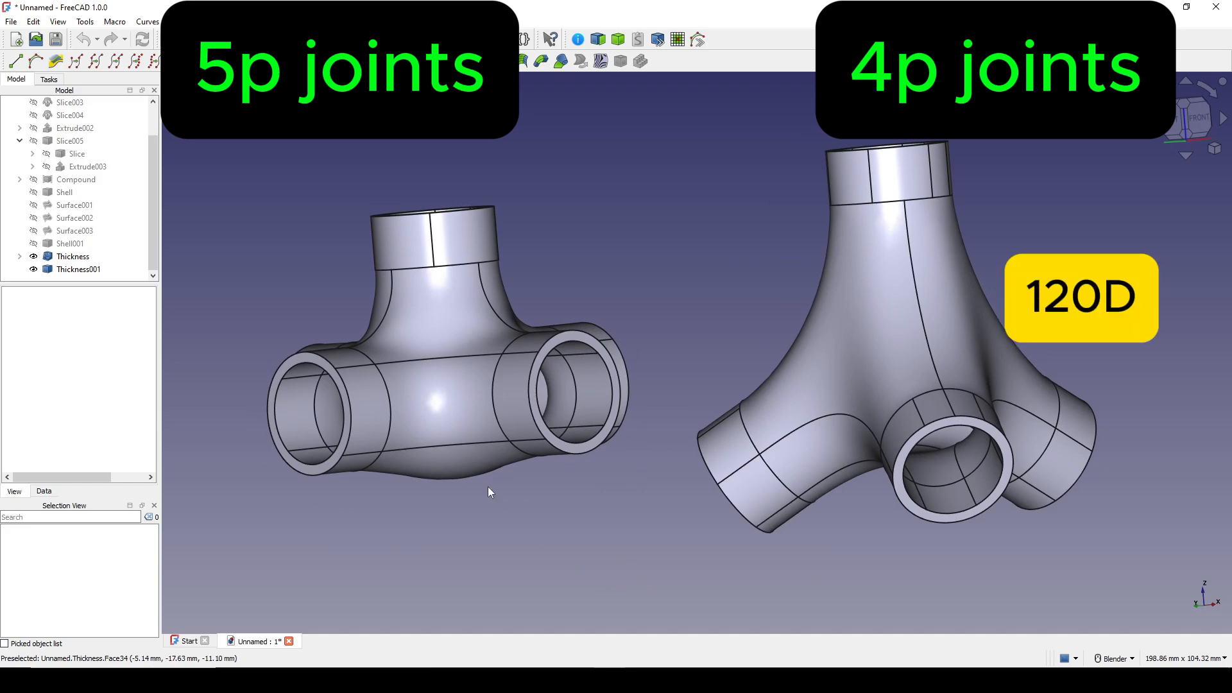
pyautogui.scroll(2, 488, 487)
pyautogui.scroll(-3, 561, 502)
pyautogui.moveTo(443, 456); pyautogui.dragTo(751, 204, button='middle')
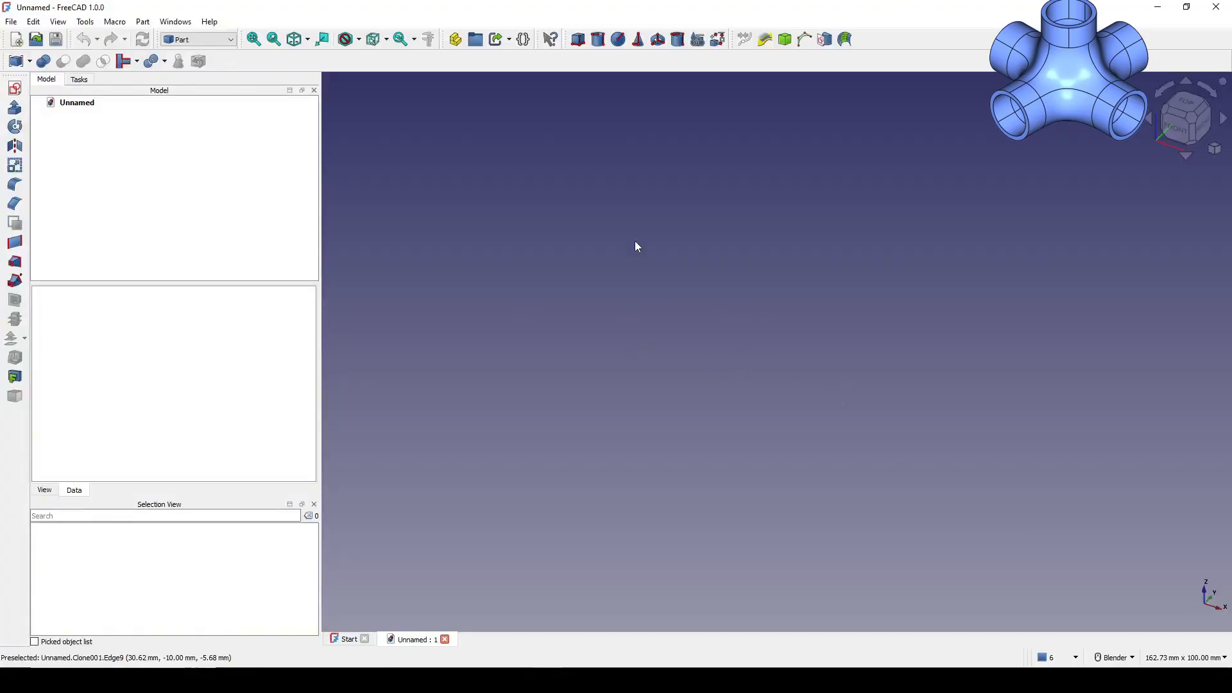
# Step: Create a sketch on the XY plane and draw a circle about 20.5 mm in diameter centred on the origin
pyautogui.click(14, 89)
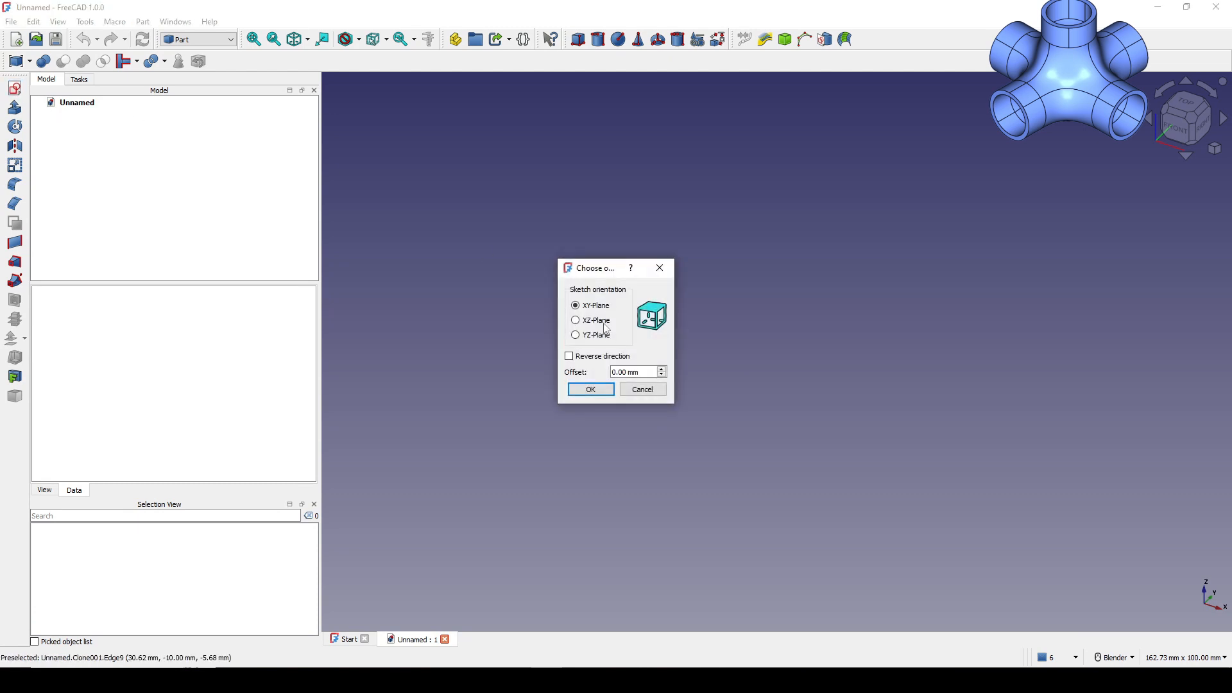
pyautogui.click(591, 389)
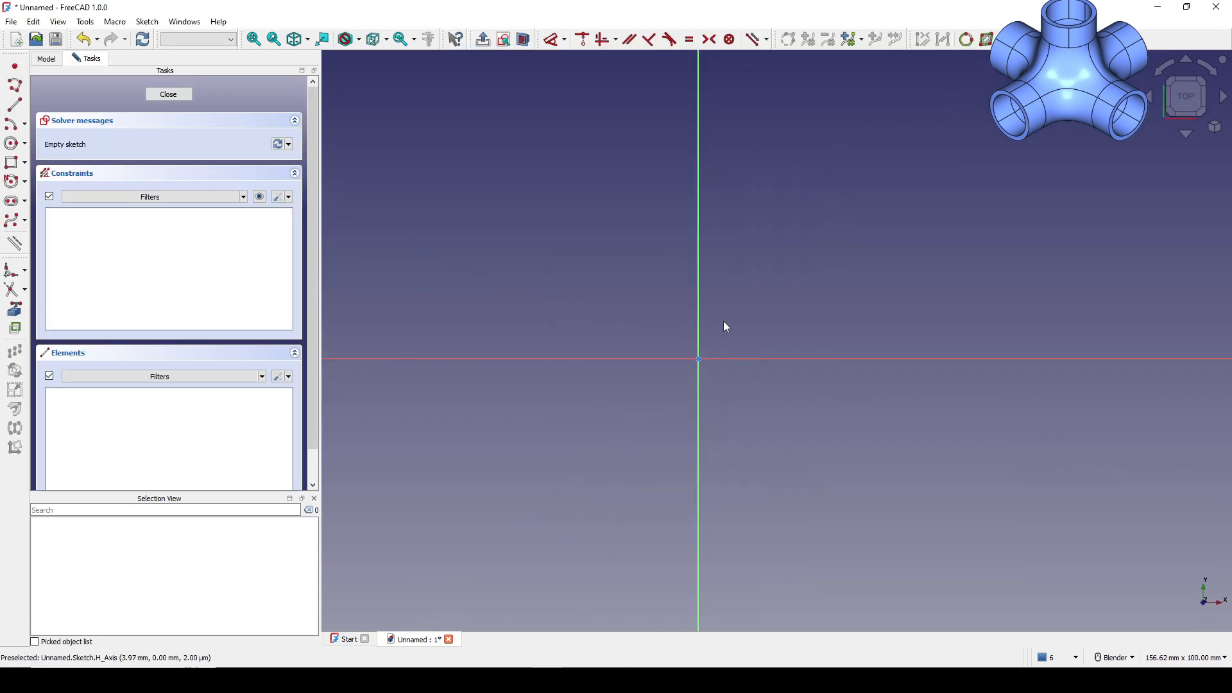
pyautogui.click(11, 143)
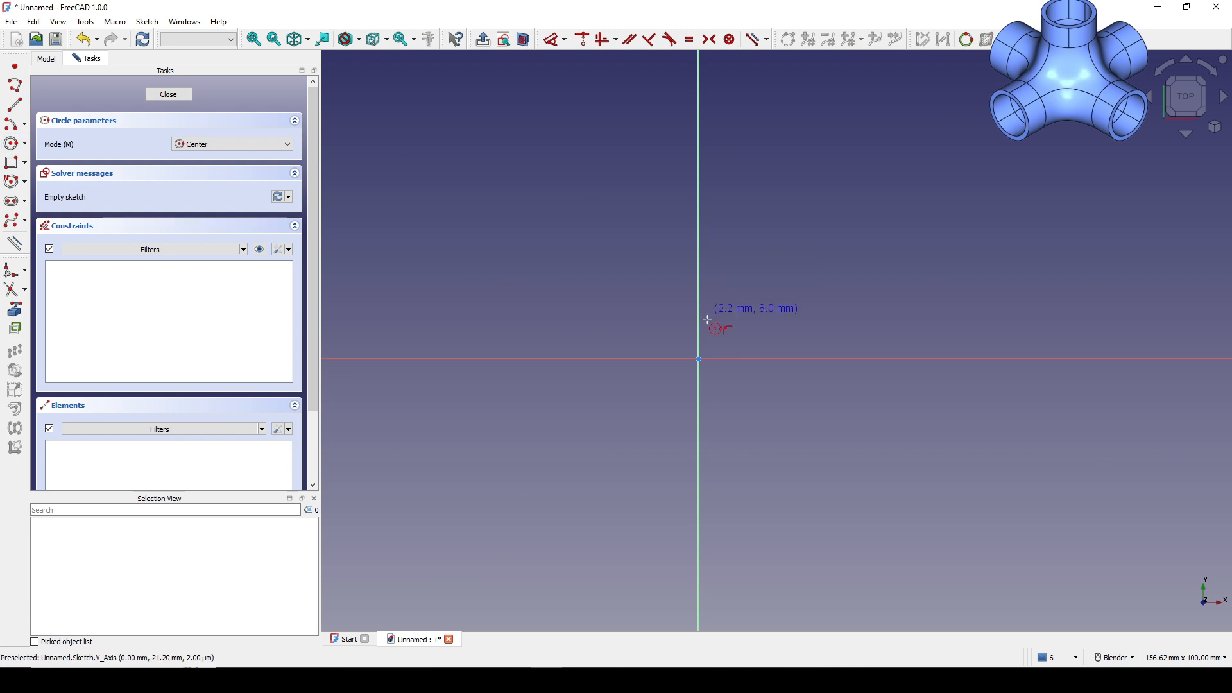
pyautogui.click(700, 358)
pyautogui.click(743, 320)
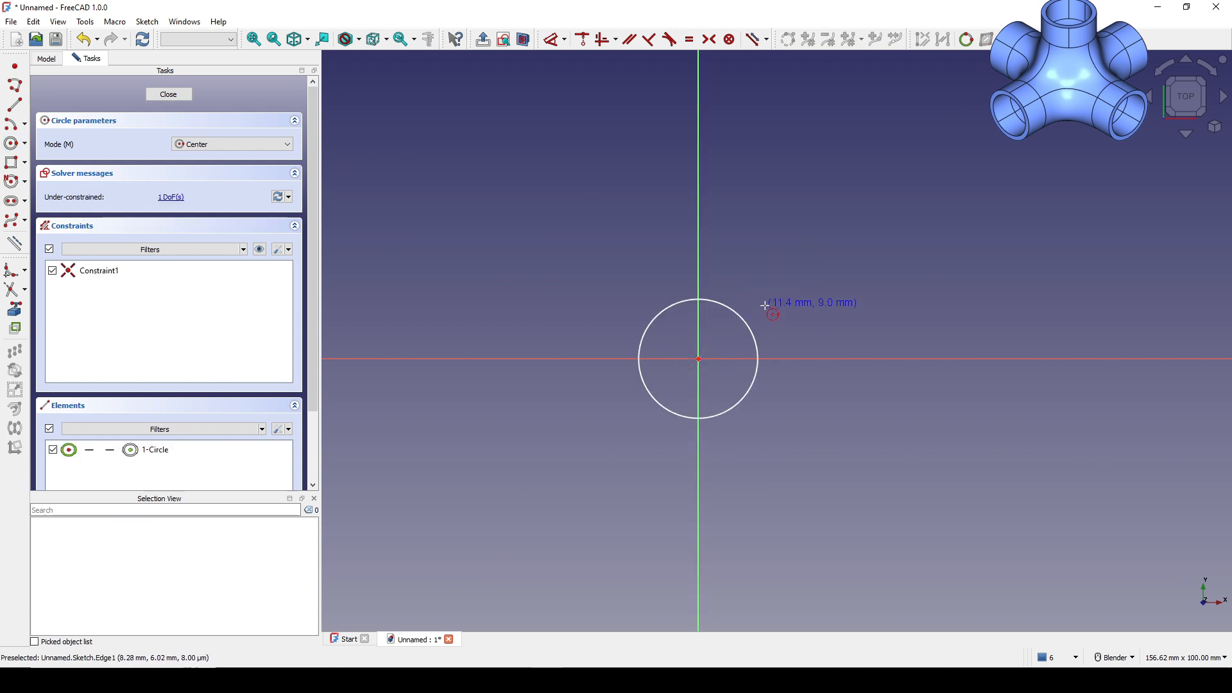
pyautogui.rightClick(814, 307)
# Step: Constrain the circle's diameter to 23 mm and finish the sketch
pyautogui.keyDown('shift'); pyautogui.moveTo(813, 300); pyautogui.dragTo(759, 283, button='middle'); pyautogui.keyUp('shift')
pyautogui.press('d')
pyautogui.click(703, 310)
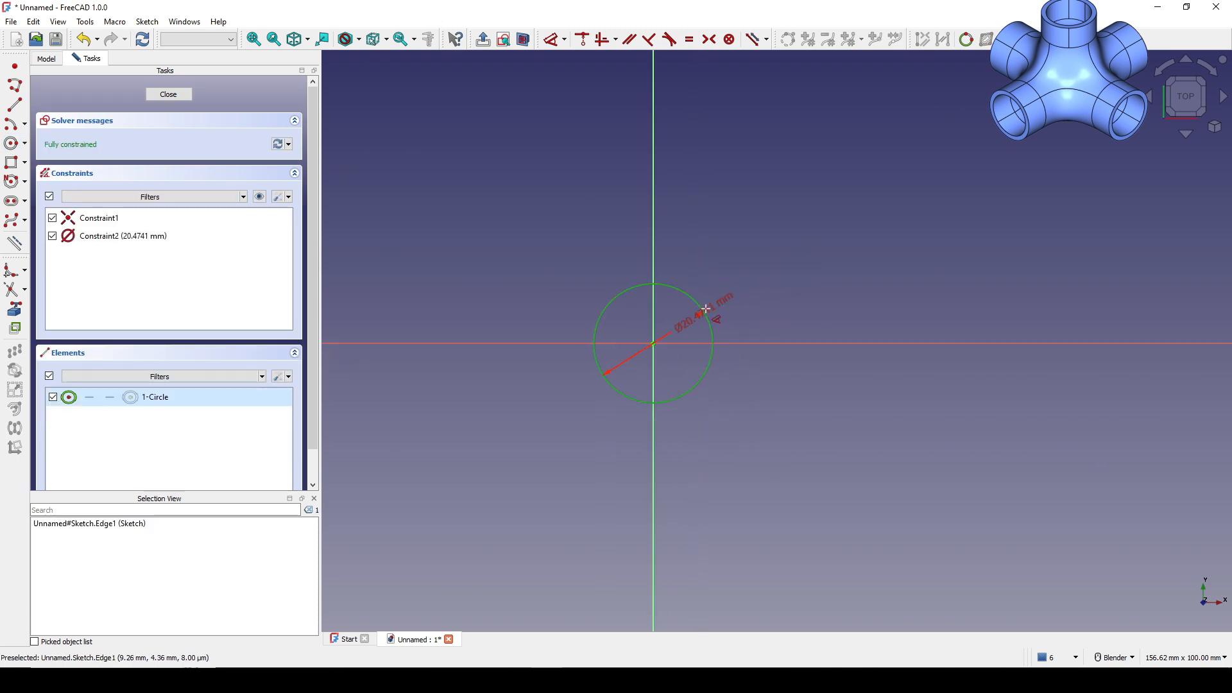
pyautogui.click(769, 262)
pyautogui.write('23')
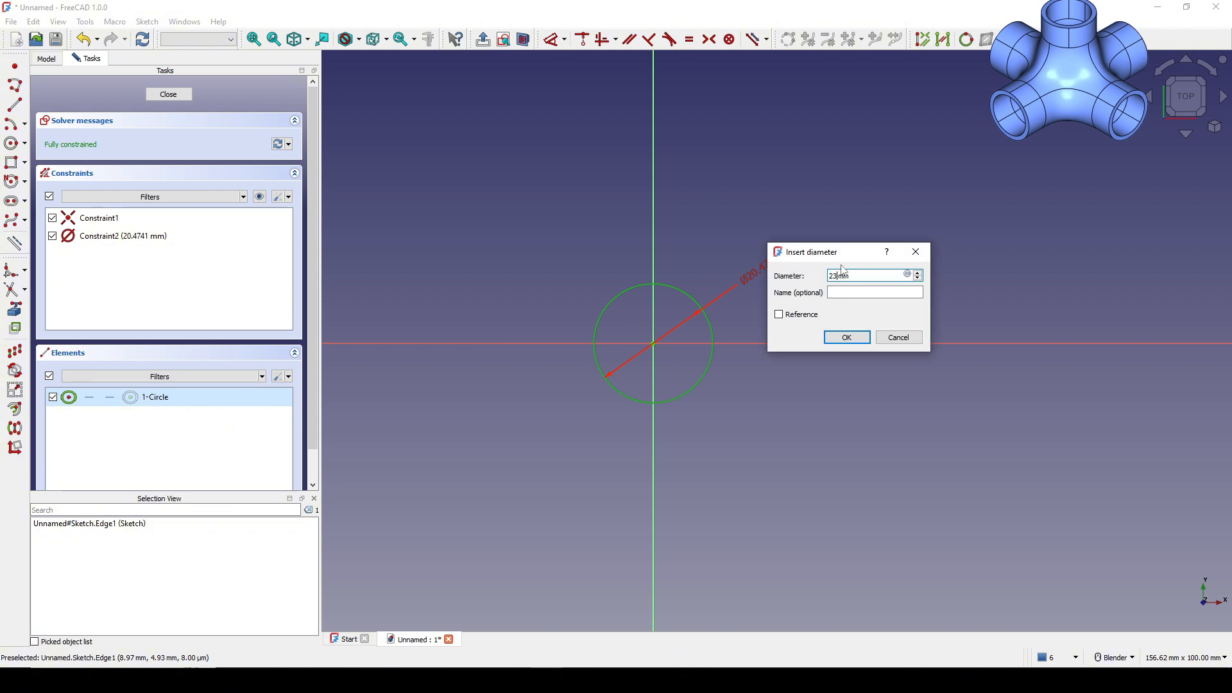
pyautogui.press('Return')
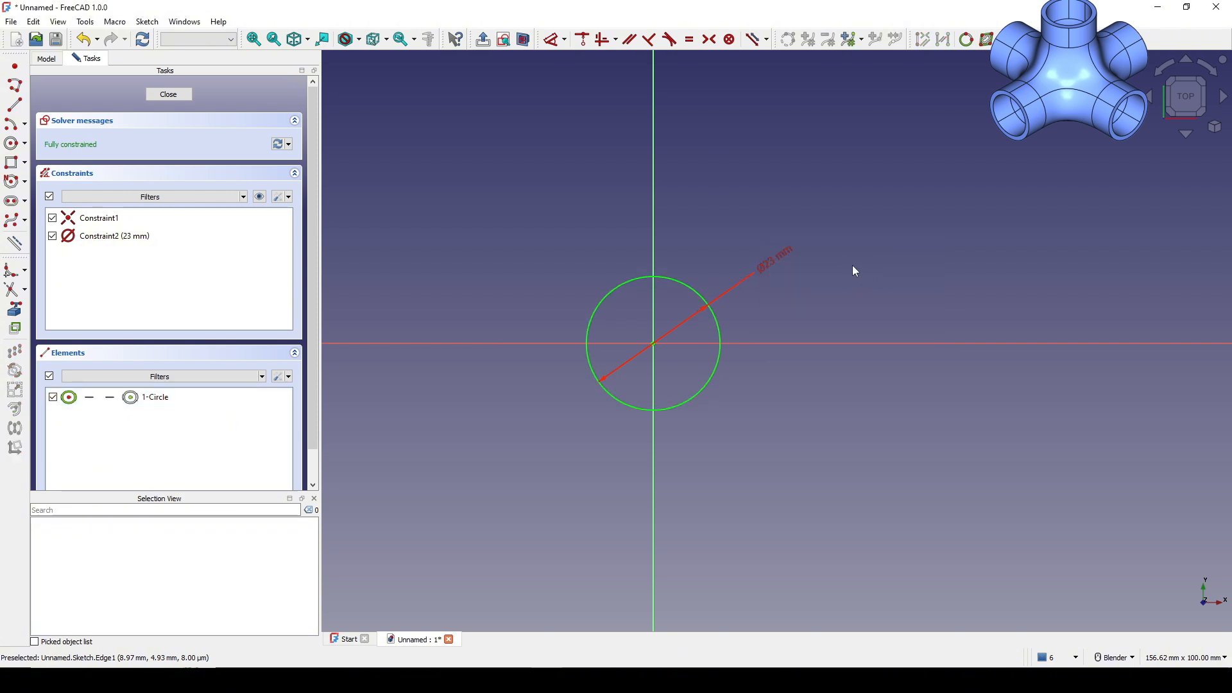
pyautogui.click(184, 94)
# Step: Show the axis cross at the origin of the 3D view
pyautogui.click(801, 284)
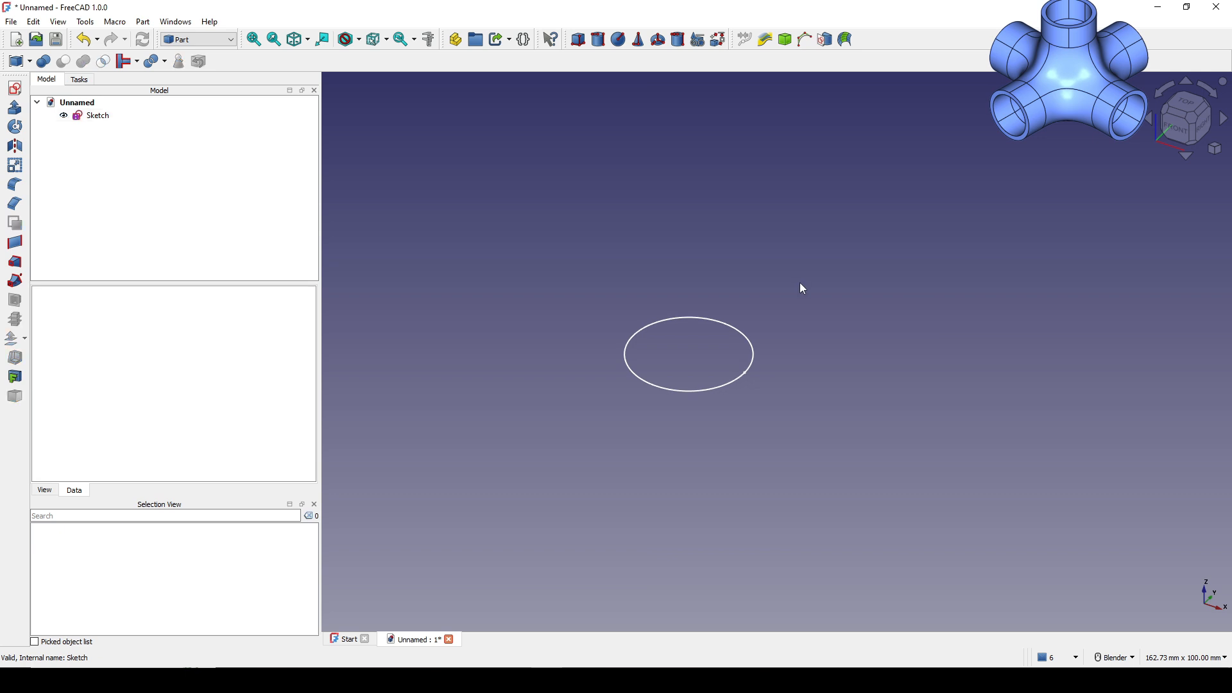
pyautogui.click(60, 23)
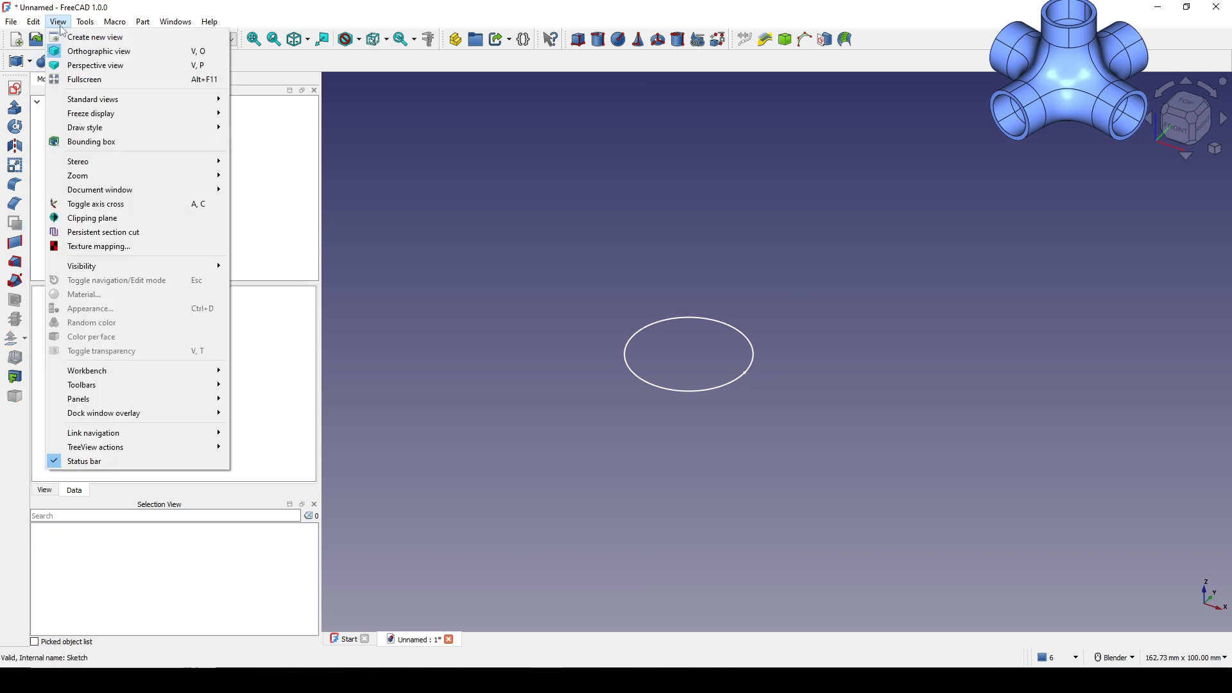
pyautogui.click(128, 203)
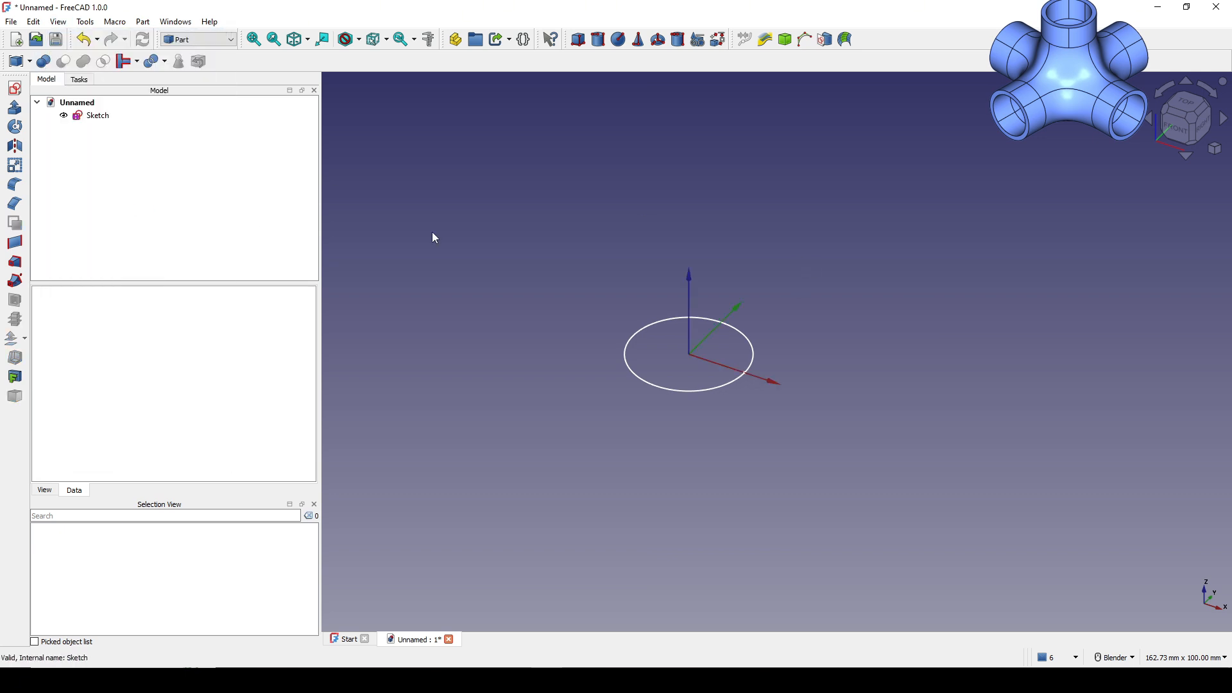
# Step: Extrude the circle sketch 10 mm along its normal as a surface, without creating a solid
pyautogui.click(95, 119)
pyautogui.click(15, 107)
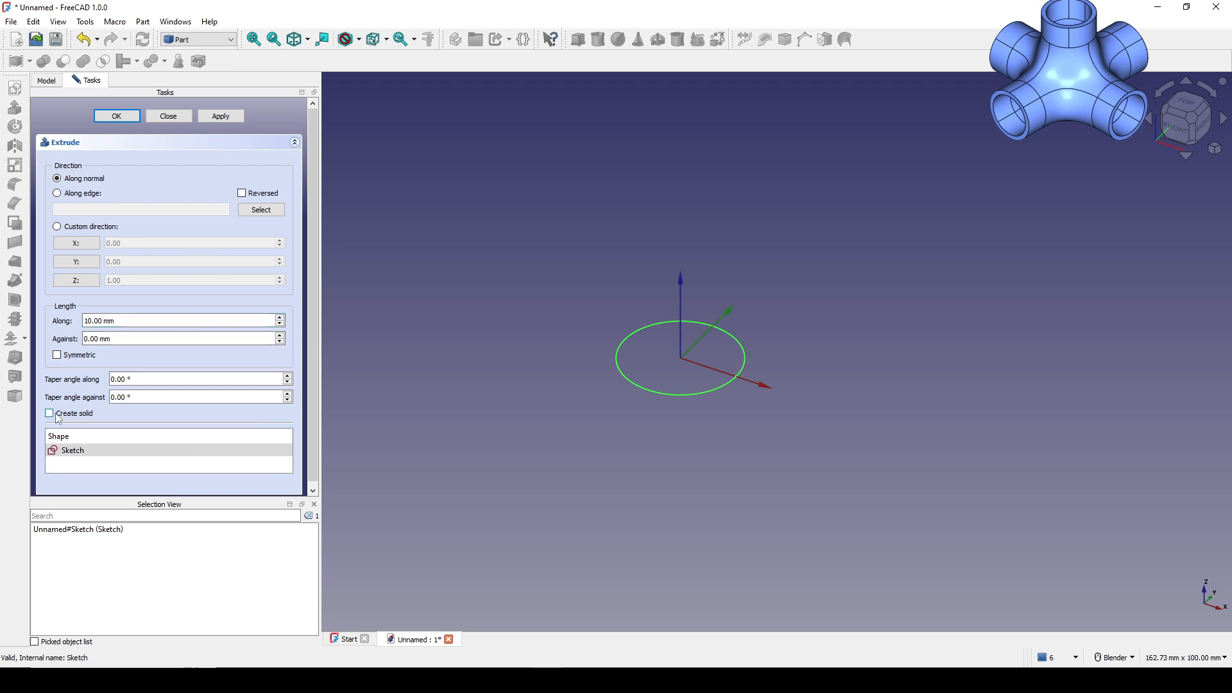
pyautogui.click(117, 116)
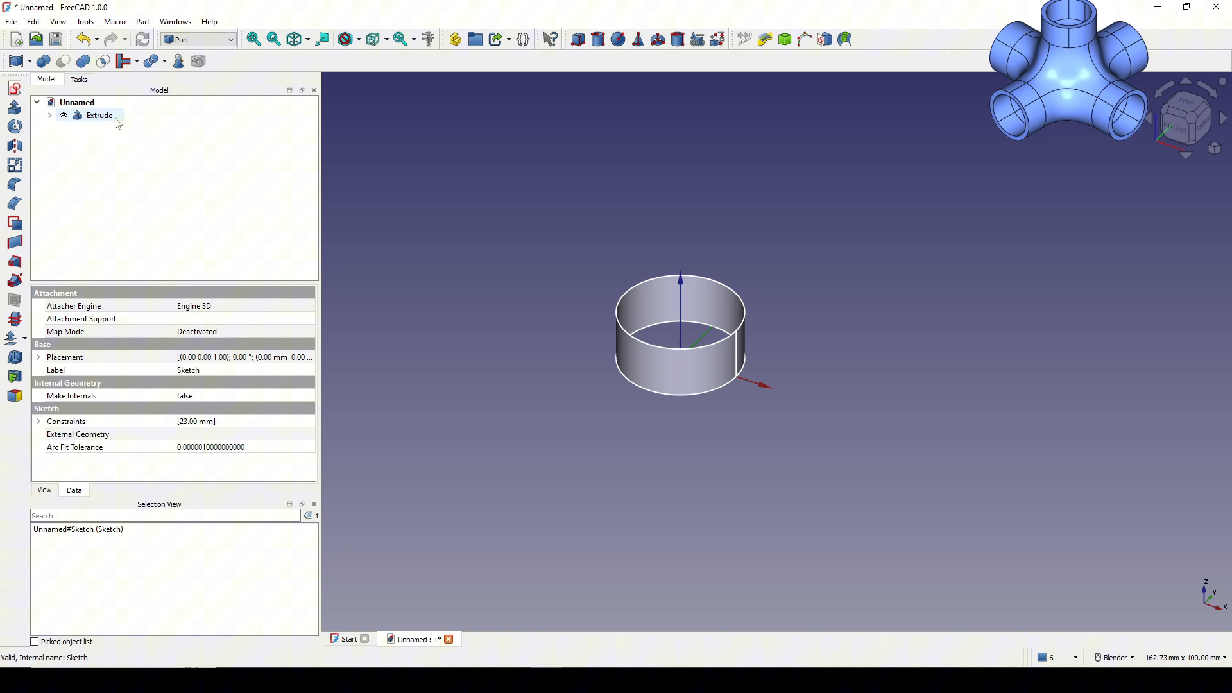
pyautogui.click(861, 352)
pyautogui.moveTo(830, 392); pyautogui.dragTo(853, 366, button='middle')
pyautogui.click(696, 377)
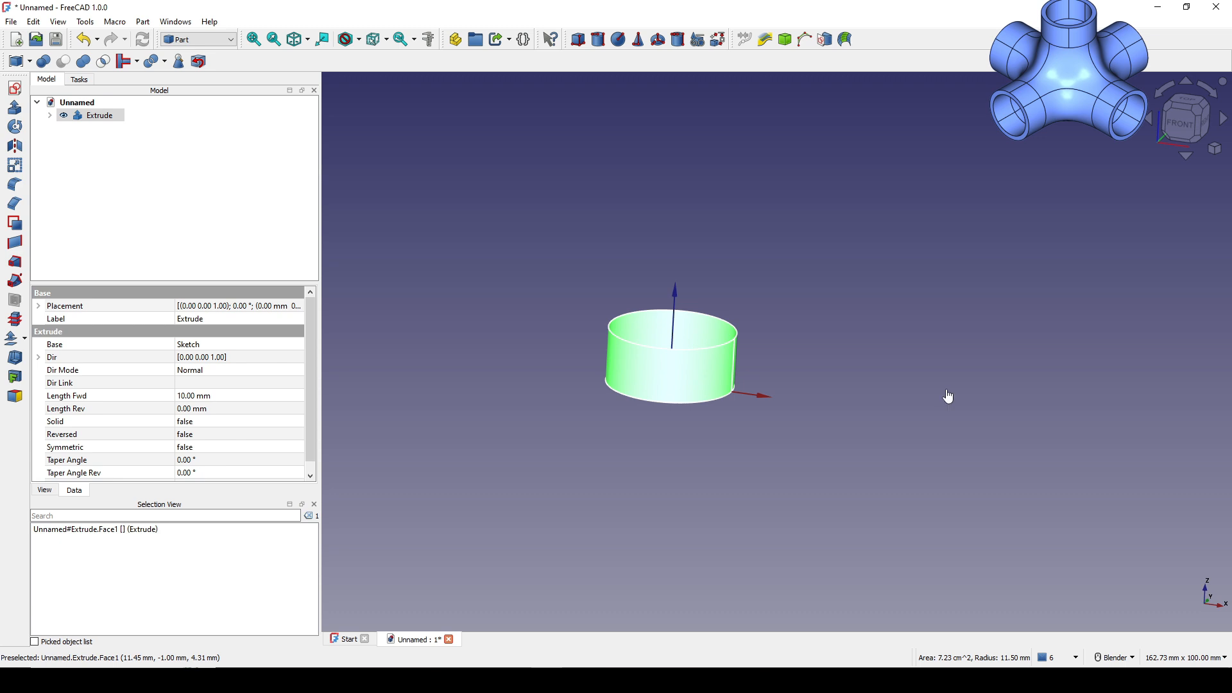
pyautogui.click(949, 396)
# Step: Set the Z position of the extrusion's base sketch to 25 mm in its placement
pyautogui.click(49, 116)
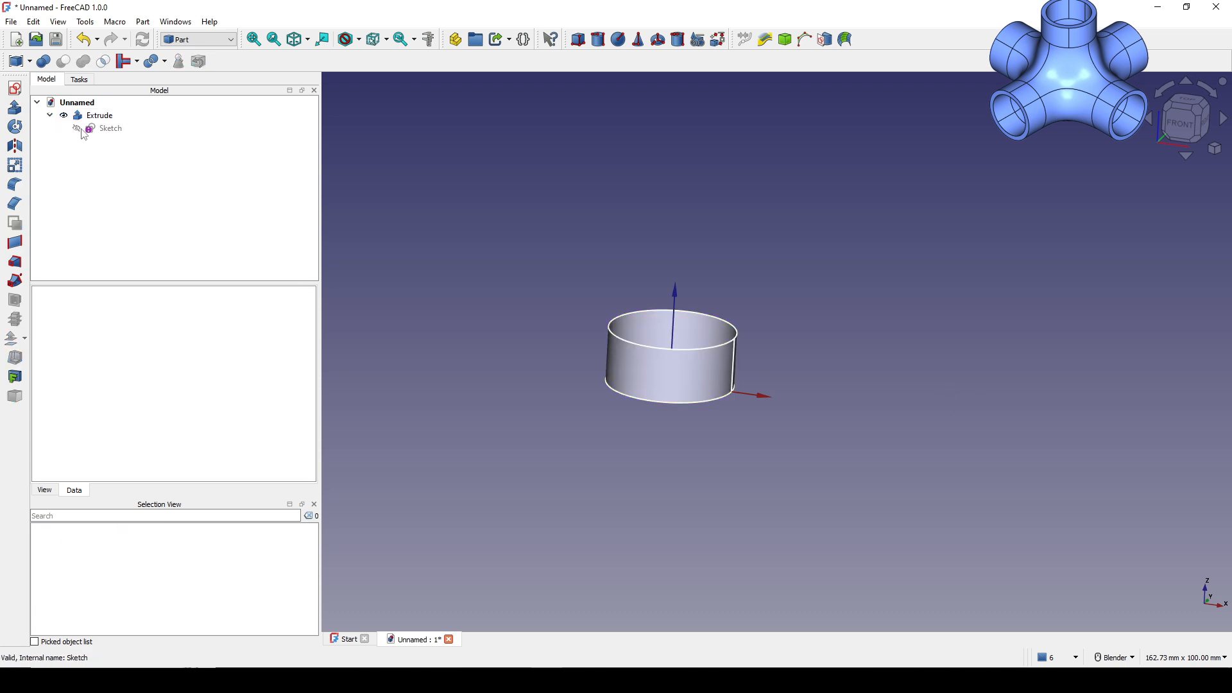
pyautogui.click(110, 129)
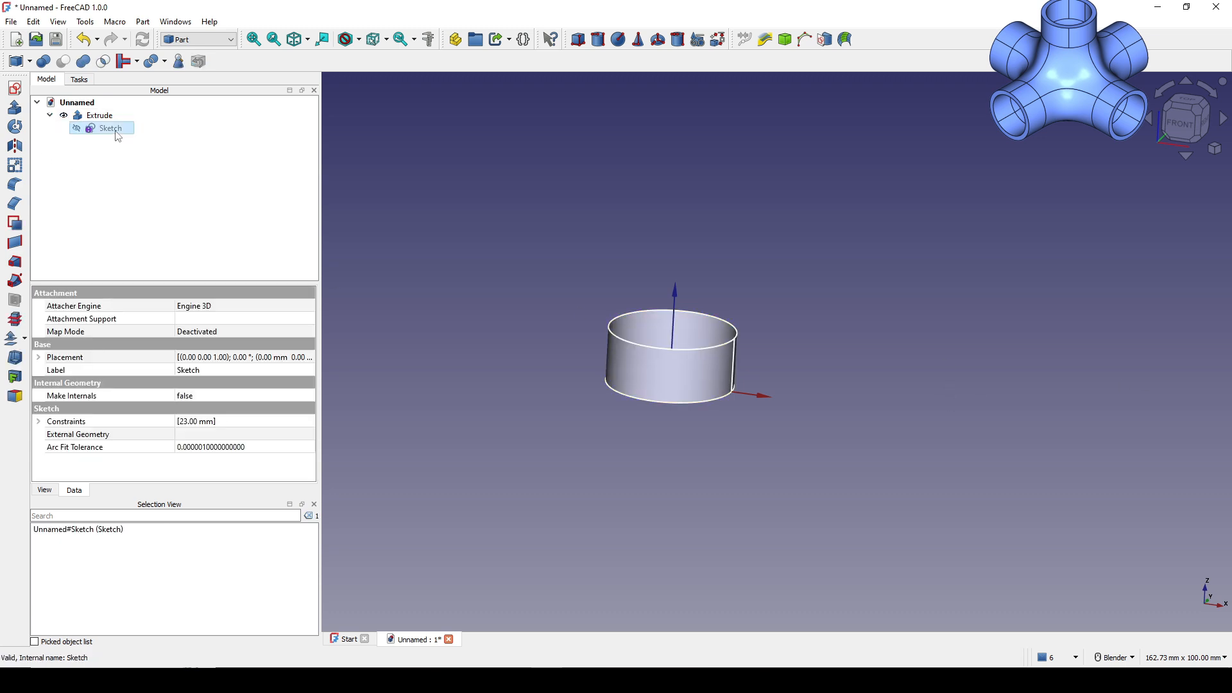
pyautogui.click(39, 358)
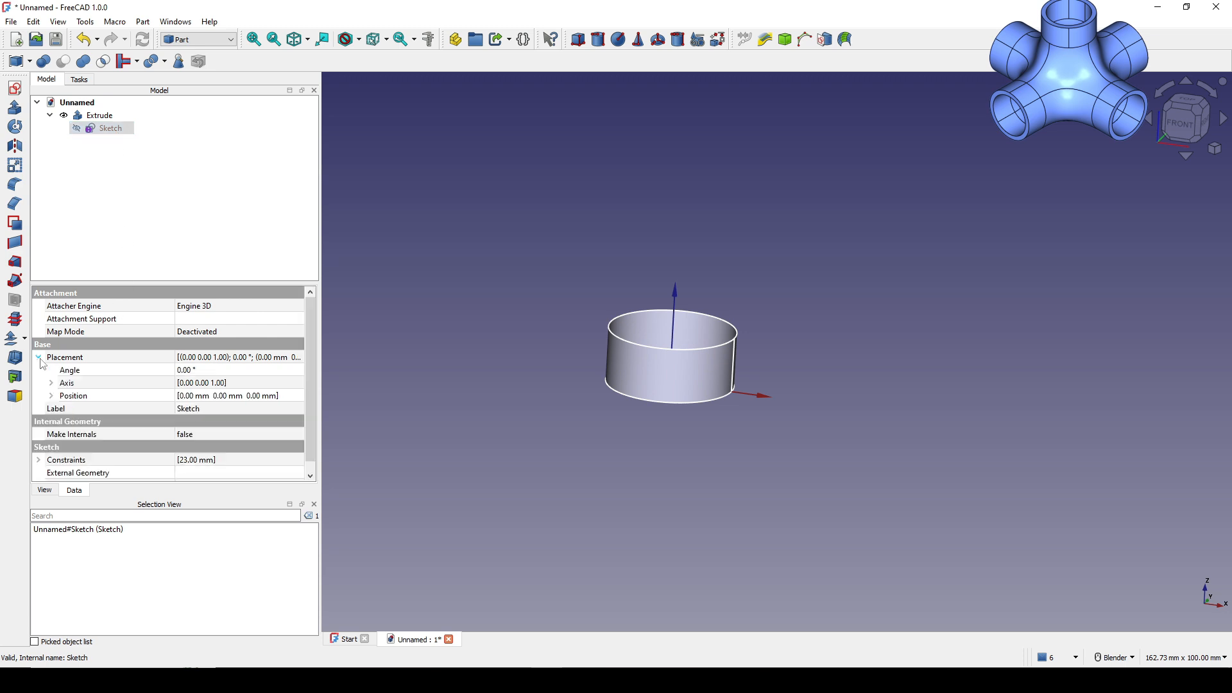
pyautogui.click(51, 396)
pyautogui.click(88, 435)
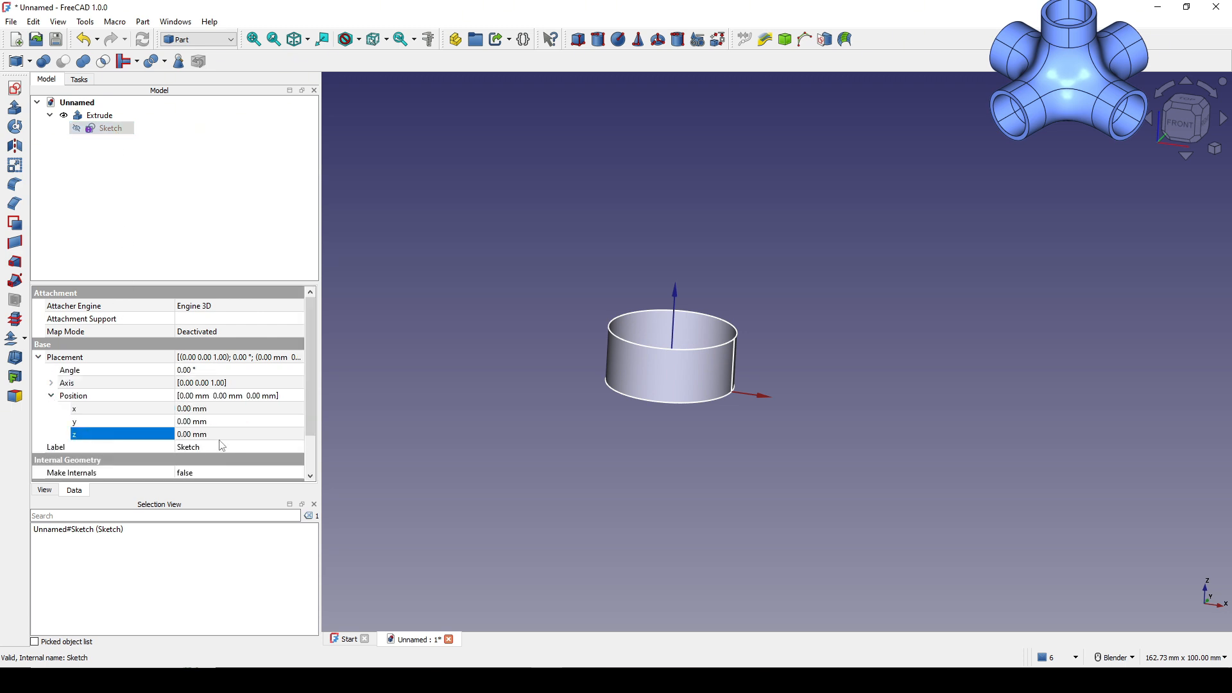
pyautogui.click(211, 436)
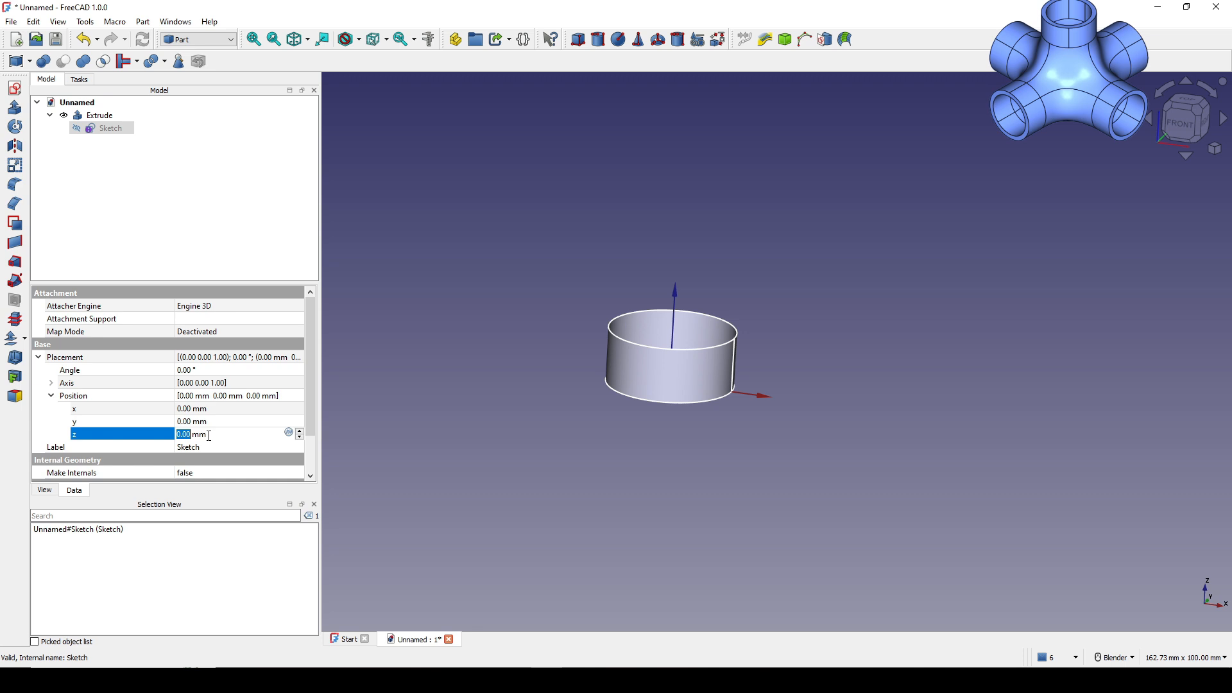
pyautogui.write('25')
pyautogui.click(422, 396)
pyautogui.scroll(-2, 684, 391)
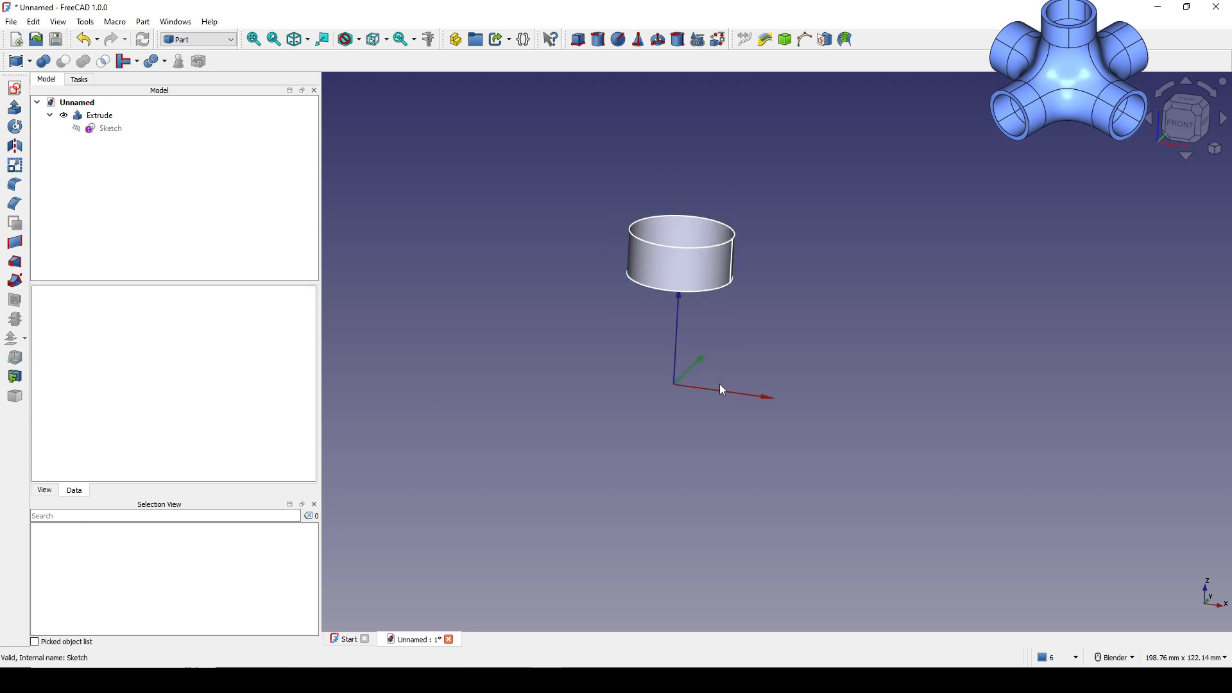
pyautogui.moveTo(768, 285); pyautogui.dragTo(819, 364, button='middle')
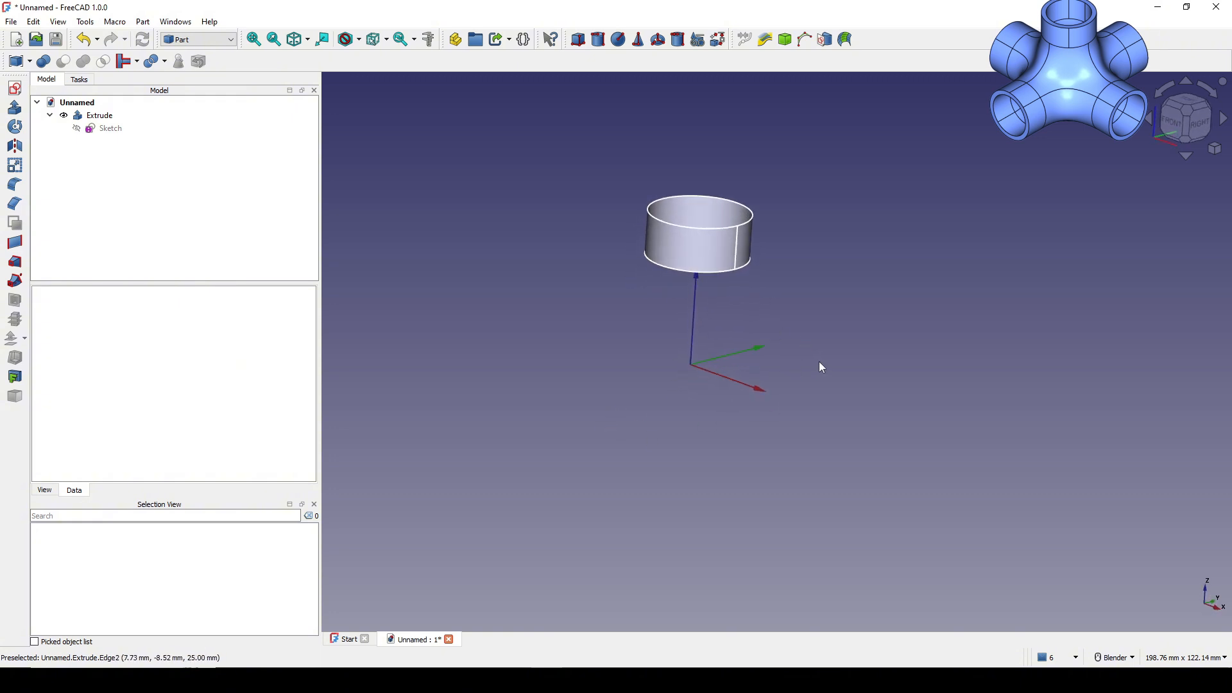
pyautogui.click(49, 116)
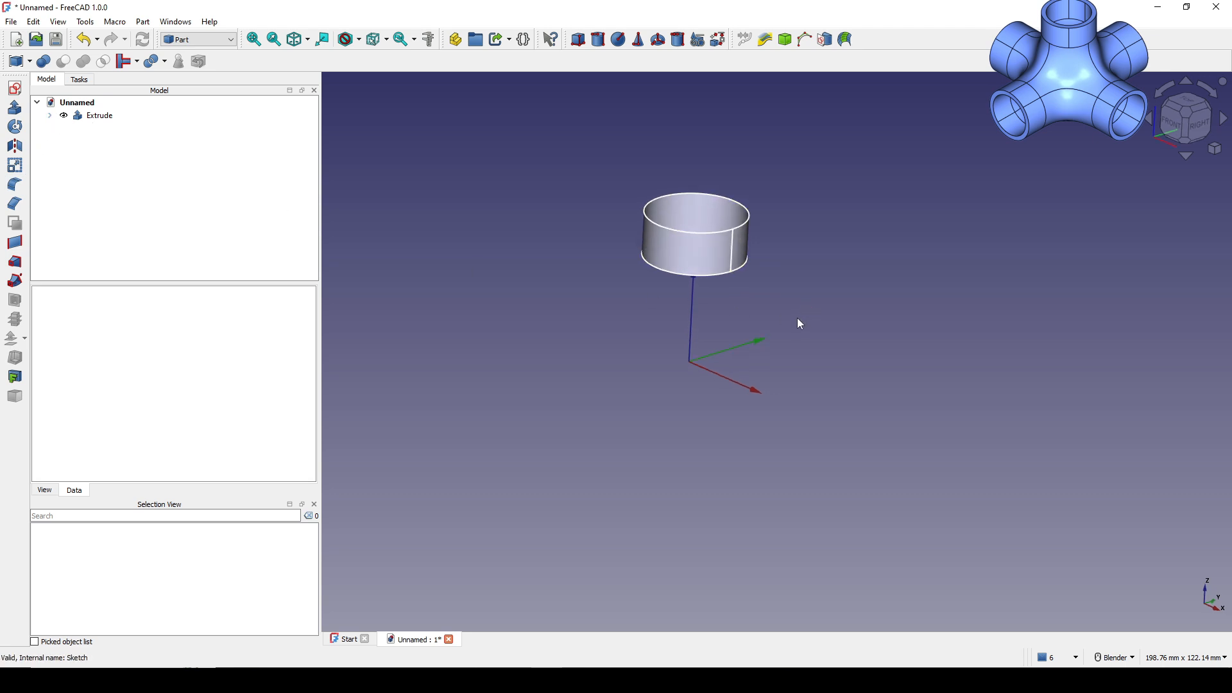
pyautogui.scroll(2, 750, 274)
pyautogui.keyDown('shift'); pyautogui.moveTo(751, 274); pyautogui.dragTo(776, 301, button='middle'); pyautogui.keyUp('shift')
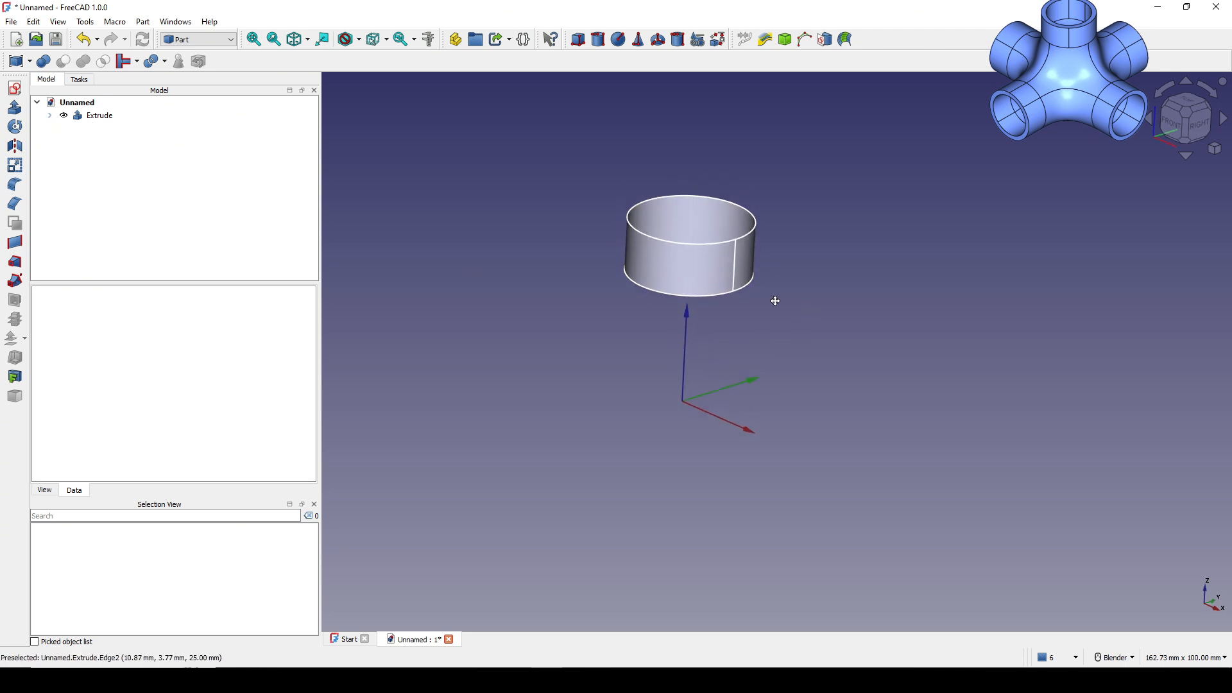
pyautogui.click(710, 275)
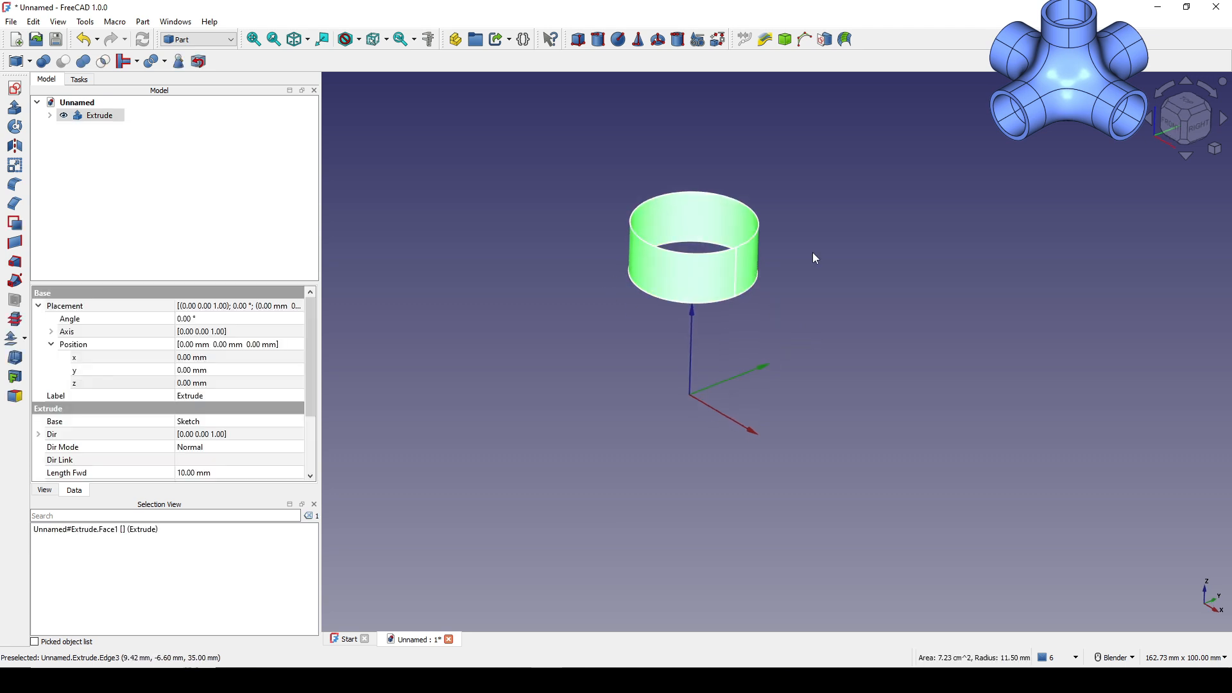
pyautogui.moveTo(773, 333); pyautogui.dragTo(762, 316, button='middle')
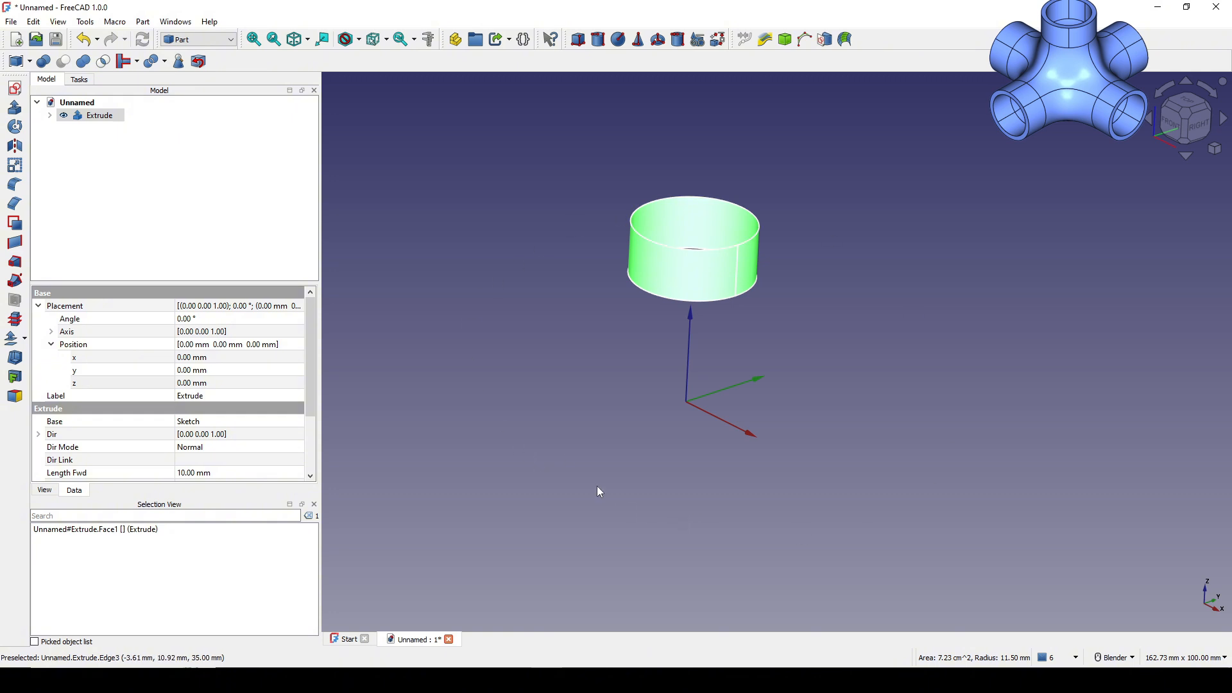
pyautogui.click(865, 404)
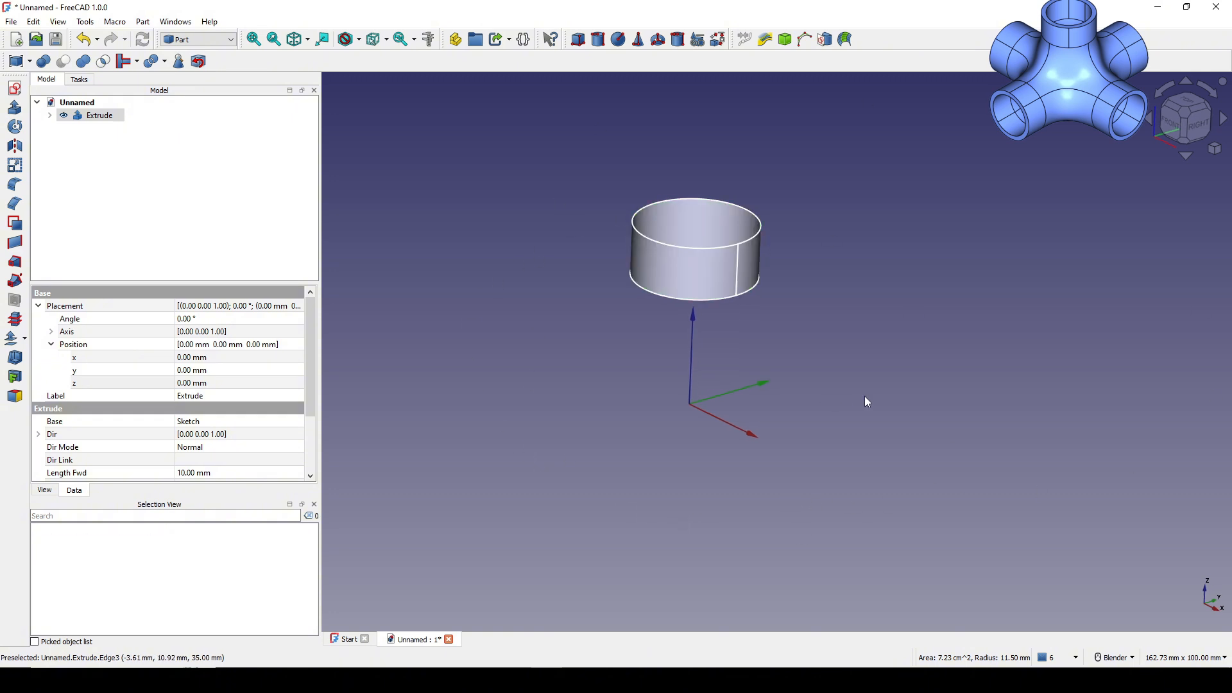
pyautogui.keyDown('shift'); pyautogui.moveTo(867, 404); pyautogui.dragTo(869, 415, button='middle'); pyautogui.keyUp('shift')
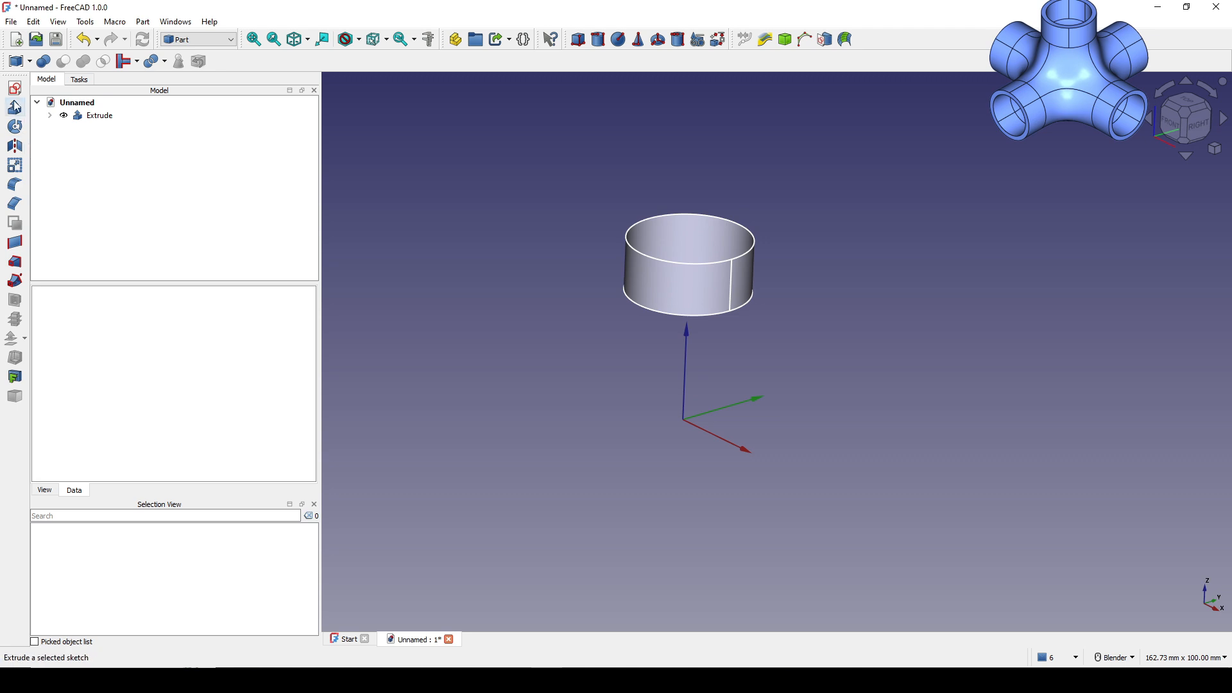
# Step: Duplicate the extrusion's base sketch by copying and pasting it within the document
pyautogui.click(50, 116)
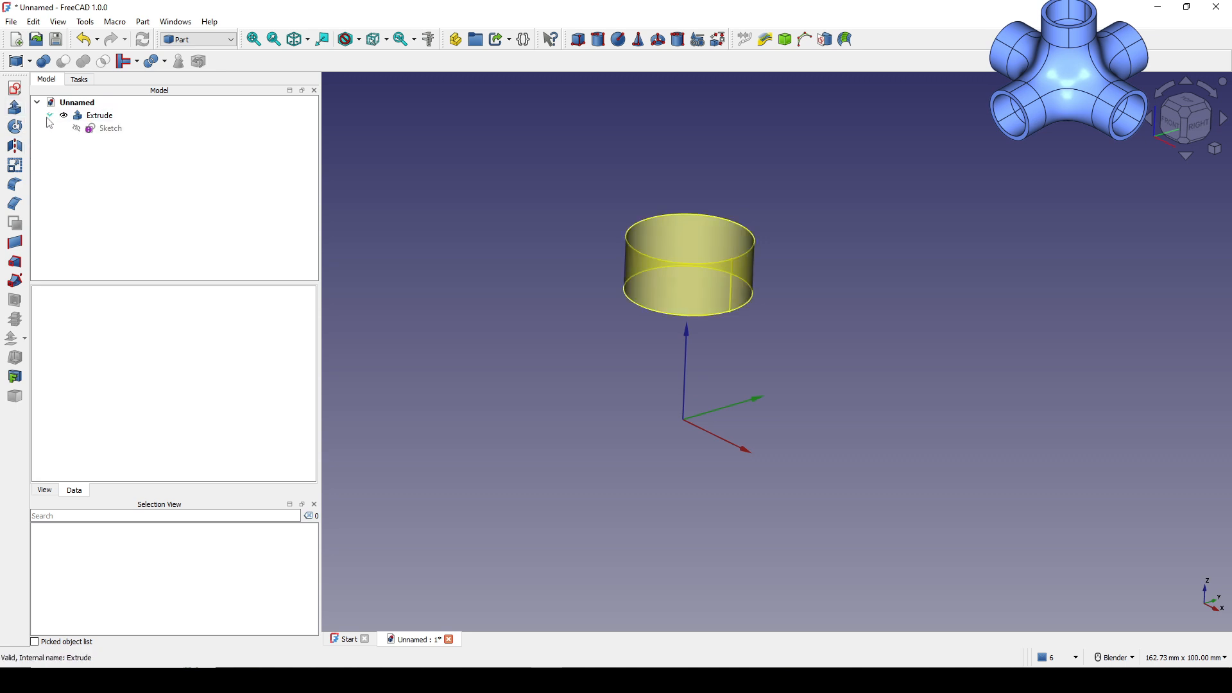
pyautogui.click(107, 132)
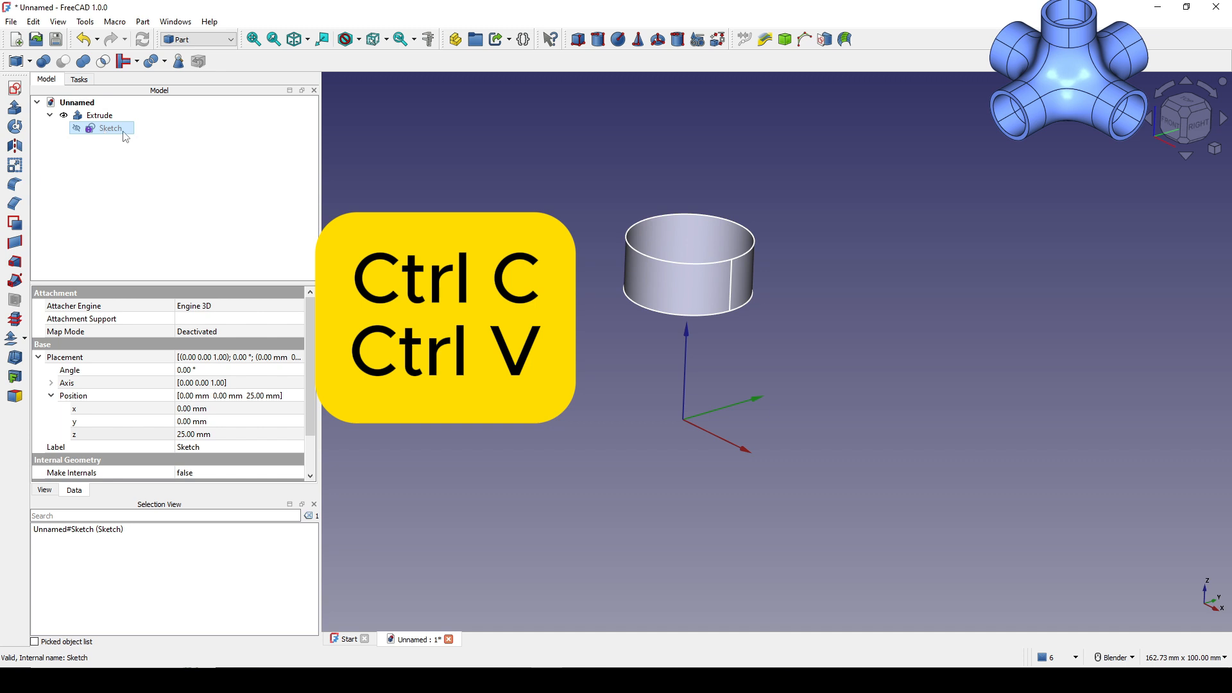
pyautogui.hotkey('ctrl', 'v')
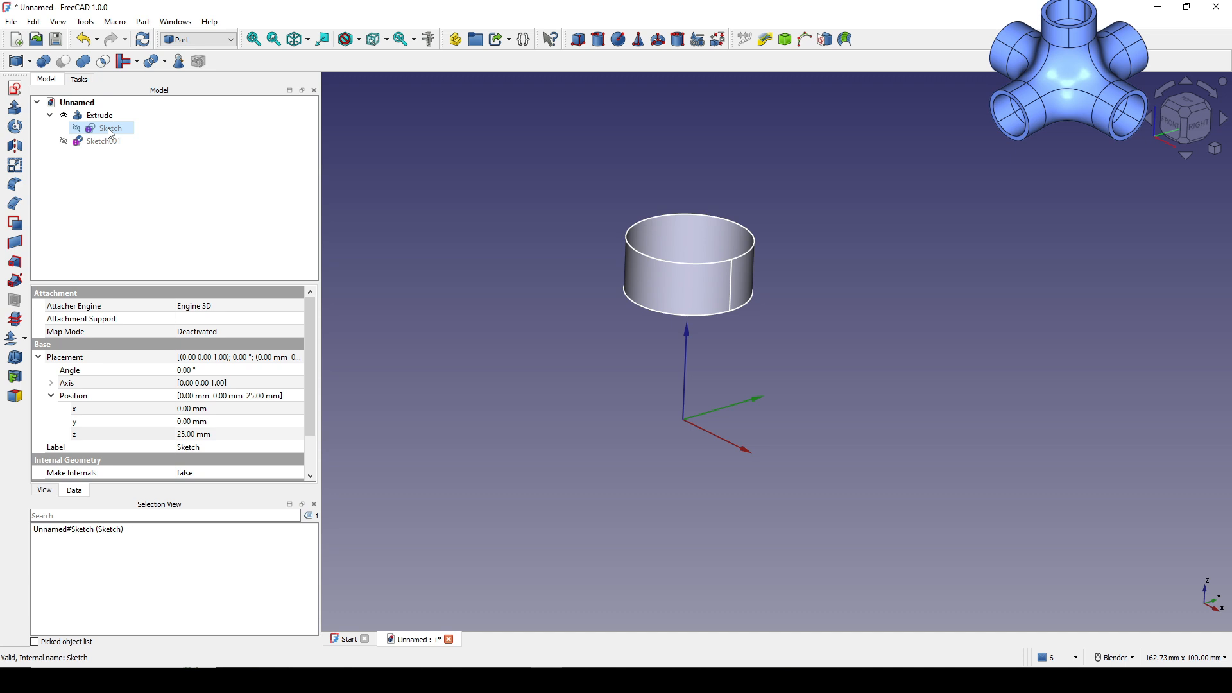
# Step: Open the duplicated sketch for editing and delete its circle together with all its constraints
pyautogui.click(108, 144)
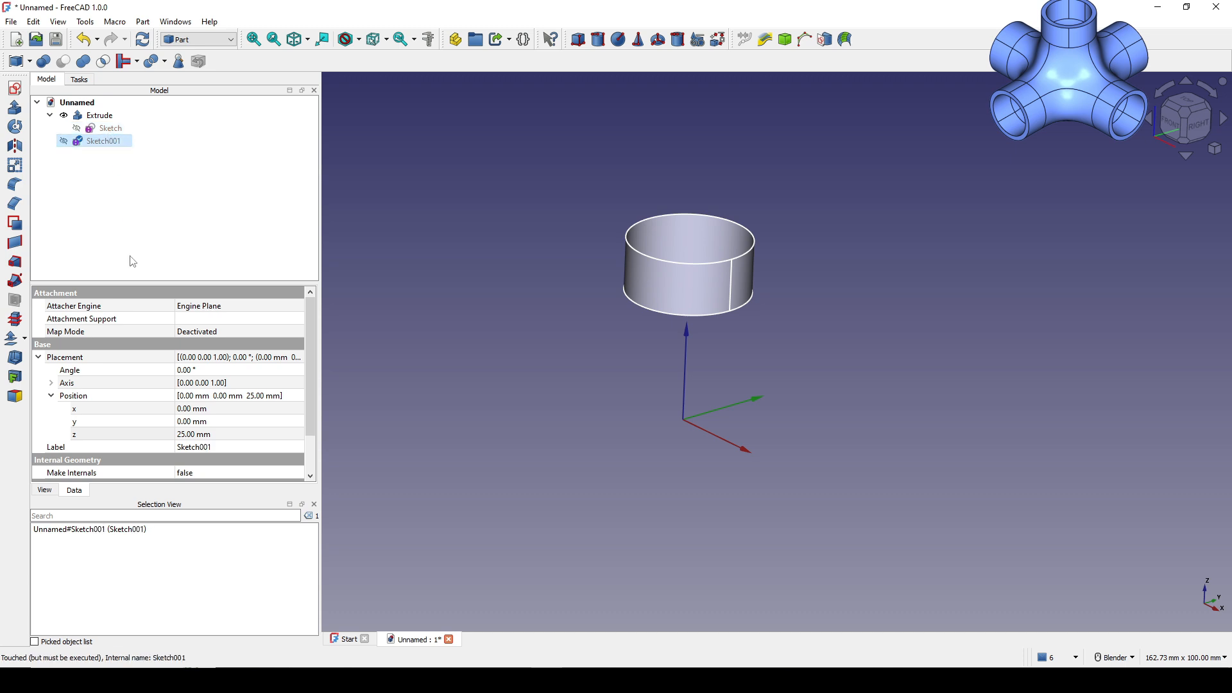
pyautogui.click(108, 435)
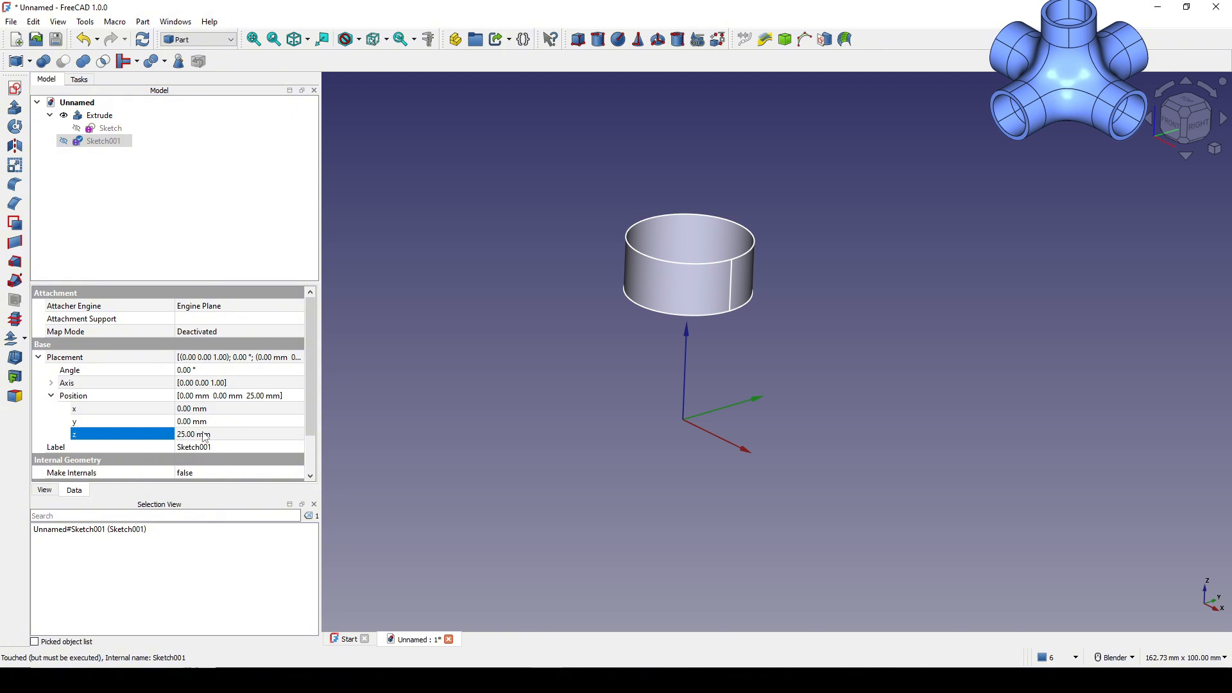
pyautogui.click(103, 142)
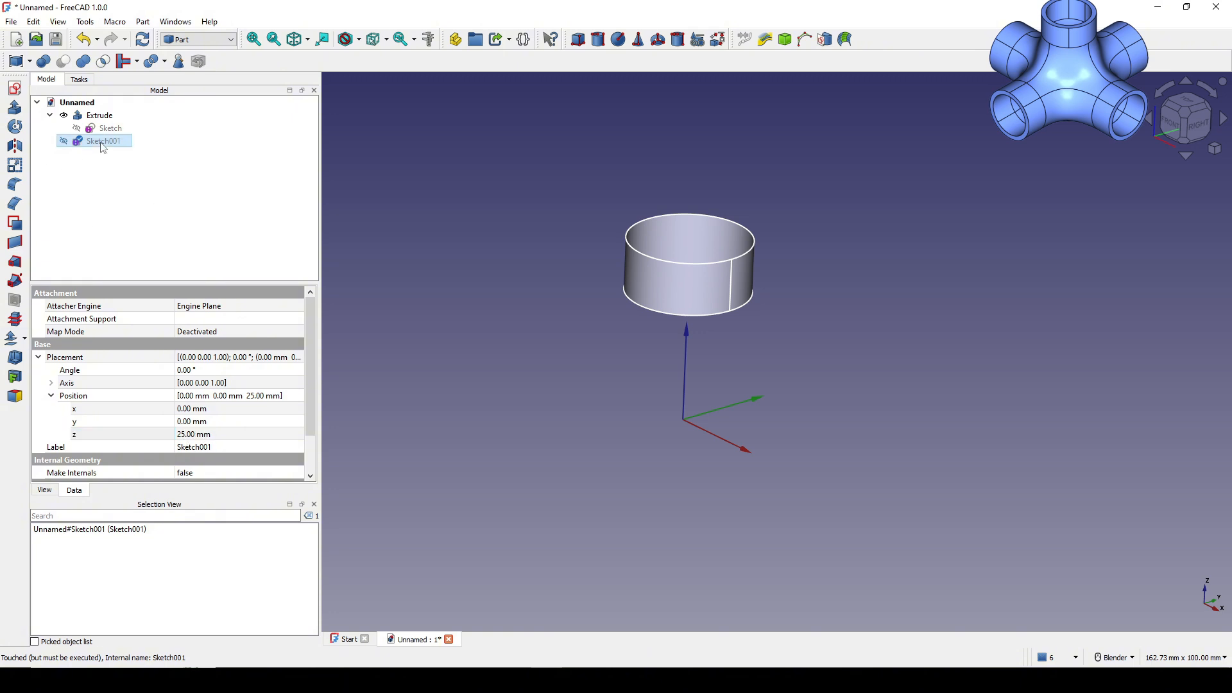
pyautogui.doubleClick(102, 142)
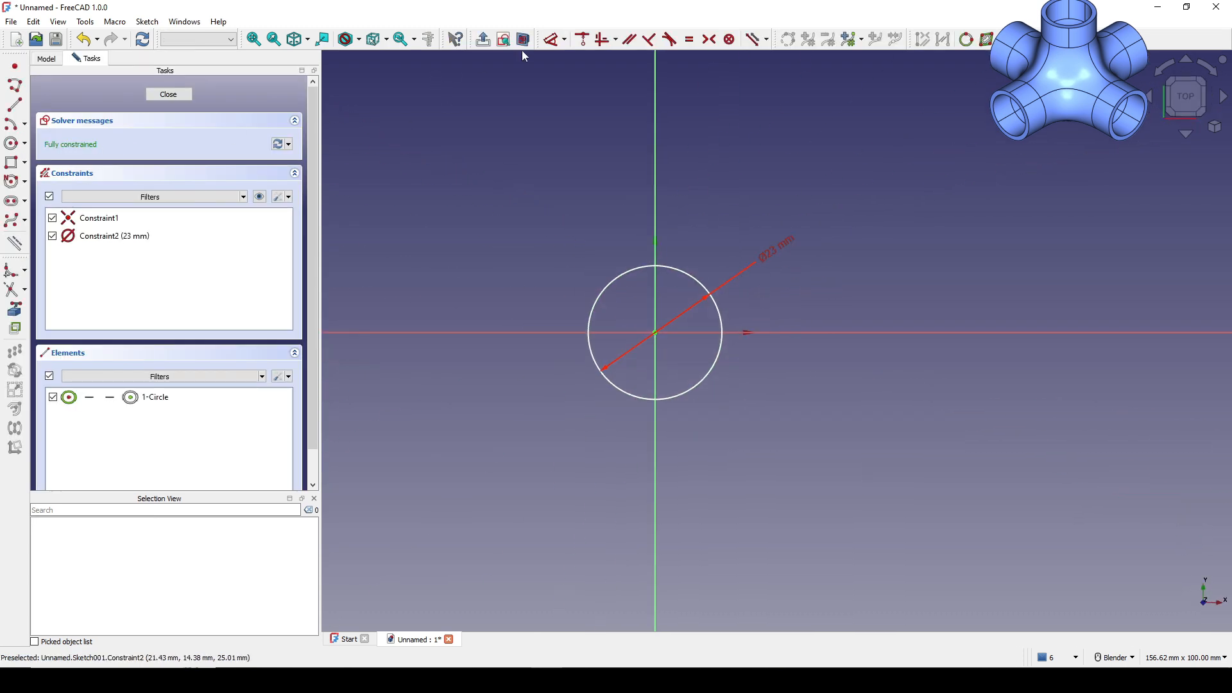
pyautogui.scroll(2, 787, 284)
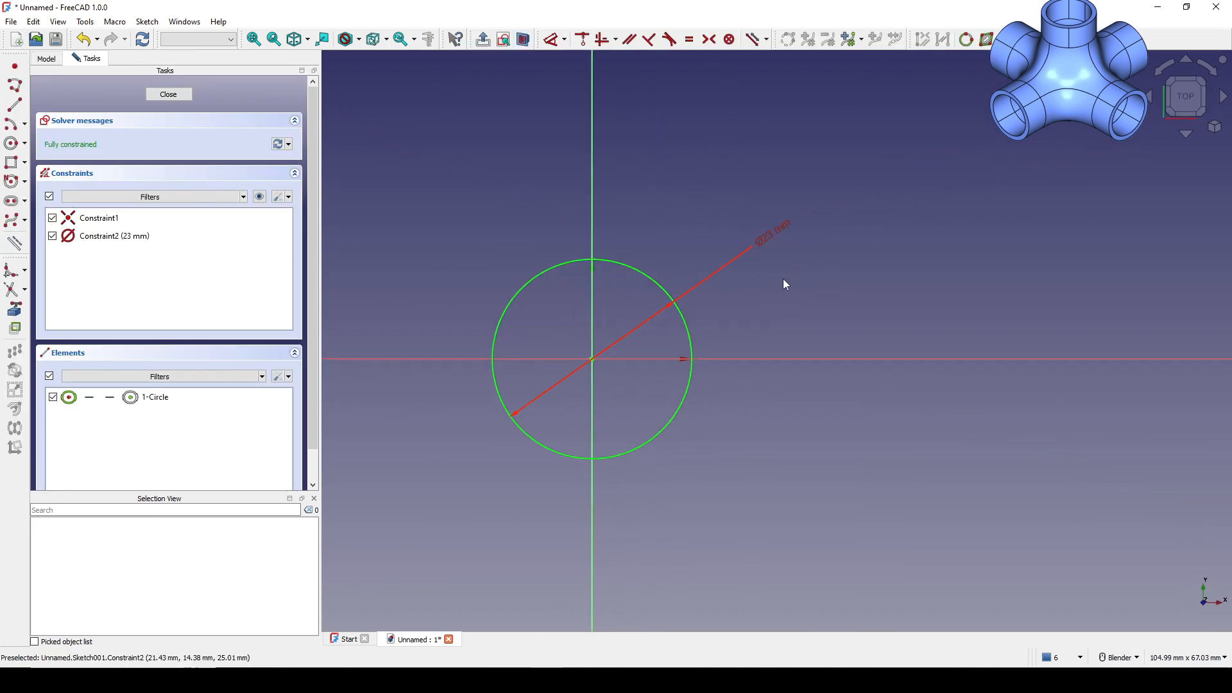
pyautogui.scroll(-1, 767, 281)
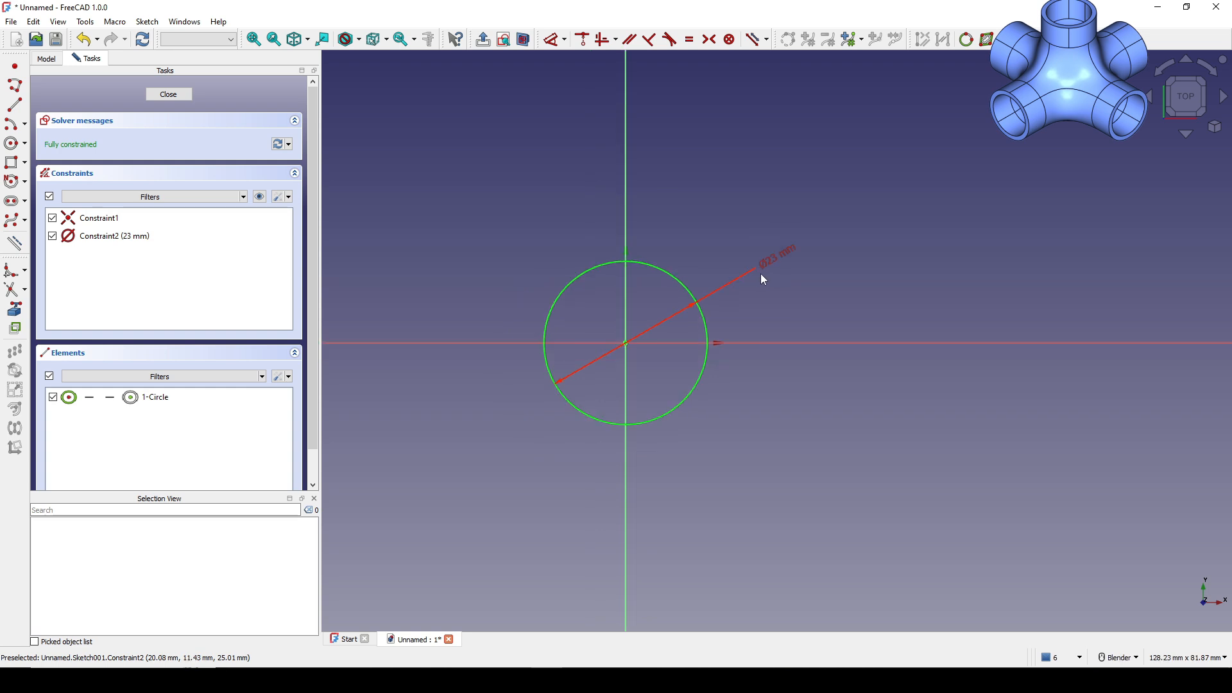
pyautogui.scroll(1, 760, 273)
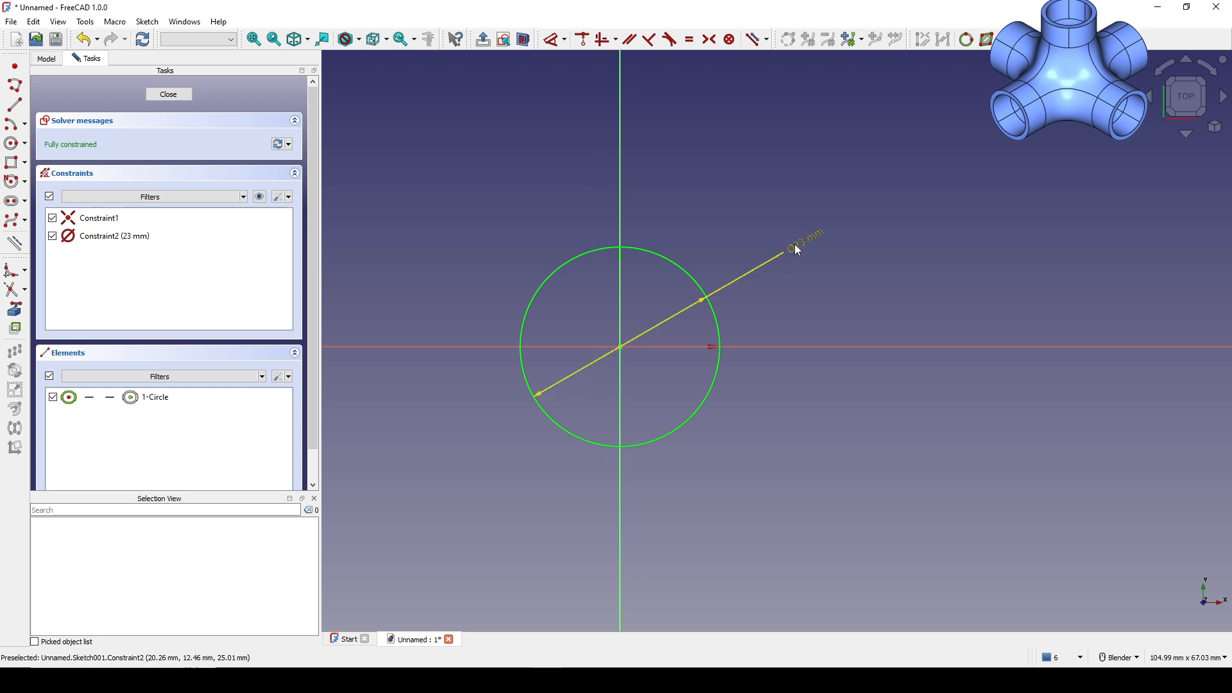
pyautogui.keyDown('shift'); pyautogui.moveTo(753, 288); pyautogui.dragTo(769, 275, button='middle'); pyautogui.keyUp('shift')
pyautogui.moveTo(882, 493); pyautogui.dragTo(445, 217)
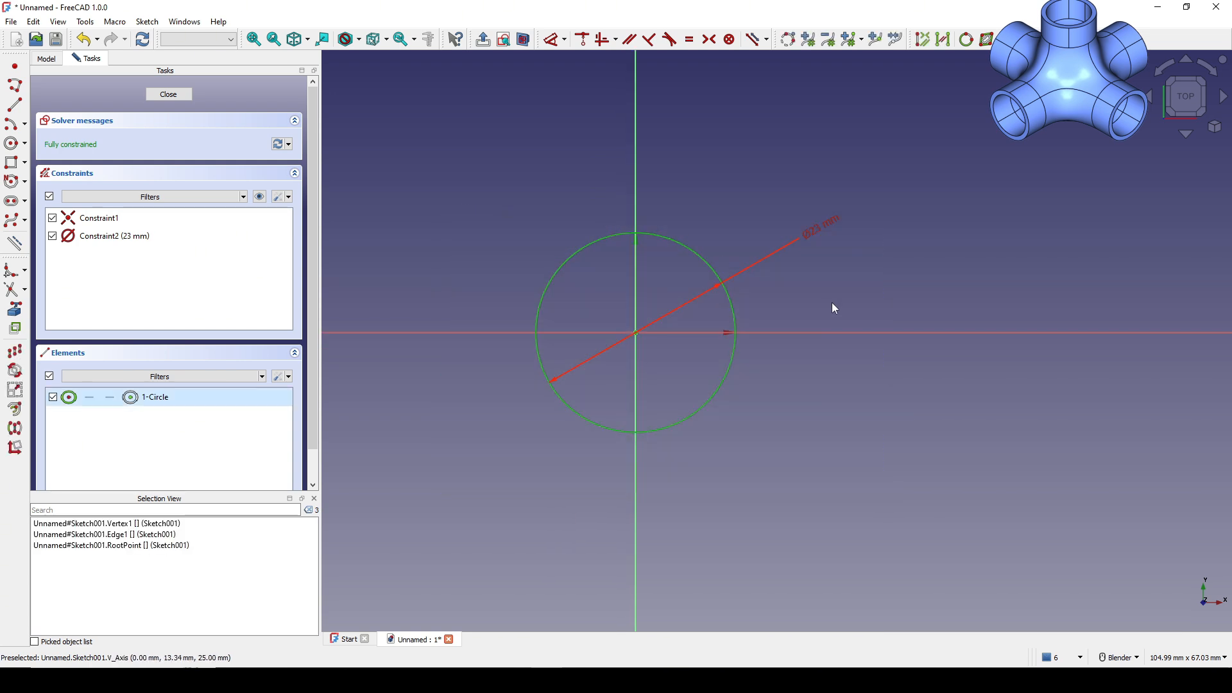
pyautogui.press('Delete')
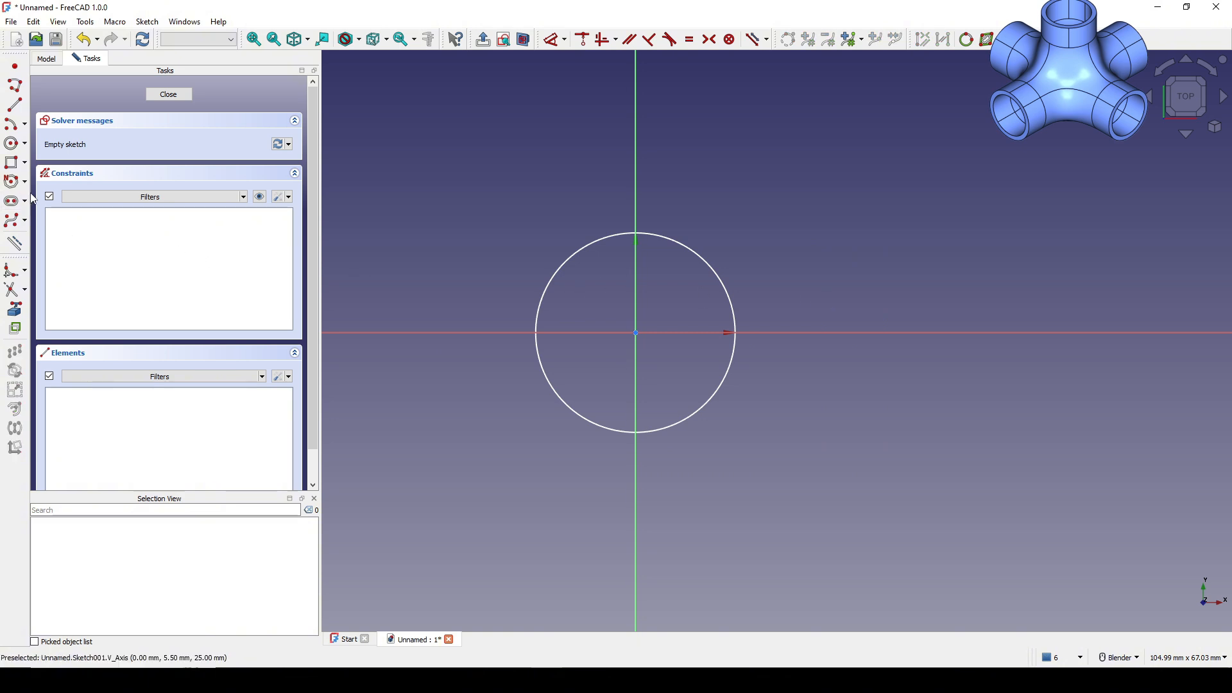
# Step: Draw a regular 6-sided polygon centred on the sketch origin, about 35 mm in circumscribed diameter
pyautogui.click(27, 183)
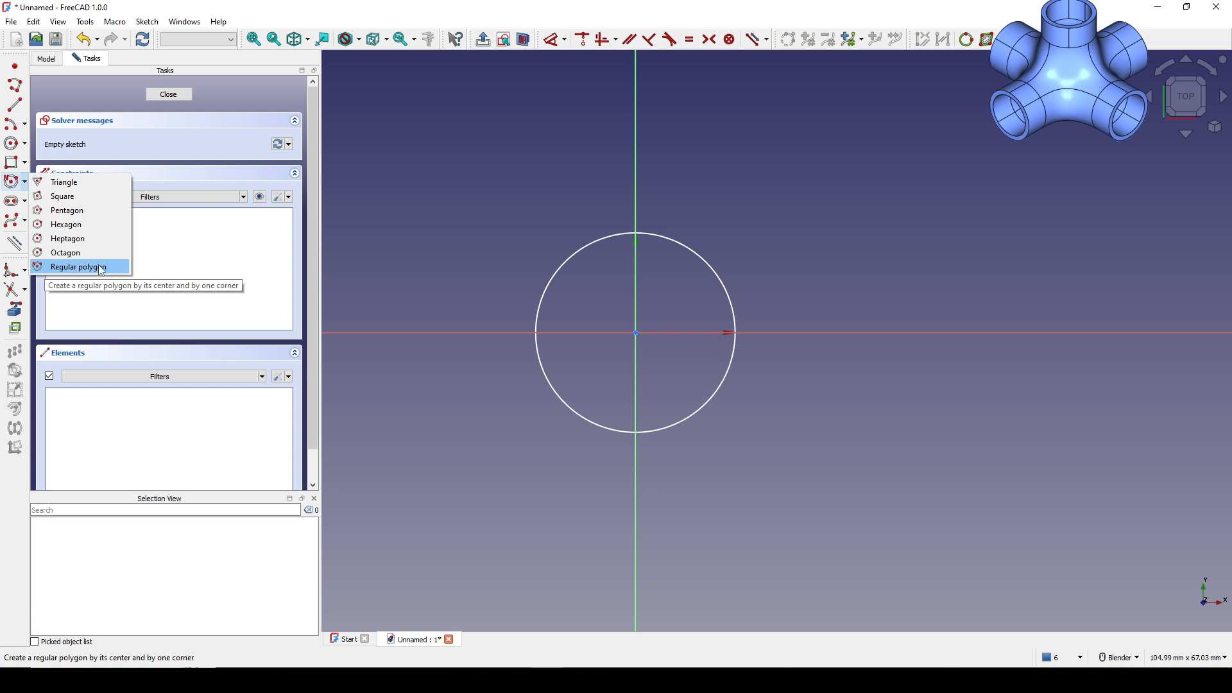
pyautogui.click(78, 267)
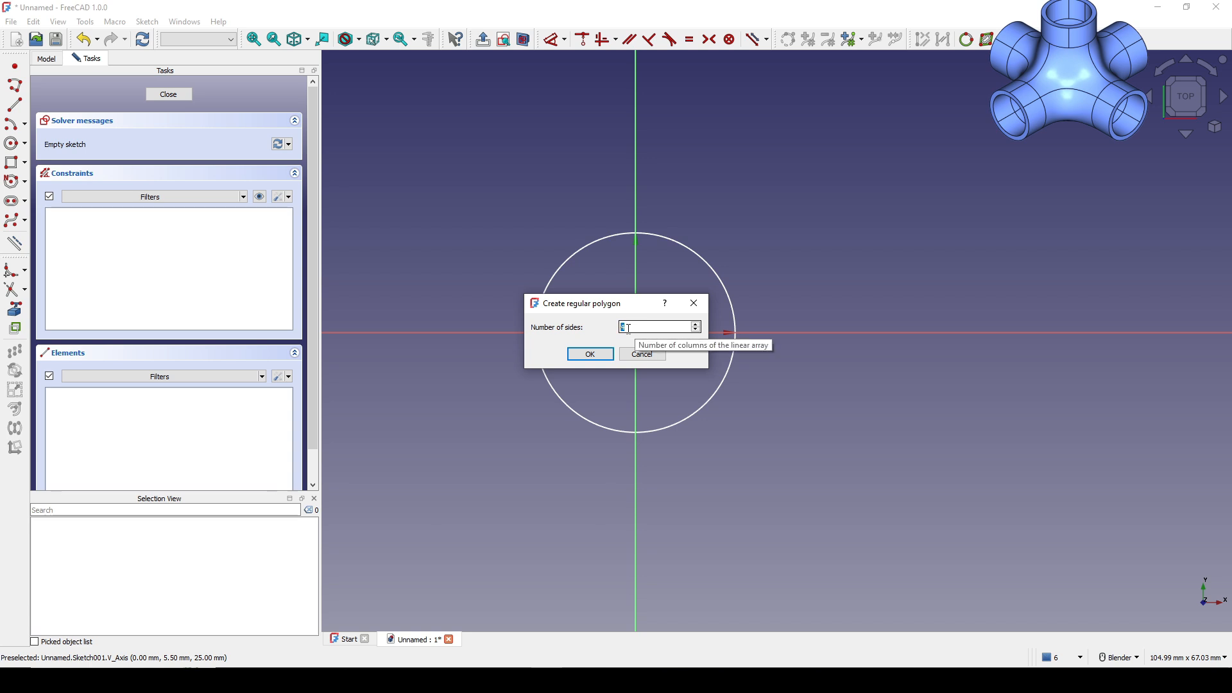
pyautogui.write('6')
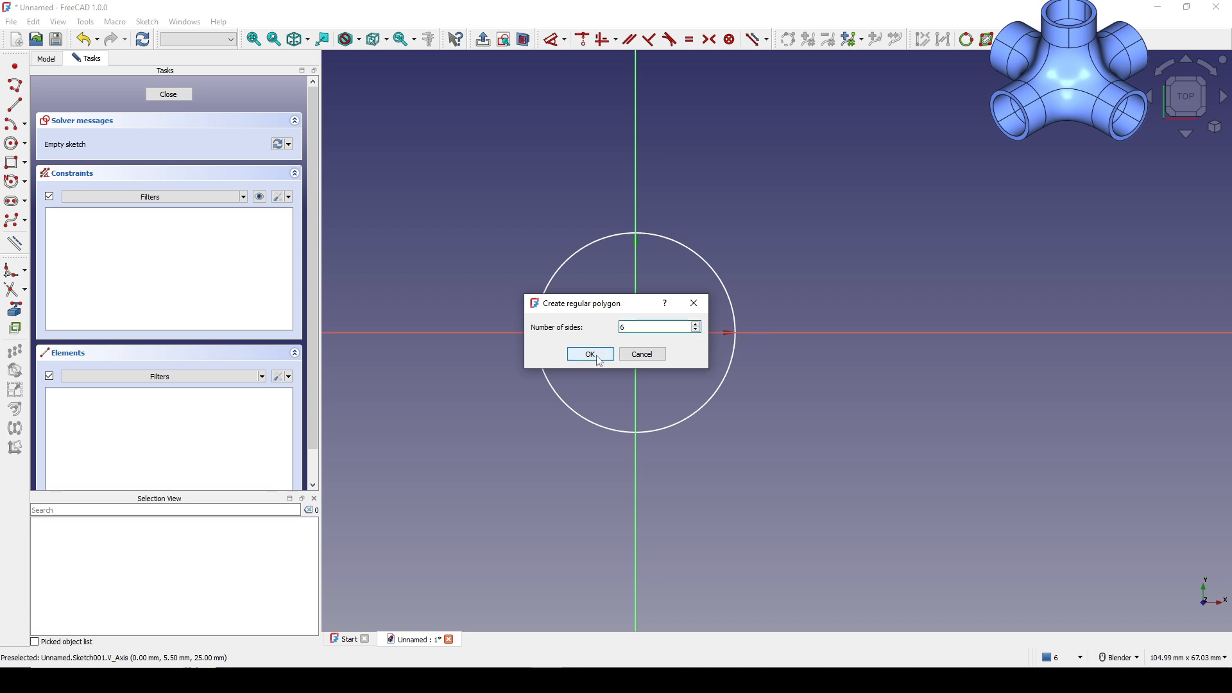
pyautogui.click(590, 354)
pyautogui.click(636, 333)
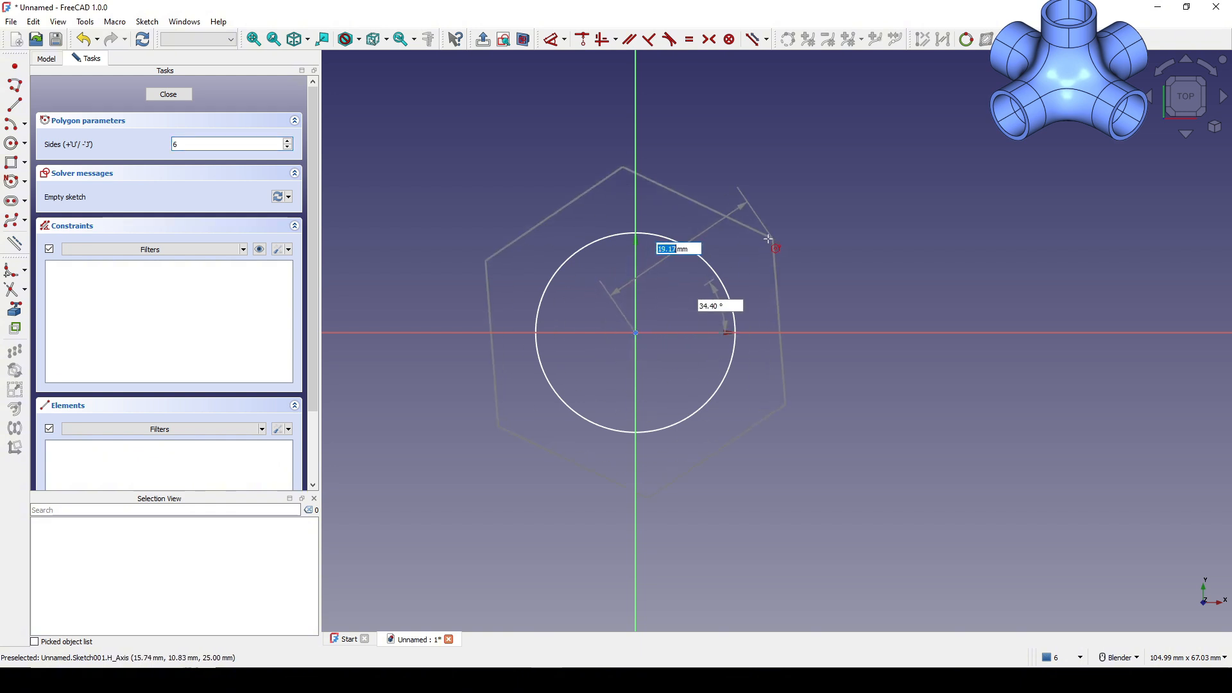
pyautogui.click(758, 236)
pyautogui.rightClick(919, 234)
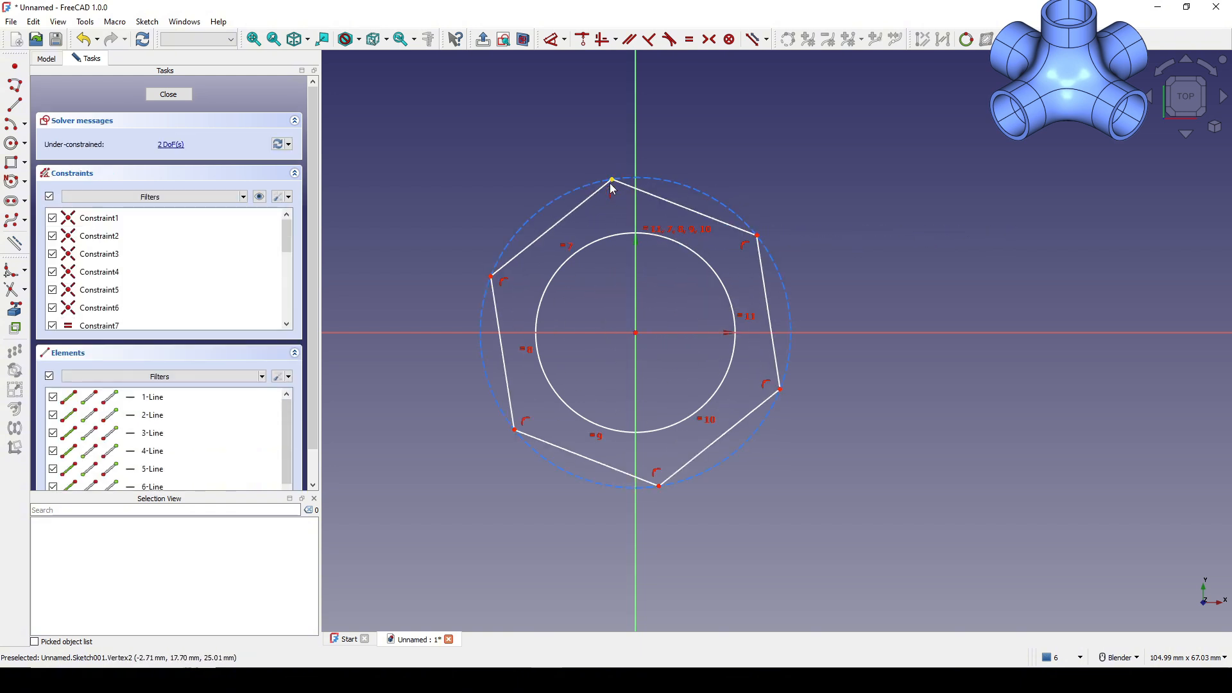
# Step: Constrain the diameter of the hexagon's circumscribed construction circle to 23 mm
pyautogui.moveTo(612, 181); pyautogui.dragTo(684, 192)
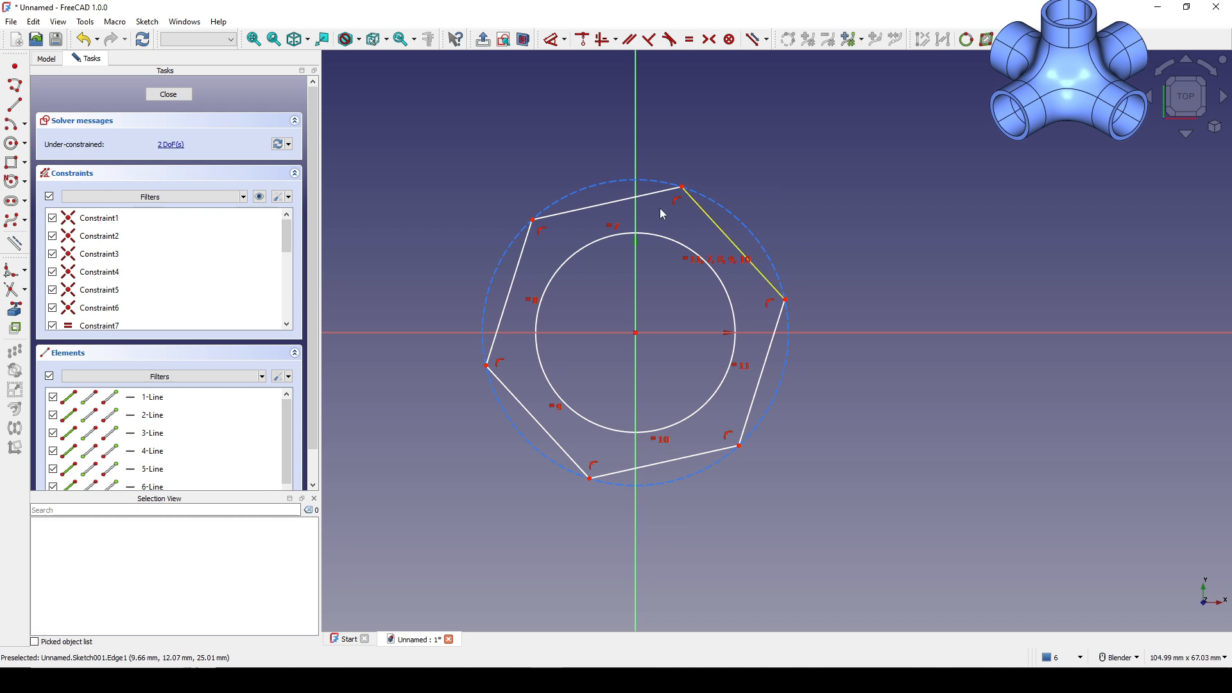
pyautogui.keyDown('shift'); pyautogui.moveTo(799, 235); pyautogui.dragTo(785, 244, button='middle'); pyautogui.keyUp('shift')
pyautogui.click(750, 255)
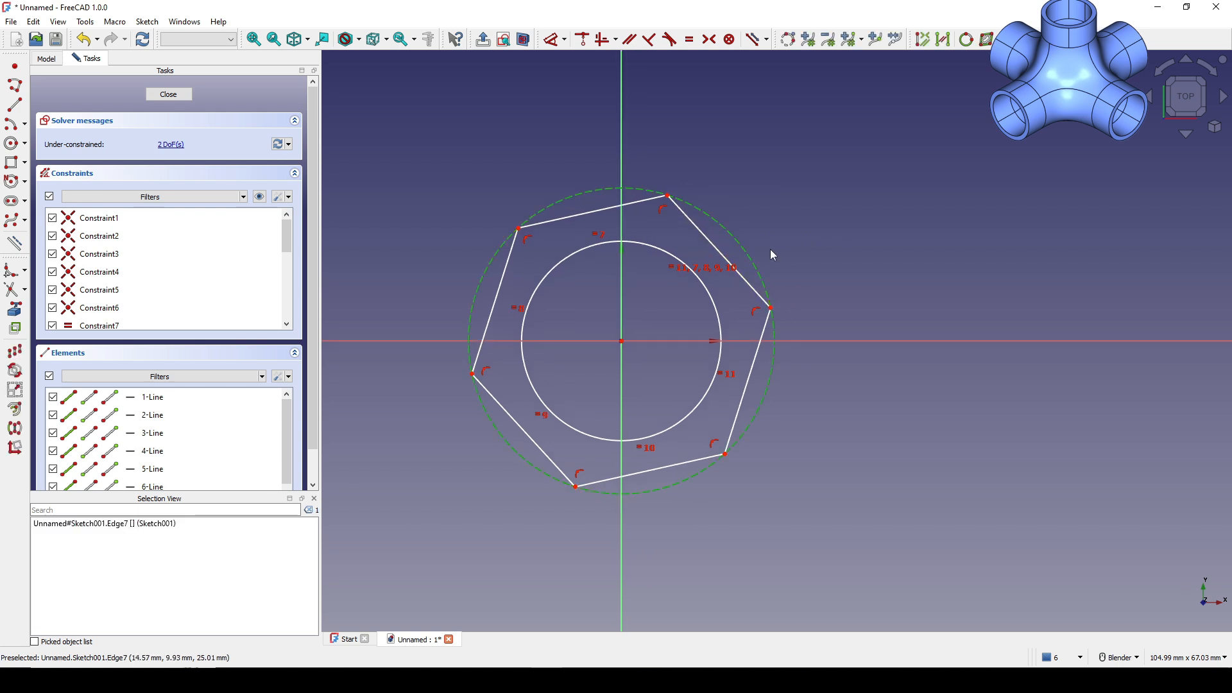
pyautogui.press('d')
pyautogui.click(809, 212)
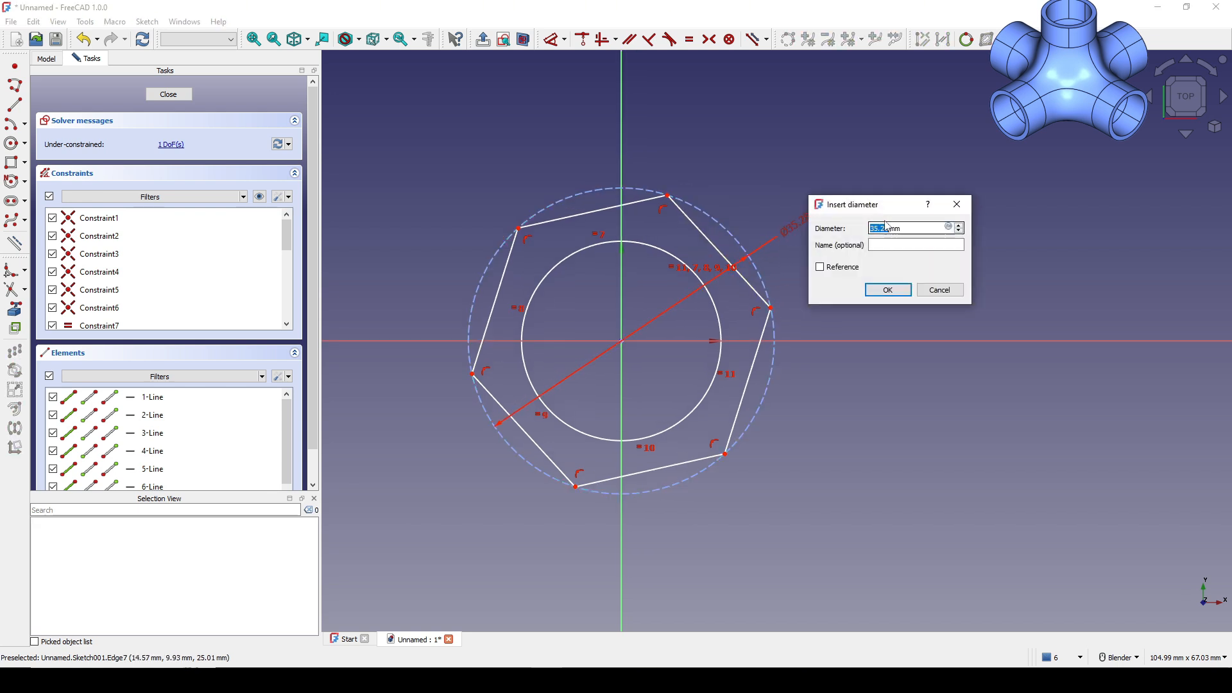
pyautogui.write('23')
pyautogui.click(891, 288)
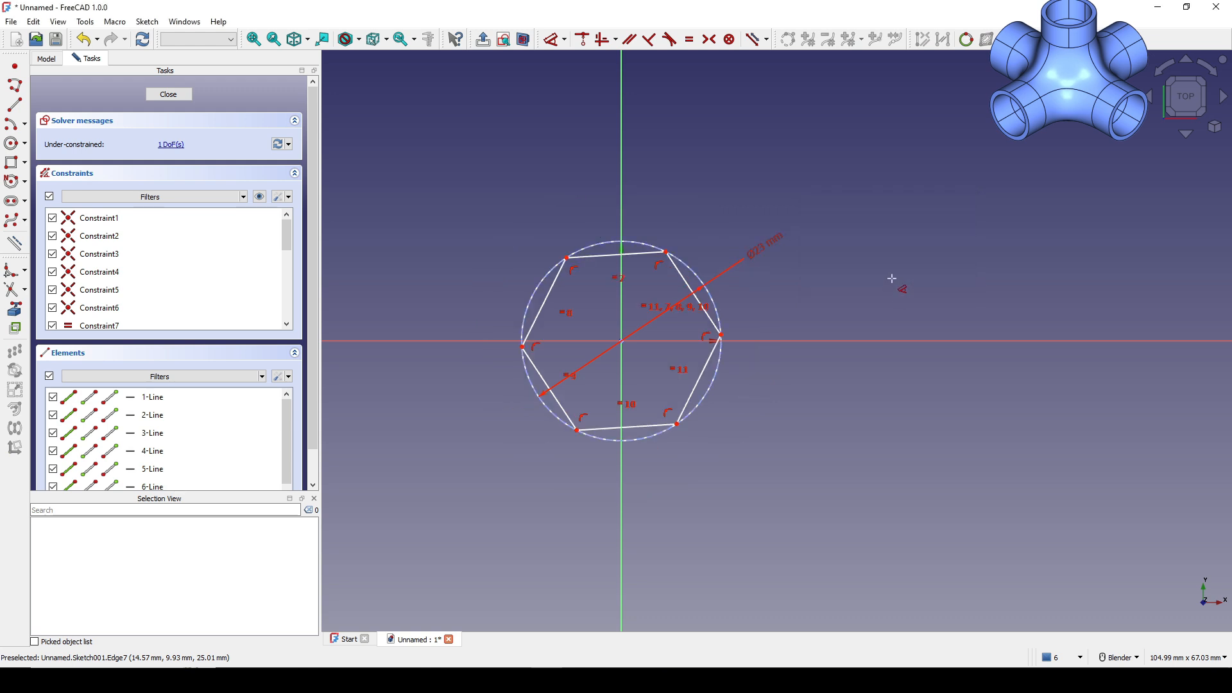
pyautogui.press('Escape')
# Step: Rotate the hexagon so that one corner sits close to the vertical axis and close the sketch
pyautogui.moveTo(668, 252); pyautogui.dragTo(610, 236)
pyautogui.scroll(2, 654, 239)
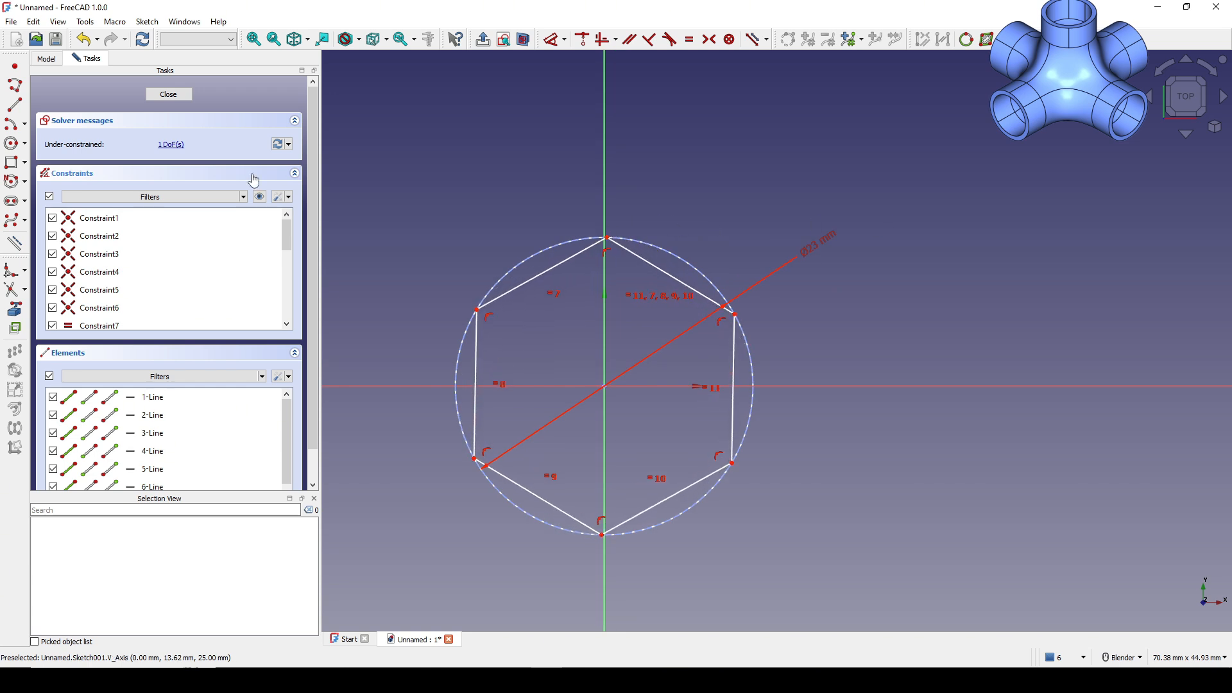
pyautogui.click(168, 94)
# Step: Extrude the hexagon sketch 10 mm along its normal as a surface, without creating a solid
pyautogui.keyDown('shift'); pyautogui.moveTo(805, 255); pyautogui.dragTo(774, 285, button='middle'); pyautogui.keyUp('shift')
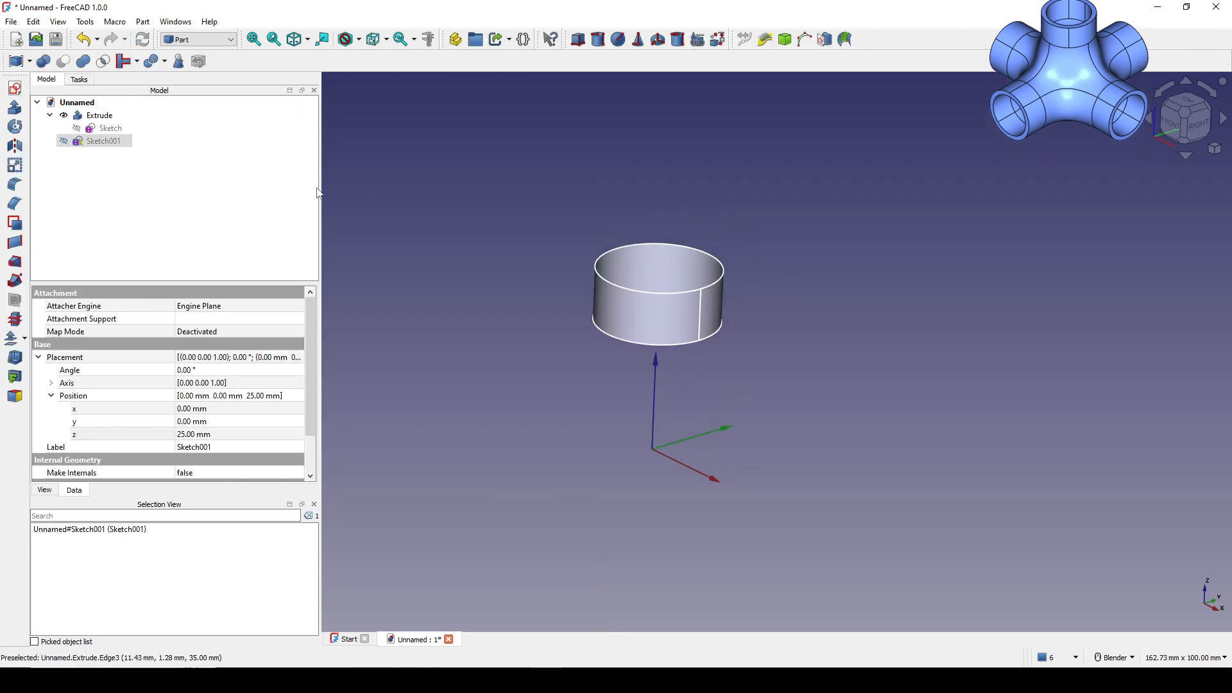
pyautogui.click(105, 142)
pyautogui.click(14, 107)
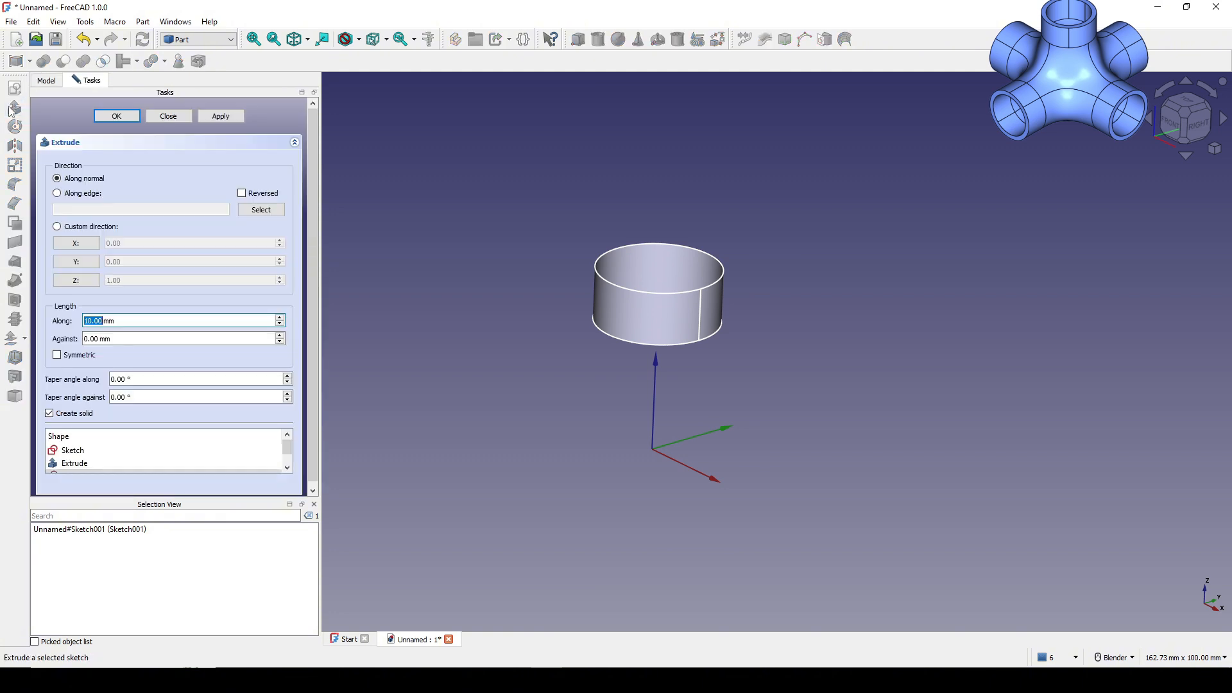
pyautogui.click(67, 416)
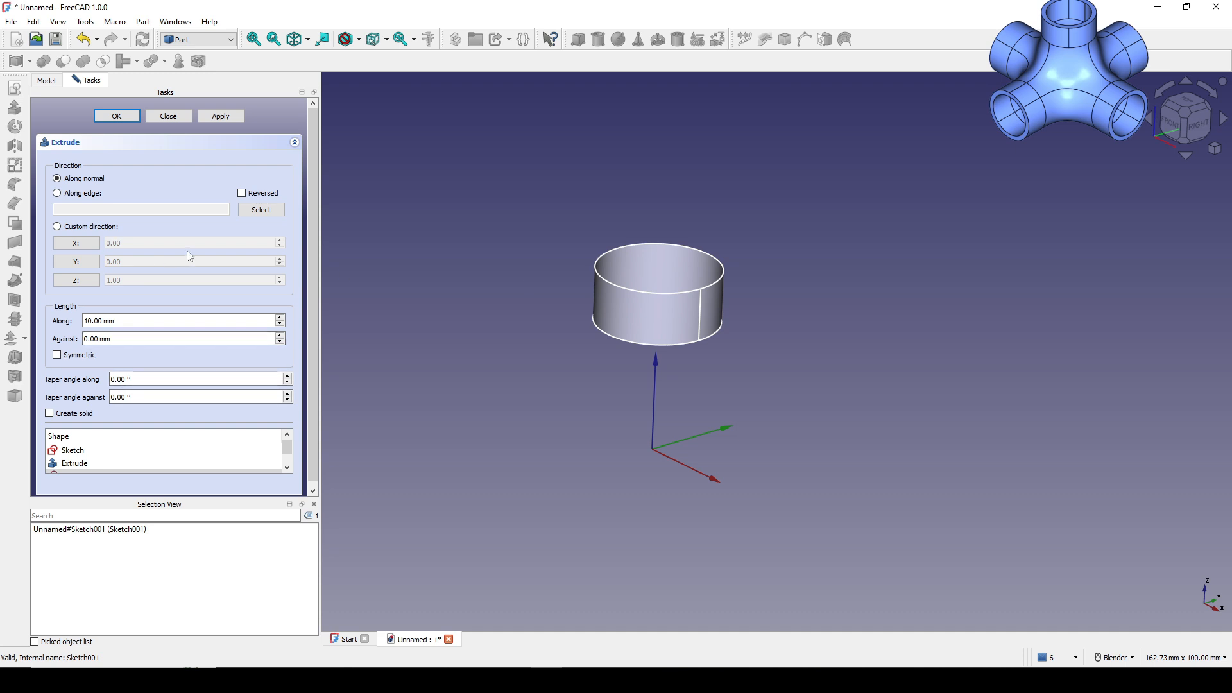
pyautogui.click(117, 116)
pyautogui.scroll(2, 734, 303)
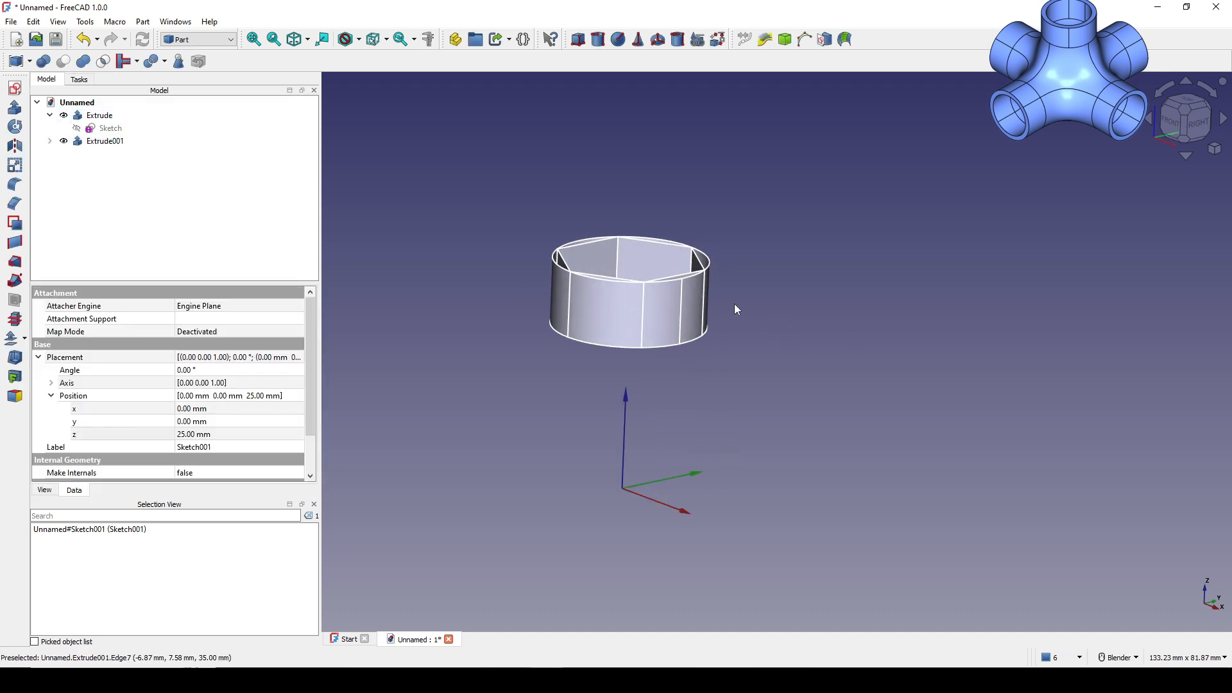
pyautogui.click(821, 291)
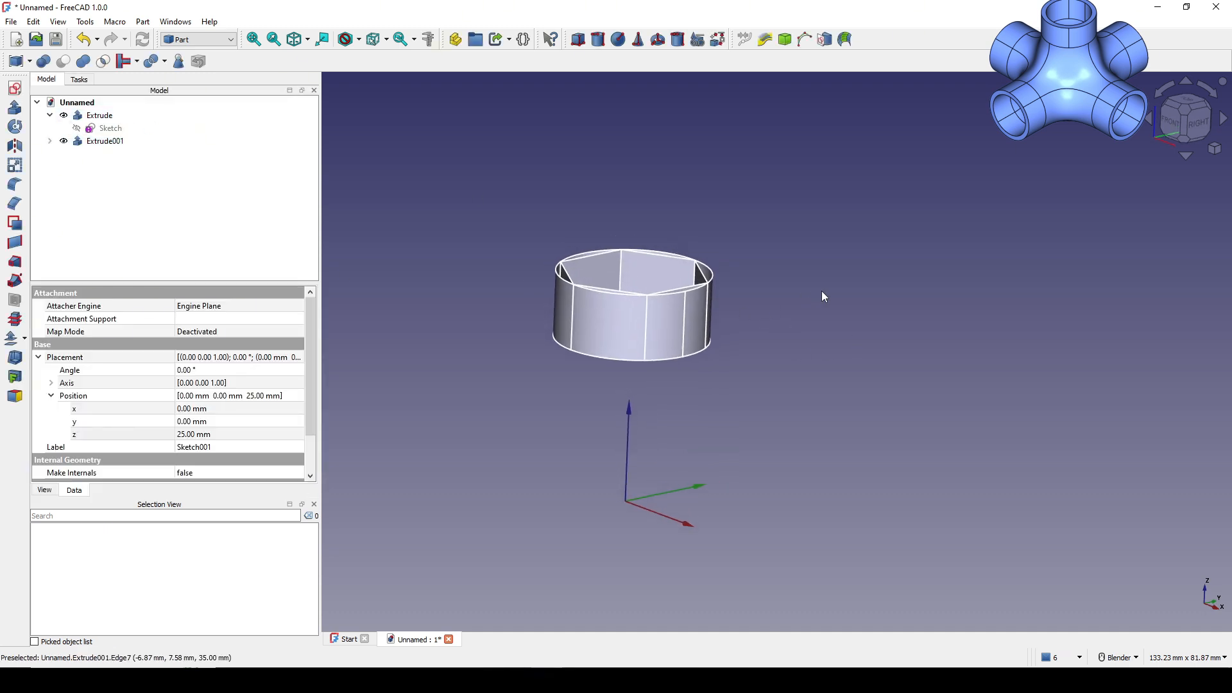
# Step: Slice the cylindrical extrusion with the hexagonal extrusion, keeping the pieces together in one compound
pyautogui.click(99, 116)
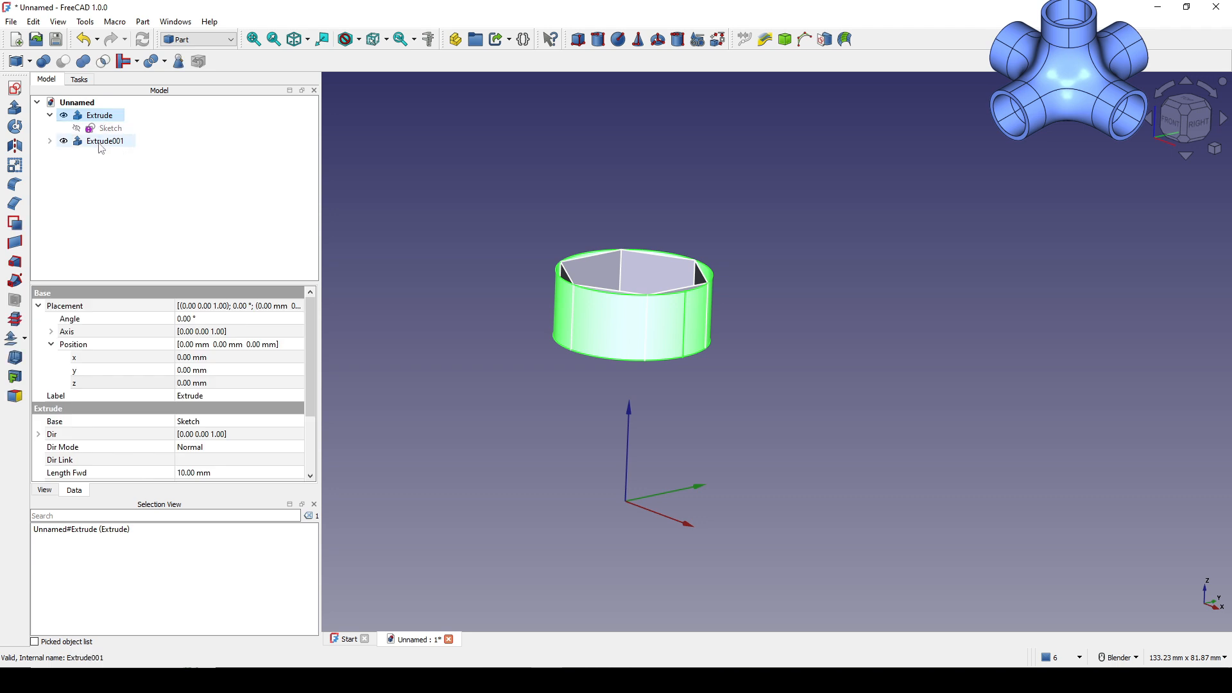
pyautogui.keyDown('ctrl'); pyautogui.click(103, 141); pyautogui.keyUp('ctrl')
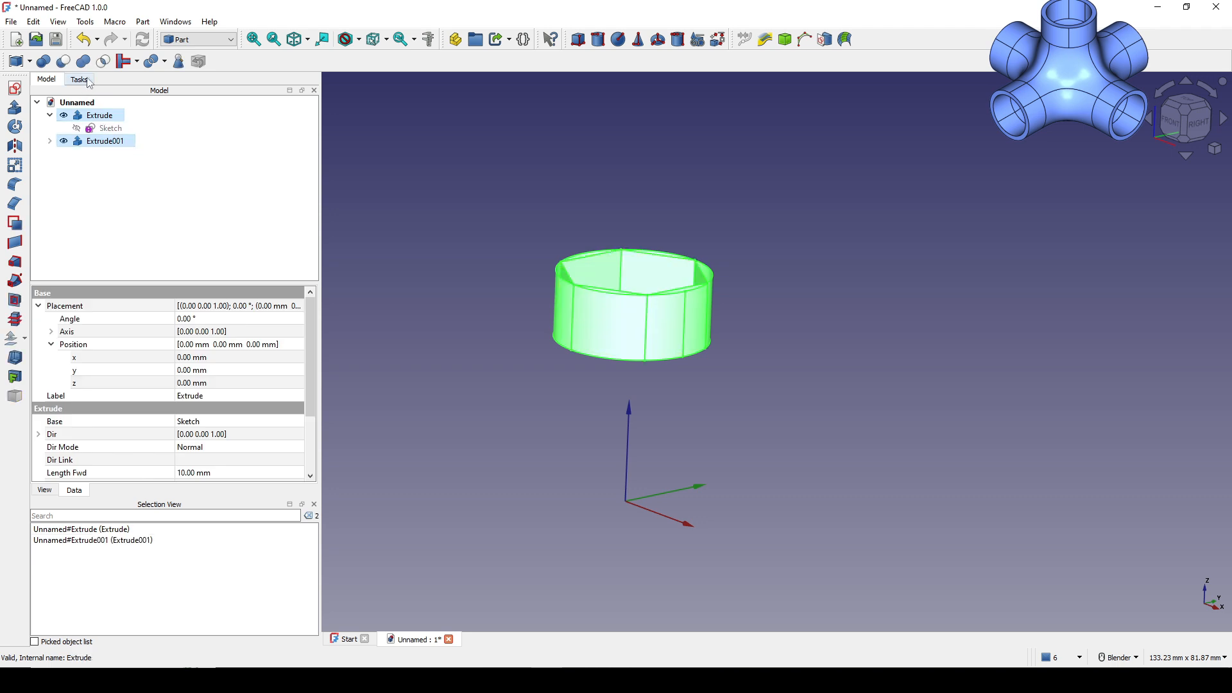
pyautogui.click(143, 21)
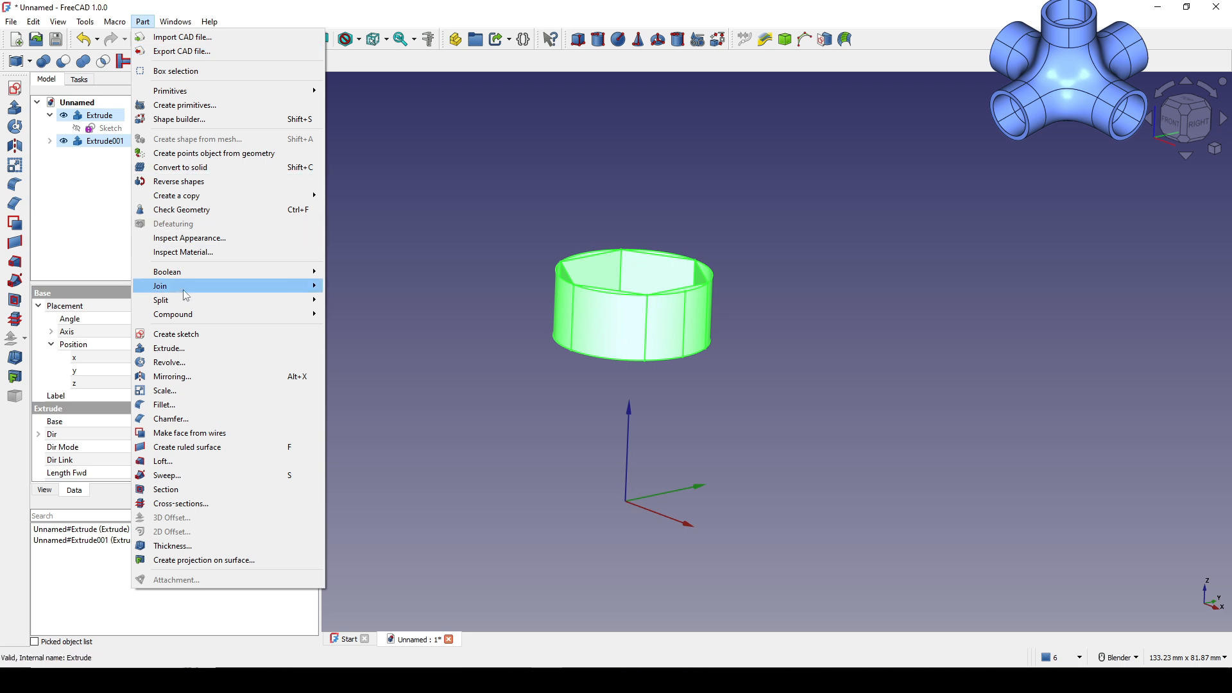
pyautogui.moveTo(186, 300)
pyautogui.click(396, 328)
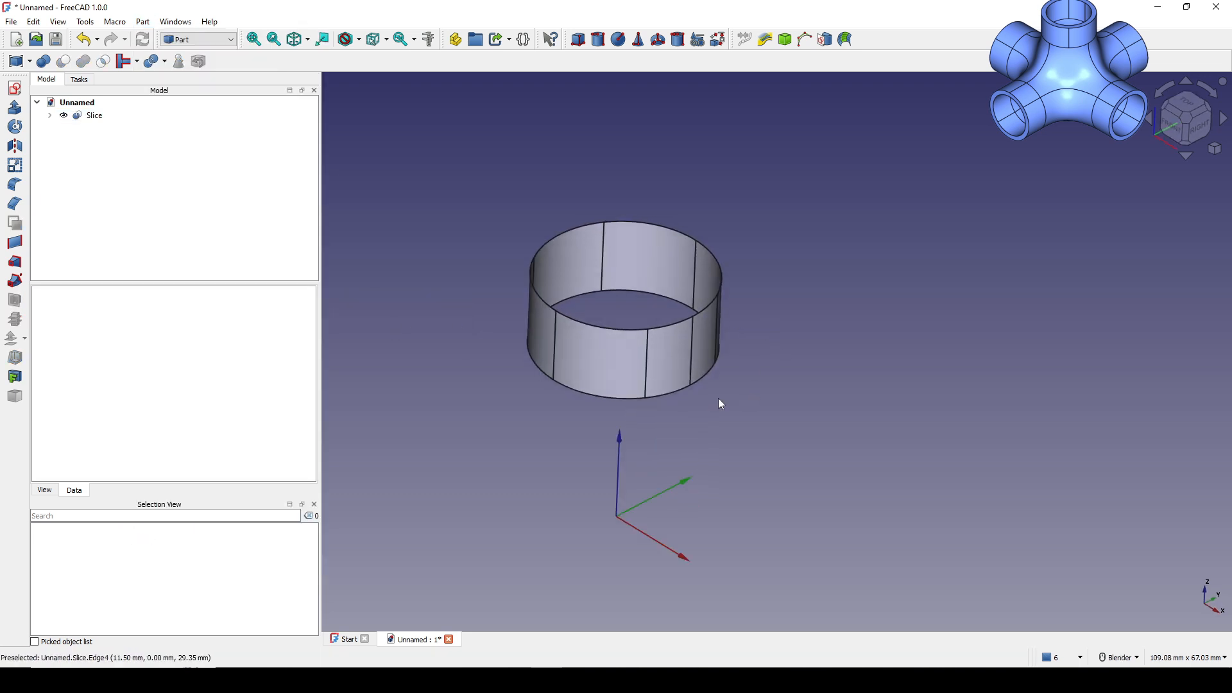
# Step: Examine the separate faces and edges of the sliced ring from several angles, including the extra vertical edge on the X side
pyautogui.click(603, 361)
pyautogui.moveTo(653, 402); pyautogui.dragTo(758, 453, button='middle')
pyautogui.click(569, 358)
pyautogui.moveTo(593, 337); pyautogui.dragTo(599, 399, button='middle')
pyautogui.click(626, 361)
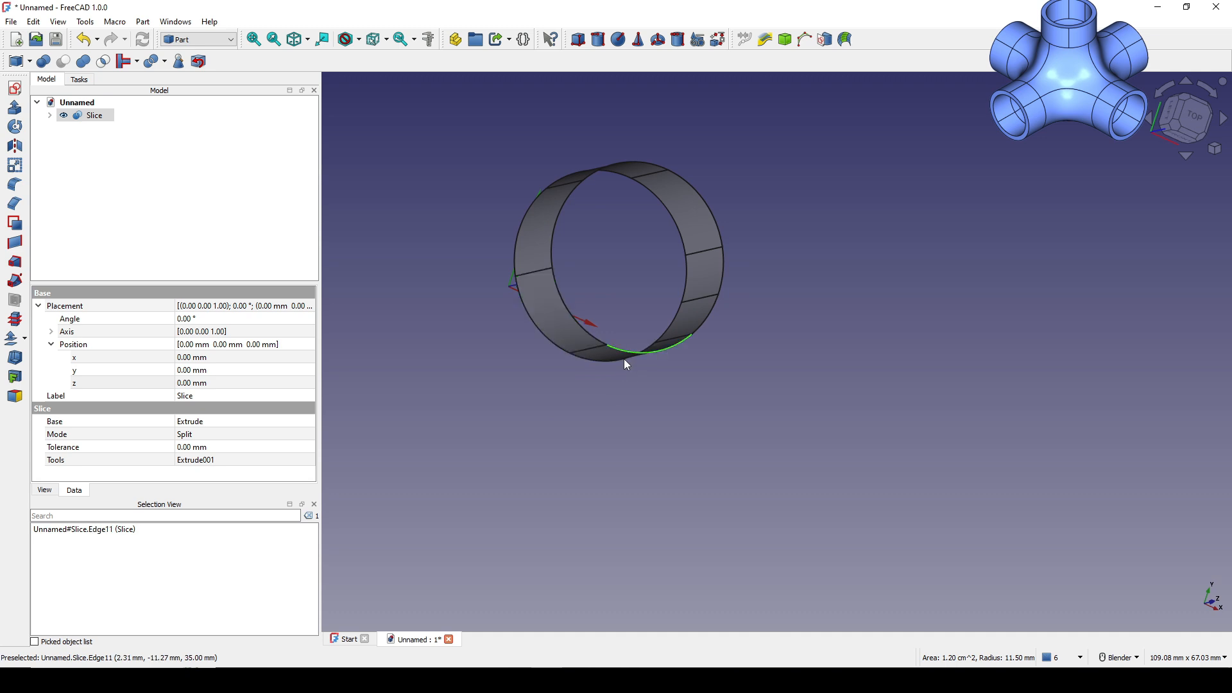
pyautogui.moveTo(668, 383); pyautogui.dragTo(564, 333, button='middle')
pyautogui.keyDown('ctrl'); pyautogui.click(570, 328); pyautogui.keyUp('ctrl')
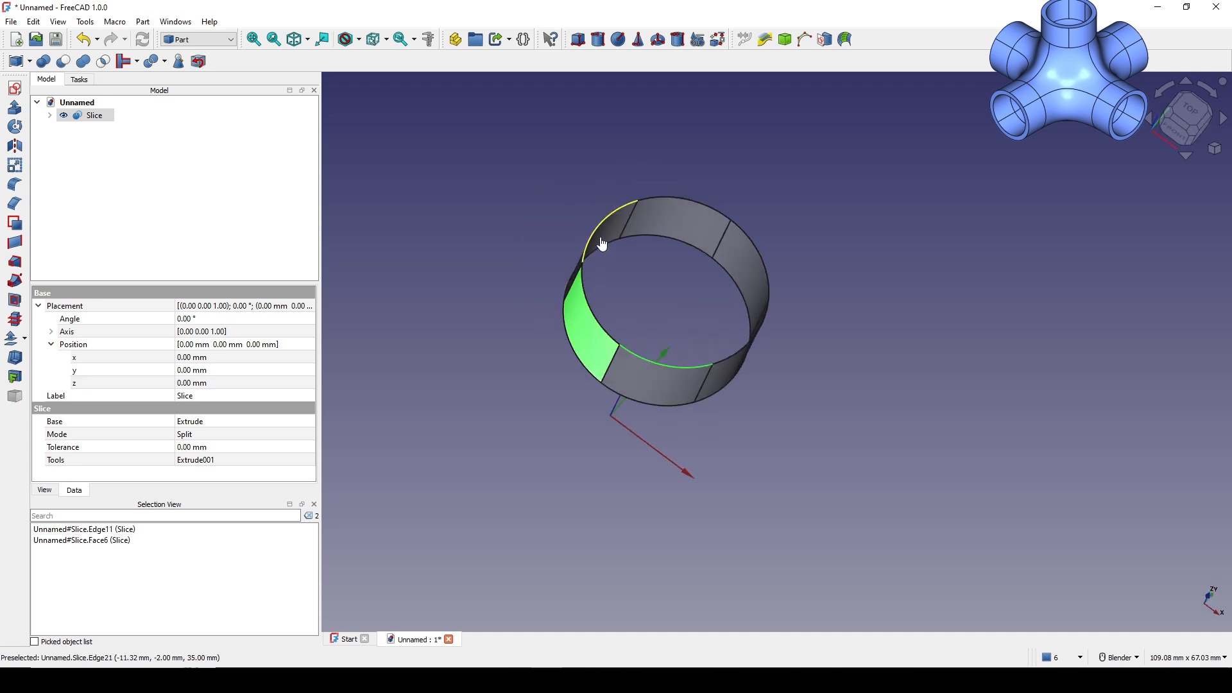
pyautogui.keyDown('ctrl'); pyautogui.click(602, 243); pyautogui.keyUp('ctrl')
pyautogui.keyDown('ctrl'); pyautogui.click(680, 221); pyautogui.keyUp('ctrl')
pyautogui.keyDown('ctrl'); pyautogui.click(739, 273); pyautogui.keyUp('ctrl')
pyautogui.moveTo(831, 366); pyautogui.dragTo(694, 335, button='middle')
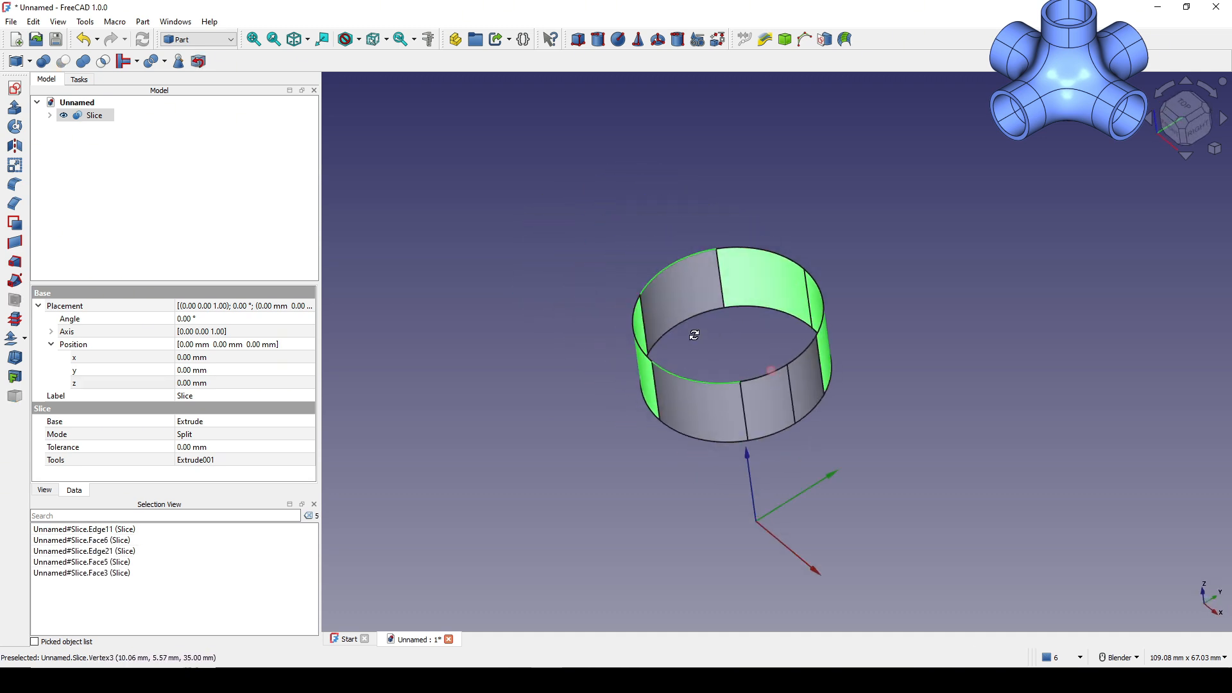
pyautogui.scroll(3, 789, 380)
pyautogui.scroll(1, 785, 451)
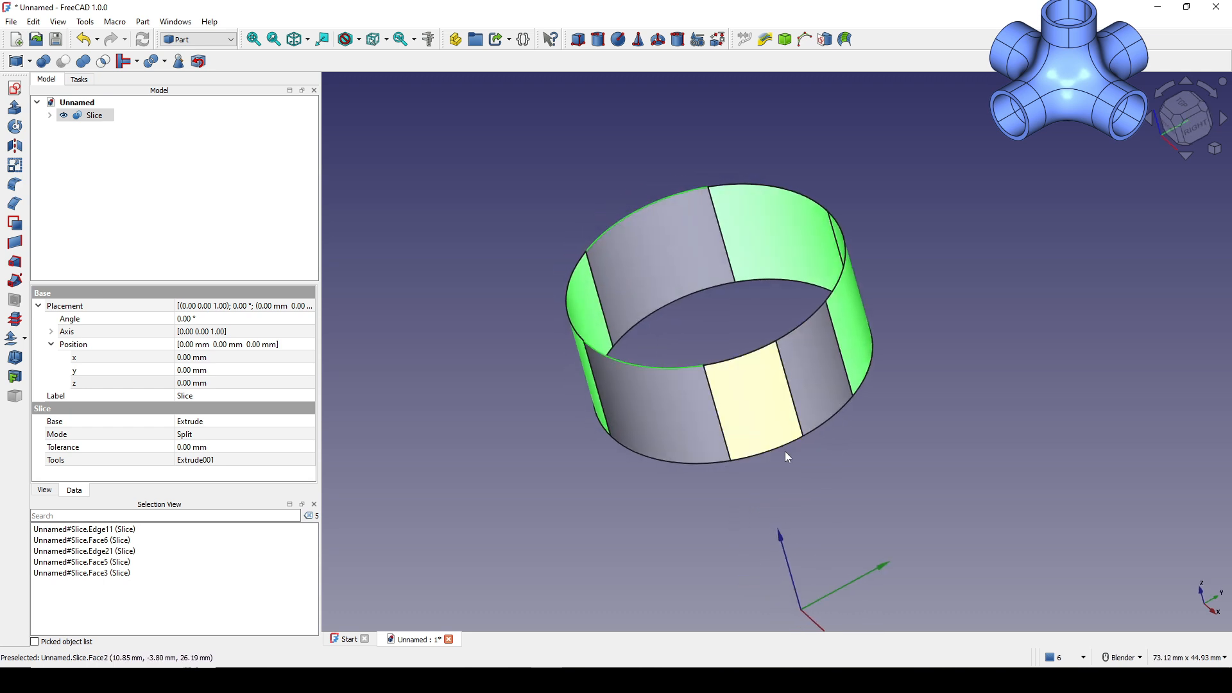
pyautogui.moveTo(785, 455); pyautogui.dragTo(718, 359, button='middle')
pyautogui.click(883, 429)
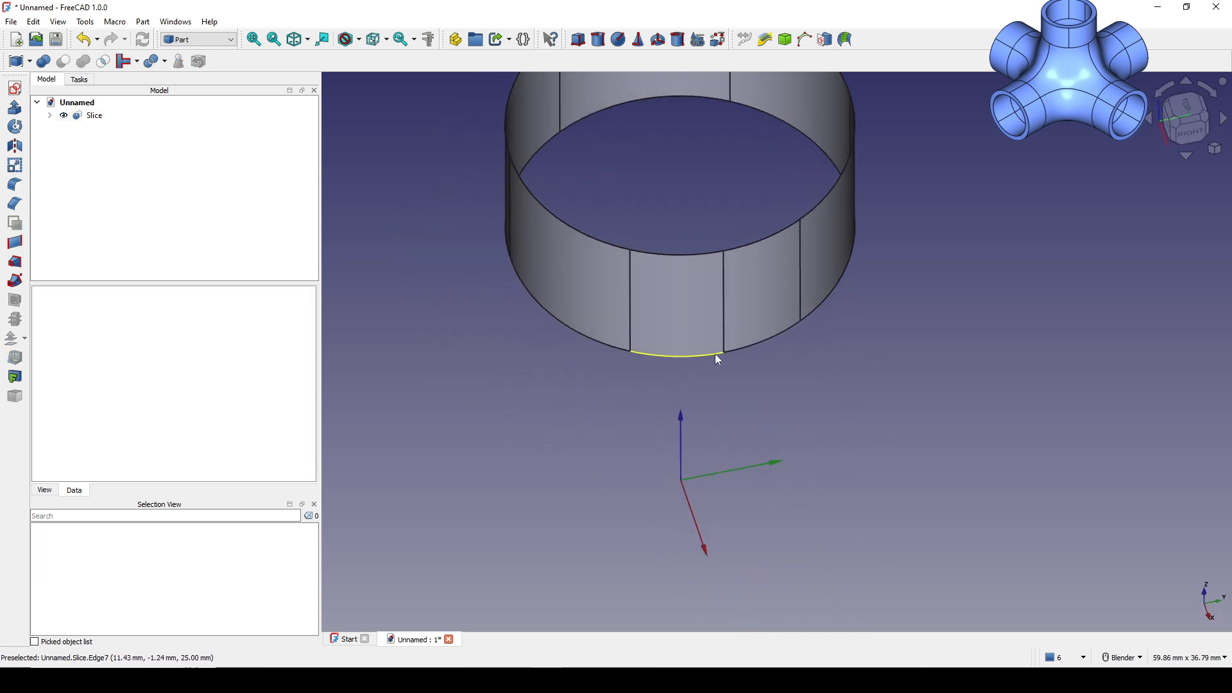
pyautogui.click(727, 337)
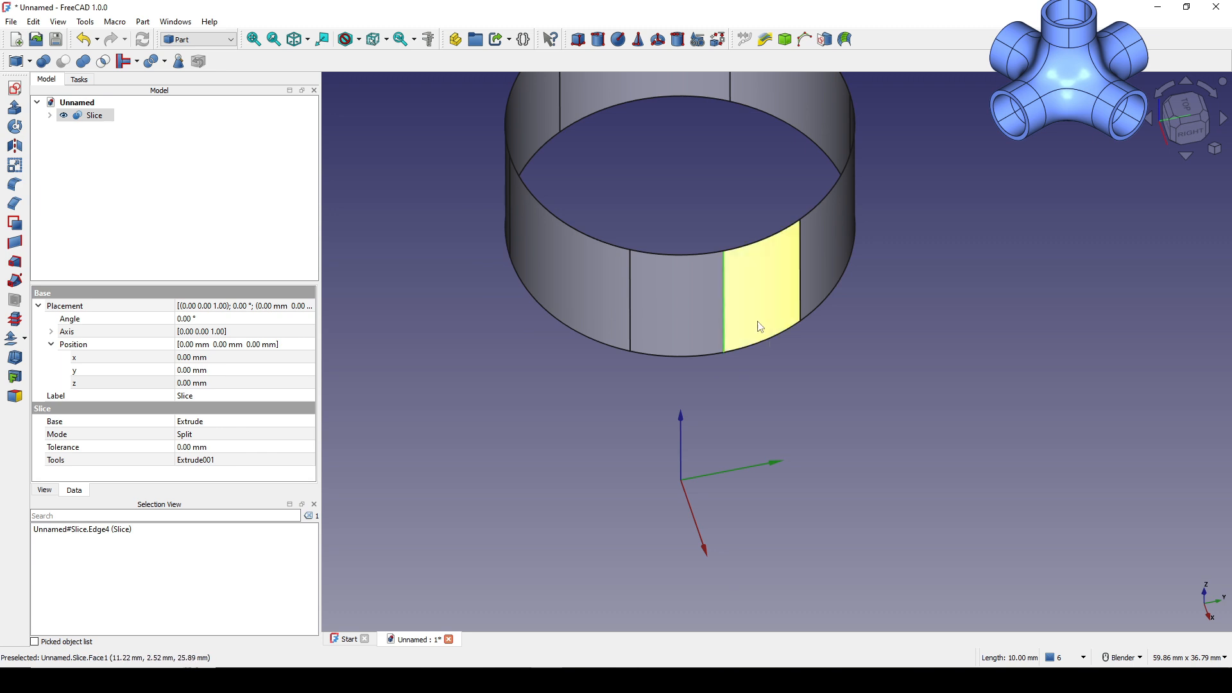
pyautogui.moveTo(764, 289); pyautogui.dragTo(749, 299, button='middle')
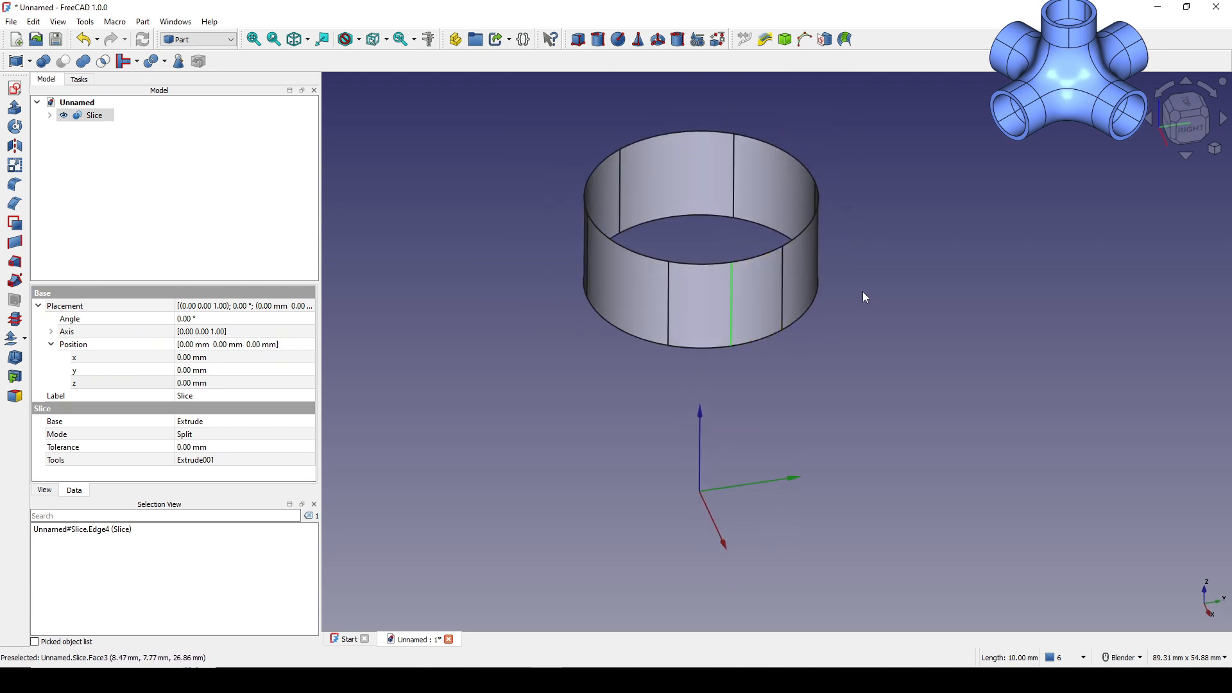
# Step: Inspect the two faces on either side of the extra vertical edge on the ring's X side
pyautogui.click(757, 315)
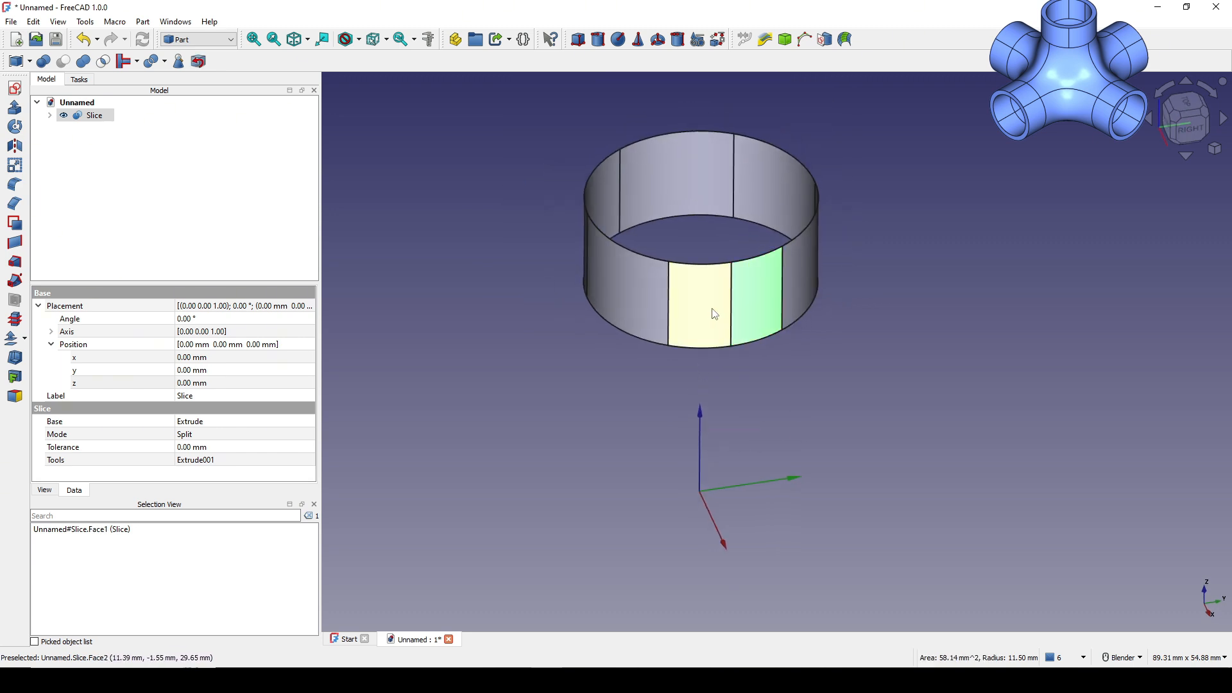
pyautogui.click(730, 309)
pyautogui.click(725, 321)
pyautogui.moveTo(729, 326); pyautogui.dragTo(814, 284, button='middle')
pyautogui.click(842, 410)
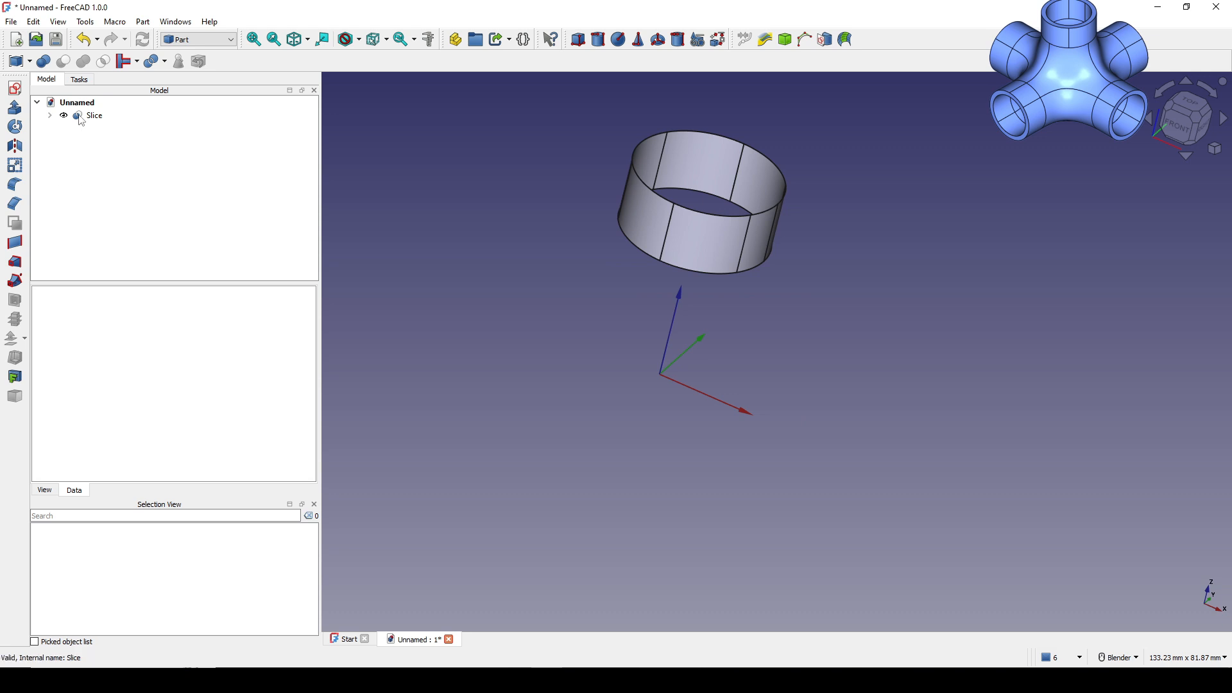
# Step: Switch to the Draft workbench and create four clones of the sliced ring
pyautogui.click(126, 120)
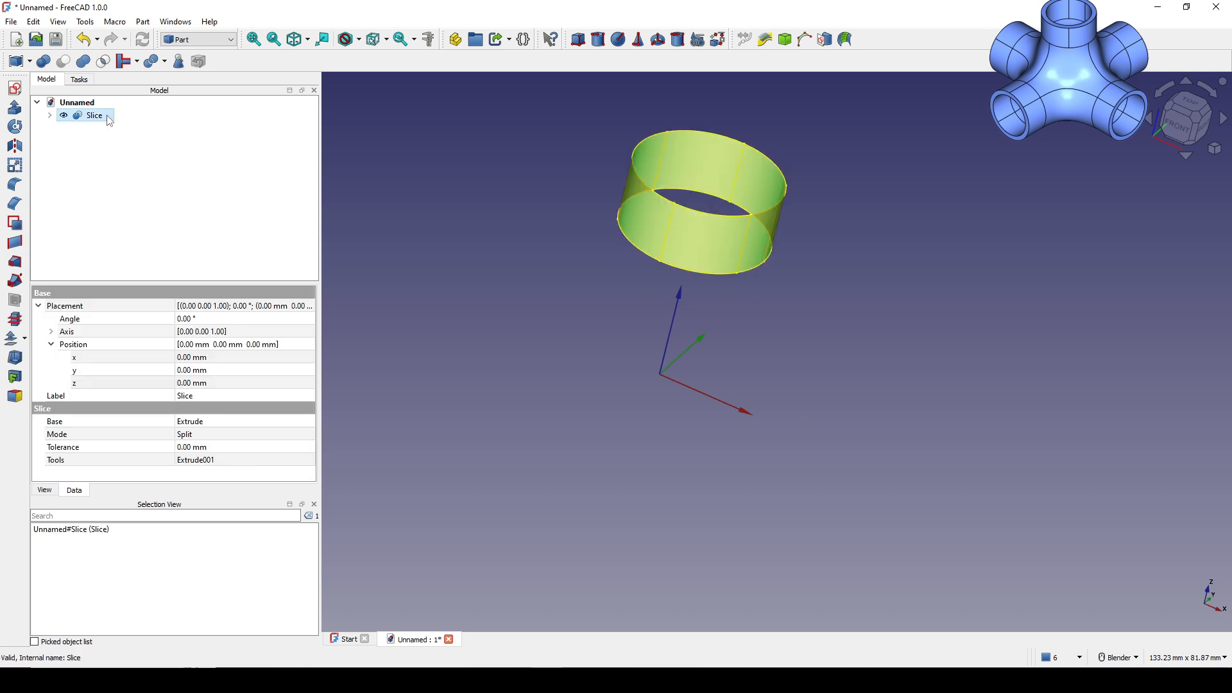
pyautogui.click(207, 40)
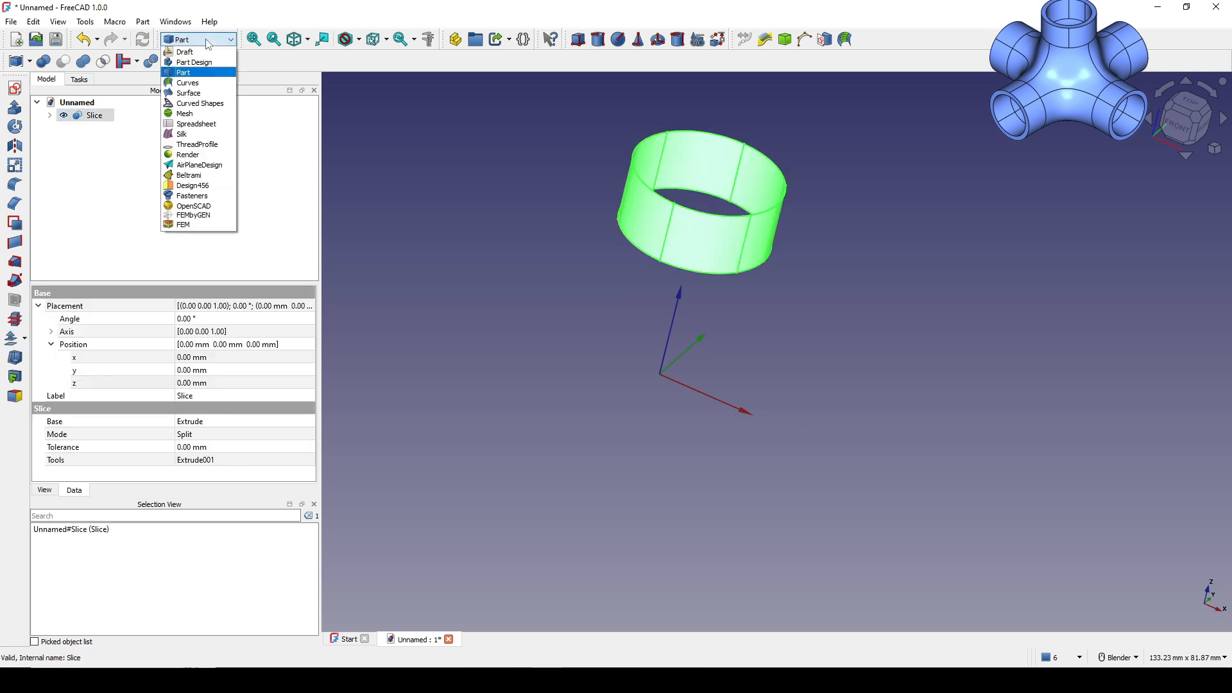
pyautogui.click(205, 53)
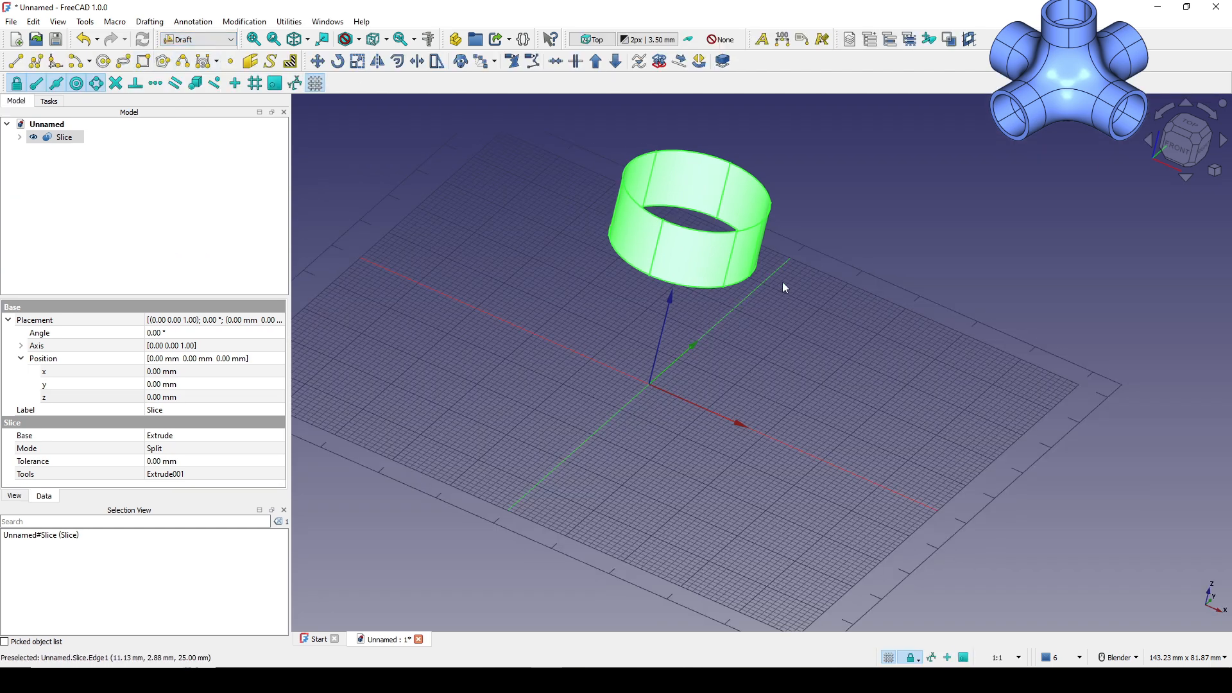
pyautogui.moveTo(783, 284); pyautogui.dragTo(945, 320, button='middle')
pyautogui.keyDown('shift'); pyautogui.moveTo(806, 310); pyautogui.dragTo(803, 326, button='middle'); pyautogui.keyUp('shift')
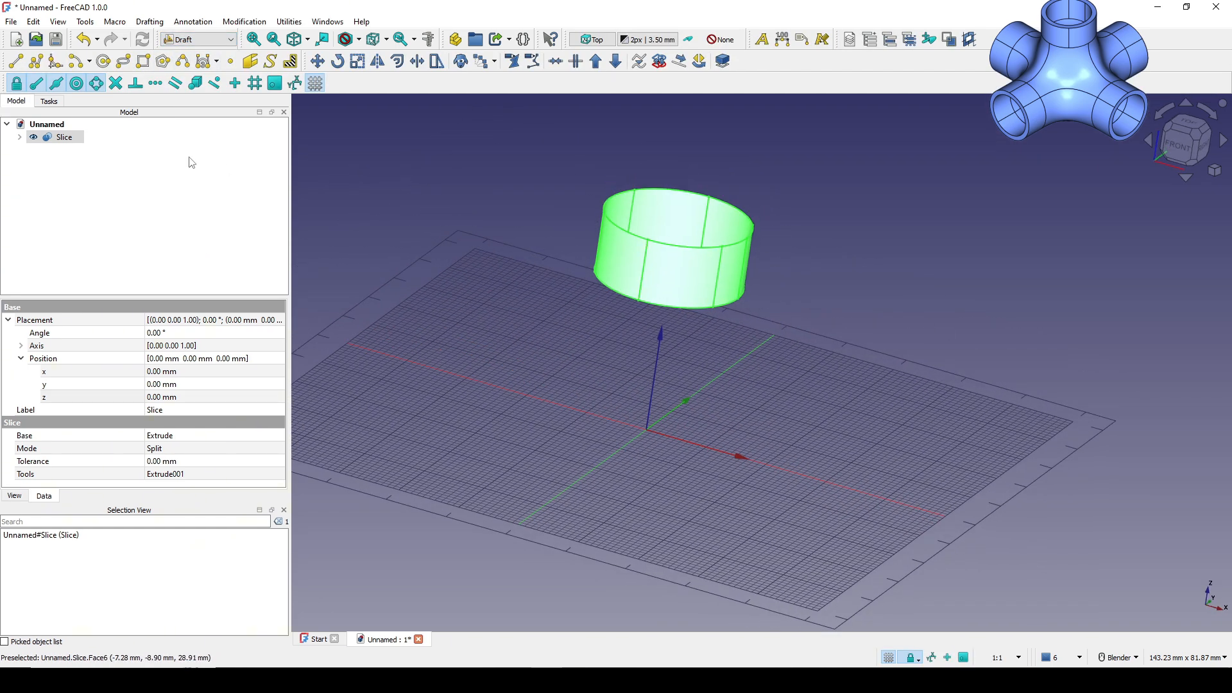
pyautogui.click(462, 62)
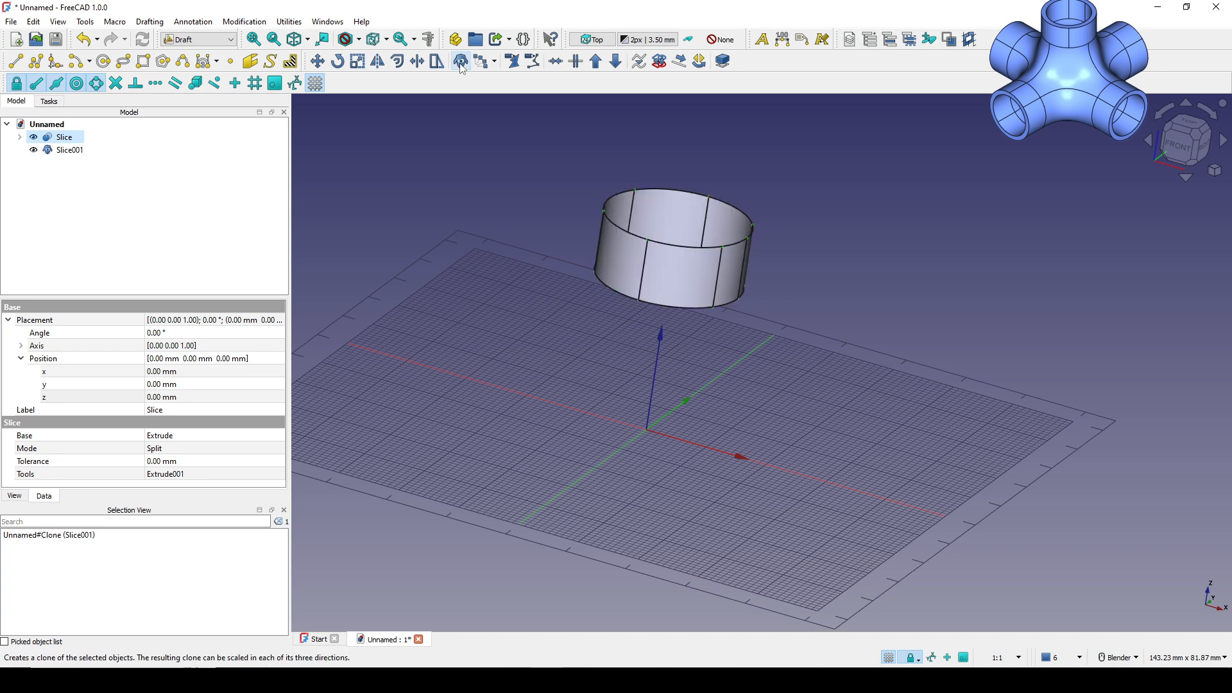
pyautogui.click(64, 138)
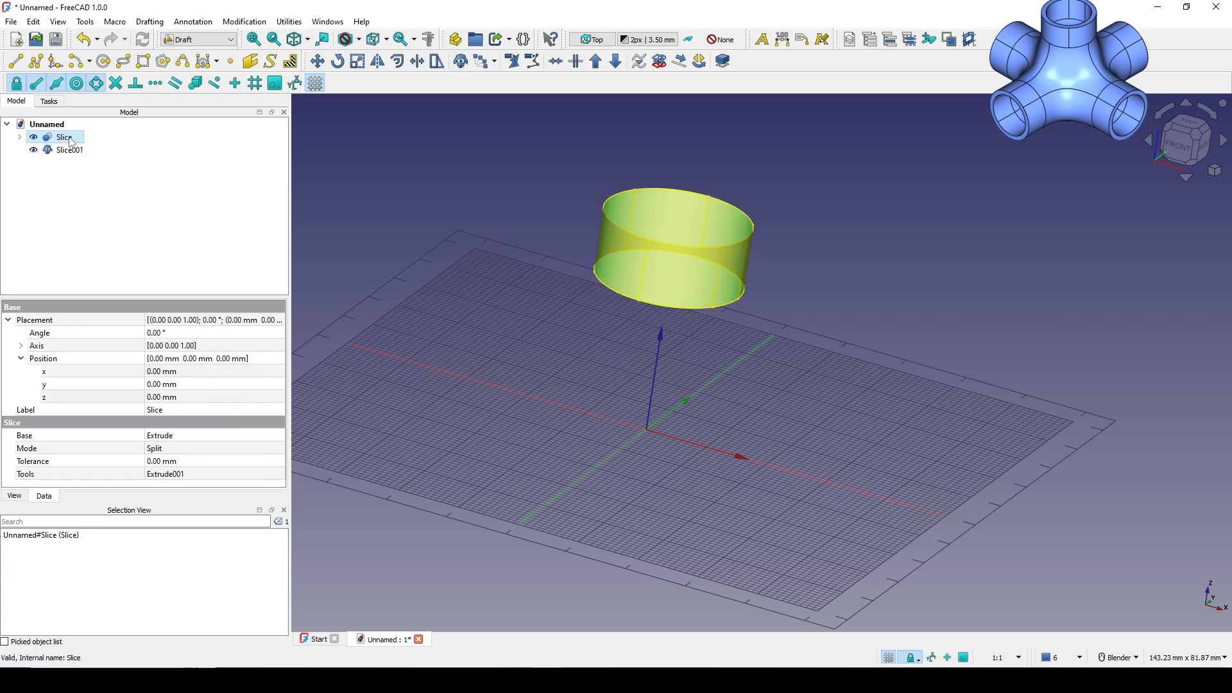
pyautogui.click(461, 62)
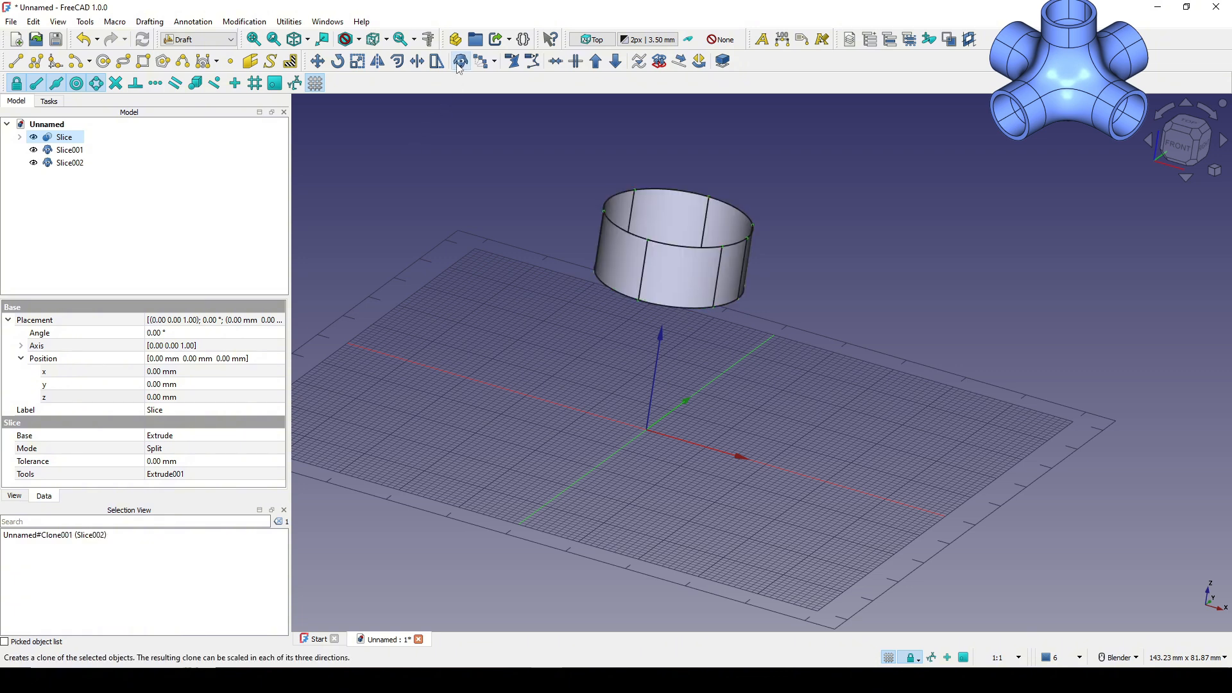
pyautogui.click(63, 138)
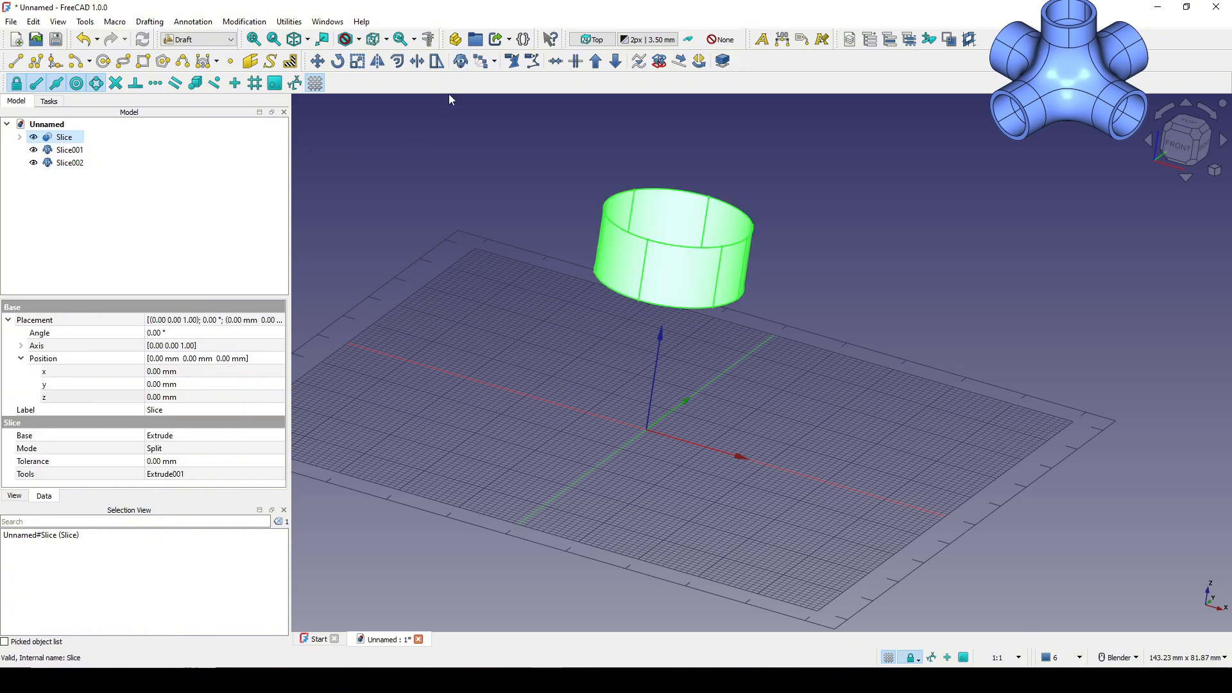
pyautogui.click(461, 63)
pyautogui.click(65, 137)
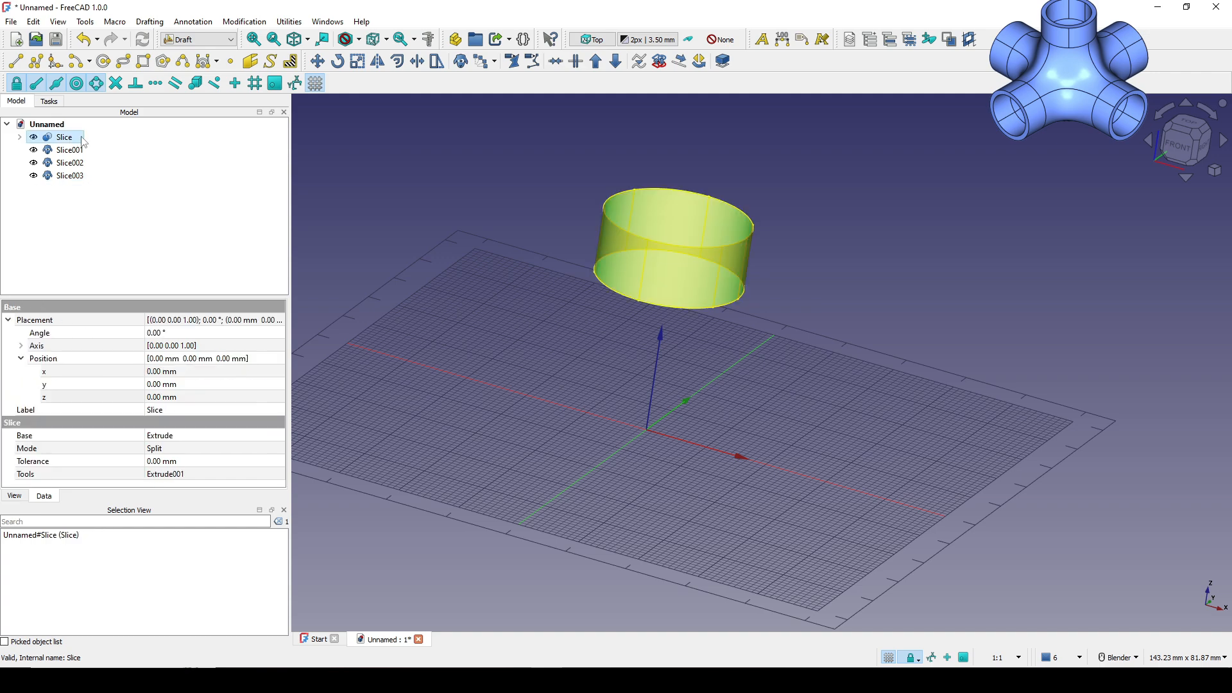
pyautogui.click(461, 62)
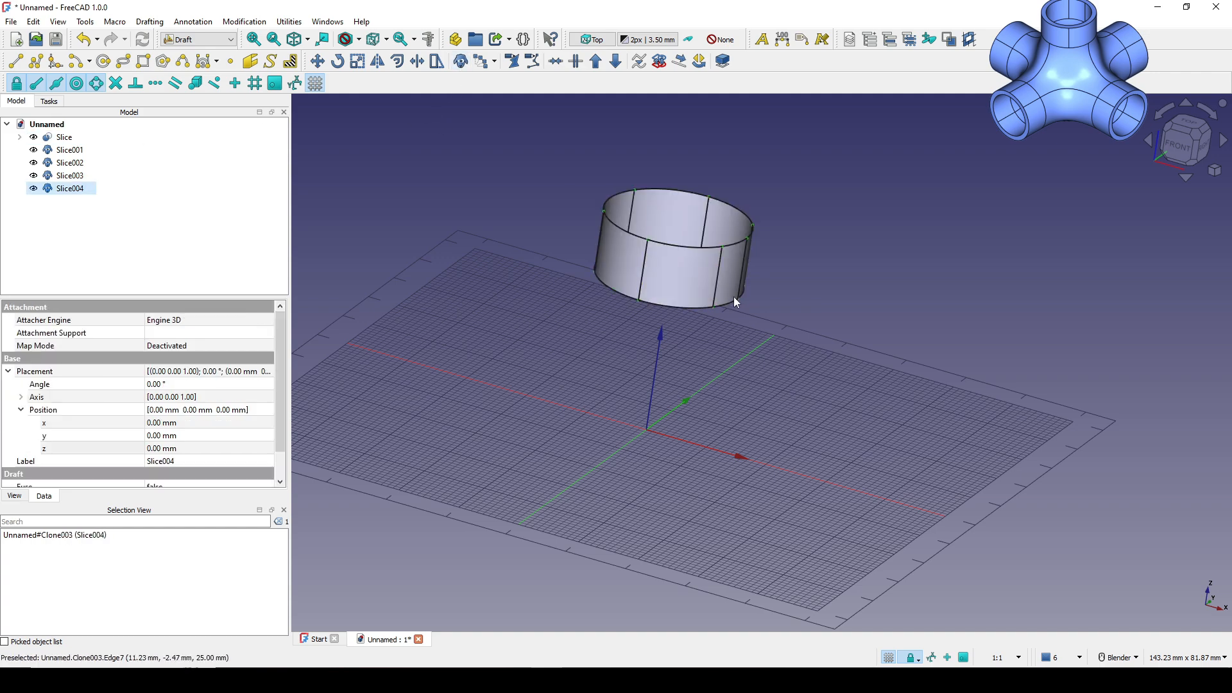
# Step: Transform the first clone with a 90° rotation increment, rotating it -90° about the X axis onto the positive Y axis
pyautogui.moveTo(737, 294); pyautogui.dragTo(799, 455, button='middle')
pyautogui.click(861, 306)
pyautogui.click(71, 150)
pyautogui.rightClick(74, 155)
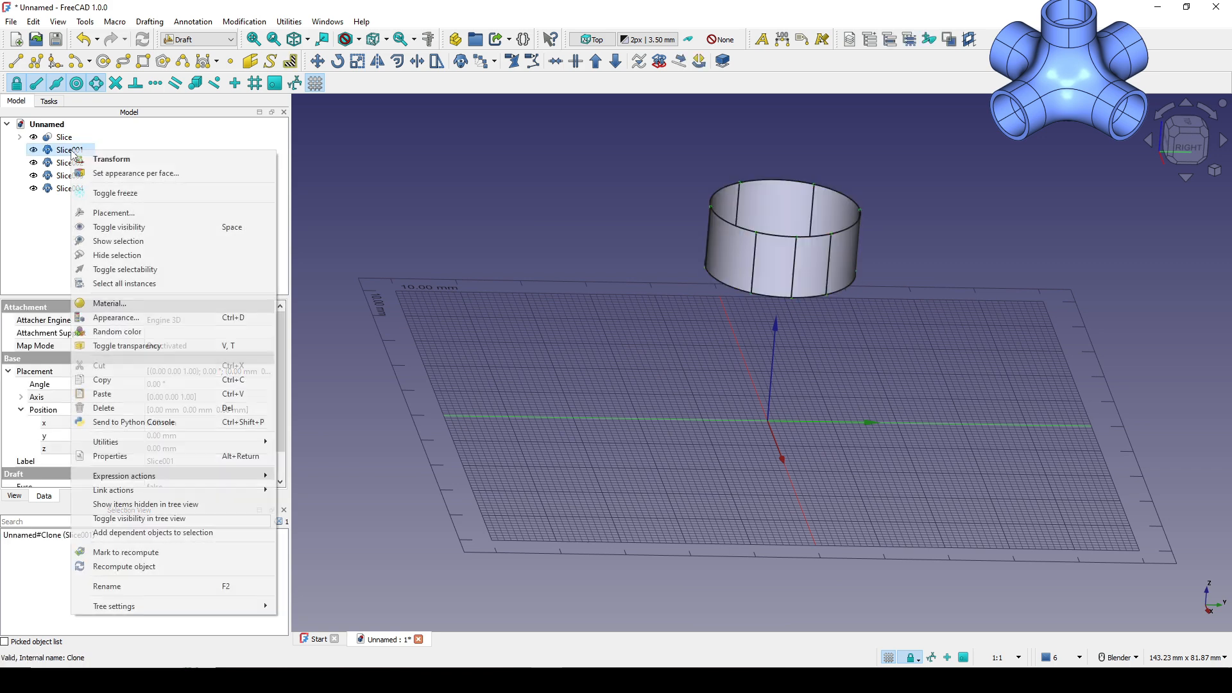
pyautogui.press('Escape')
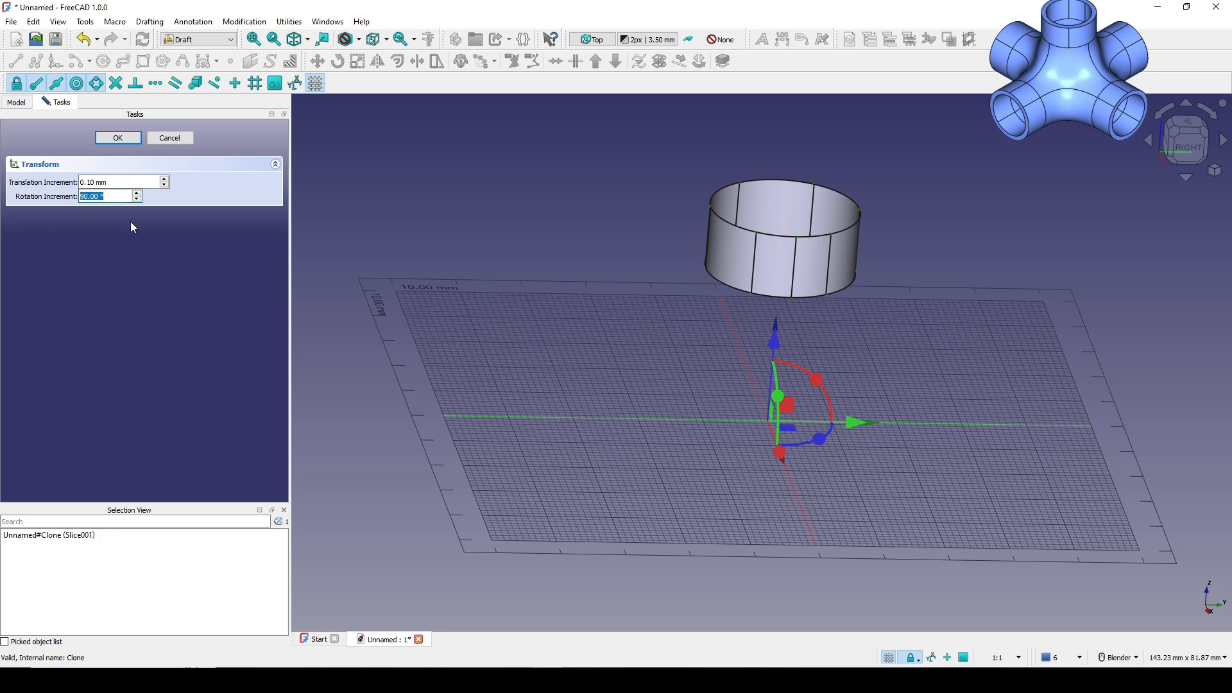
pyautogui.moveTo(854, 366); pyautogui.dragTo(730, 346, button='middle')
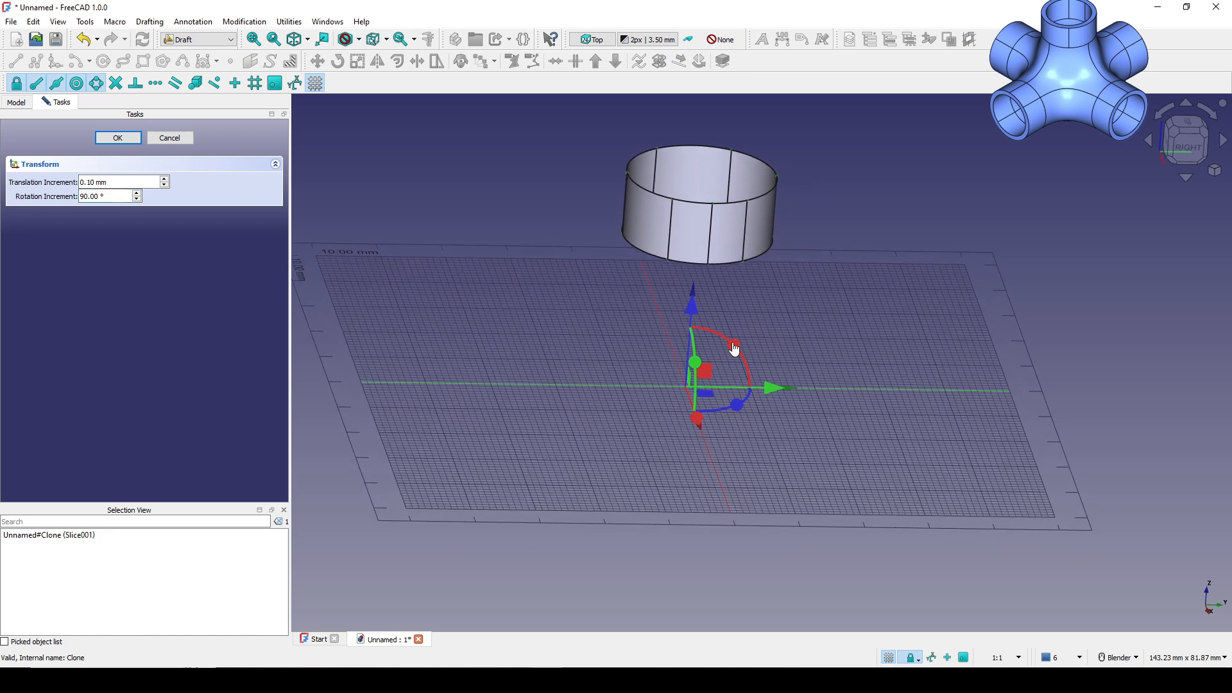
pyautogui.moveTo(735, 348)
pyautogui.mouseDown()
pyautogui.moveTo(830, 395)
pyautogui.moveTo(868, 488)
pyautogui.moveTo(801, 580)
pyautogui.mouseUp()
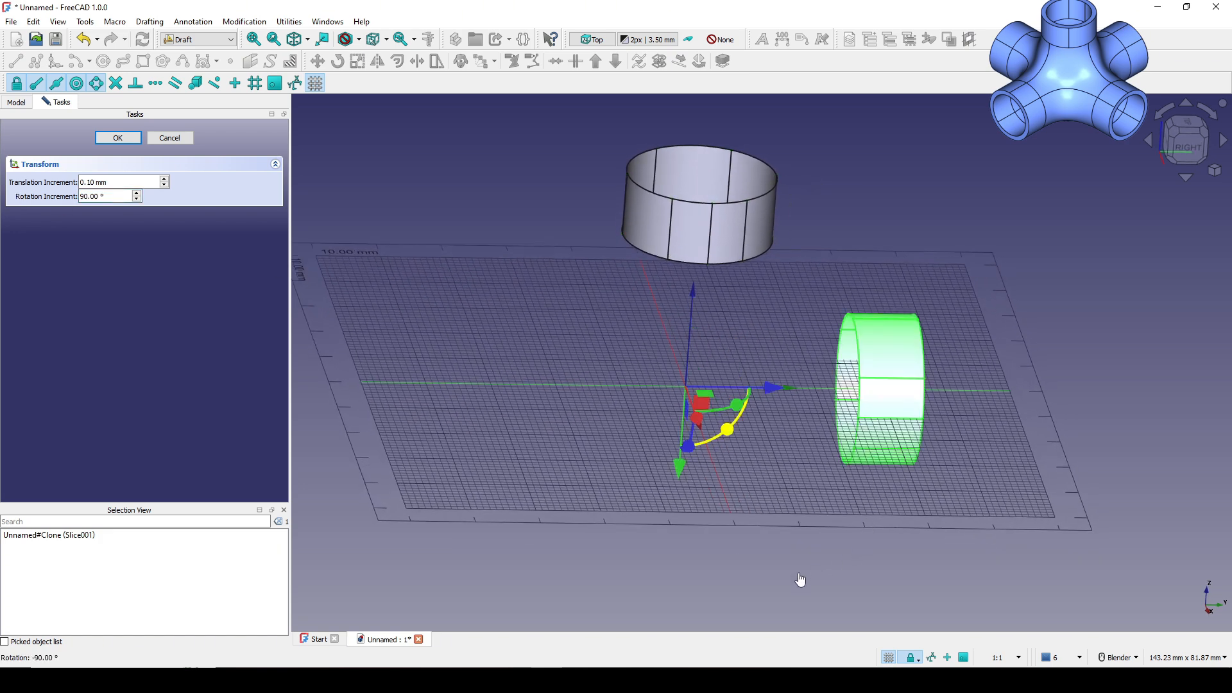
pyautogui.press('Return')
# Step: Transform the second clone by rotating it 90° about the Y axis onto the positive X axis
pyautogui.moveTo(783, 583); pyautogui.dragTo(577, 453, button='middle')
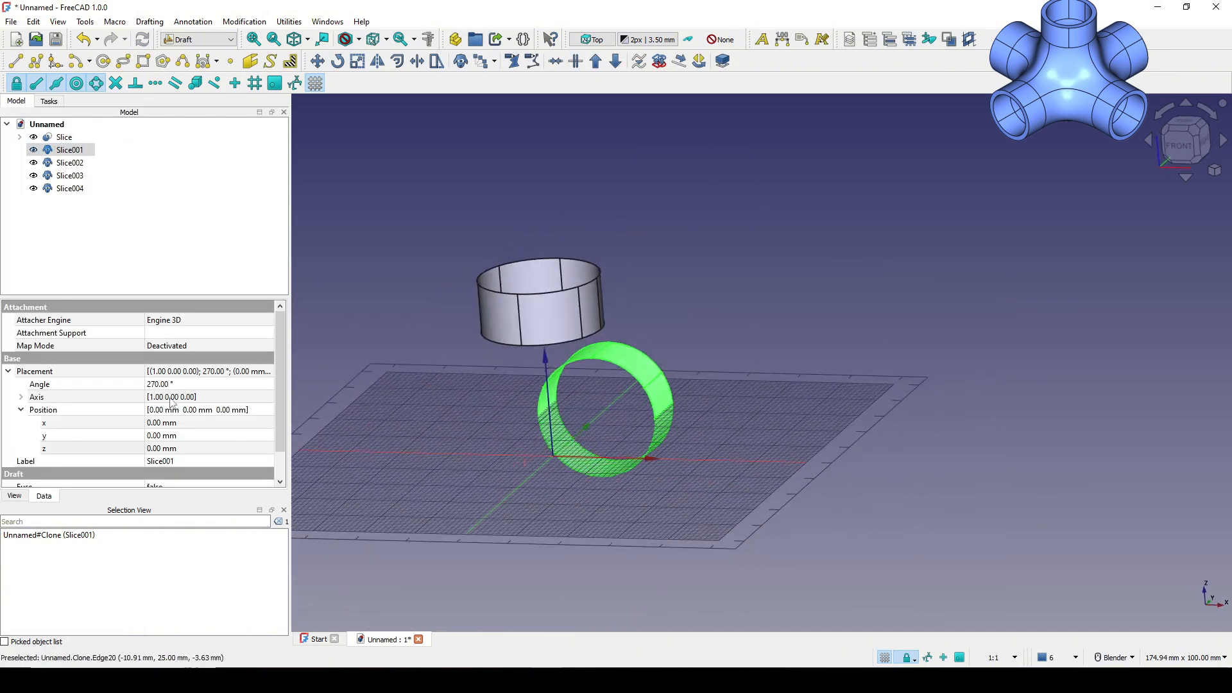
pyautogui.click(76, 164)
pyautogui.rightClick(77, 165)
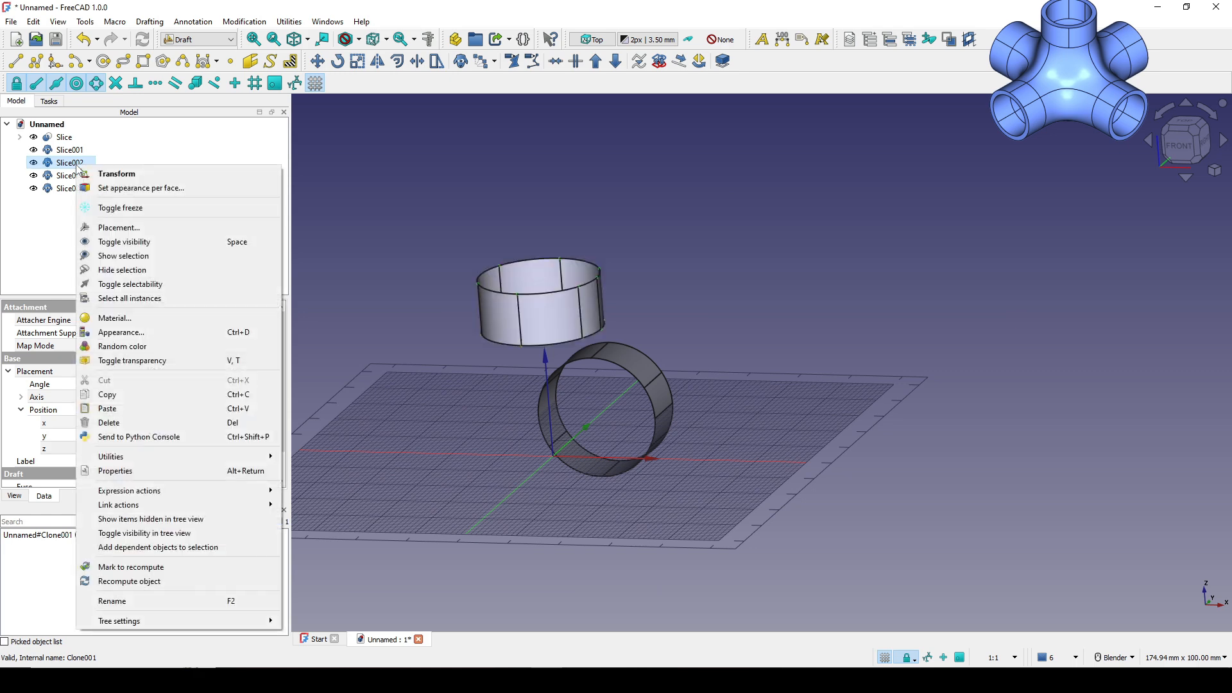
pyautogui.click(117, 173)
pyautogui.moveTo(691, 378); pyautogui.dragTo(620, 362, button='middle')
pyautogui.moveTo(616, 362)
pyautogui.mouseDown()
pyautogui.moveTo(678, 461)
pyautogui.moveTo(665, 446)
pyautogui.mouseUp()
pyautogui.click(117, 138)
# Step: Transform the third clone by rotating it 90° about the X axis onto the negative Y axis
pyautogui.moveTo(443, 411); pyautogui.dragTo(520, 417, button='middle')
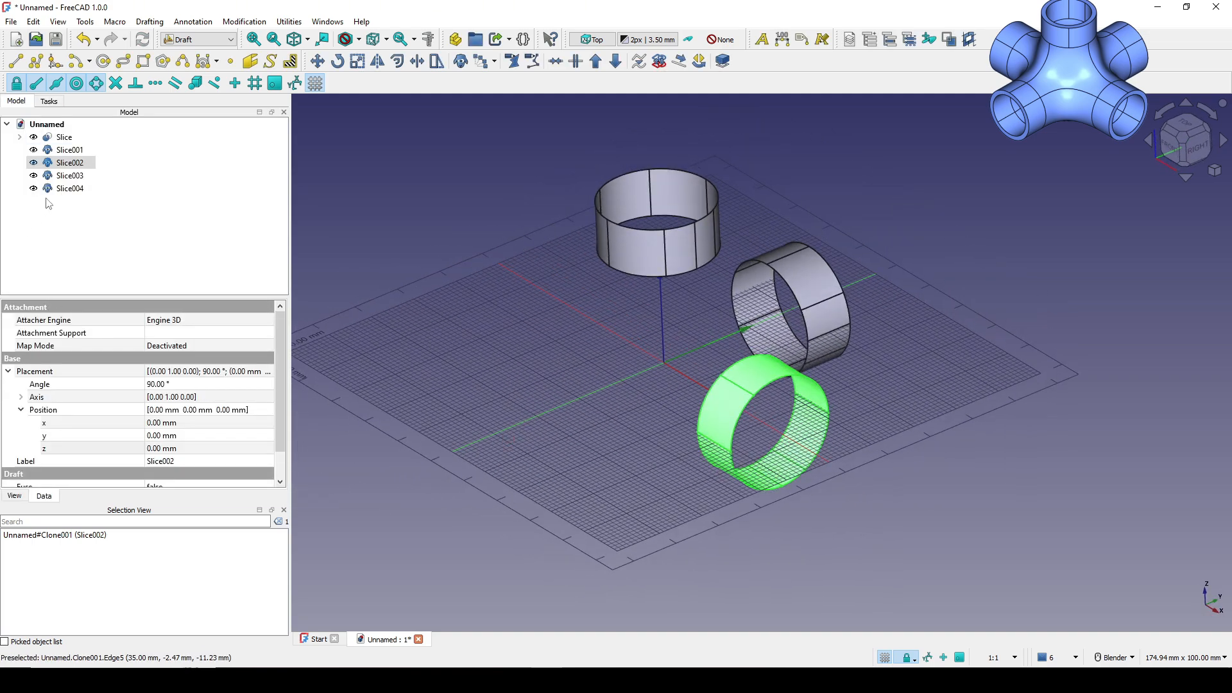
pyautogui.rightClick(71, 176)
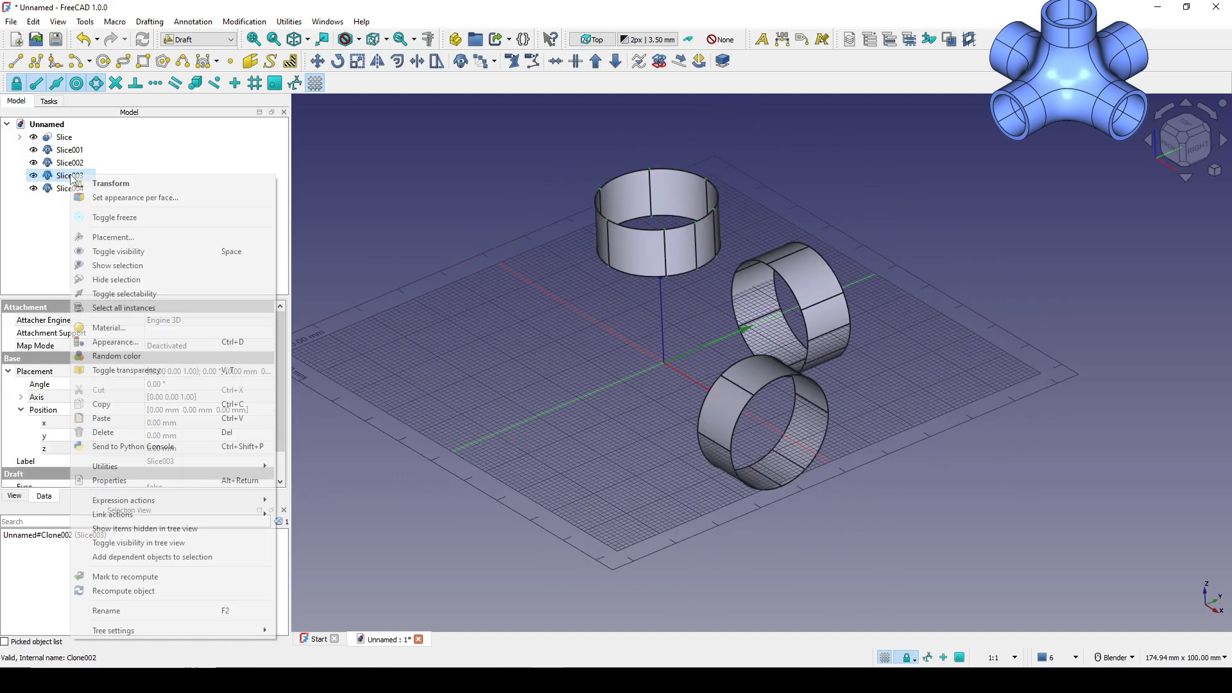
pyautogui.click(110, 183)
pyautogui.moveTo(449, 449); pyautogui.dragTo(783, 375, button='middle')
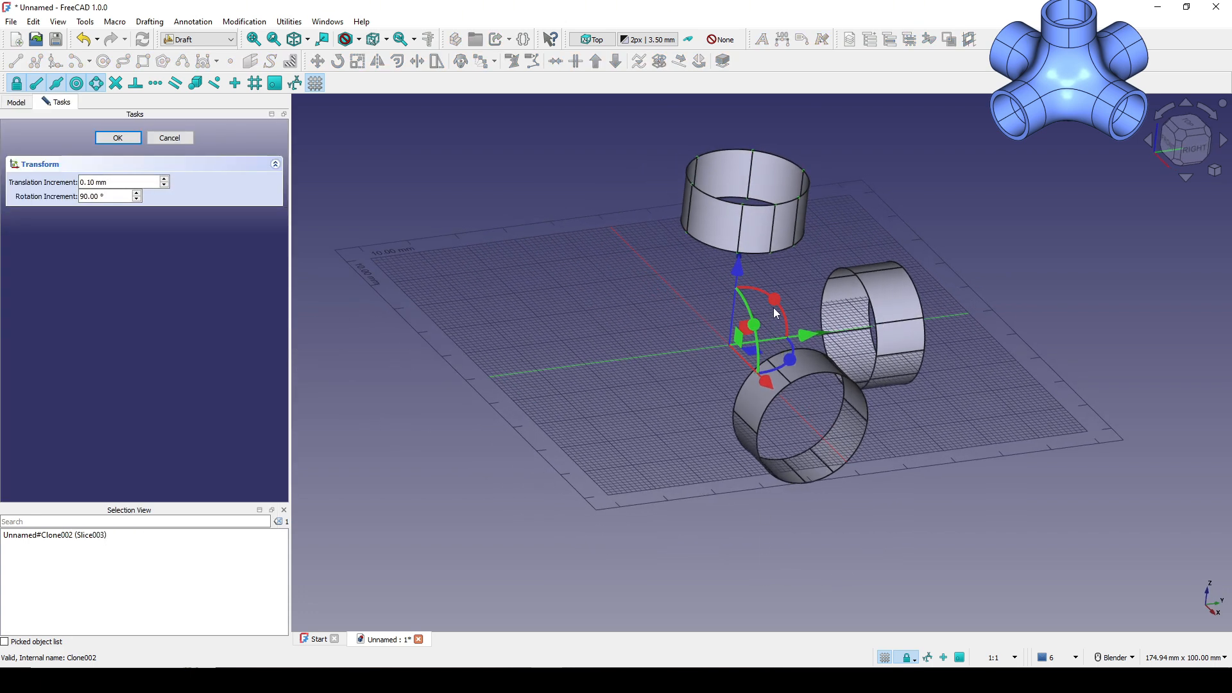
pyautogui.moveTo(778, 307); pyautogui.dragTo(691, 304)
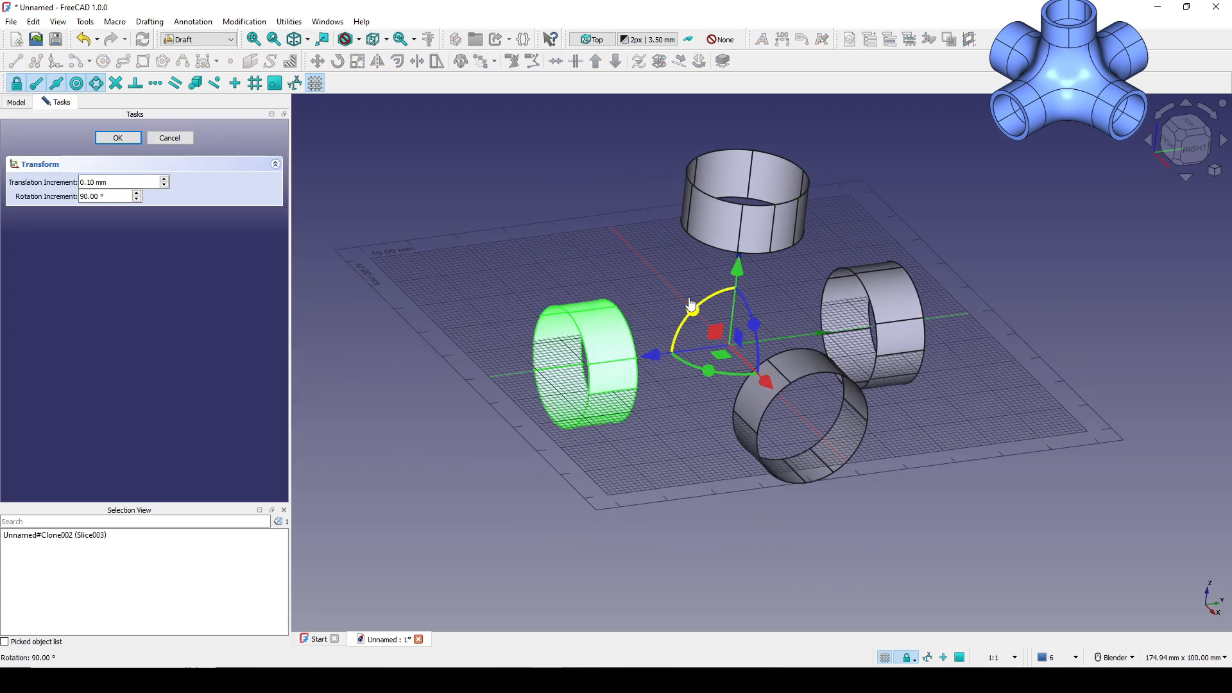
pyautogui.click(119, 137)
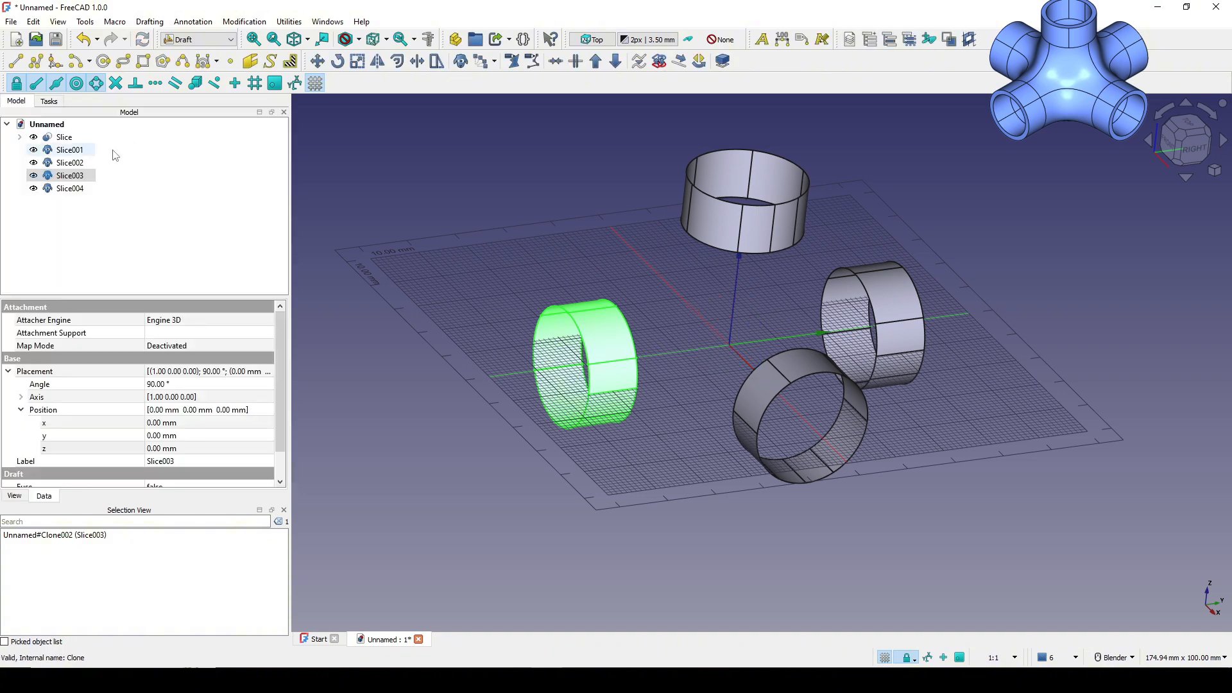
# Step: Transform the fourth clone by rotating it -90° about the Y axis onto the negative X axis
pyautogui.click(70, 188)
pyautogui.rightClick(67, 185)
pyautogui.click(96, 193)
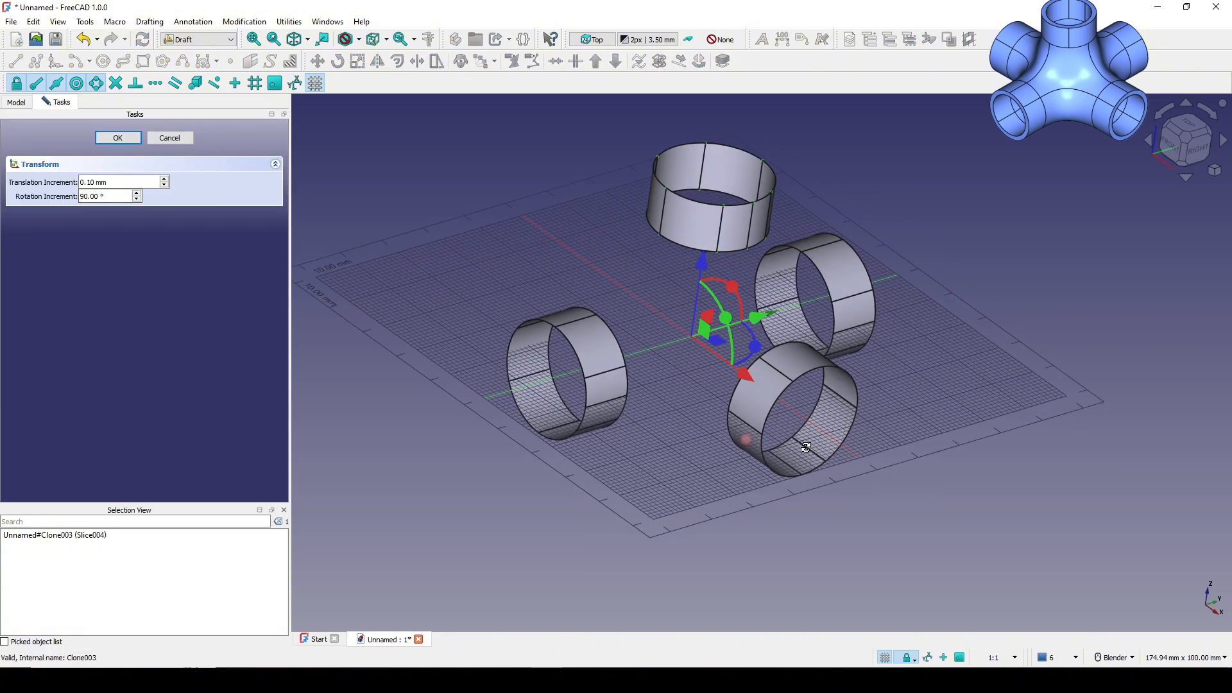
pyautogui.moveTo(806, 448); pyautogui.dragTo(643, 342, button='middle')
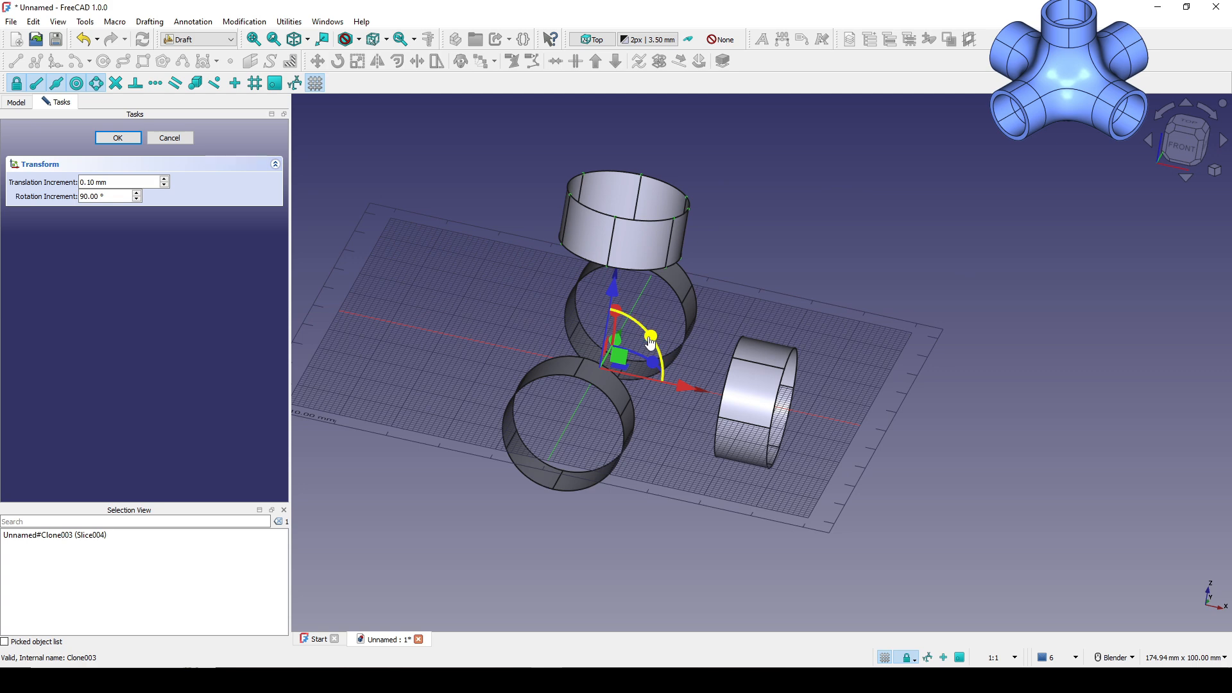
pyautogui.moveTo(651, 343); pyautogui.dragTo(428, 244)
pyautogui.moveTo(573, 334); pyautogui.dragTo(799, 387, button='middle')
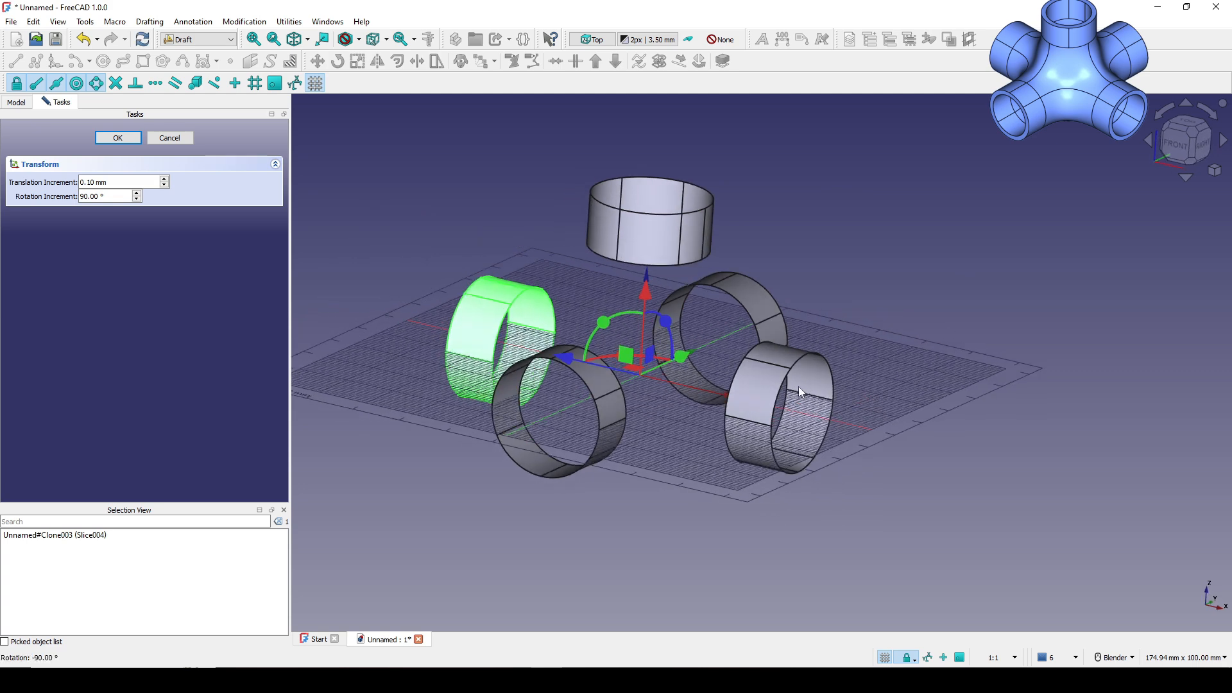
pyautogui.click(118, 138)
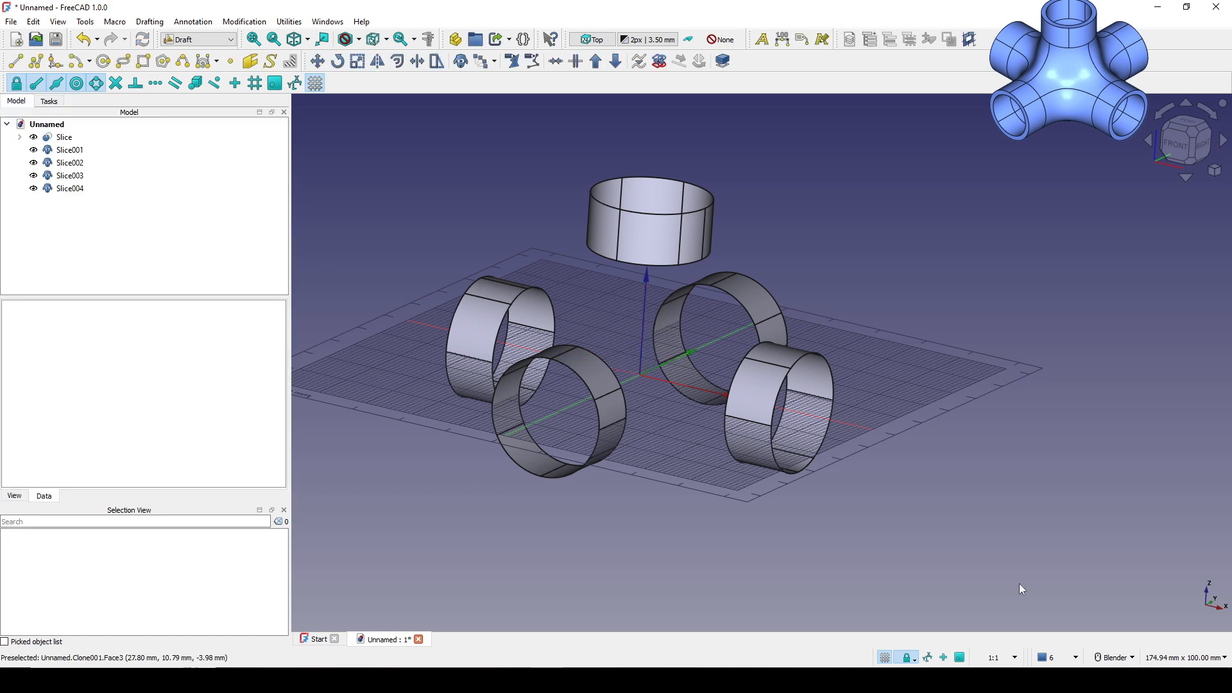
# Step: Hide the Draft grid and examine the arrangement of the five rings around the origin from several angles
pyautogui.press('g')
pyautogui.press('r')
pyautogui.moveTo(905, 456); pyautogui.dragTo(895, 479, button='middle')
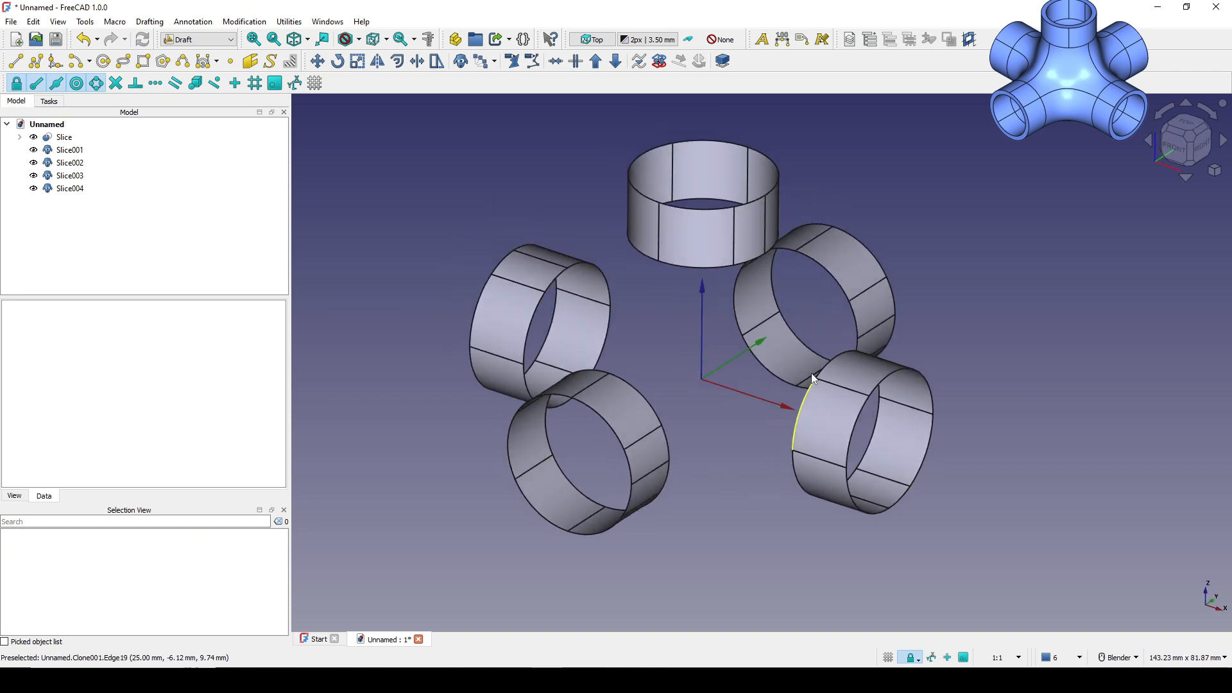
pyautogui.keyDown('shift'); pyautogui.moveTo(978, 345); pyautogui.dragTo(947, 337, button='middle'); pyautogui.keyUp('shift')
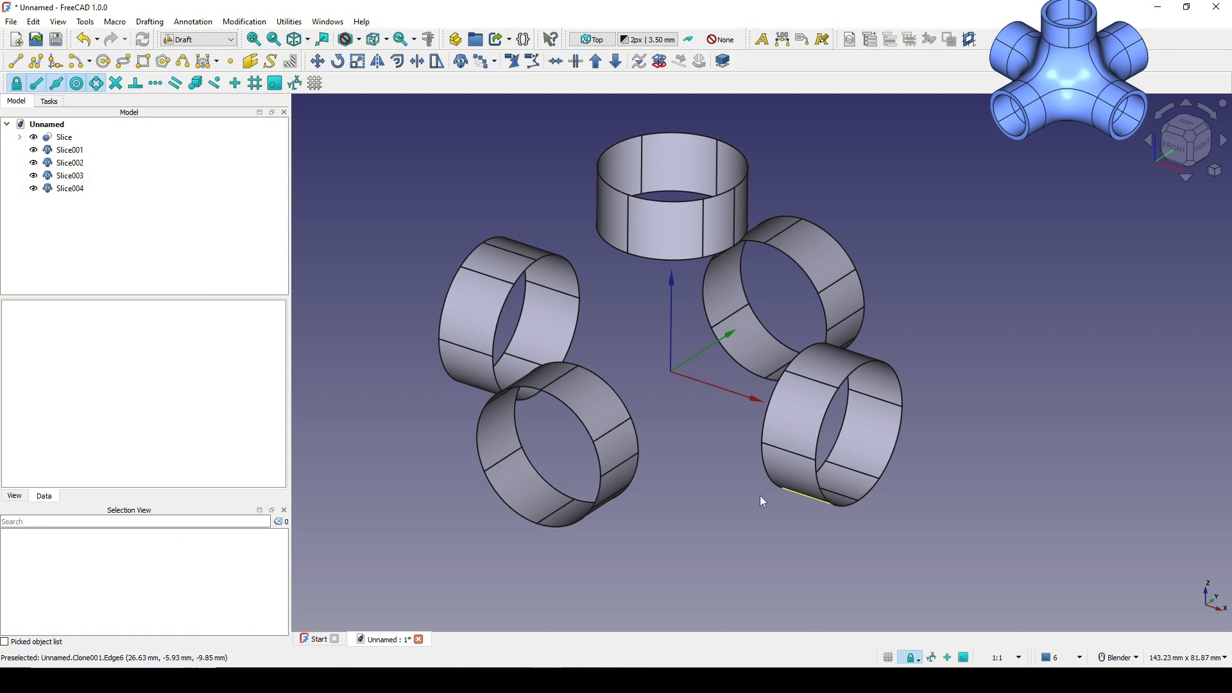
pyautogui.moveTo(762, 500)
pyautogui.mouseDown(button='middle')
pyautogui.moveTo(731, 456)
pyautogui.moveTo(743, 489)
pyautogui.mouseUp(button='middle')
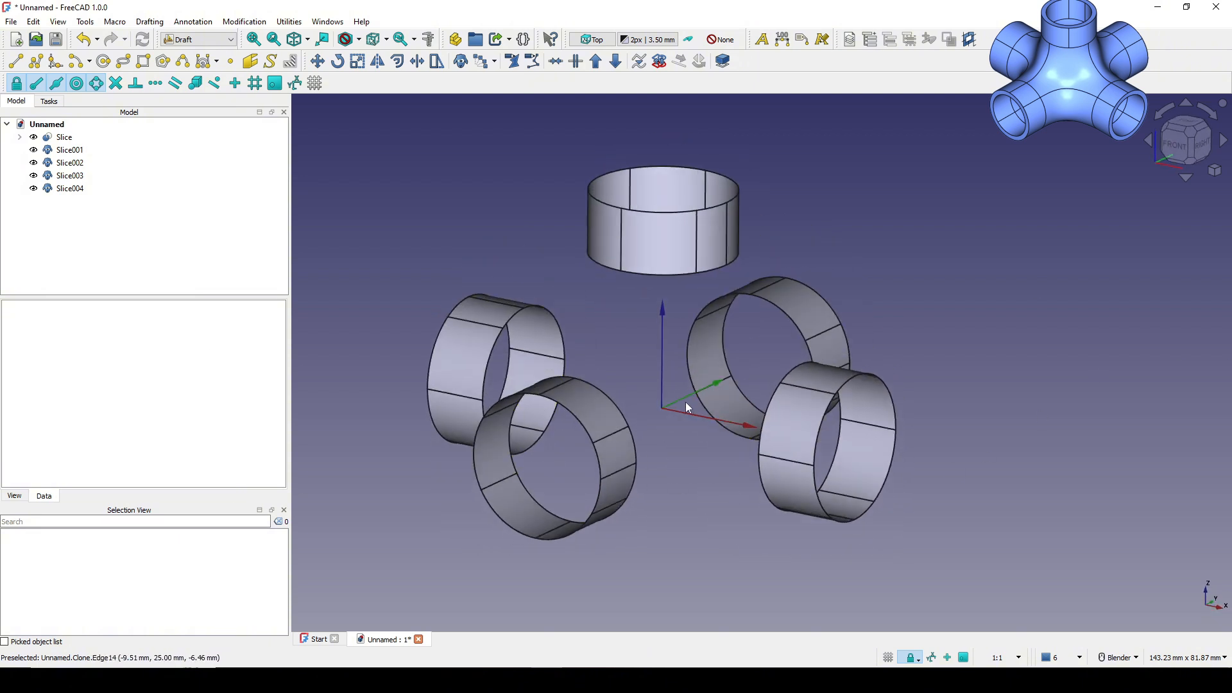
pyautogui.moveTo(780, 411); pyautogui.dragTo(930, 325, button='middle')
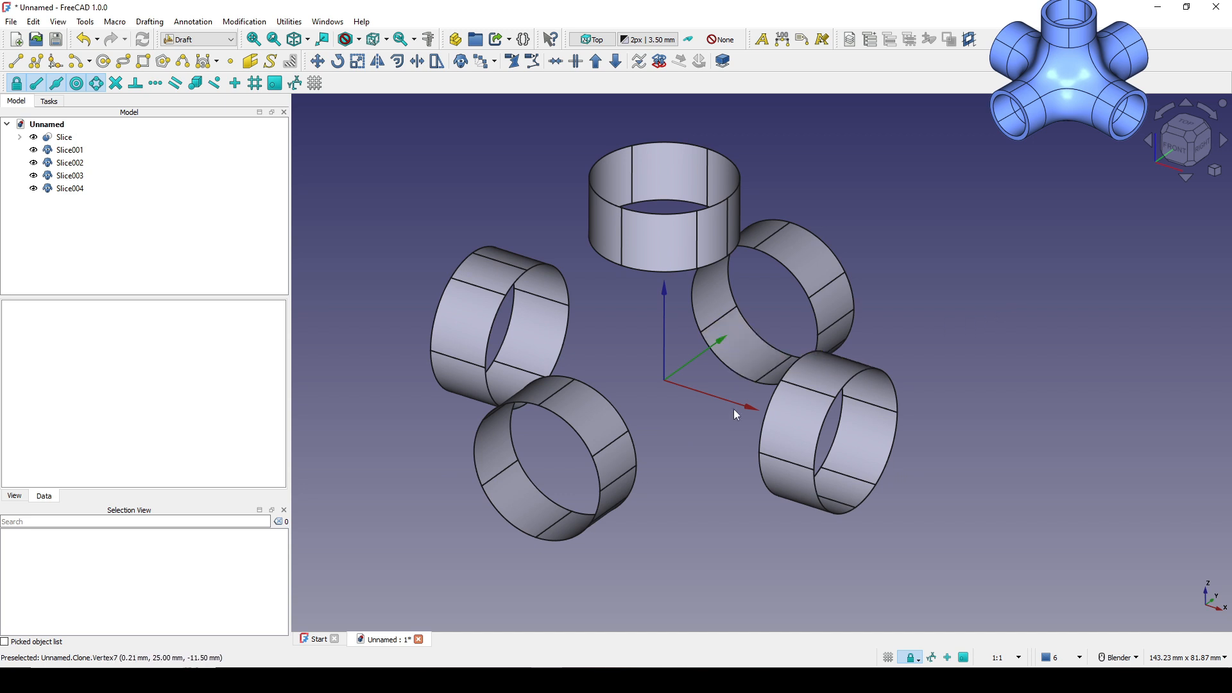
pyautogui.moveTo(734, 409); pyautogui.dragTo(770, 411, button='middle')
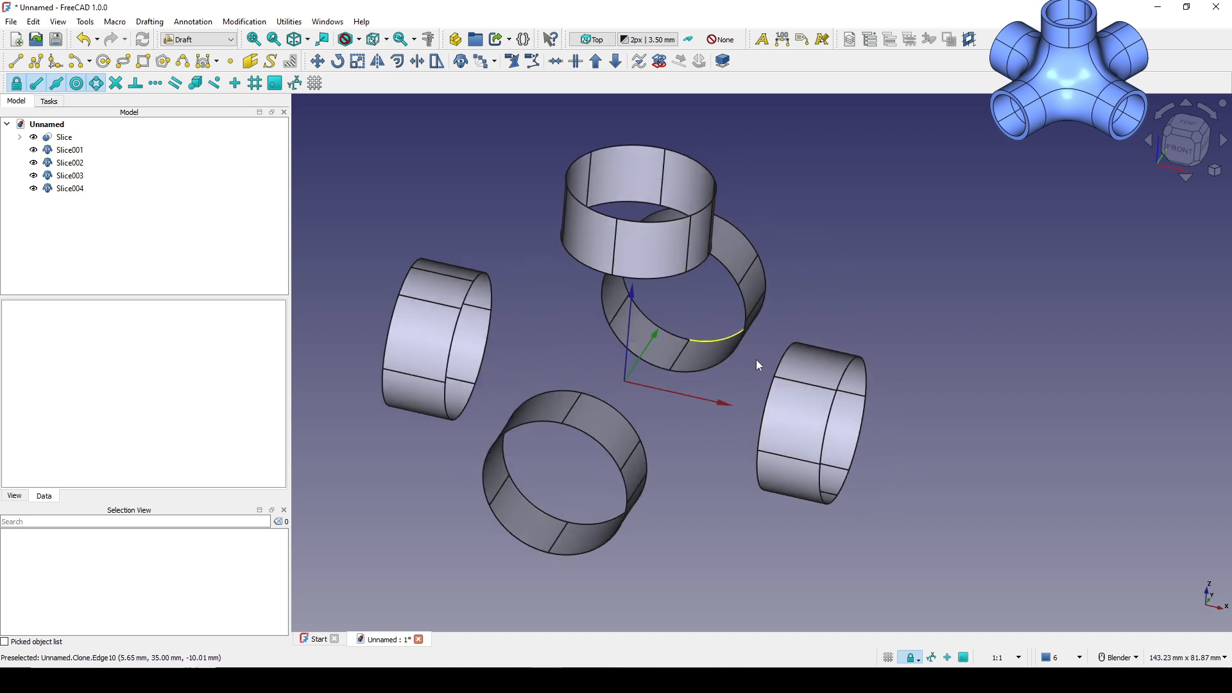
pyautogui.moveTo(756, 360); pyautogui.dragTo(1094, 334, button='middle')
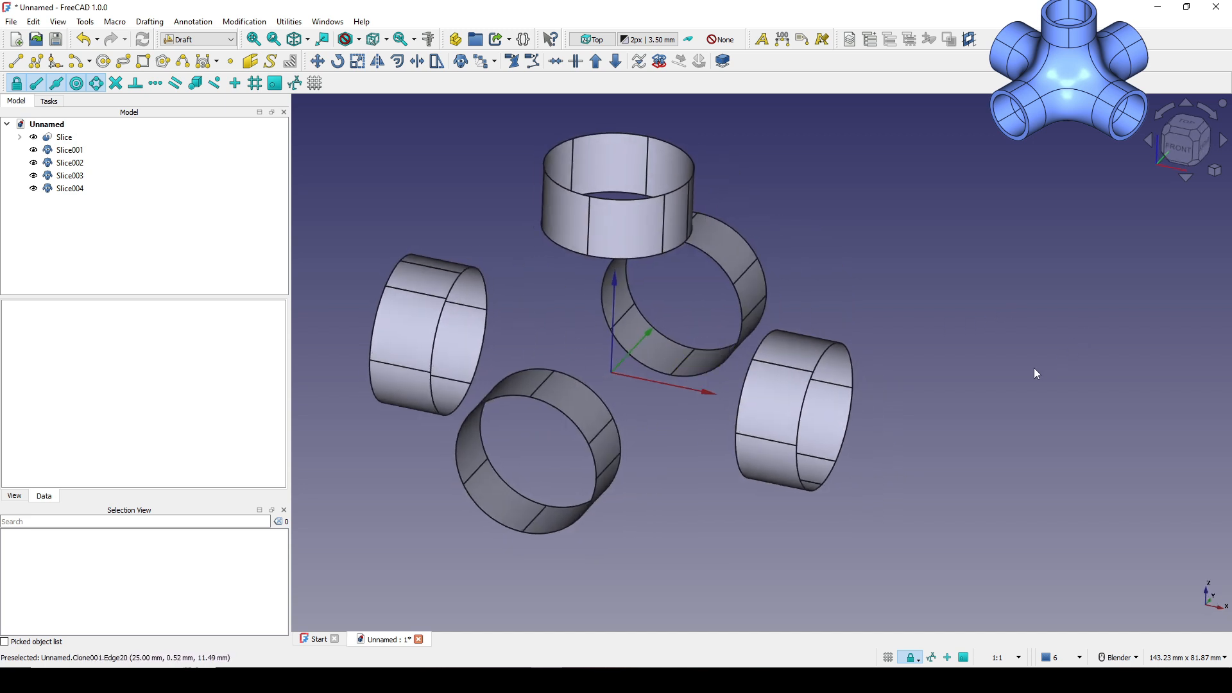
pyautogui.keyDown('shift'); pyautogui.moveTo(660, 416); pyautogui.dragTo(696, 418, button='middle'); pyautogui.keyUp('shift')
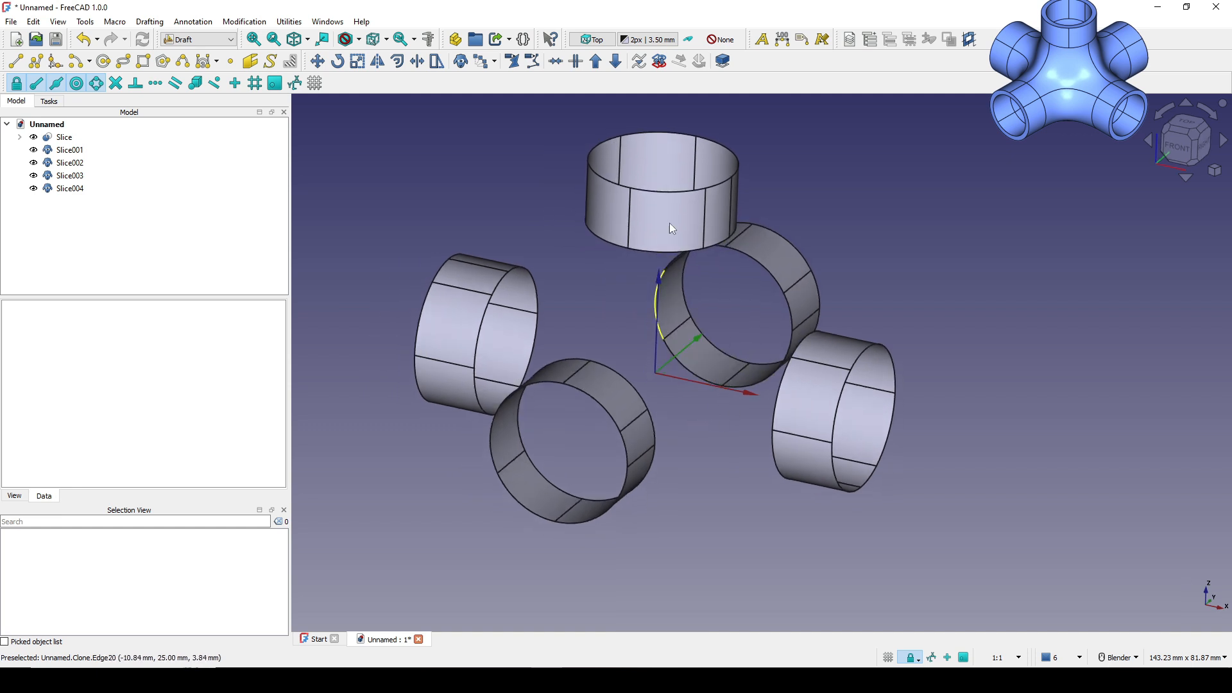
pyautogui.keyDown('shift'); pyautogui.moveTo(760, 360); pyautogui.dragTo(731, 426, button='middle'); pyautogui.keyUp('shift')
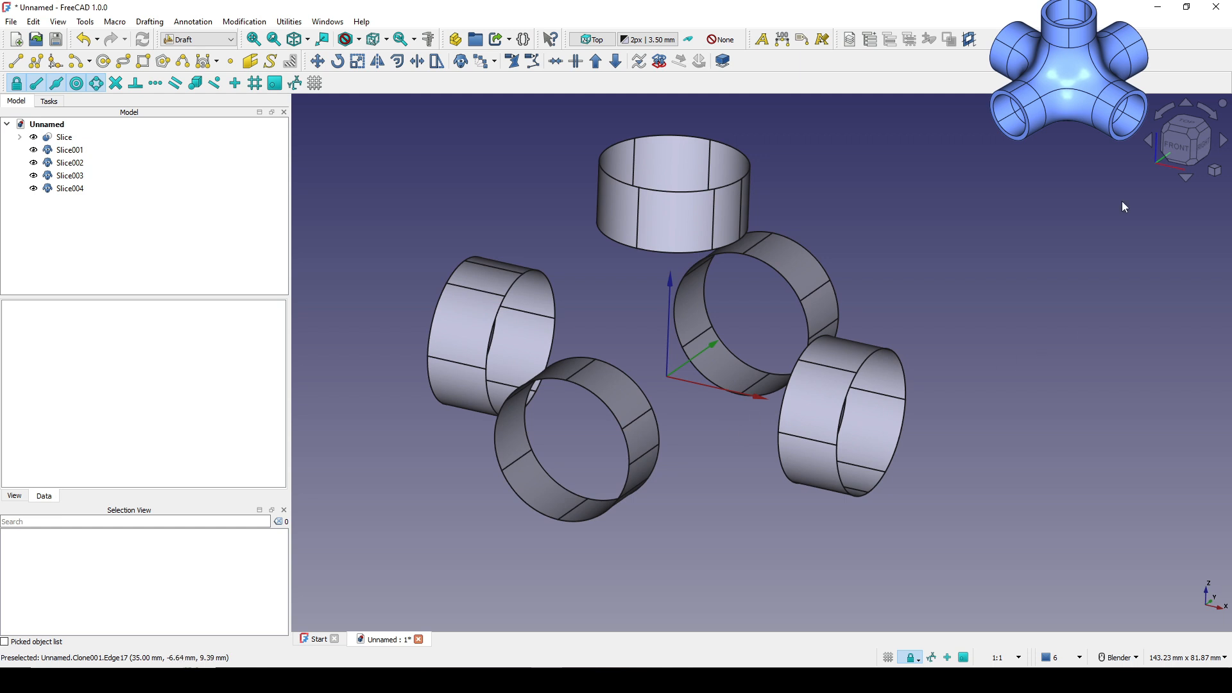
# Step: Open the sketch behind the second extrusion of the slice and delete all of its hexagon geometry
pyautogui.click(19, 137)
pyautogui.click(50, 156)
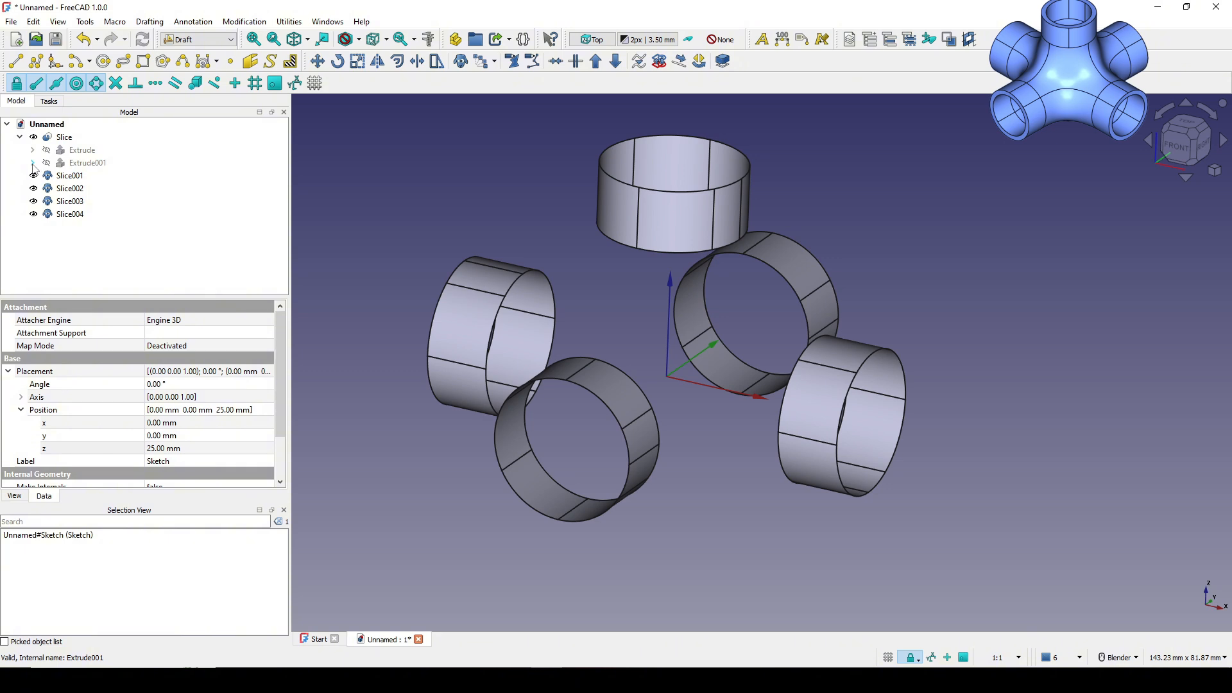
pyautogui.click(32, 163)
pyautogui.click(100, 176)
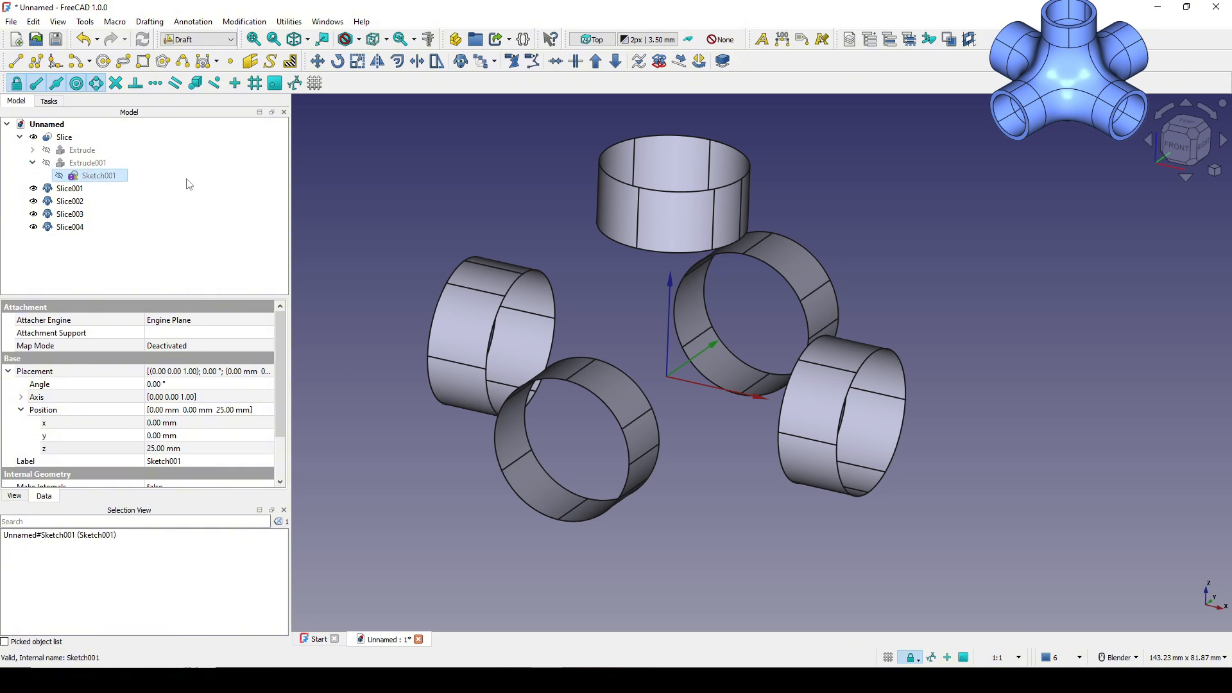
pyautogui.doubleClick(122, 177)
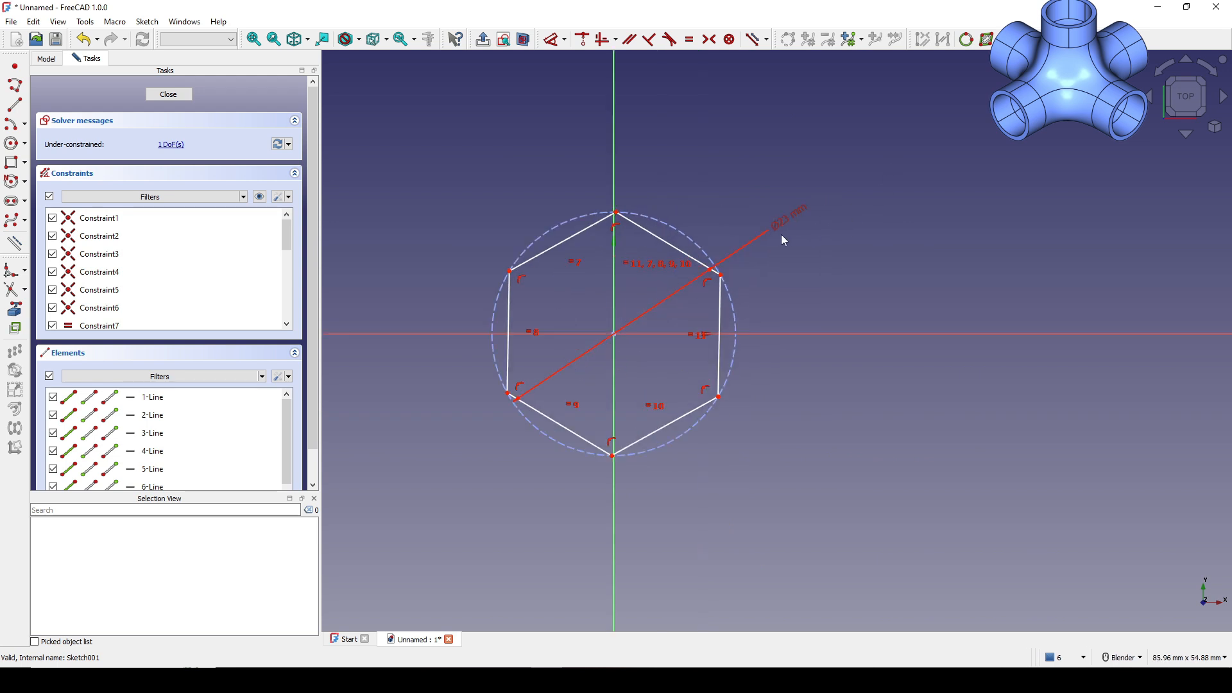
pyautogui.scroll(-2, 862, 311)
pyautogui.moveTo(988, 463); pyautogui.dragTo(569, 107)
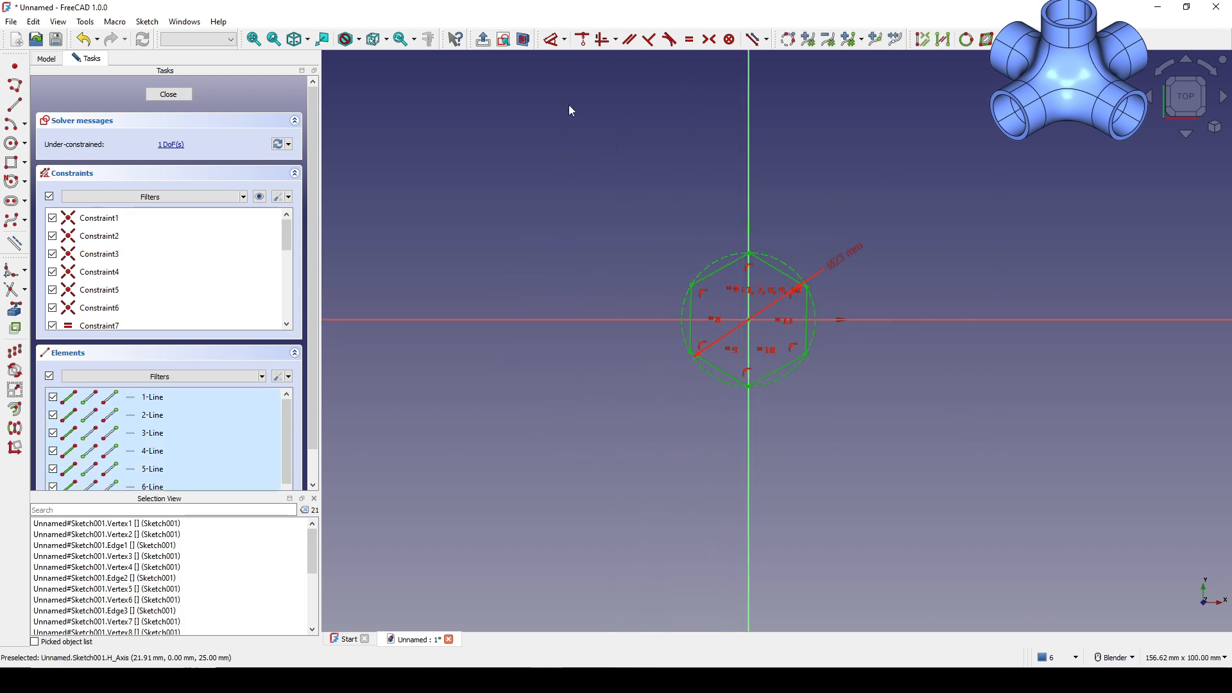
pyautogui.press('Delete')
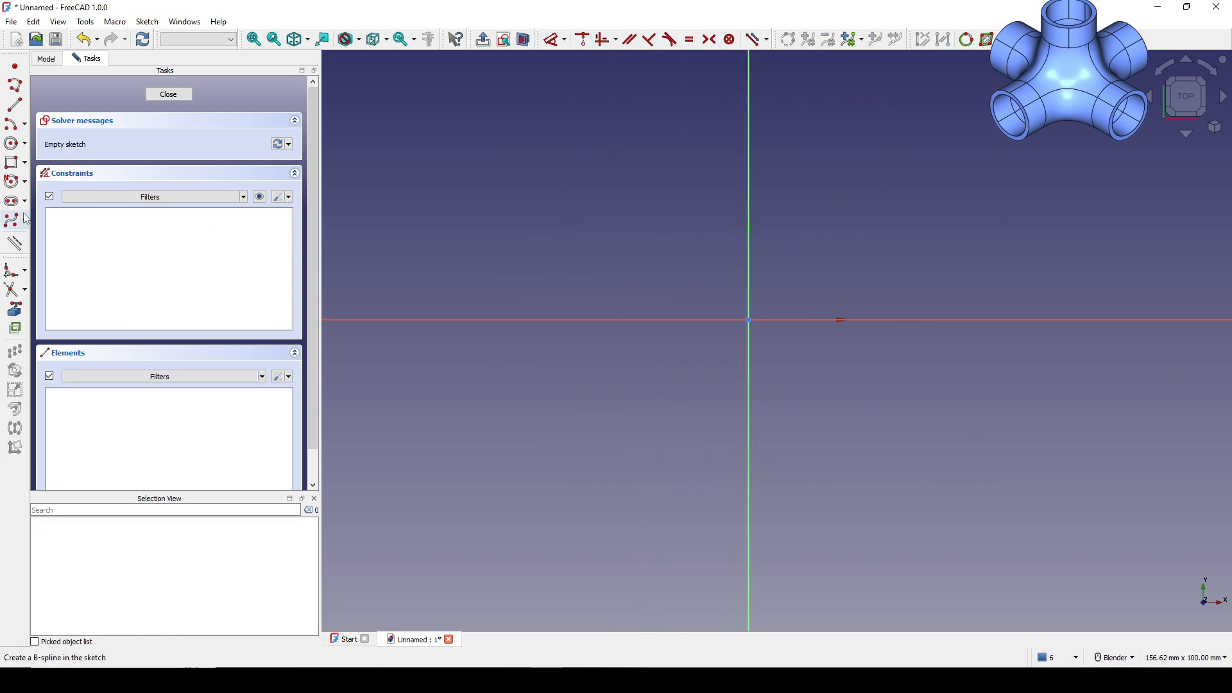
# Step: Sketch a four-sided regular polygon centred on the origin, with a circumscribed circle of about 45 mm diameter
pyautogui.click(27, 187)
pyautogui.click(93, 267)
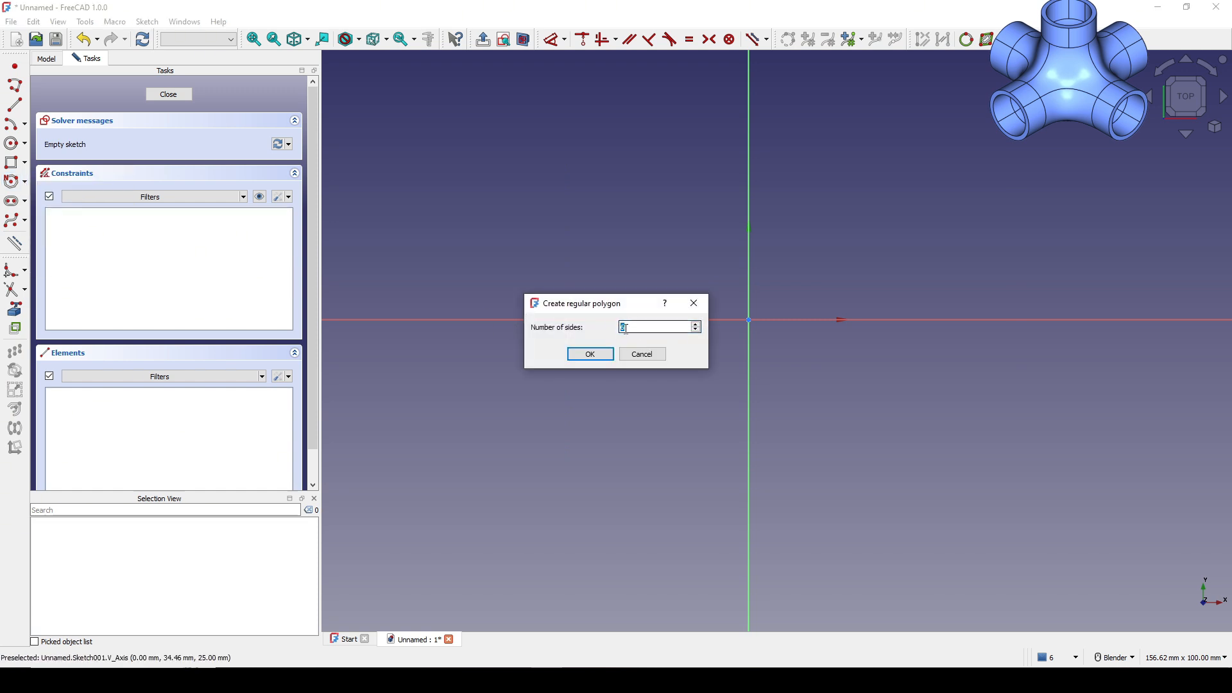
pyautogui.write('4')
pyautogui.click(603, 353)
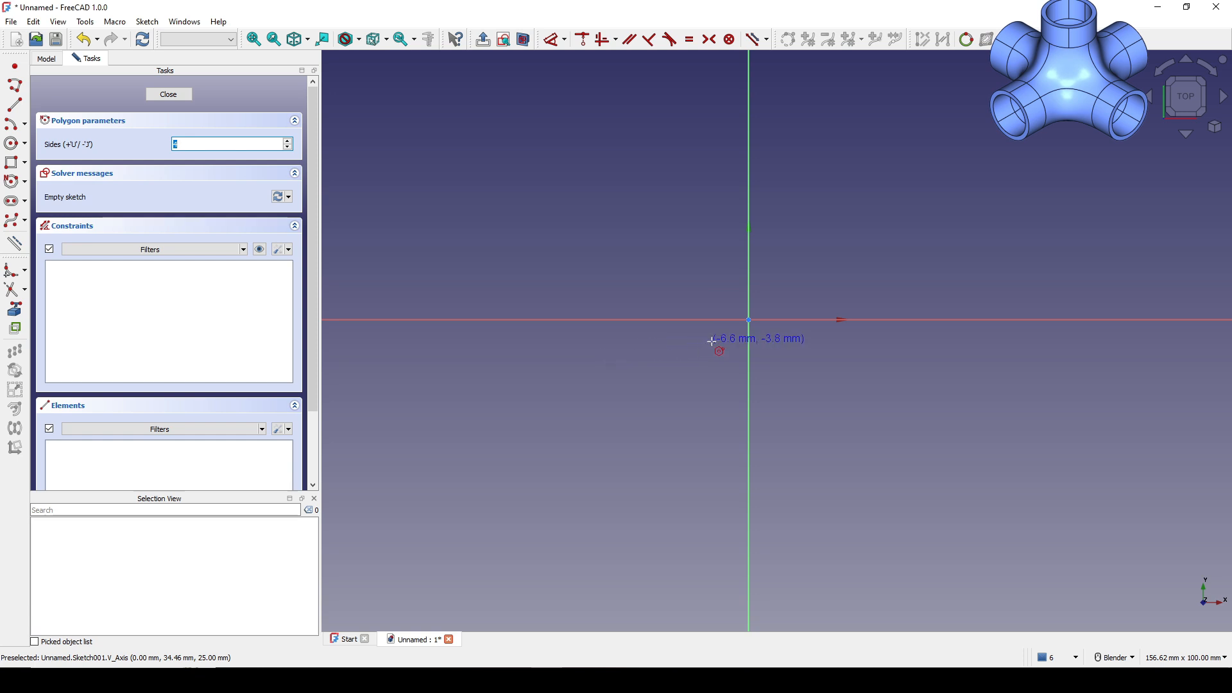
pyautogui.click(749, 319)
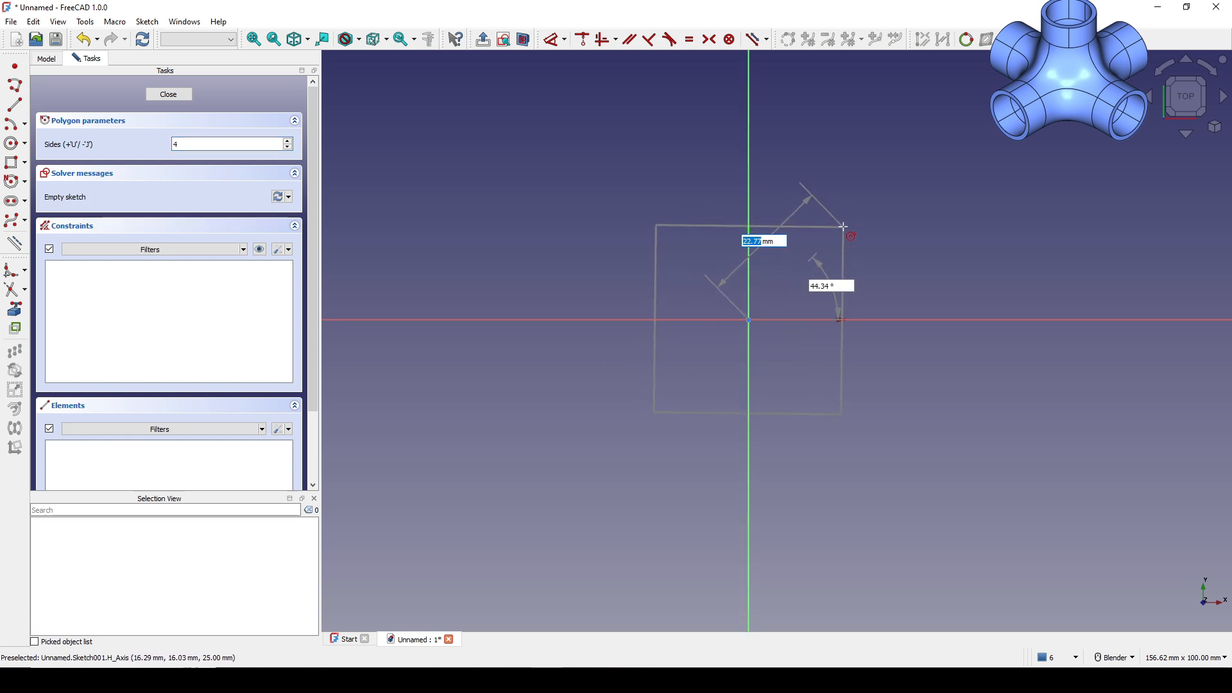
pyautogui.click(843, 227)
pyautogui.keyDown('shift'); pyautogui.moveTo(932, 225); pyautogui.dragTo(918, 250, button='middle'); pyautogui.keyUp('shift')
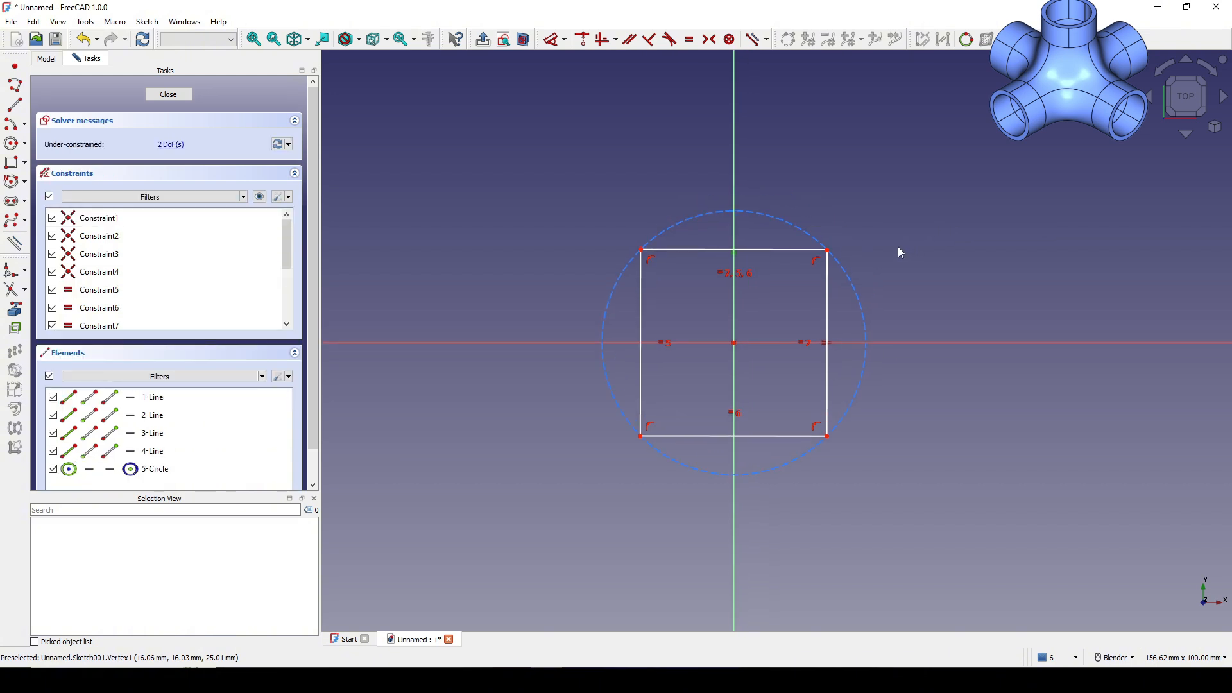
# Step: Constrain the diameter of the square's construction circle to 23 mm
pyautogui.click(856, 289)
pyautogui.click(924, 250)
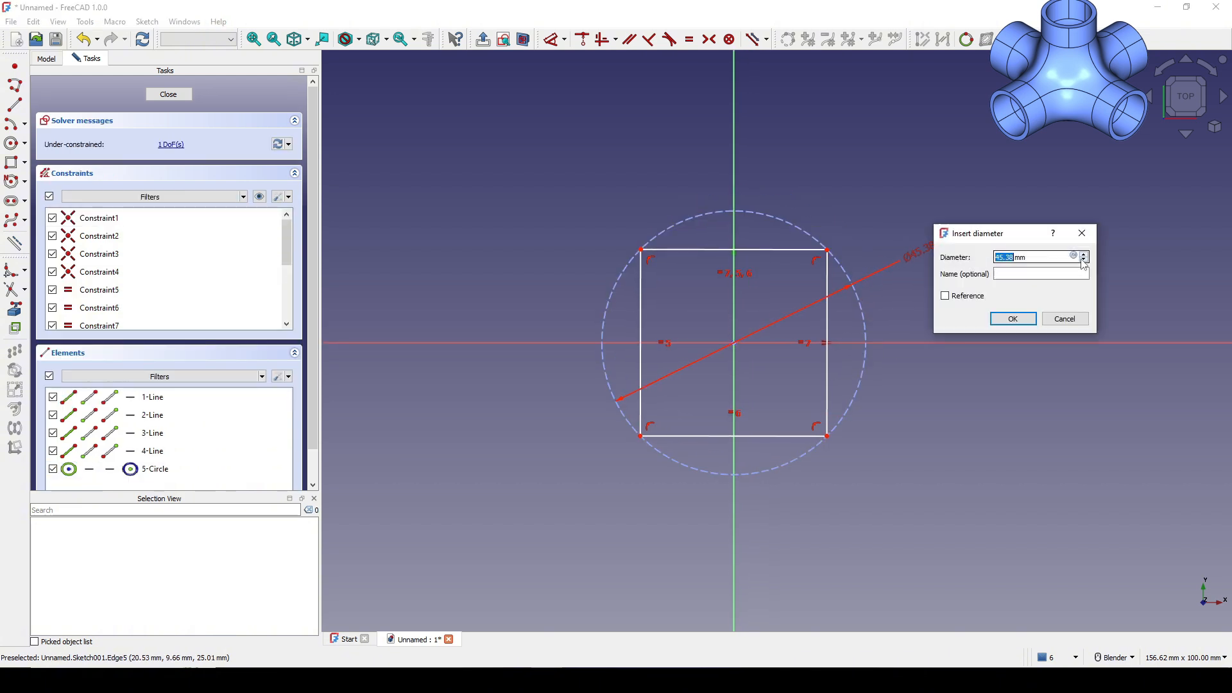
pyautogui.write('23')
pyautogui.press('Return')
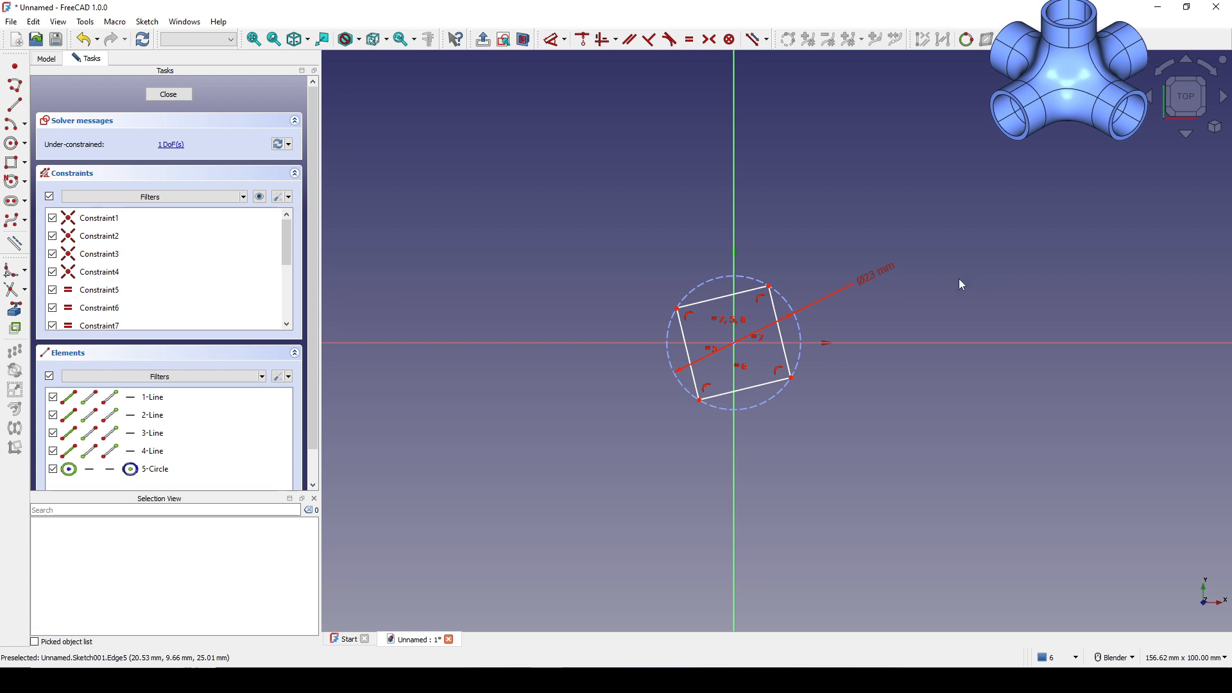
# Step: Constrain the square's upper side to horizontal and close the sketch
pyautogui.scroll(2, 841, 308)
pyautogui.click(711, 290)
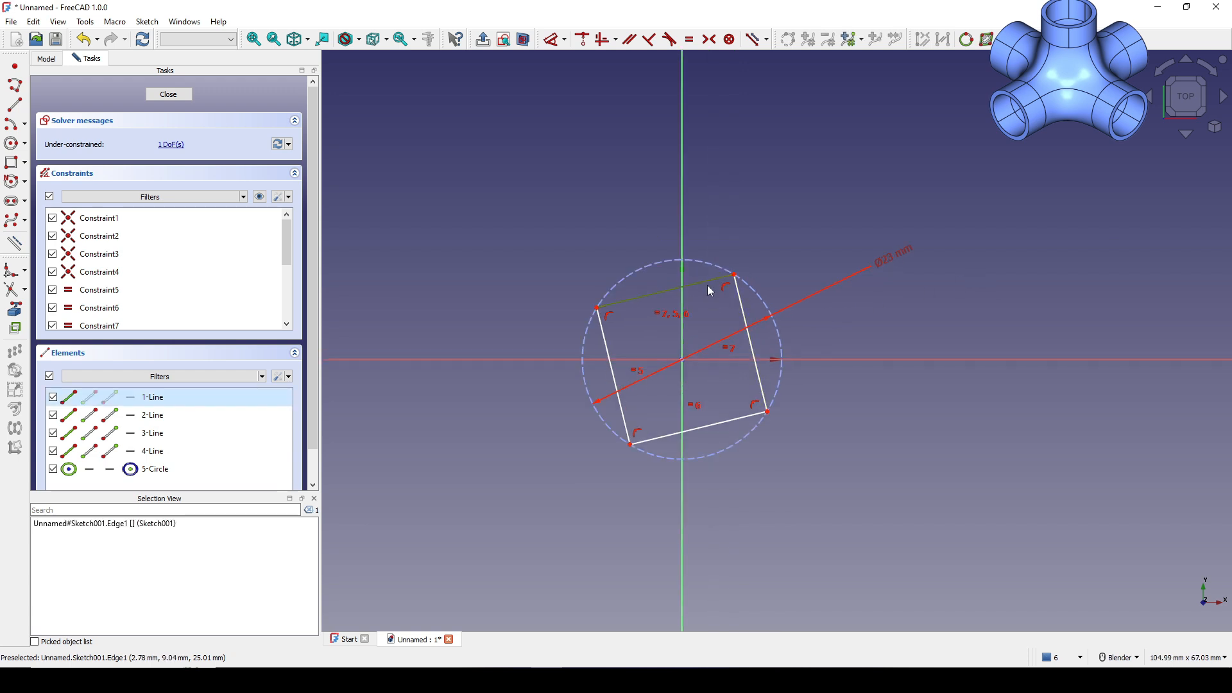
pyautogui.press('h')
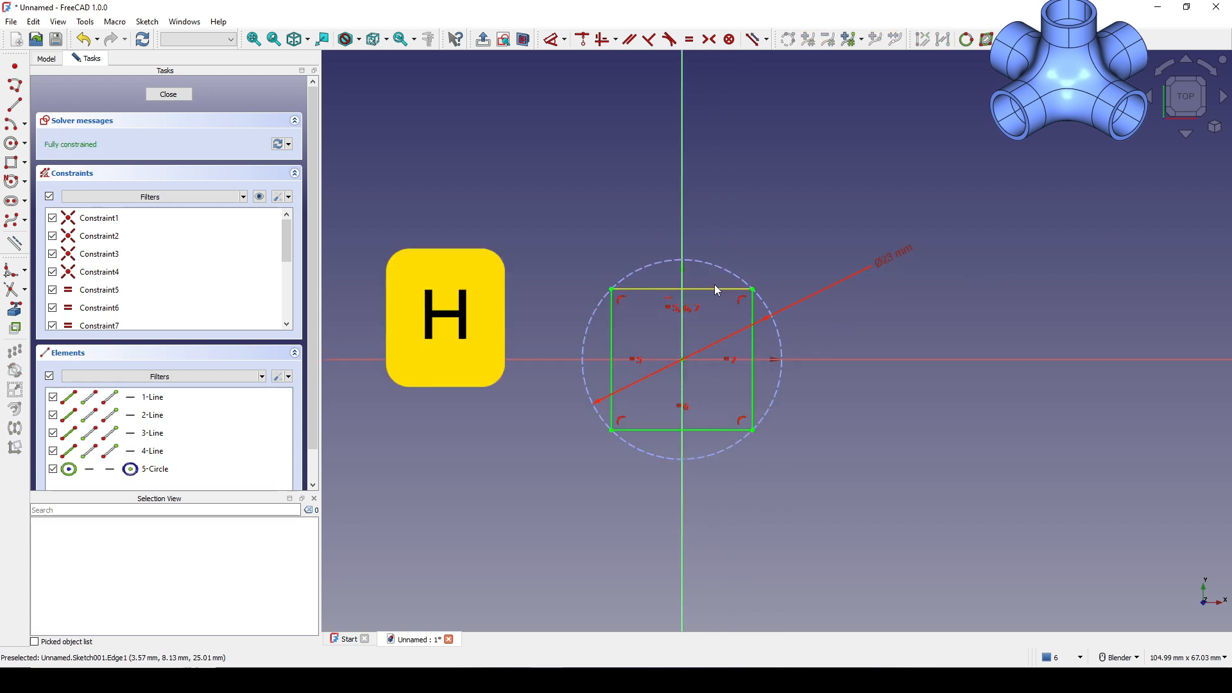
pyautogui.click(168, 95)
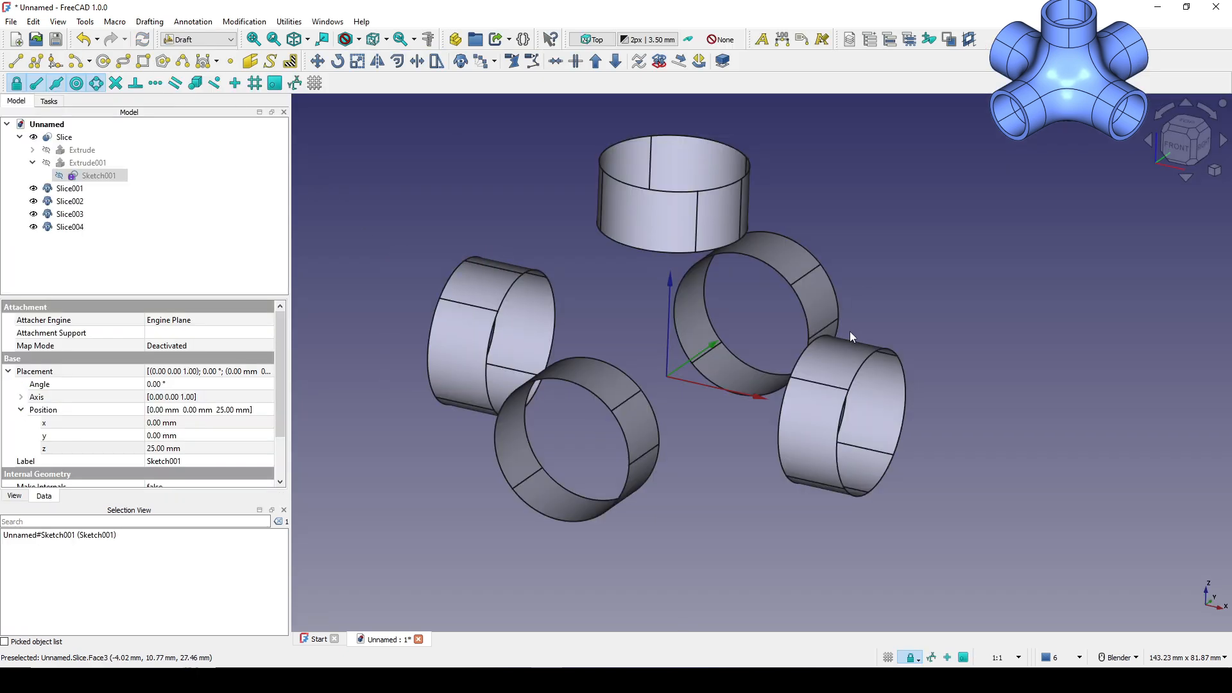
# Step: Examine how the dividing edges of the rings around the origin line up with one another
pyautogui.moveTo(784, 477); pyautogui.dragTo(848, 584, button='middle')
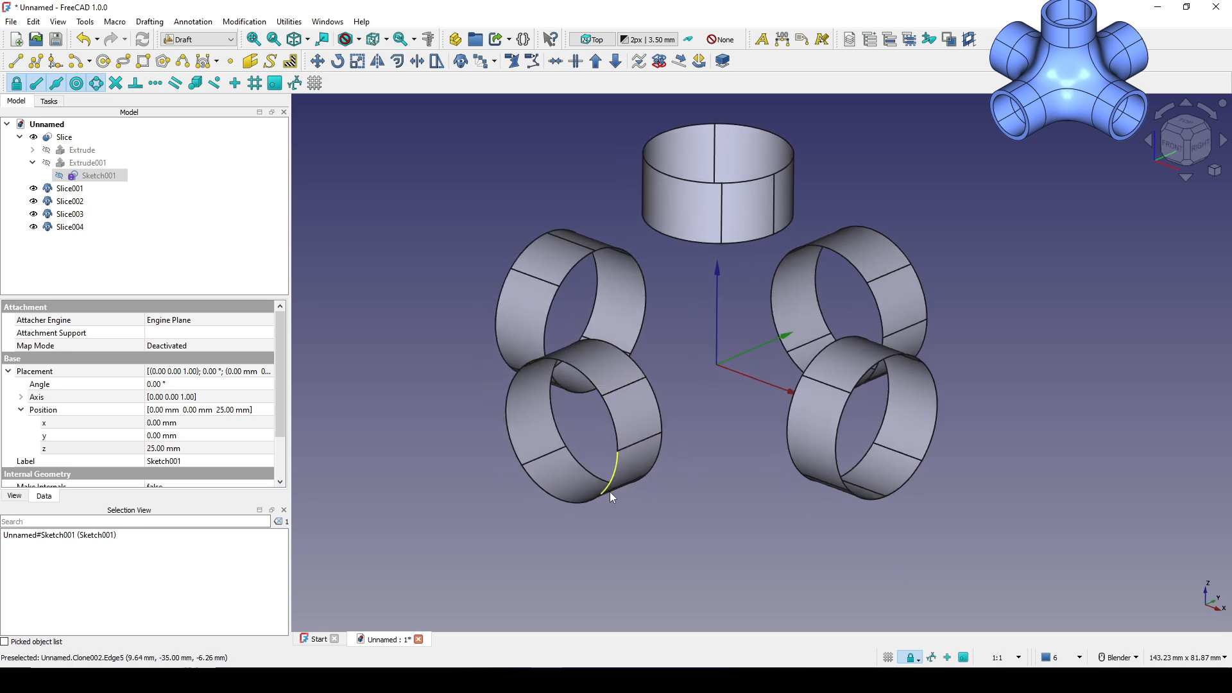
pyautogui.moveTo(694, 473); pyautogui.dragTo(718, 480, button='middle')
pyautogui.scroll(3, 718, 481)
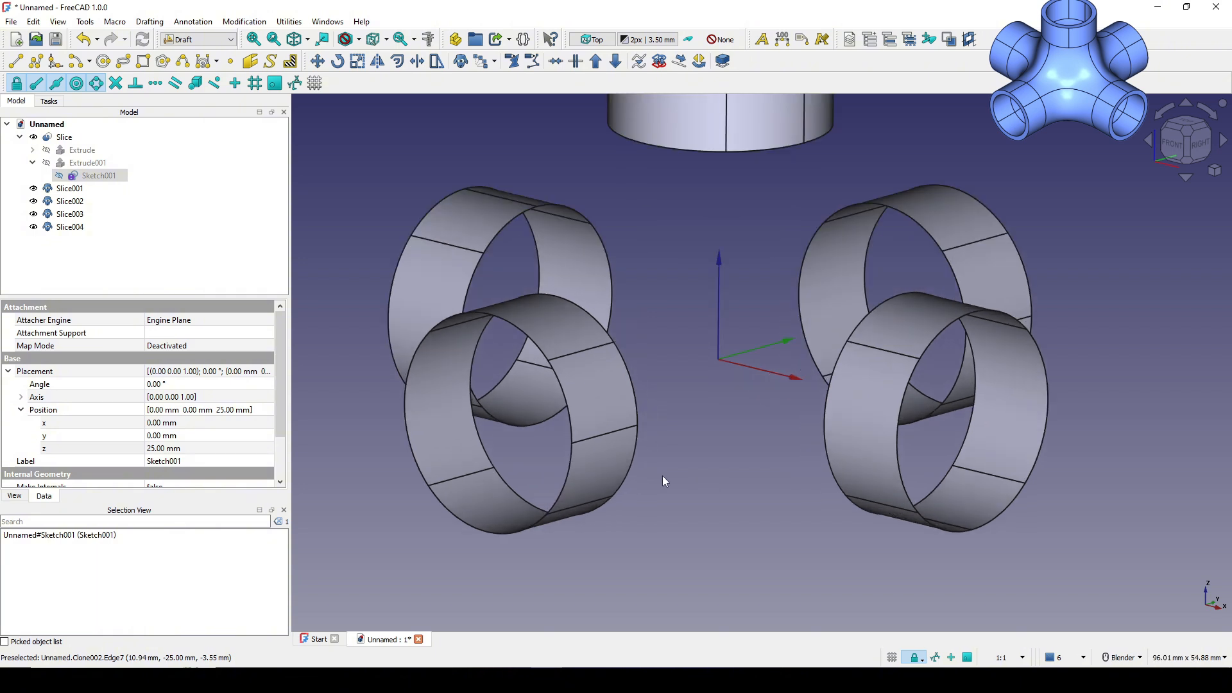
pyautogui.click(605, 436)
pyautogui.moveTo(619, 442); pyautogui.dragTo(719, 501, button='middle')
pyautogui.scroll(-3, 719, 500)
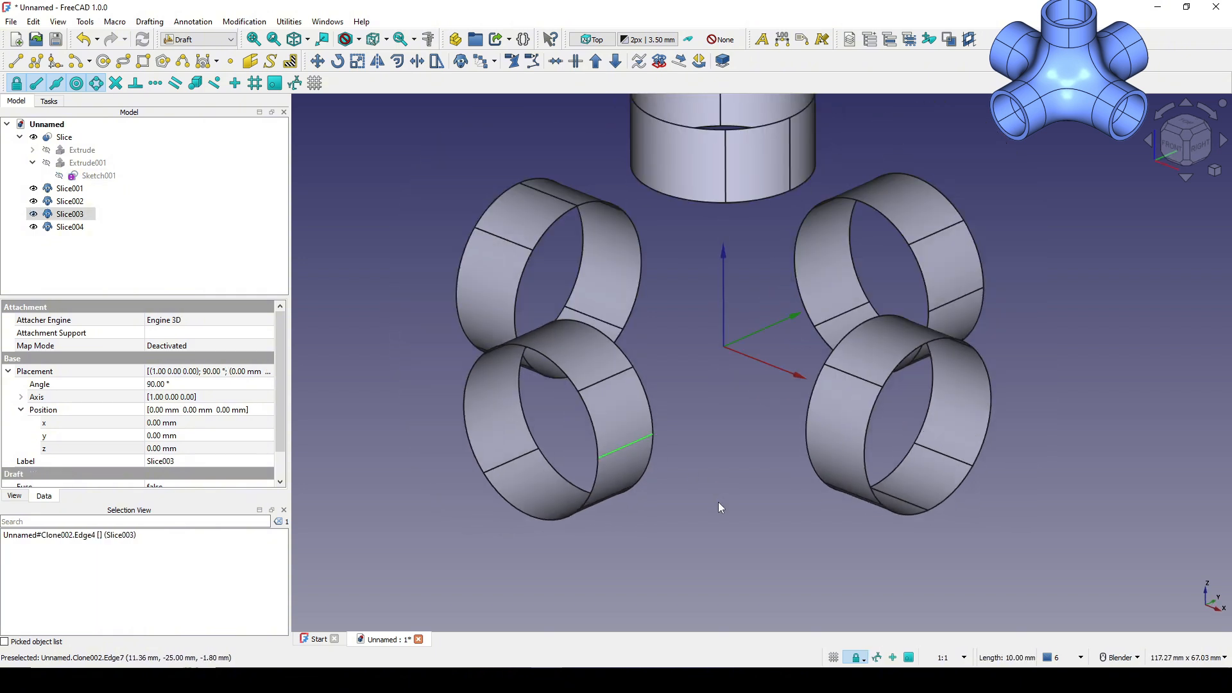
# Step: Capture the ring area in a screenshot, outline the facing patches of the two front rings in red, and link them with curves
pyautogui.press('Print')
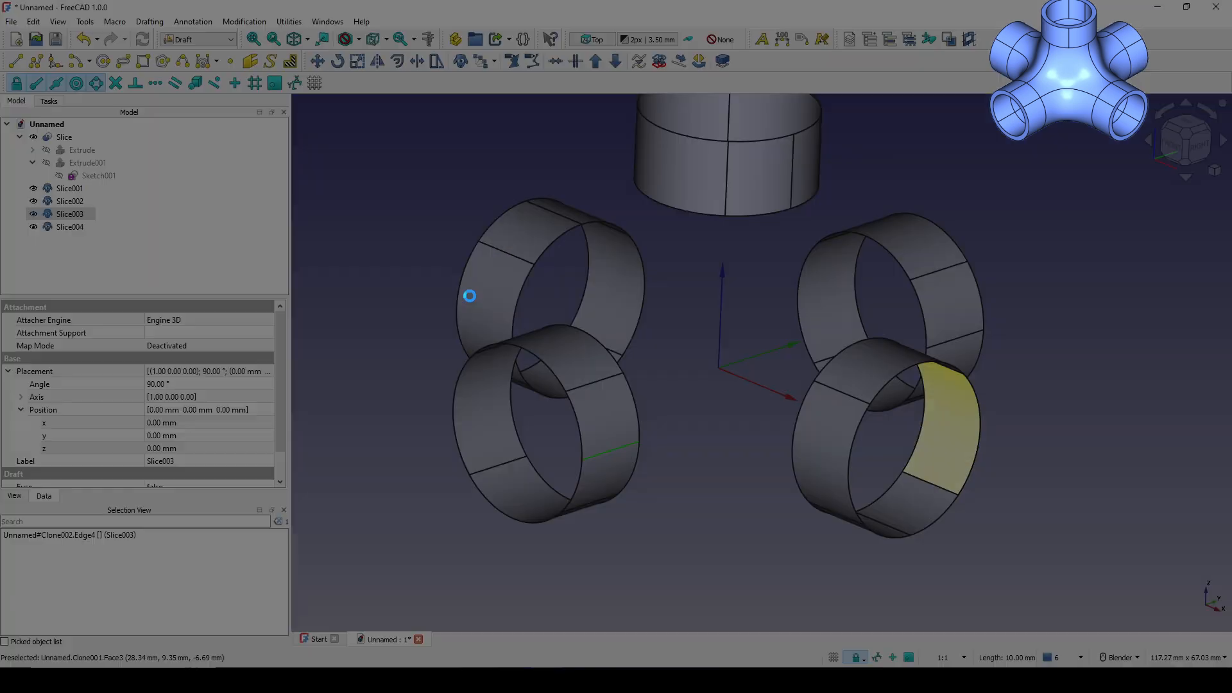
pyautogui.moveTo(380, 132); pyautogui.dragTo(1095, 601)
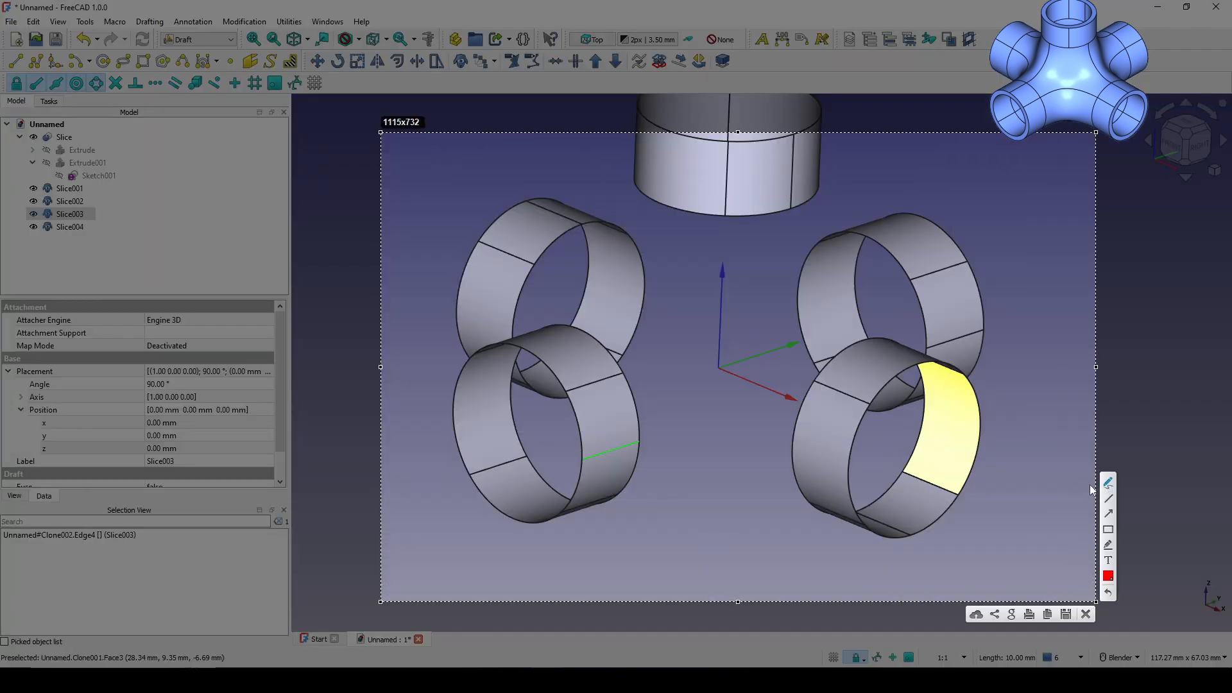
pyautogui.moveTo(569, 393); pyautogui.dragTo(570, 393)
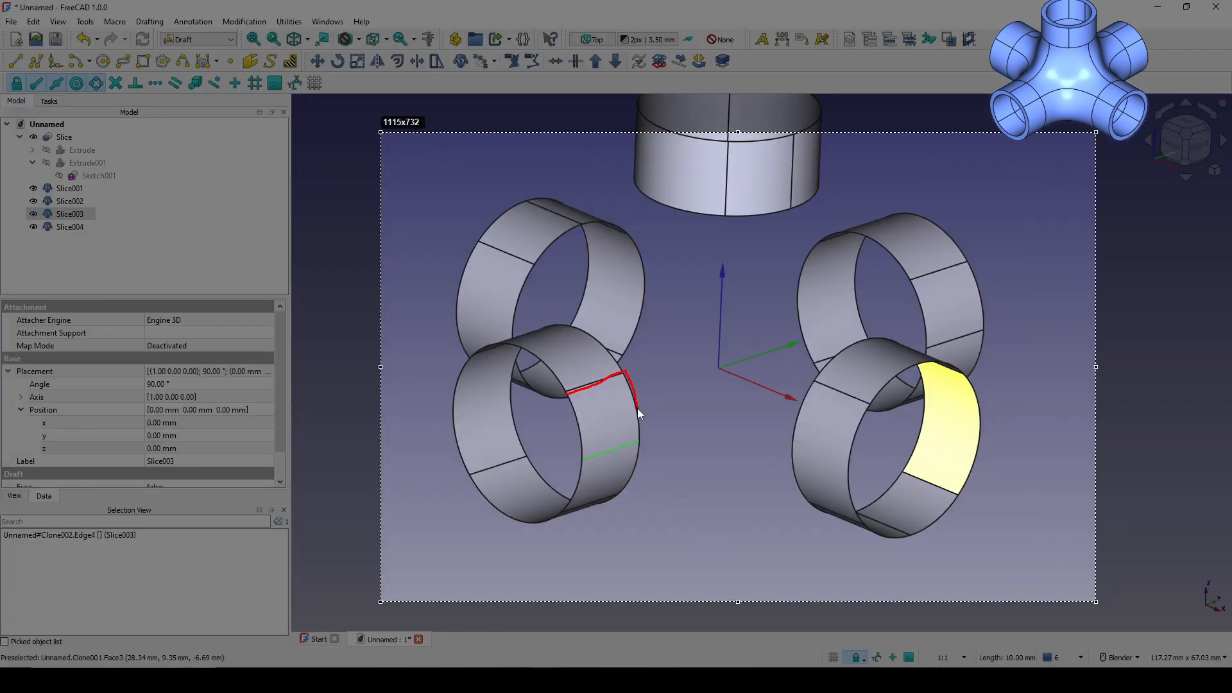
pyautogui.moveTo(577, 509); pyautogui.dragTo(560, 387)
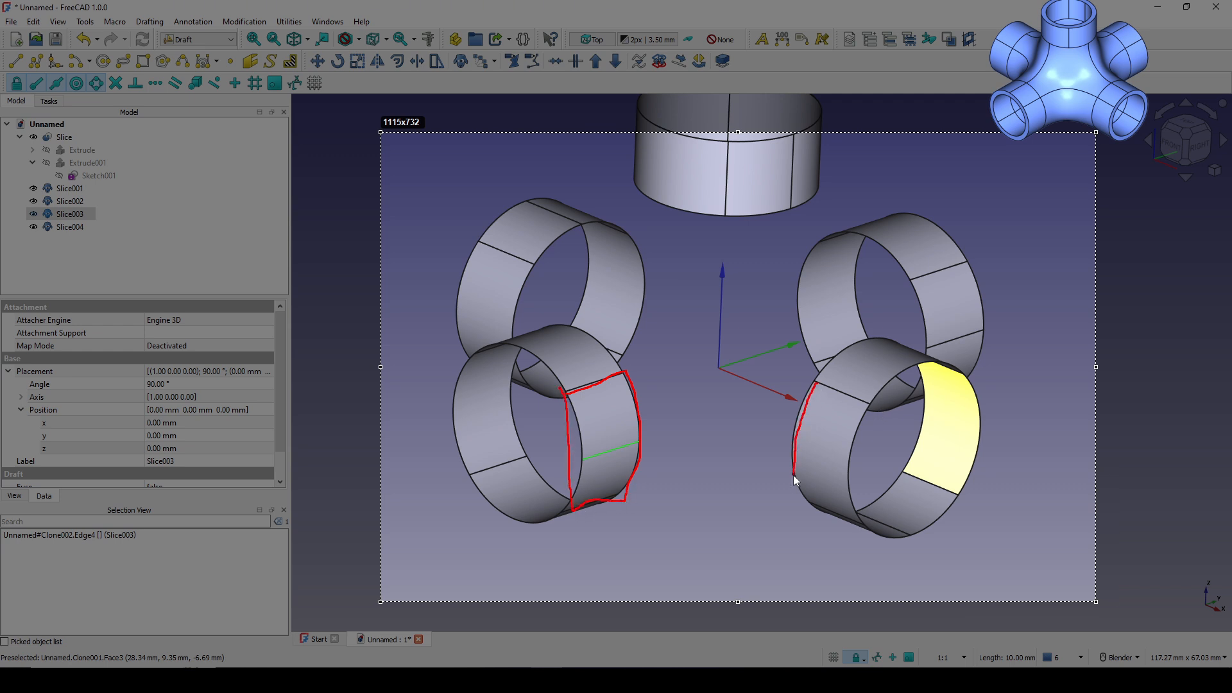
pyautogui.moveTo(858, 520)
pyautogui.mouseDown()
pyautogui.moveTo(854, 426)
pyautogui.moveTo(836, 389)
pyautogui.moveTo(814, 382)
pyautogui.mouseUp()
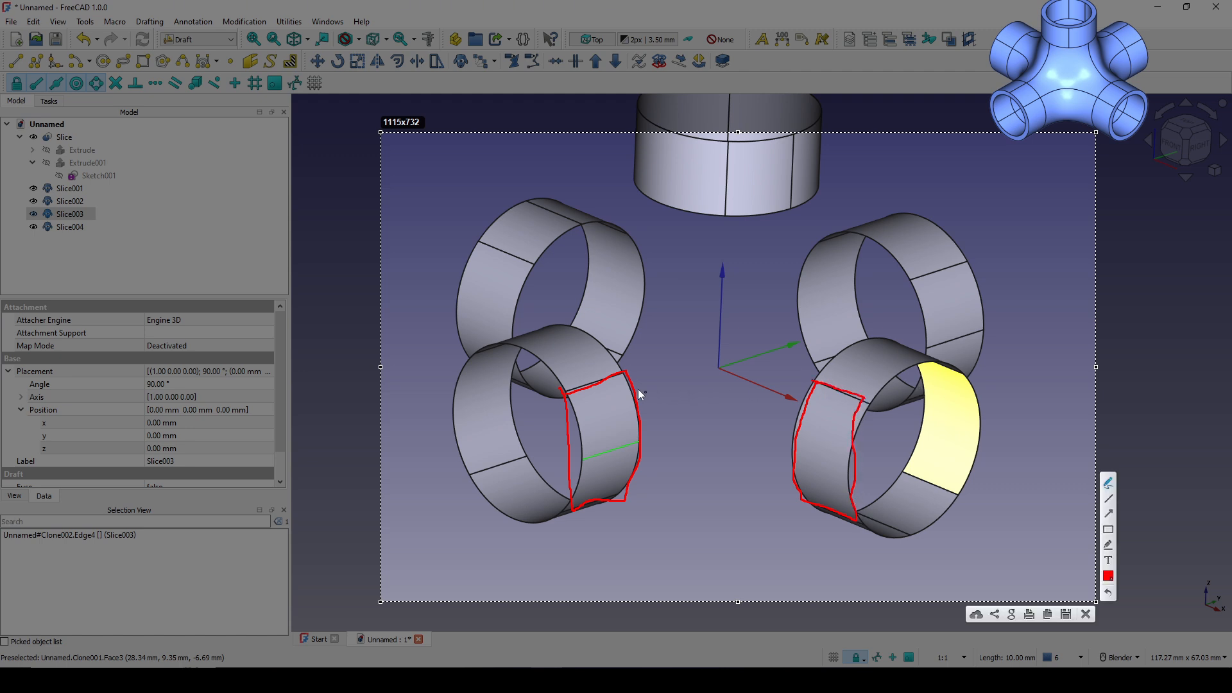
pyautogui.moveTo(626, 371); pyautogui.dragTo(831, 384)
pyautogui.moveTo(635, 495); pyautogui.dragTo(801, 493)
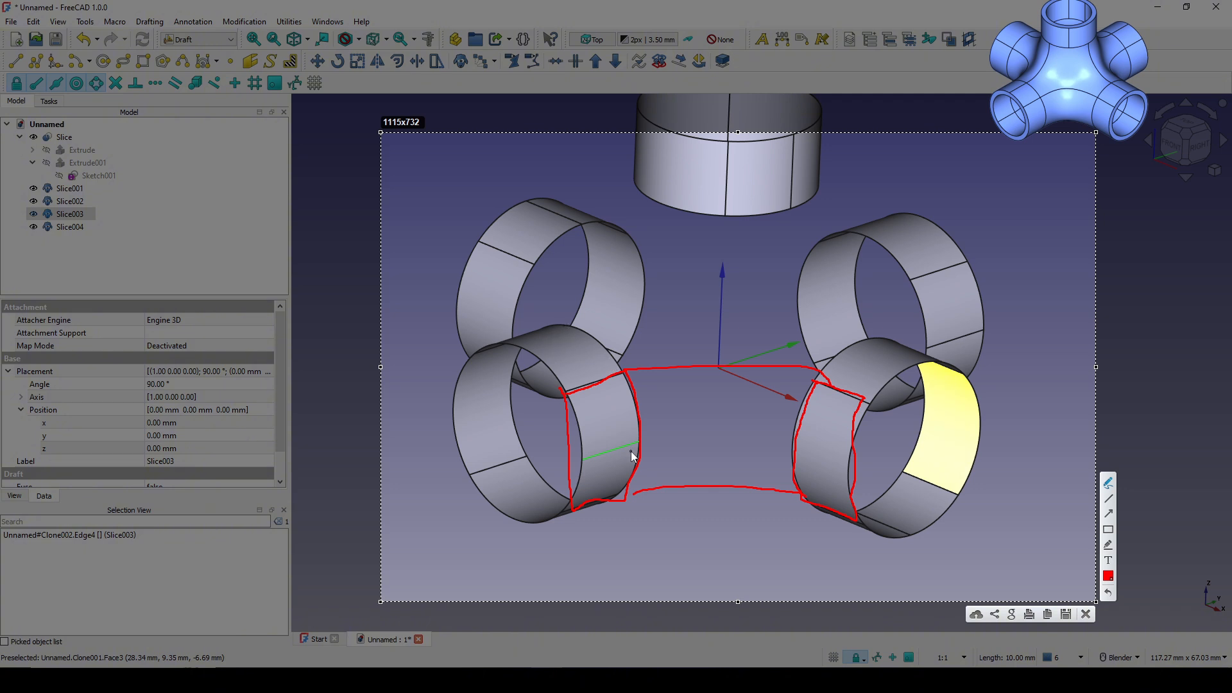
# Step: Draw red curves on the screenshot linking the two front rings to the dividing edges of the upper ring
pyautogui.moveTo(523, 350); pyautogui.dragTo(590, 324)
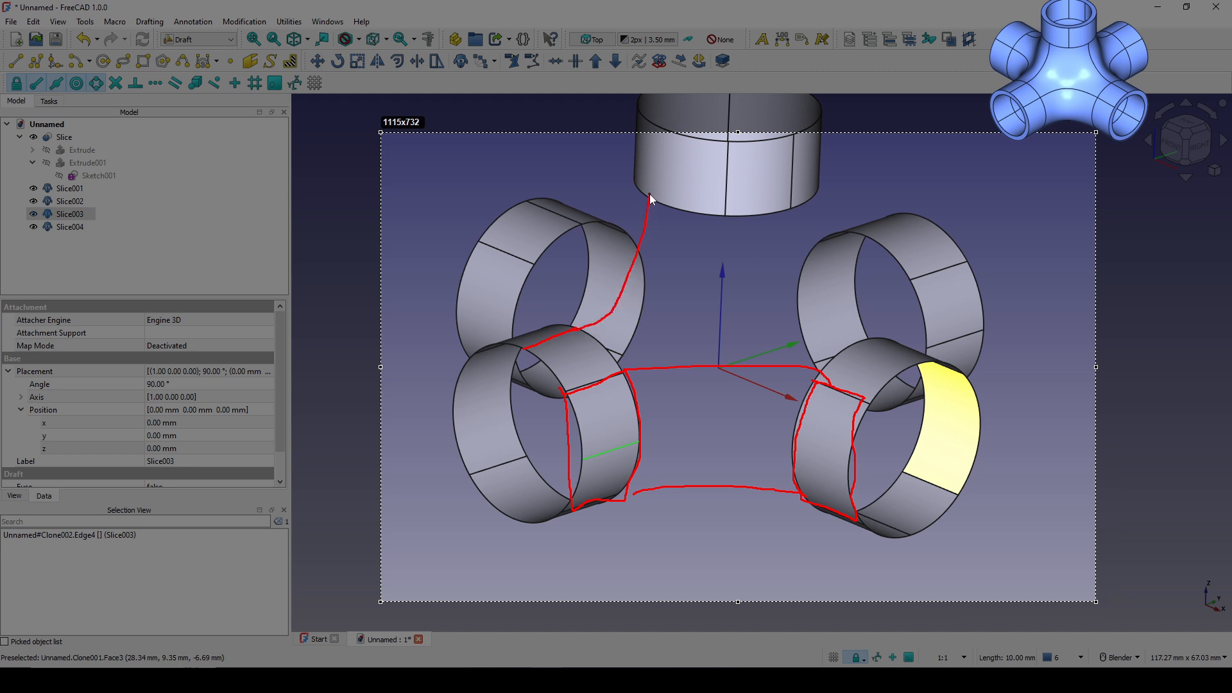
pyautogui.moveTo(648, 195); pyautogui.dragTo(650, 194)
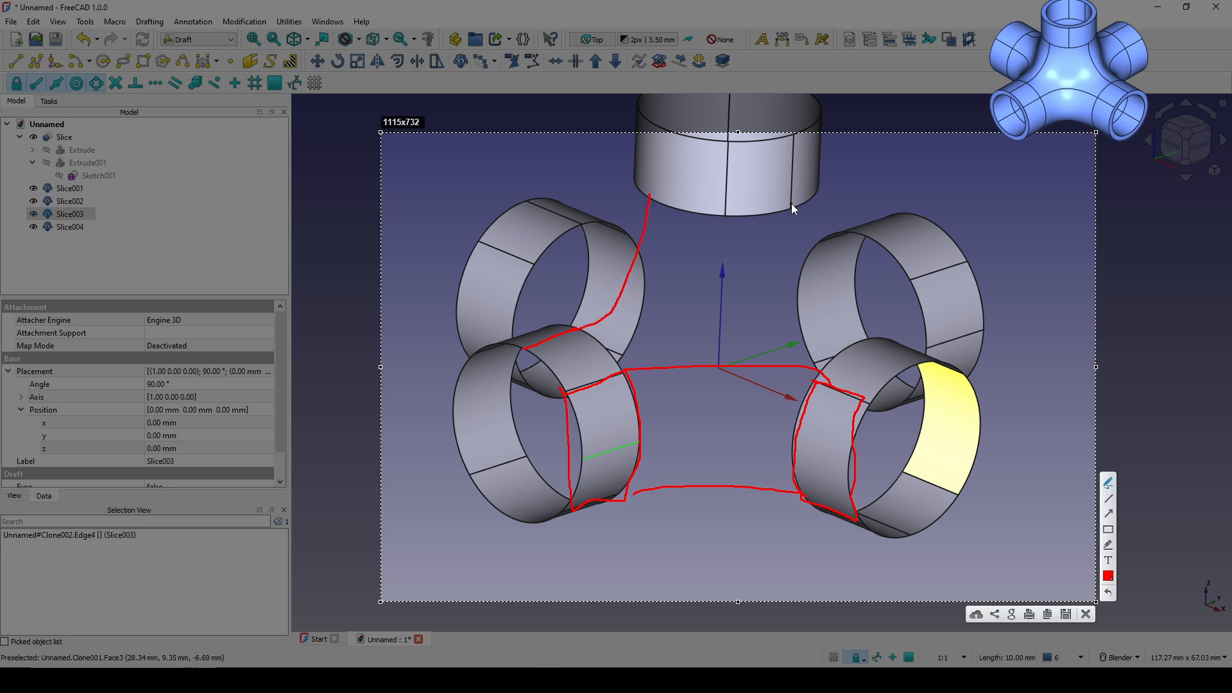
pyautogui.moveTo(792, 204); pyautogui.dragTo(792, 206)
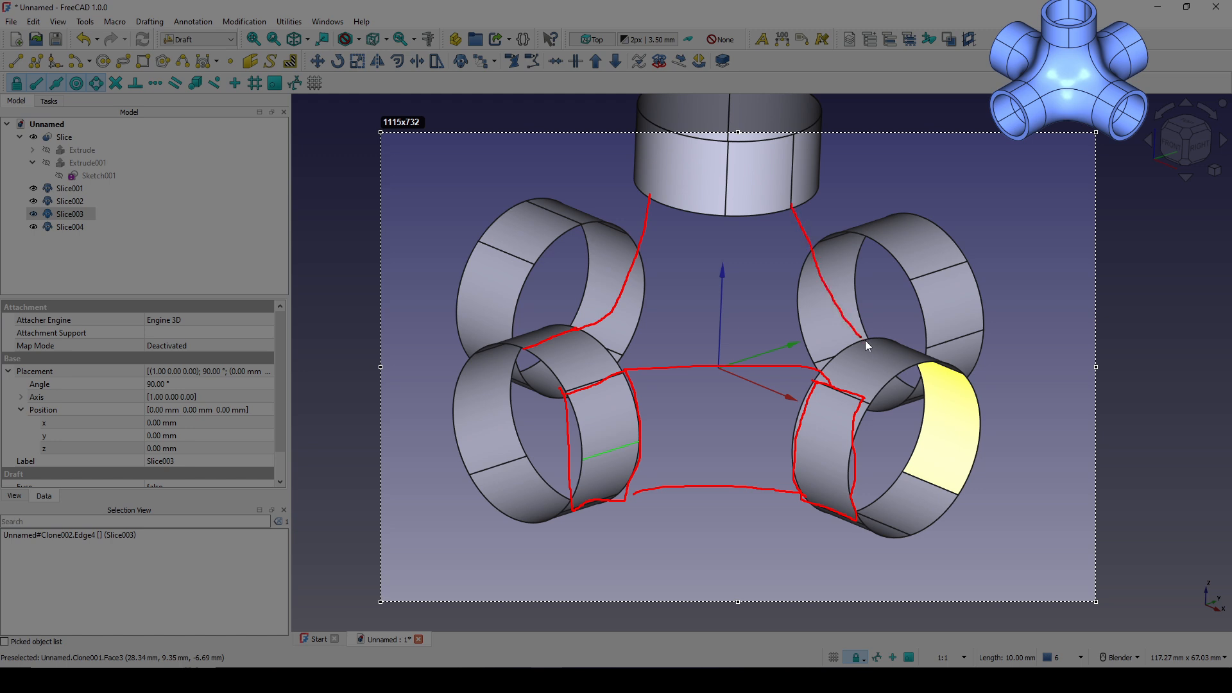
pyautogui.moveTo(883, 351); pyautogui.dragTo(883, 350)
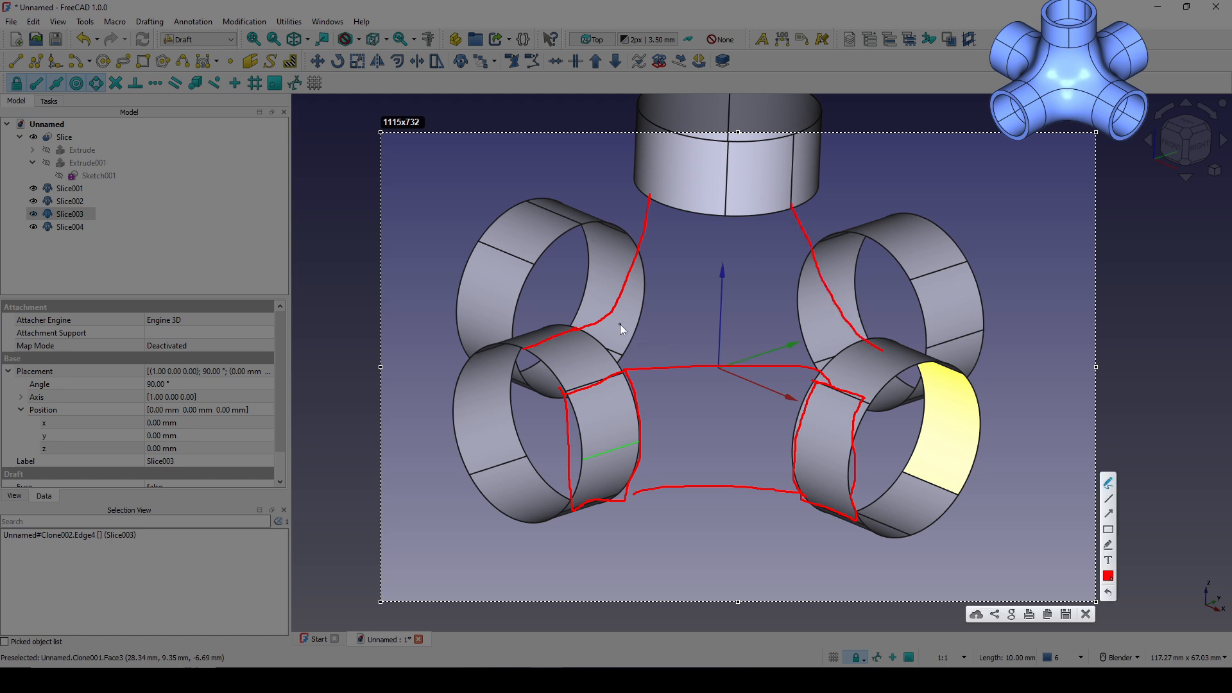
# Step: Mark the gaps between the rings with red strokes on the screenshot, then discard the capture
pyautogui.moveTo(620, 325); pyautogui.dragTo(643, 342)
pyautogui.moveTo(639, 325); pyautogui.dragTo(622, 338)
pyautogui.moveTo(668, 316)
pyautogui.mouseDown()
pyautogui.moveTo(707, 336)
pyautogui.moveTo(684, 332)
pyautogui.moveTo(790, 346)
pyautogui.mouseUp()
pyautogui.moveTo(790, 319); pyautogui.dragTo(758, 344)
pyautogui.moveTo(714, 257)
pyautogui.mouseDown()
pyautogui.moveTo(754, 285)
pyautogui.moveTo(686, 285)
pyautogui.mouseUp()
pyautogui.moveTo(662, 243); pyautogui.dragTo(702, 270)
pyautogui.moveTo(693, 258); pyautogui.dragTo(649, 280)
pyautogui.moveTo(752, 423); pyautogui.dragTo(737, 447)
pyautogui.moveTo(769, 434); pyautogui.dragTo(763, 461)
pyautogui.press('Escape')
# Step: Transform the ring on the negative Y axis (Slice003) by rotating it 90° about its own axis
pyautogui.click(1056, 410)
pyautogui.moveTo(1057, 410); pyautogui.dragTo(924, 486, button='middle')
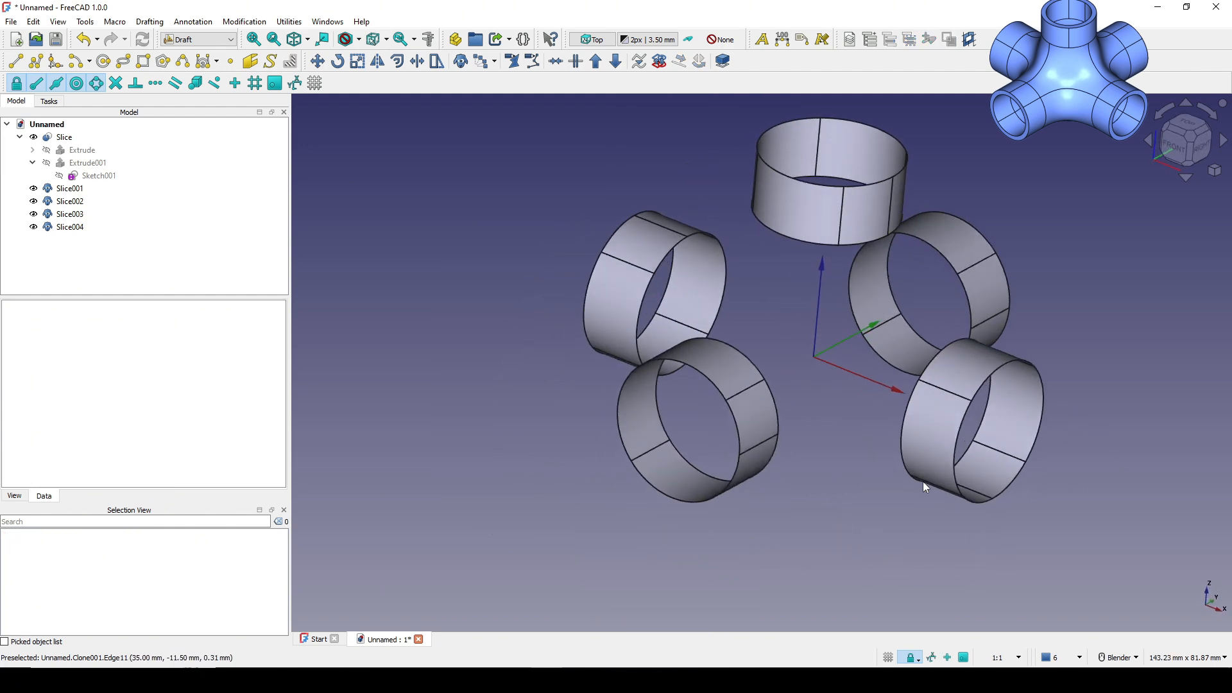
pyautogui.scroll(1, 925, 485)
pyautogui.click(704, 382)
pyautogui.keyDown('shift'); pyautogui.moveTo(848, 390); pyautogui.dragTo(843, 407, button='middle'); pyautogui.keyUp('shift')
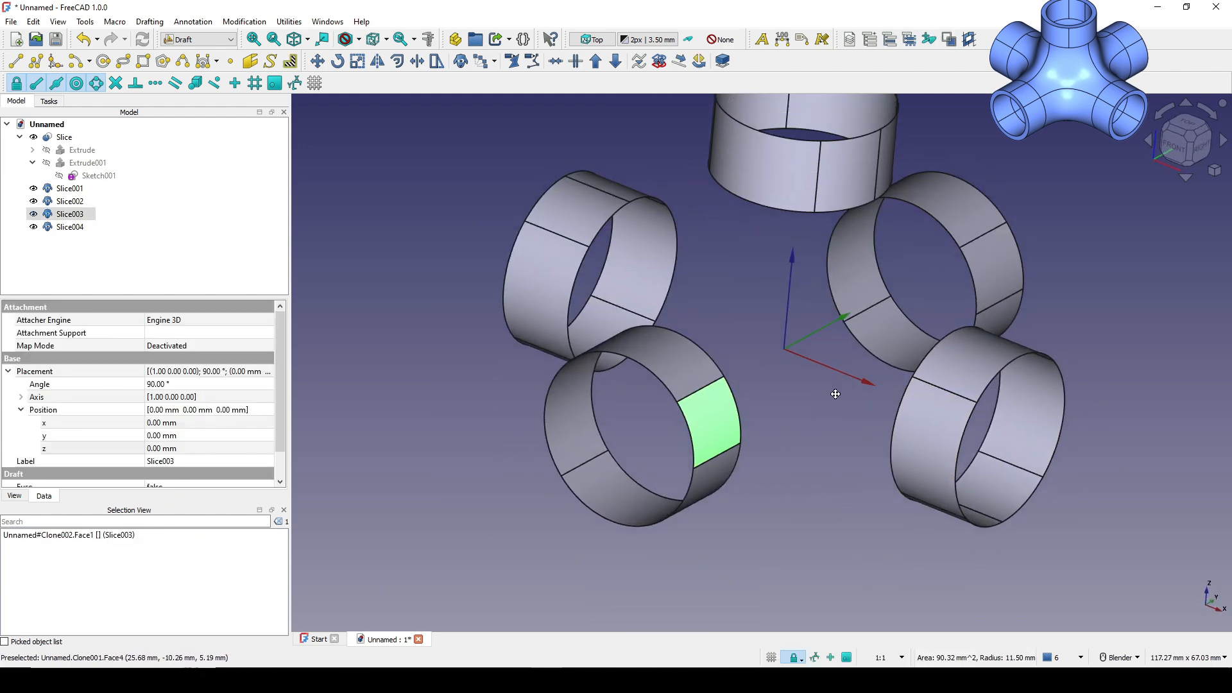
pyautogui.rightClick(92, 220)
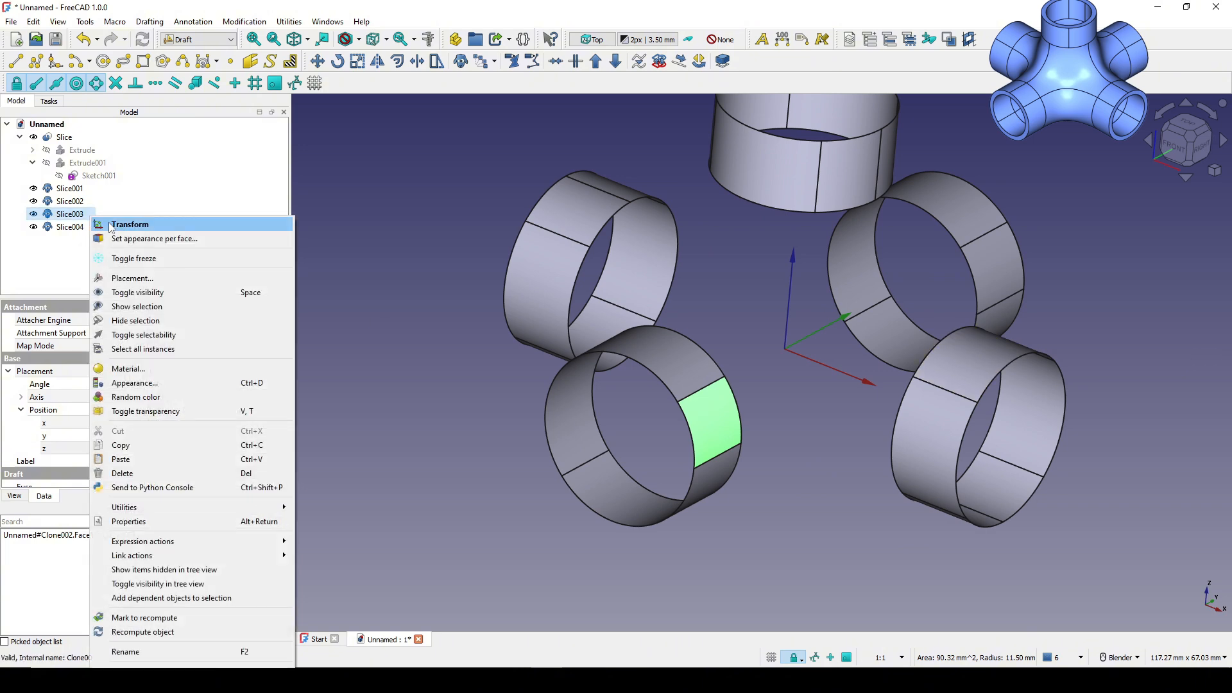
pyautogui.click(115, 225)
pyautogui.moveTo(757, 347); pyautogui.dragTo(776, 352, button='middle')
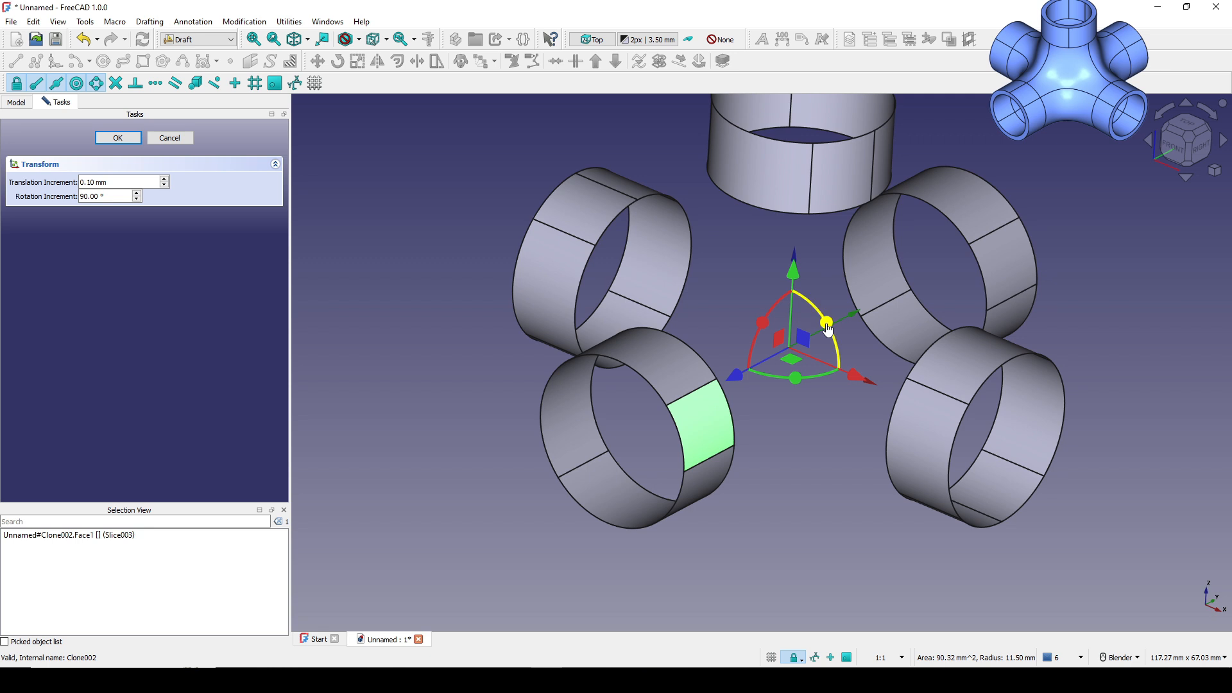
pyautogui.moveTo(827, 325); pyautogui.dragTo(774, 282)
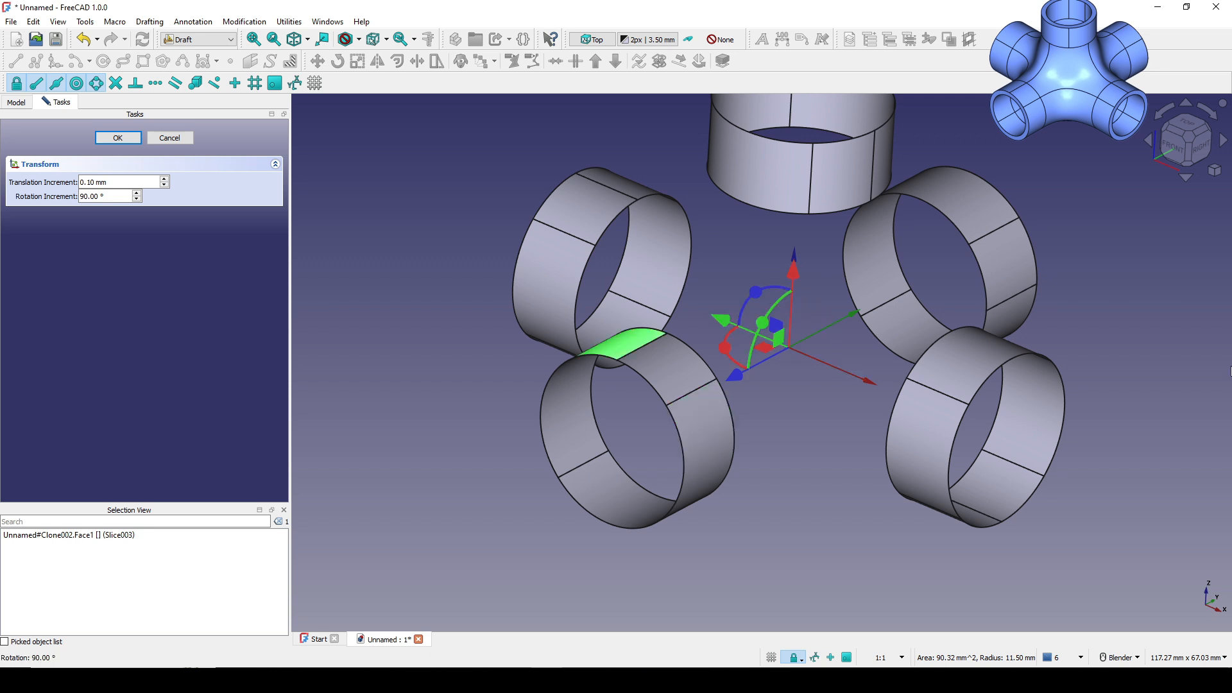
pyautogui.press('Return')
# Step: Check the dividing edges of the rotated Slice003 ring against those of the ring on the positive X axis
pyautogui.click(392, 296)
pyautogui.moveTo(719, 456); pyautogui.dragTo(745, 474, button='middle')
pyautogui.click(610, 360)
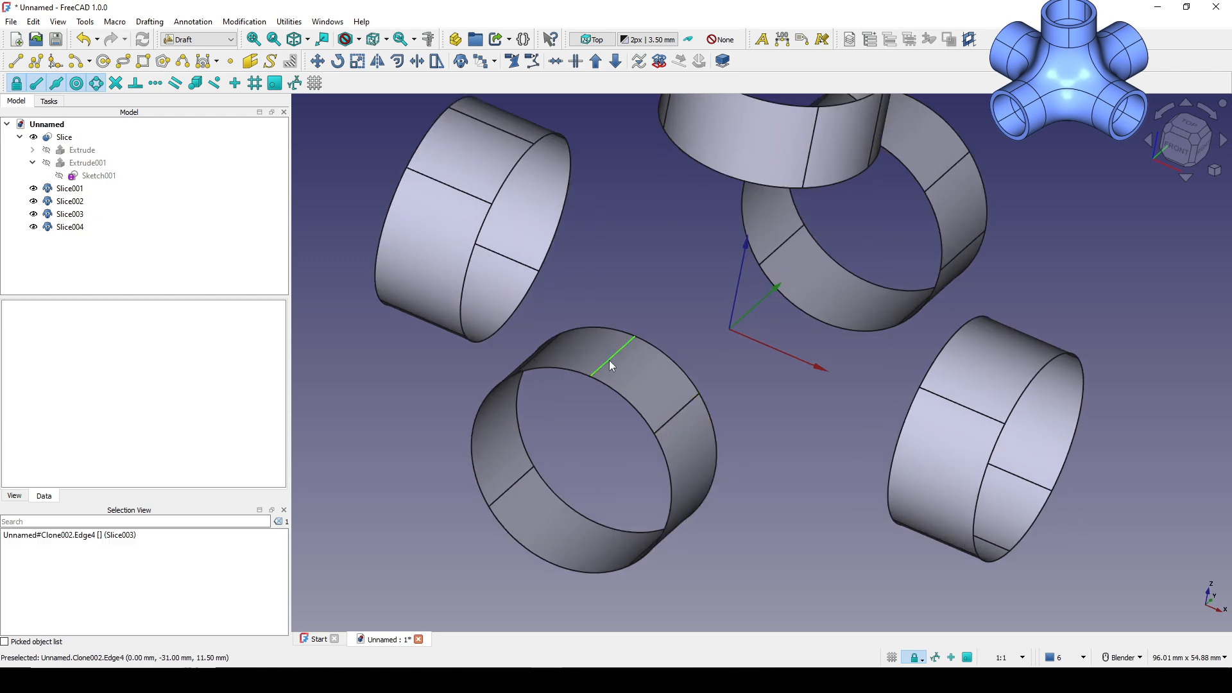
pyautogui.moveTo(738, 411); pyautogui.dragTo(760, 422, button='middle')
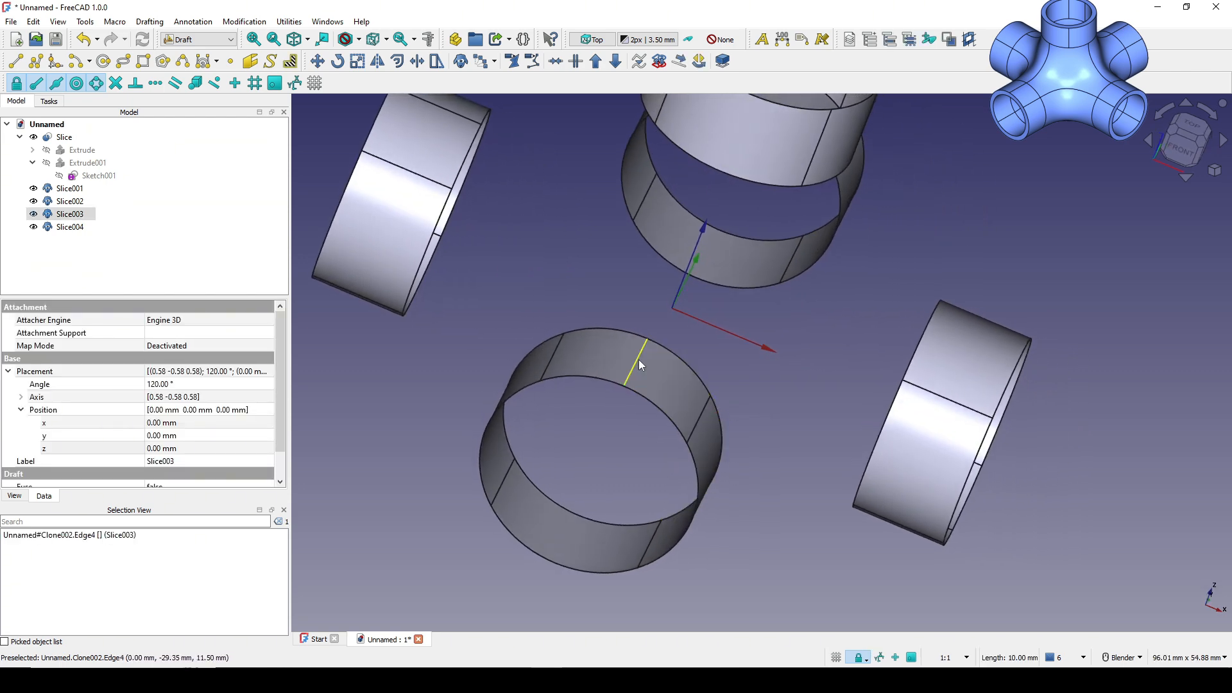
pyautogui.moveTo(640, 365); pyautogui.dragTo(773, 397, button='middle')
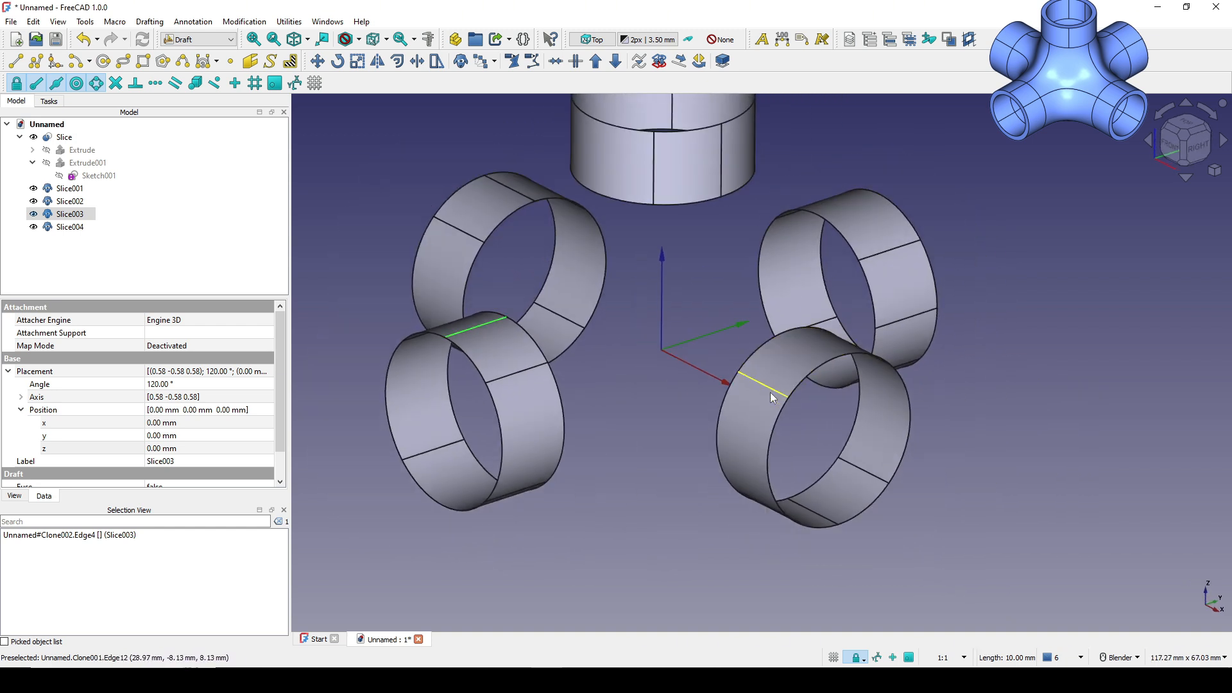
# Step: Transform the ring on the positive X axis (Slice002) by rotating it 180° about its own axis
pyautogui.click(761, 418)
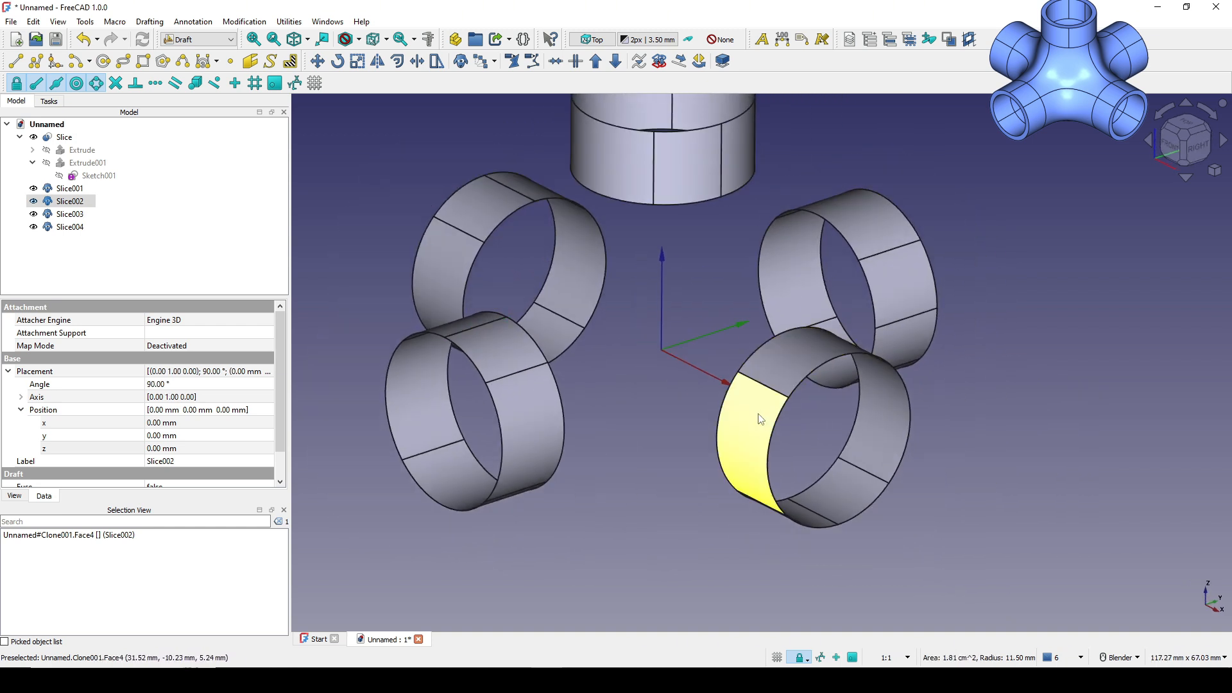
pyautogui.rightClick(69, 201)
pyautogui.click(100, 217)
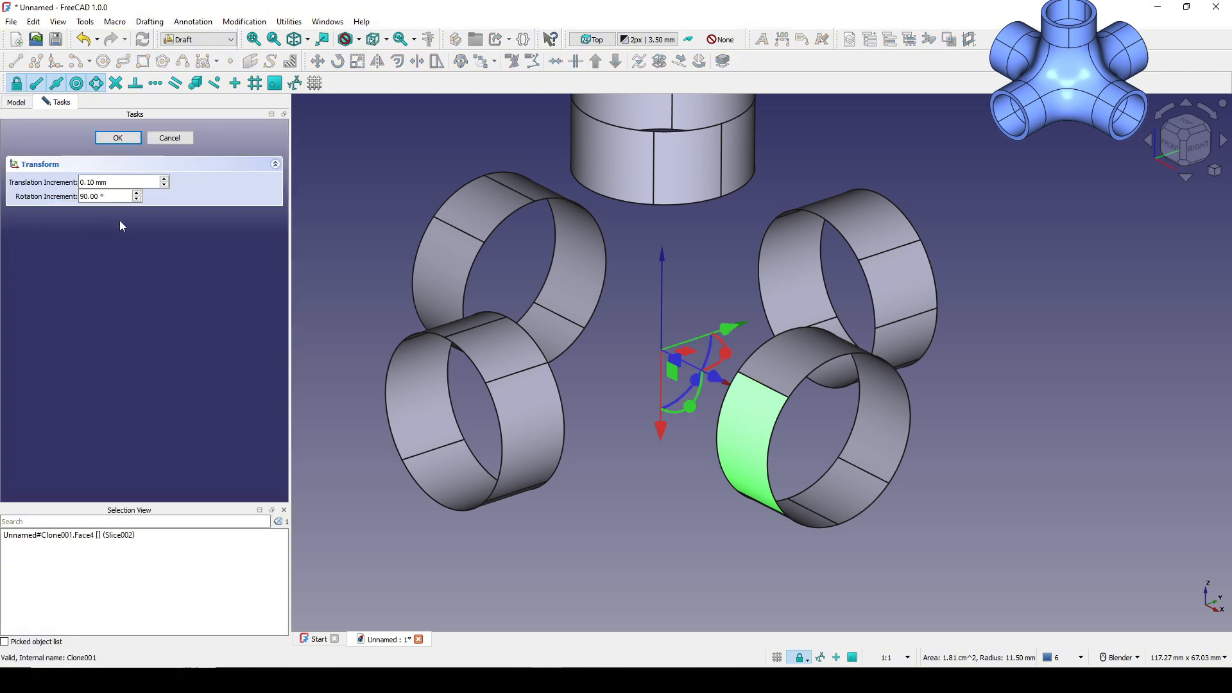
pyautogui.scroll(3, 677, 350)
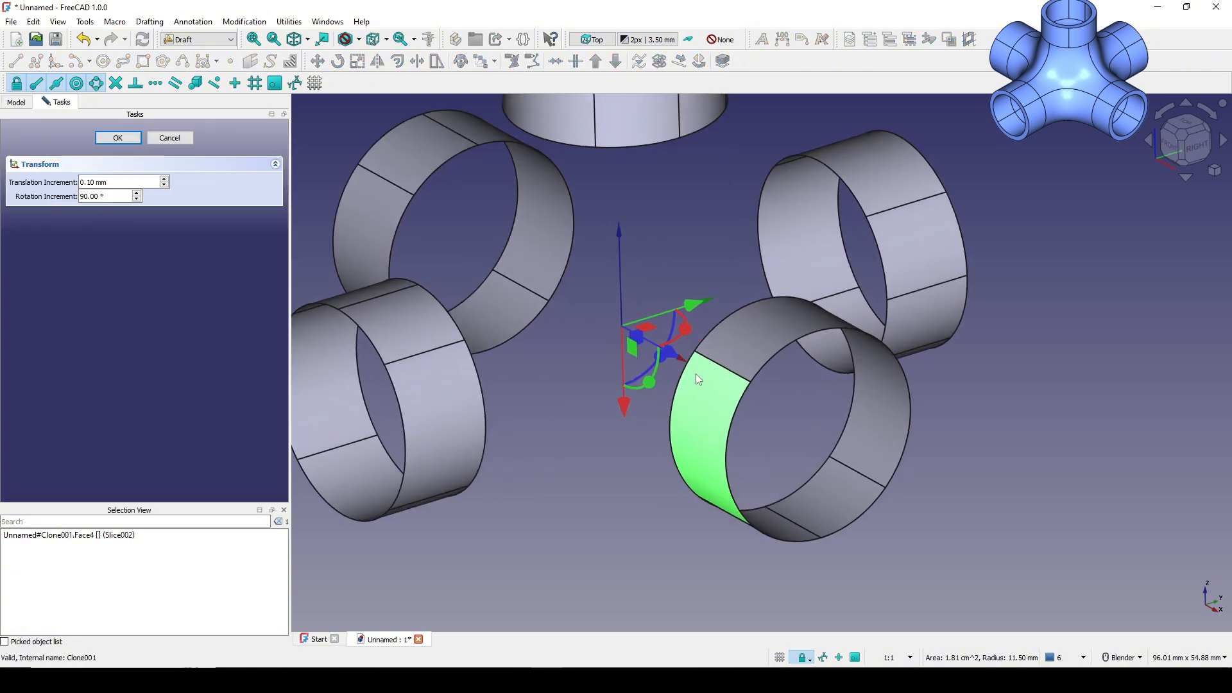
pyautogui.moveTo(803, 523); pyautogui.dragTo(672, 520, button='middle')
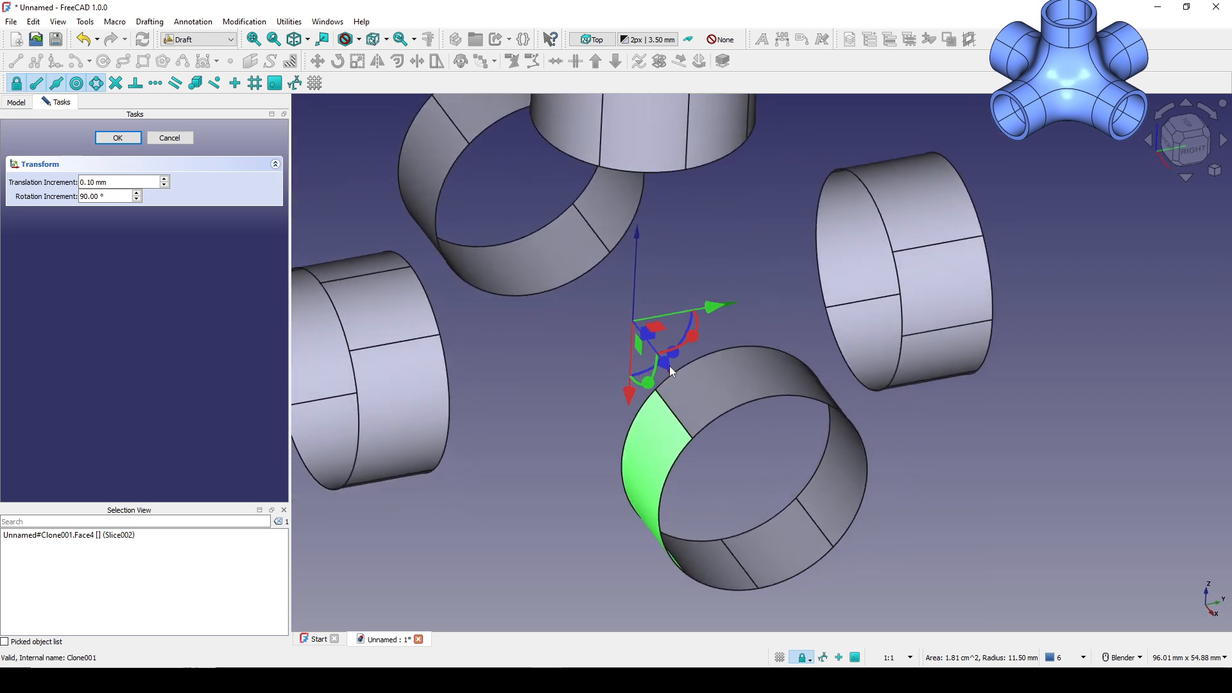
pyautogui.moveTo(675, 358); pyautogui.dragTo(672, 373)
pyautogui.moveTo(589, 399); pyautogui.dragTo(532, 386)
pyautogui.moveTo(416, 204); pyautogui.dragTo(488, 122)
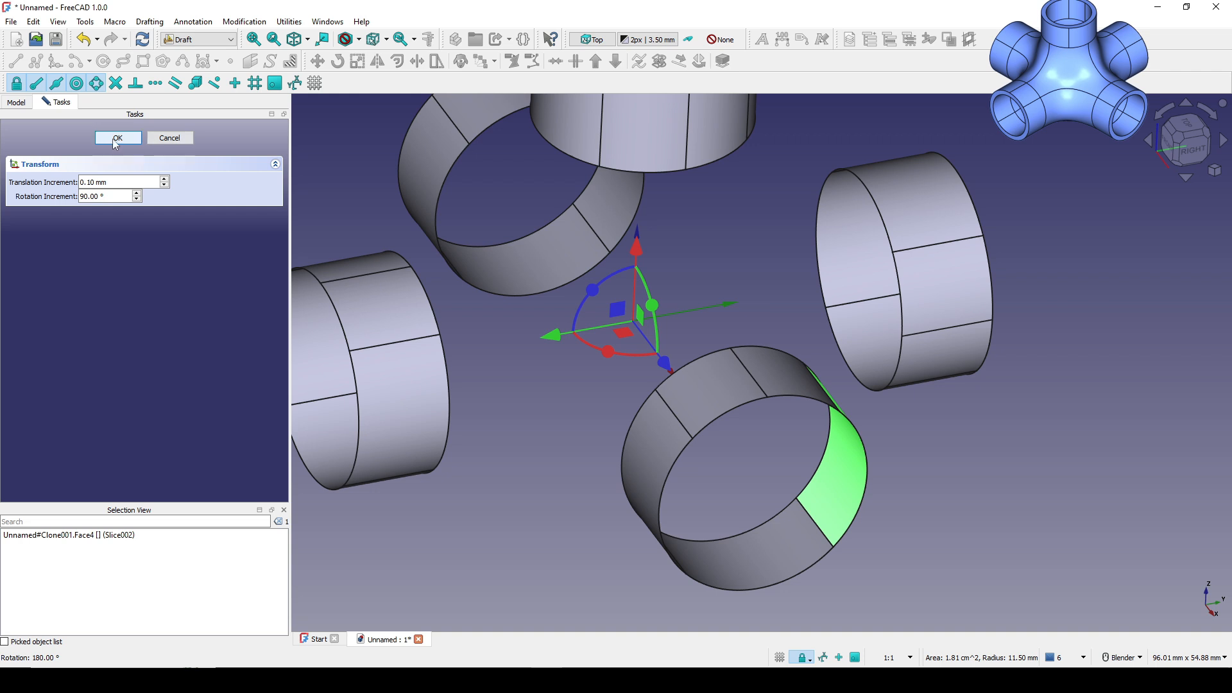
pyautogui.click(118, 139)
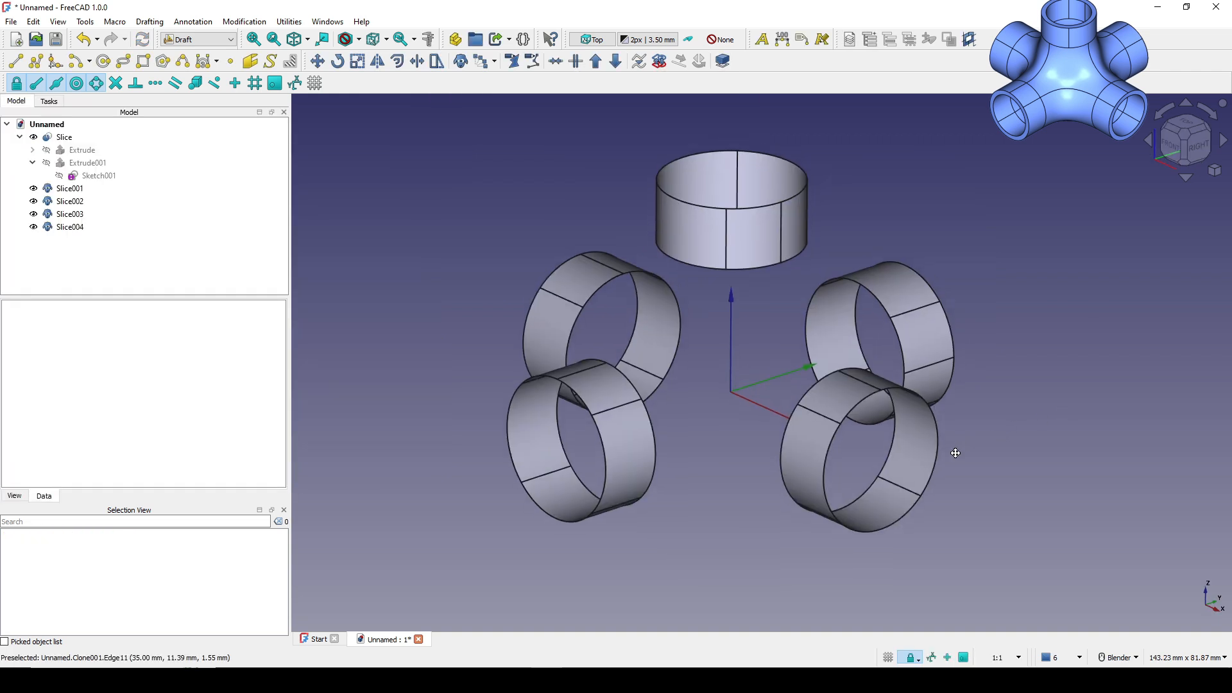
# Step: Create a Curves blend surface between the facing faces of Slice003 and Slice002, using their inner edges
pyautogui.click(201, 40)
pyautogui.click(192, 82)
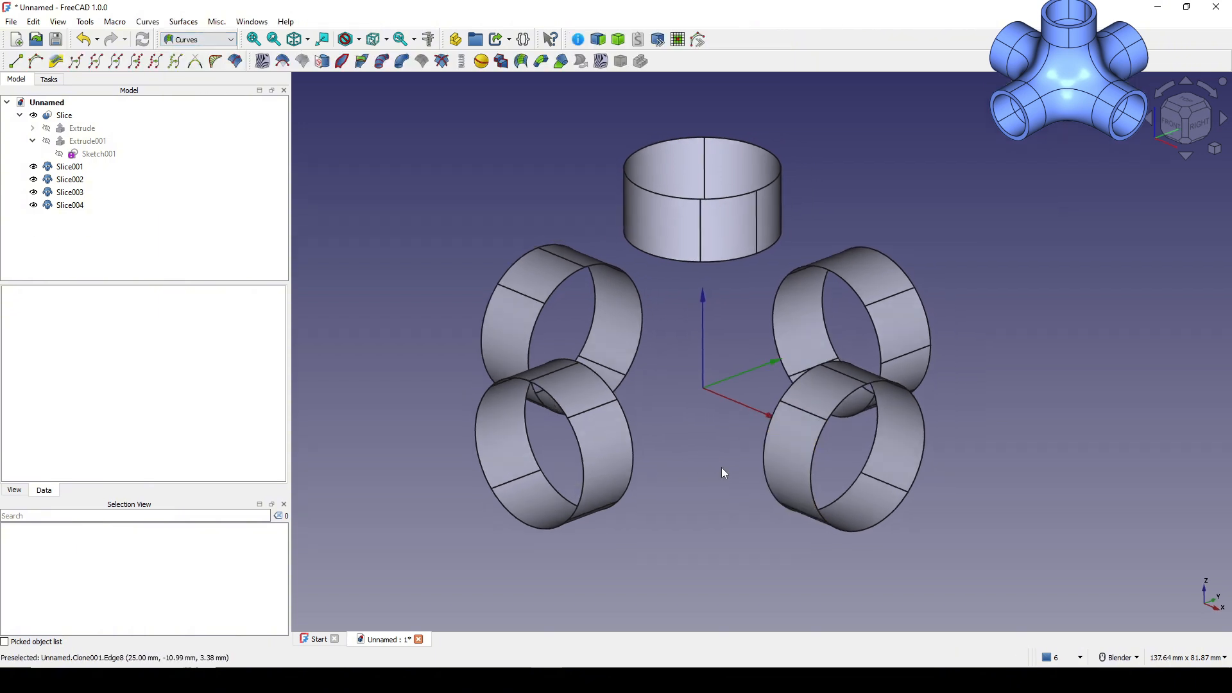
pyautogui.scroll(3, 723, 473)
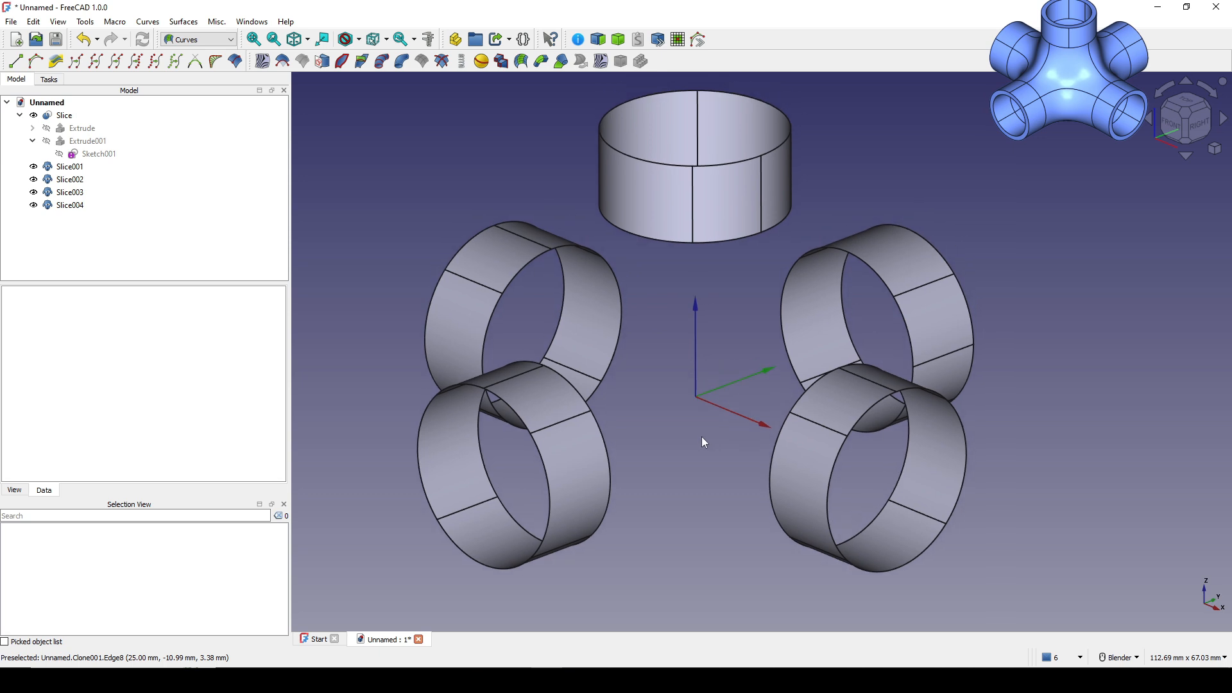
pyautogui.click(581, 473)
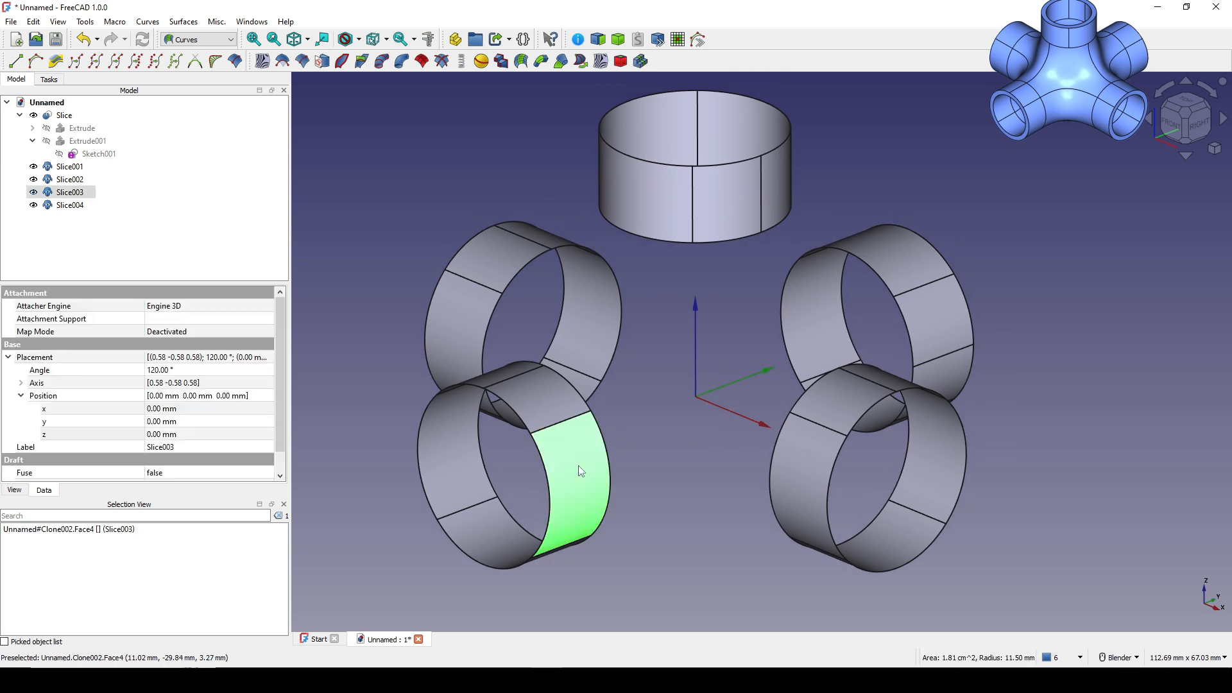
pyautogui.keyDown('ctrl'); pyautogui.click(609, 467); pyautogui.keyUp('ctrl')
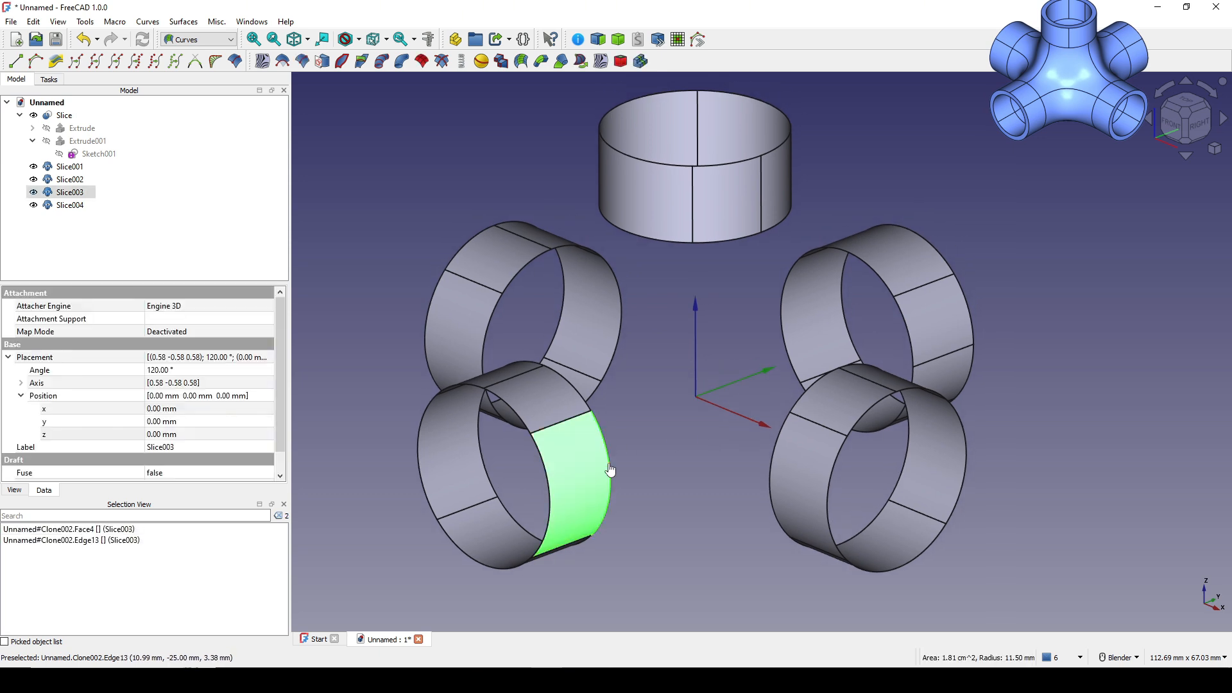
pyautogui.keyDown('ctrl'); pyautogui.click(777, 477); pyautogui.keyUp('ctrl')
pyautogui.keyDown('ctrl'); pyautogui.click(771, 480); pyautogui.keyUp('ctrl')
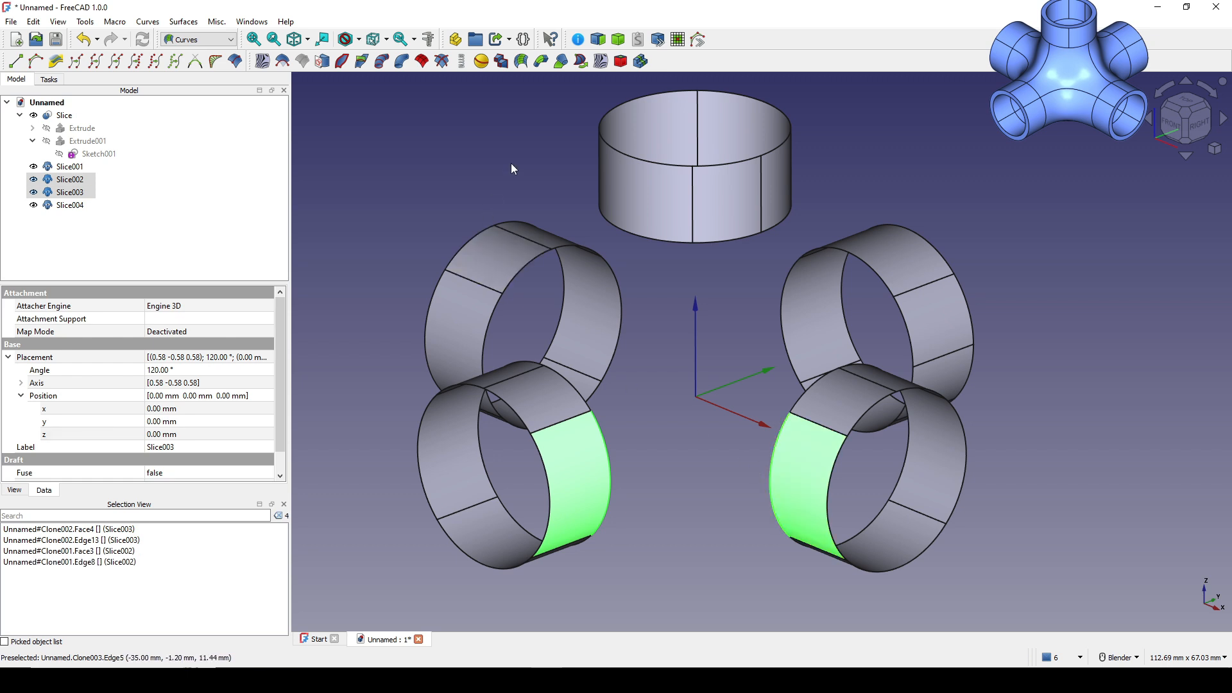
pyautogui.click(520, 64)
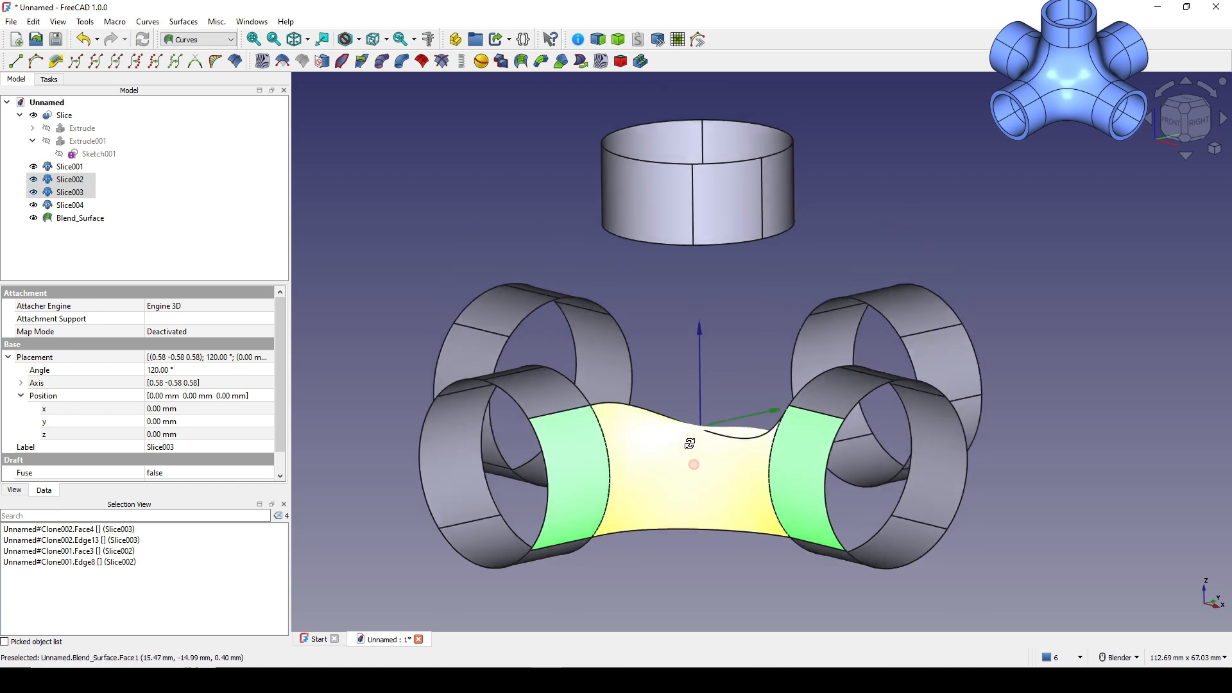
# Step: Examine the twisted upper edge of the blend surface and set its Continuity2 to -2
pyautogui.scroll(1, 690, 456)
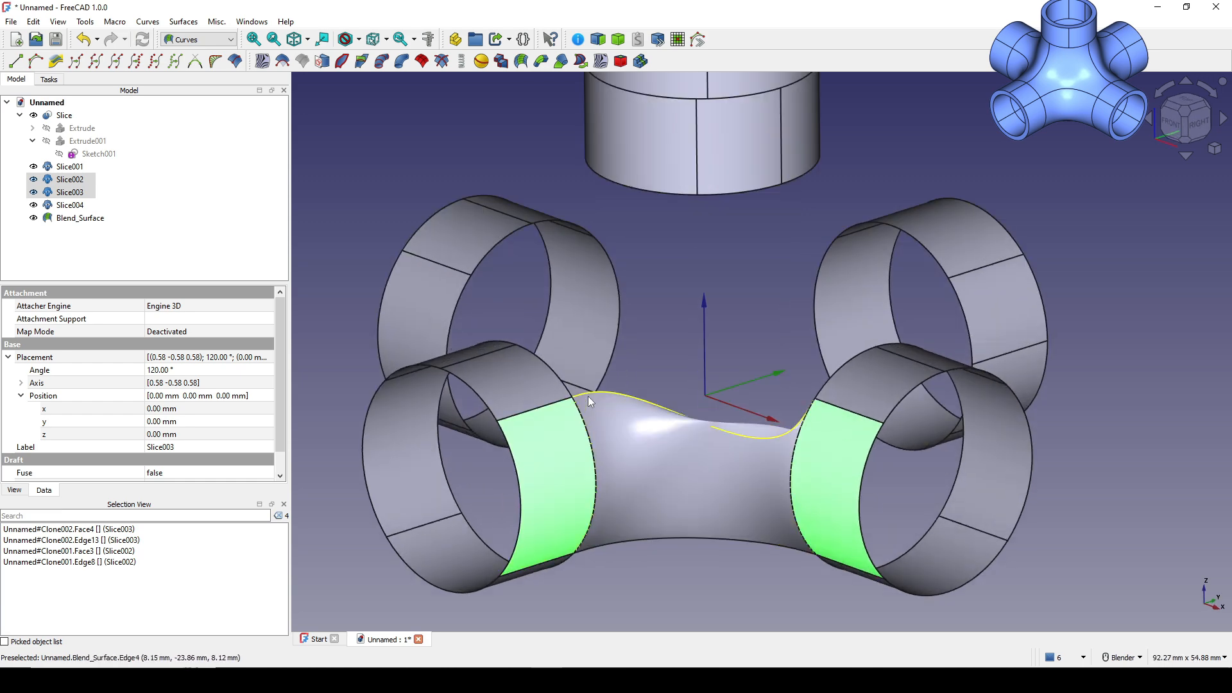
pyautogui.click(588, 396)
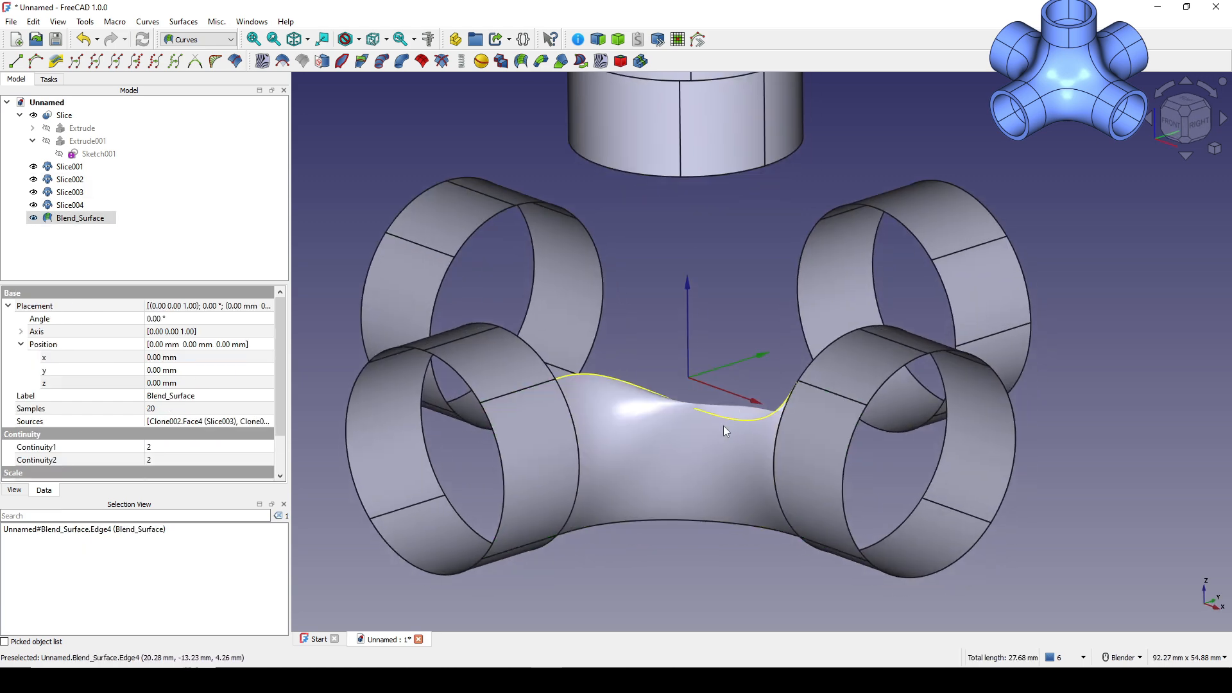
pyautogui.scroll(2, 723, 425)
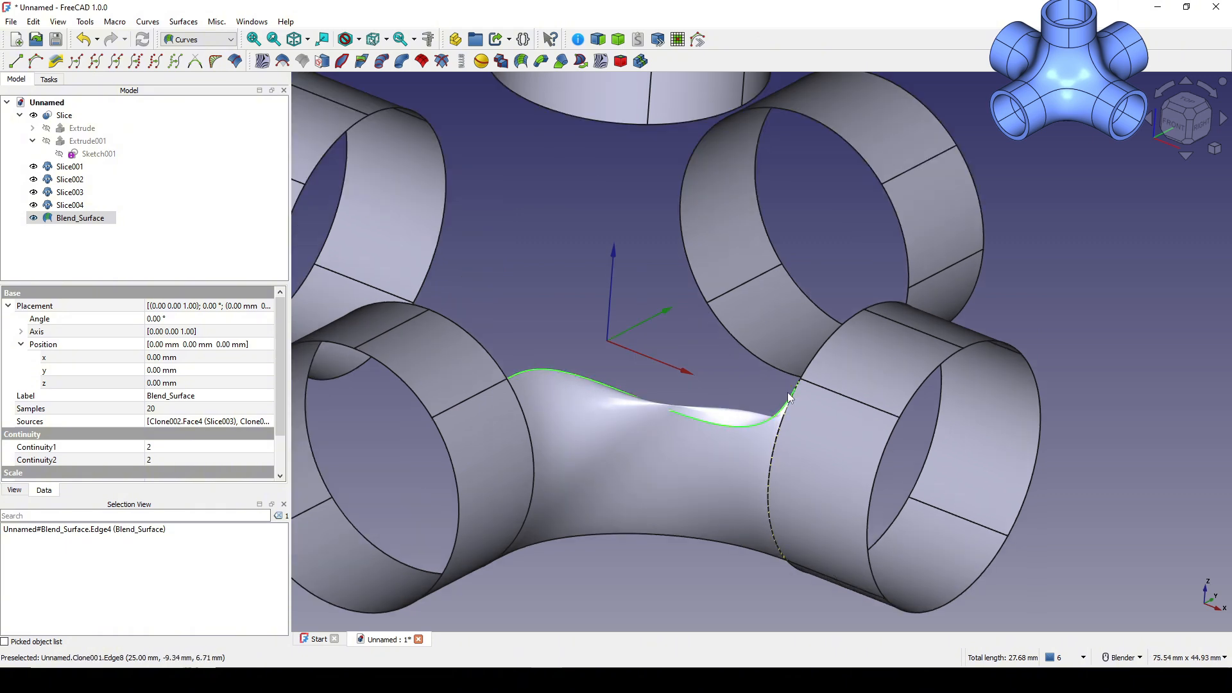
pyautogui.moveTo(793, 449); pyautogui.dragTo(737, 455, button='middle')
pyautogui.scroll(-2, 738, 456)
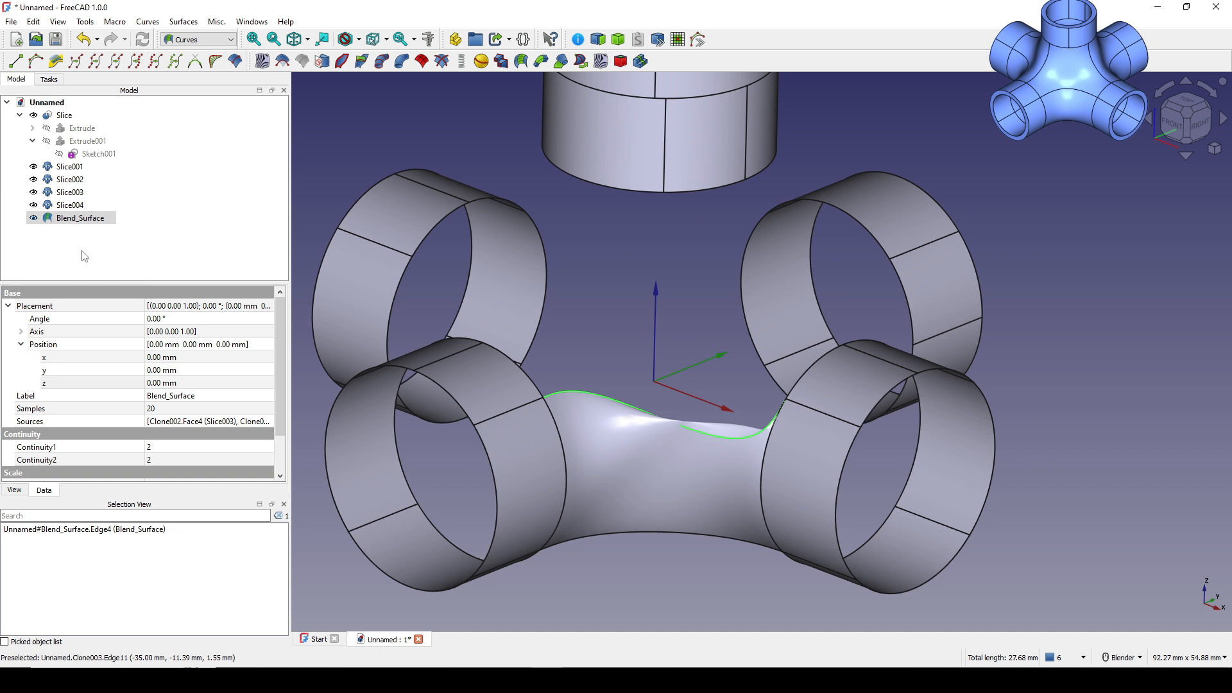
pyautogui.scroll(-1, 84, 457)
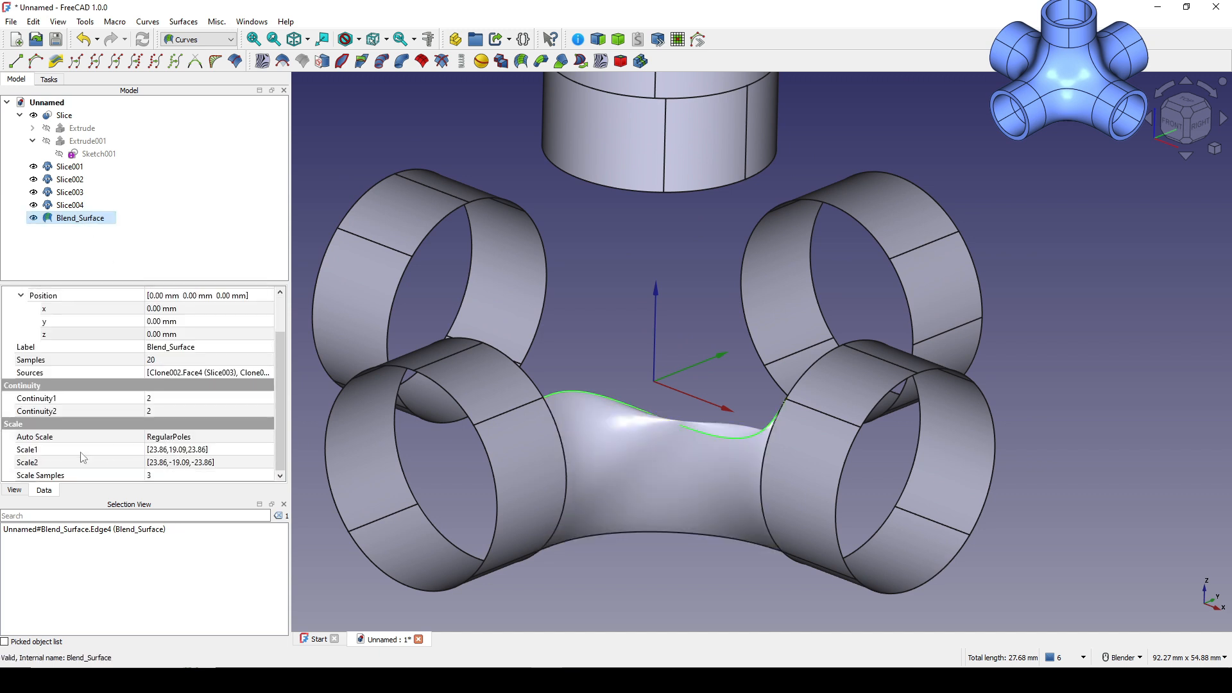
pyautogui.click(57, 414)
pyautogui.click(167, 411)
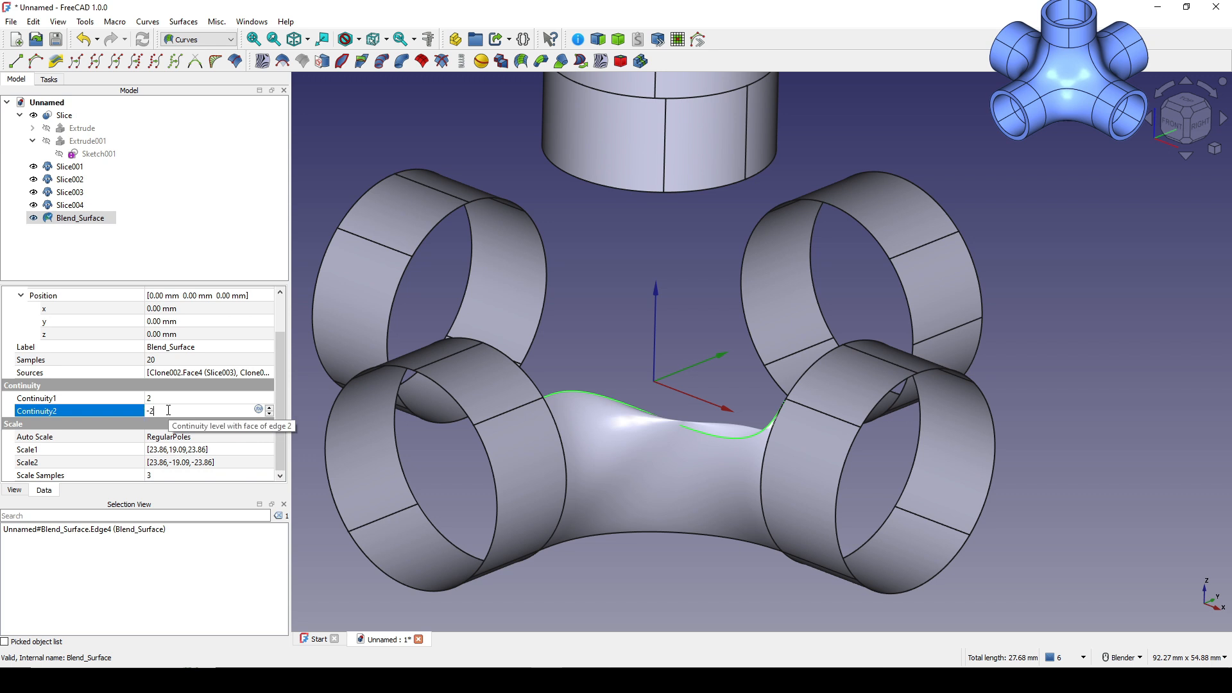
pyautogui.write('-2')
pyautogui.press('Return')
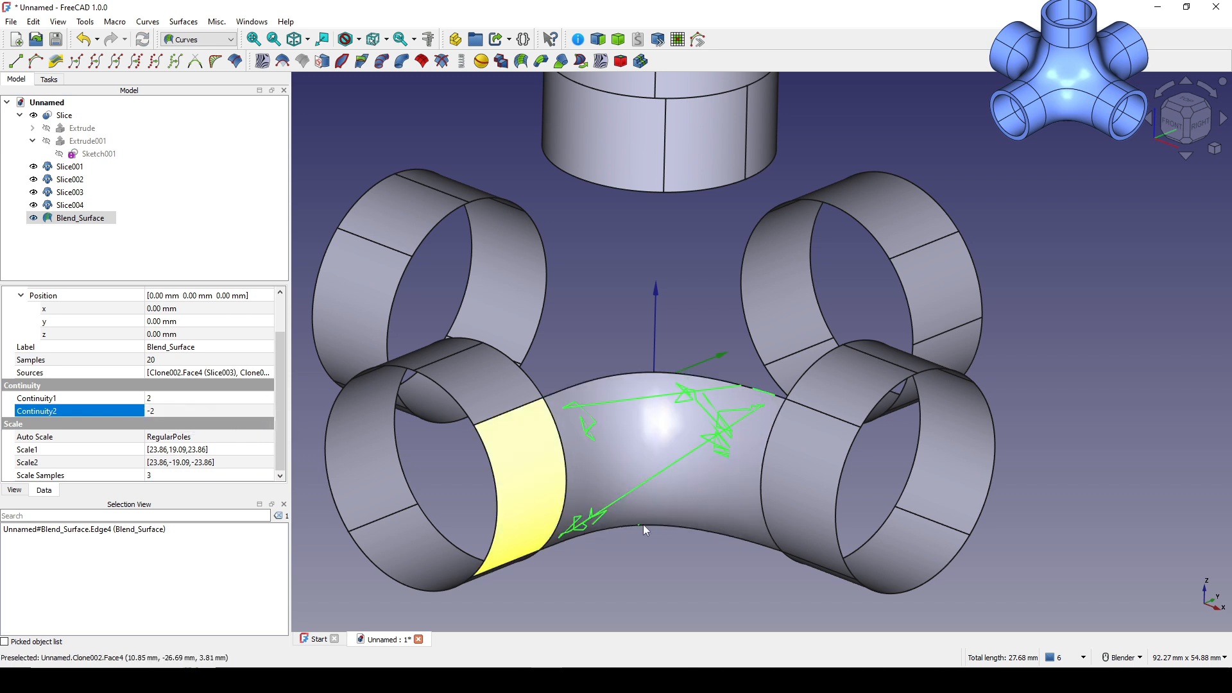
pyautogui.click(699, 569)
# Step: Examine the blend surface from the front and from below, checking its transitions into both rings
pyautogui.scroll(-2, 733, 556)
pyautogui.moveTo(734, 556)
pyautogui.mouseDown(button='middle')
pyautogui.moveTo(721, 482)
pyautogui.moveTo(869, 514)
pyautogui.moveTo(800, 352)
pyautogui.moveTo(757, 488)
pyautogui.moveTo(717, 556)
pyautogui.mouseUp(button='middle')
pyautogui.scroll(3, 717, 555)
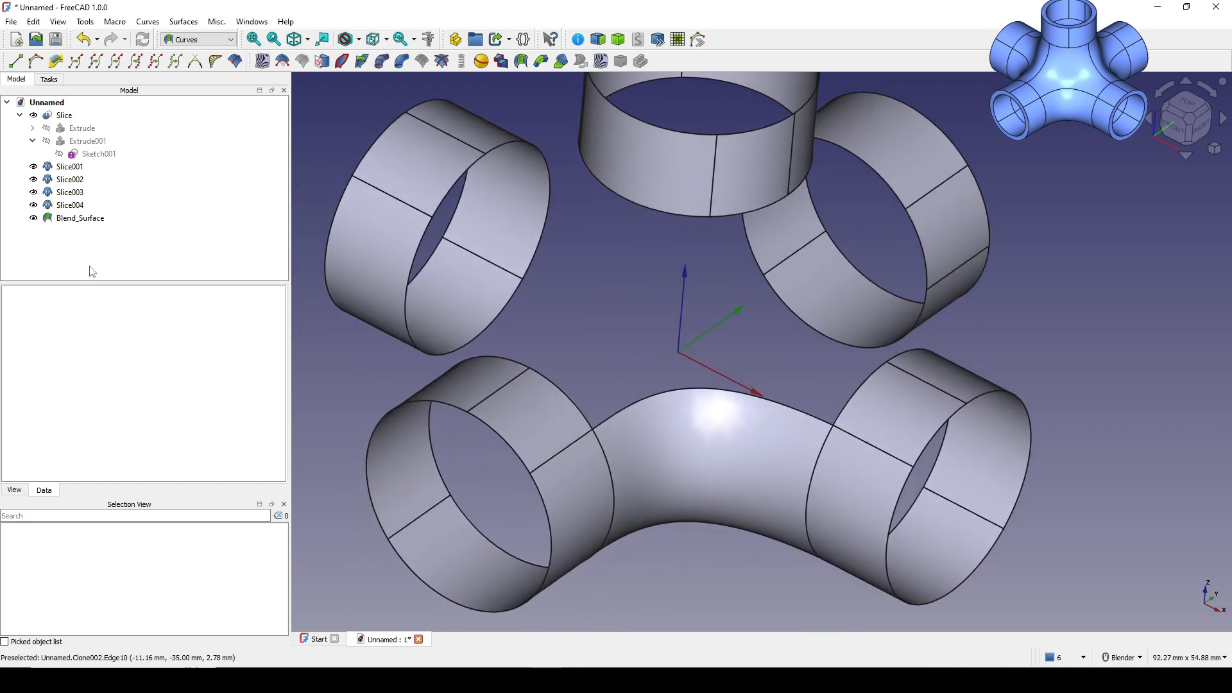
pyautogui.click(80, 218)
pyautogui.moveTo(1091, 510); pyautogui.dragTo(873, 441, button='middle')
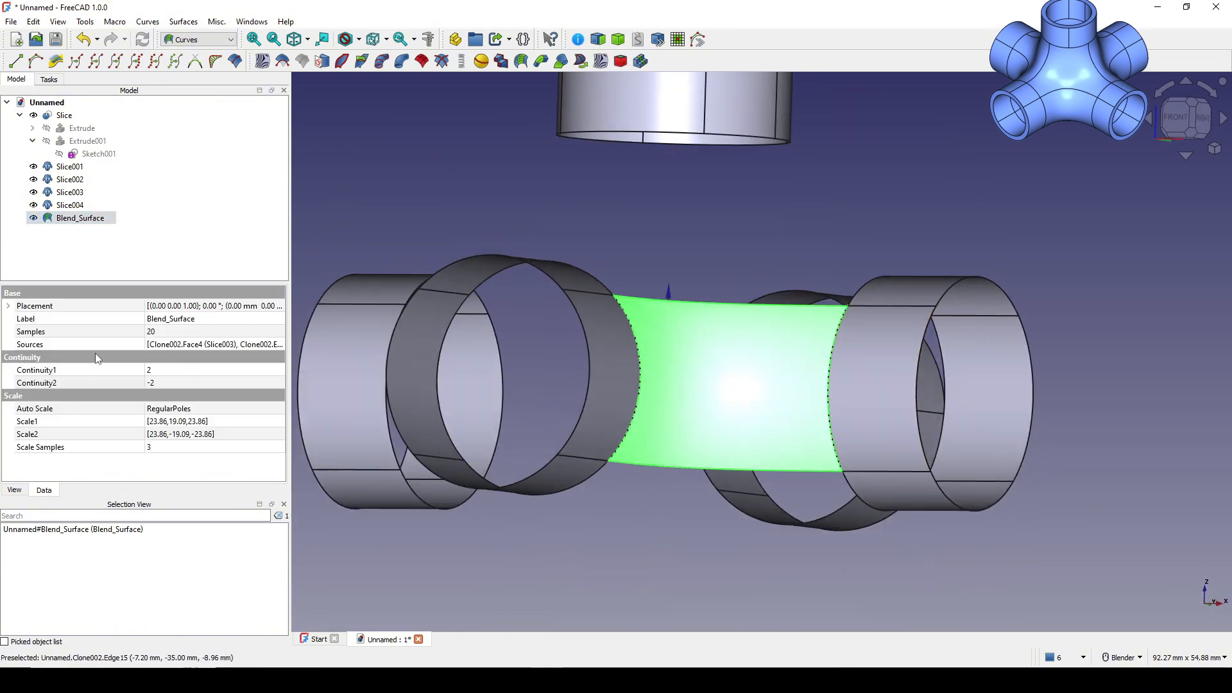
pyautogui.moveTo(635, 411); pyautogui.dragTo(760, 305, button='middle')
pyautogui.click(721, 510)
pyautogui.scroll(1, 756, 376)
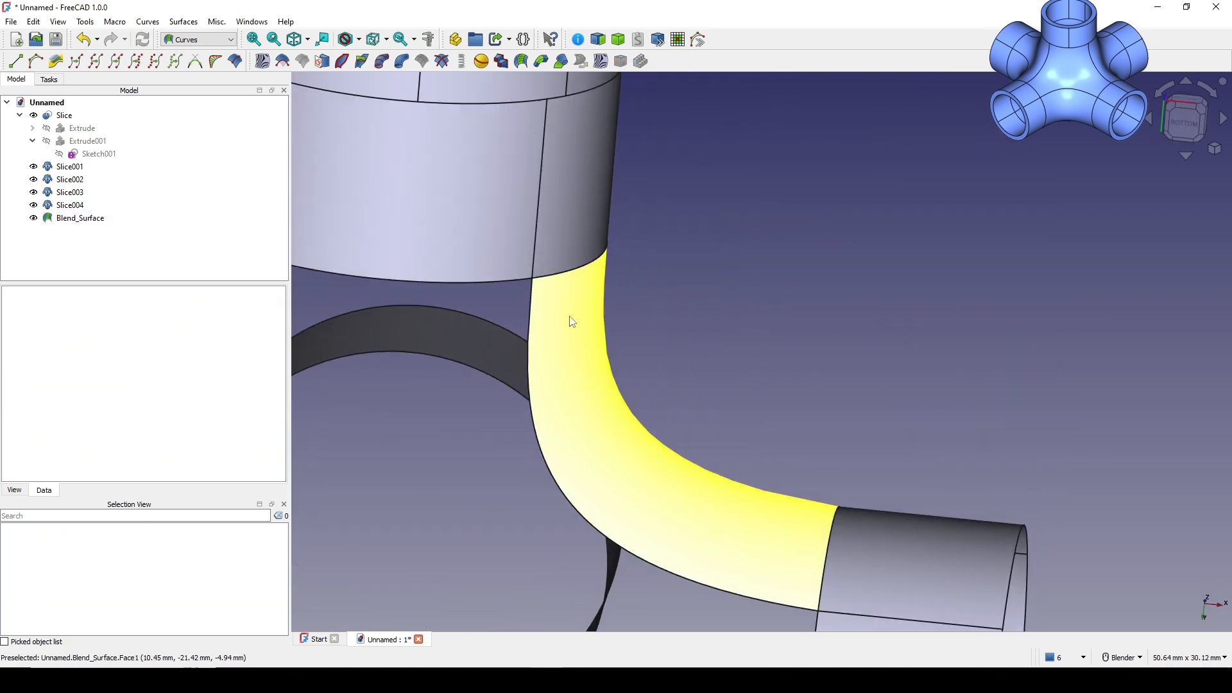
pyautogui.scroll(-2, 799, 435)
pyautogui.moveTo(736, 434); pyautogui.dragTo(679, 450, button='middle')
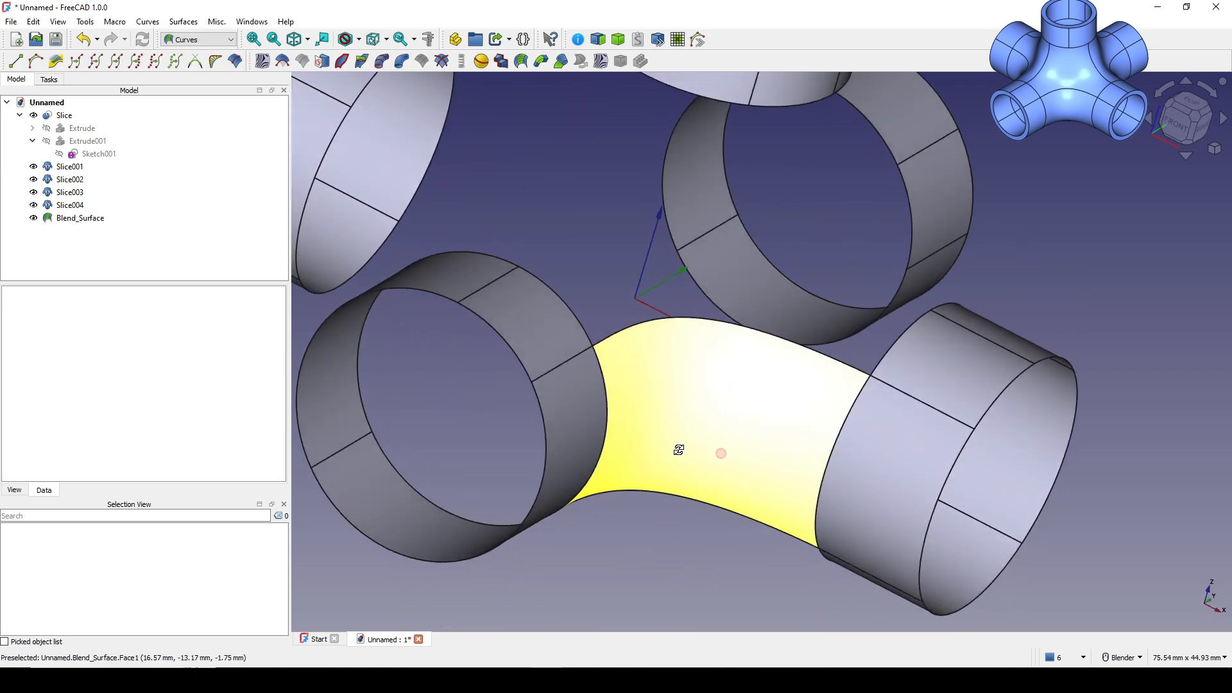
# Step: Open the blend surface's Samples value without changing it, and review the surface against the other rings
pyautogui.click(80, 218)
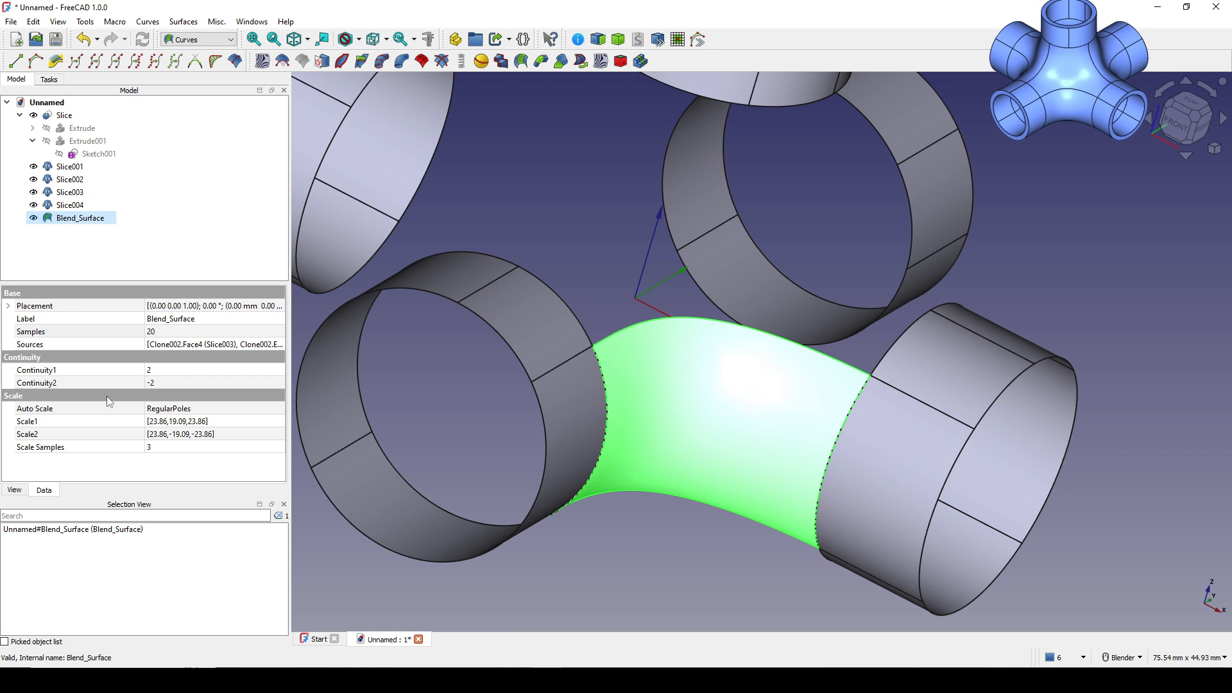
pyautogui.click(180, 332)
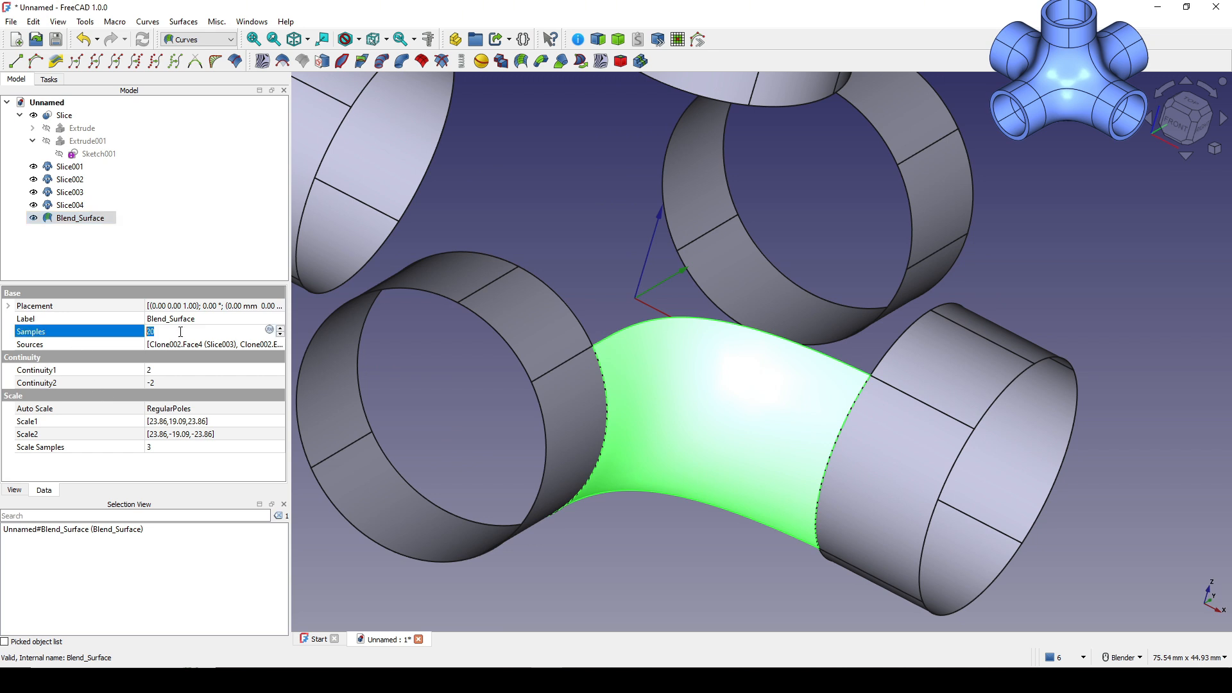
pyautogui.click(753, 551)
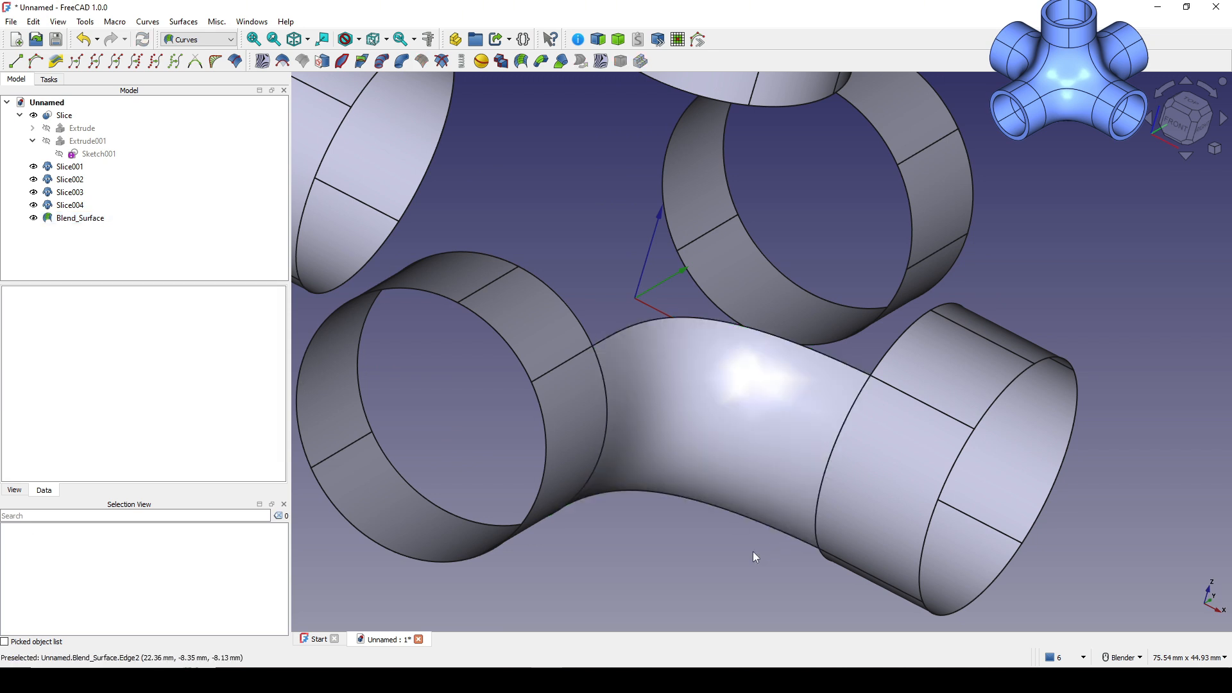
pyautogui.moveTo(753, 551); pyautogui.dragTo(729, 411, button='middle')
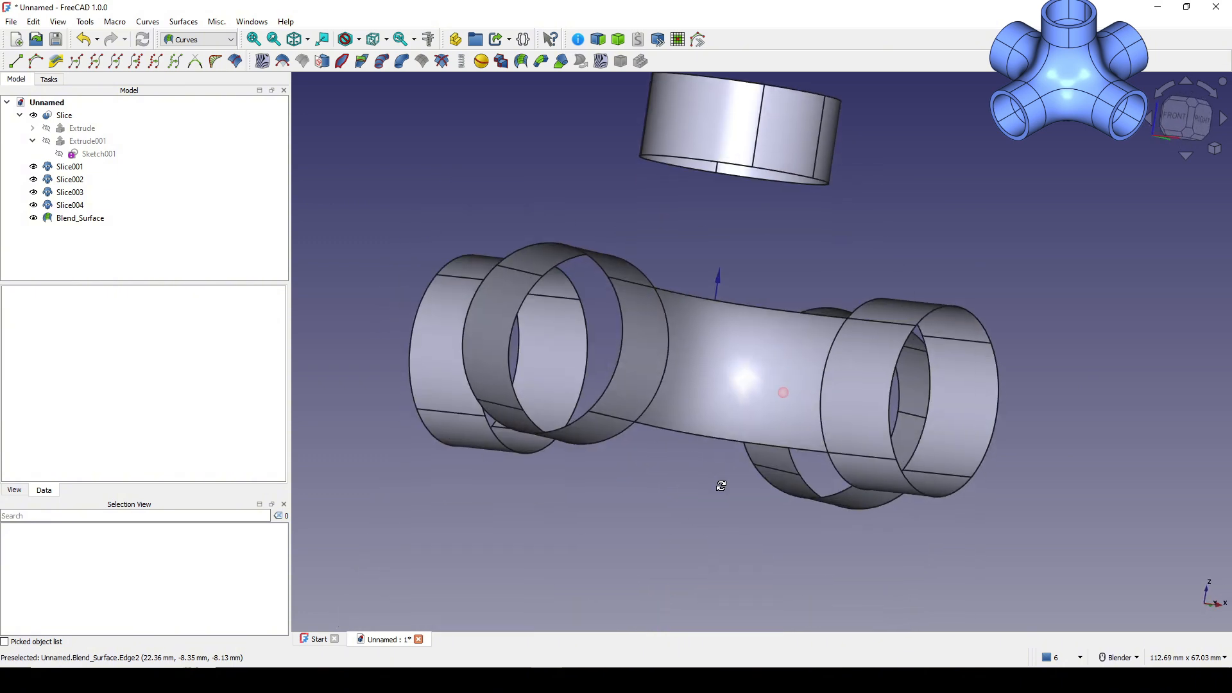
pyautogui.press('0')
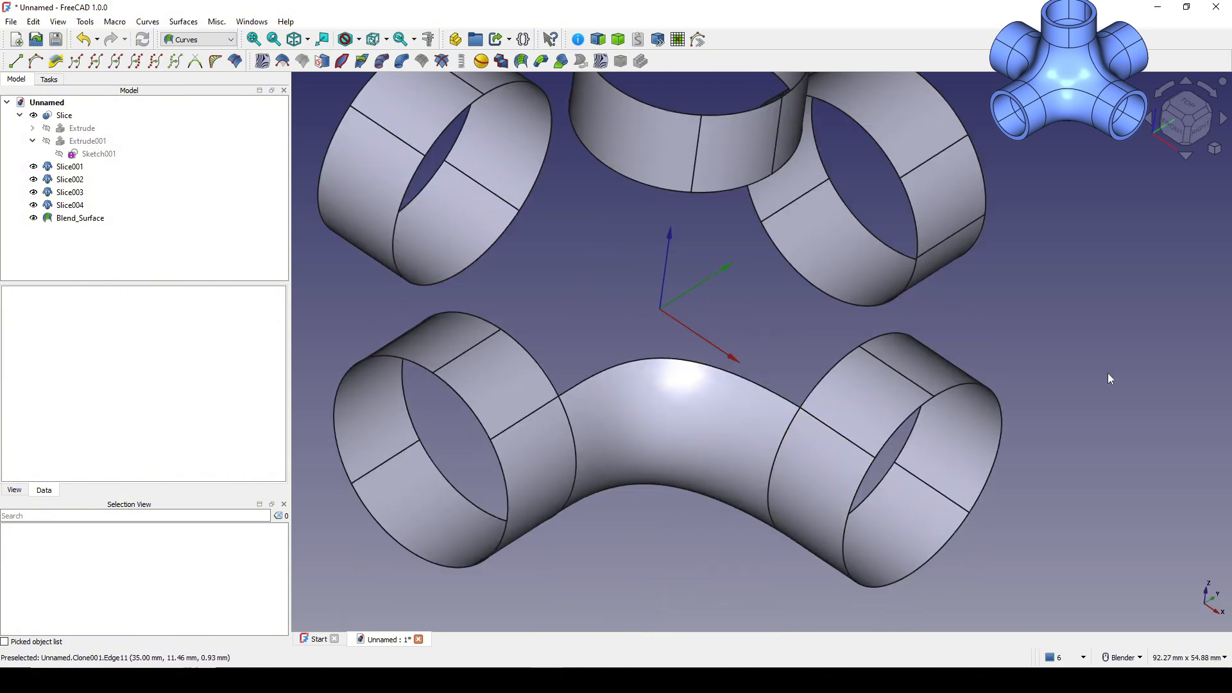
pyautogui.moveTo(765, 522); pyautogui.dragTo(909, 369, button='middle')
pyautogui.press('0')
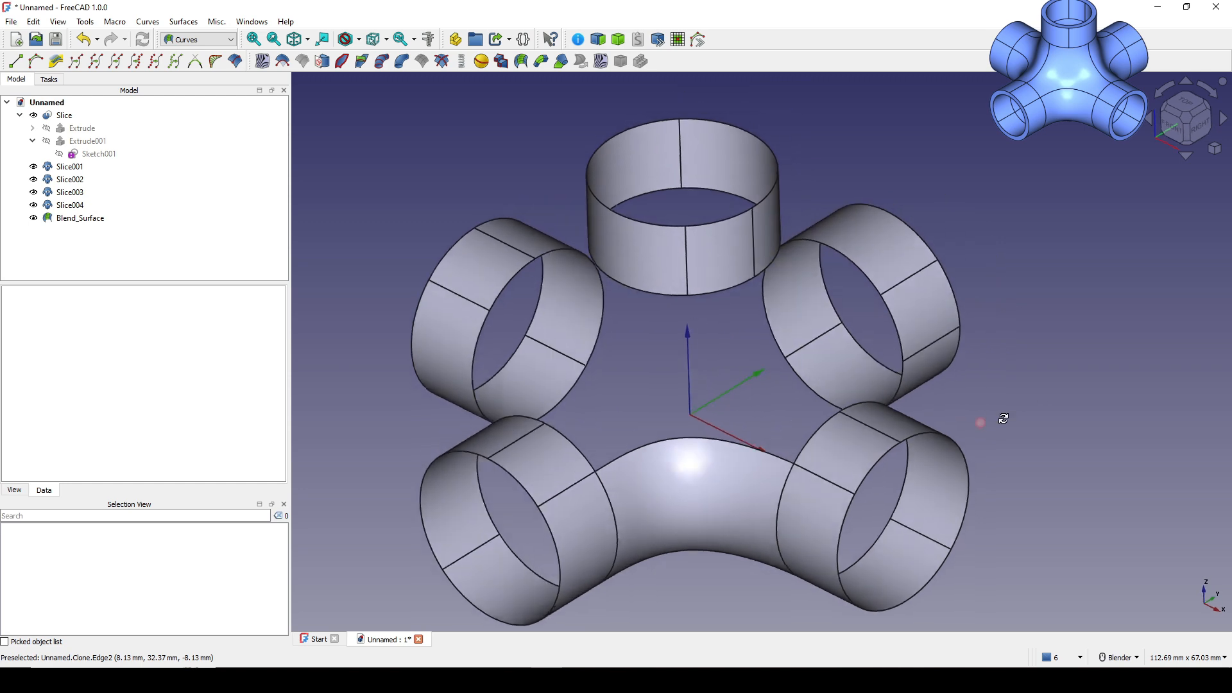
pyautogui.moveTo(648, 463); pyautogui.dragTo(645, 414, button='middle')
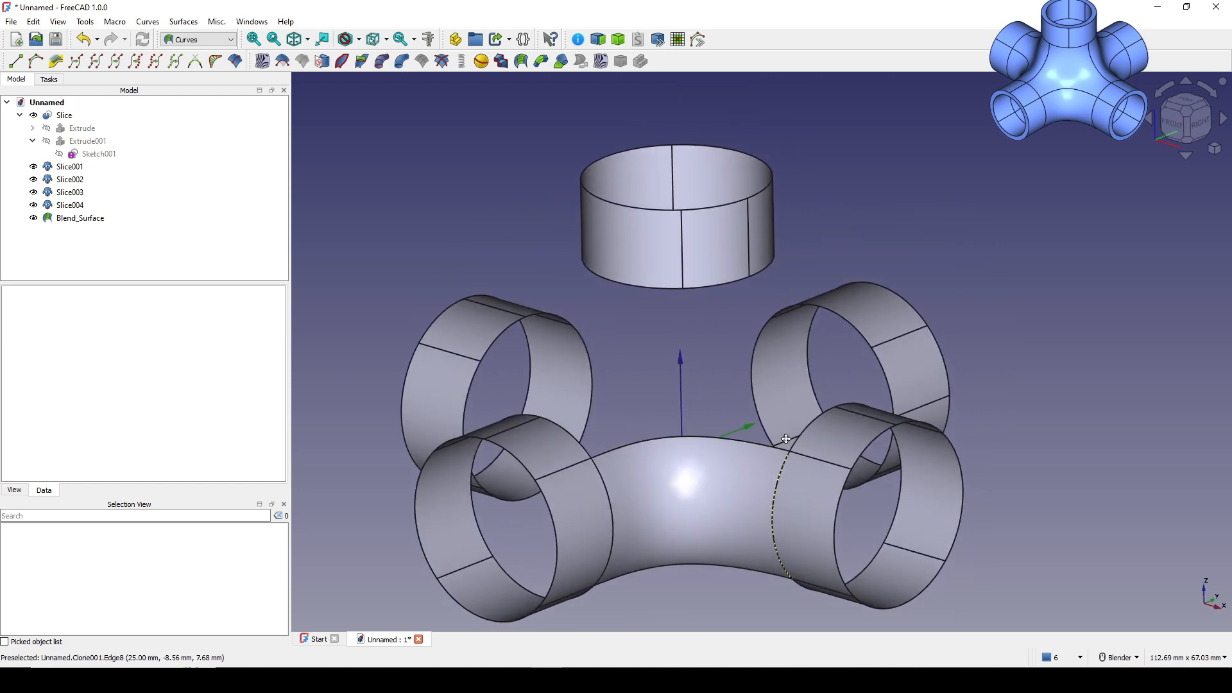
pyautogui.moveTo(783, 441); pyautogui.dragTo(809, 494, button='middle')
# Step: Create a Surface blend curve between the upper dividing edge of Slice002 and the nearest dividing edge of the upper ring (Slice)
pyautogui.click(199, 39)
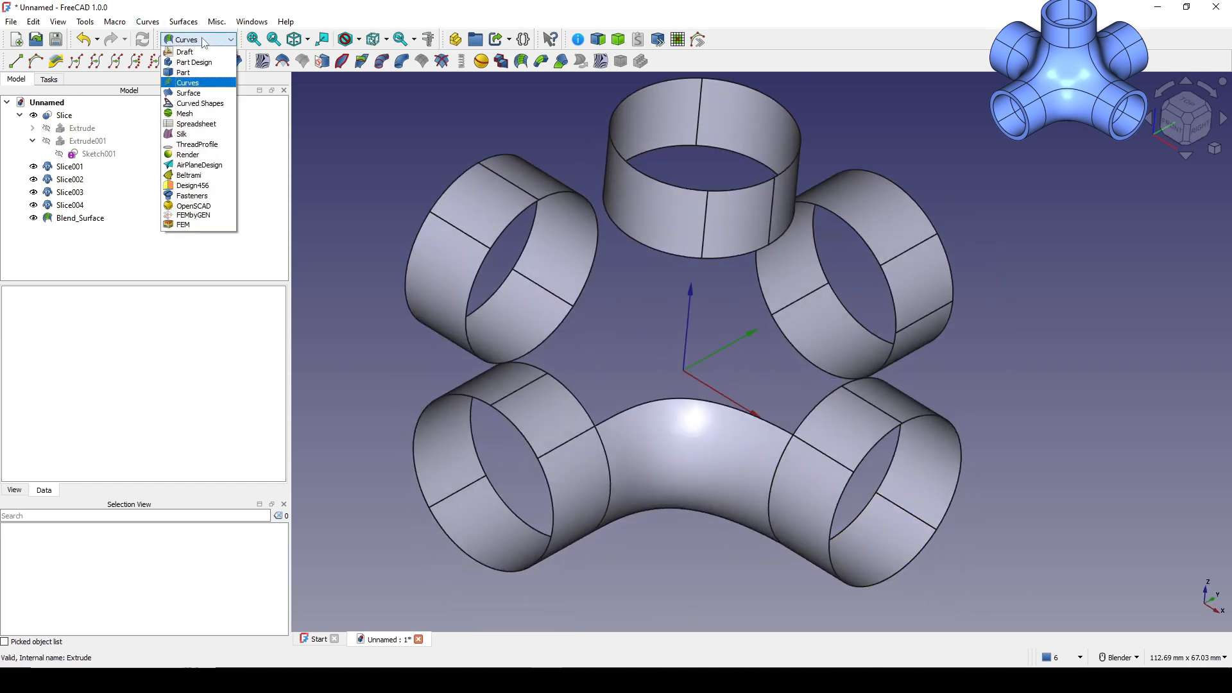
pyautogui.click(187, 90)
pyautogui.scroll(3, 745, 329)
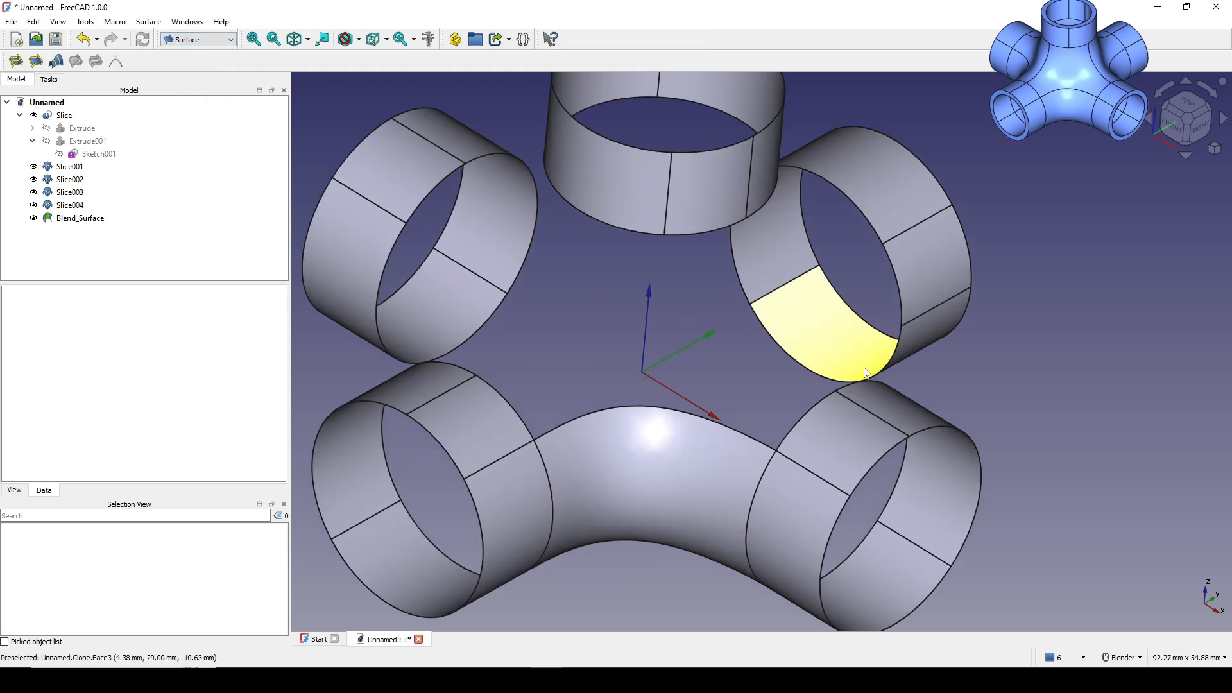
pyautogui.click(809, 420)
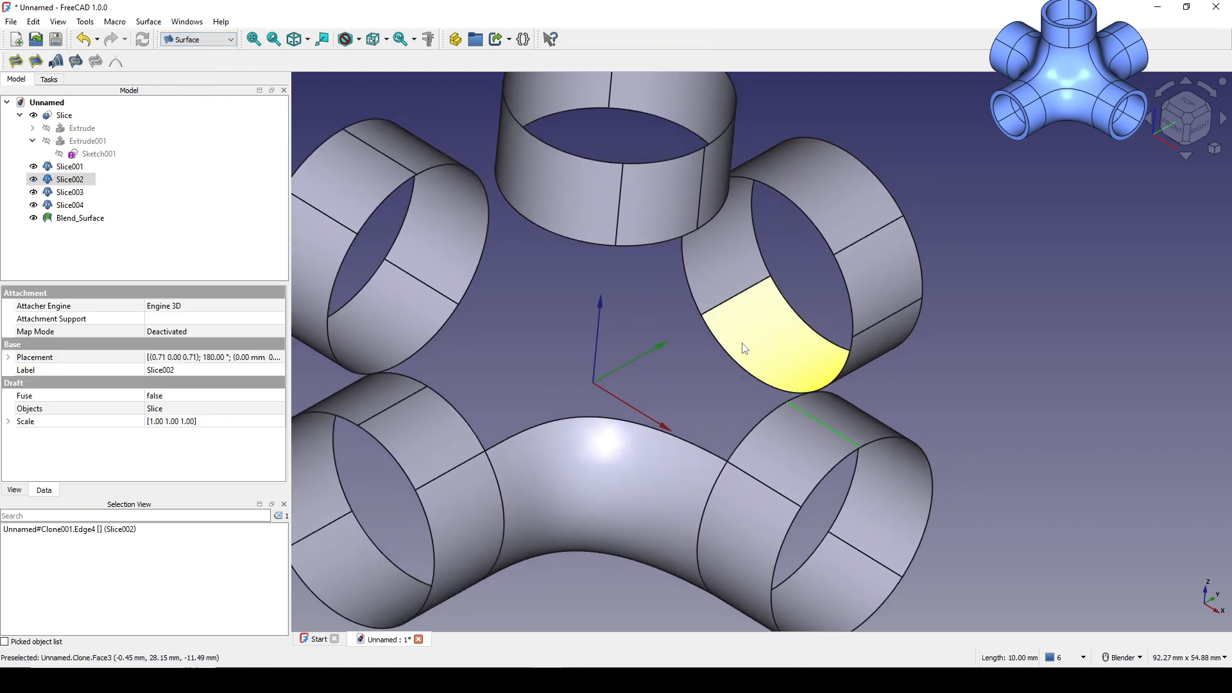
pyautogui.click(699, 215)
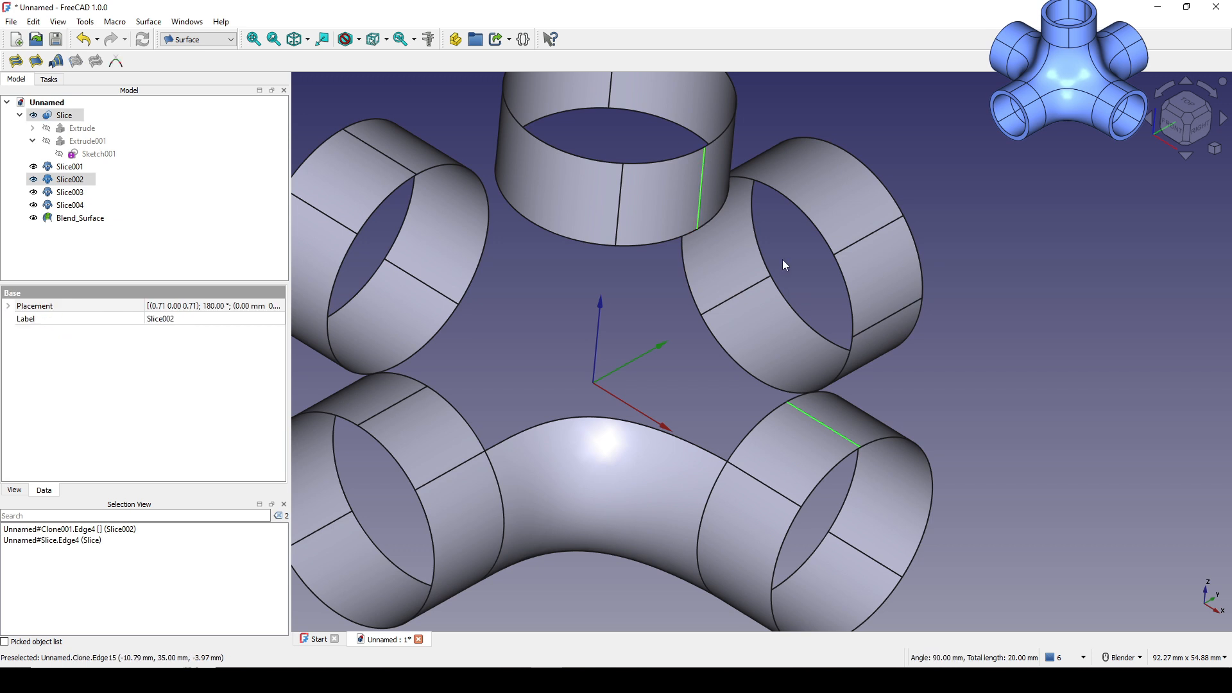
pyautogui.click(116, 62)
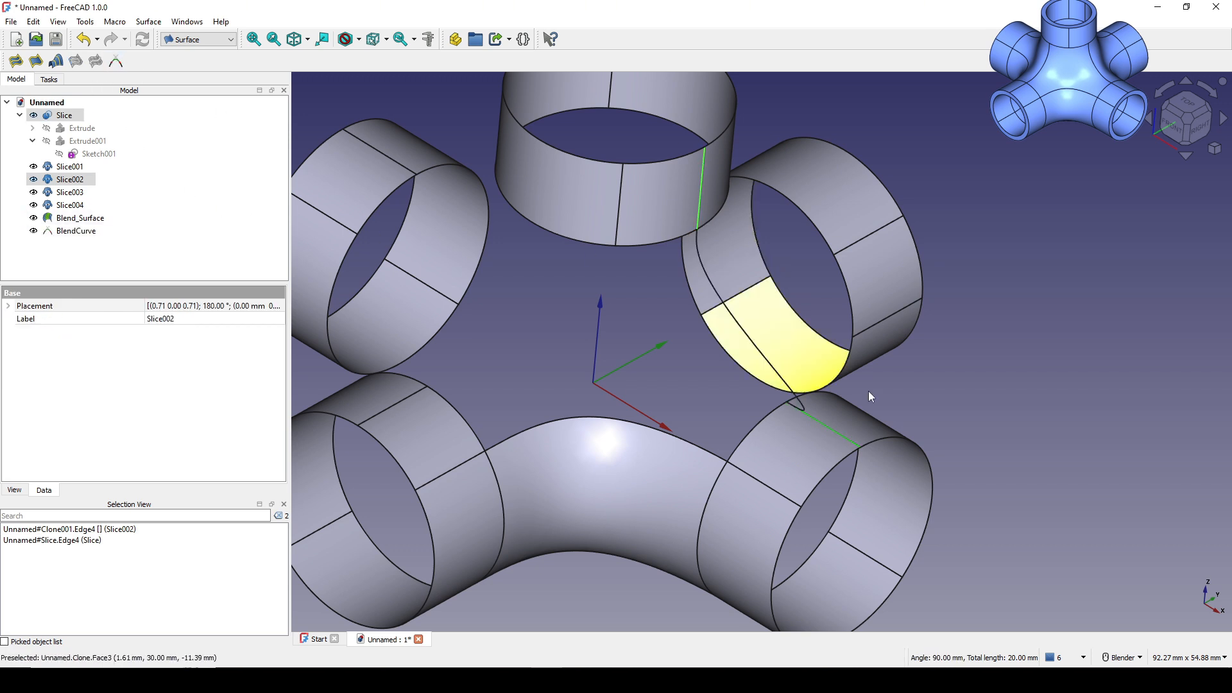
# Step: Try a Start Size and End Size of 0 on the blend curve
pyautogui.moveTo(868, 391); pyautogui.dragTo(913, 393, button='middle')
pyautogui.scroll(2, 912, 393)
pyautogui.click(75, 232)
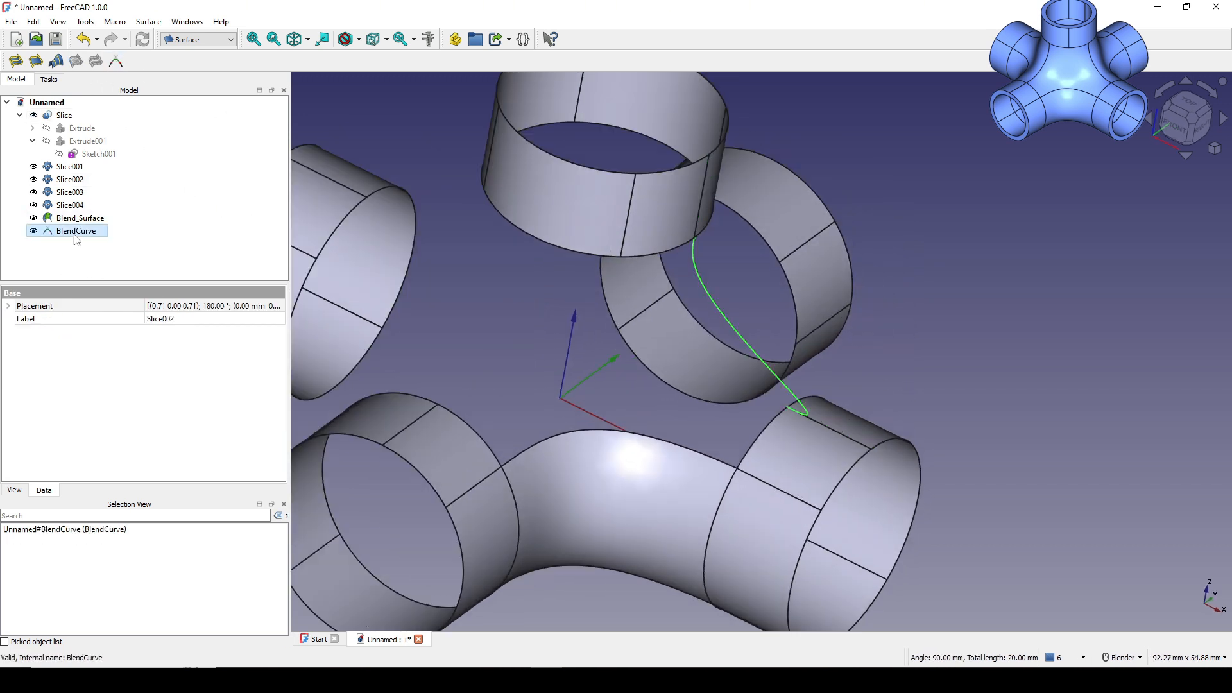
pyautogui.click(48, 384)
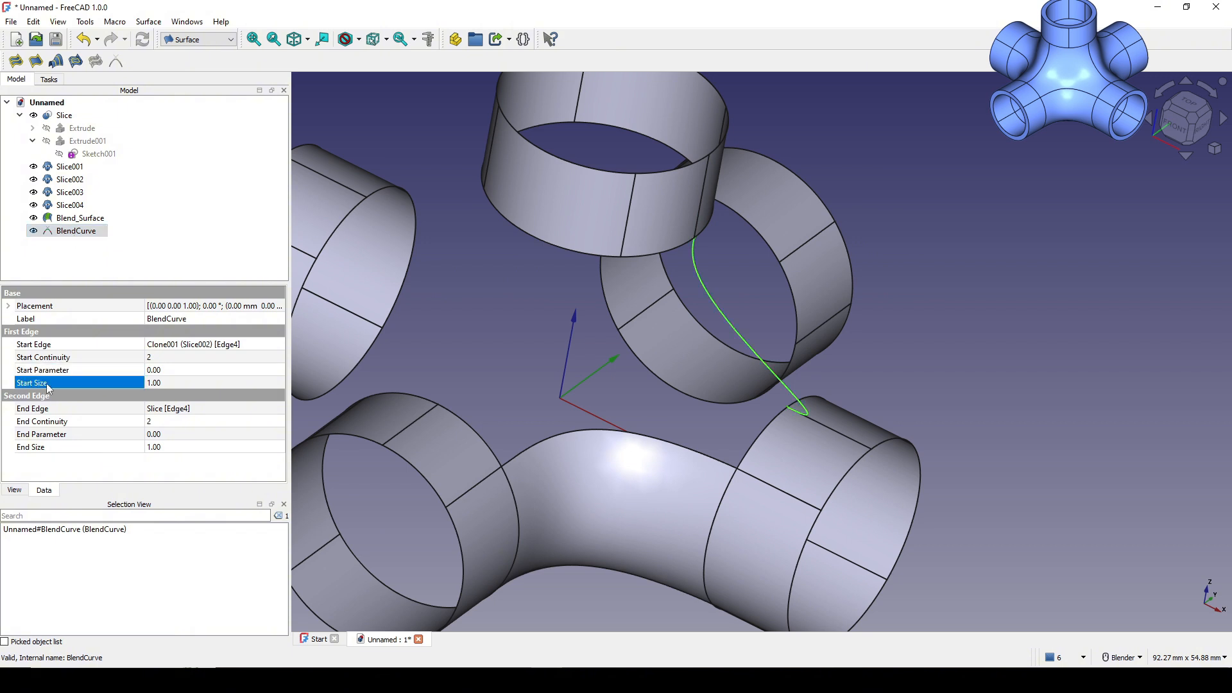
pyautogui.click(180, 383)
pyautogui.write('0')
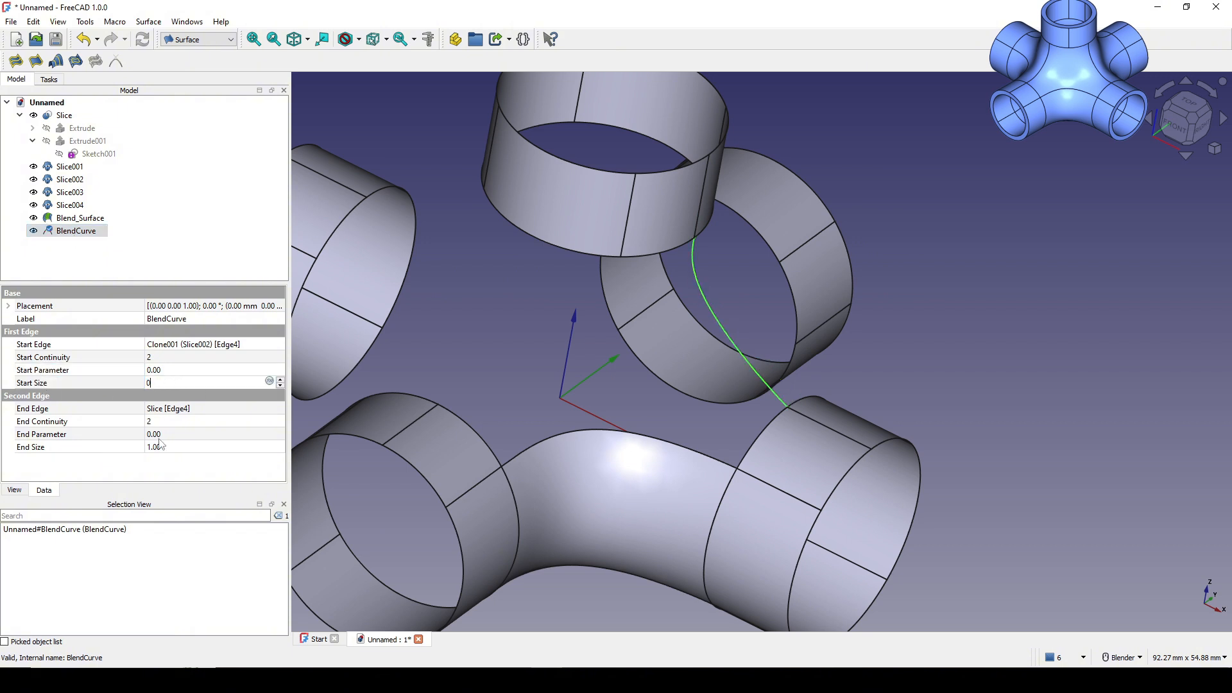
pyautogui.click(164, 447)
pyautogui.write('0')
pyautogui.press('Return')
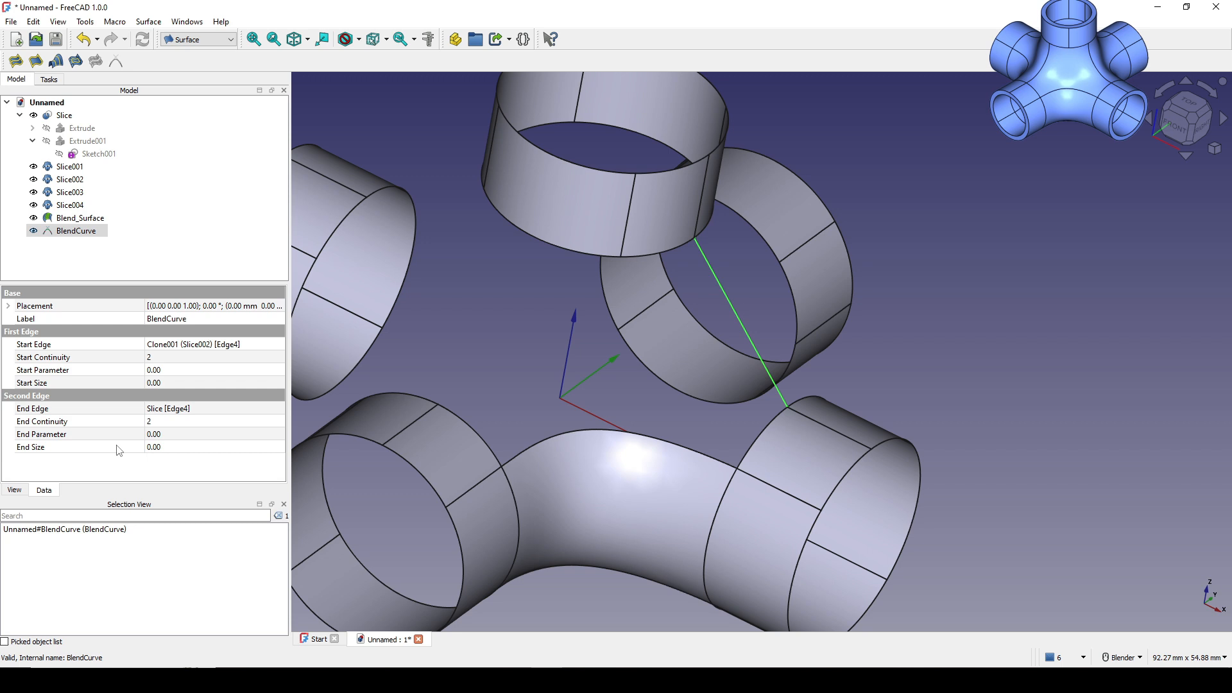
# Step: Set the blend curve's Start Size to -1 and its End Size to 1
pyautogui.click(163, 384)
pyautogui.write('1')
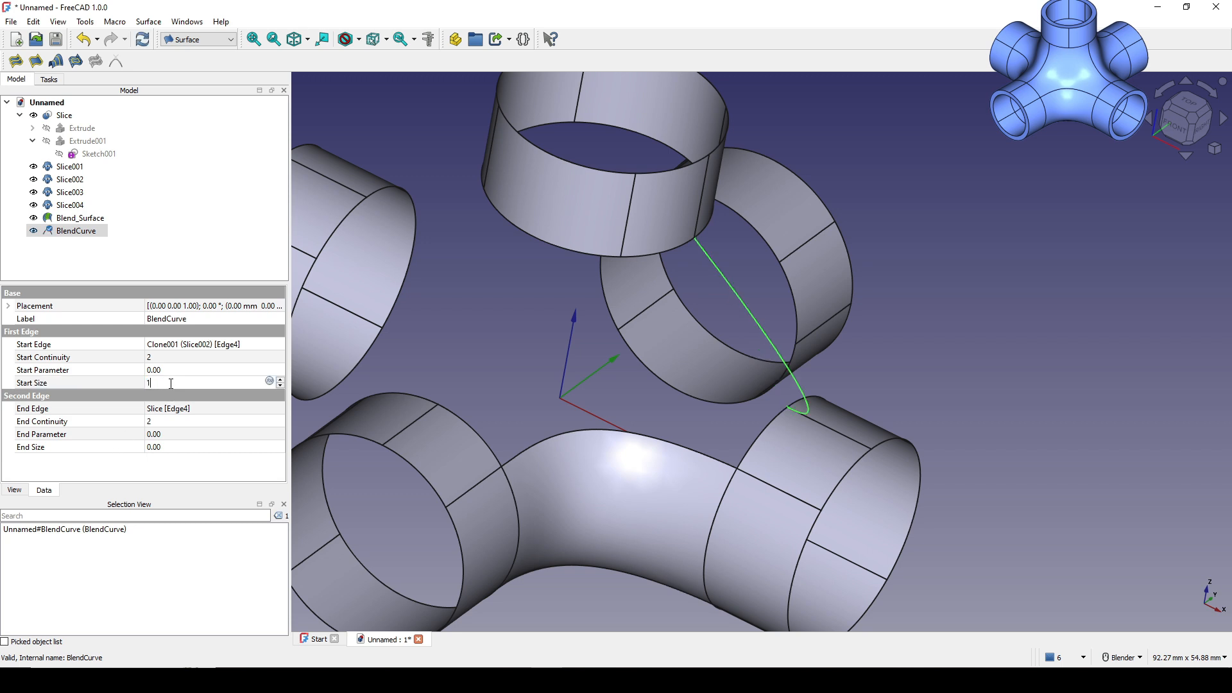
pyautogui.write('-1')
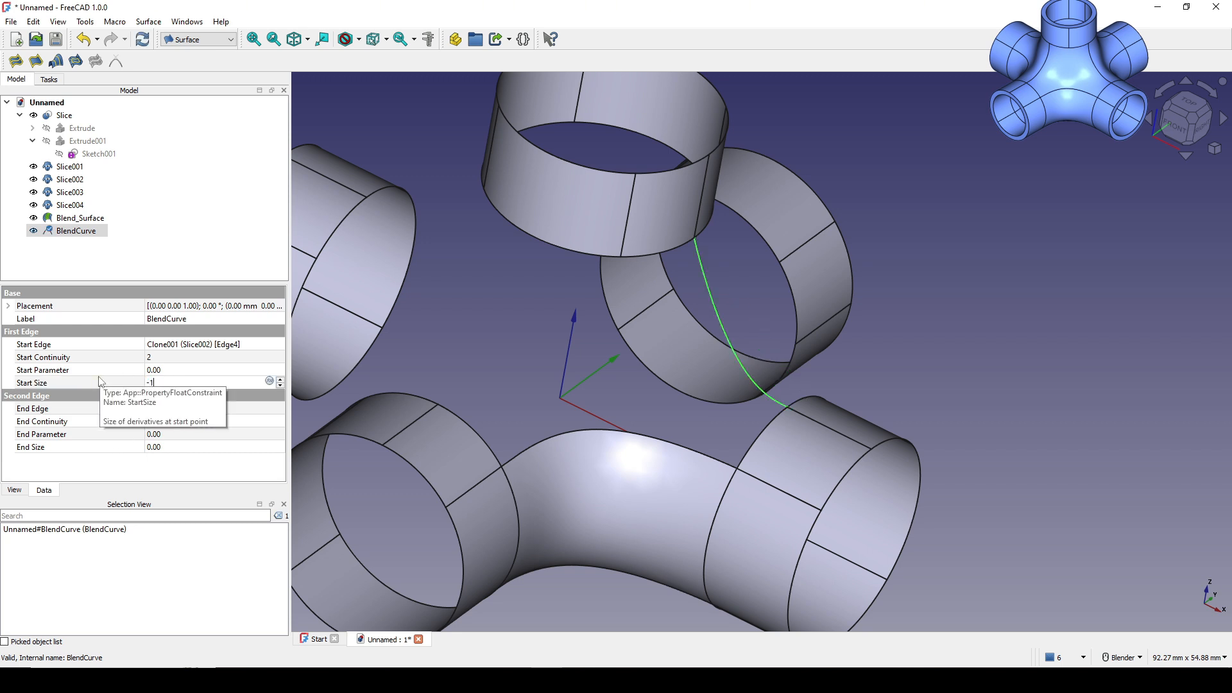
pyautogui.click(168, 448)
pyautogui.click(173, 449)
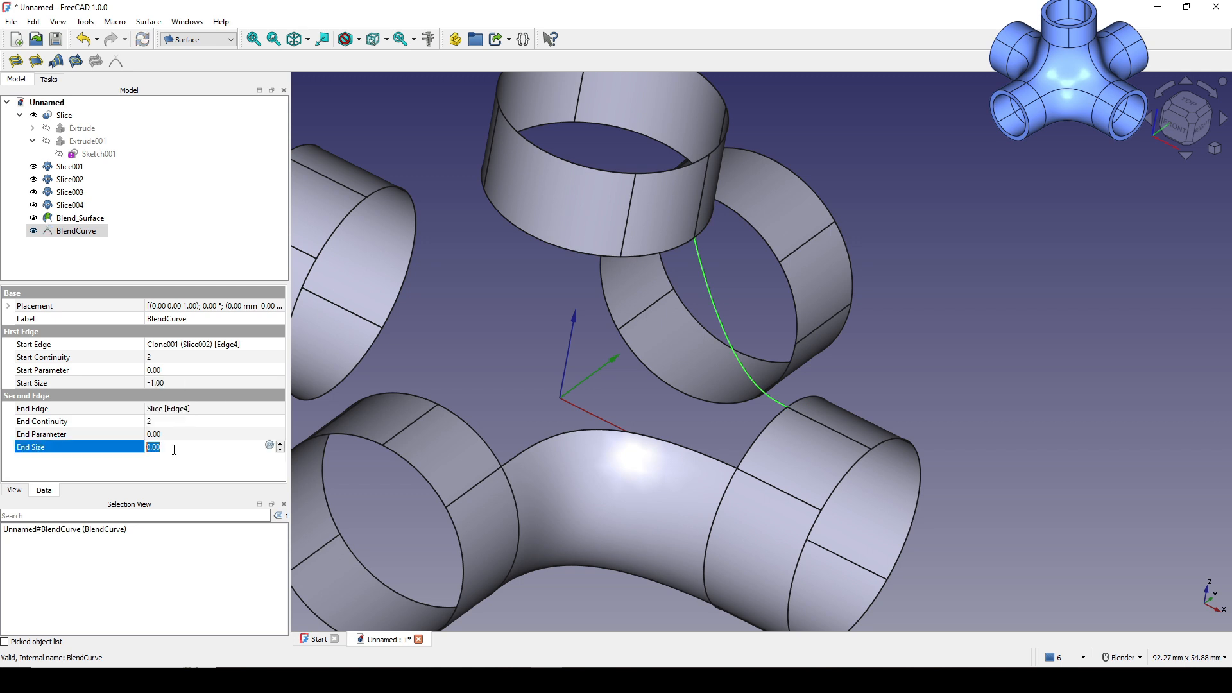
pyautogui.write('1')
pyautogui.scroll(-2, 760, 408)
pyautogui.click(915, 382)
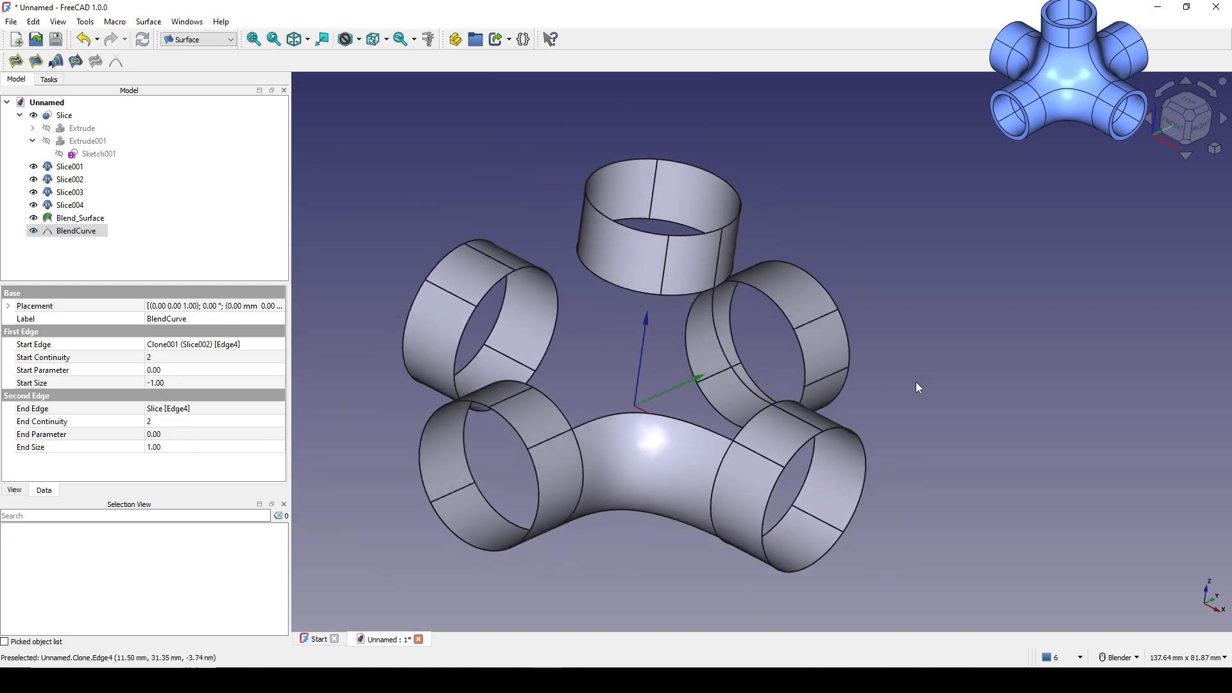
pyautogui.moveTo(846, 387); pyautogui.dragTo(820, 399, button='middle')
pyautogui.keyDown('shift'); pyautogui.moveTo(733, 418); pyautogui.dragTo(727, 375, button='middle'); pyautogui.keyUp('shift')
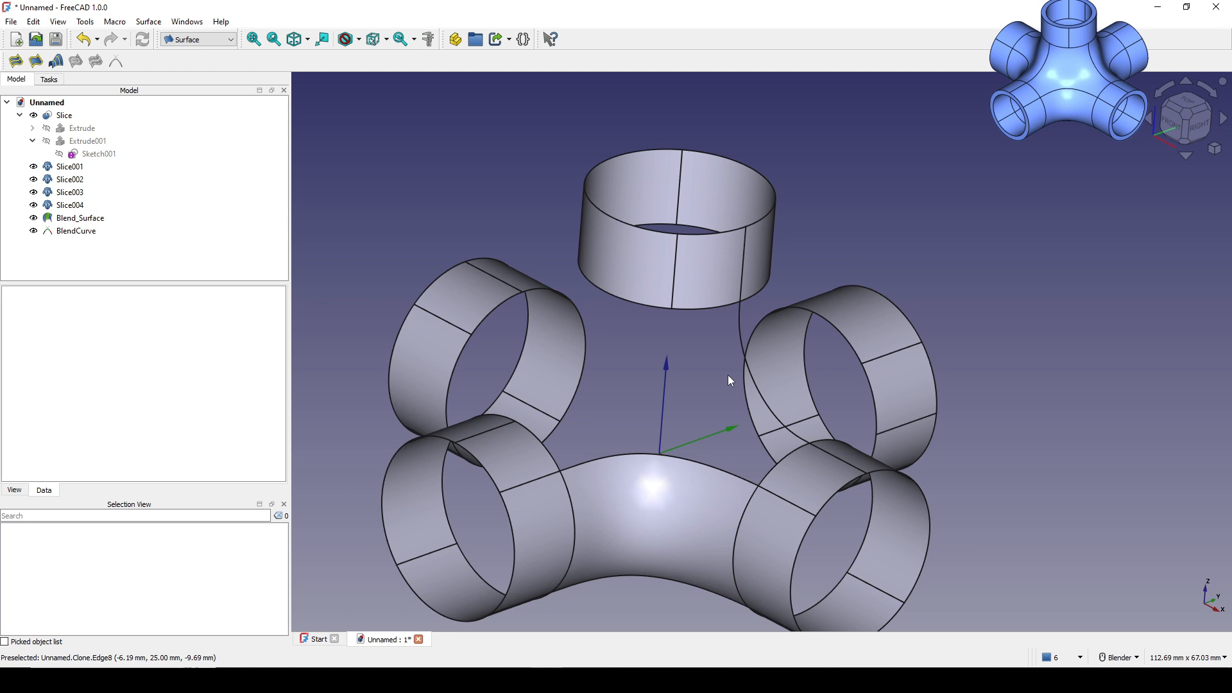
# Step: Create a Draft clone of the blend curve
pyautogui.click(741, 341)
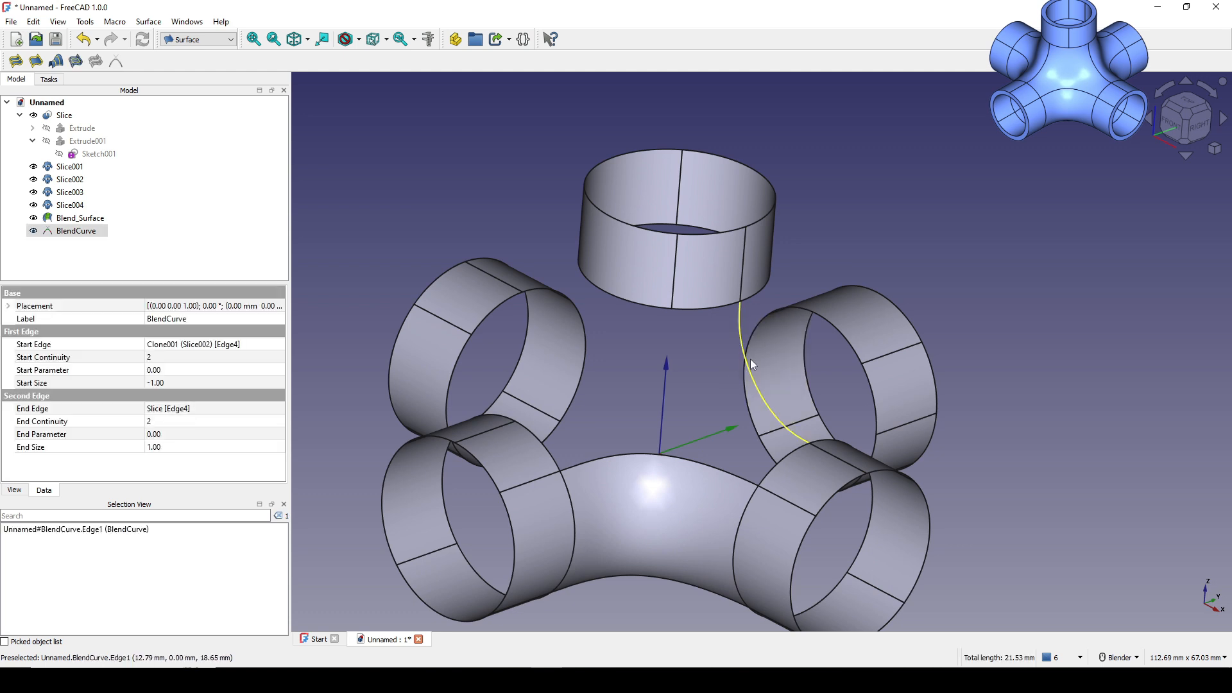
pyautogui.scroll(-1, 773, 382)
pyautogui.moveTo(777, 387); pyautogui.dragTo(796, 286, button='middle')
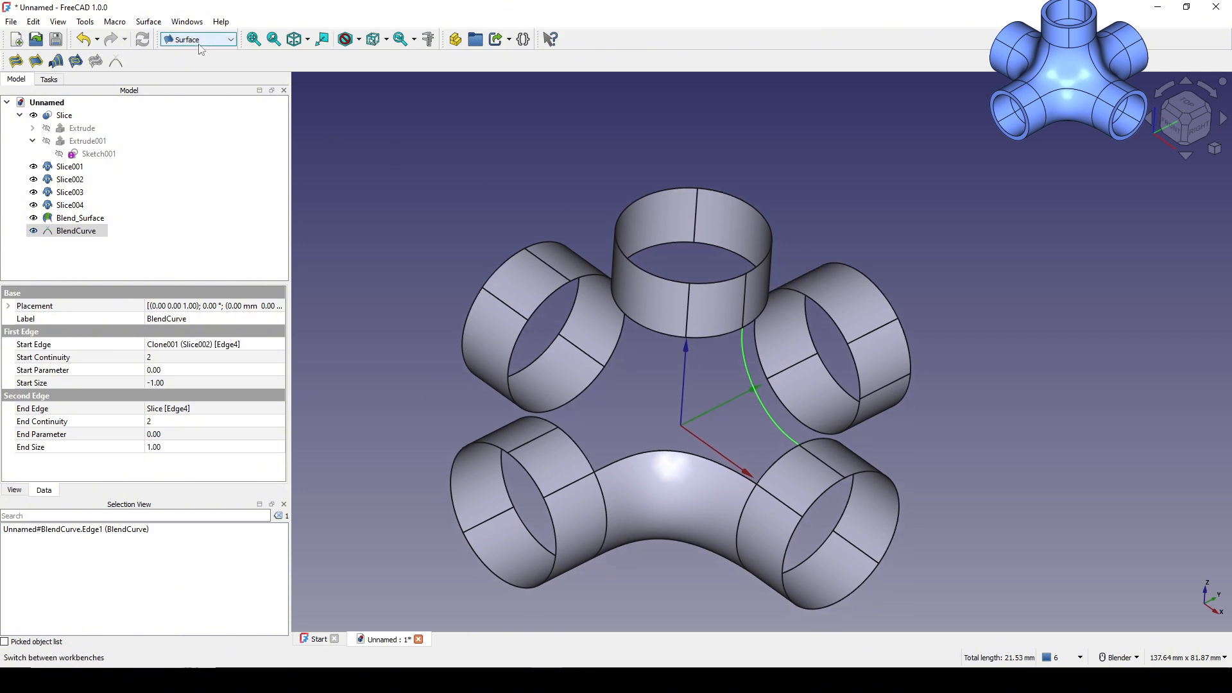
pyautogui.click(199, 40)
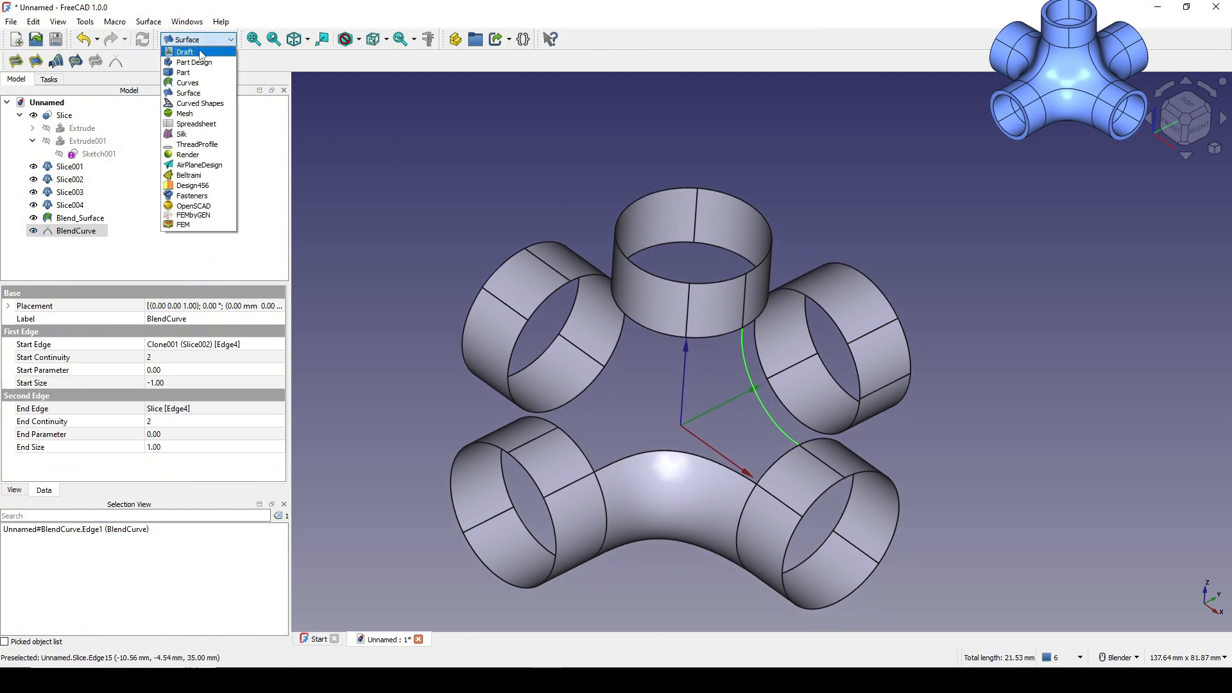
pyautogui.click(201, 54)
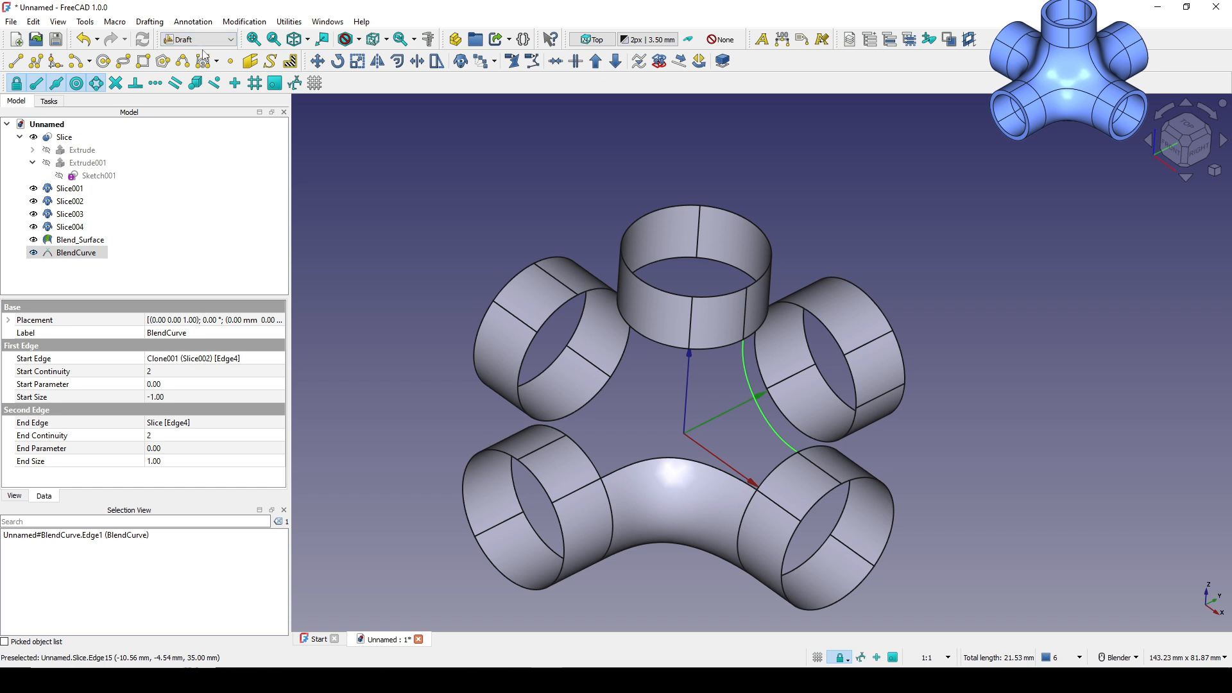
pyautogui.click(460, 61)
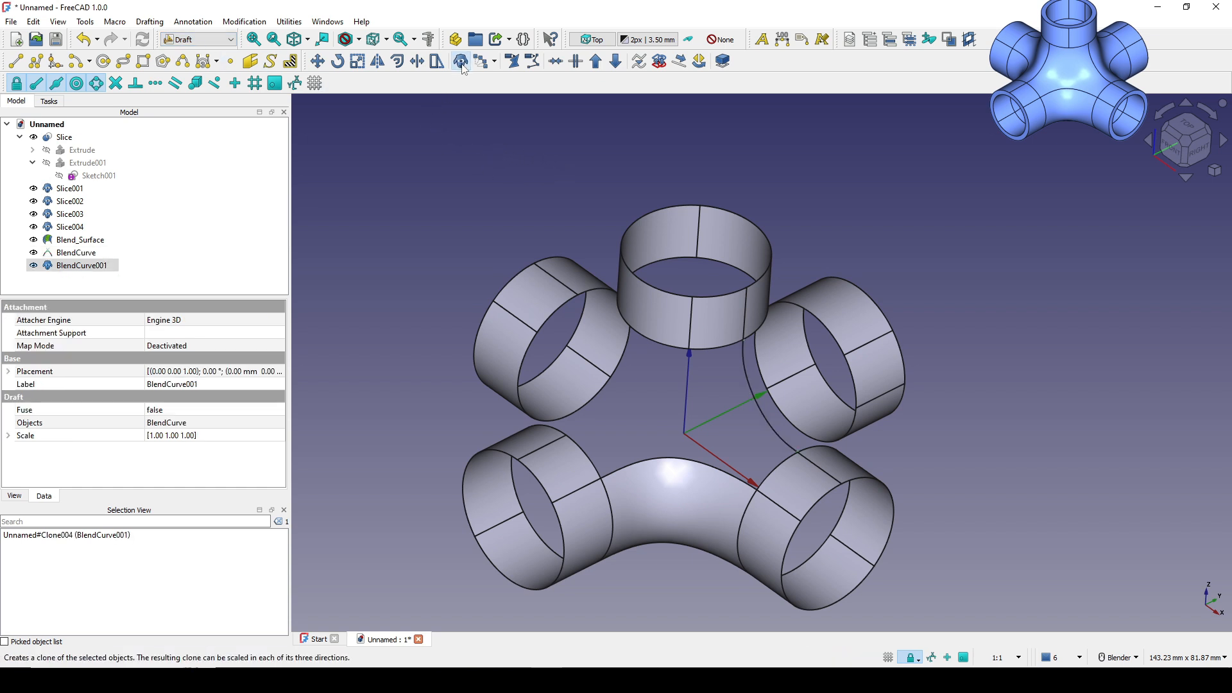
# Step: Rotate the cloned blend curve -90° about the vertical axis through the origin
pyautogui.rightClick(83, 268)
pyautogui.click(188, 15)
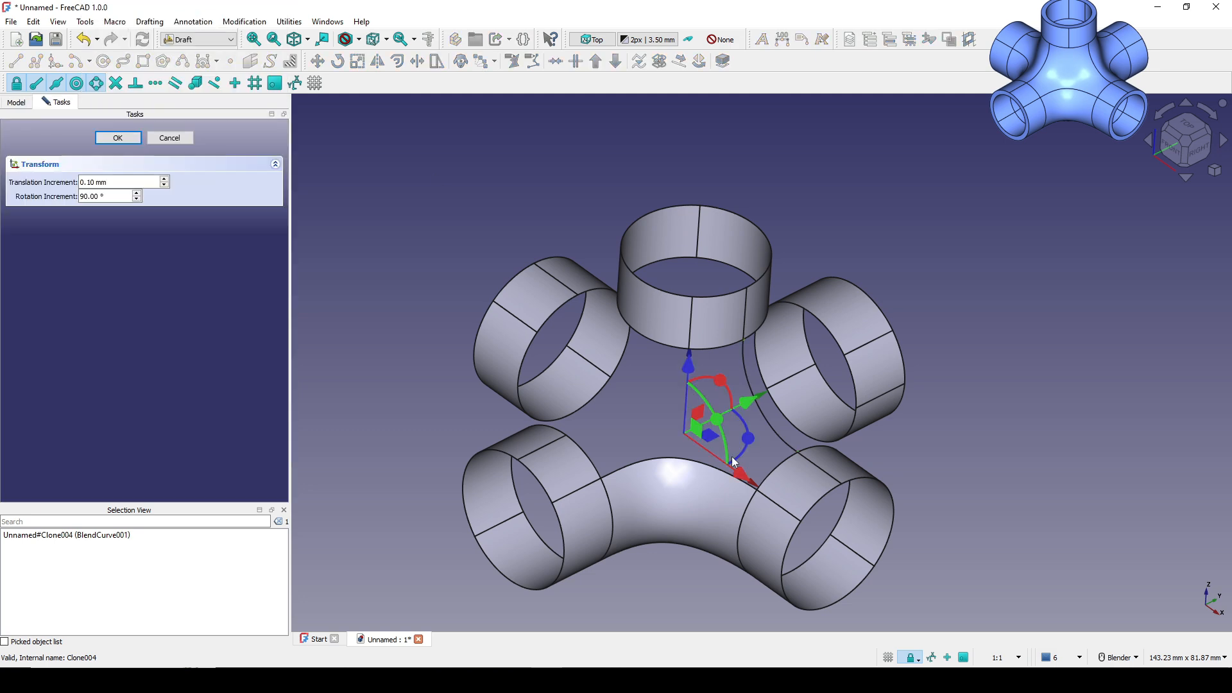
pyautogui.moveTo(756, 467)
pyautogui.mouseDown()
pyautogui.moveTo(674, 542)
pyautogui.moveTo(576, 546)
pyautogui.mouseUp()
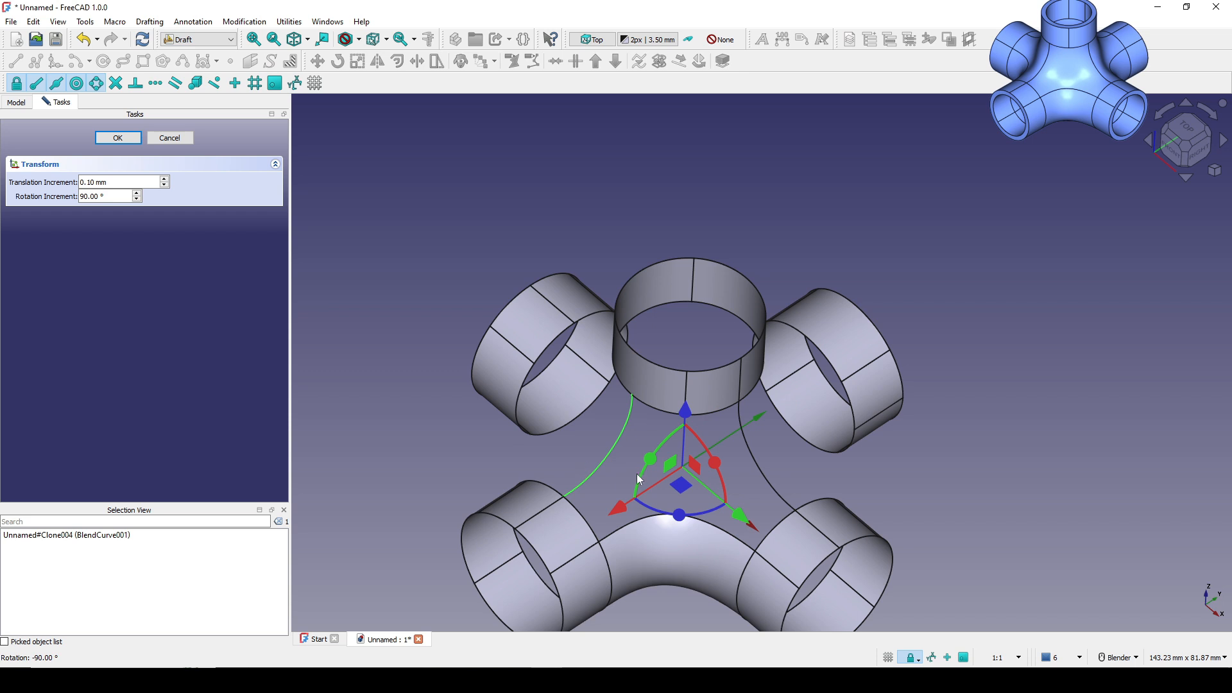
pyautogui.moveTo(637, 480); pyautogui.dragTo(645, 434, button='middle')
pyautogui.click(127, 138)
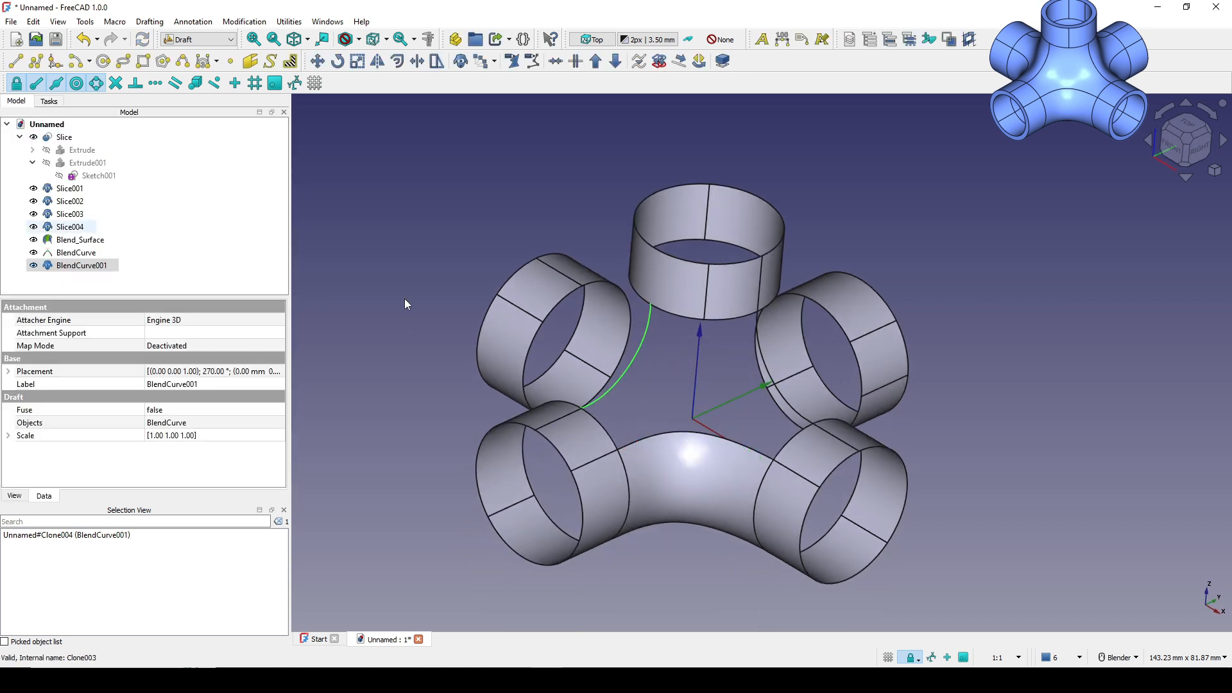
pyautogui.keyDown('shift'); pyautogui.moveTo(1035, 375); pyautogui.dragTo(1006, 382, button='middle'); pyautogui.keyUp('shift')
pyautogui.click(1006, 383)
pyautogui.moveTo(859, 396)
pyautogui.mouseDown(button='middle')
pyautogui.moveTo(860, 372)
pyautogui.moveTo(856, 382)
pyautogui.mouseUp(button='middle')
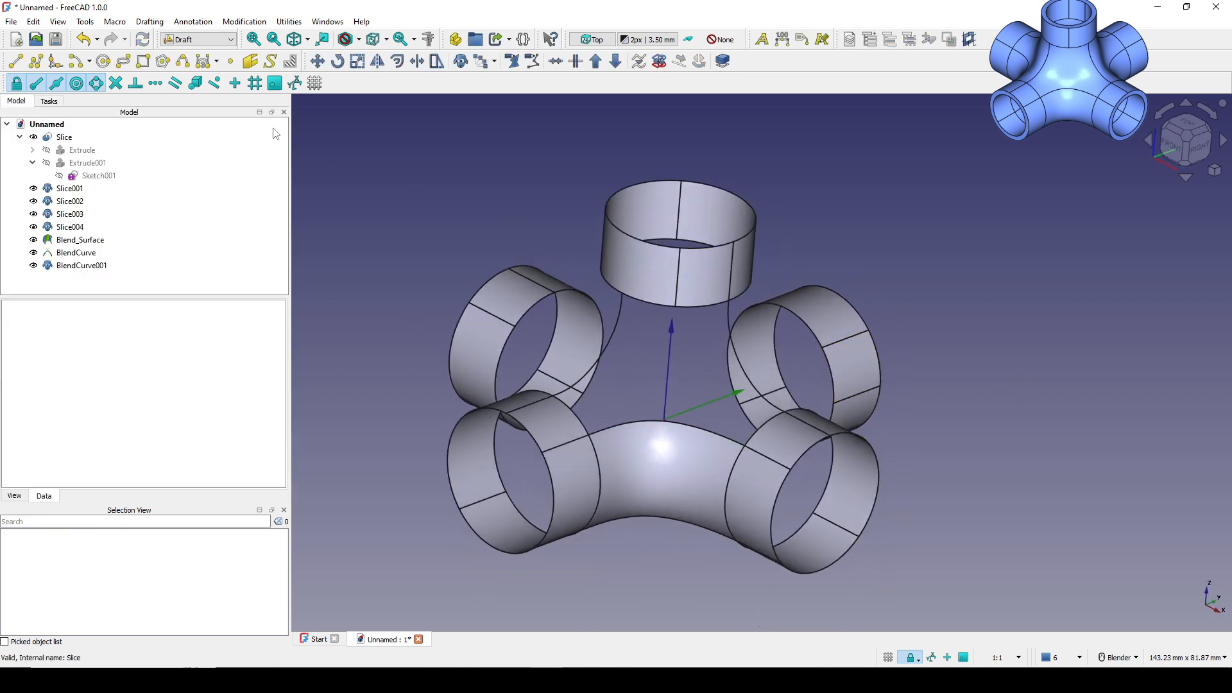
# Step: Extrude the original blend curve 10 mm in the positive Y direction with the Part workbench
pyautogui.click(209, 40)
pyautogui.click(183, 73)
pyautogui.moveTo(784, 495); pyautogui.dragTo(788, 394, button='middle')
pyautogui.click(780, 378)
pyautogui.click(15, 107)
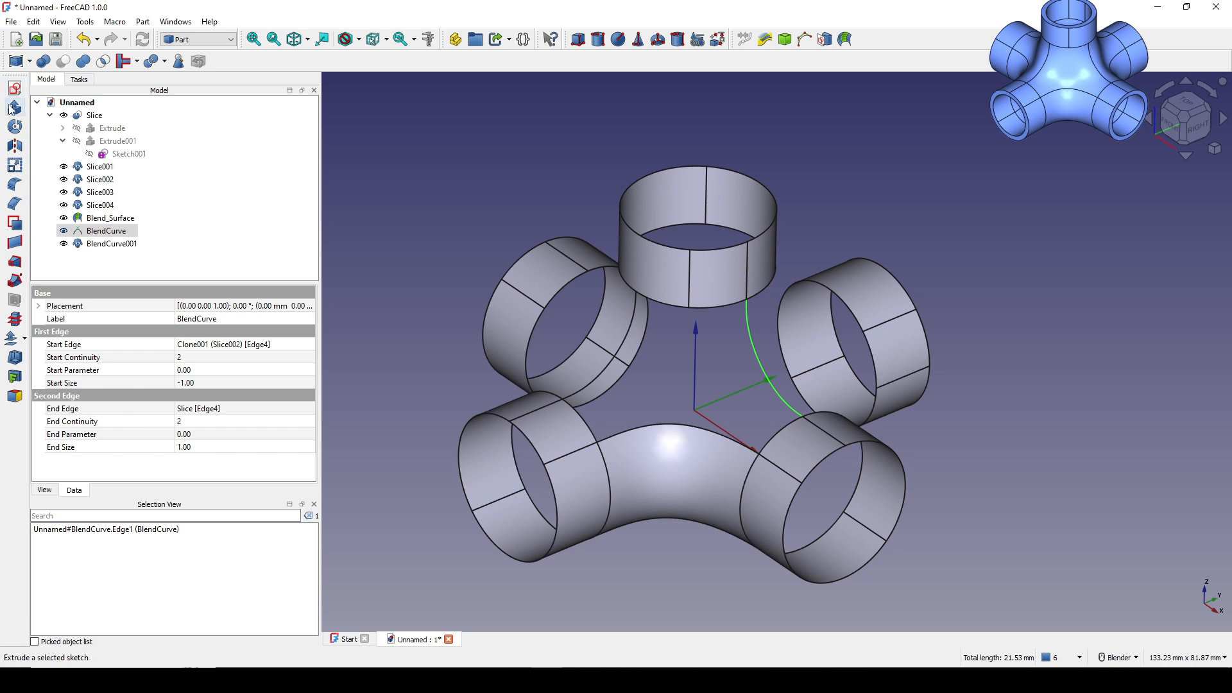
pyautogui.click(76, 261)
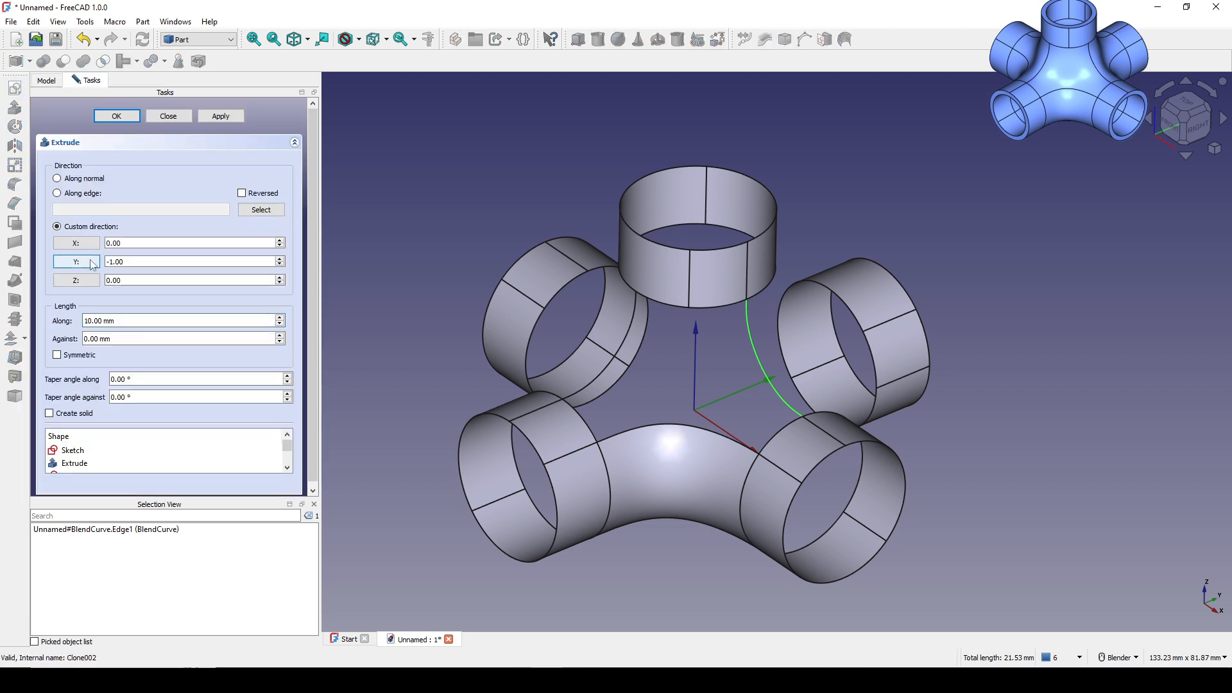
pyautogui.click(117, 115)
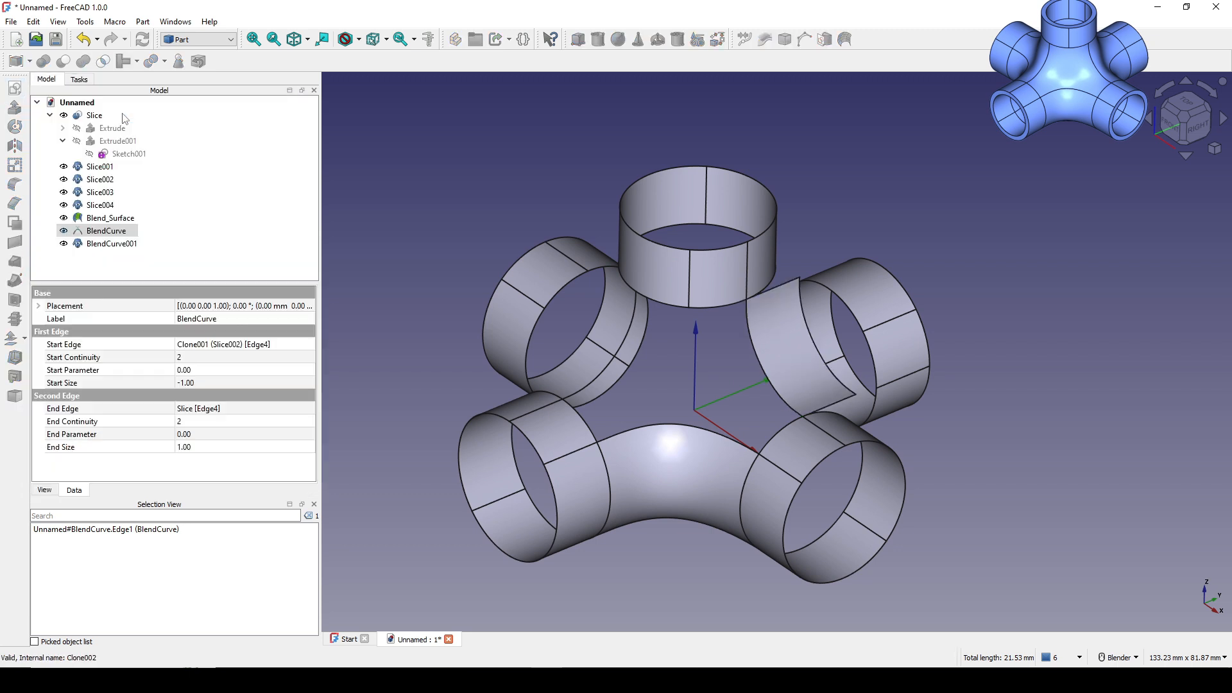
pyautogui.scroll(-2, 865, 479)
pyautogui.moveTo(866, 479); pyautogui.dragTo(882, 475, button='middle')
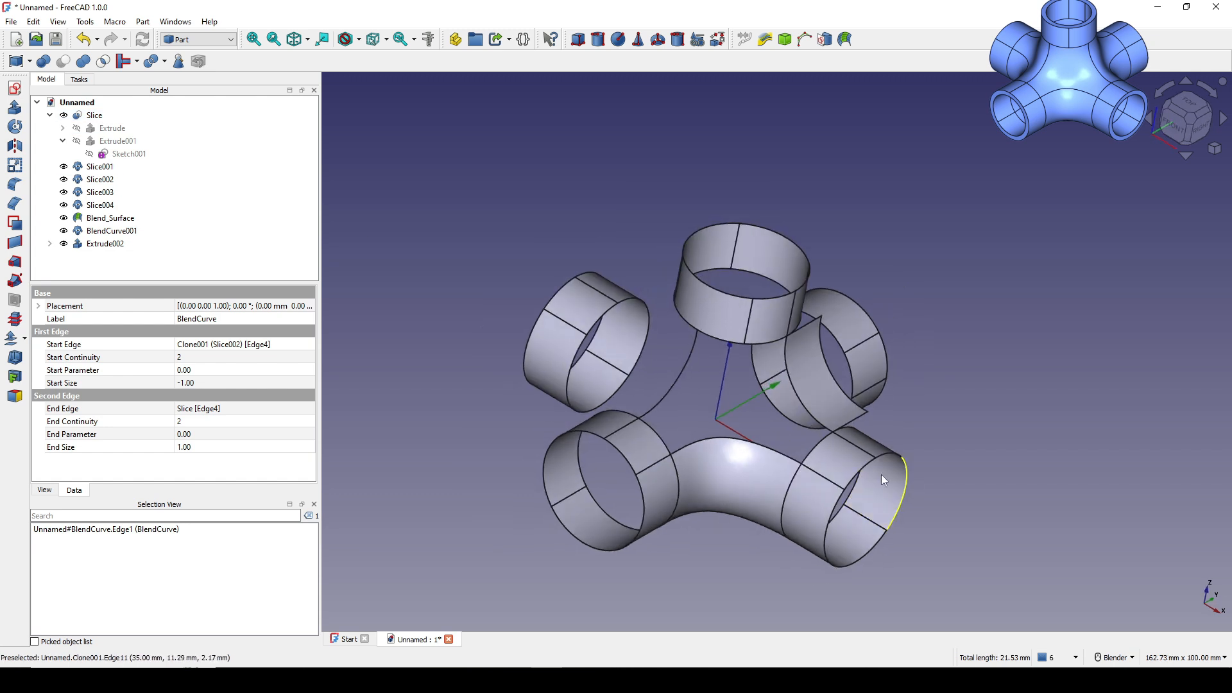
# Step: Extrude the cloned blend curve 10 mm in the custom direction X -1
pyautogui.click(668, 394)
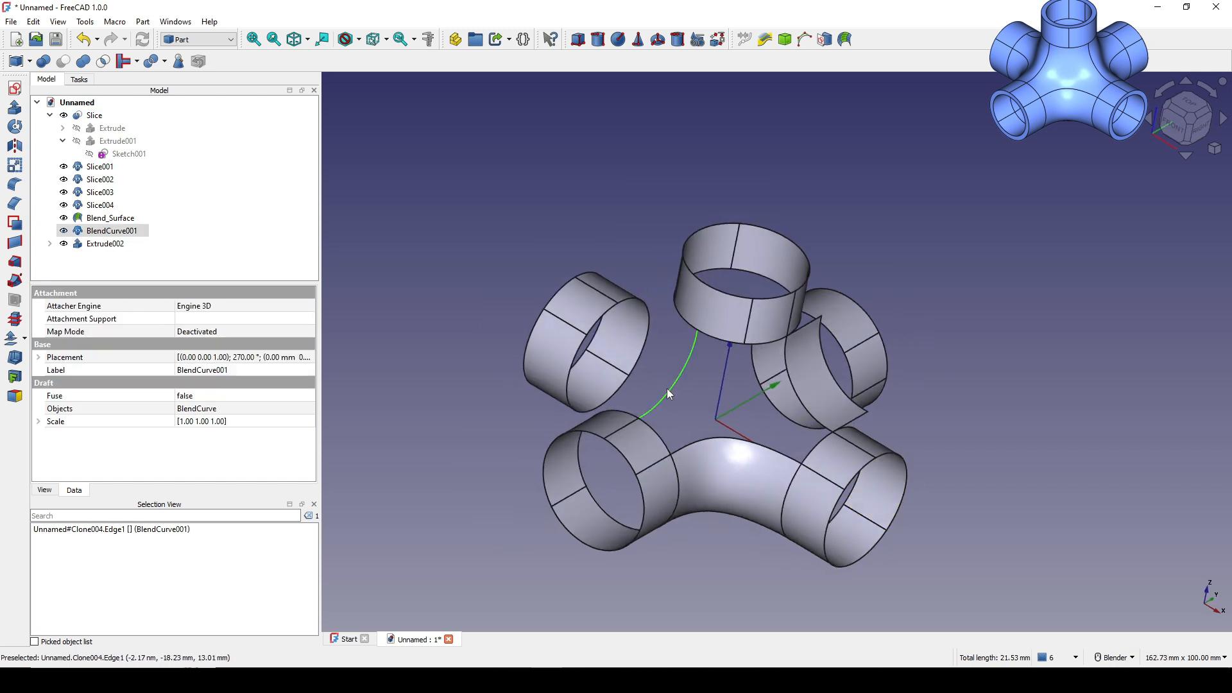
pyautogui.click(10, 112)
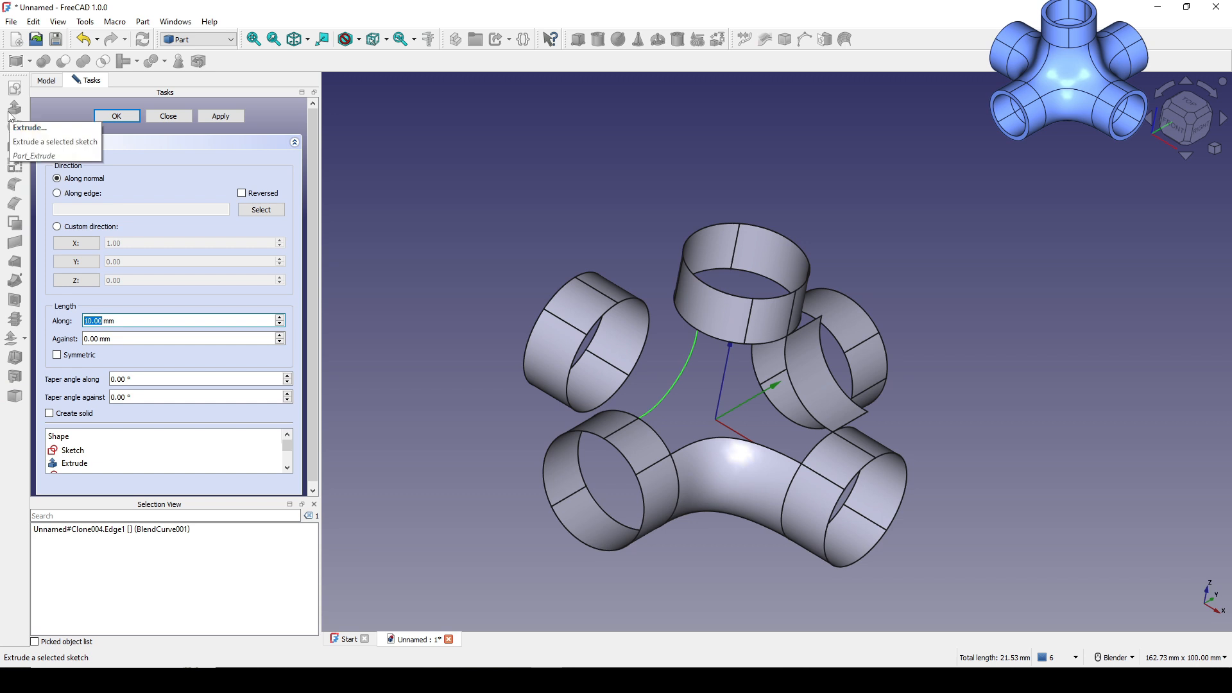
pyautogui.click(83, 249)
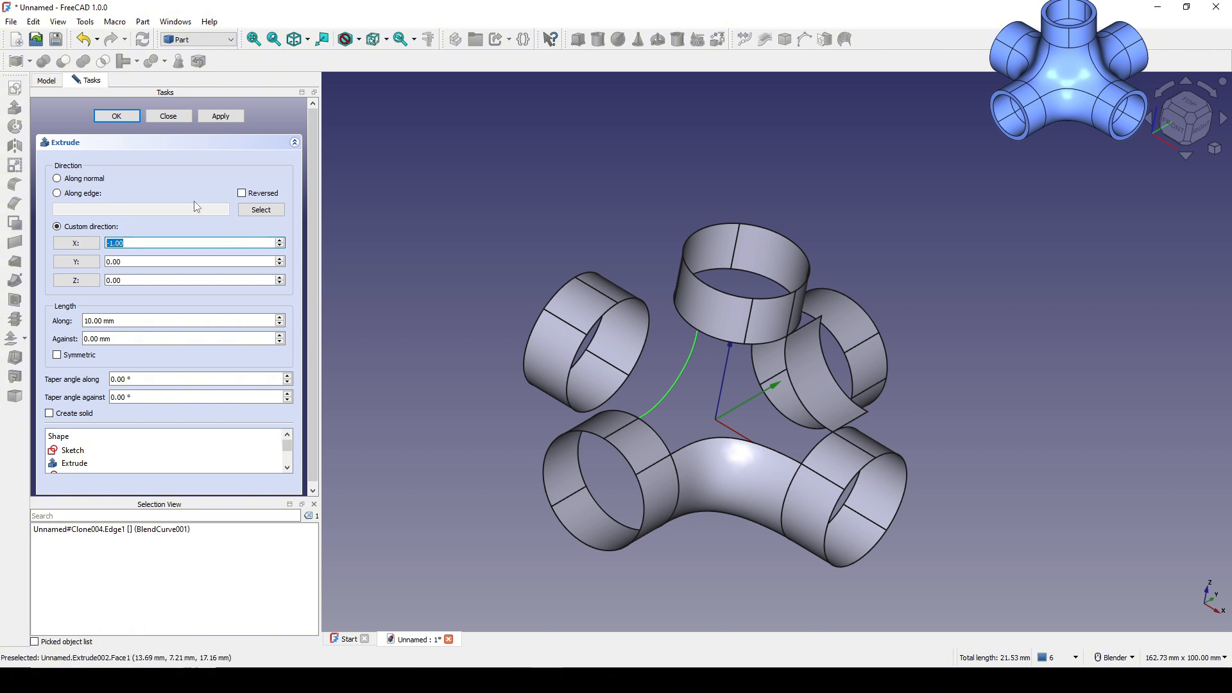
pyautogui.click(130, 116)
pyautogui.moveTo(988, 388)
pyautogui.mouseDown(button='middle')
pyautogui.moveTo(968, 368)
pyautogui.moveTo(976, 379)
pyautogui.mouseUp(button='middle')
pyautogui.scroll(1, 1006, 414)
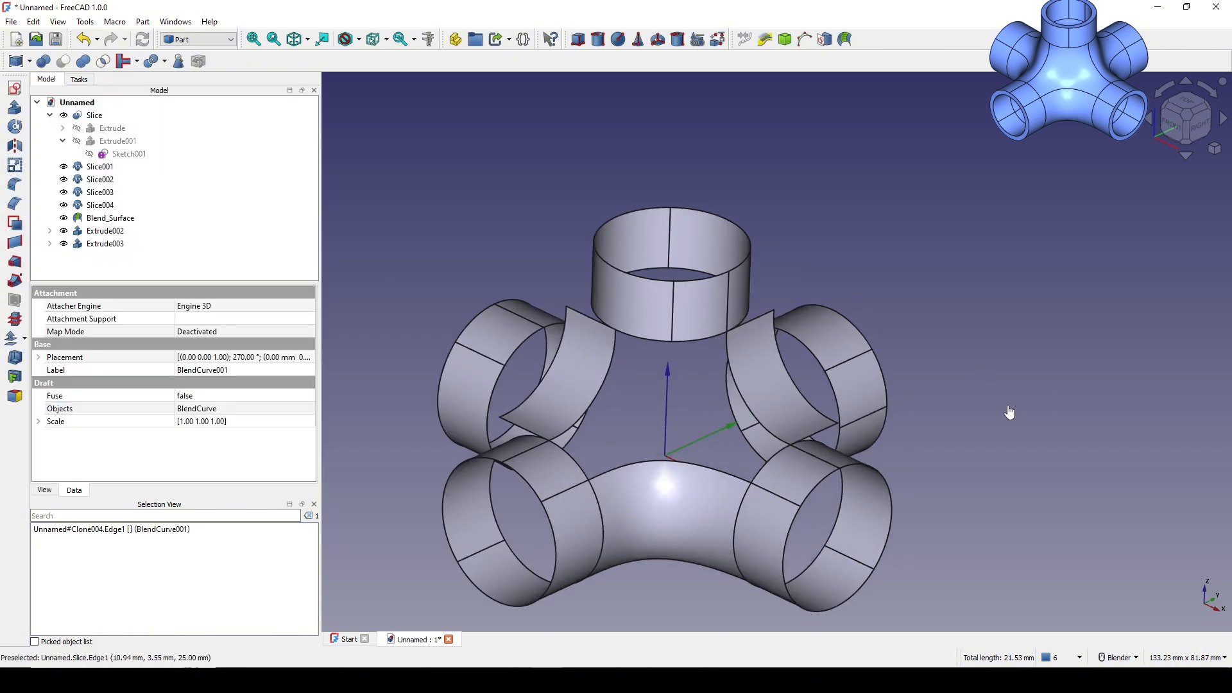
pyautogui.click(1010, 415)
# Step: Split the upper ring (Slice) with the Extrude003 surface using Slice to compound
pyautogui.moveTo(683, 476); pyautogui.dragTo(678, 467, button='middle')
pyautogui.moveTo(623, 422); pyautogui.dragTo(637, 380, button='middle')
pyautogui.scroll(2, 637, 380)
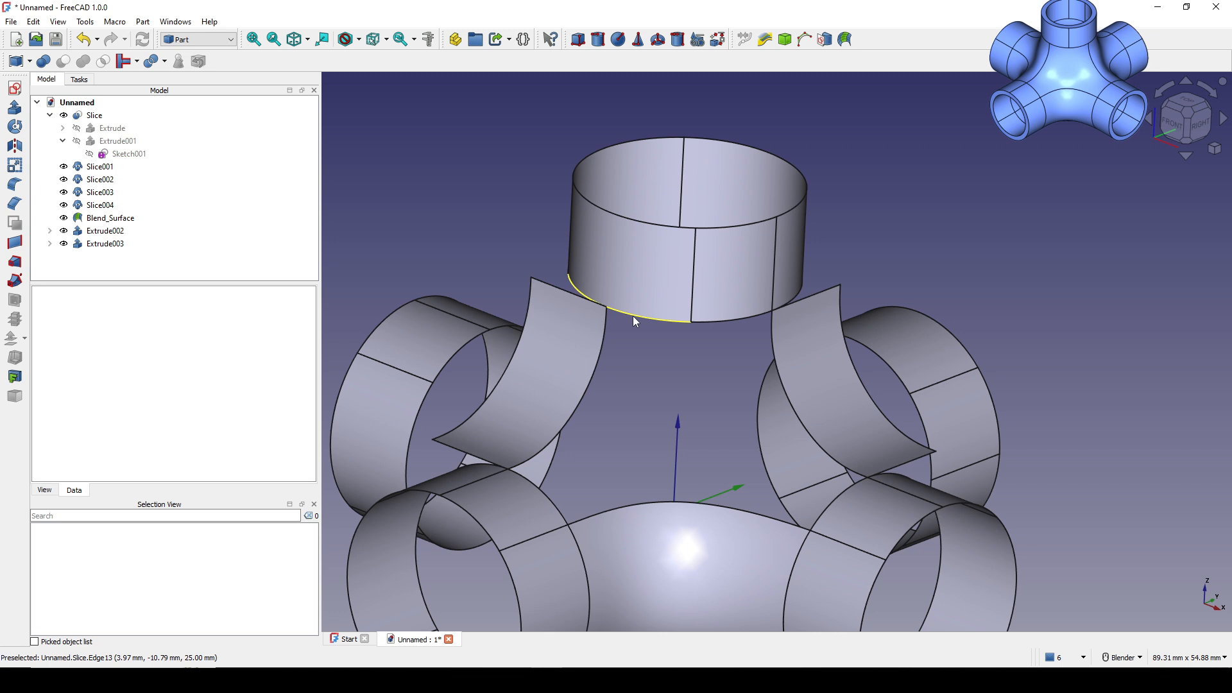
pyautogui.click(654, 282)
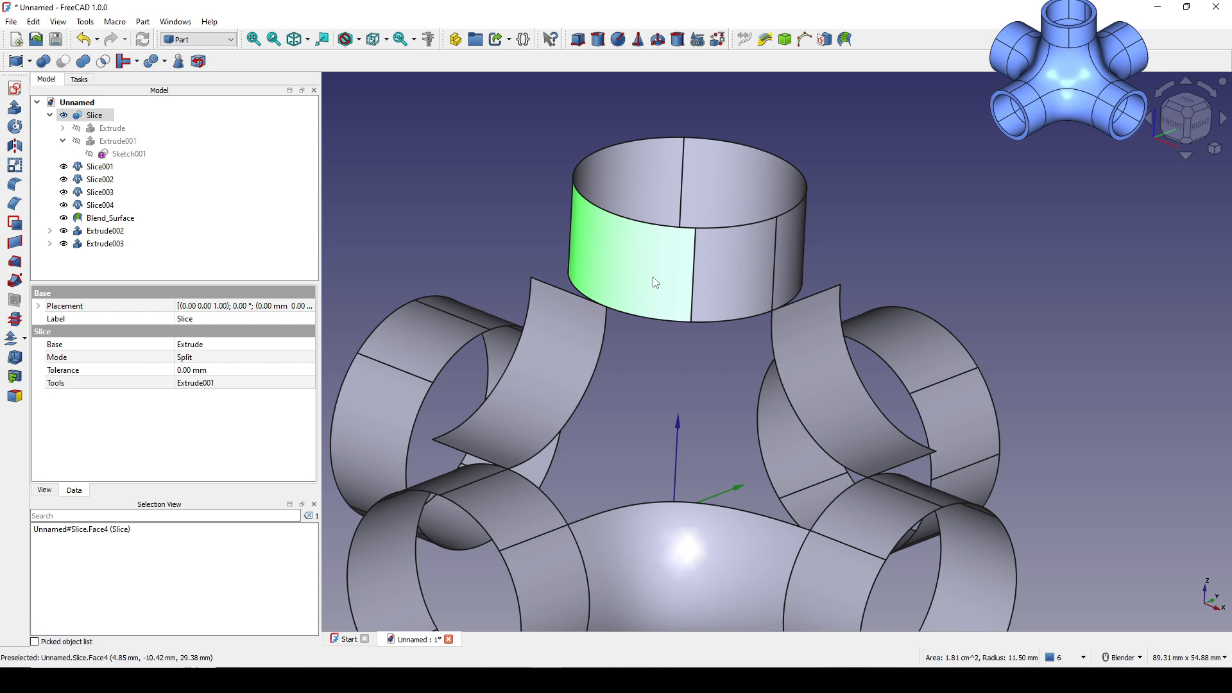
pyautogui.keyDown('ctrl'); pyautogui.click(555, 369); pyautogui.keyUp('ctrl')
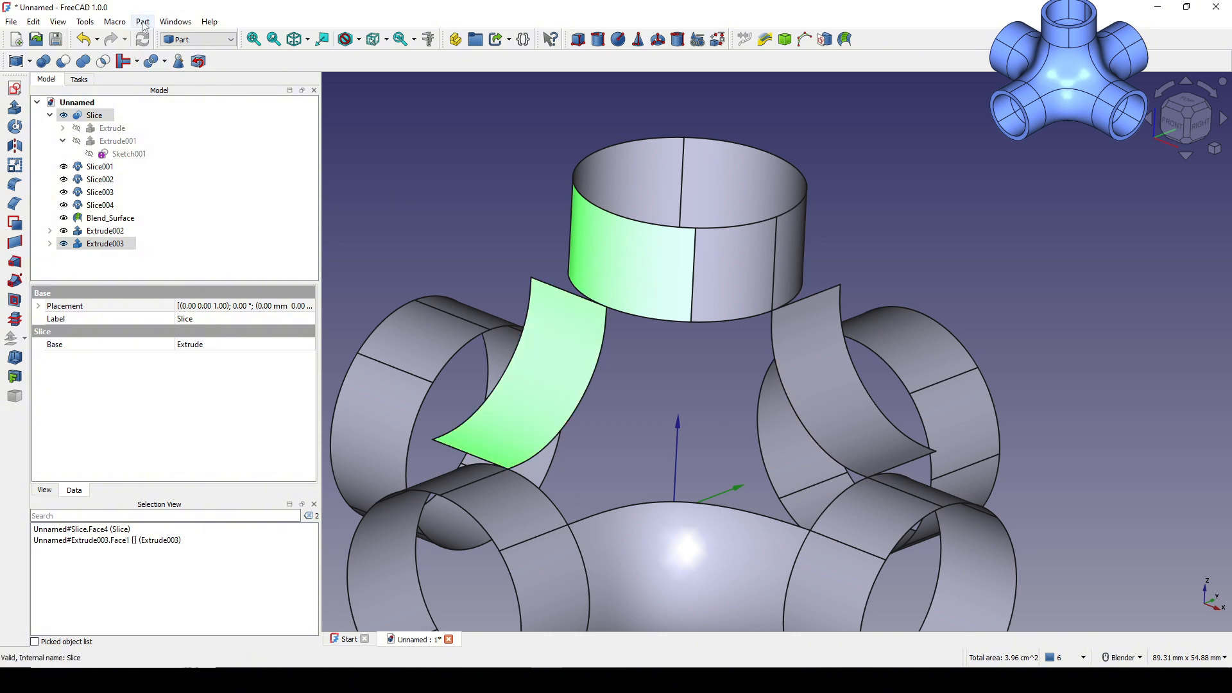
pyautogui.click(143, 21)
pyautogui.moveTo(183, 298)
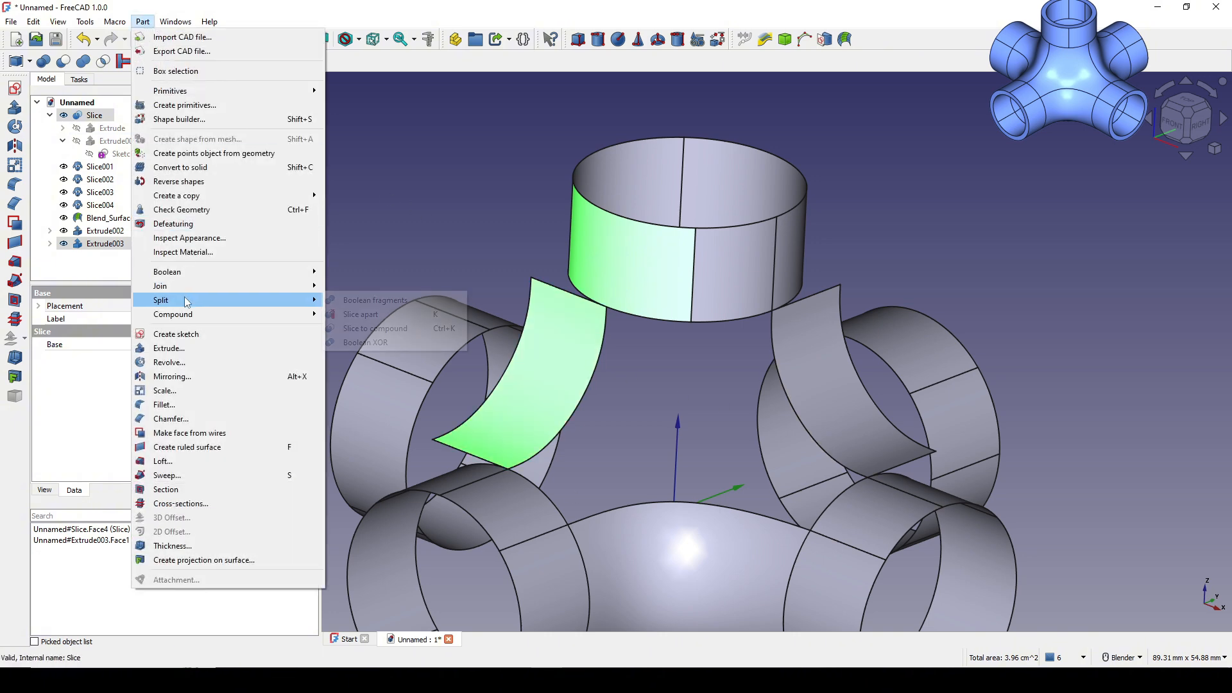
pyautogui.click(391, 328)
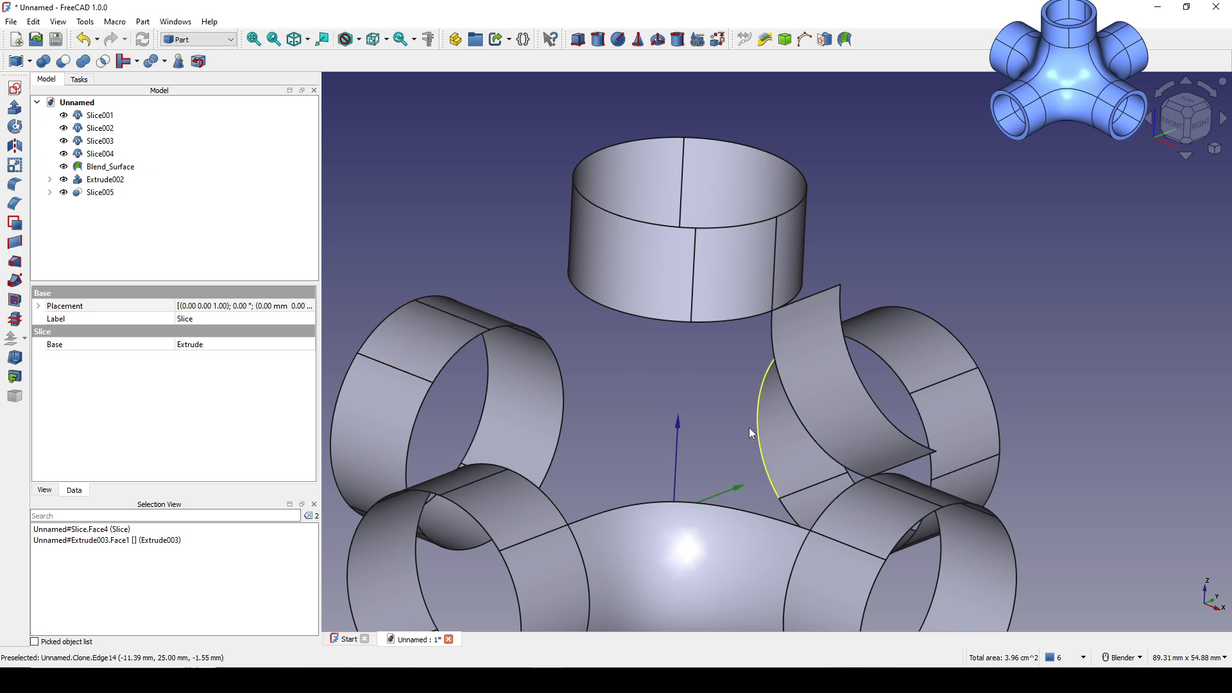
# Step: Make the Extrude003 surface inside Slice005 visible again
pyautogui.keyDown('shift'); pyautogui.moveTo(655, 399); pyautogui.dragTo(654, 375, button='middle'); pyautogui.keyUp('shift')
pyautogui.click(99, 193)
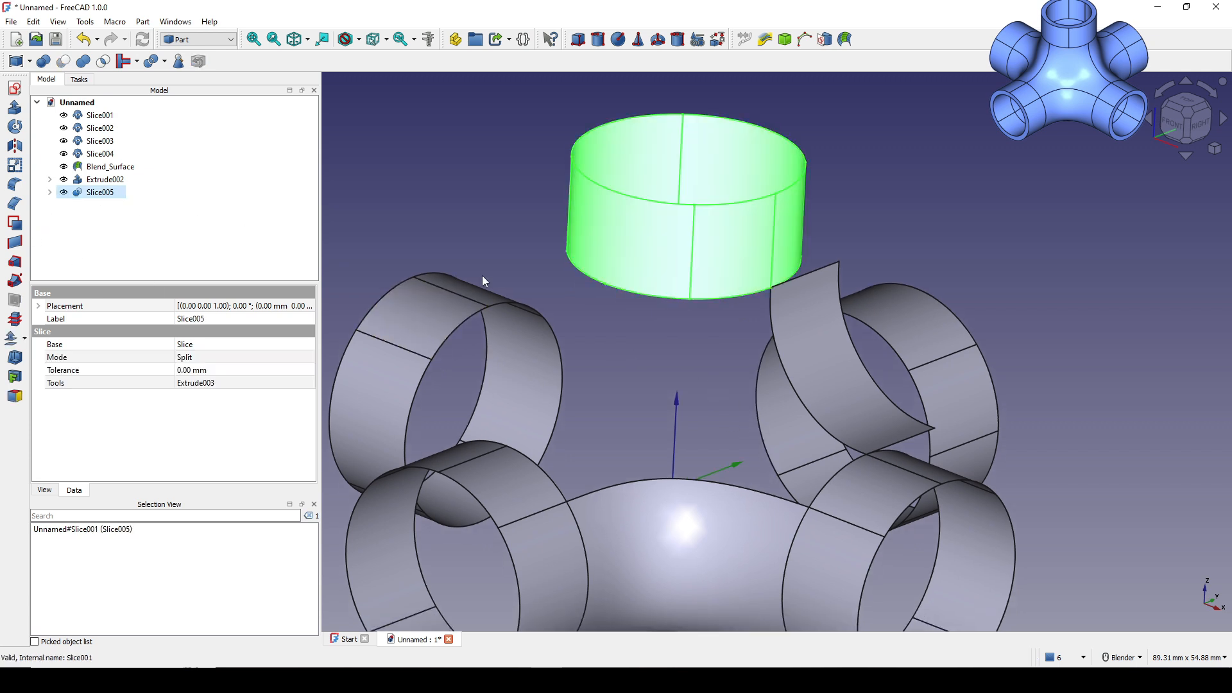
pyautogui.keyDown('shift'); pyautogui.moveTo(483, 275); pyautogui.dragTo(481, 262, button='middle'); pyautogui.keyUp('shift')
pyautogui.click(49, 193)
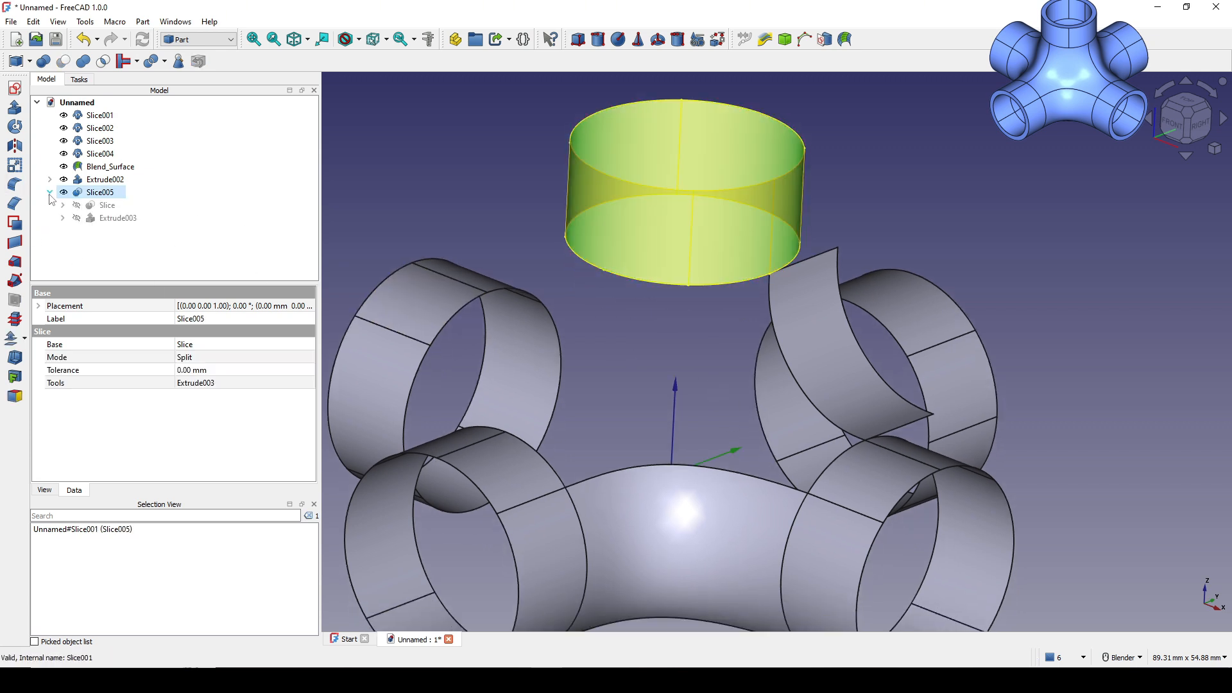
pyautogui.click(111, 219)
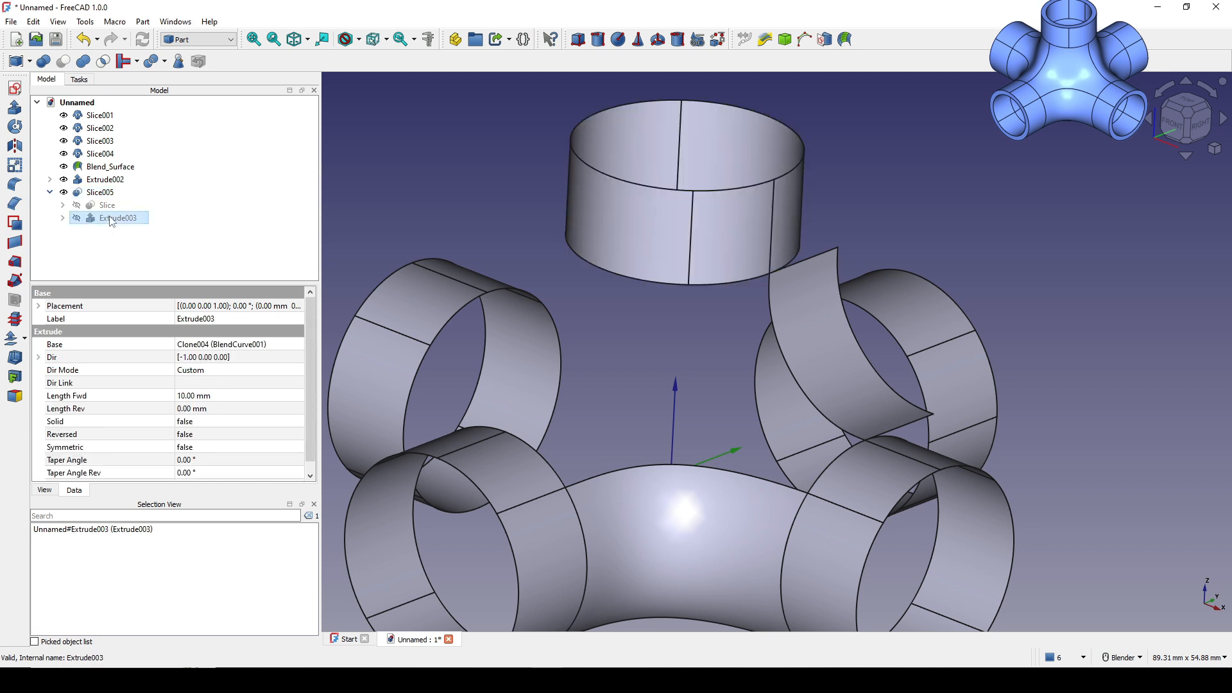
pyautogui.press('space')
pyautogui.click(687, 353)
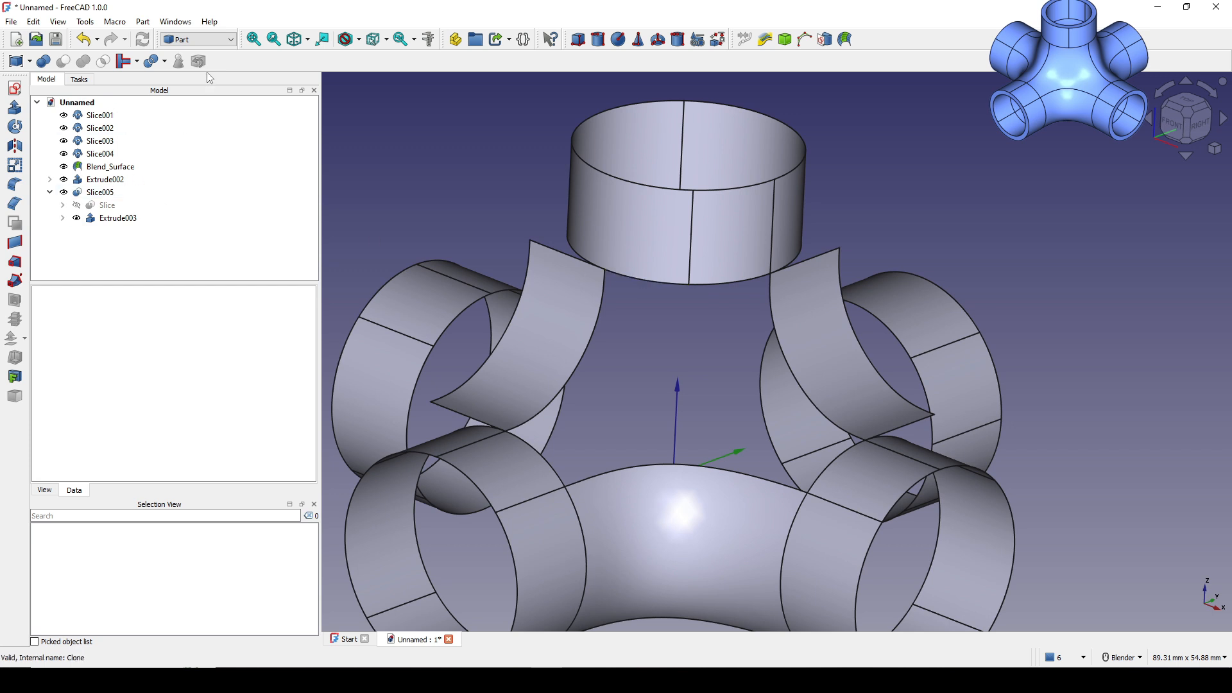
# Step: Create a Surface workbench filling bounded by the seven edges of the upper ring, both guide surfaces, two front rings and the blend surface
pyautogui.click(200, 40)
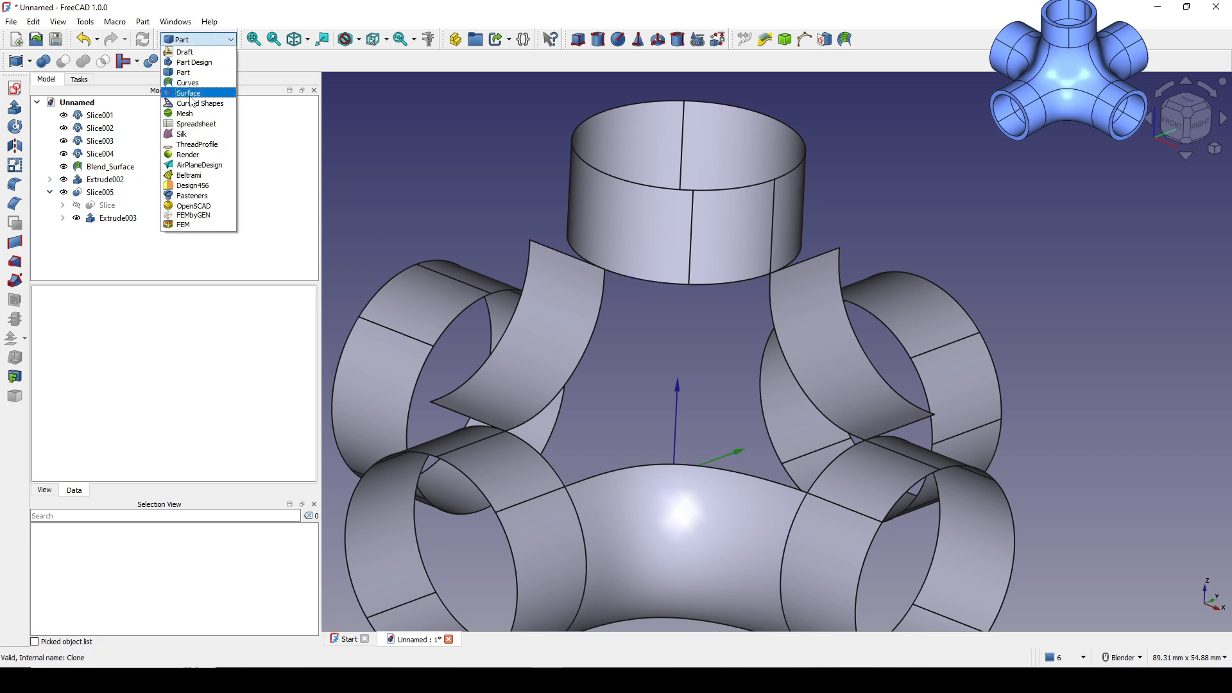
pyautogui.click(188, 93)
pyautogui.click(13, 61)
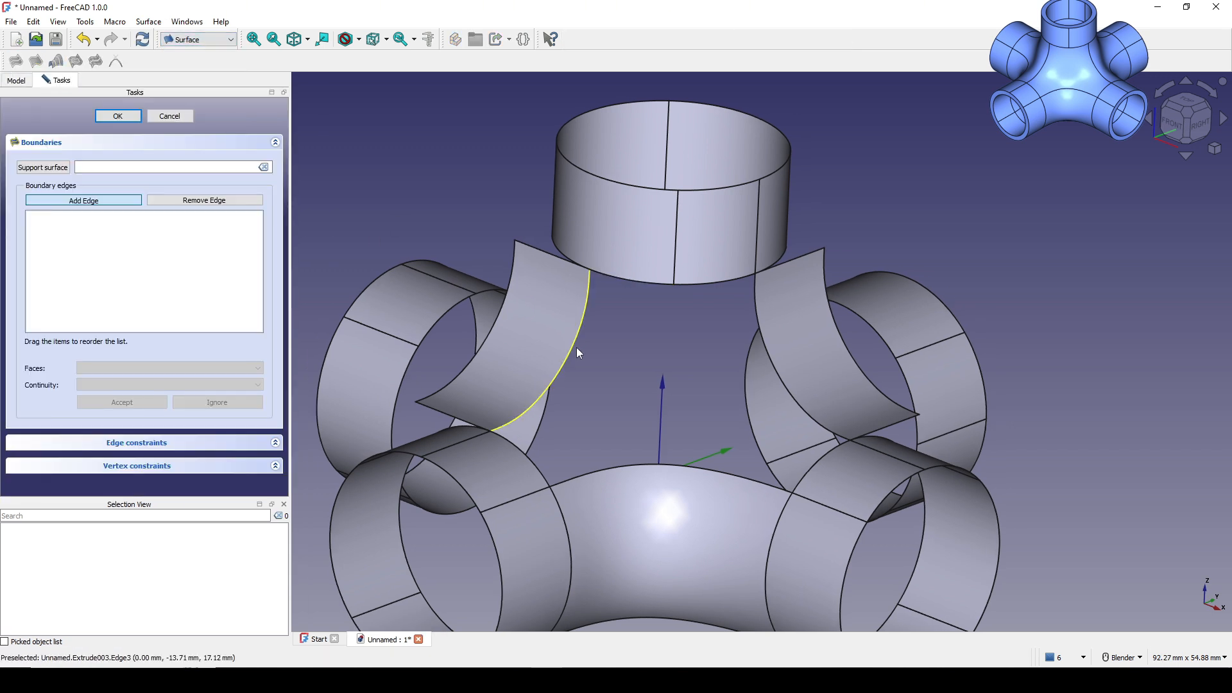
pyautogui.click(629, 290)
pyautogui.click(582, 311)
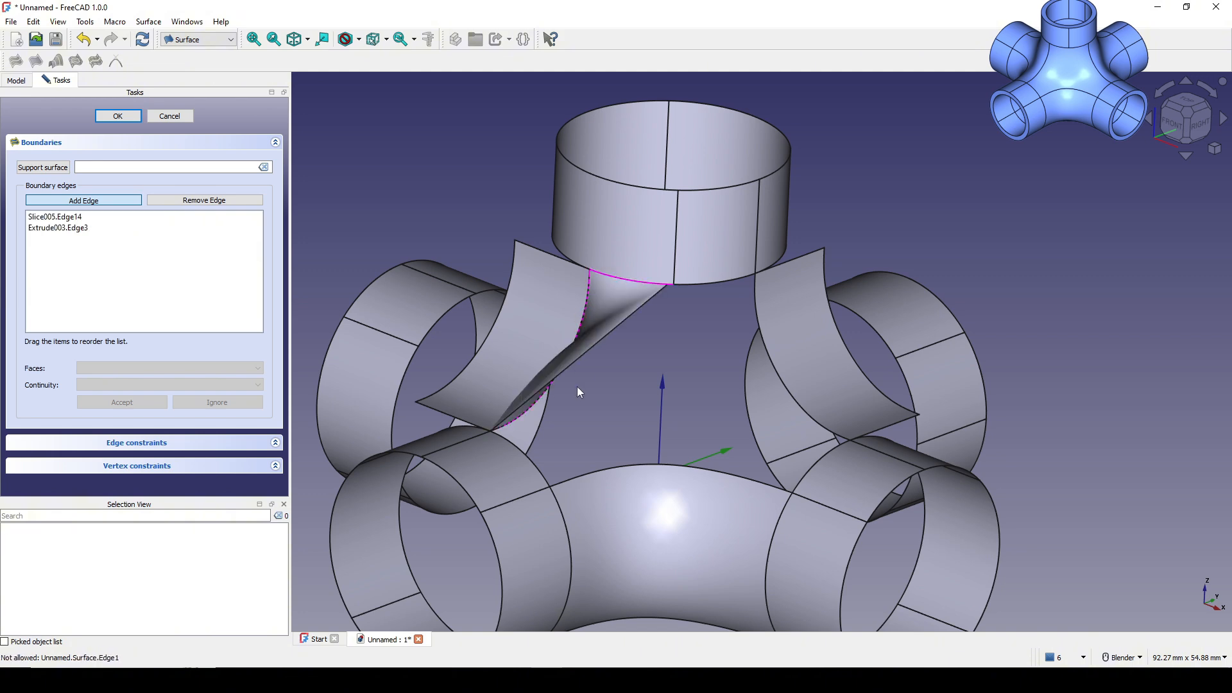
pyautogui.click(539, 466)
pyautogui.click(623, 461)
pyautogui.click(810, 468)
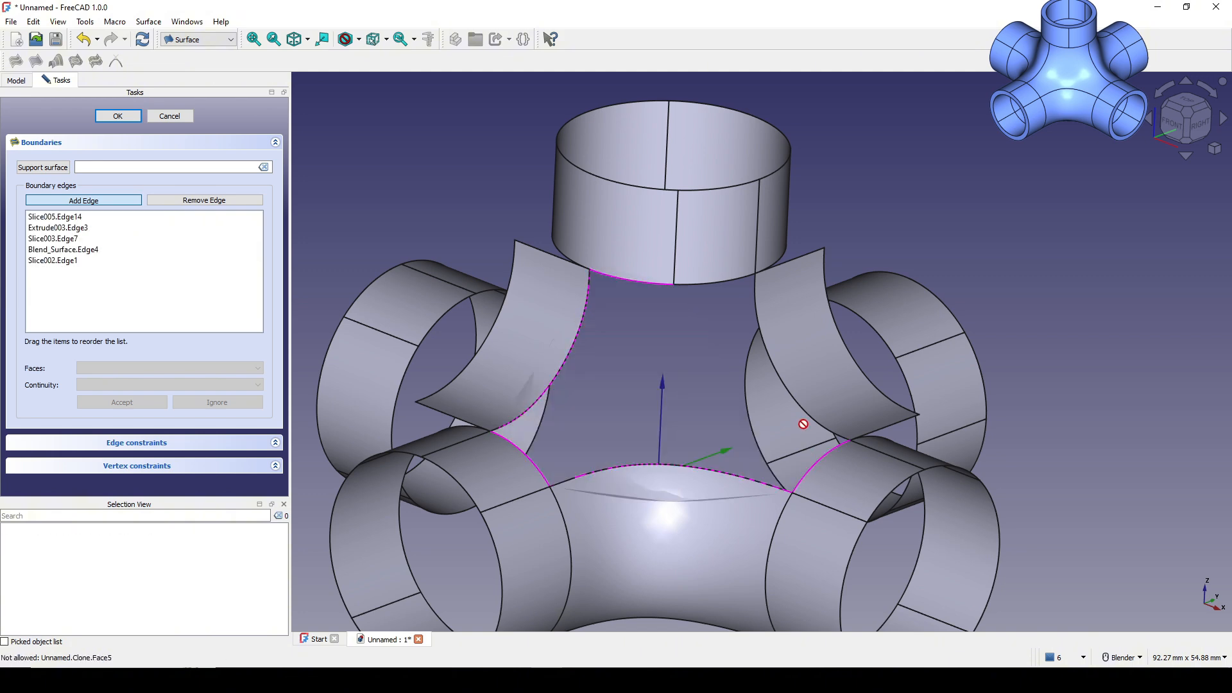
pyautogui.click(802, 414)
pyautogui.click(713, 288)
pyautogui.scroll(-3, 788, 384)
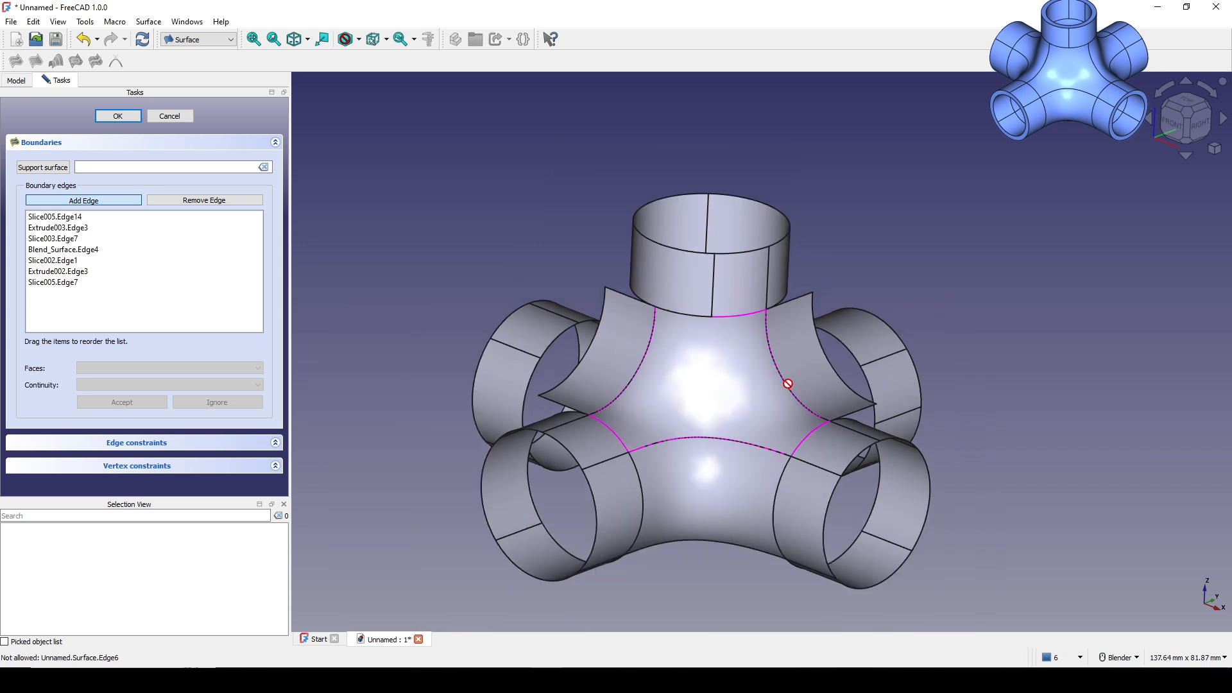
# Step: Constrain the filling's Slice005.Edge14 boundary to Face4 with G1 continuity
pyautogui.doubleClick(56, 216)
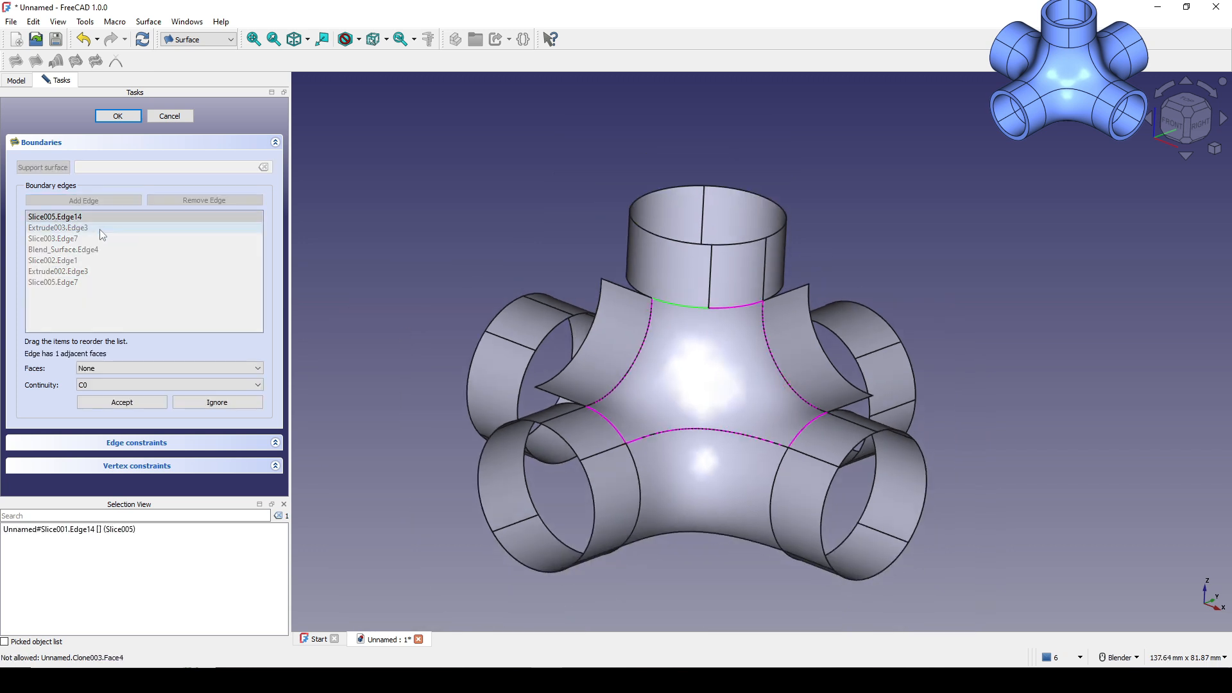
pyautogui.click(155, 368)
pyautogui.click(140, 379)
pyautogui.click(138, 369)
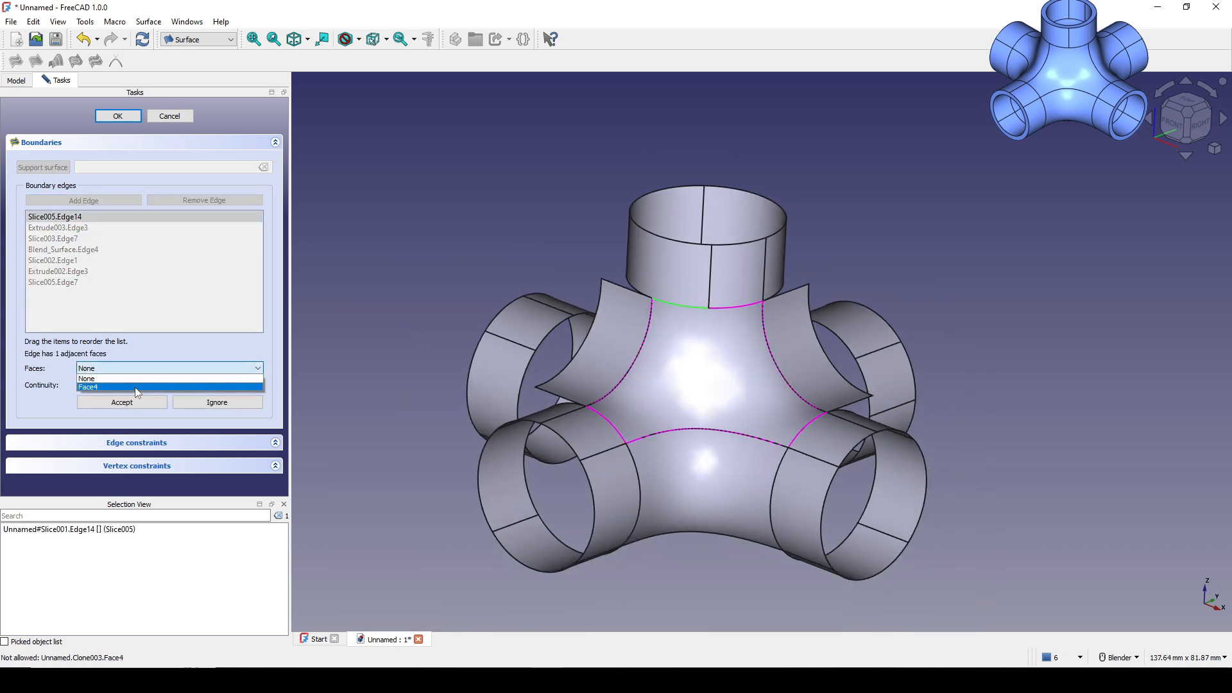
pyautogui.click(135, 387)
pyautogui.click(134, 385)
pyautogui.click(128, 406)
pyautogui.click(122, 403)
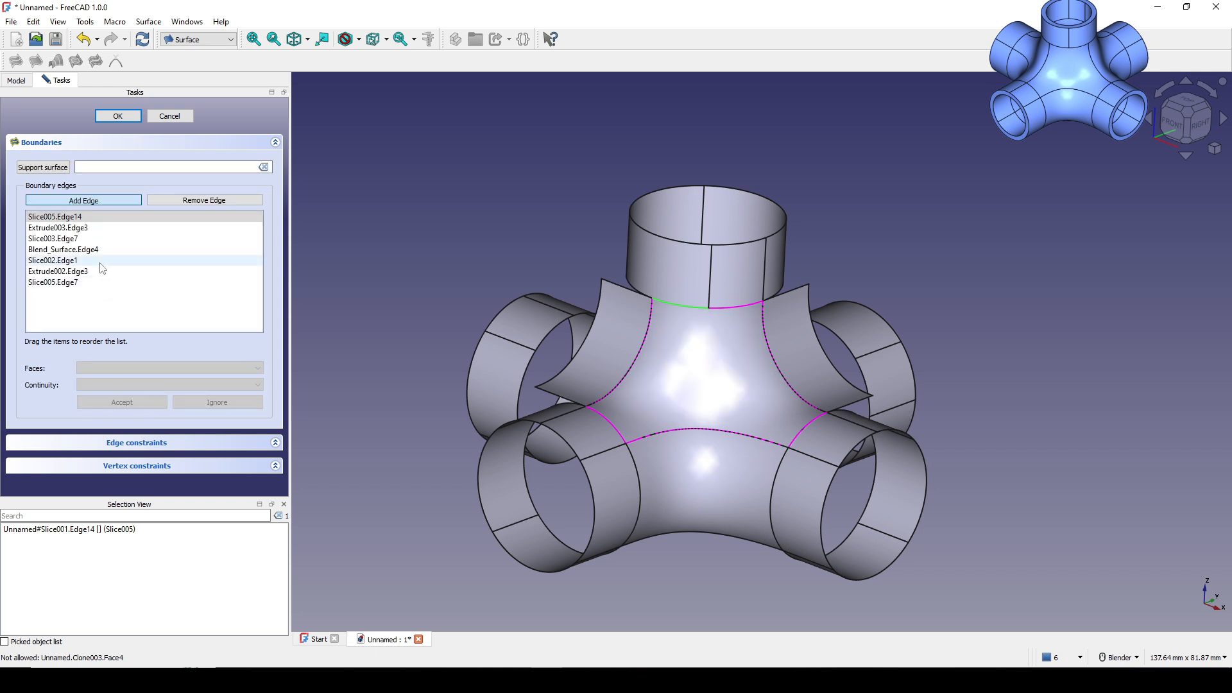
# Step: Set G1 continuity for the Extrude003.Edge3 boundary against Face1 and the Slice003.Edge7 boundary against Face2
pyautogui.doubleClick(77, 228)
pyautogui.click(126, 385)
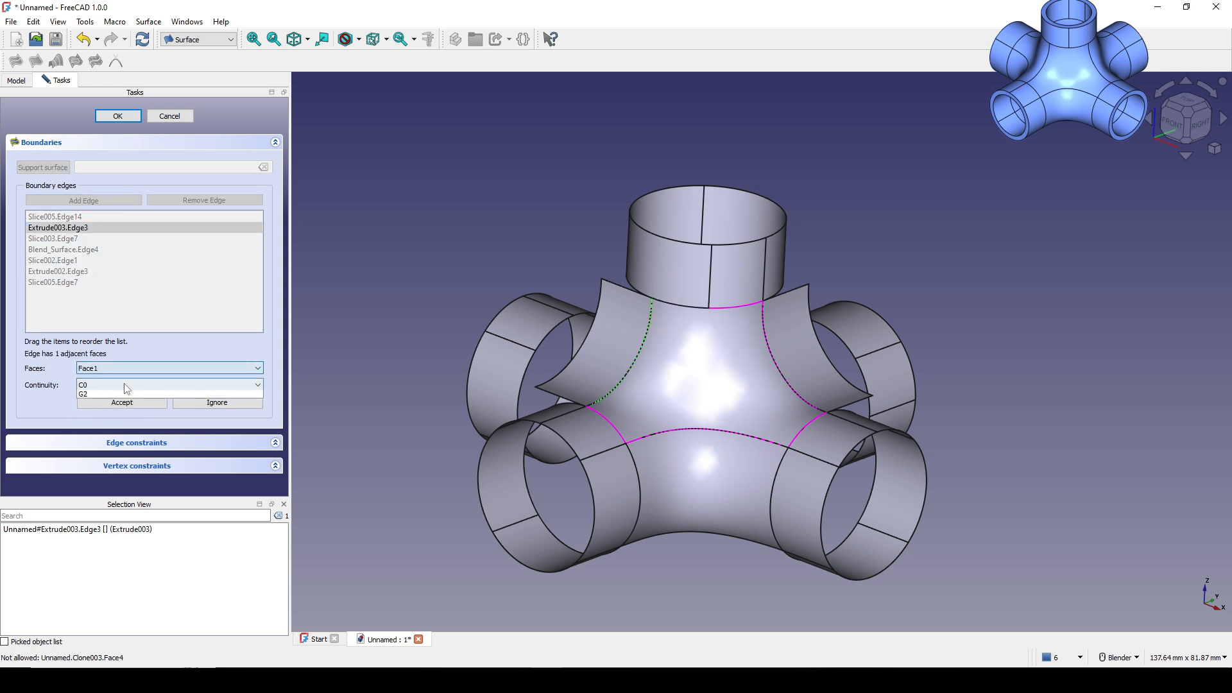
pyautogui.click(123, 410)
pyautogui.click(122, 402)
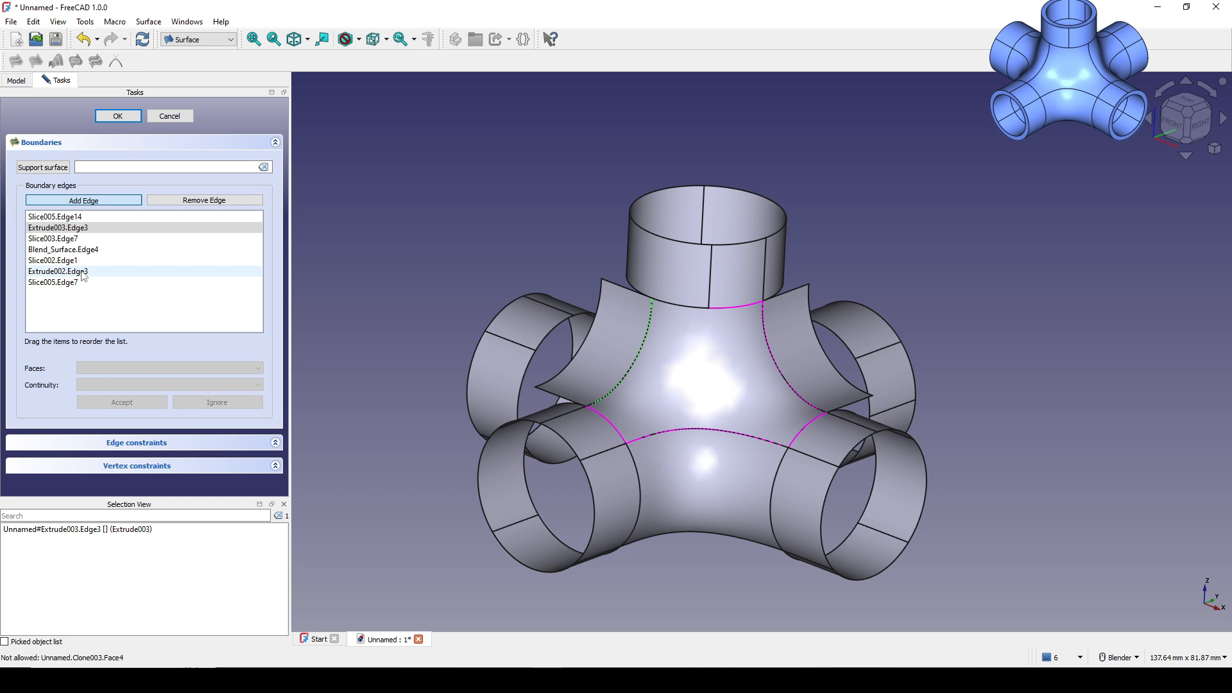
pyautogui.doubleClick(77, 239)
pyautogui.click(106, 385)
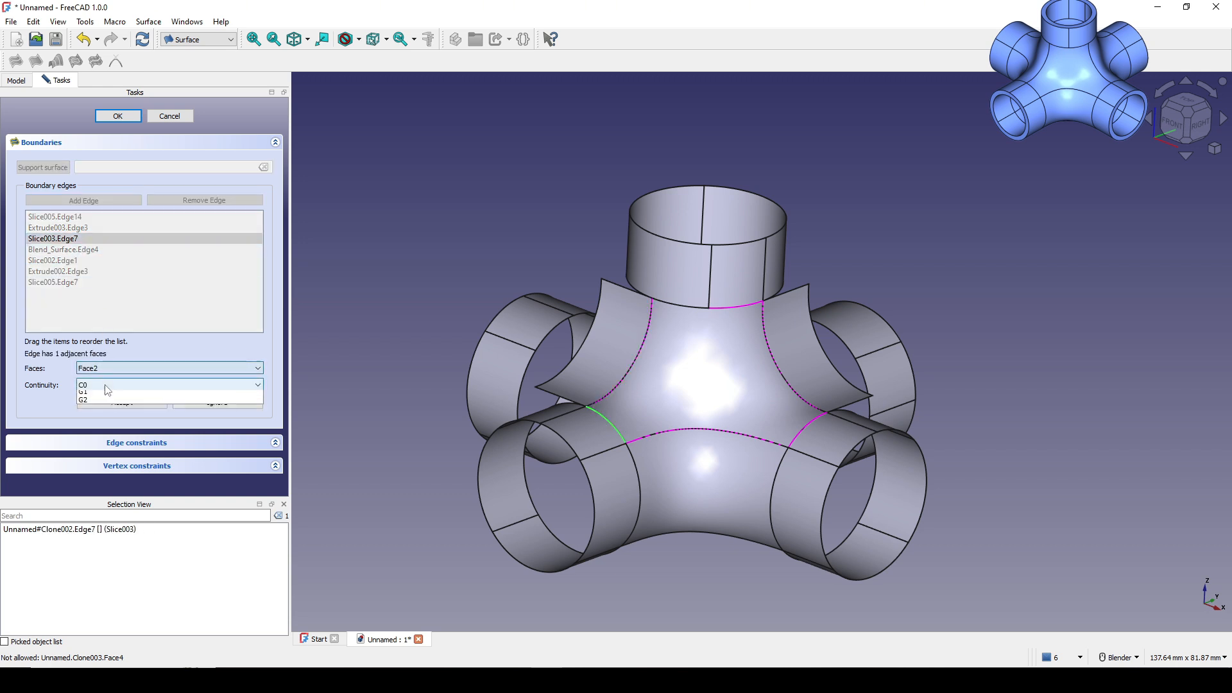
pyautogui.click(106, 386)
pyautogui.click(122, 402)
# Step: Set G1 continuity against Face1 for the Blend_Surface.Edge4 and Slice002.Edge1 boundaries
pyautogui.doubleClick(77, 250)
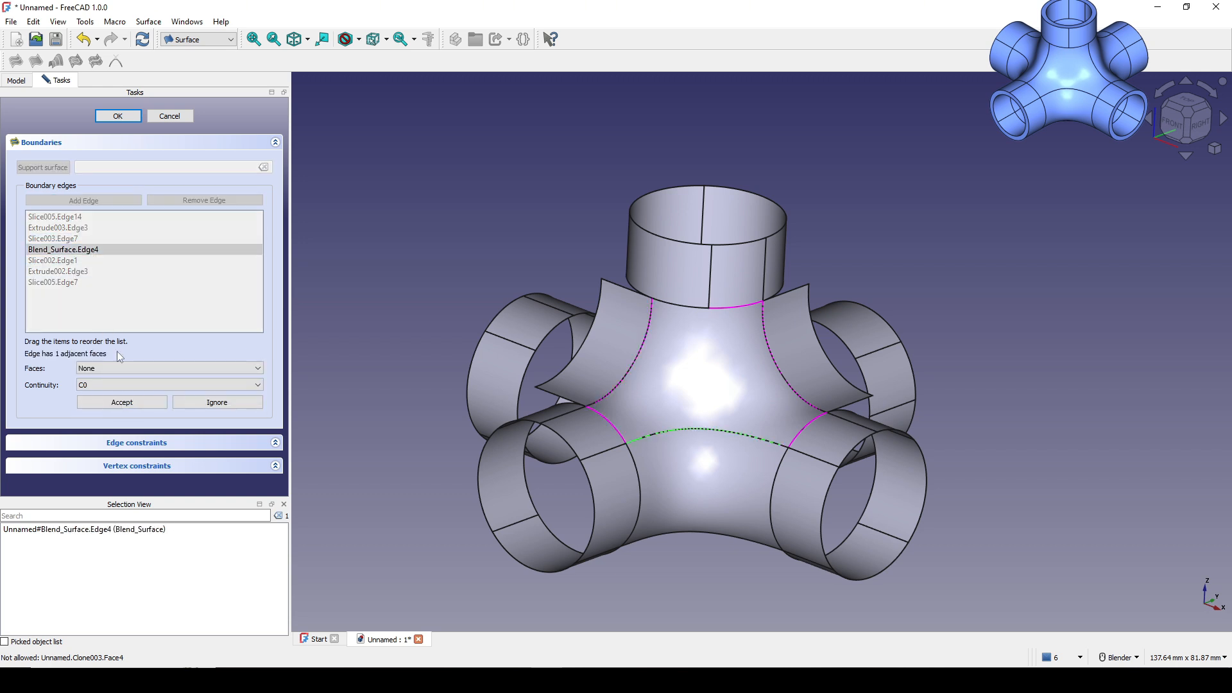
pyautogui.click(106, 385)
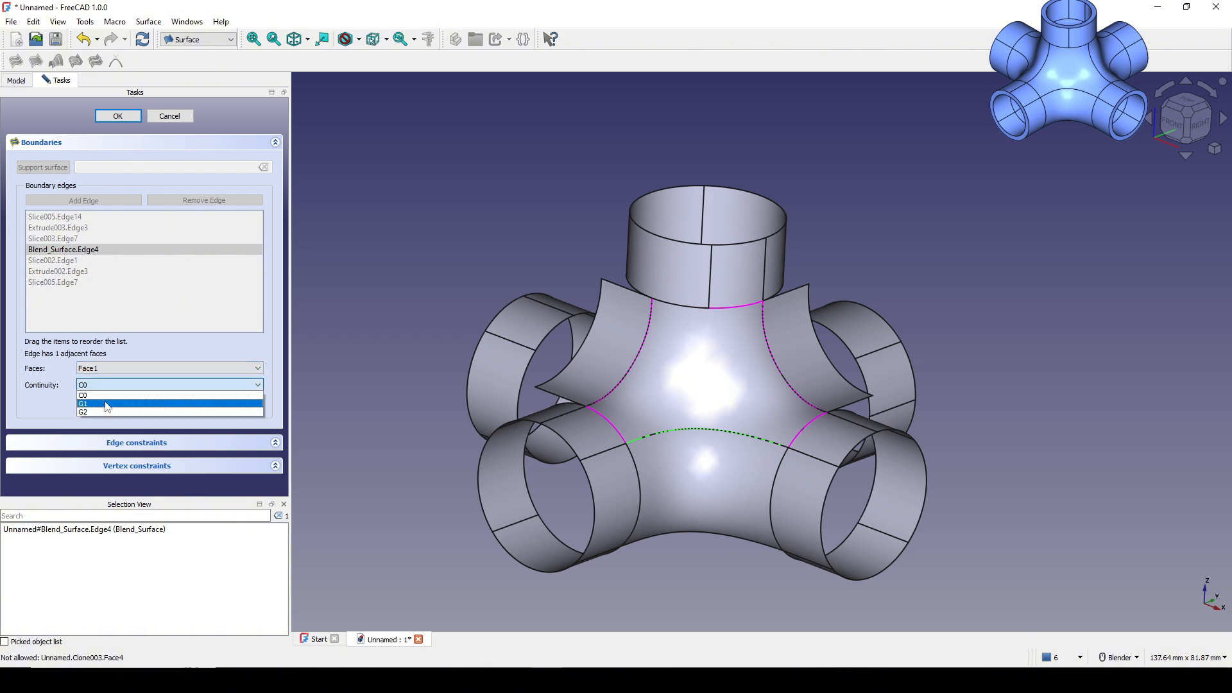
pyautogui.click(107, 403)
pyautogui.click(123, 402)
pyautogui.doubleClick(77, 260)
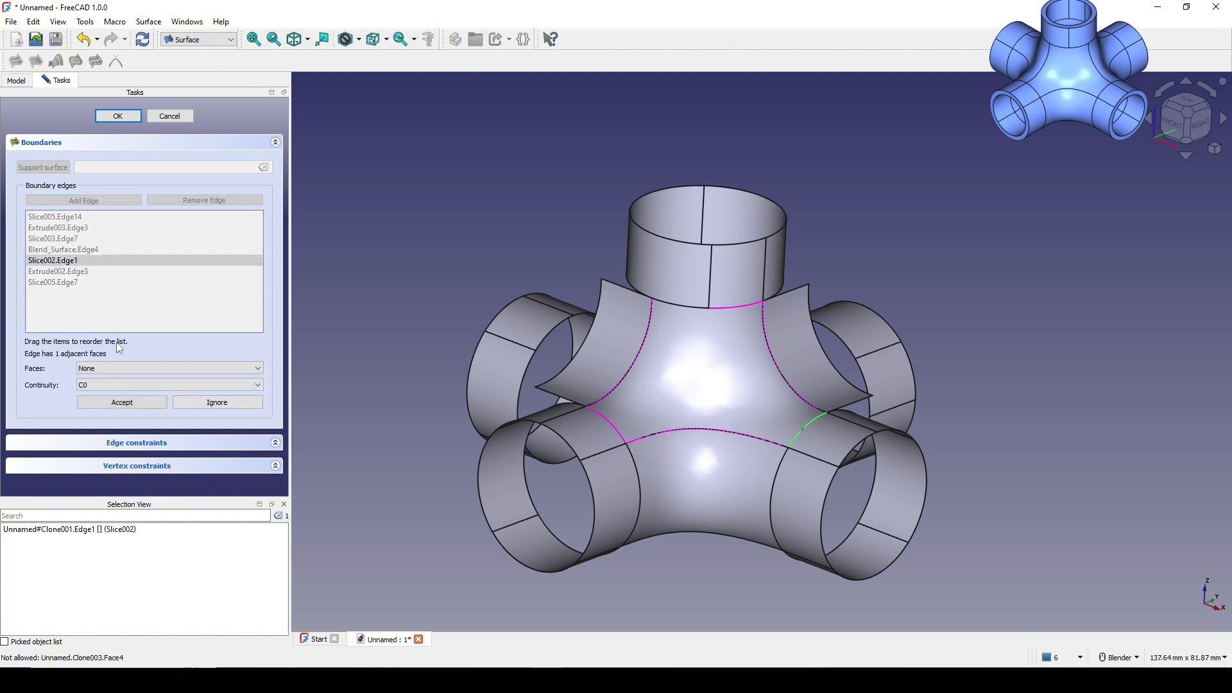
pyautogui.click(122, 369)
pyautogui.click(121, 388)
pyautogui.click(110, 385)
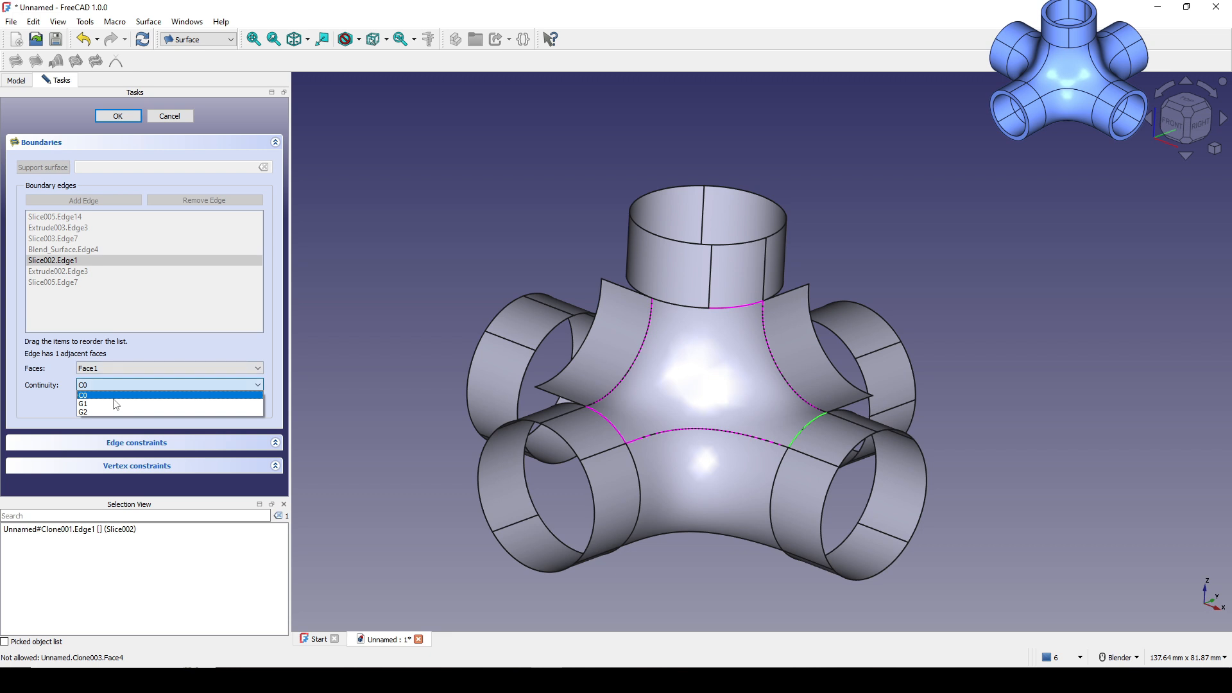
pyautogui.click(117, 403)
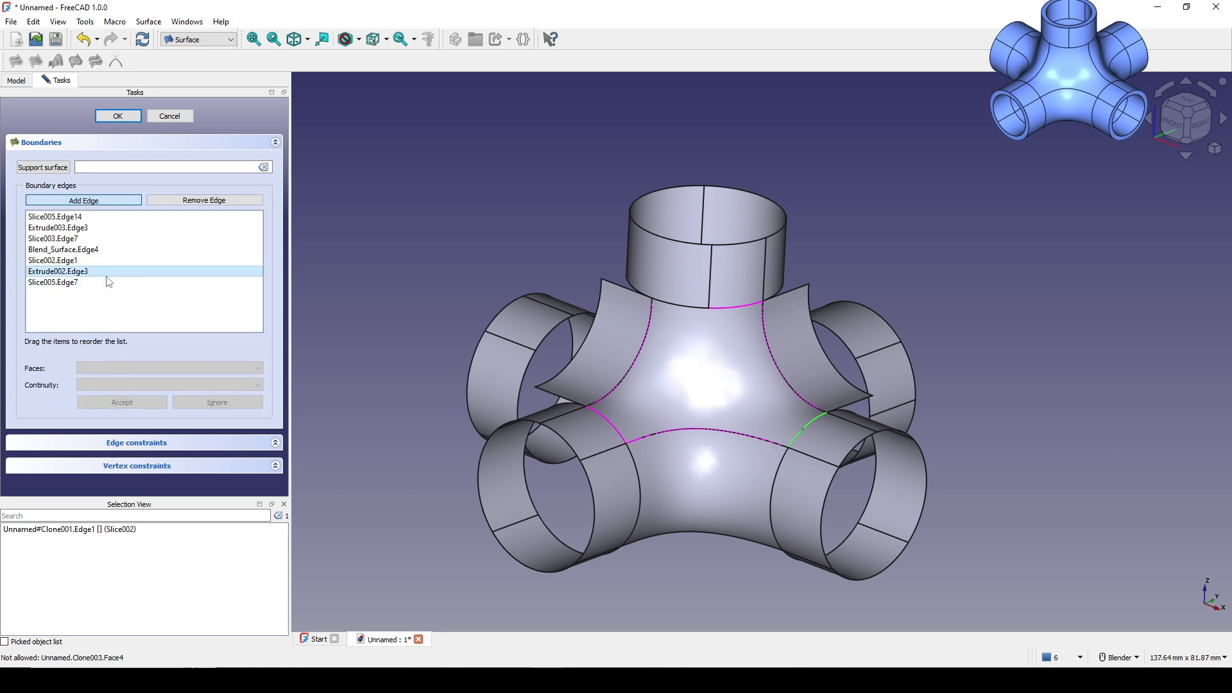
# Step: Constrain the filling's Slice005.Edge7 boundary to Face2 with G1 continuity
pyautogui.click(129, 282)
pyautogui.doubleClick(128, 283)
pyautogui.click(140, 368)
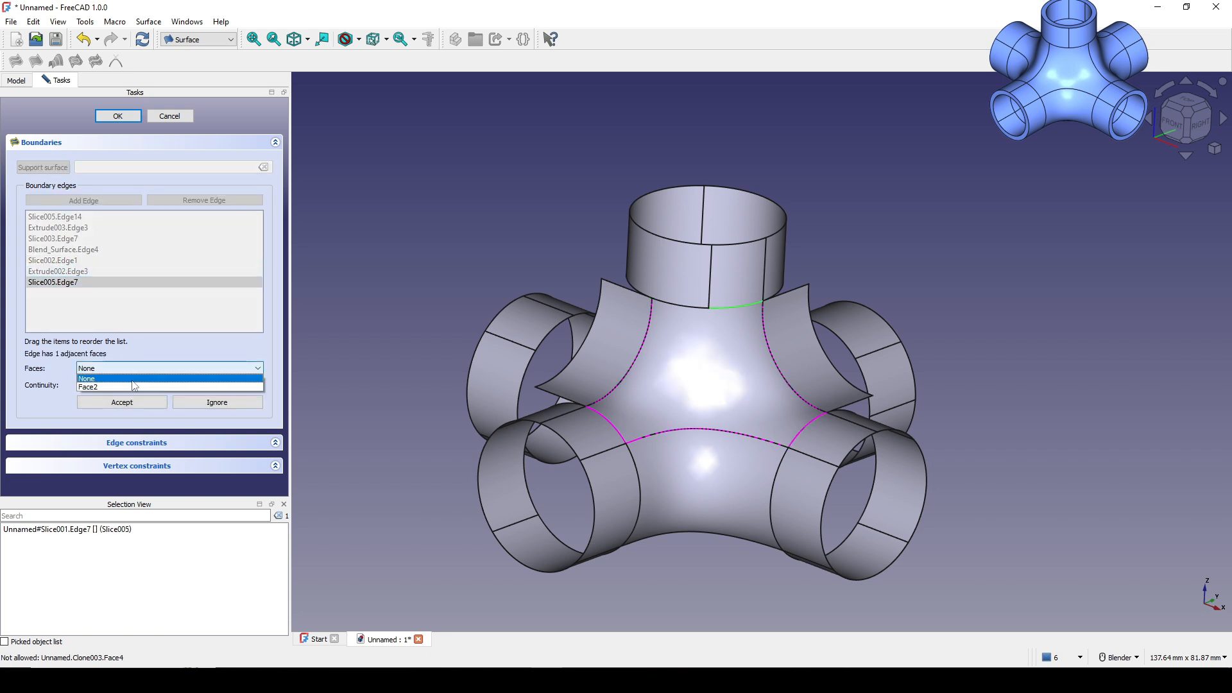
pyautogui.click(129, 383)
pyautogui.click(129, 386)
pyautogui.click(129, 394)
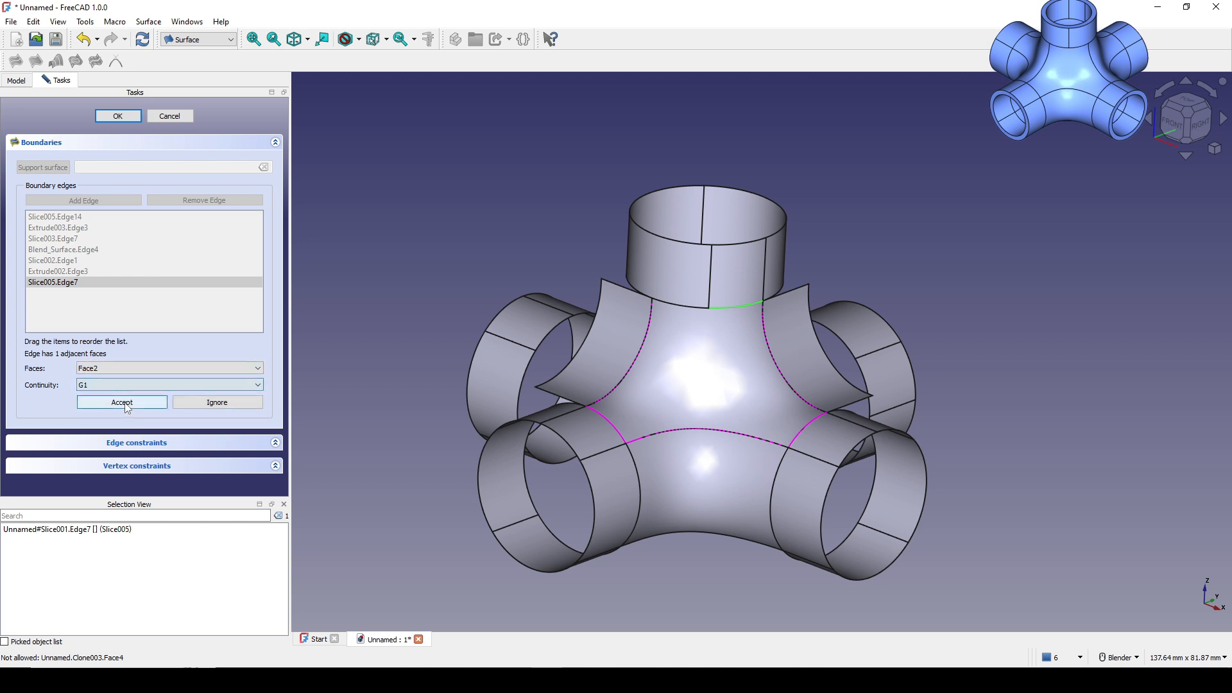
pyautogui.click(122, 402)
# Step: Constrain the Extrude002.Edge3 boundary to Face1 with G1 continuity and finish the filling surface
pyautogui.click(97, 272)
pyautogui.doubleClick(98, 273)
pyautogui.click(133, 370)
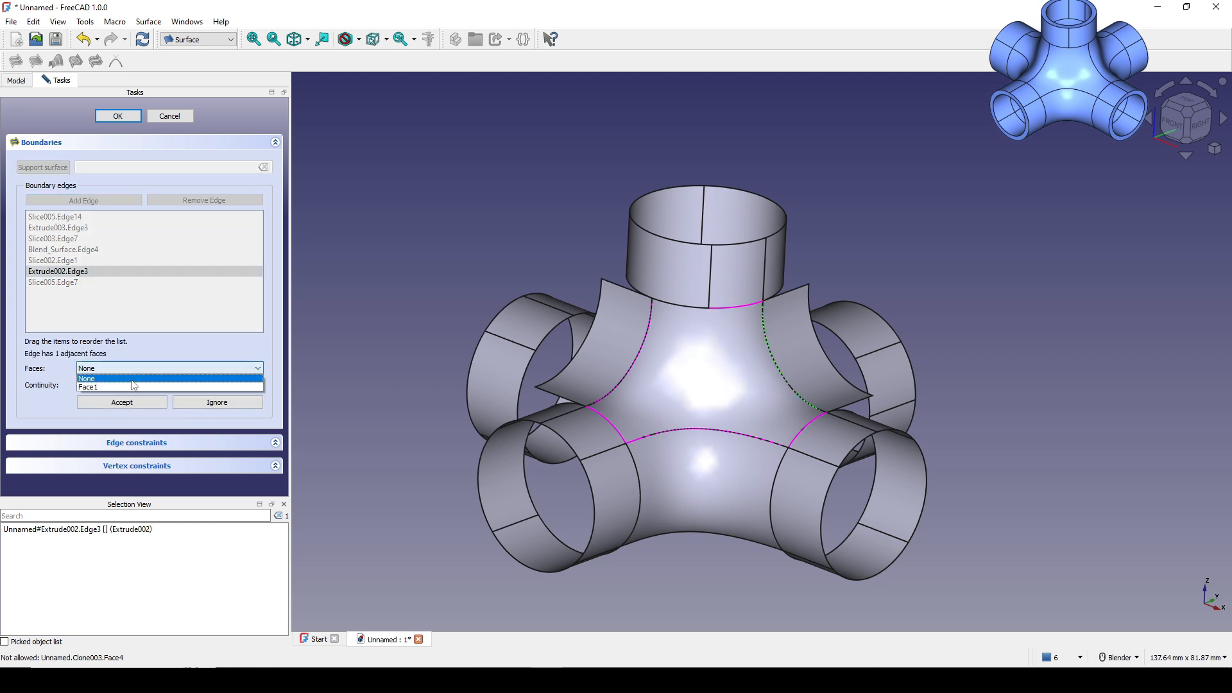
pyautogui.click(129, 383)
pyautogui.click(130, 385)
pyautogui.click(119, 405)
pyautogui.click(122, 402)
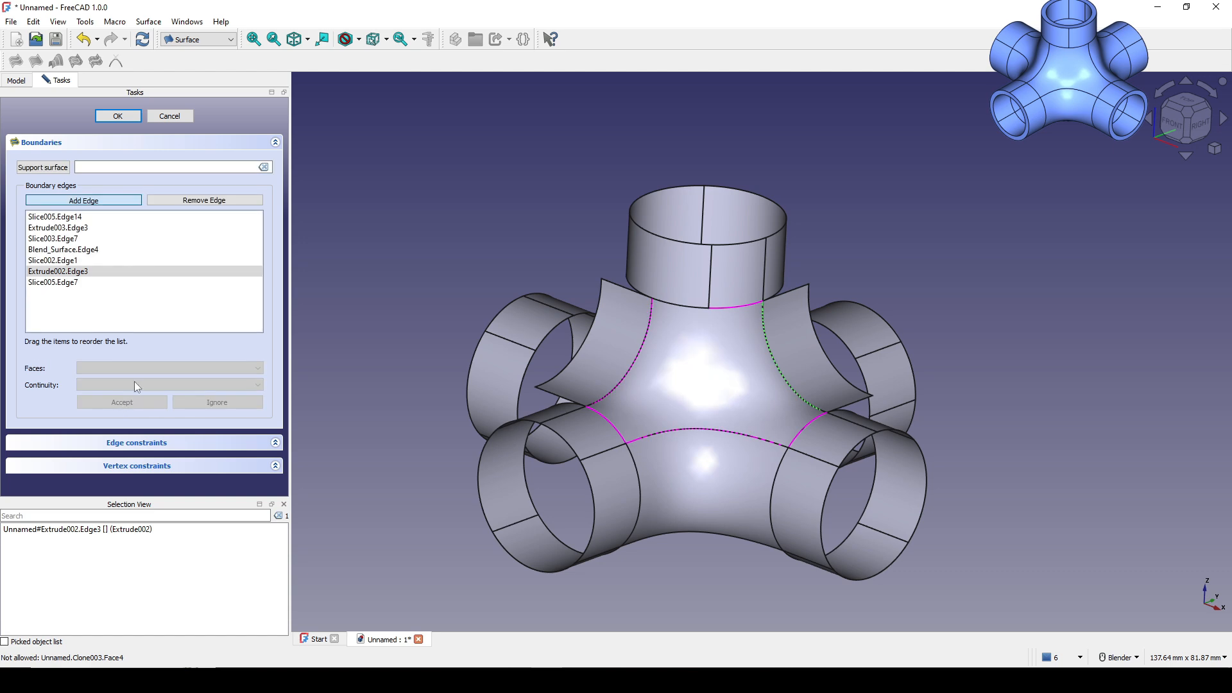
pyautogui.click(116, 117)
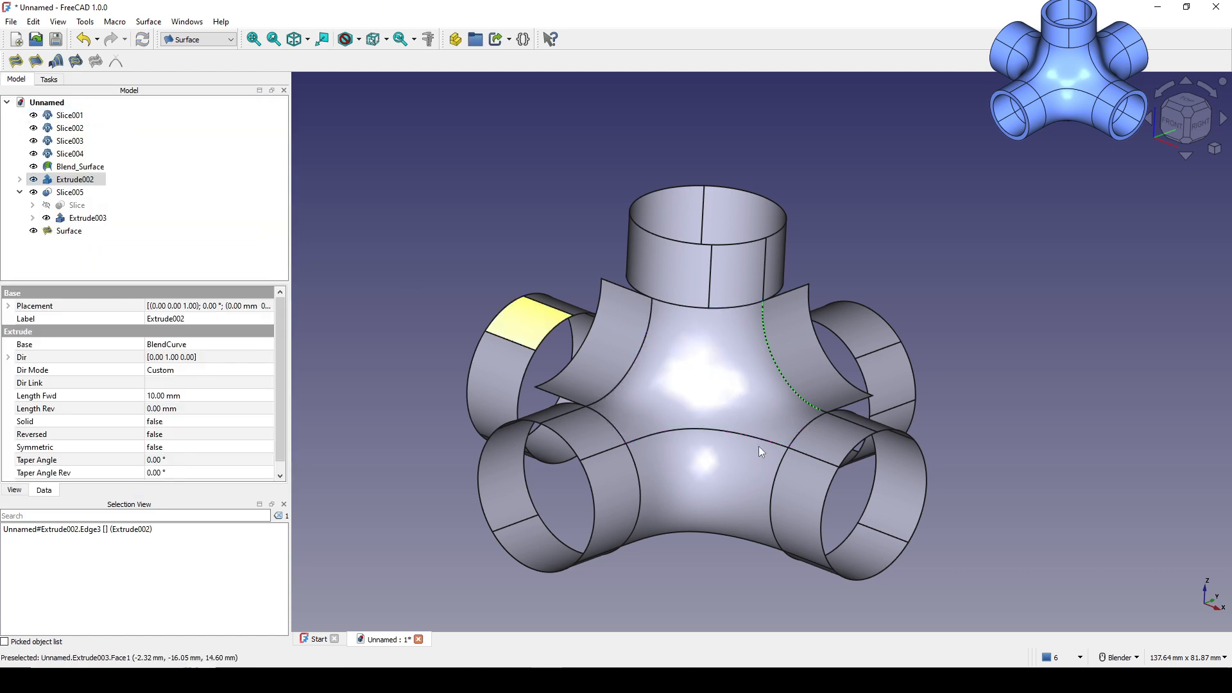
# Step: Hide the two extruded guide surfaces, Extrude002 and Extrude003, beside the new filling surface
pyautogui.moveTo(757, 446); pyautogui.dragTo(901, 437, button='middle')
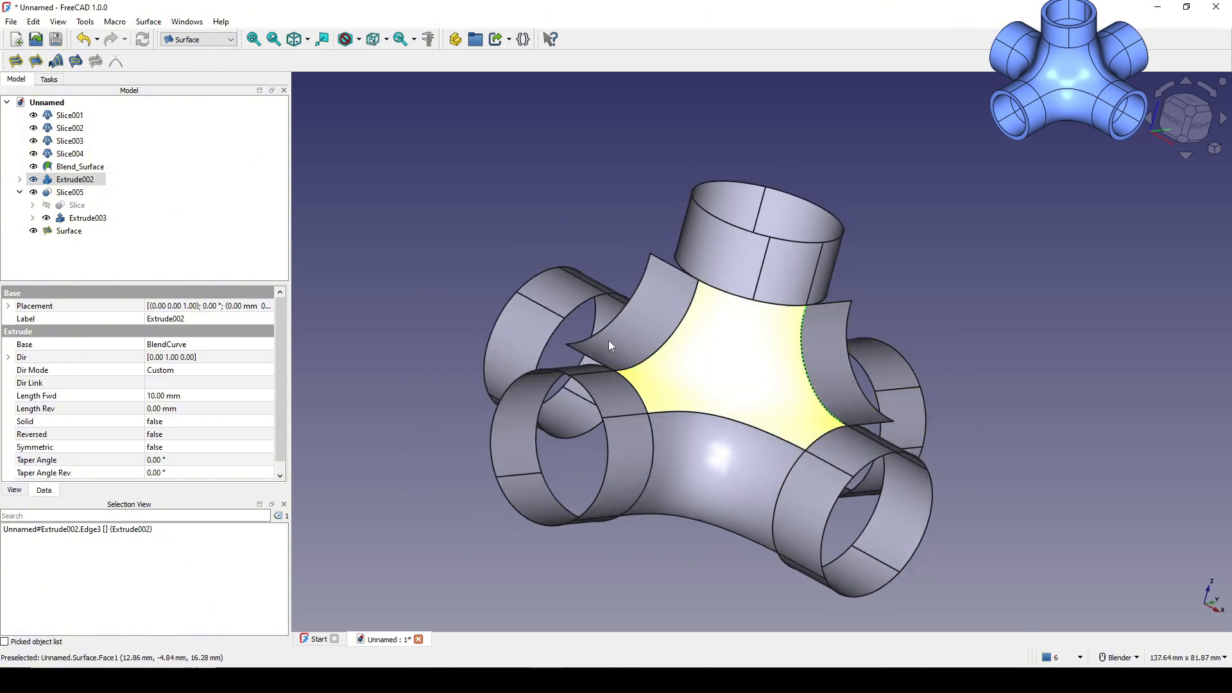
pyautogui.click(839, 385)
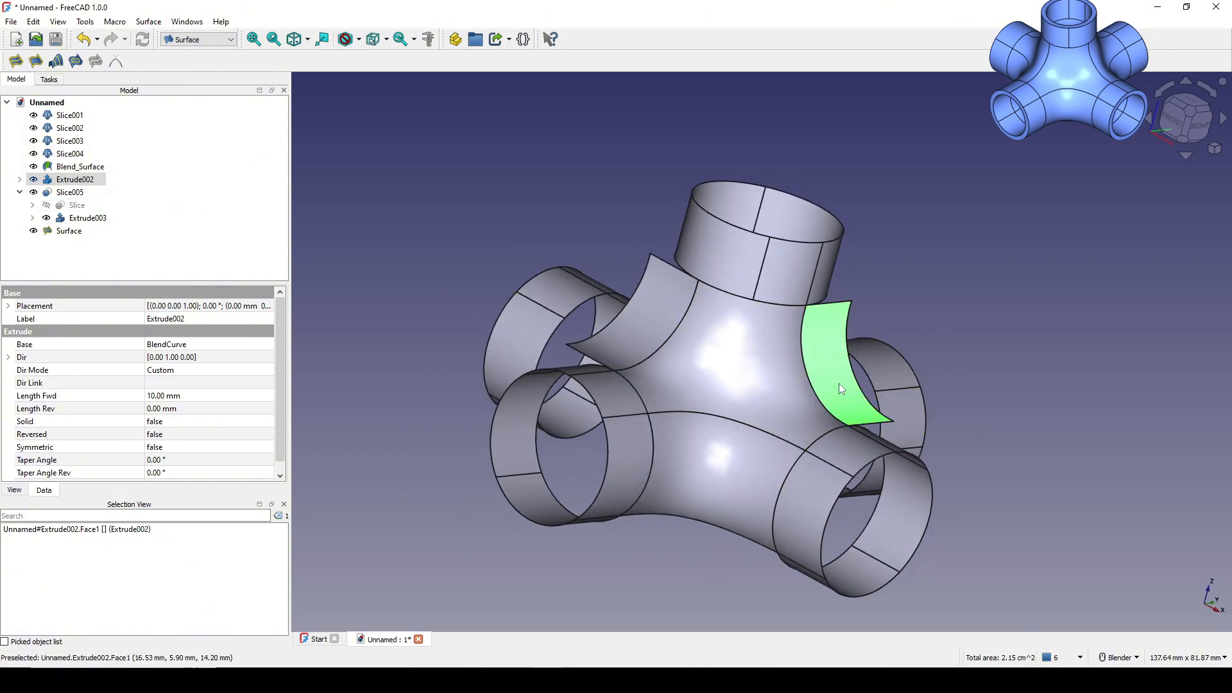
pyautogui.keyDown('ctrl'); pyautogui.click(653, 319); pyautogui.keyUp('ctrl')
pyautogui.press('space')
pyautogui.moveTo(964, 360); pyautogui.dragTo(870, 376, button='middle')
pyautogui.click(879, 377)
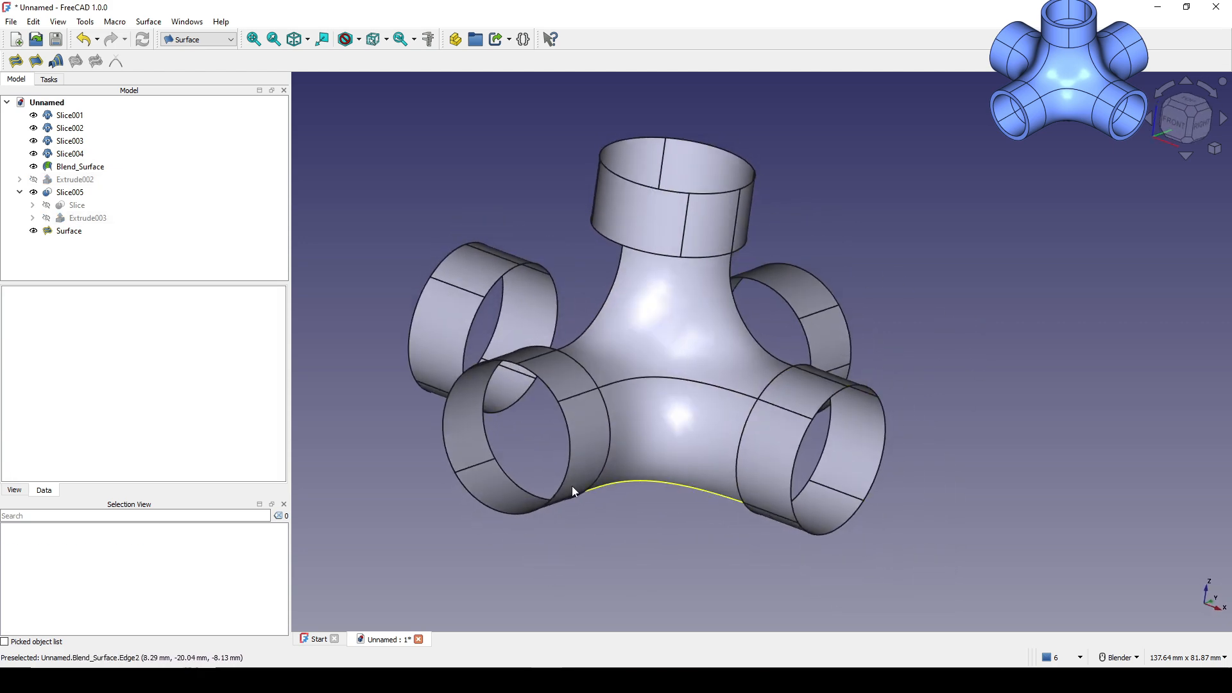
# Step: Combine the filling surface and the lower blend surface into one compound with the Part workbench
pyautogui.moveTo(665, 376); pyautogui.dragTo(669, 396, button='middle')
pyautogui.click(696, 355)
pyautogui.moveTo(695, 355); pyautogui.dragTo(779, 467, button='middle')
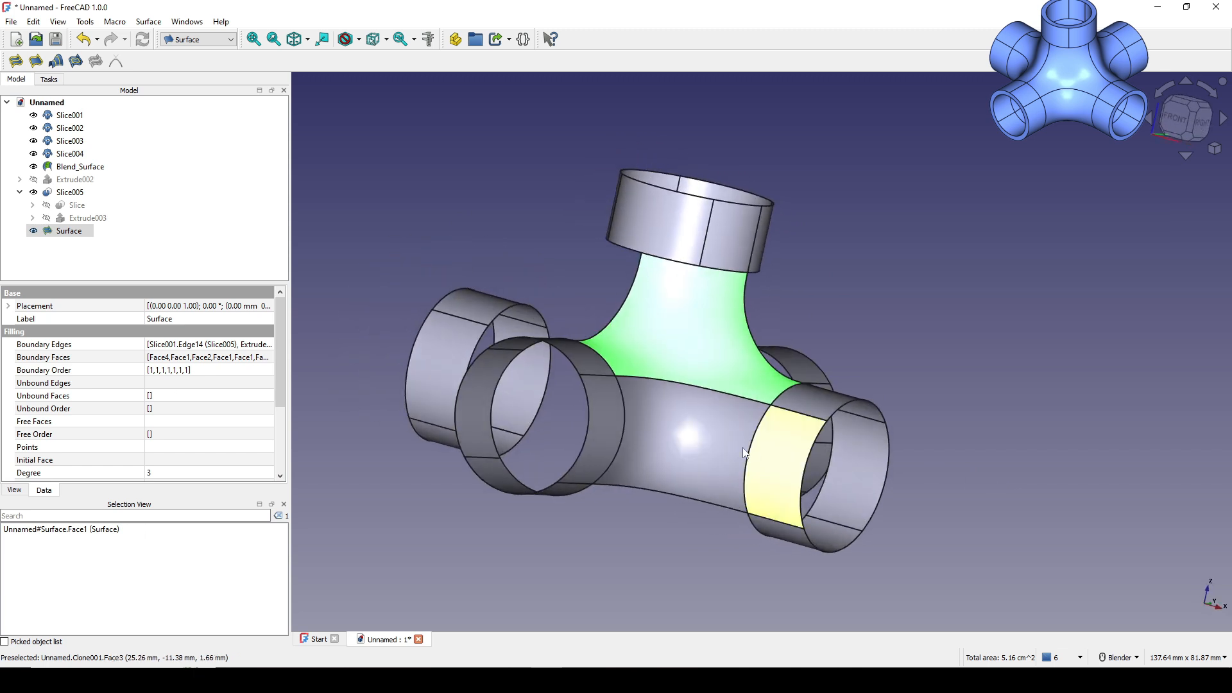
pyautogui.keyDown('ctrl'); pyautogui.click(706, 442); pyautogui.keyUp('ctrl')
pyautogui.moveTo(359, 362); pyautogui.dragTo(565, 373, button='middle')
pyautogui.click(210, 42)
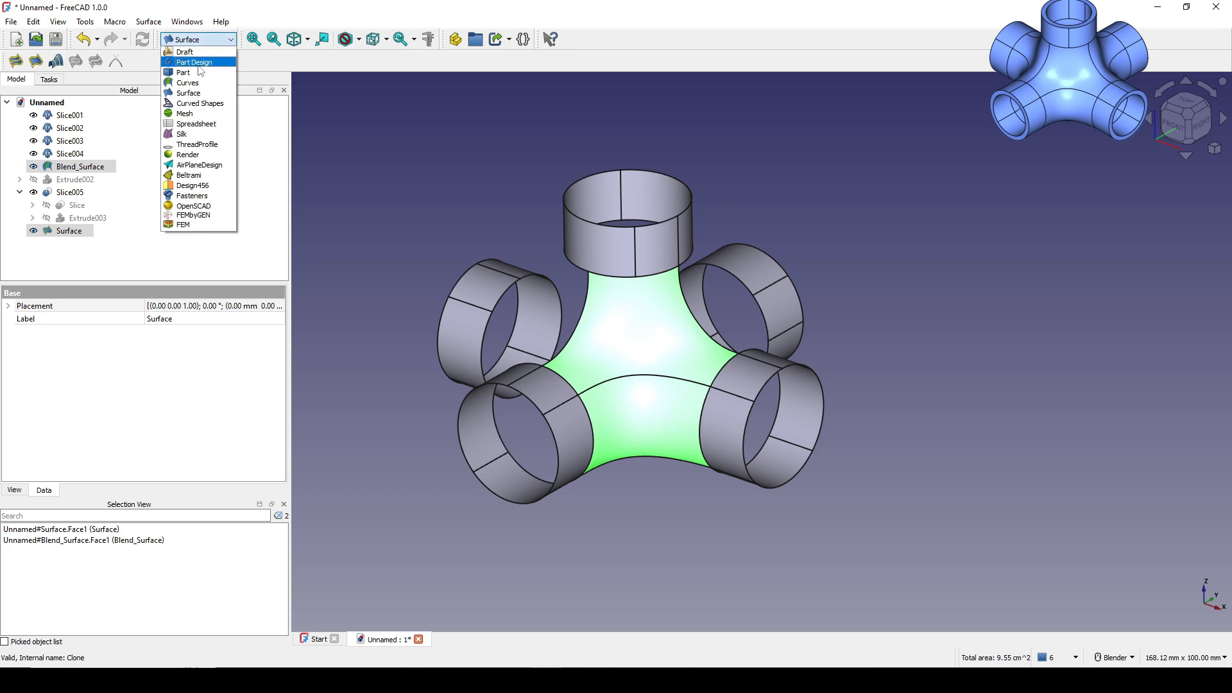
pyautogui.click(196, 65)
pyautogui.click(198, 41)
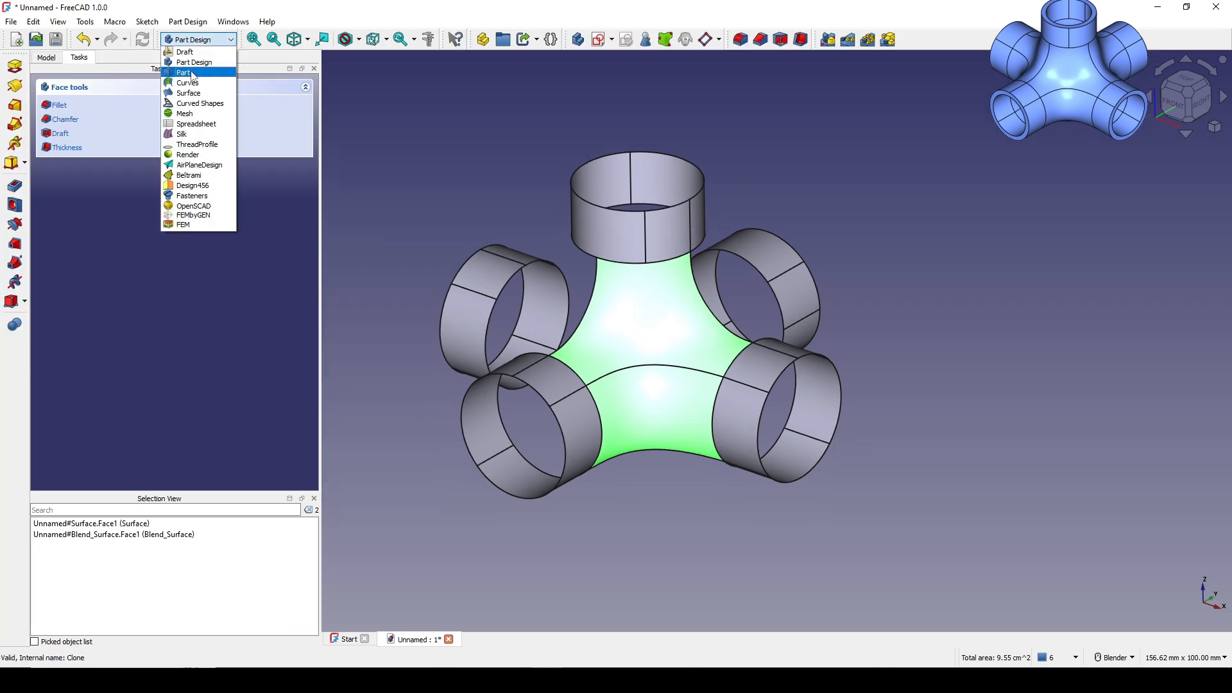
pyautogui.click(192, 63)
pyautogui.click(142, 21)
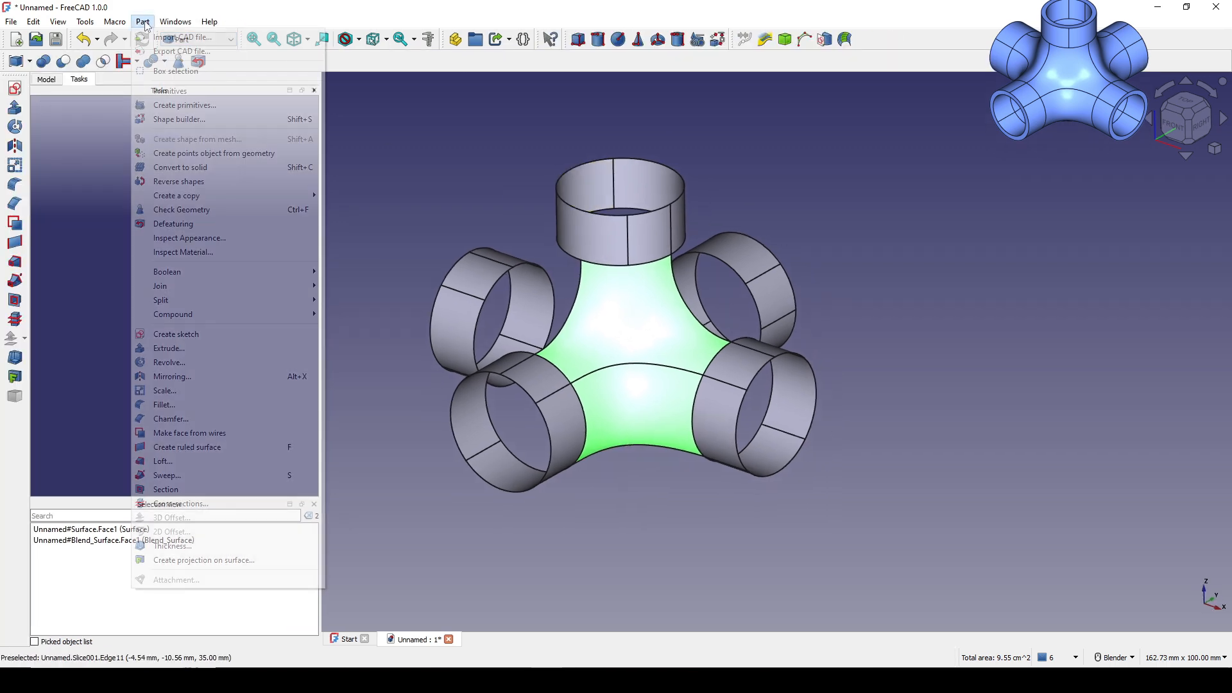
pyautogui.moveTo(190, 320)
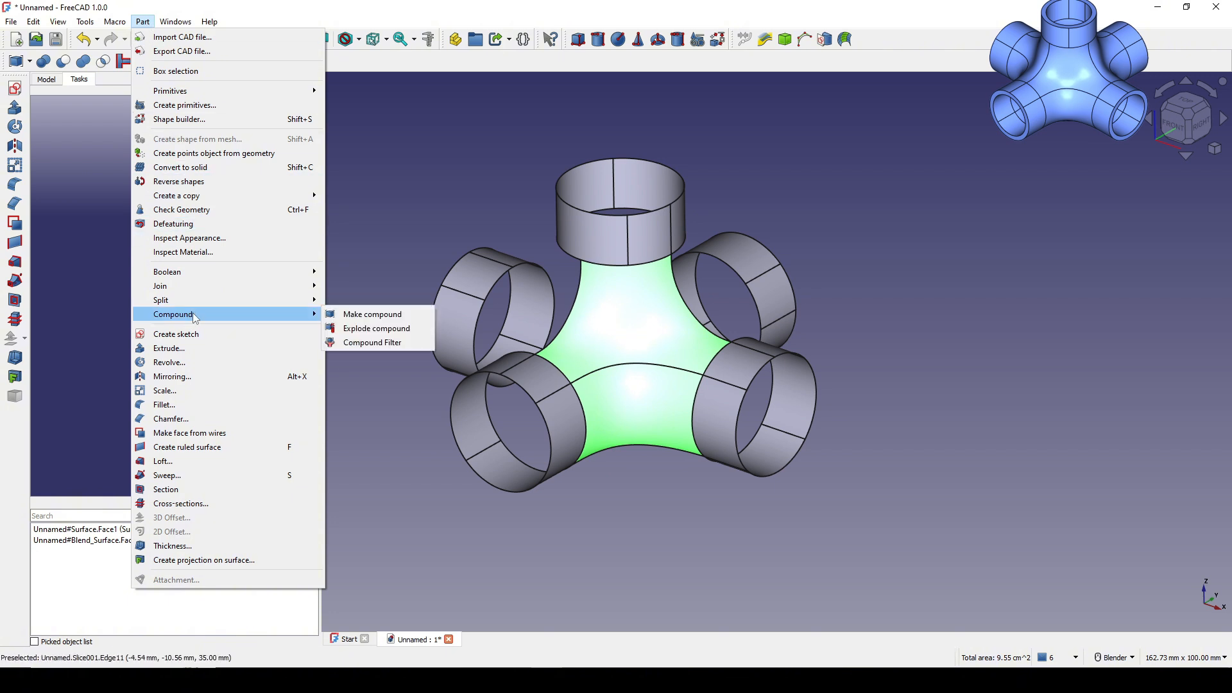
pyautogui.click(377, 315)
pyautogui.moveTo(377, 315); pyautogui.dragTo(641, 334, button='middle')
# Step: Create a Draft polar array of the compound with 4 elements over 360° about the origin
pyautogui.click(48, 79)
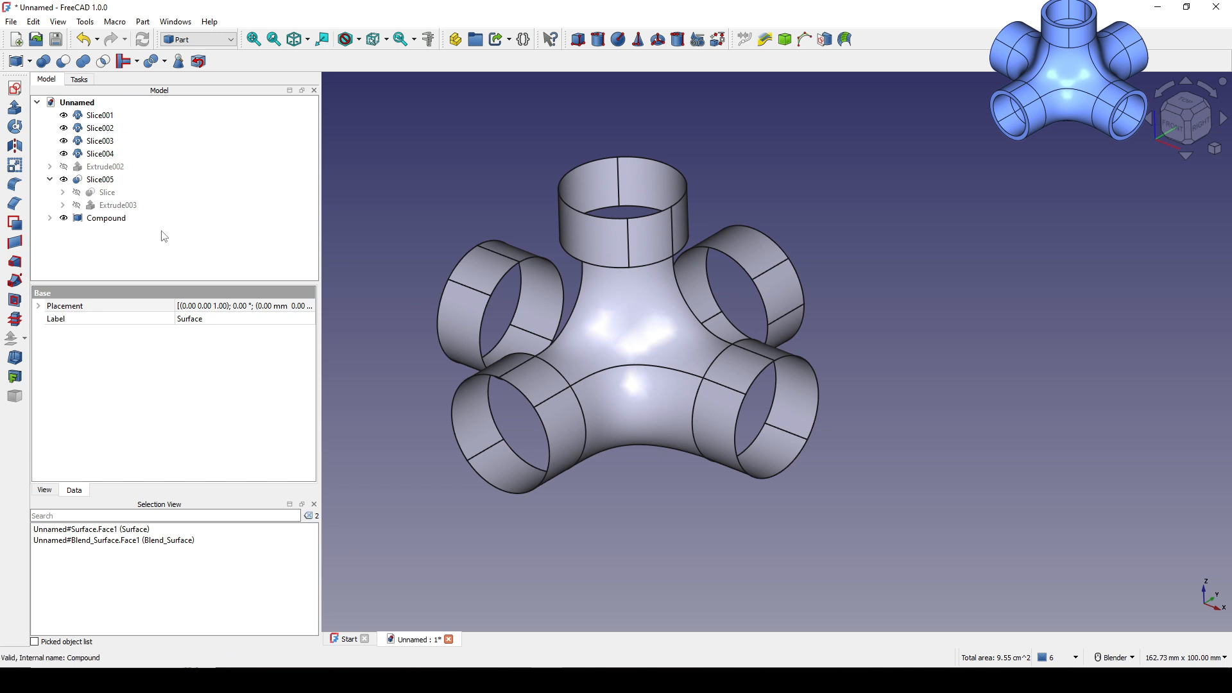
pyautogui.click(120, 220)
pyautogui.moveTo(894, 435); pyautogui.dragTo(629, 321, button='middle')
pyautogui.click(189, 40)
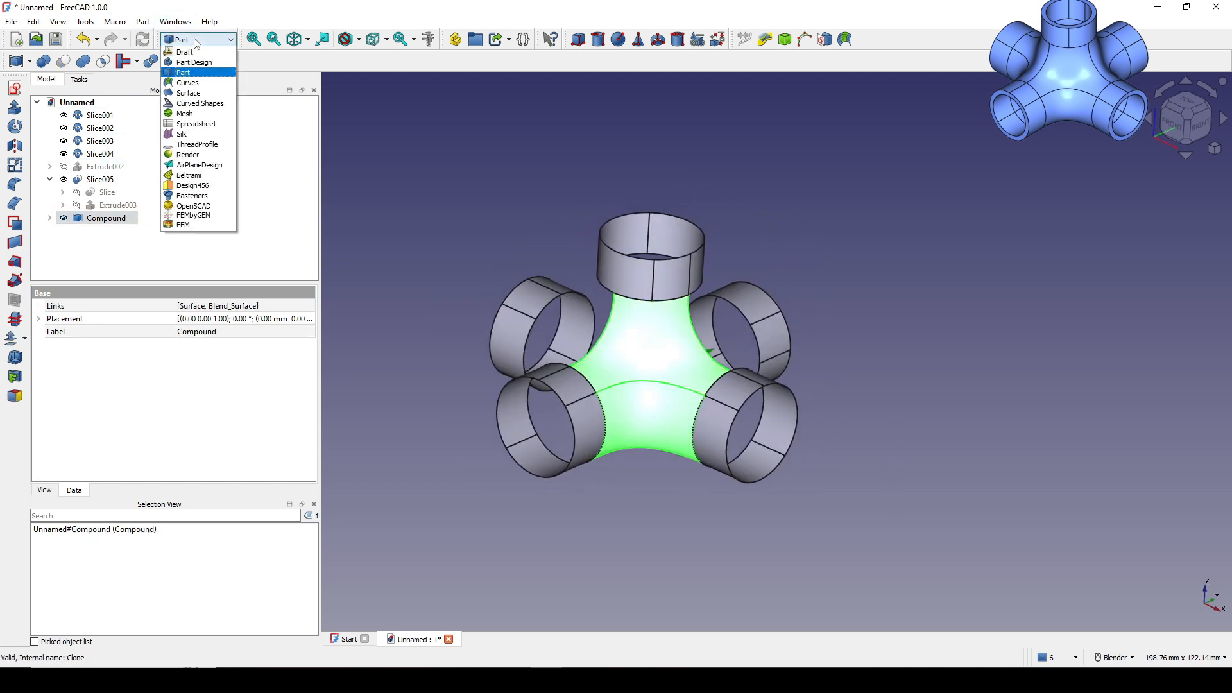
pyautogui.click(190, 52)
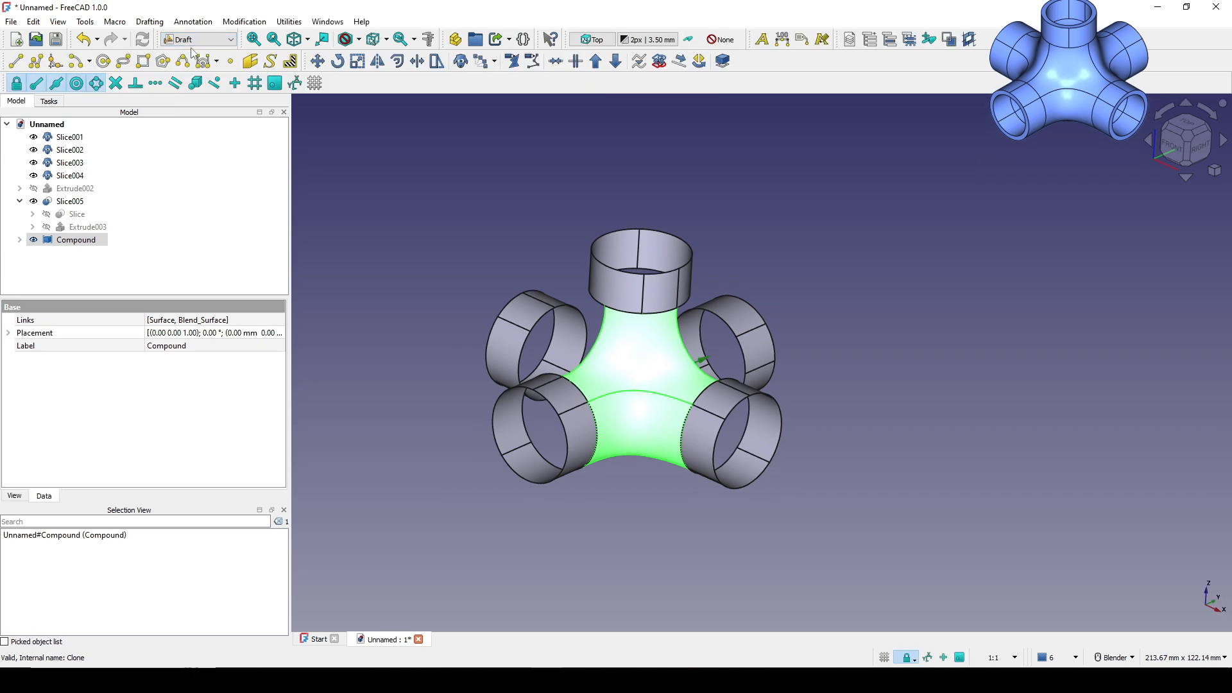
pyautogui.click(255, 23)
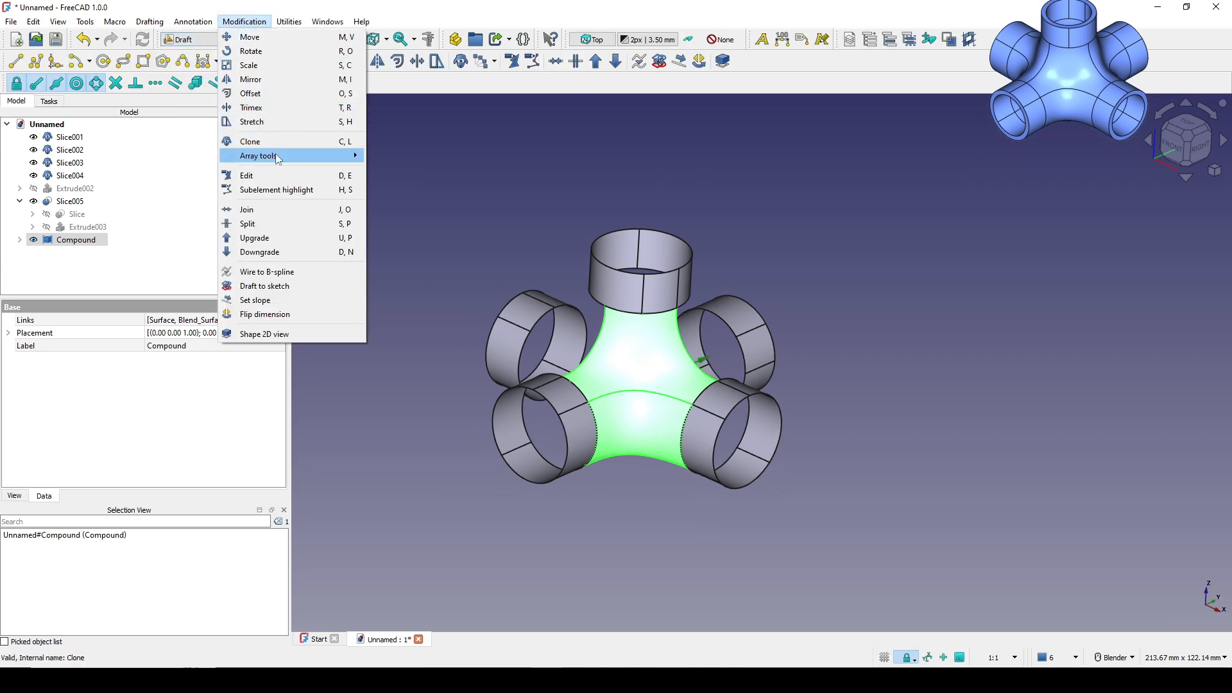
pyautogui.moveTo(333, 156)
pyautogui.click(423, 170)
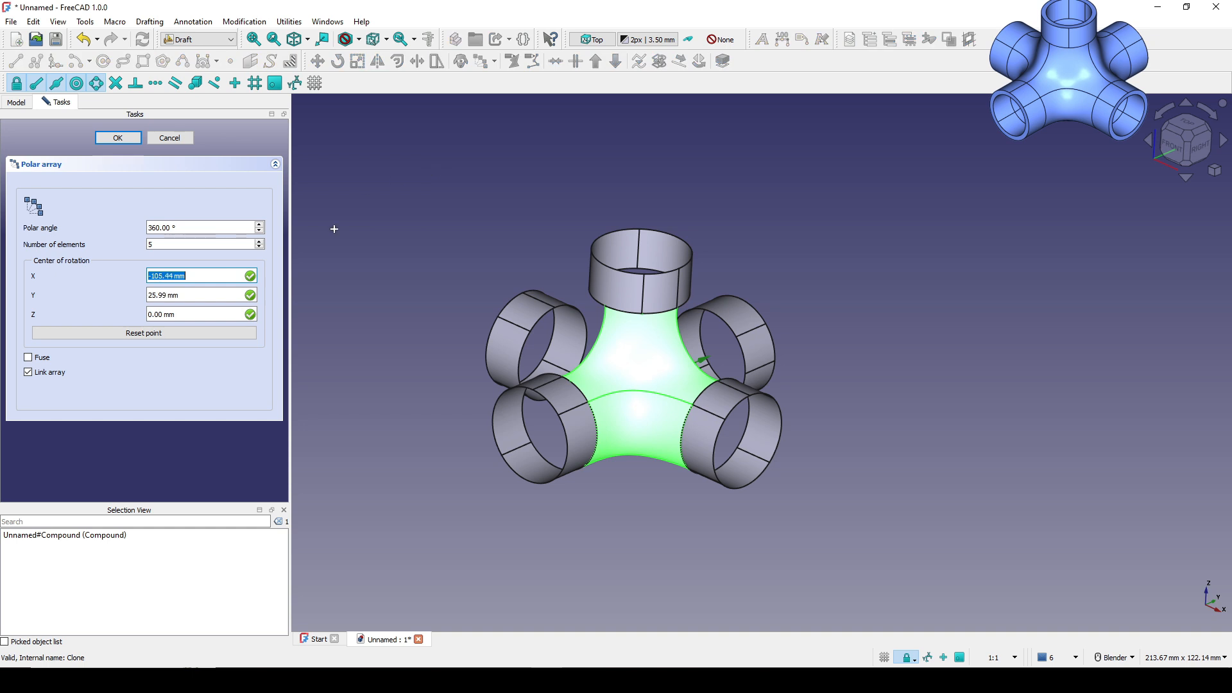
pyautogui.click(187, 332)
pyautogui.doubleClick(179, 244)
pyautogui.write('4')
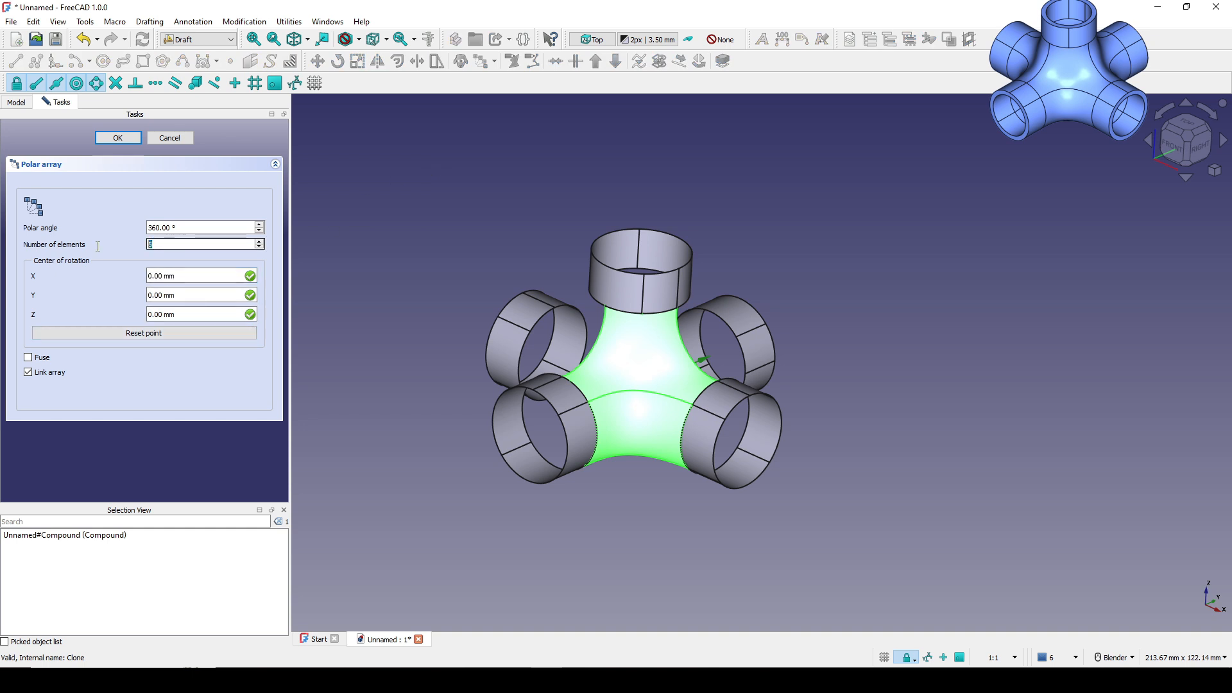
pyautogui.click(118, 139)
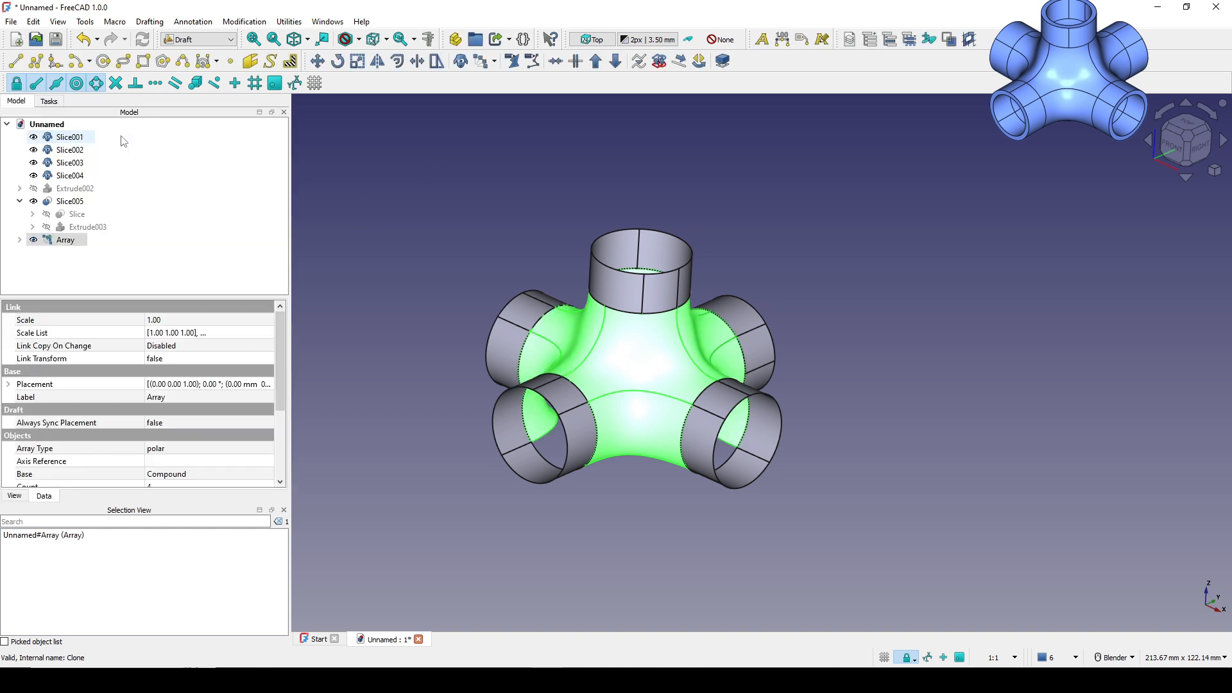
# Step: Upgrade the polar array of blended patches into a single shell
pyautogui.moveTo(671, 408); pyautogui.dragTo(749, 360, button='middle')
pyautogui.scroll(1, 688, 398)
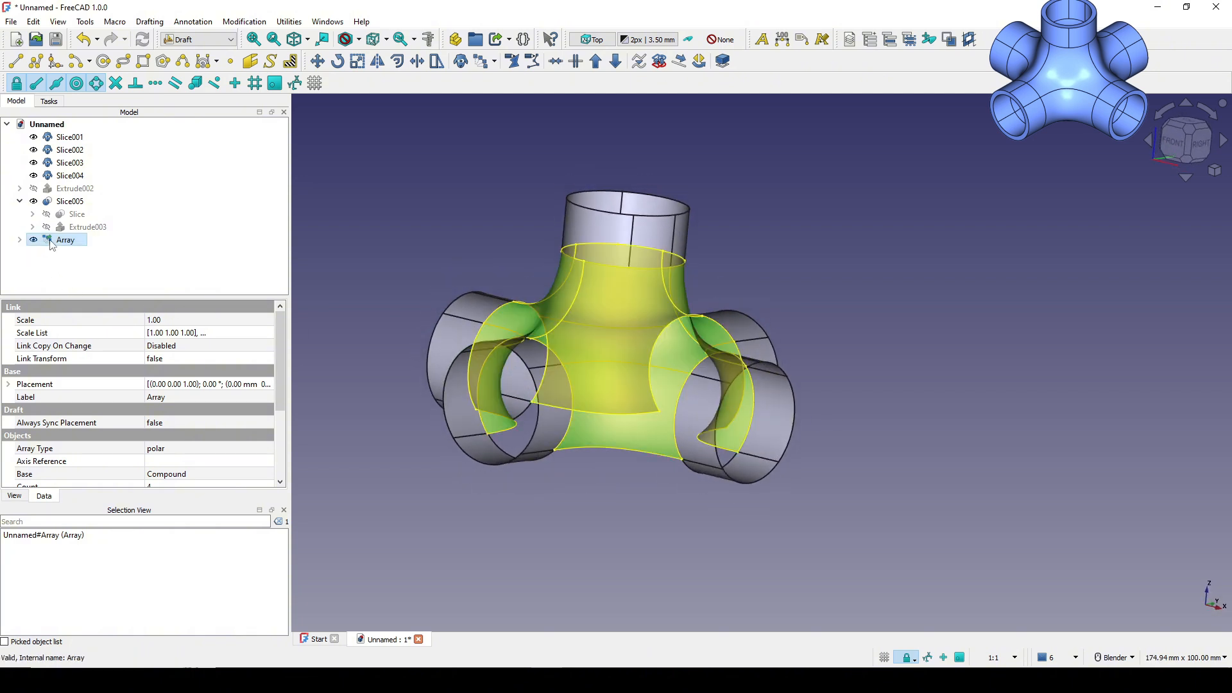
pyautogui.click(608, 65)
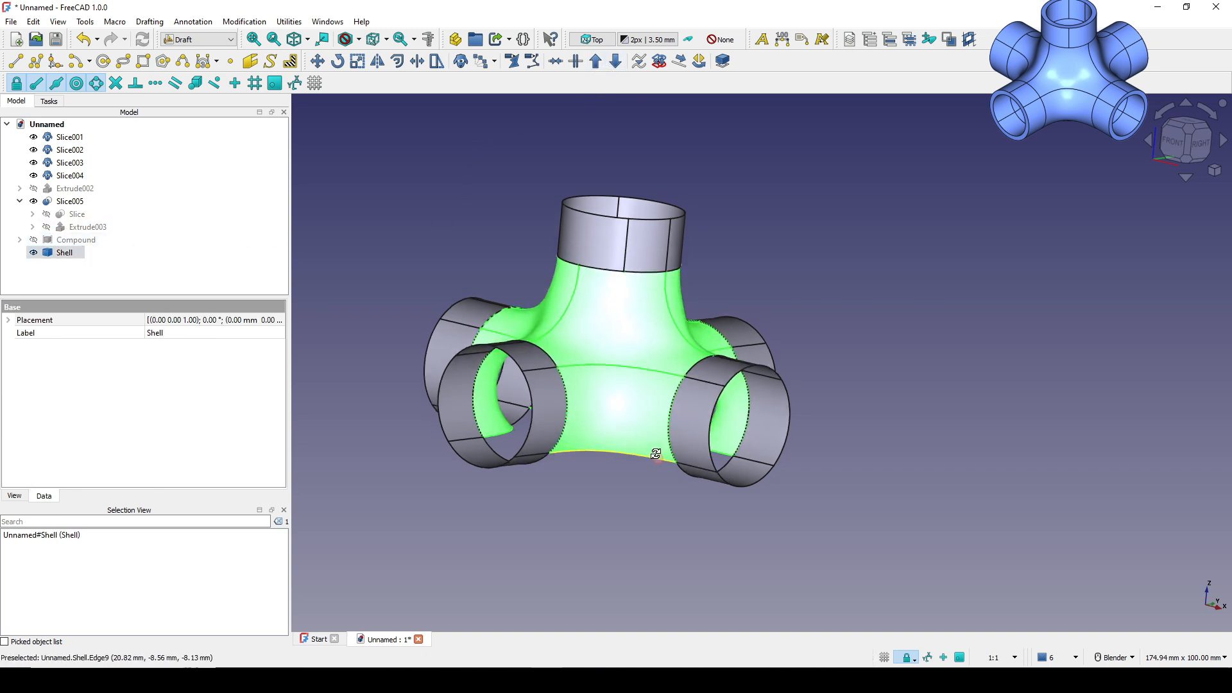
pyautogui.moveTo(616, 276); pyautogui.dragTo(645, 365, button='middle')
pyautogui.scroll(1, 644, 365)
pyautogui.click(914, 382)
# Step: Start a Surface workbench filling on the open underside with boundary edges Slice004.Edge14, Shell.Edge42, Slice003.Edge14 and Shell.Edge9
pyautogui.moveTo(797, 448); pyautogui.dragTo(770, 450, button='middle')
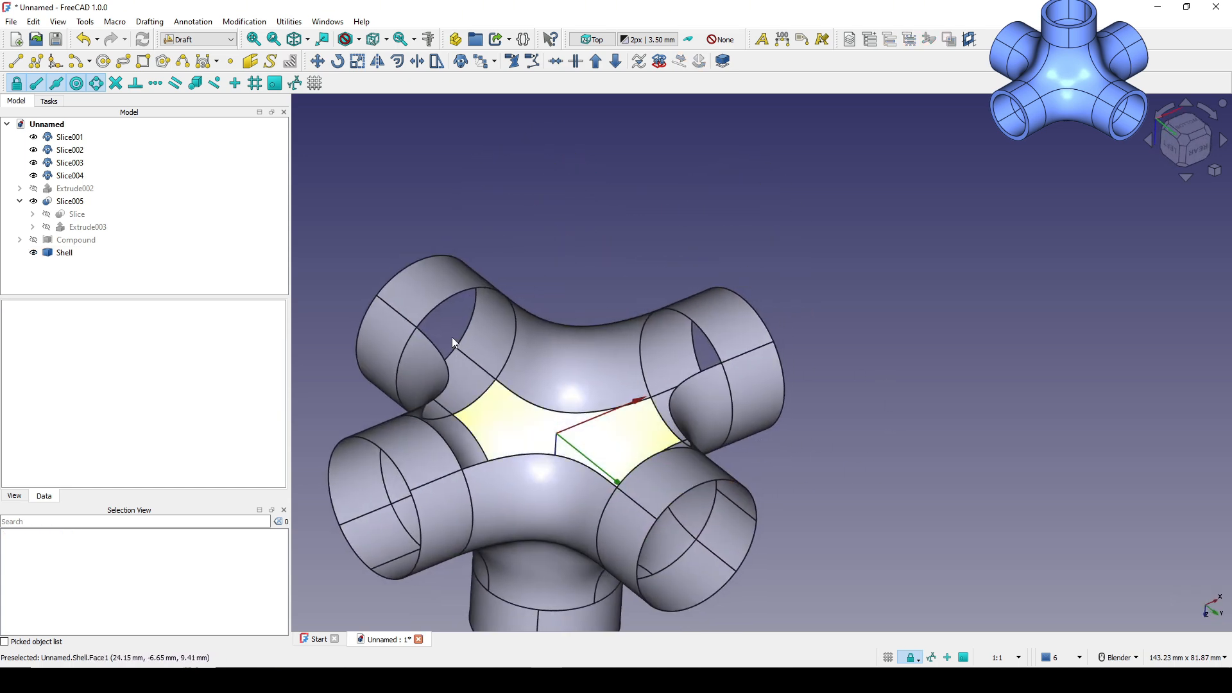
pyautogui.click(203, 47)
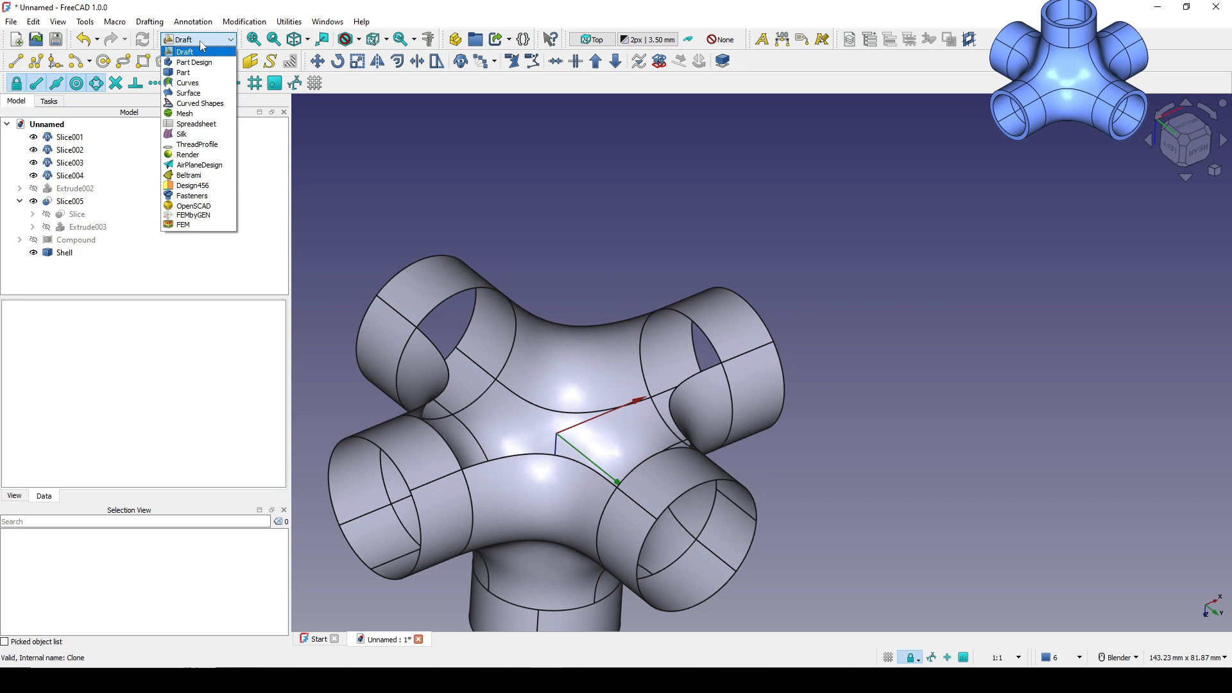
pyautogui.click(196, 93)
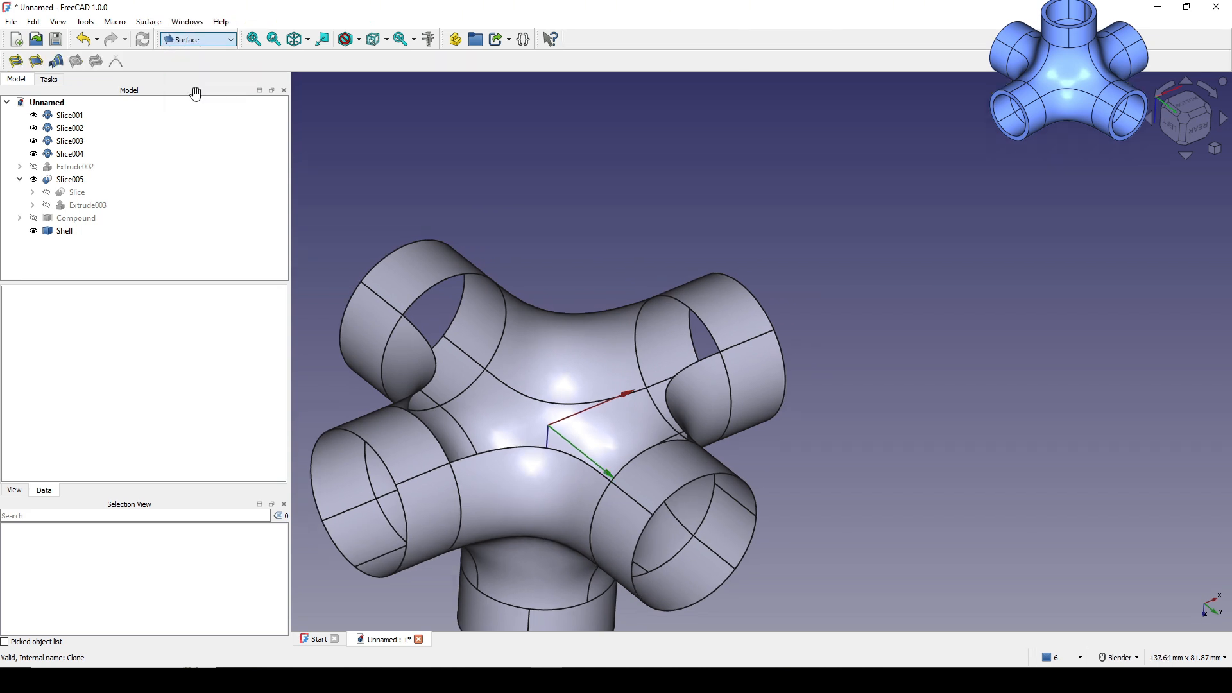
pyautogui.click(16, 61)
pyautogui.moveTo(667, 362); pyautogui.dragTo(572, 462, button='middle')
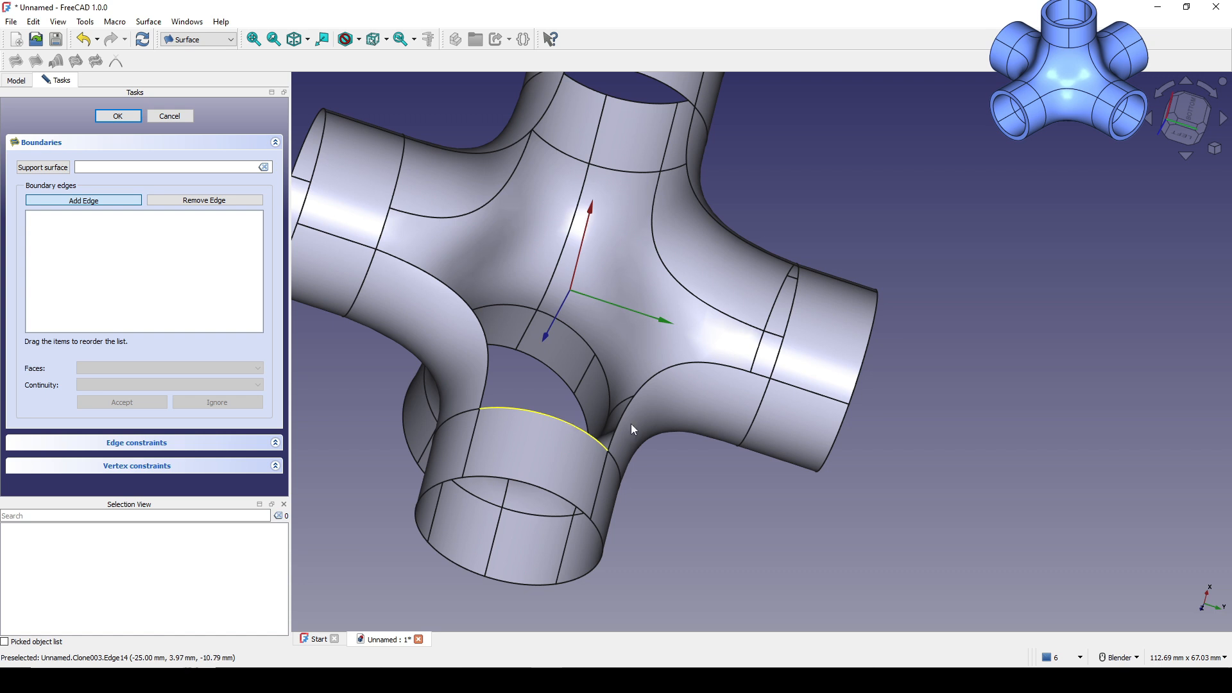
pyautogui.moveTo(627, 426); pyautogui.dragTo(566, 419, button='middle')
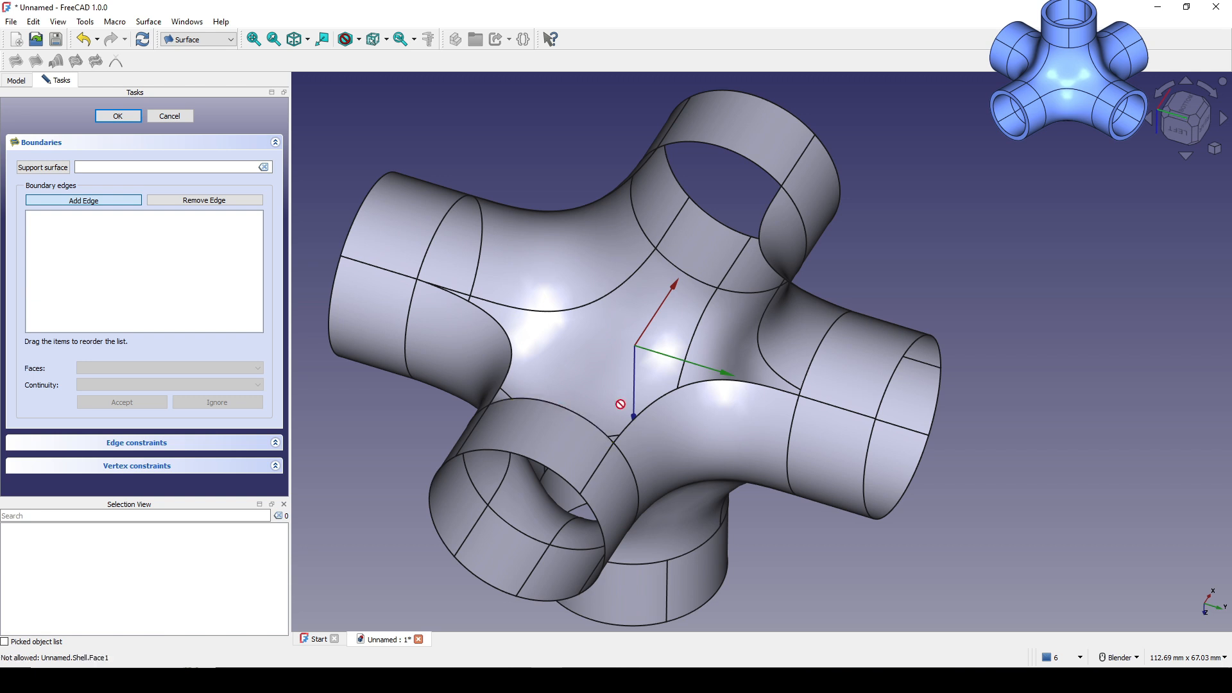
pyautogui.click(518, 363)
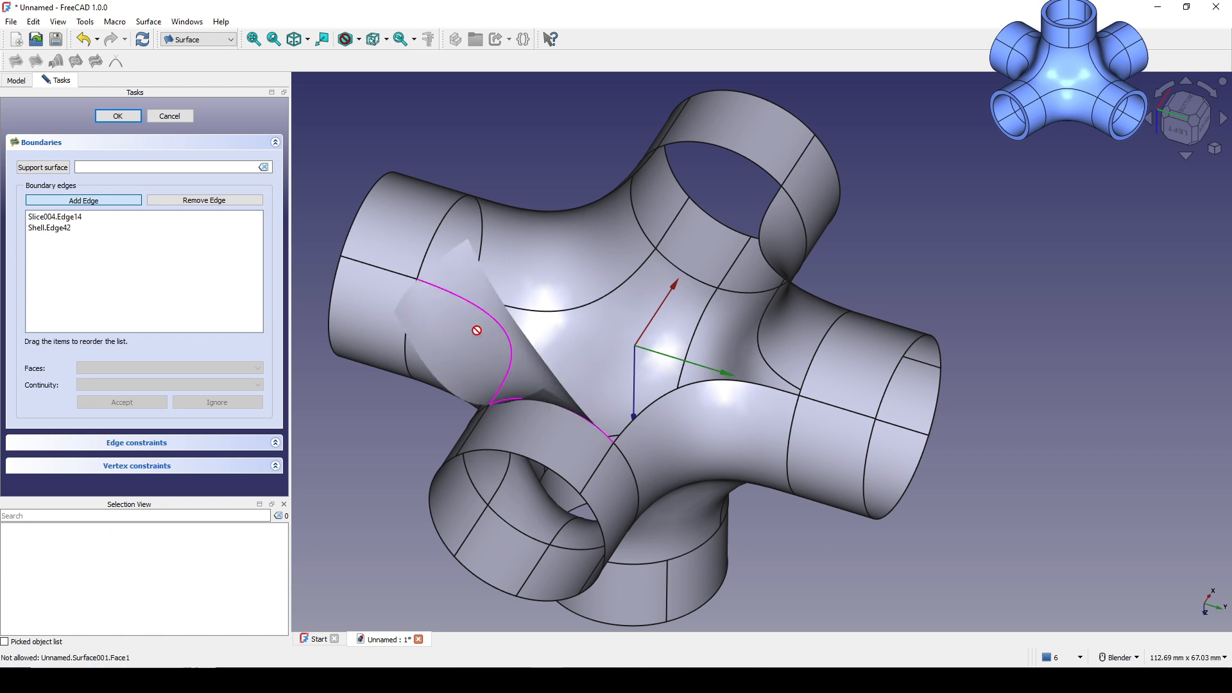
pyautogui.click(428, 259)
pyautogui.click(528, 214)
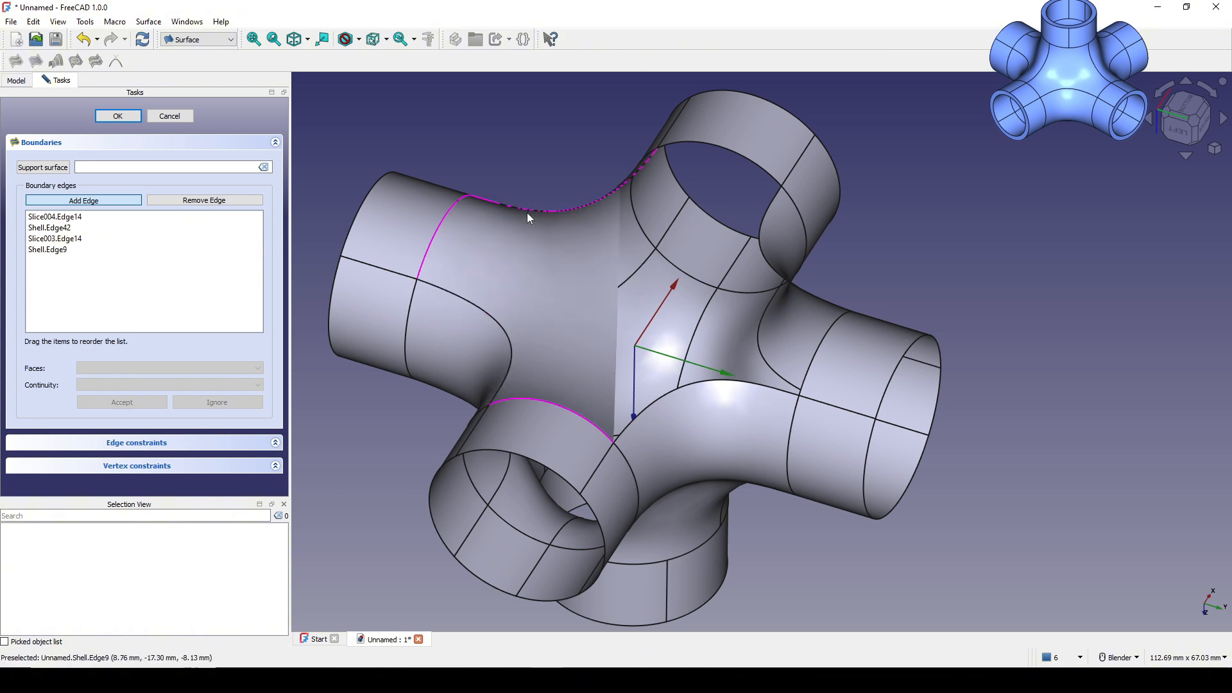
# Step: Complete the filling's boundary loop by adding edges Slice002.Edge14, Shell.Edge20, Slice001.Edge8 and Shell.Edge31
pyautogui.click(692, 149)
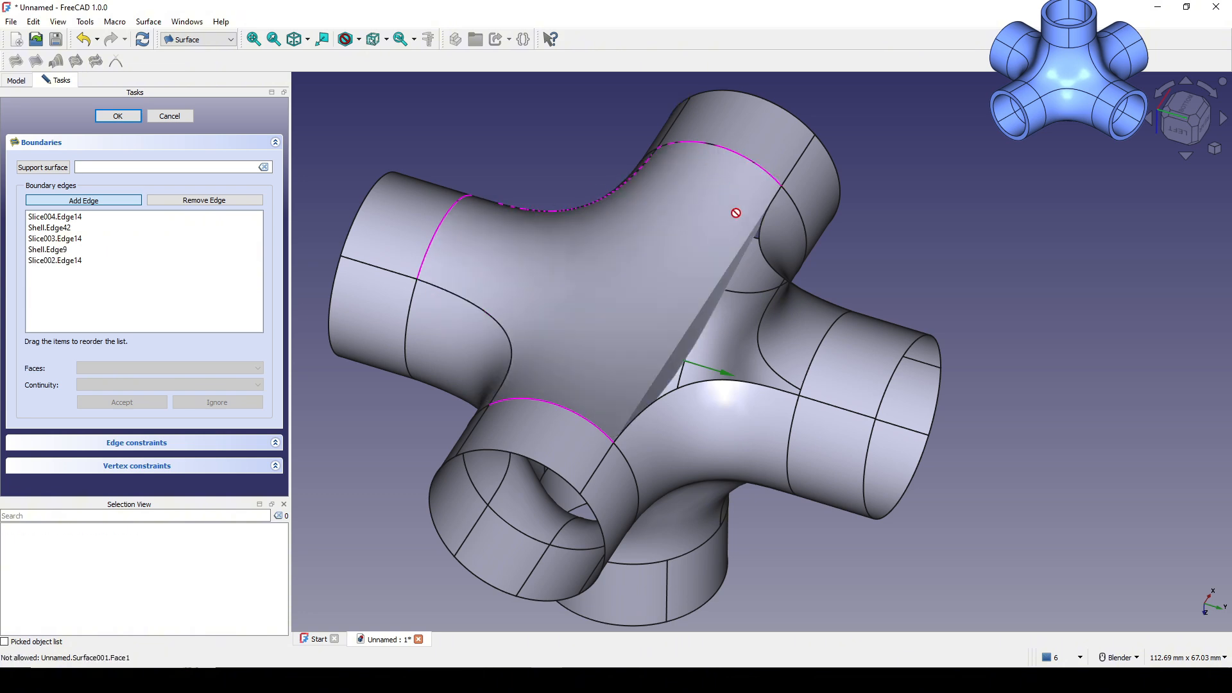
pyautogui.click(756, 237)
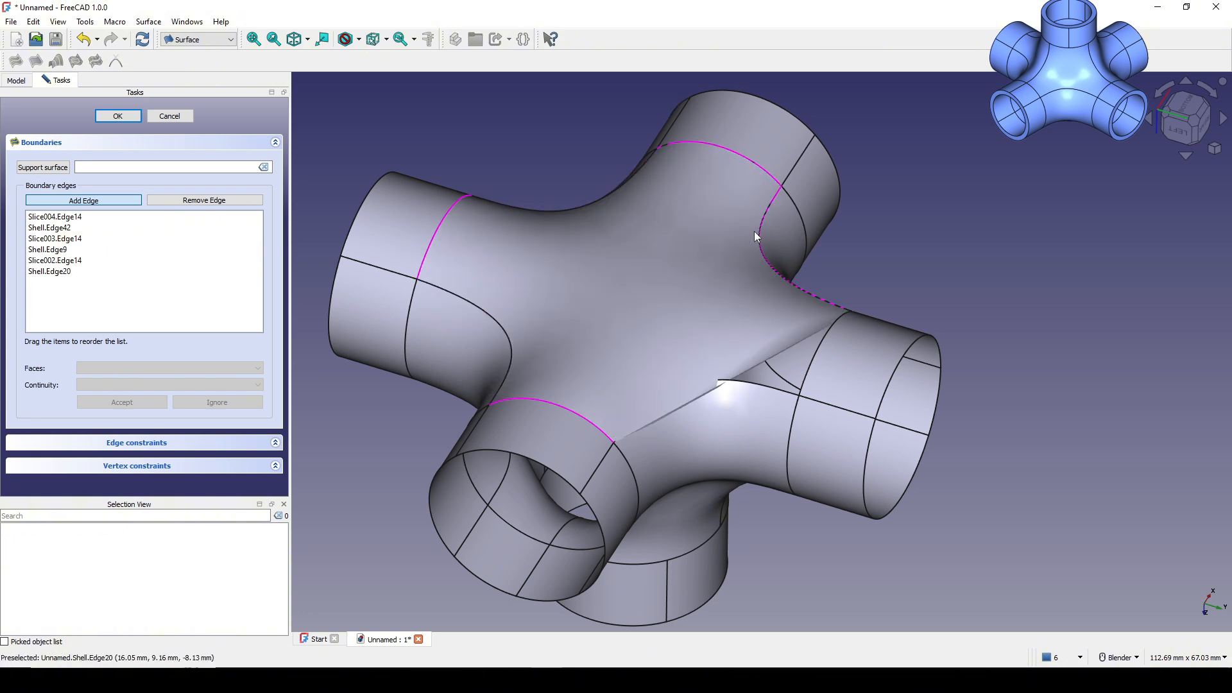
pyautogui.click(825, 348)
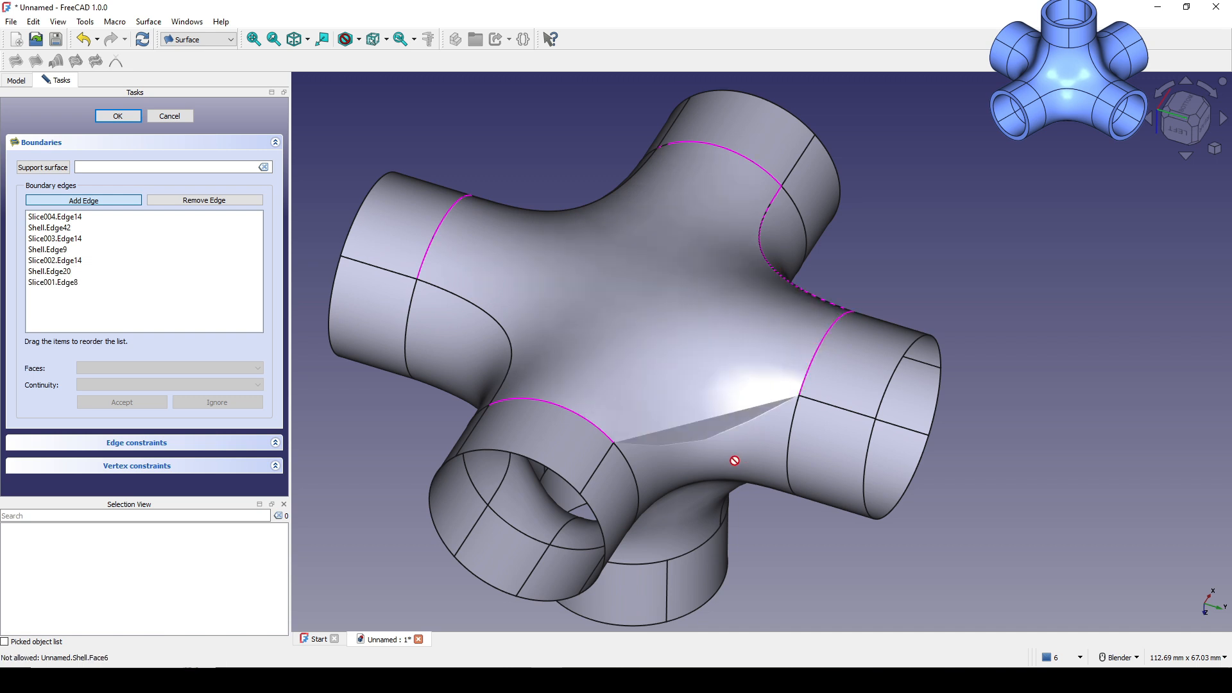
pyautogui.moveTo(735, 461)
pyautogui.mouseDown(button='middle')
pyautogui.moveTo(721, 417)
pyautogui.moveTo(805, 387)
pyautogui.moveTo(910, 400)
pyautogui.mouseUp(button='middle')
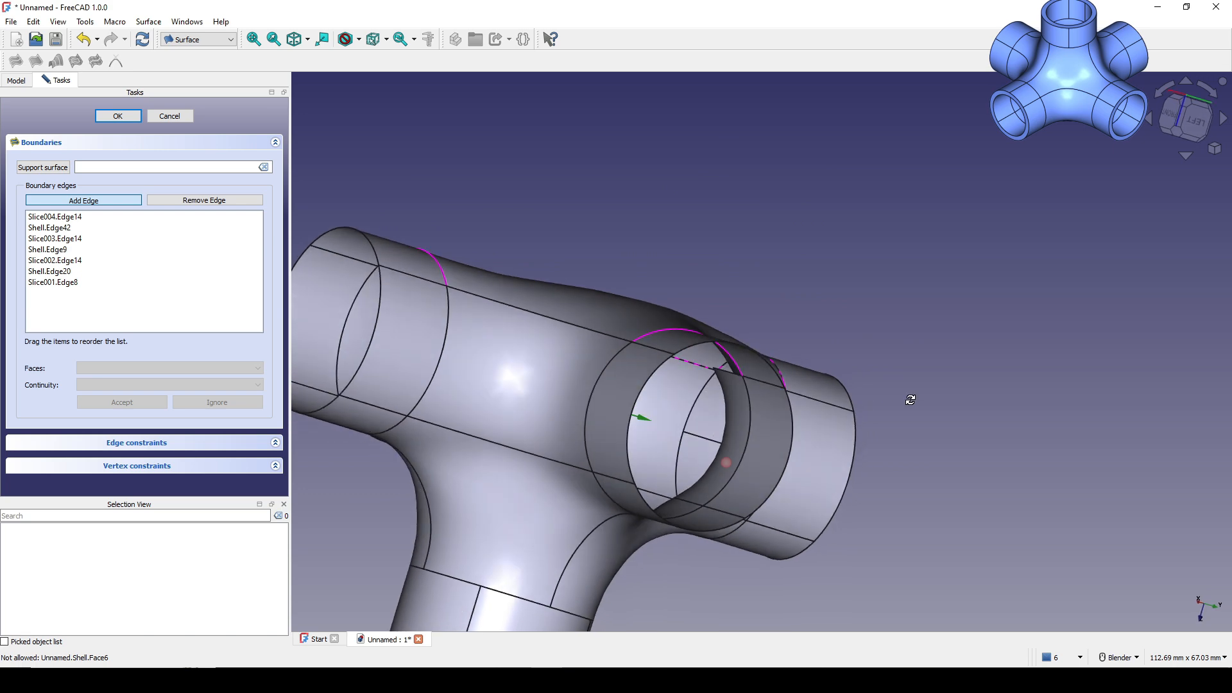
pyautogui.click(722, 376)
pyautogui.moveTo(852, 369); pyautogui.dragTo(632, 443, button='middle')
pyautogui.scroll(-2, 631, 443)
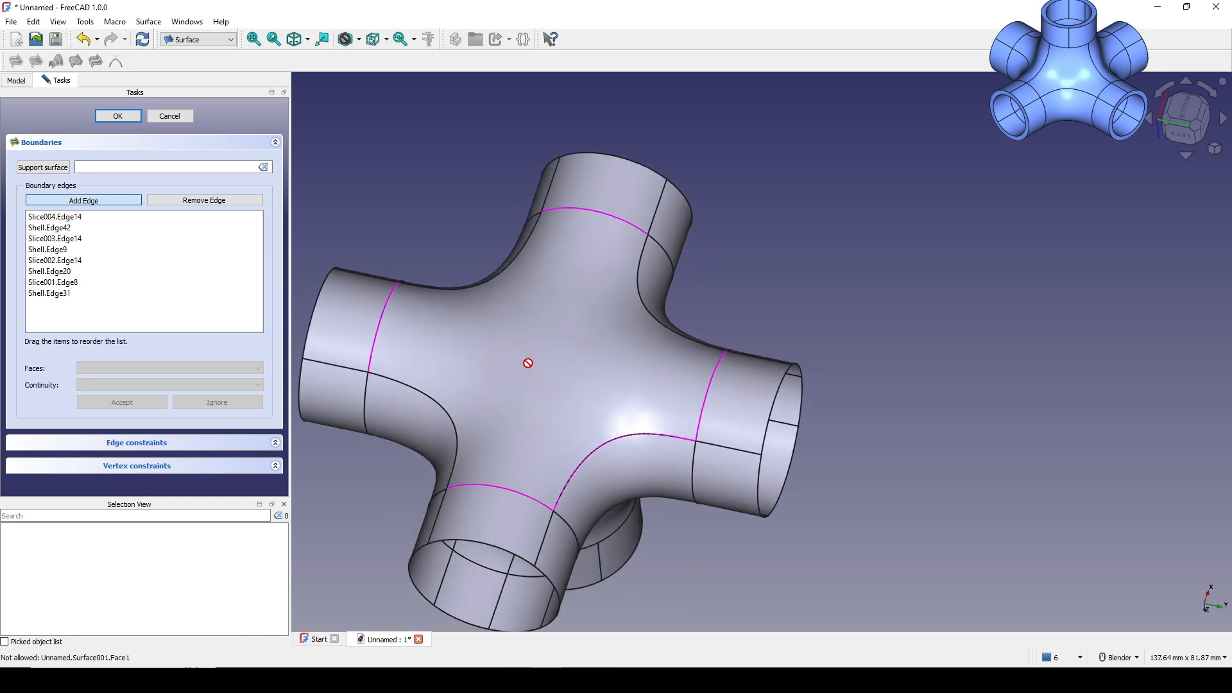
# Step: Constrain the filling's Slice004.Edge14 boundary to Face5 with G1 continuity
pyautogui.doubleClick(84, 218)
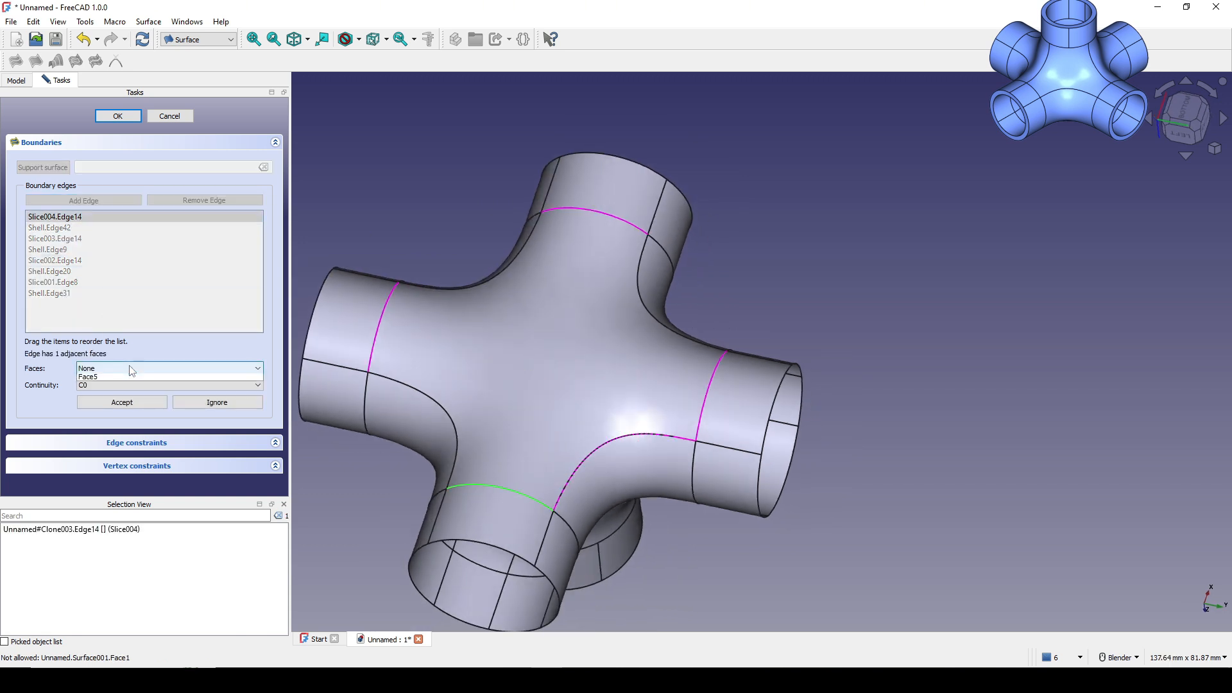
pyautogui.click(125, 377)
pyautogui.click(122, 385)
pyautogui.click(125, 401)
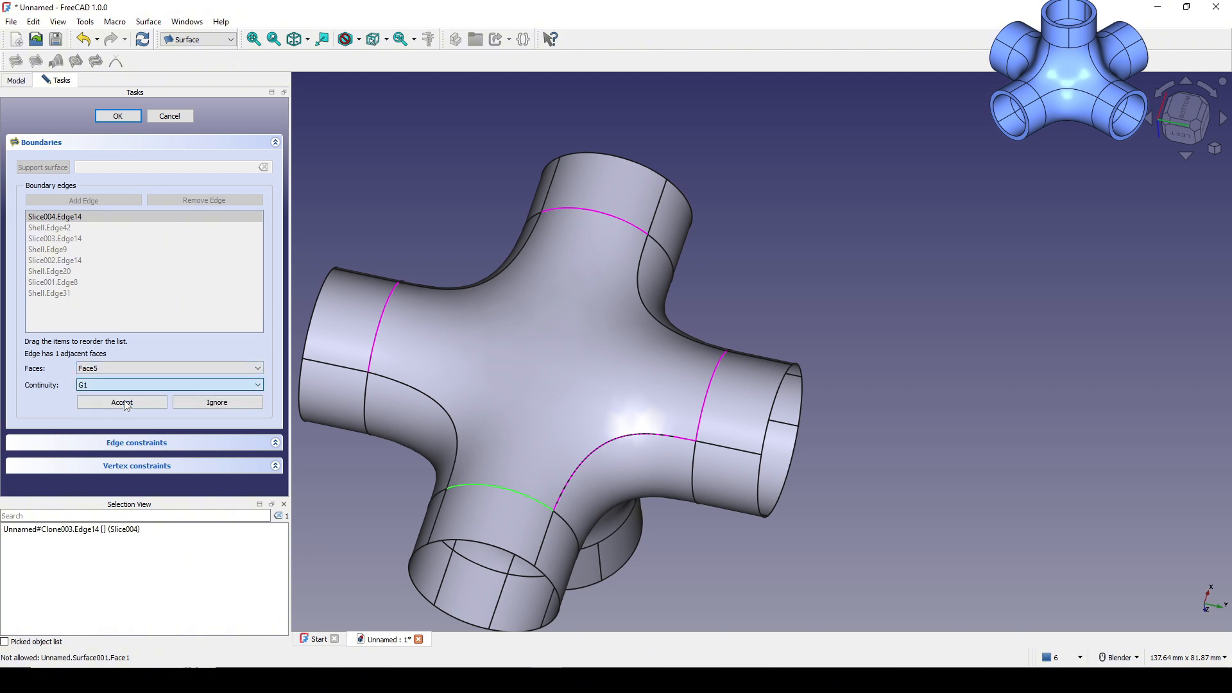
pyautogui.click(123, 403)
# Step: Constrain the filling's Shell.Edge42 boundary to Face8 with G1 continuity
pyautogui.doubleClick(83, 227)
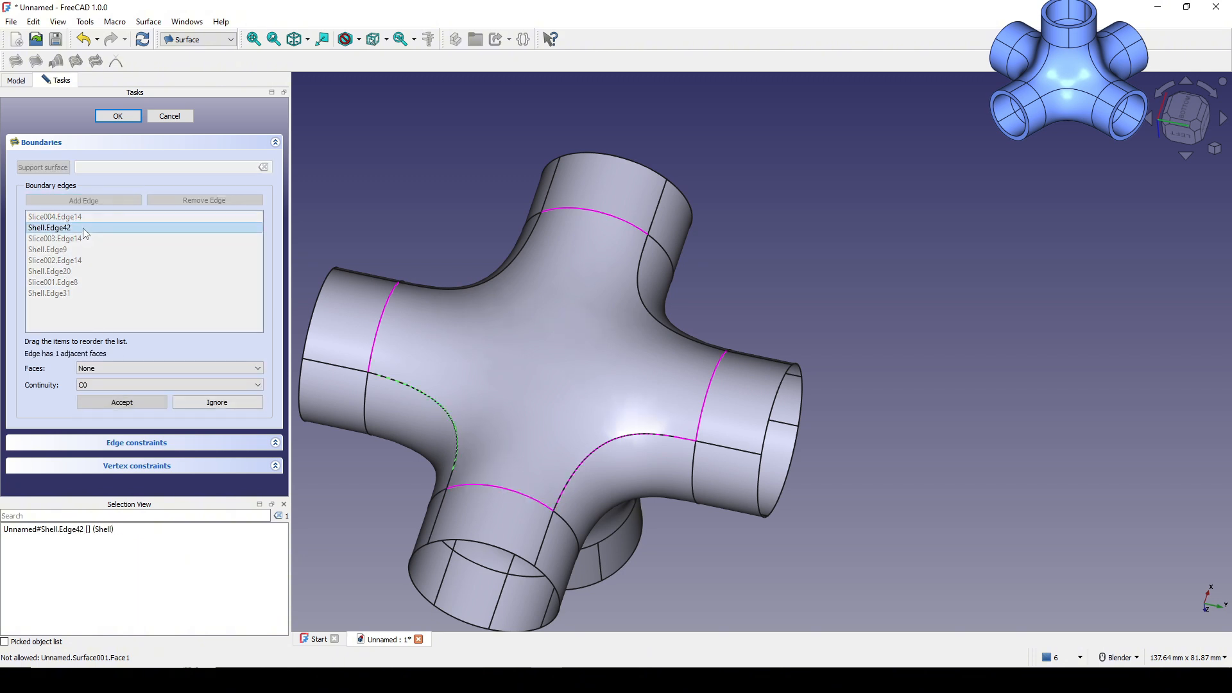
pyautogui.click(113, 367)
pyautogui.click(110, 386)
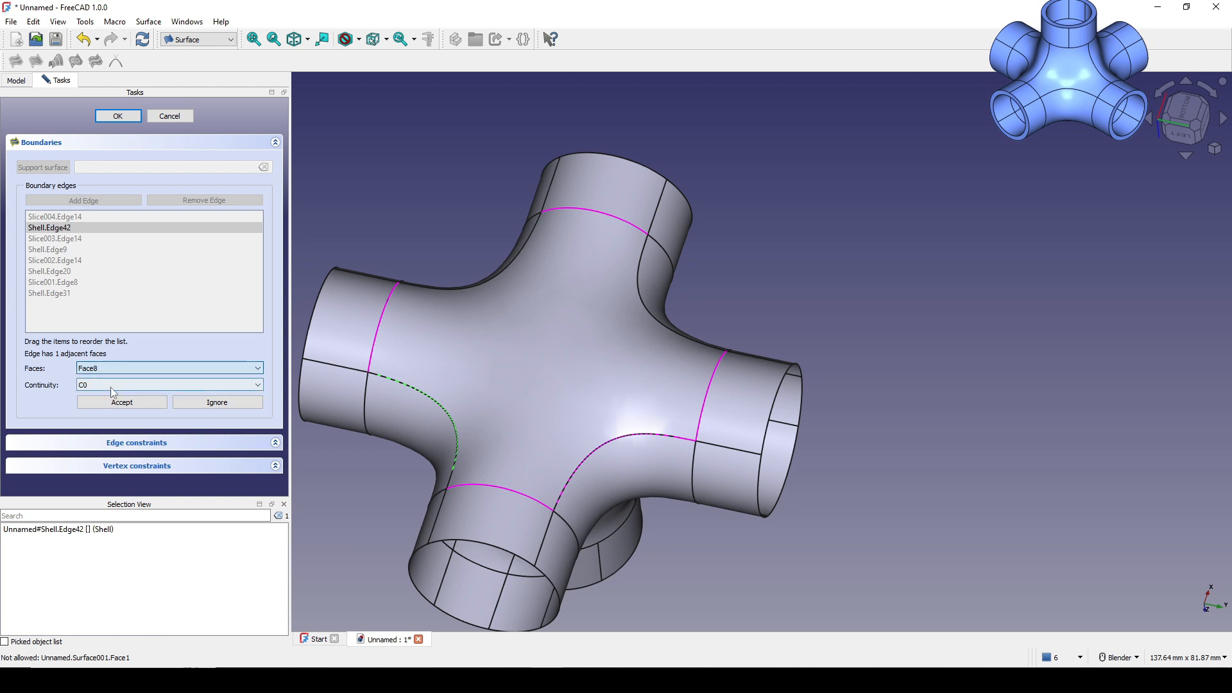
pyautogui.click(110, 386)
pyautogui.click(121, 402)
pyautogui.click(122, 402)
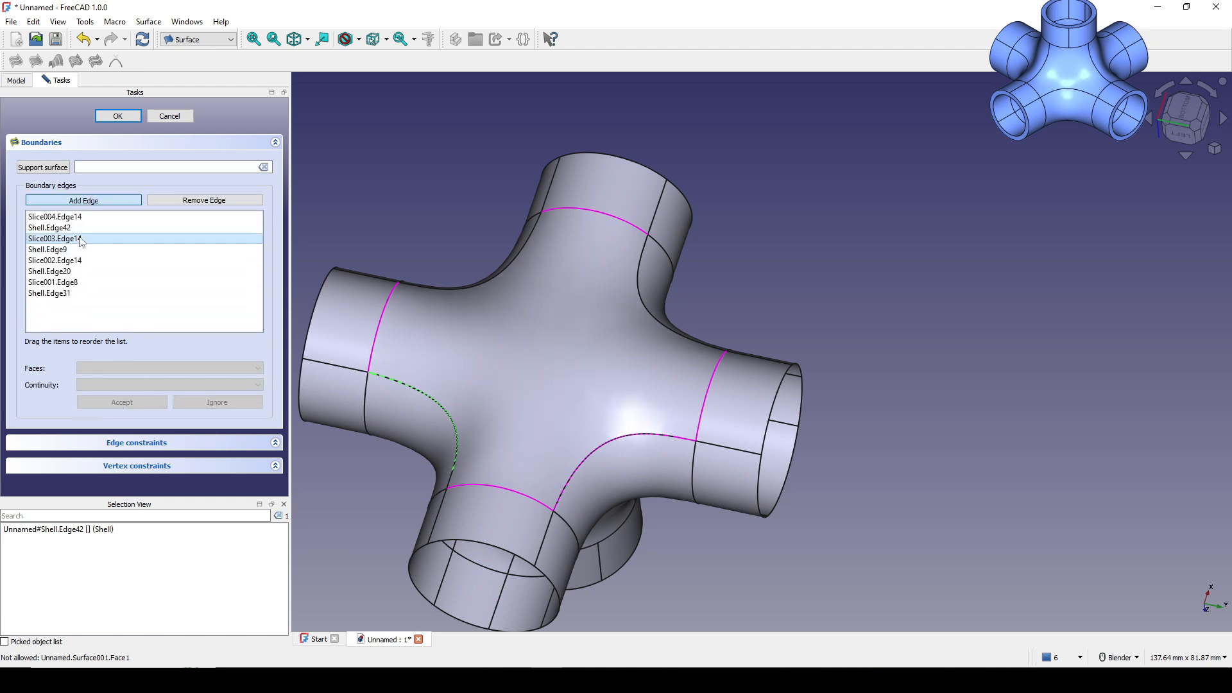
# Step: Constrain the filling's Slice003.Edge14 boundary to Face5 with G1 continuity
pyautogui.doubleClick(64, 238)
pyautogui.click(121, 387)
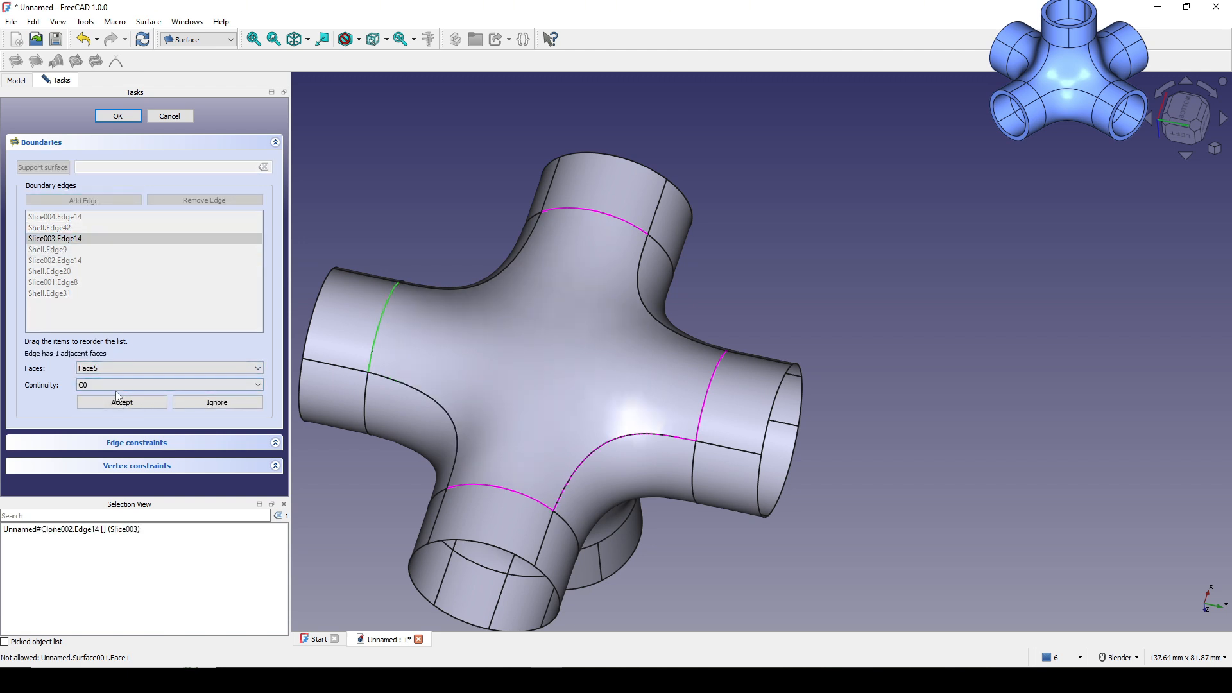
pyautogui.click(118, 386)
pyautogui.click(118, 403)
pyautogui.click(121, 402)
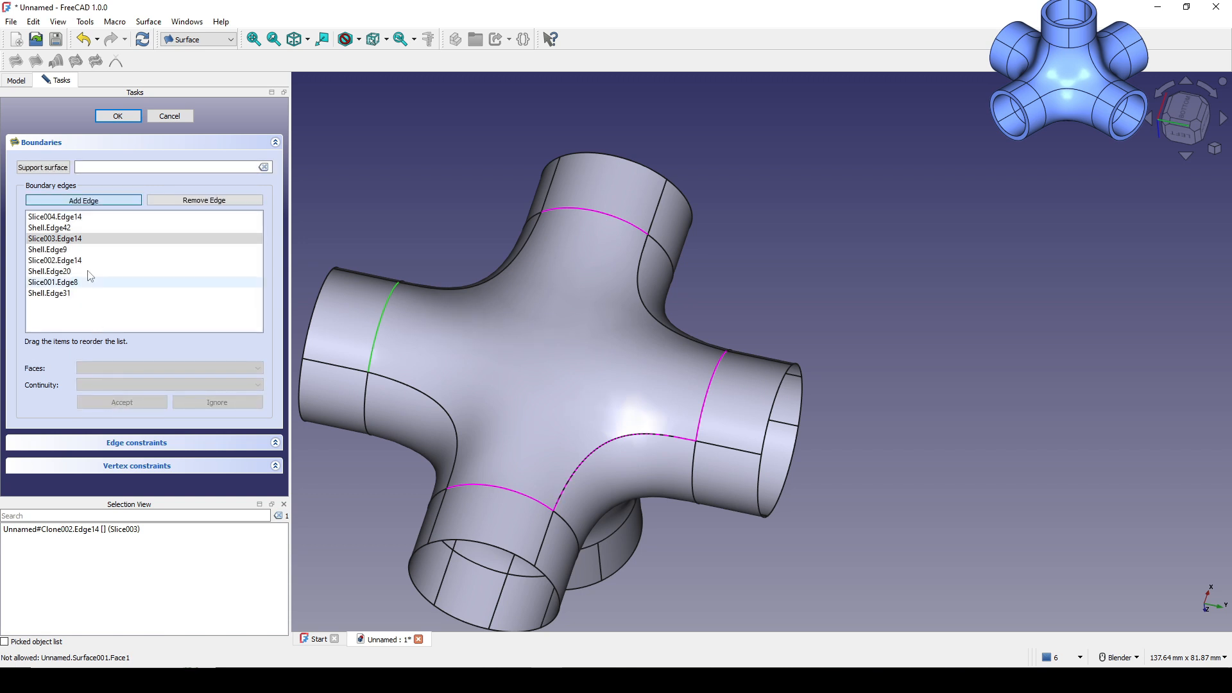
# Step: Constrain the filling's Shell.Edge9 boundary to Face2 with G1 continuity
pyautogui.doubleClick(49, 250)
pyautogui.click(106, 370)
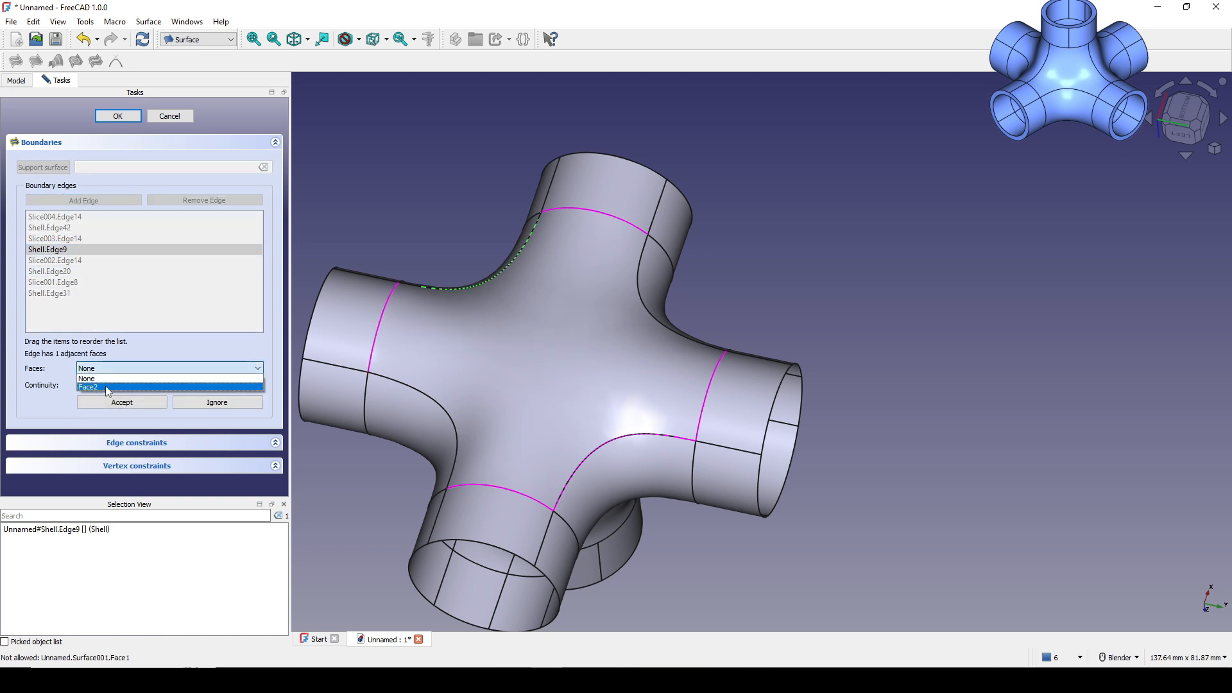
pyautogui.click(105, 386)
pyautogui.click(105, 385)
pyautogui.click(104, 405)
pyautogui.click(122, 402)
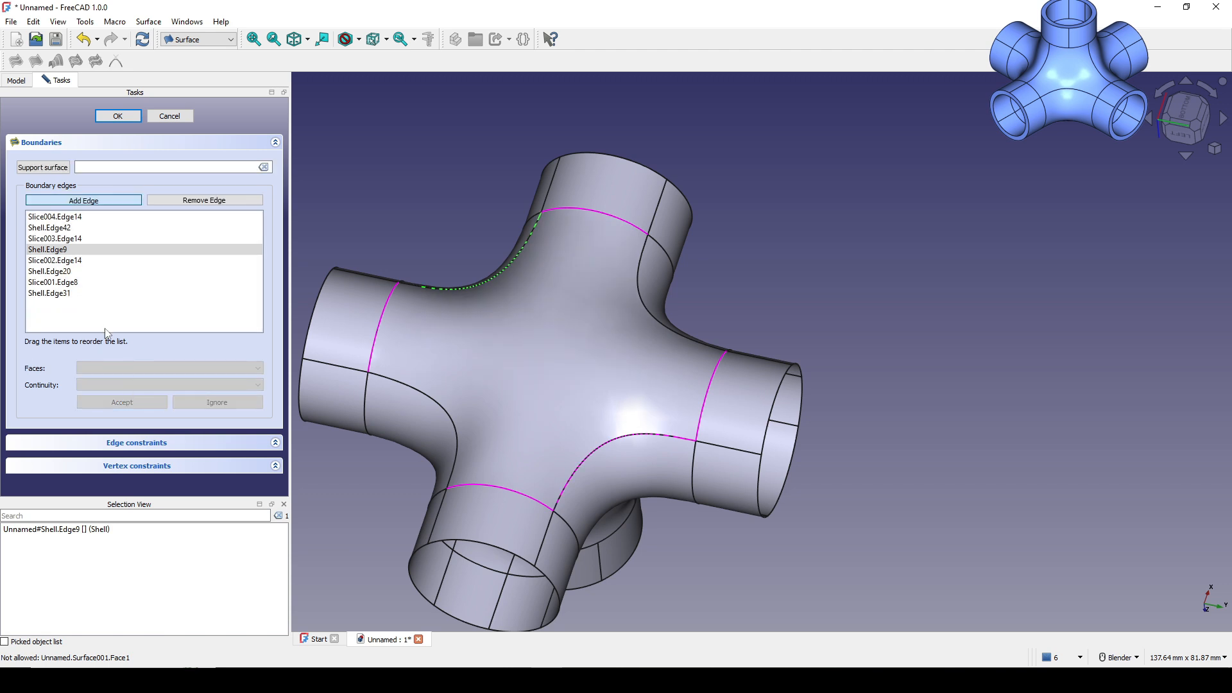
# Step: Constrain the filling's Slice002.Edge14 boundary to Face5 with G1 continuity
pyautogui.doubleClick(55, 261)
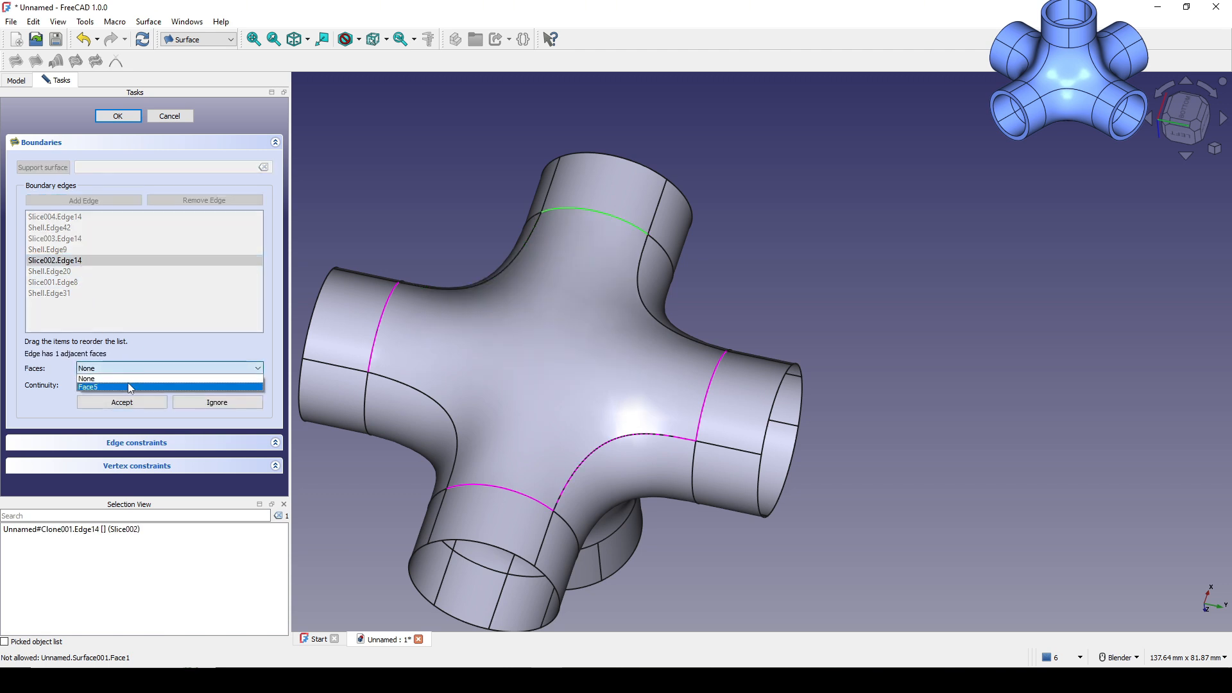
pyautogui.click(128, 387)
pyautogui.click(129, 385)
pyautogui.click(132, 404)
pyautogui.click(133, 402)
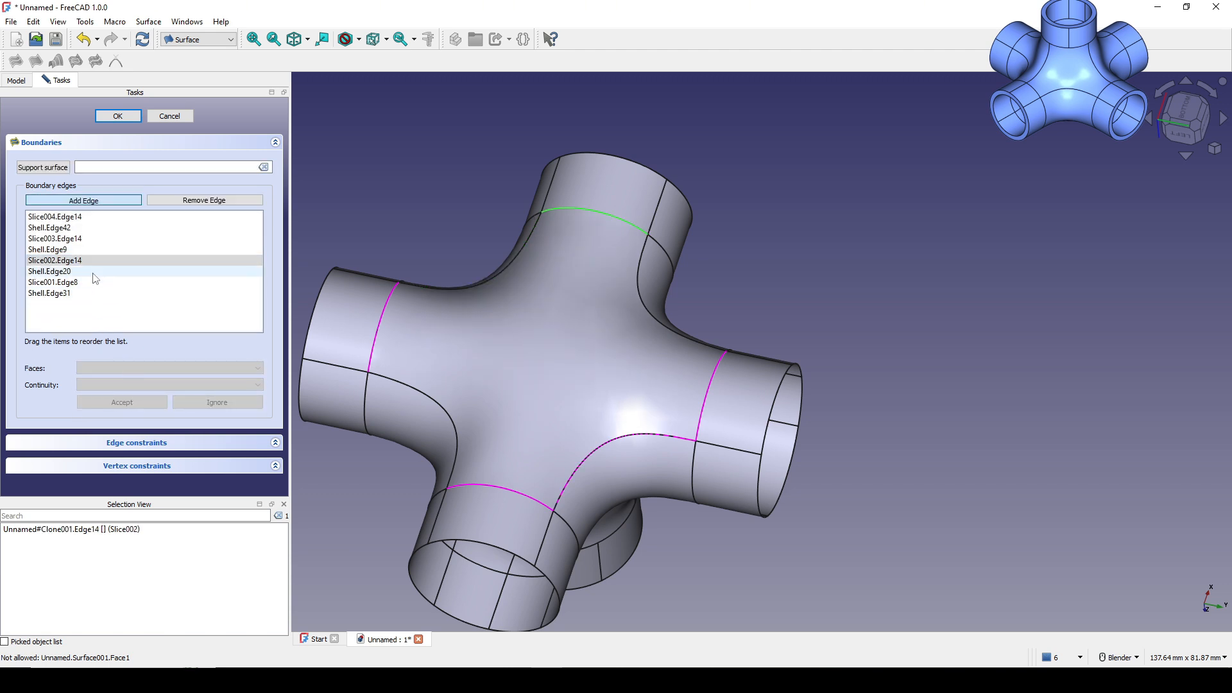
# Step: Constrain the filling's Shell.Edge20 boundary to Face4 with G1 continuity
pyautogui.doubleClick(93, 273)
pyautogui.click(109, 384)
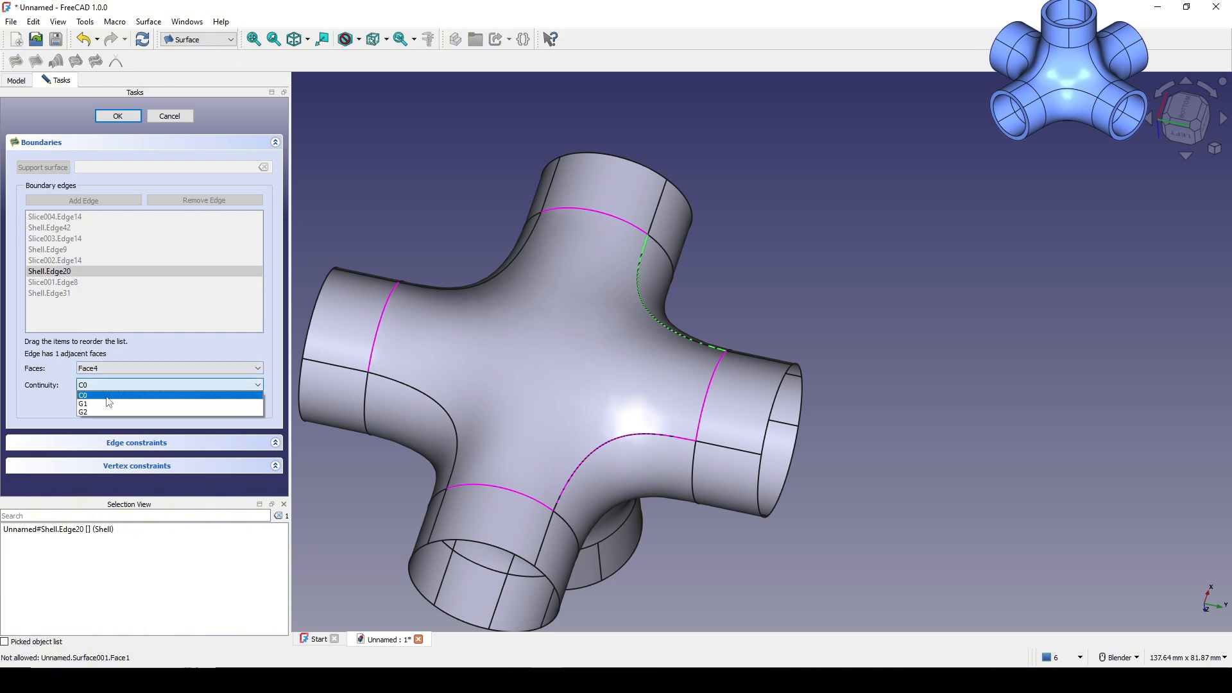
pyautogui.click(108, 396)
pyautogui.click(110, 403)
# Step: Constrain the filling's Slice001.Edge8 boundary to Face3 with G1 continuity
pyautogui.doubleClick(96, 283)
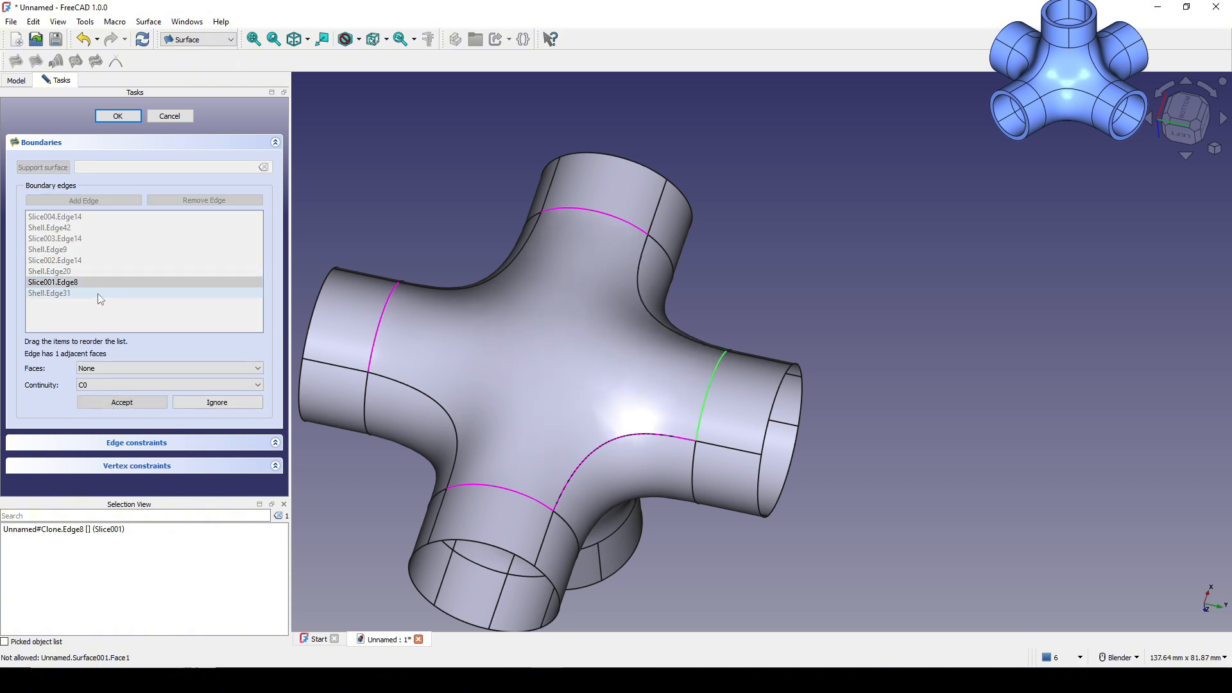
pyautogui.click(110, 368)
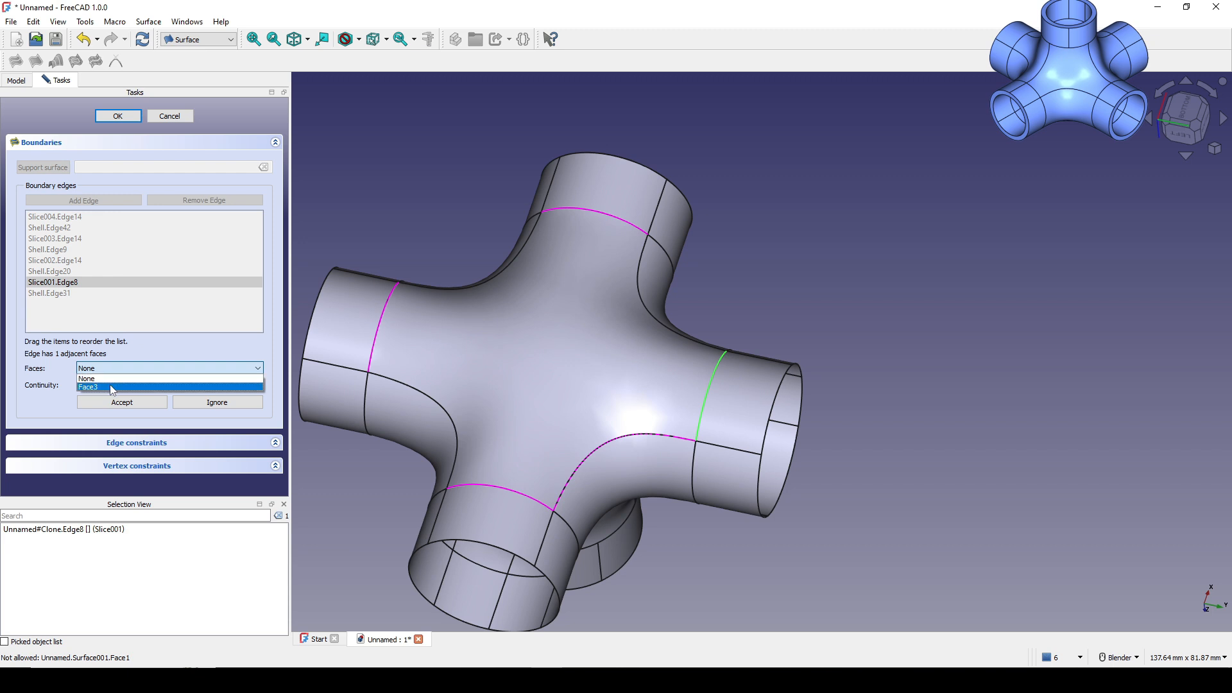
pyautogui.click(110, 384)
pyautogui.click(109, 384)
pyautogui.click(108, 396)
pyautogui.click(109, 403)
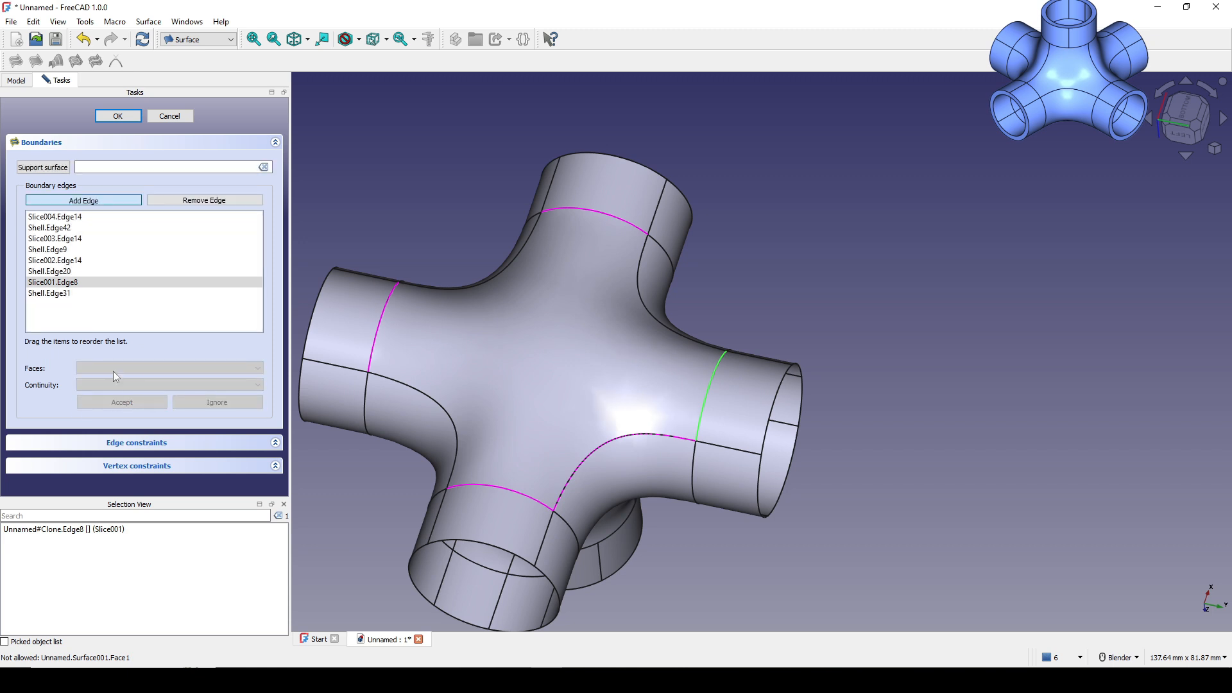
# Step: Constrain the filling's Shell.Edge31 boundary to Face6 with G1 continuity and create the underside surface
pyautogui.doubleClick(72, 294)
pyautogui.click(122, 369)
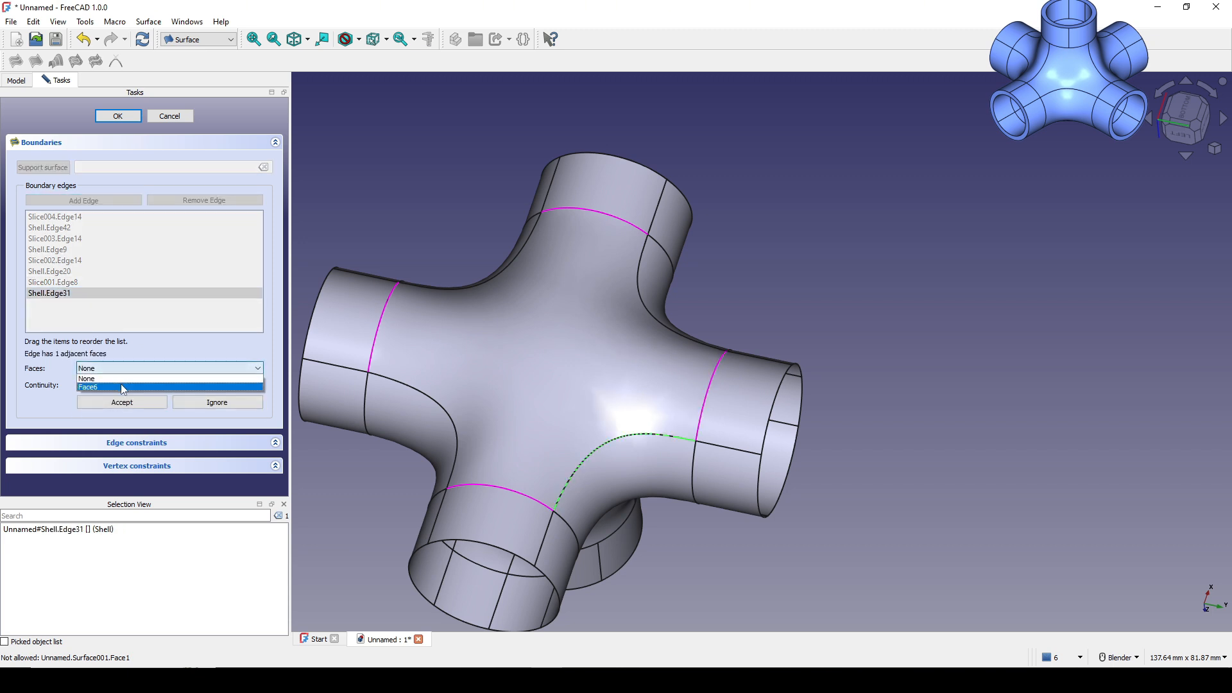
pyautogui.click(120, 387)
pyautogui.click(120, 385)
pyautogui.click(115, 396)
pyautogui.click(119, 402)
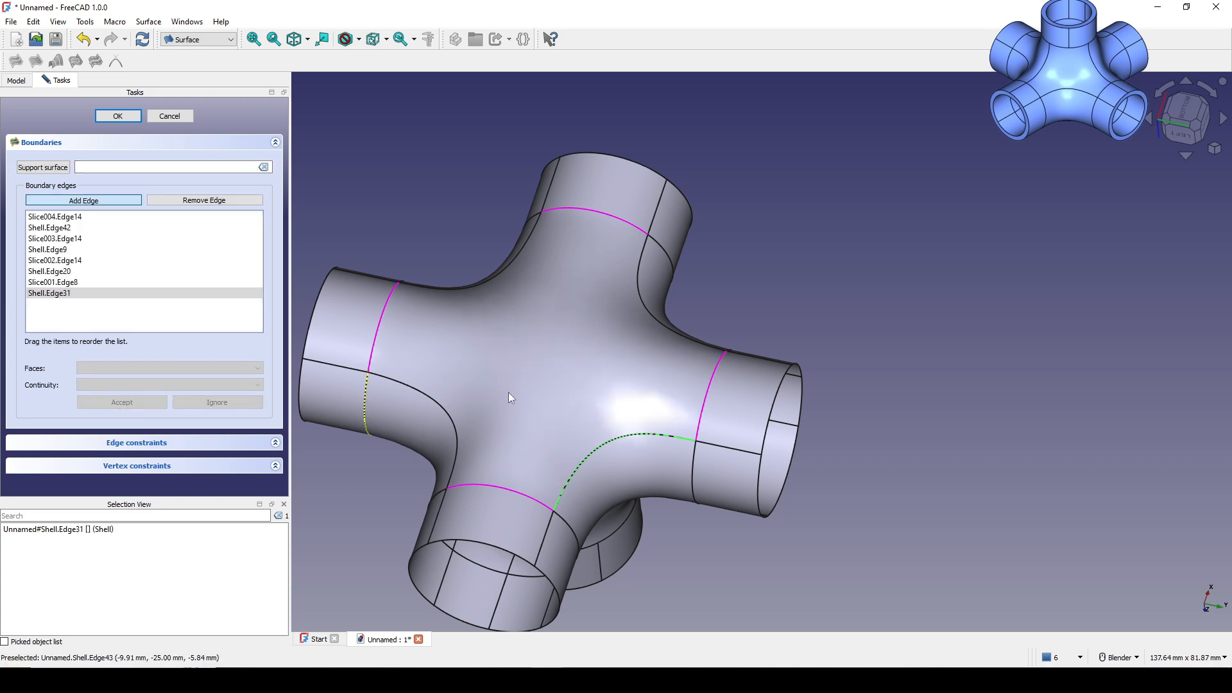
pyautogui.moveTo(511, 397); pyautogui.dragTo(449, 360, button='middle')
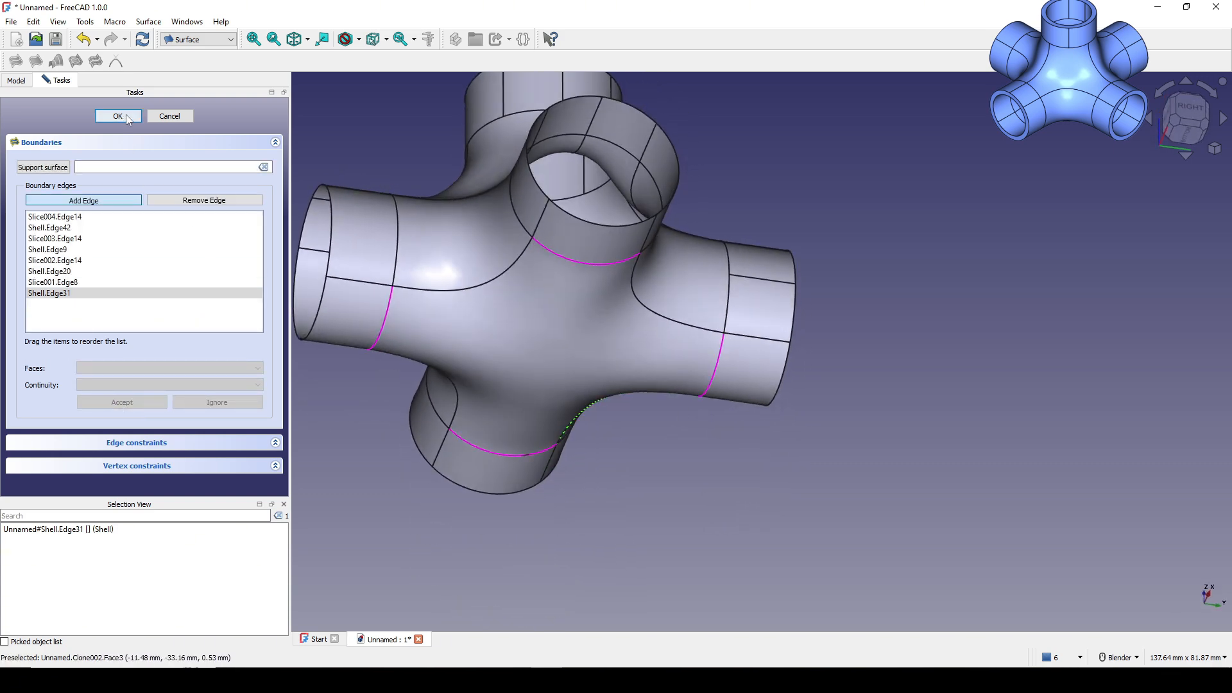
pyautogui.click(117, 117)
# Step: Cap the open end of the Slice003 pipe with a filling surface bounded by its rim edges 10, 3, 5, 11 and 15
pyautogui.moveTo(750, 242); pyautogui.dragTo(734, 254, button='middle')
pyautogui.scroll(-1, 755, 357)
pyautogui.click(798, 340)
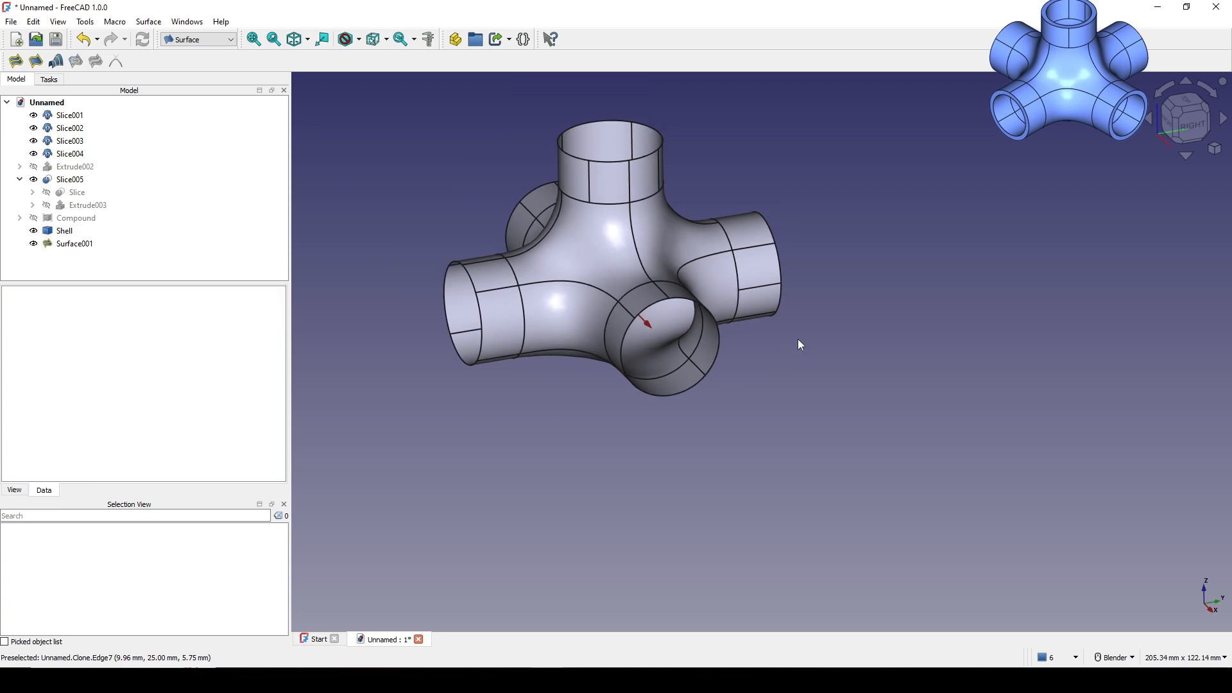
pyautogui.moveTo(738, 326); pyautogui.dragTo(726, 274, button='middle')
pyautogui.scroll(2, 806, 331)
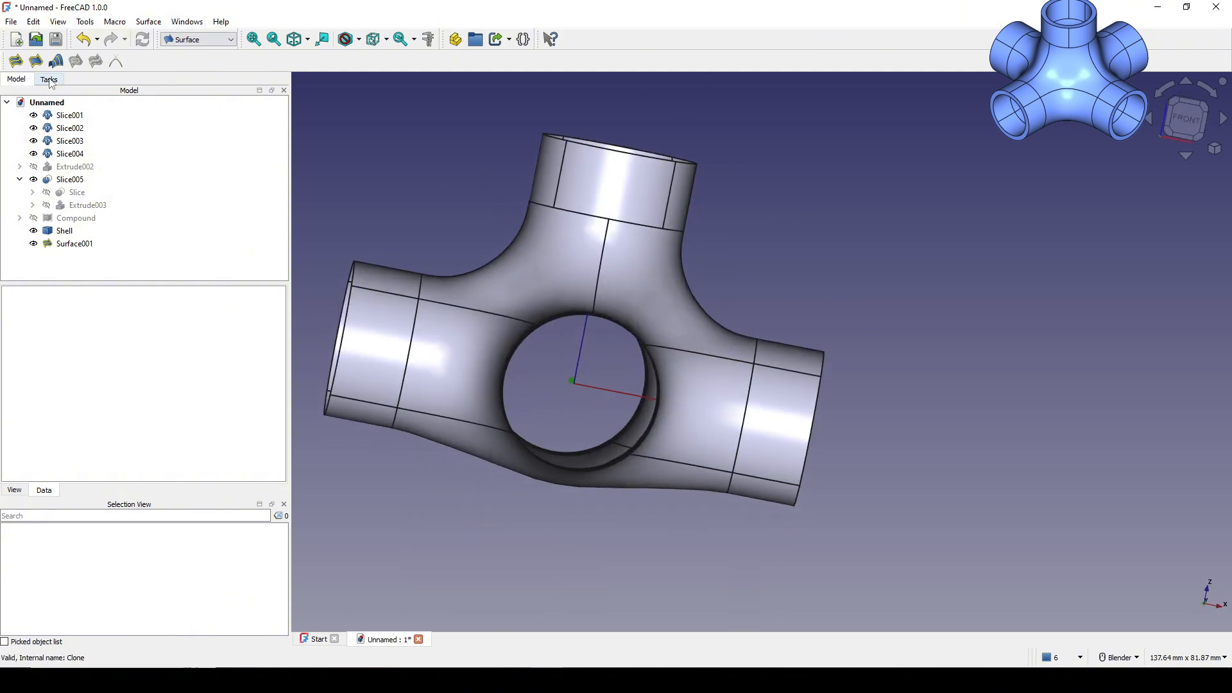
pyautogui.click(15, 61)
pyautogui.moveTo(539, 385); pyautogui.dragTo(583, 429, button='middle')
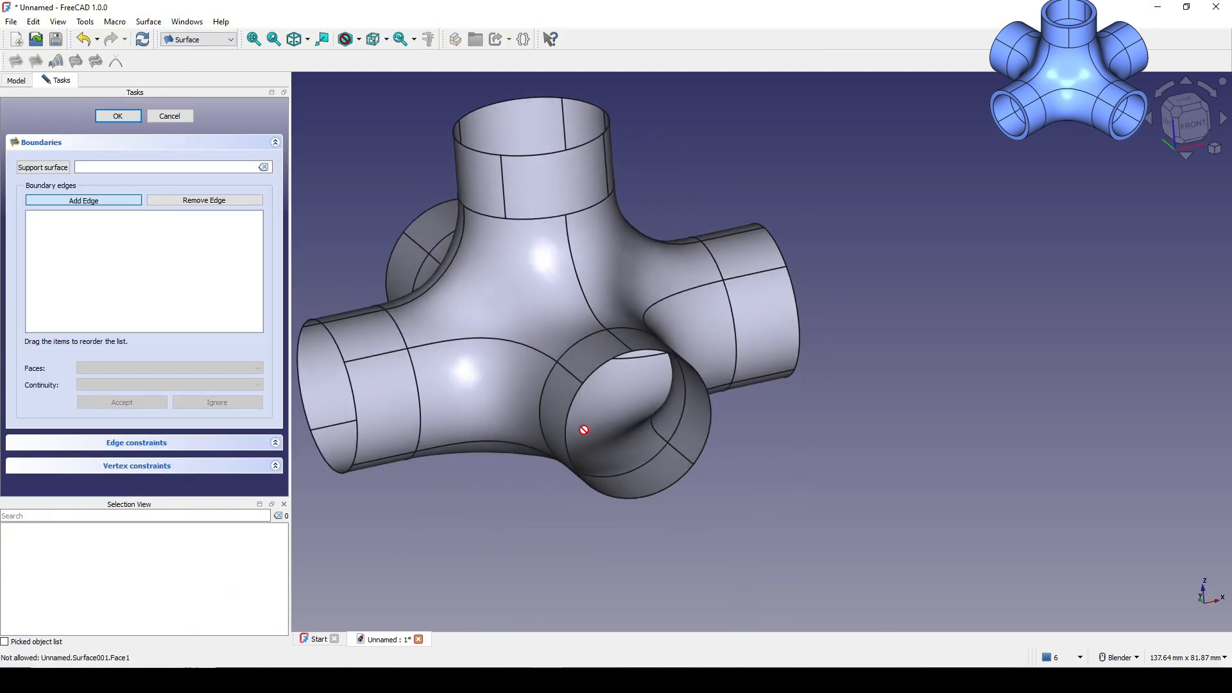
pyautogui.click(573, 423)
pyautogui.click(639, 365)
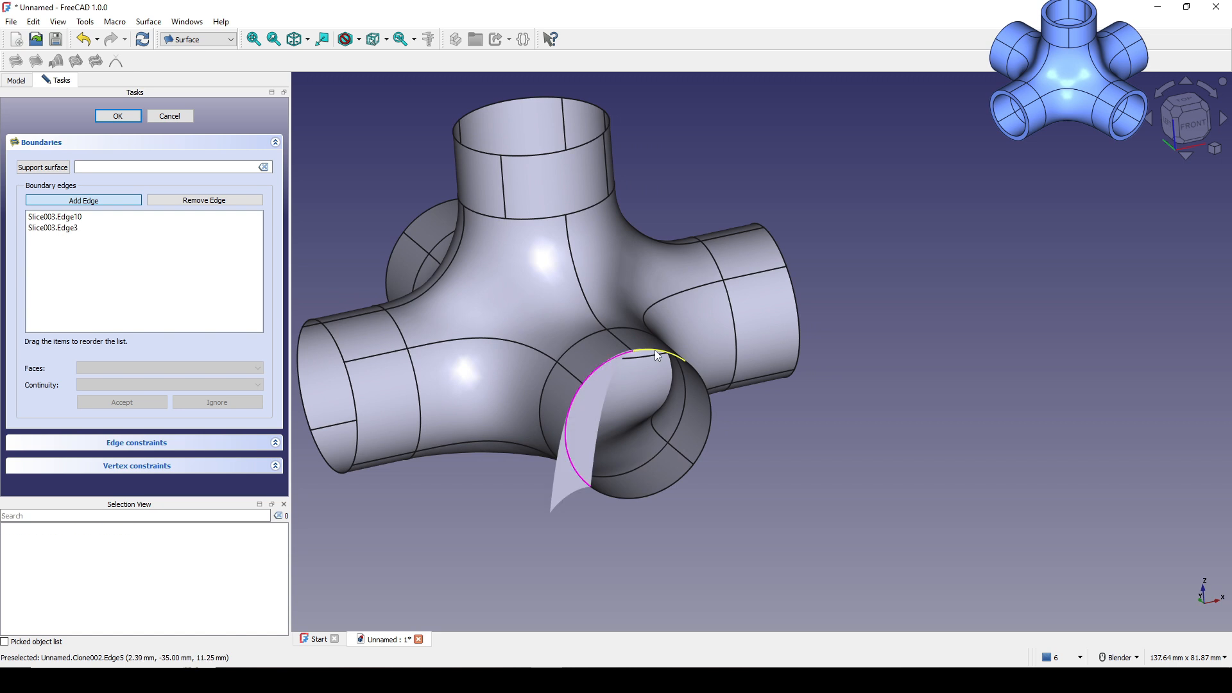
pyautogui.click(661, 353)
pyautogui.click(692, 457)
pyautogui.click(680, 479)
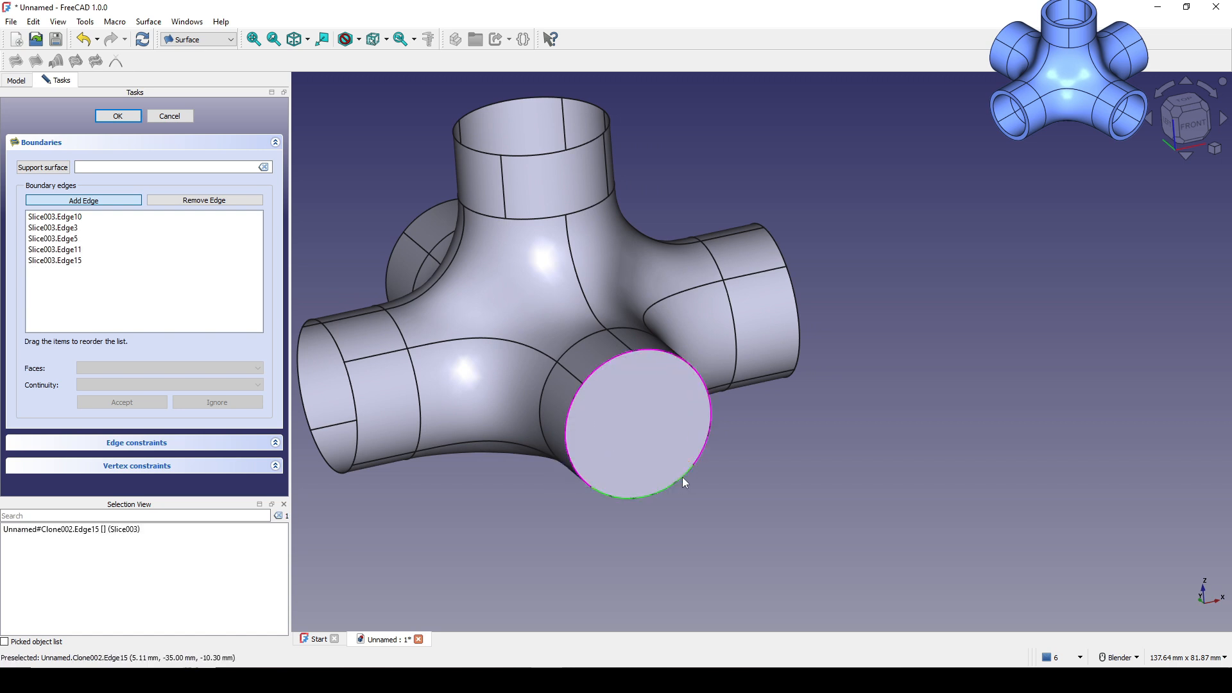
pyautogui.moveTo(679, 484); pyautogui.dragTo(527, 491, button='middle')
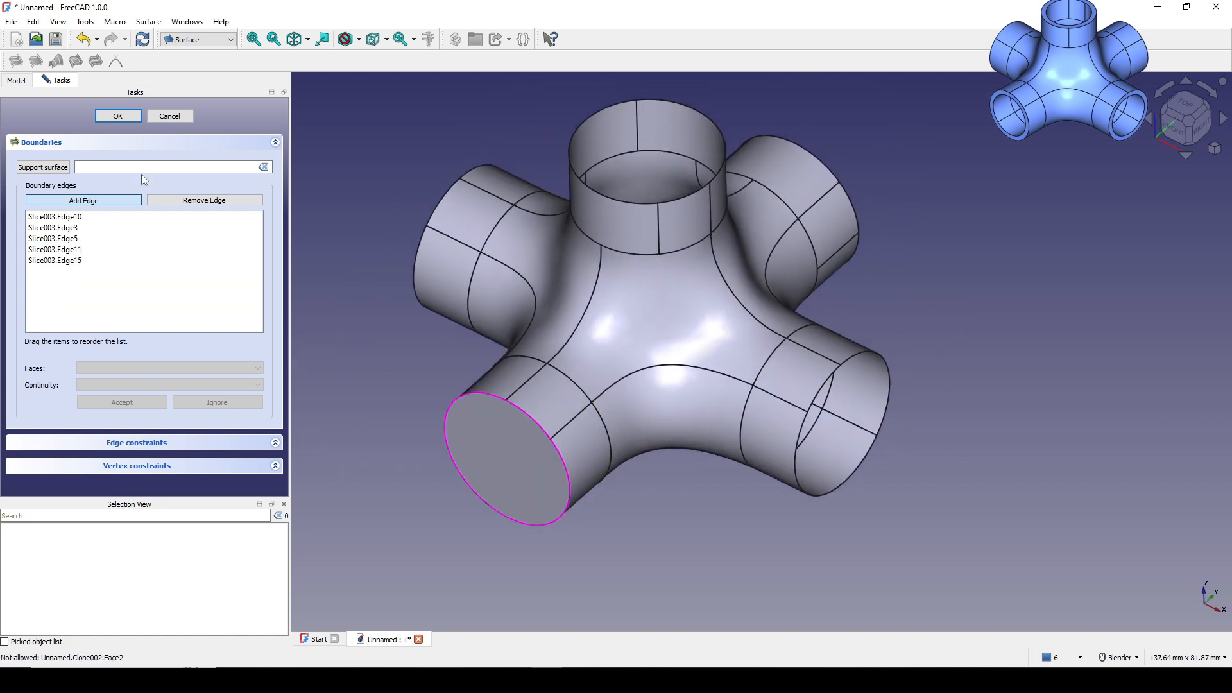
pyautogui.click(118, 117)
# Step: Cap the upright Slice005 pipe with a filling surface bounded by its rim edges 5, 11, 16, 10 and 3
pyautogui.moveTo(715, 254); pyautogui.dragTo(812, 289, button='middle')
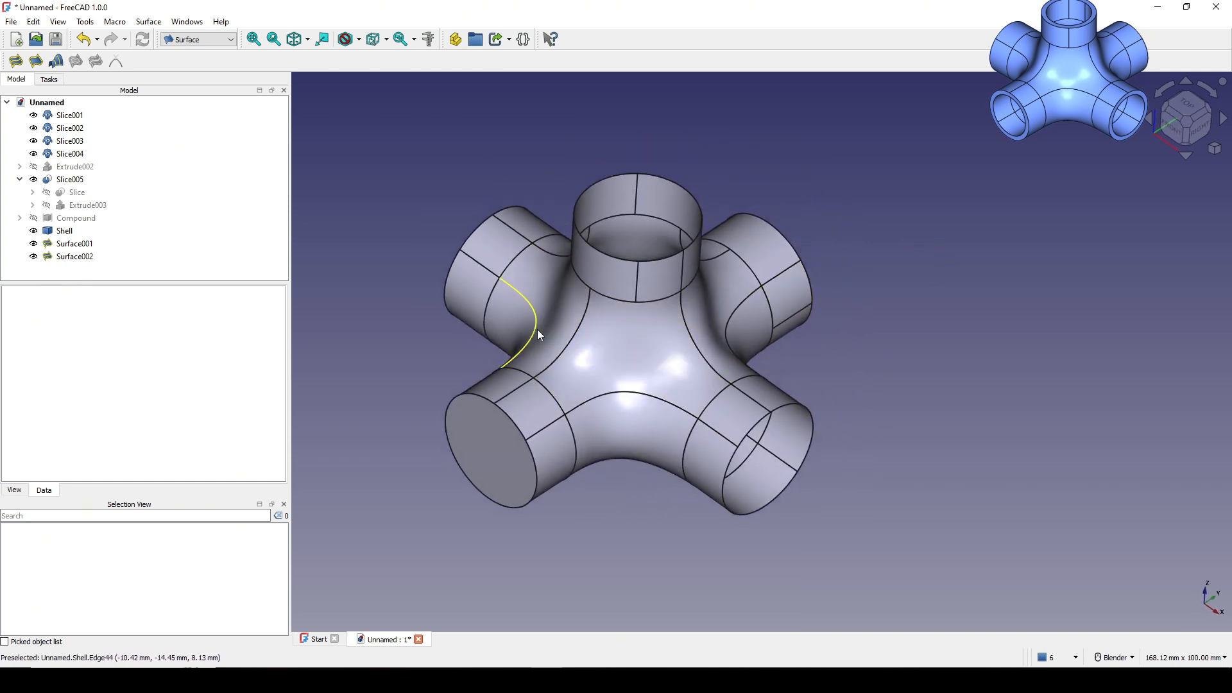
pyautogui.click(15, 61)
pyautogui.scroll(2, 586, 306)
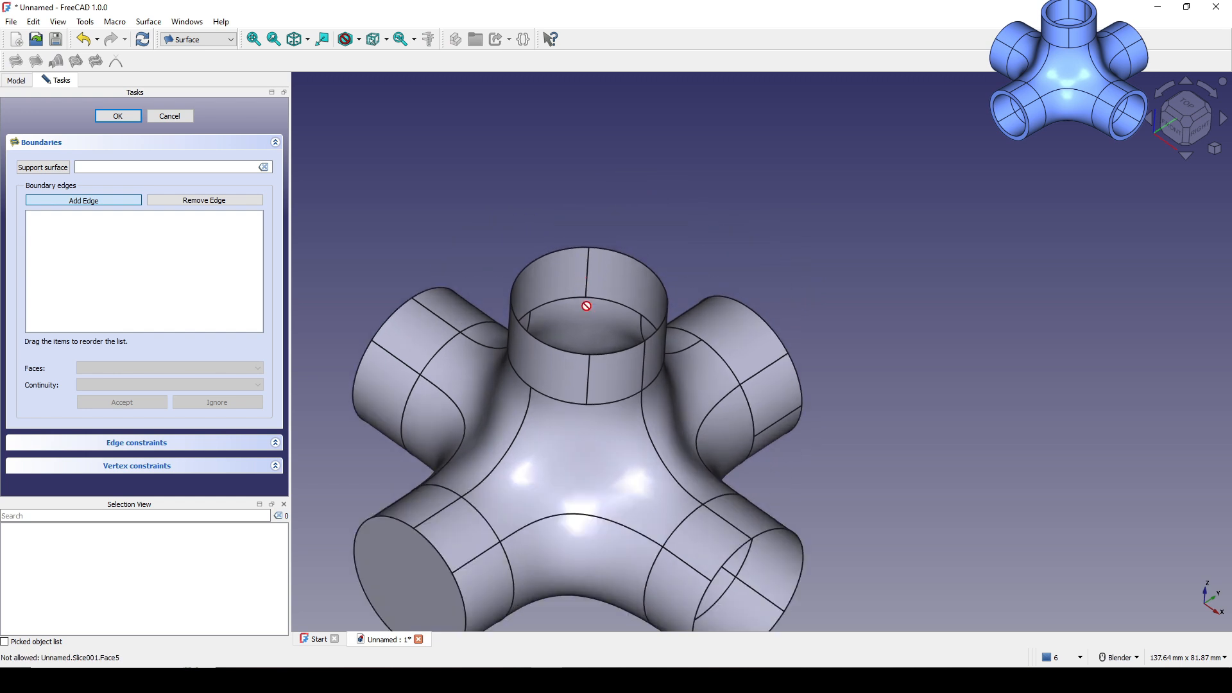
pyautogui.click(609, 351)
pyautogui.click(556, 349)
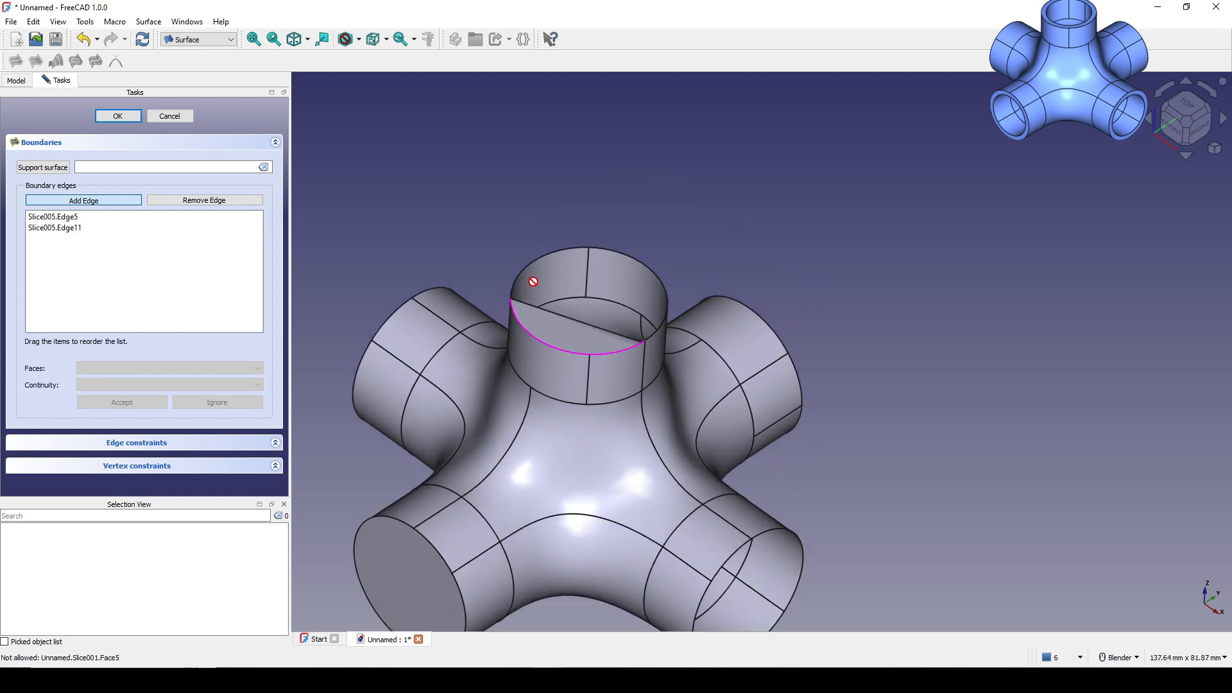
pyautogui.click(535, 275)
pyautogui.click(632, 253)
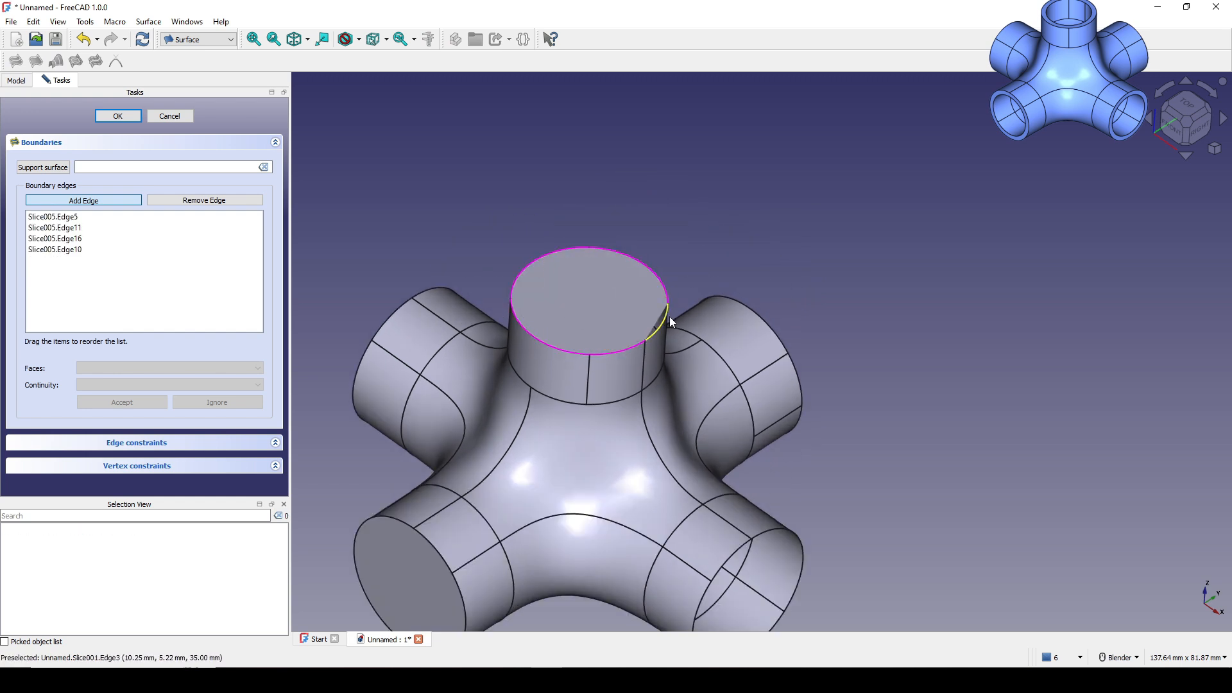
pyautogui.click(669, 317)
pyautogui.moveTo(683, 326); pyautogui.dragTo(679, 314, button='middle')
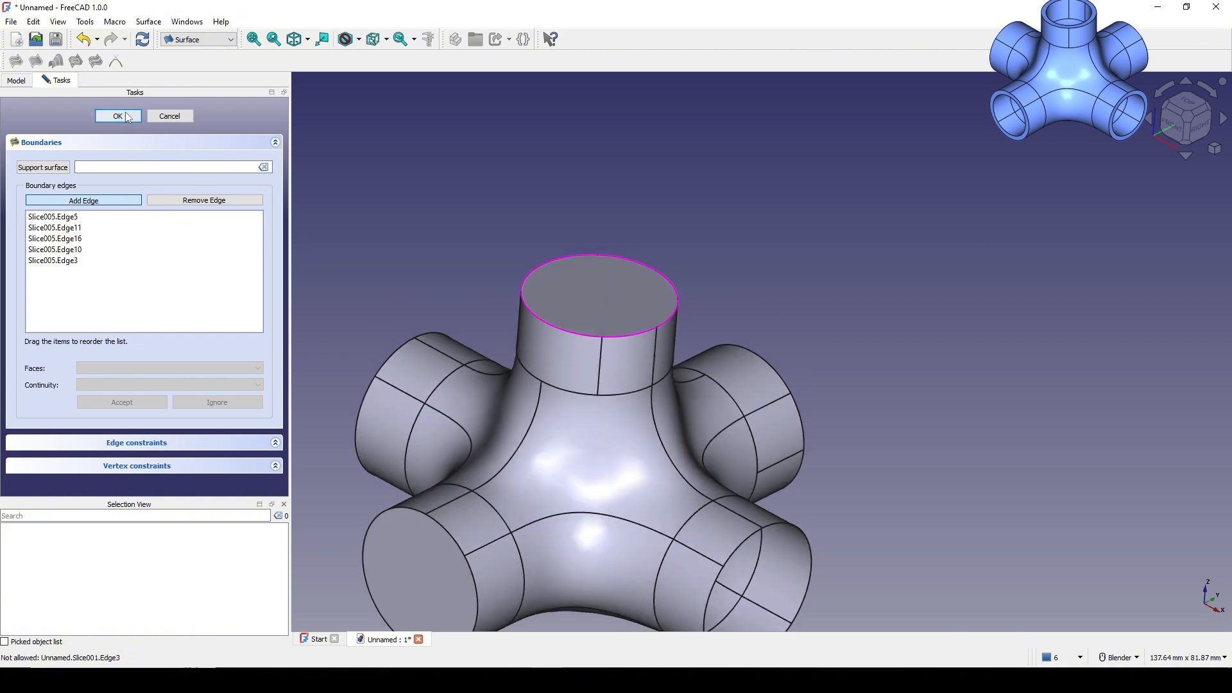
pyautogui.click(118, 116)
# Step: Polar-array the Slice003 pipe's end cap in the Draft workbench into 4 elements over 360° around the origin
pyautogui.scroll(-3, 597, 238)
pyautogui.keyDown('shift'); pyautogui.moveTo(897, 296); pyautogui.dragTo(931, 241, button='middle'); pyautogui.keyUp('shift')
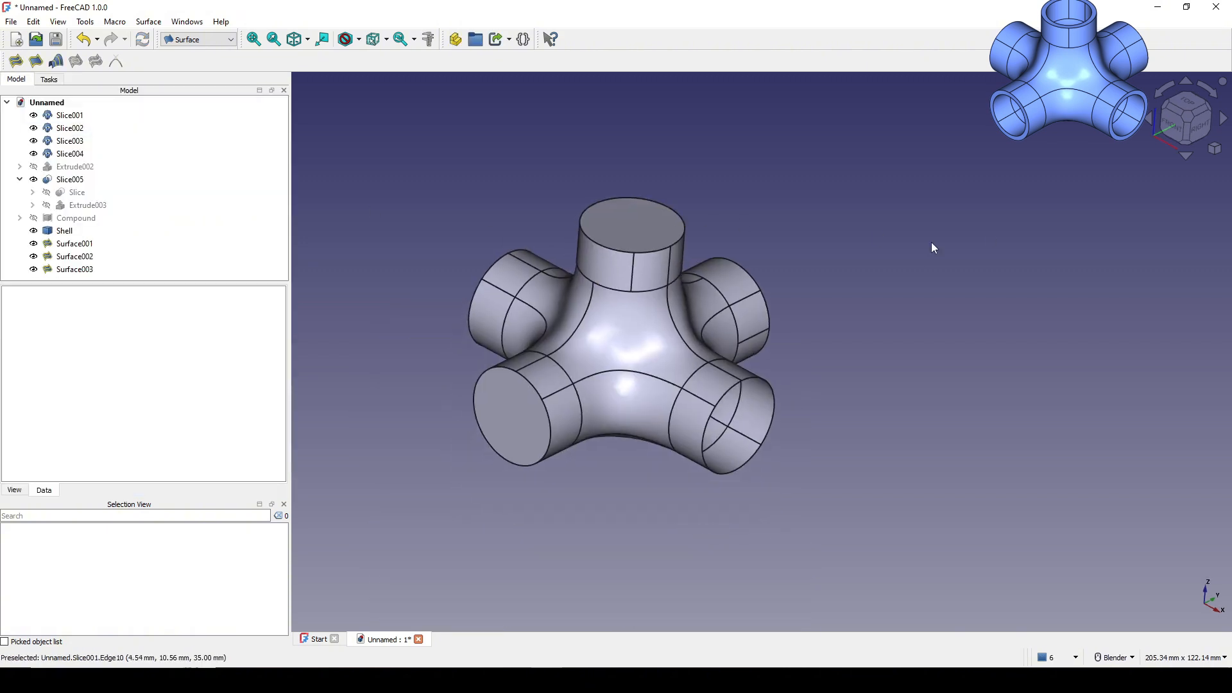
pyautogui.click(525, 421)
pyautogui.keyDown('shift'); pyautogui.moveTo(712, 324); pyautogui.dragTo(689, 361, button='middle'); pyautogui.keyUp('shift')
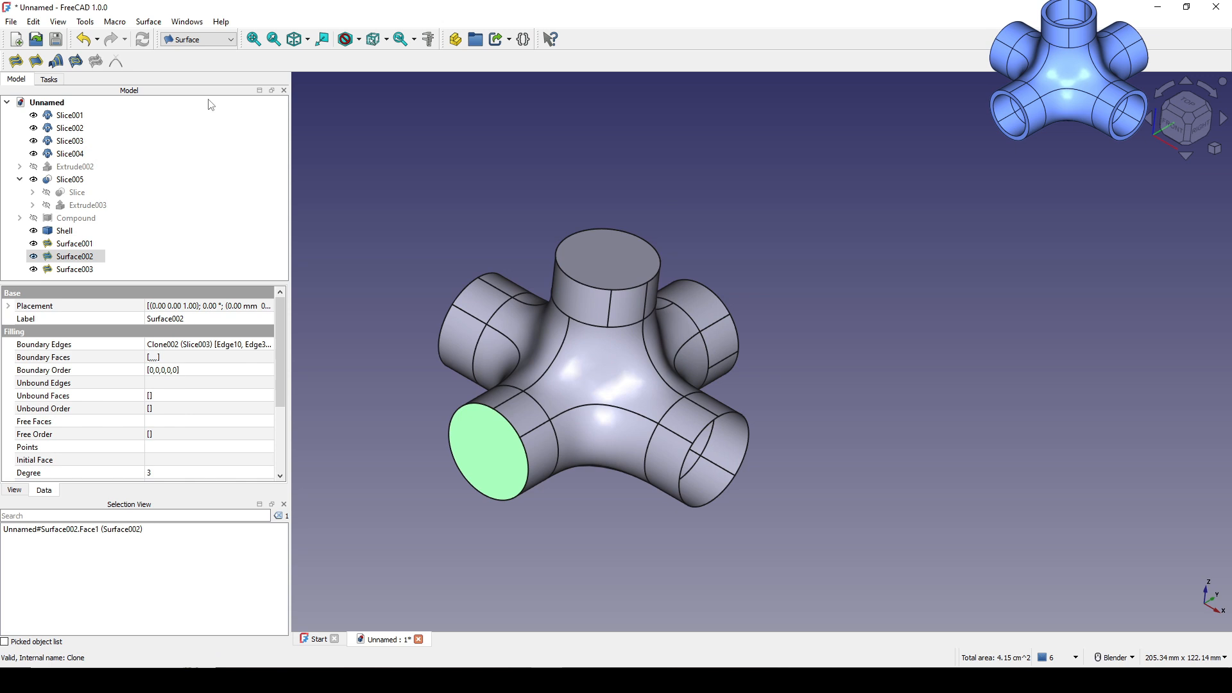
pyautogui.click(215, 39)
pyautogui.click(196, 51)
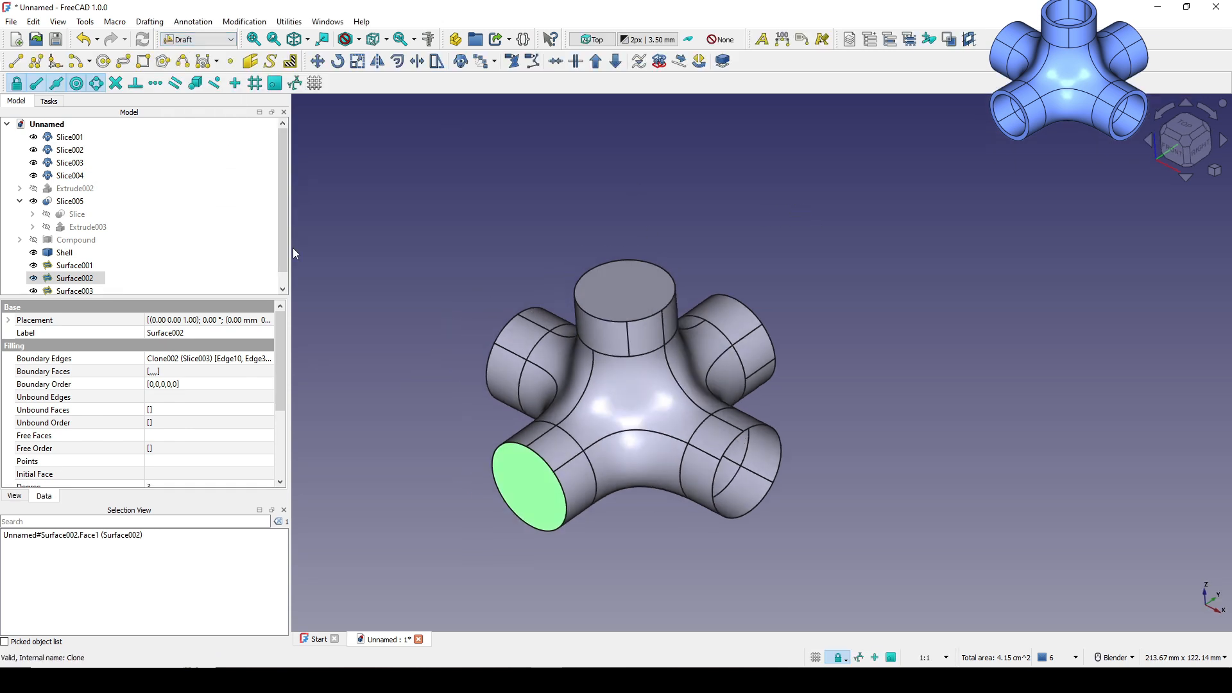
pyautogui.click(244, 21)
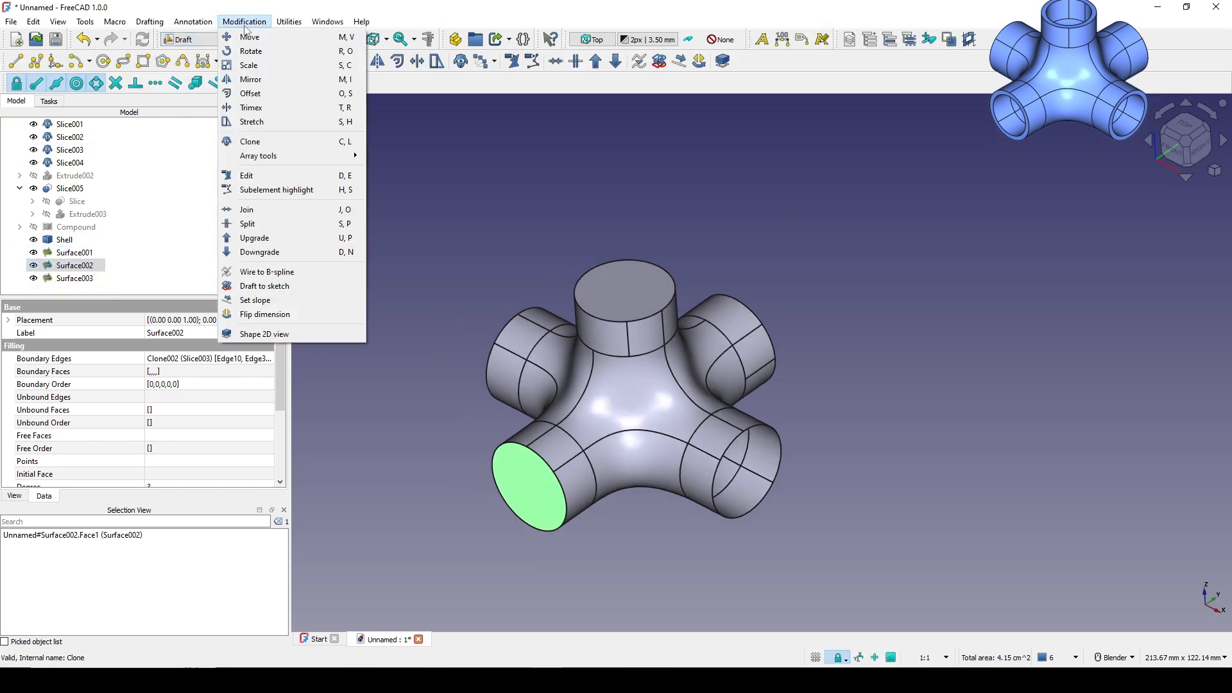
pyautogui.moveTo(266, 156)
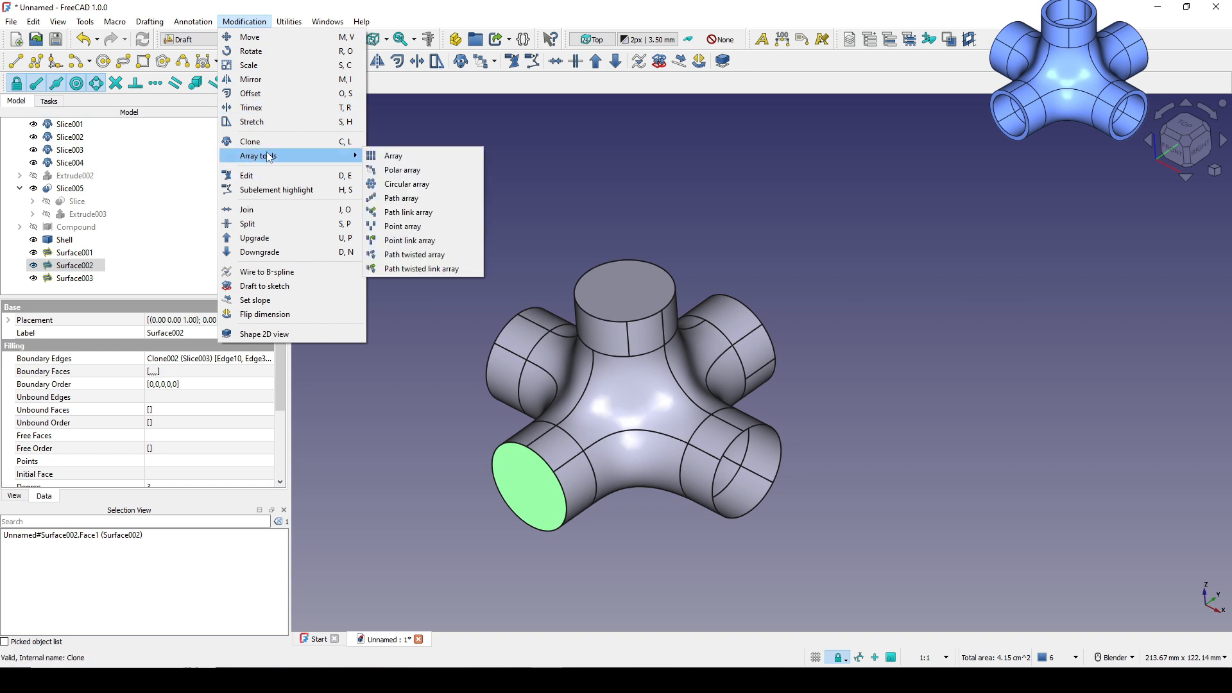
pyautogui.click(419, 170)
pyautogui.click(161, 333)
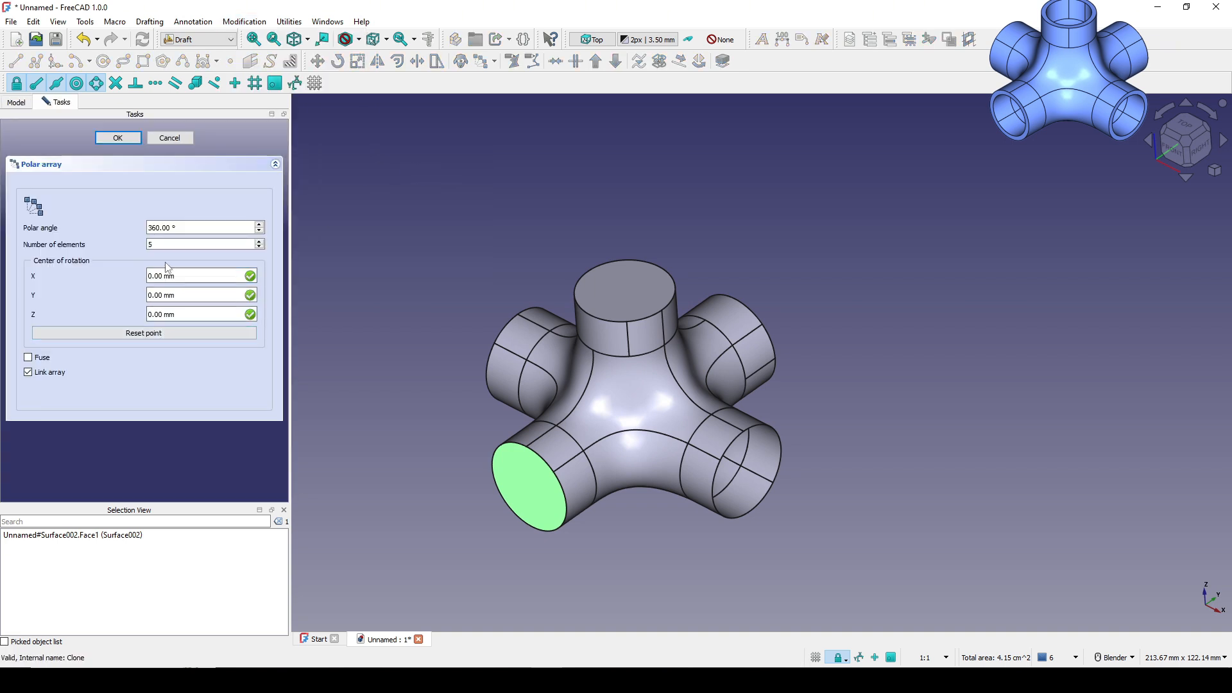
pyautogui.click(118, 138)
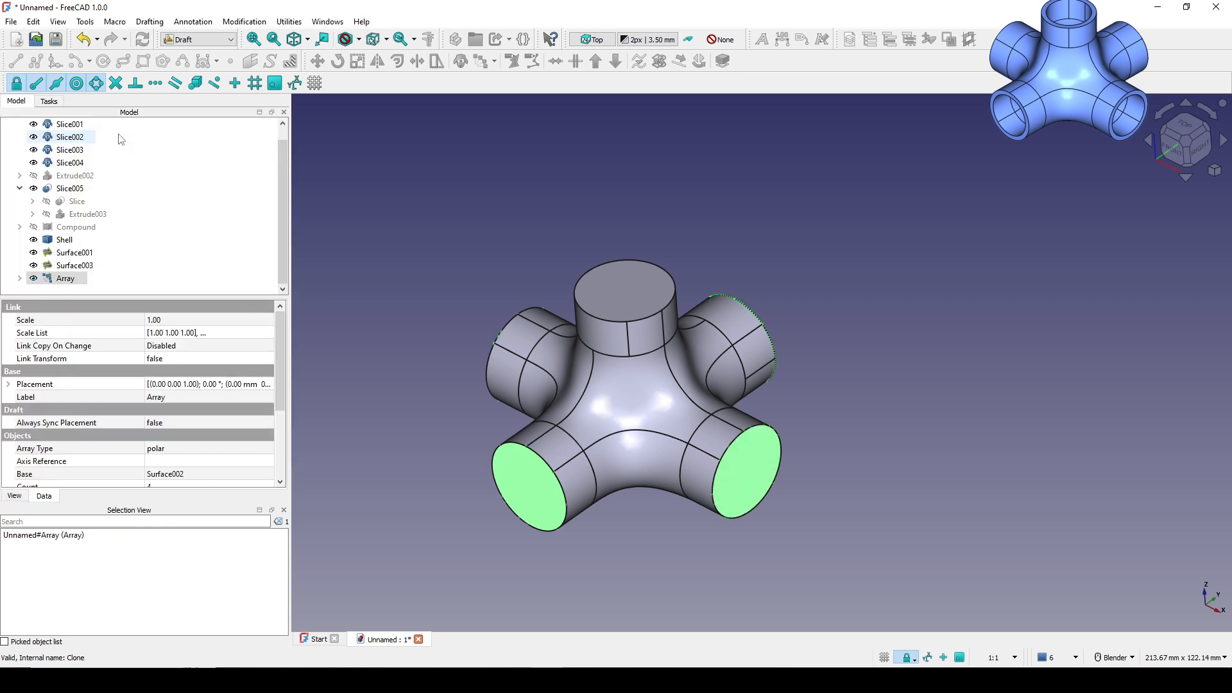
# Step: Downgrade the polar array of end caps into a plain shell
pyautogui.click(847, 373)
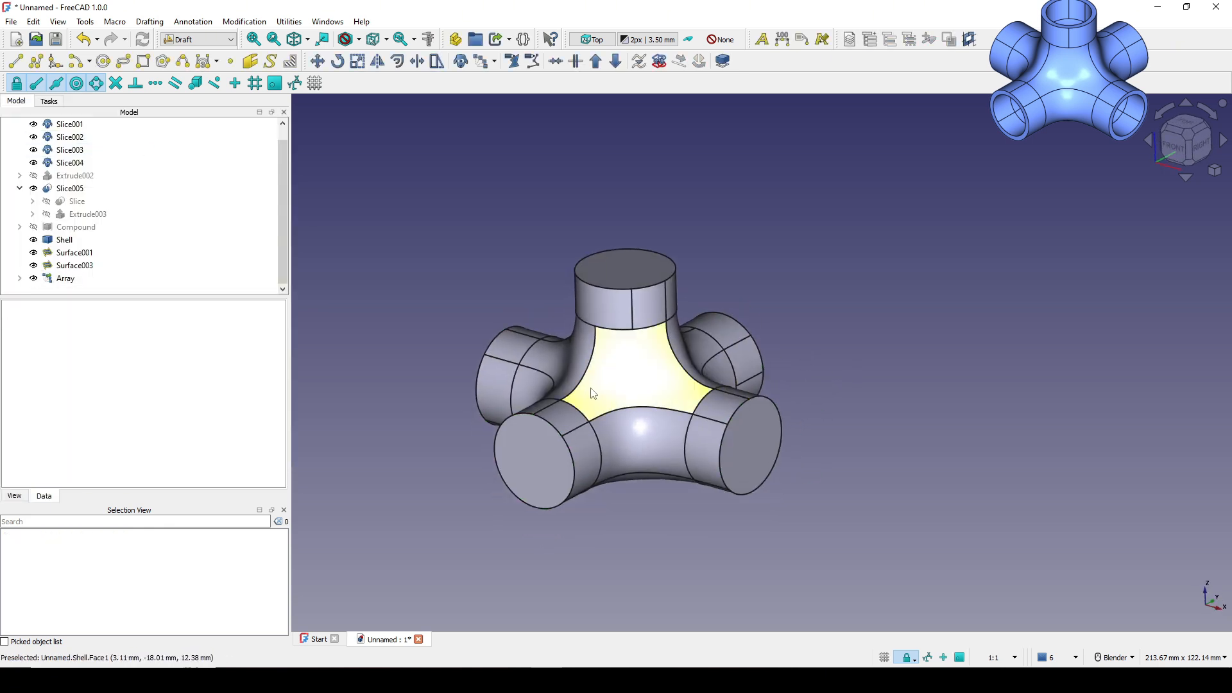
pyautogui.moveTo(135, 295); pyautogui.dragTo(134, 364)
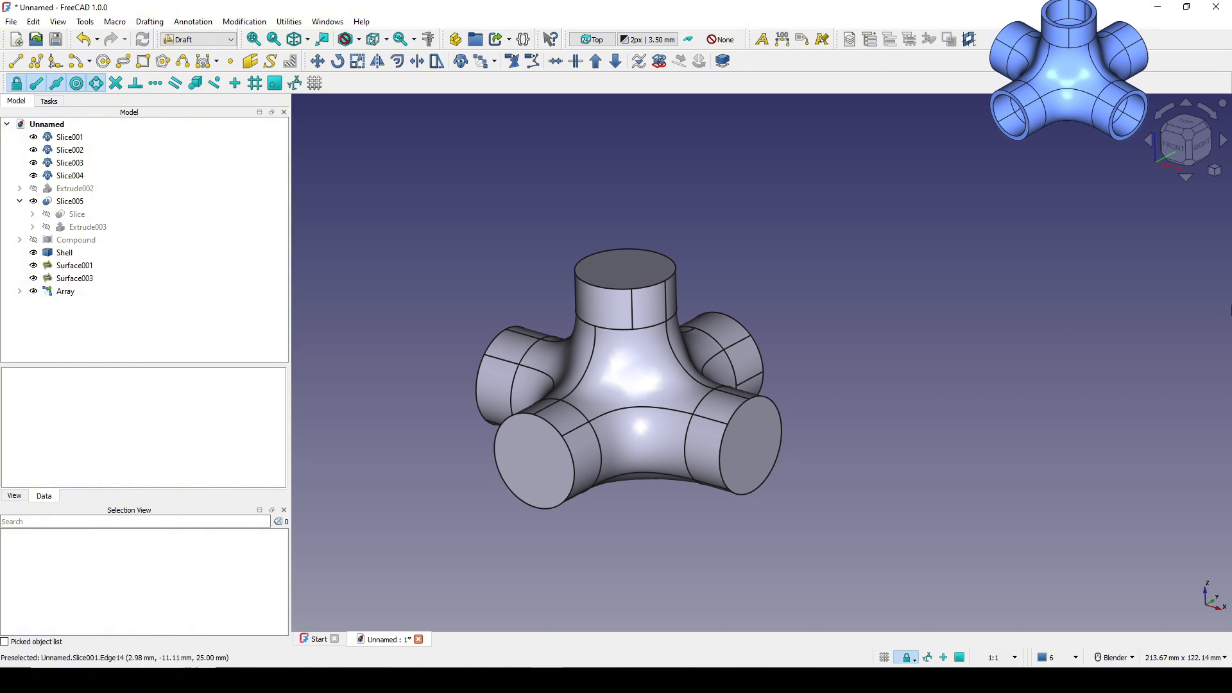
pyautogui.click(66, 292)
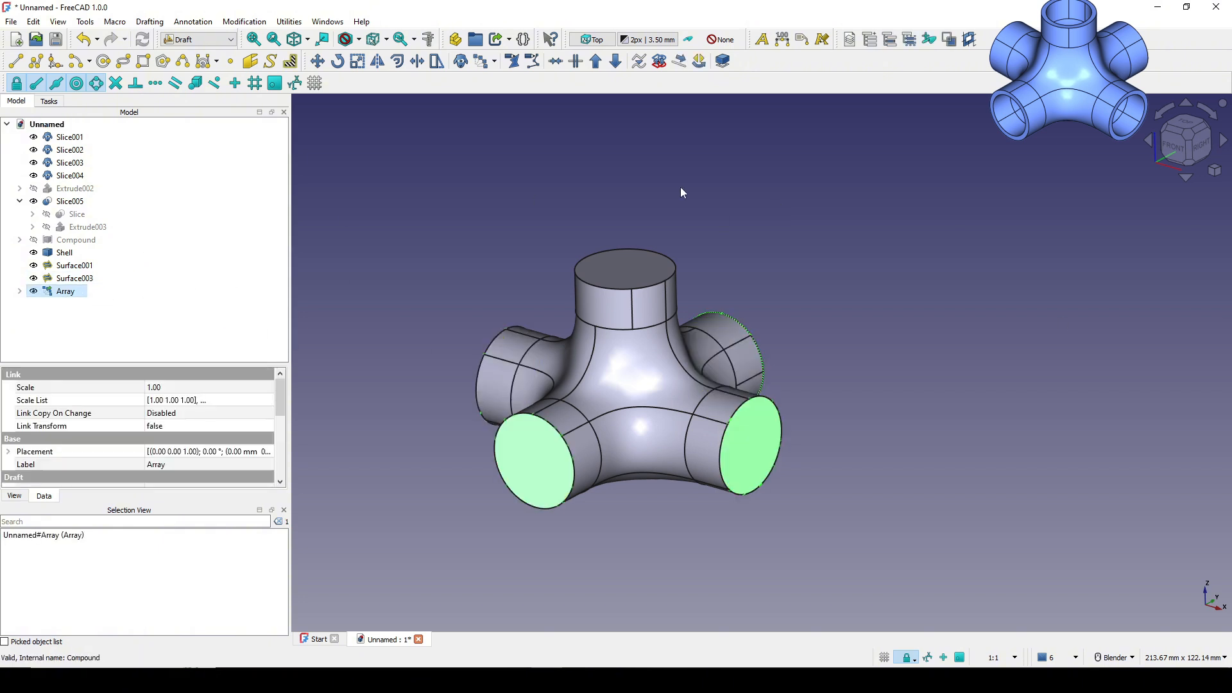
pyautogui.click(616, 65)
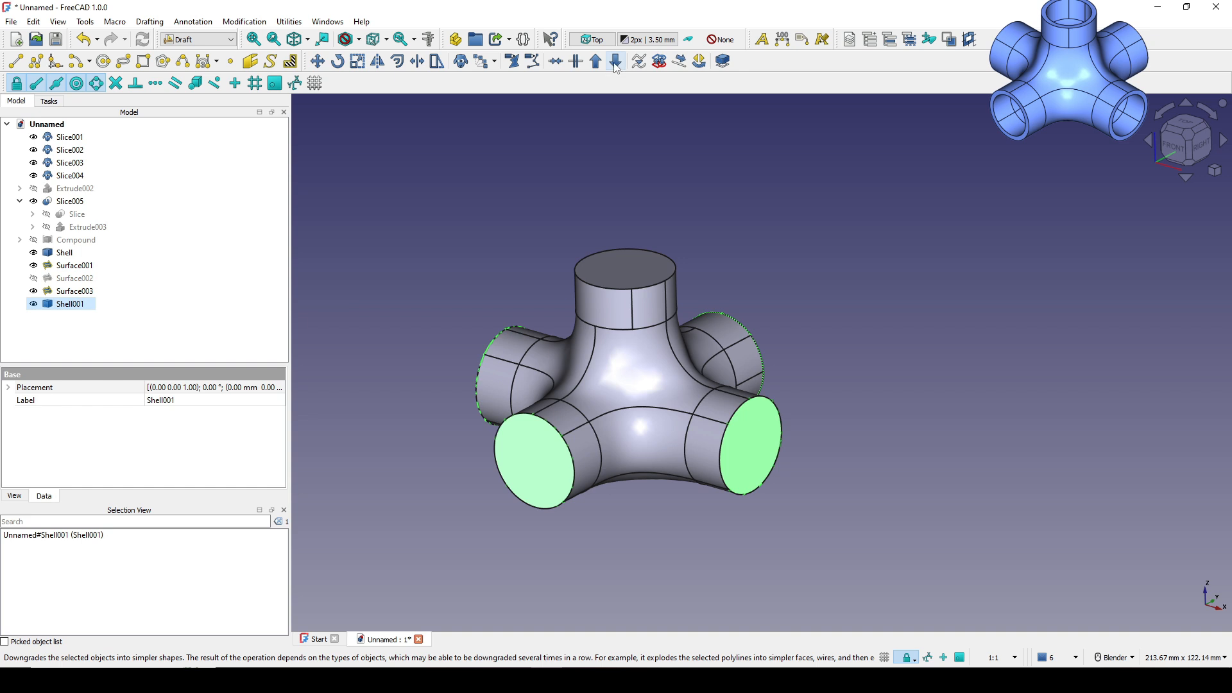
pyautogui.click(394, 244)
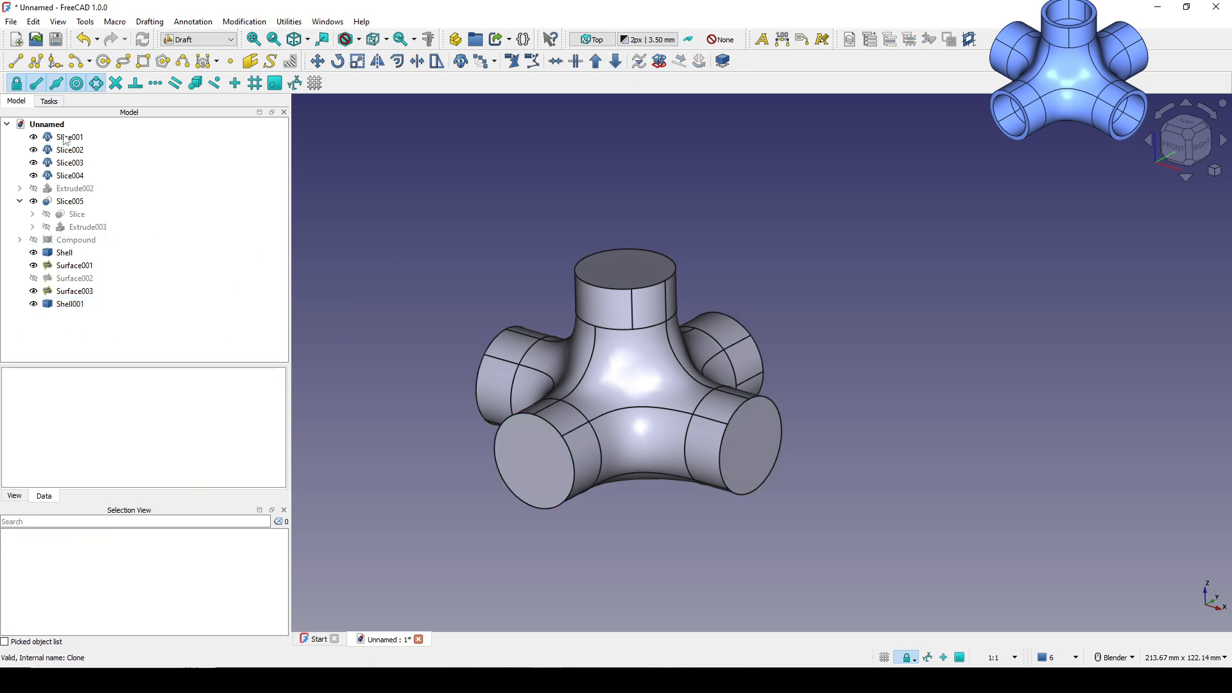
# Step: Combine Slice001 to Slice005, Shell, Surface001, Surface003 and Shell001 into a parametric solid in the Curves workbench
pyautogui.moveTo(65, 140); pyautogui.dragTo(65, 181)
pyautogui.keyDown('ctrl'); pyautogui.click(66, 202); pyautogui.keyUp('ctrl')
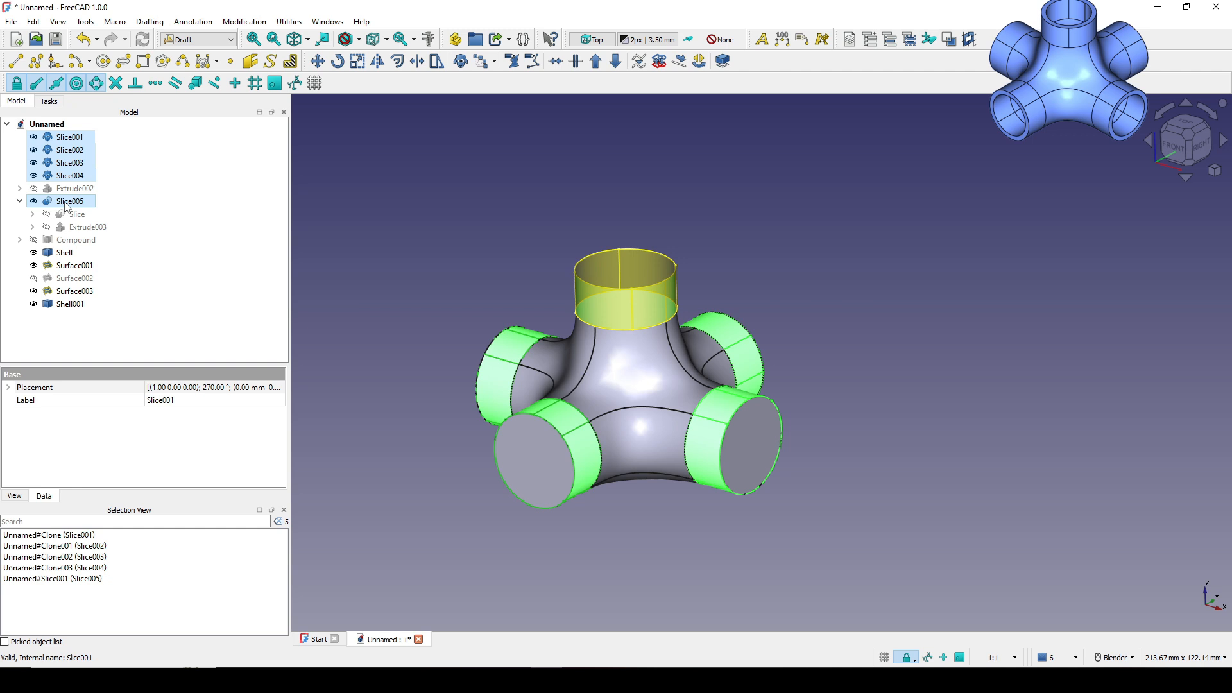
pyautogui.keyDown('ctrl'); pyautogui.click(63, 255); pyautogui.keyUp('ctrl')
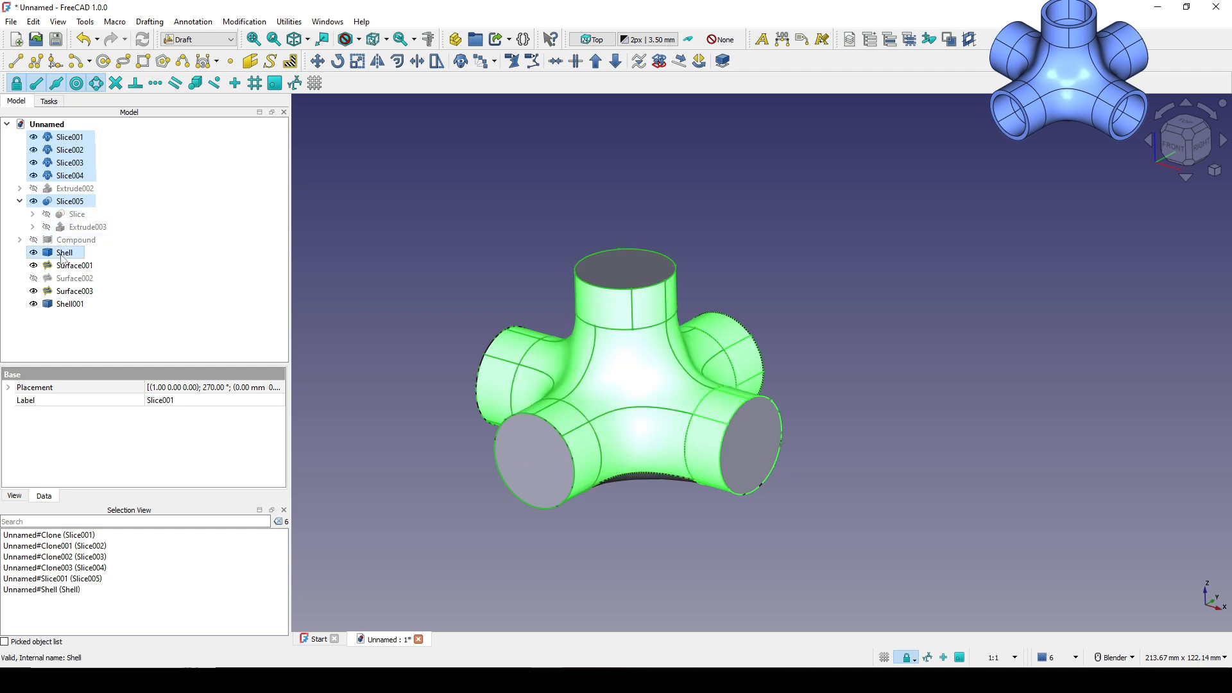
pyautogui.keyDown('ctrl'); pyautogui.click(63, 267); pyautogui.keyUp('ctrl')
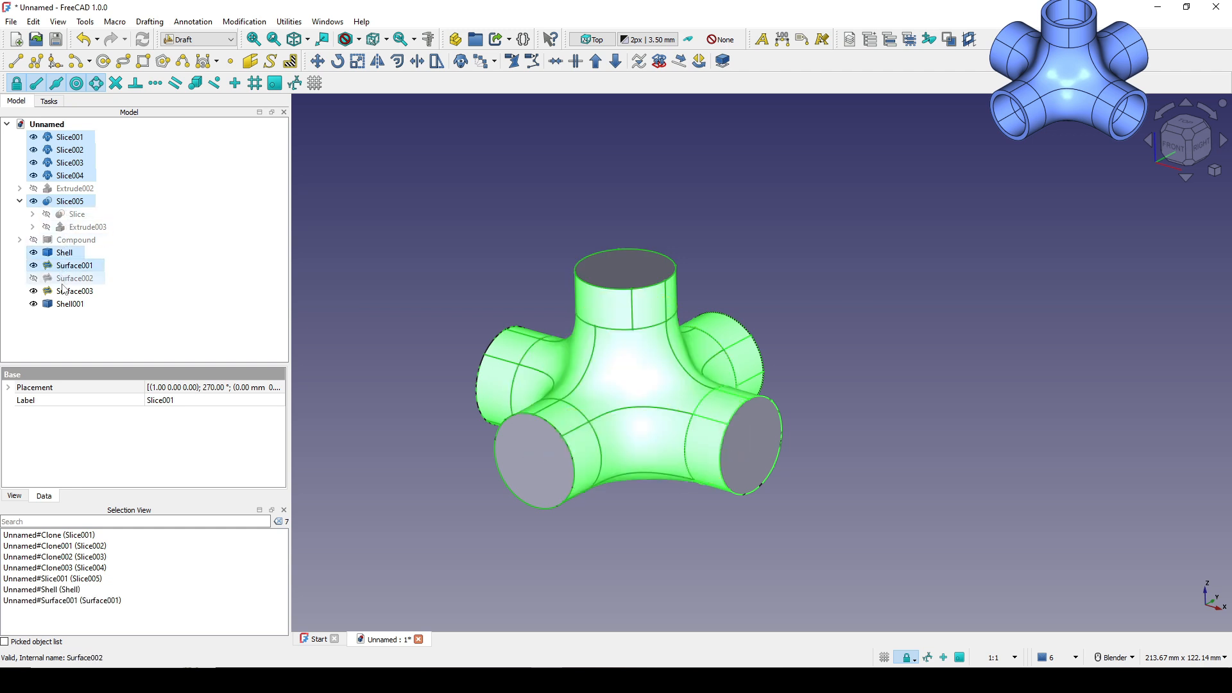
pyautogui.keyDown('ctrl'); pyautogui.click(65, 292); pyautogui.keyUp('ctrl')
pyautogui.keyDown('ctrl'); pyautogui.click(64, 303); pyautogui.keyUp('ctrl')
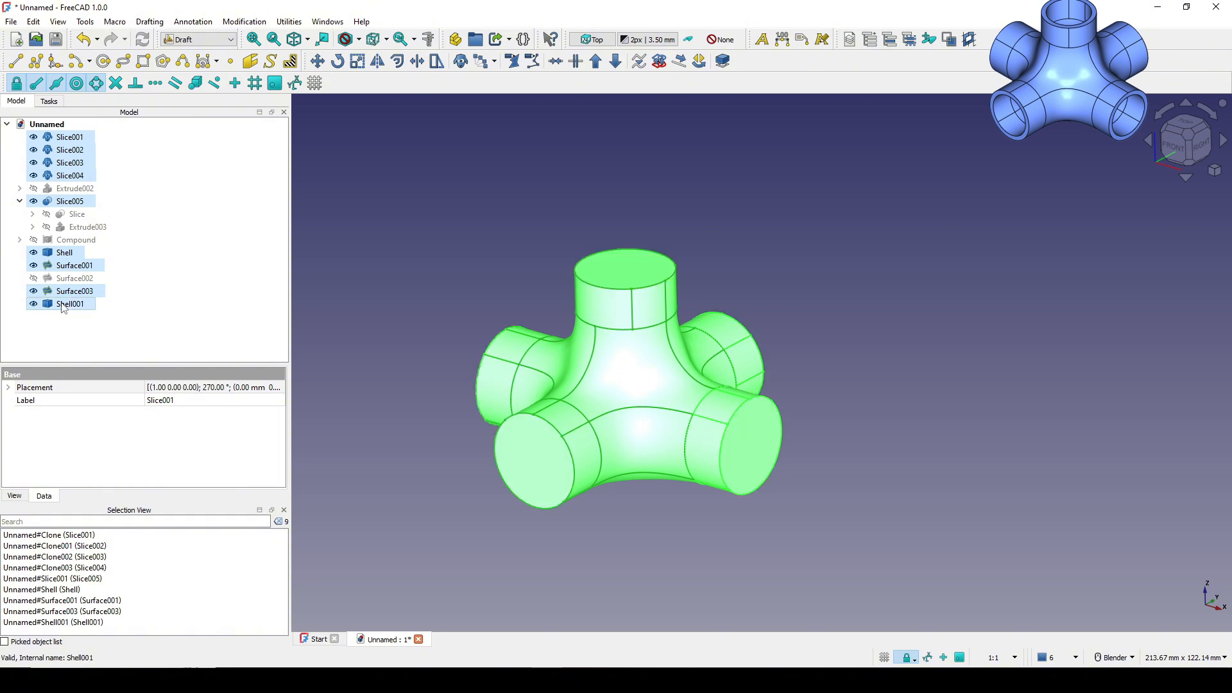
pyautogui.click(215, 43)
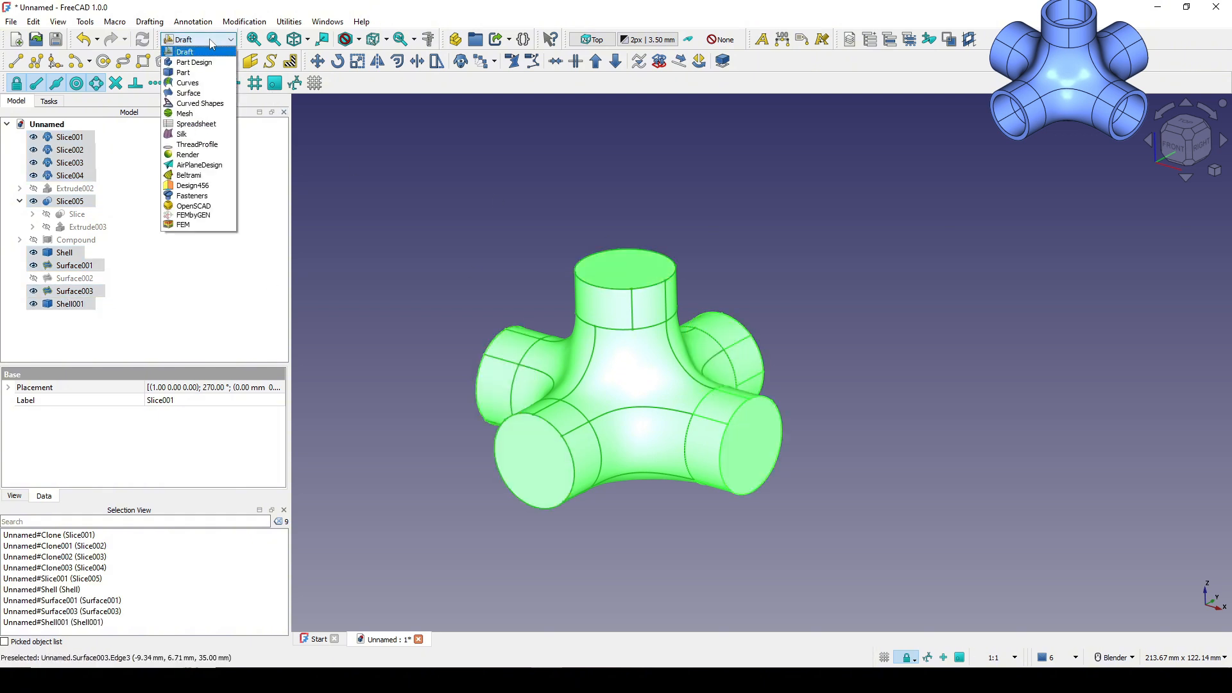
pyautogui.click(198, 87)
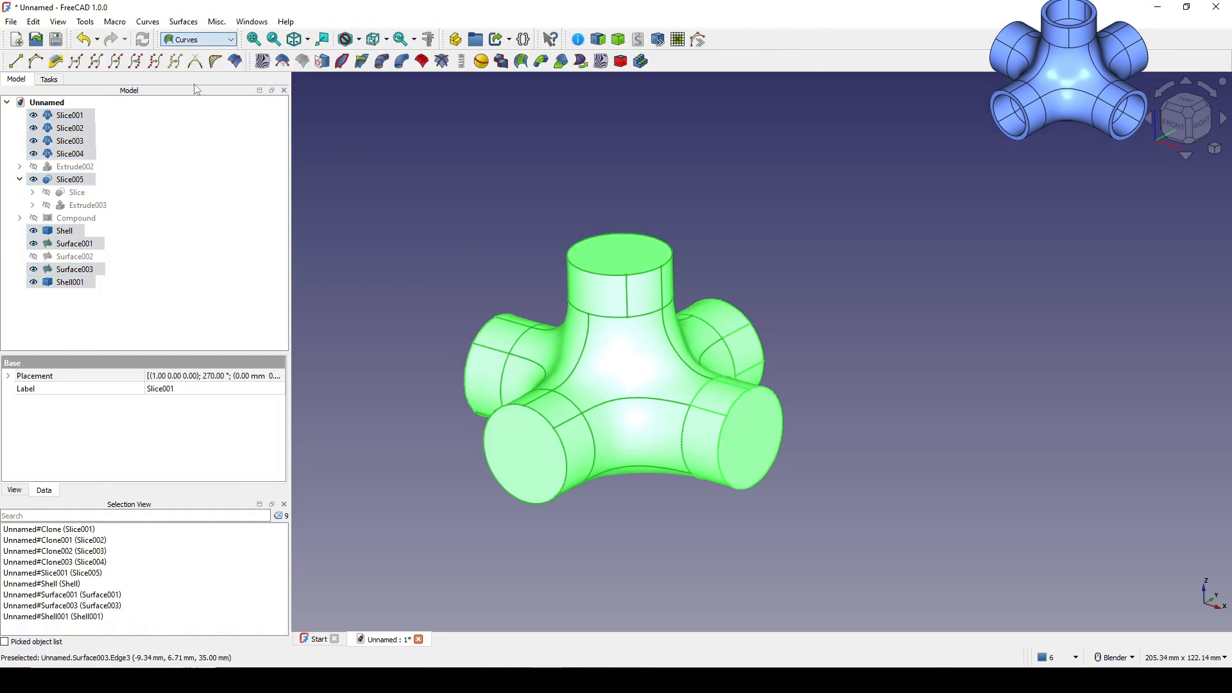
pyautogui.click(618, 39)
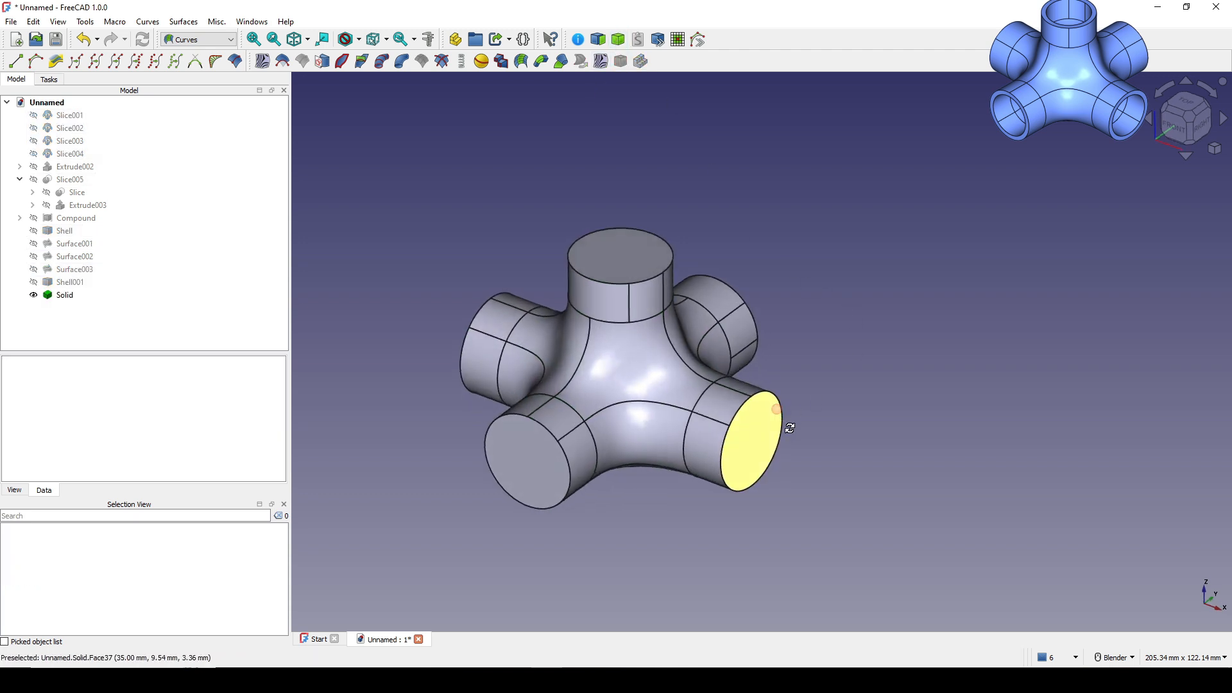
pyautogui.moveTo(903, 454); pyautogui.dragTo(911, 276, button='middle')
# Step: Hollow the solid in the Part workbench with a Thickness of -2 mm, open at its five circular end faces
pyautogui.click(194, 39)
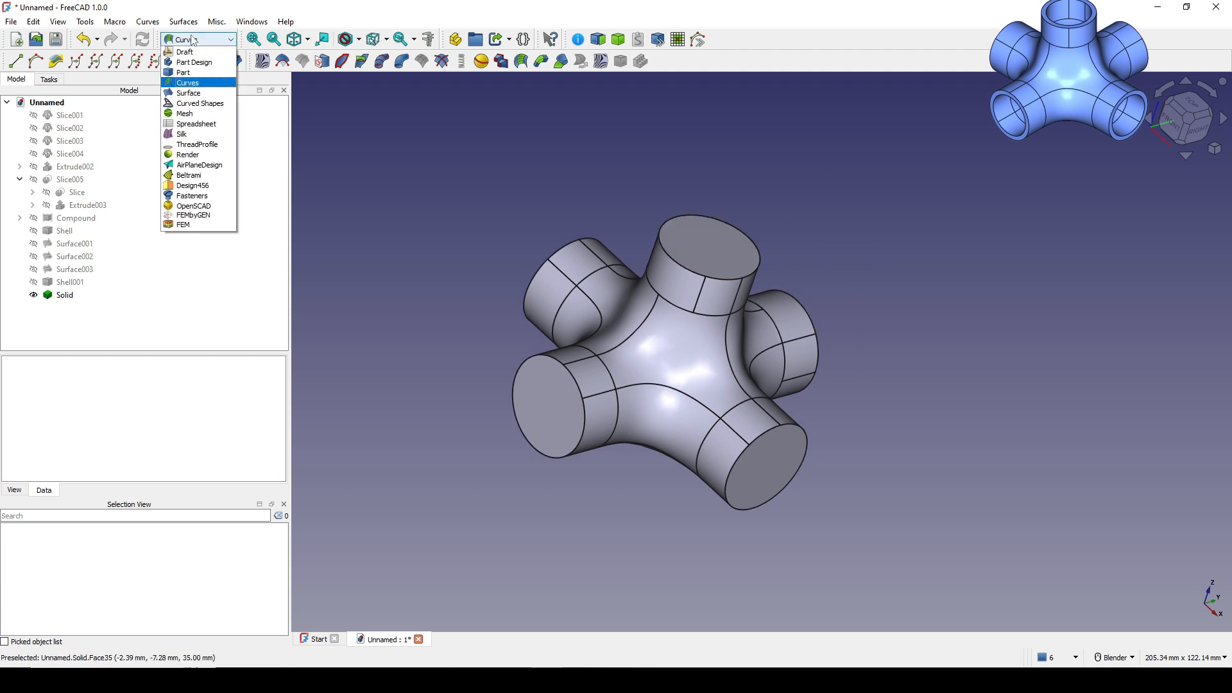
pyautogui.click(202, 73)
pyautogui.moveTo(888, 336); pyautogui.dragTo(543, 368, button='middle')
pyautogui.click(517, 400)
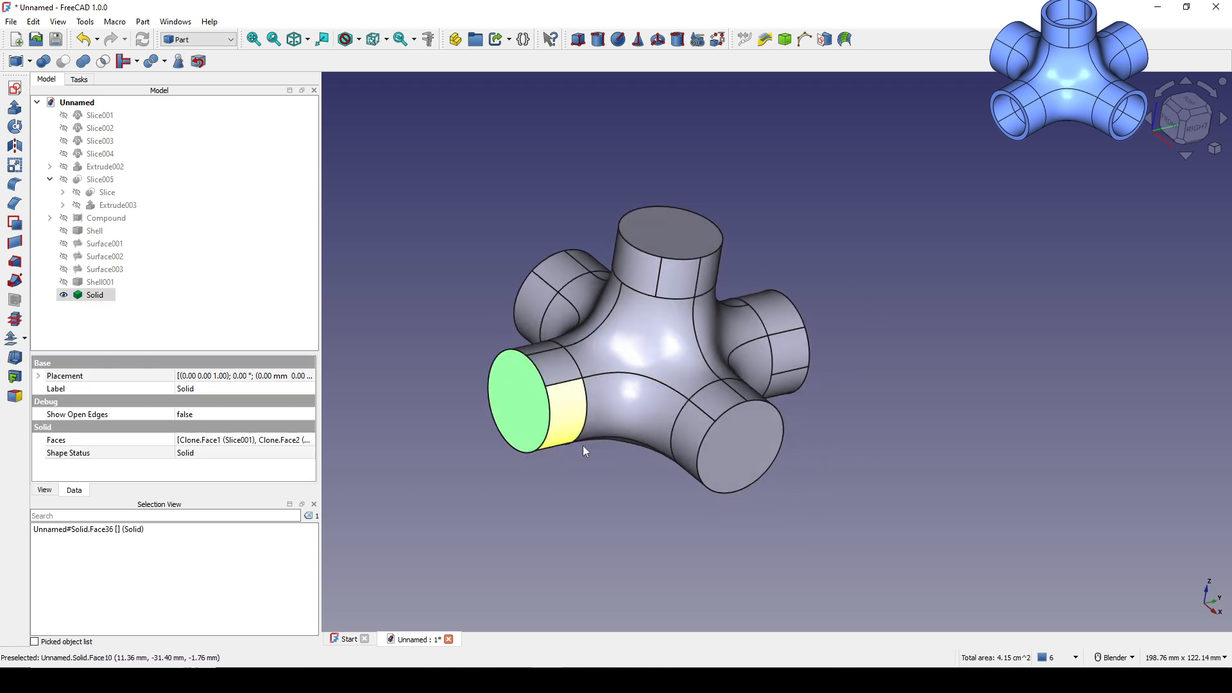
pyautogui.click(731, 448)
pyautogui.click(669, 234)
pyautogui.moveTo(668, 233); pyautogui.dragTo(779, 399, button='middle')
pyautogui.click(1005, 358)
pyautogui.moveTo(1004, 358); pyautogui.dragTo(1060, 437, button='middle')
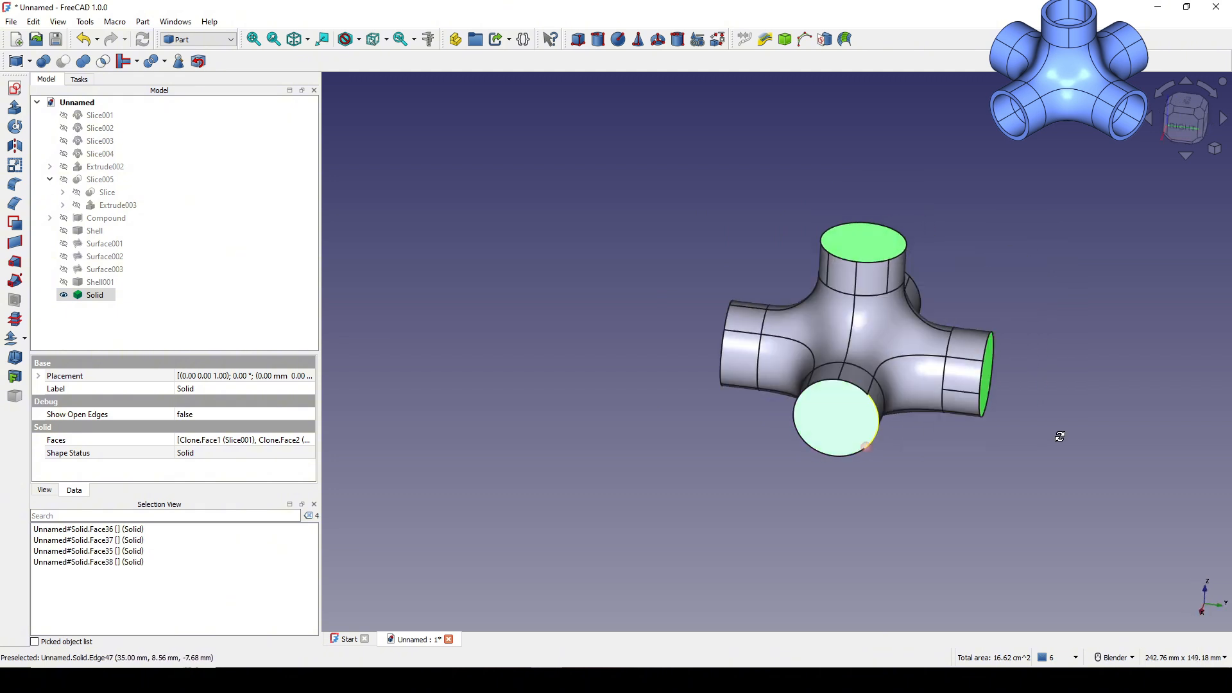
pyautogui.moveTo(865, 446); pyautogui.dragTo(589, 411, button='middle')
pyautogui.click(543, 358)
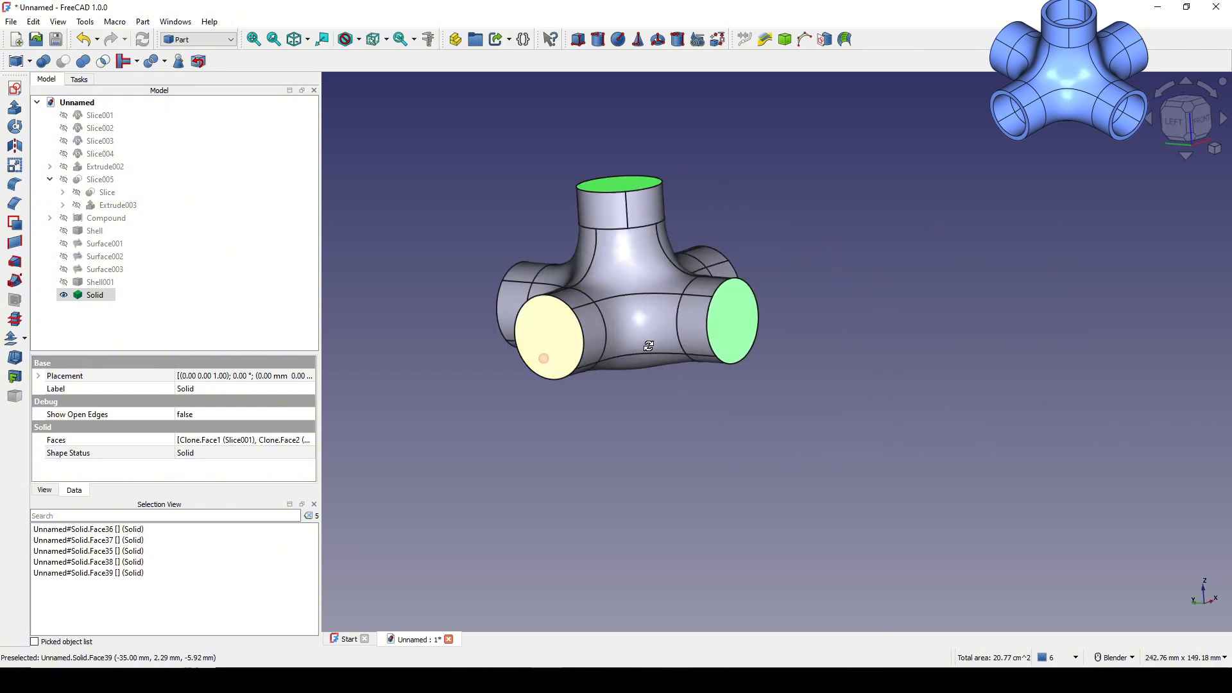
pyautogui.moveTo(648, 346); pyautogui.dragTo(797, 357, button='middle')
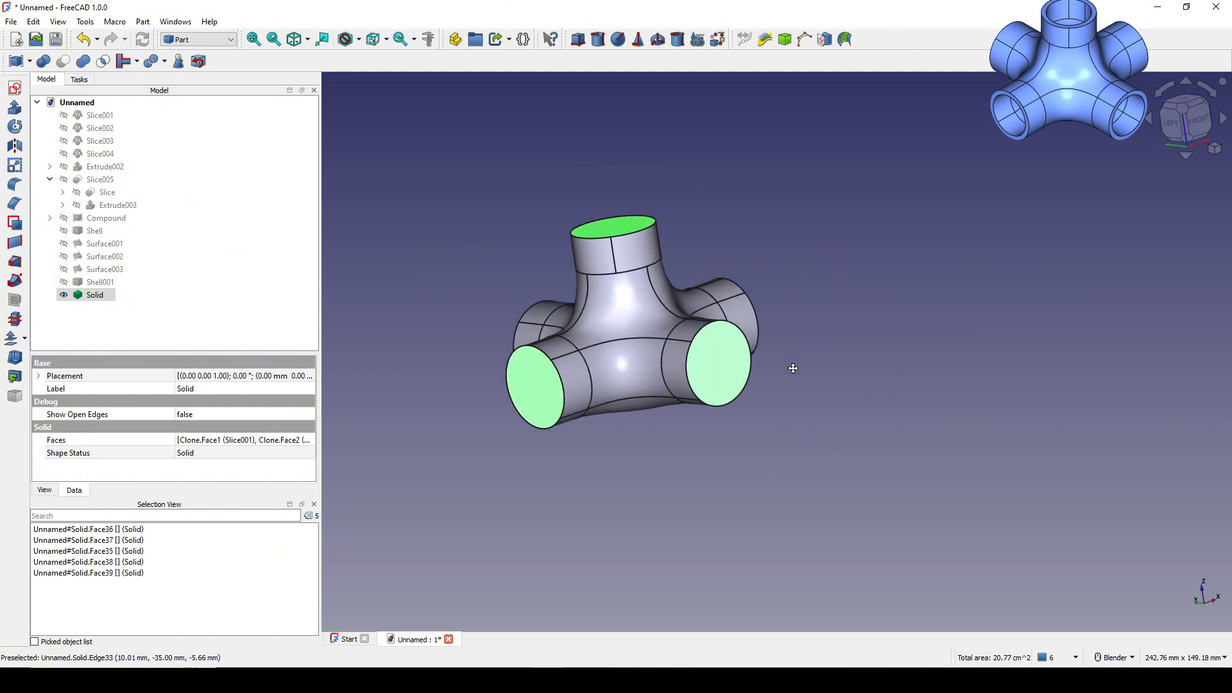
pyautogui.click(21, 363)
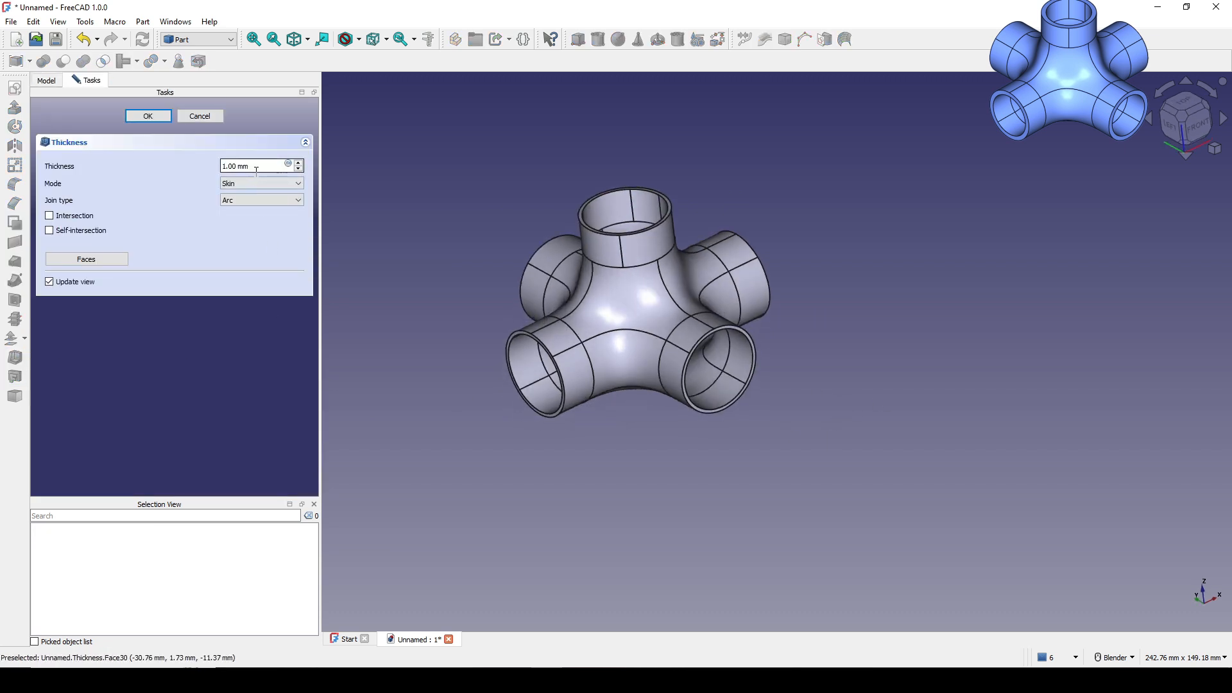
pyautogui.write('-')
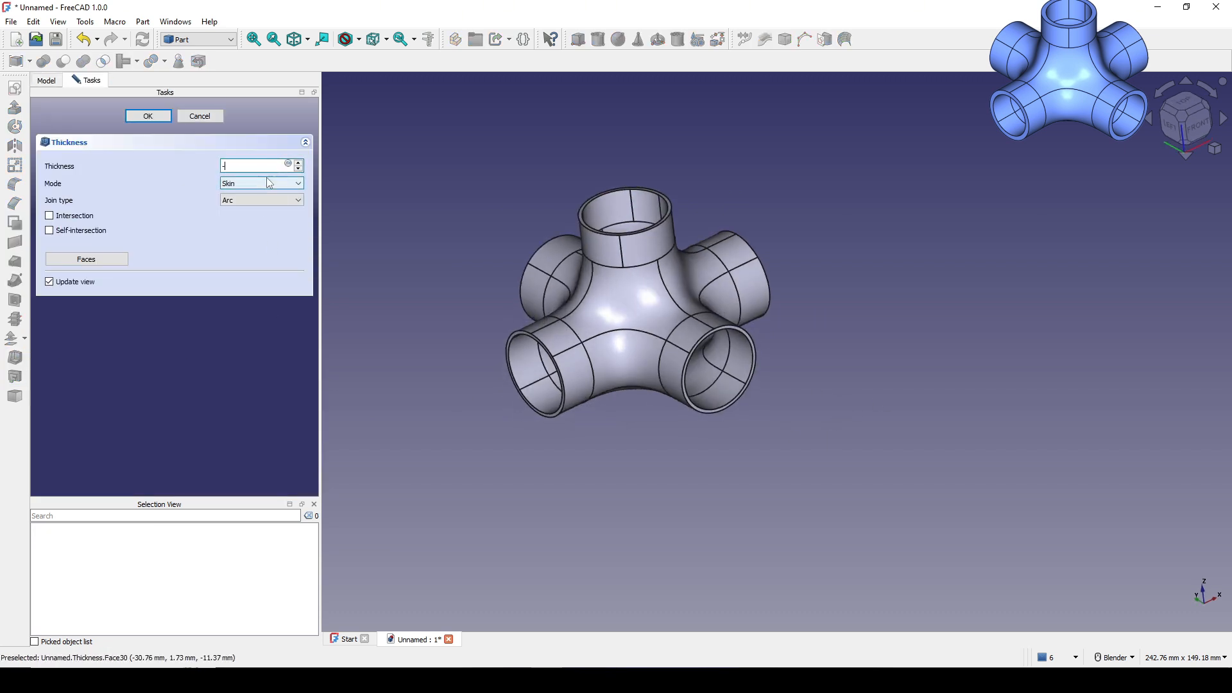
pyautogui.write('2')
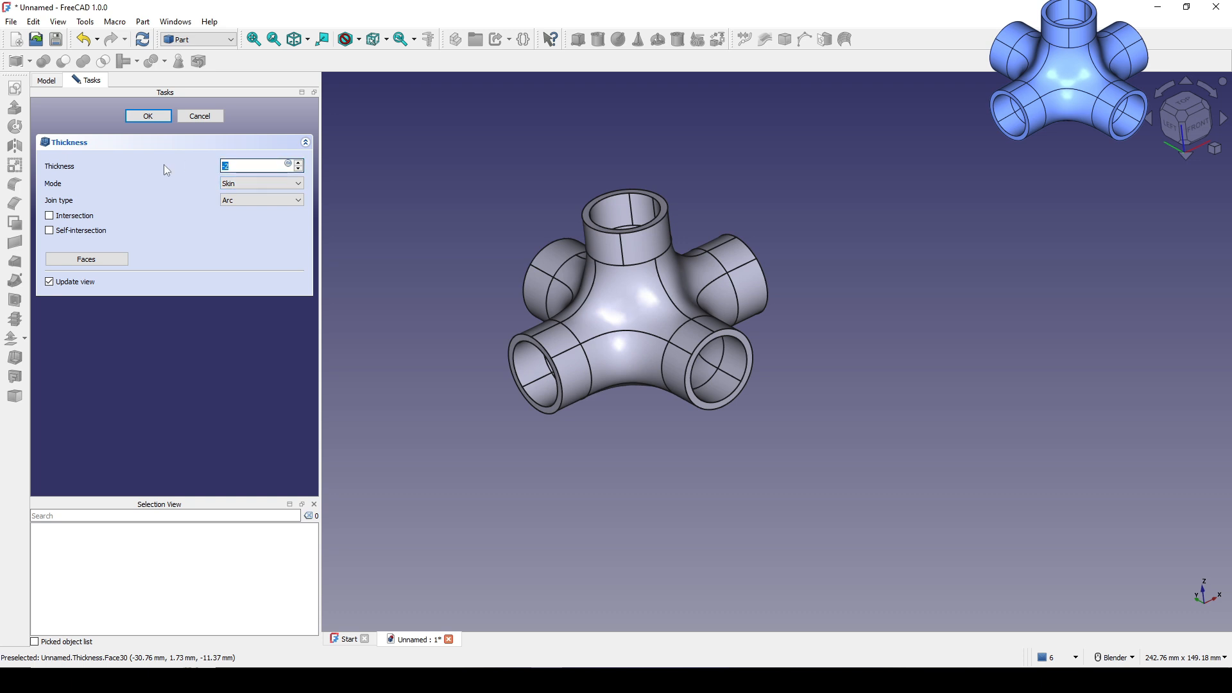
# Step: Try a thickness of -5 mm on the hollowed joint and inspect the pipe walls
pyautogui.write('-5')
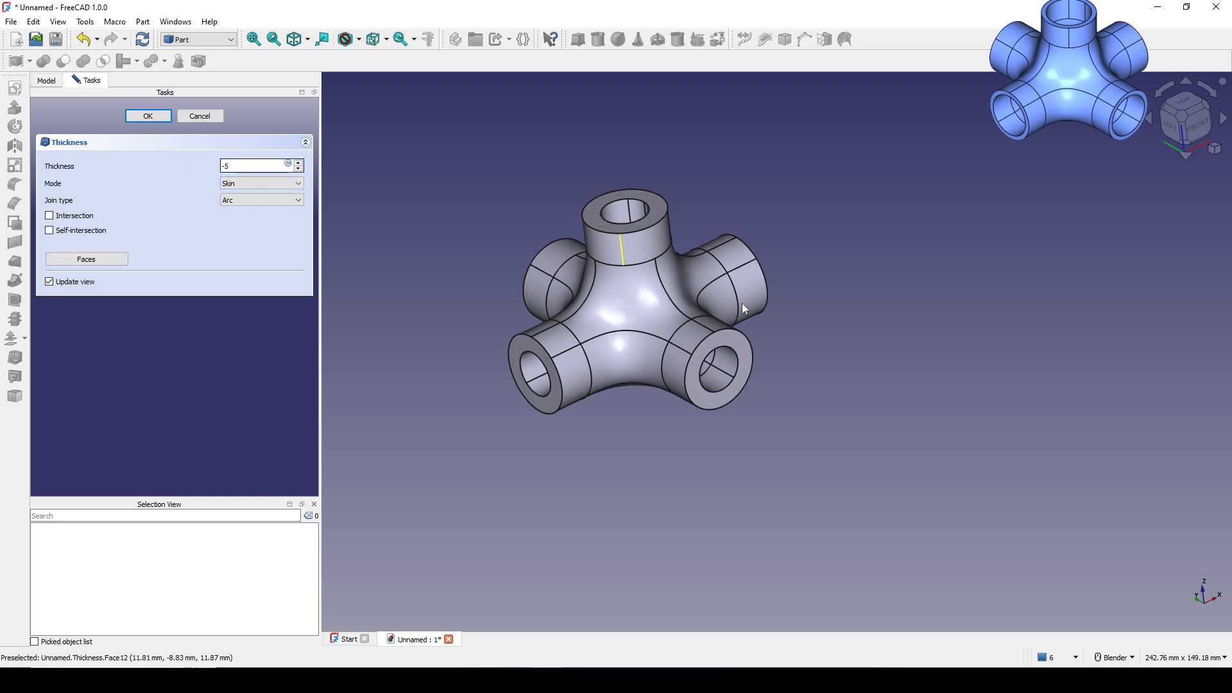
pyautogui.moveTo(744, 308); pyautogui.dragTo(649, 391, button='middle')
pyautogui.scroll(2, 645, 454)
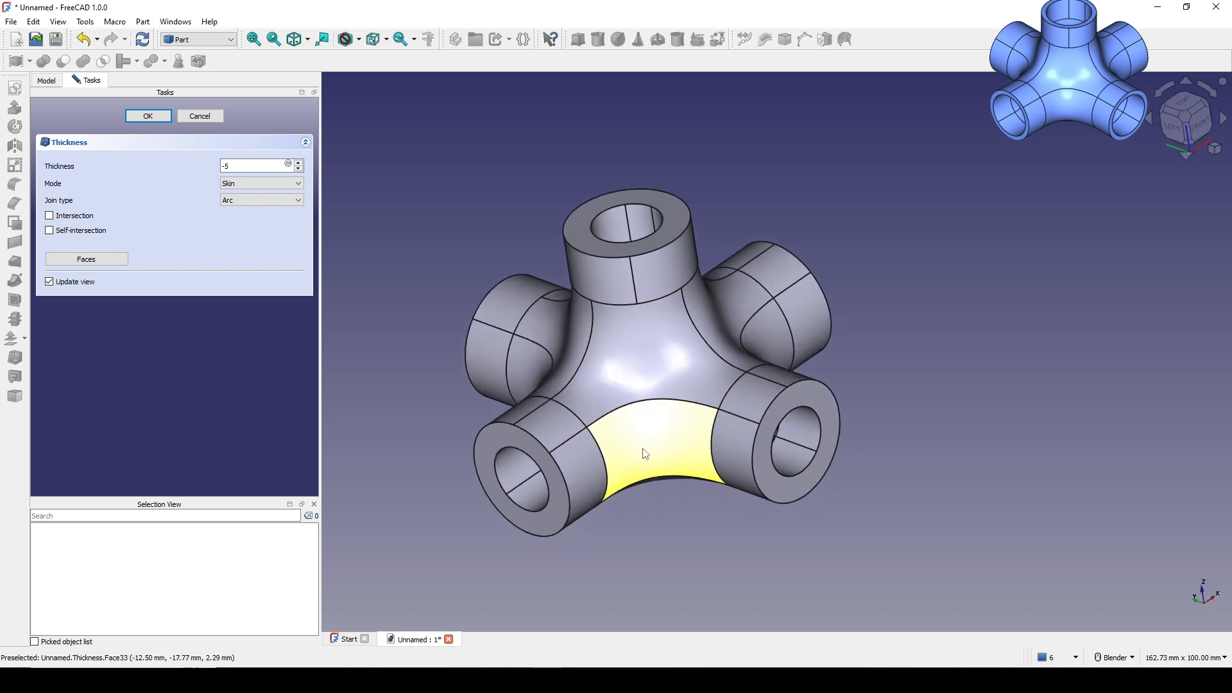
pyautogui.moveTo(643, 448); pyautogui.dragTo(612, 427, button='middle')
# Step: Set the joint's thickness to -2 mm, keeping Skin mode and Arc joins, and finish the Thickness operation
pyautogui.write('-2')
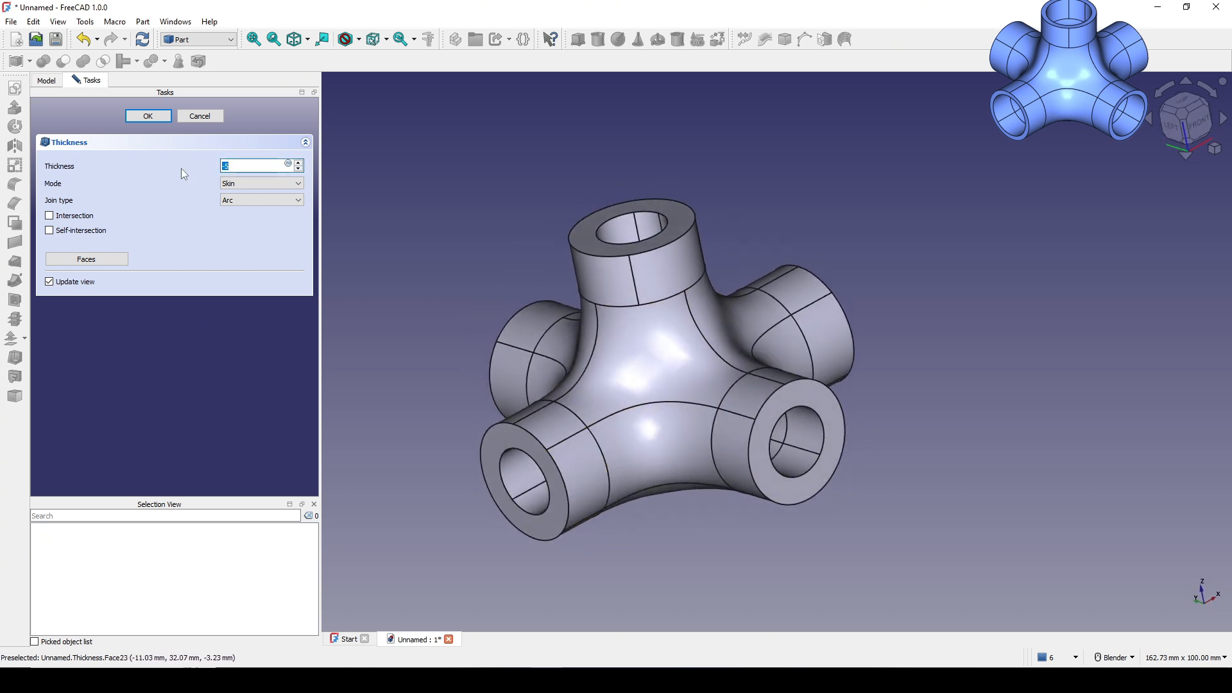
pyautogui.click(151, 116)
pyautogui.moveTo(993, 297); pyautogui.dragTo(773, 385, button='middle')
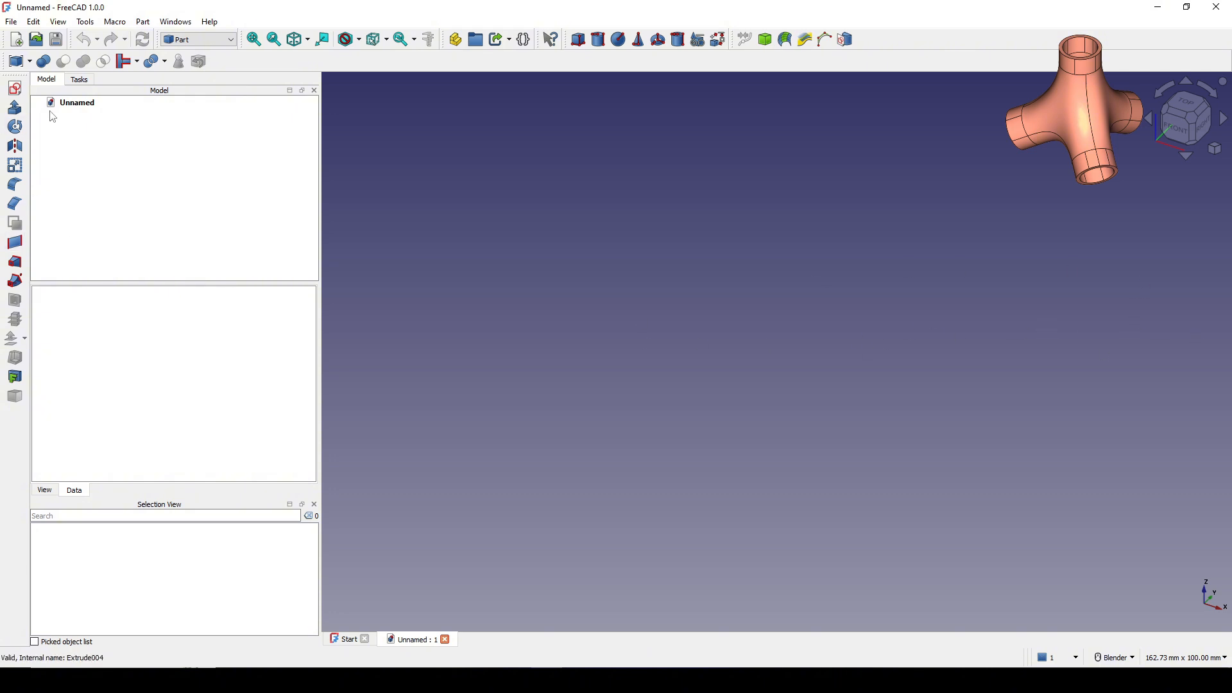
# Step: Create a sketch on the XY plane in the empty document and draw an origin-centred circle about 17 mm in diameter
pyautogui.click(15, 89)
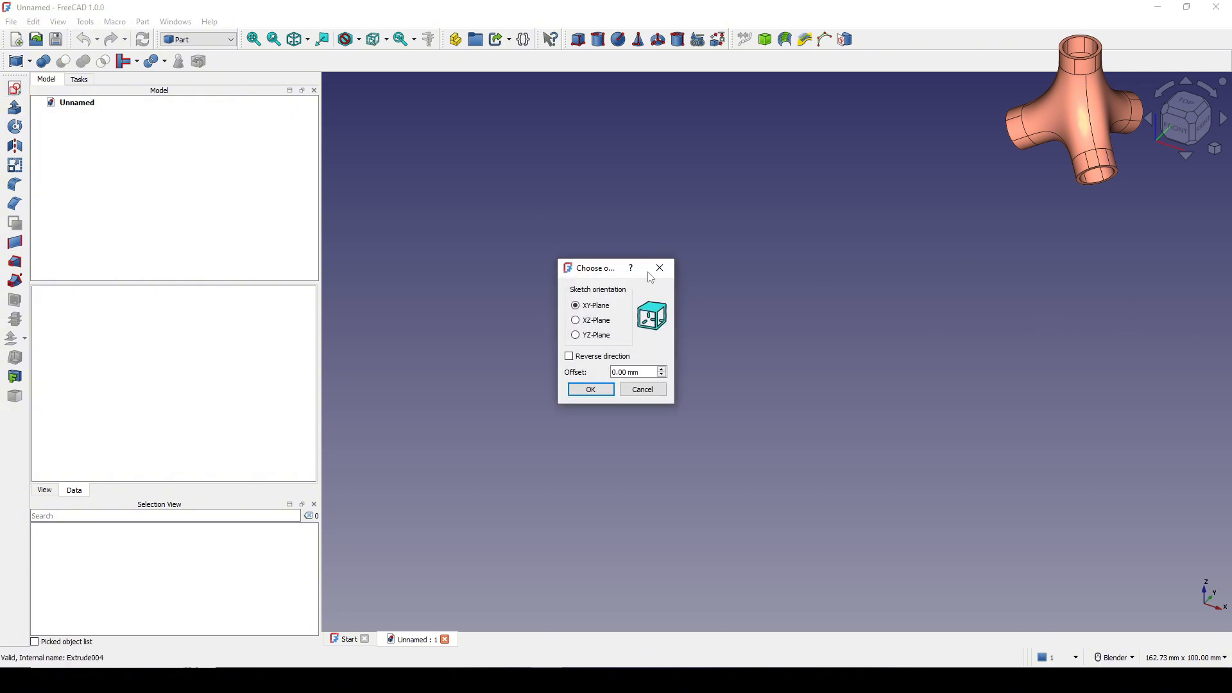
pyautogui.click(607, 391)
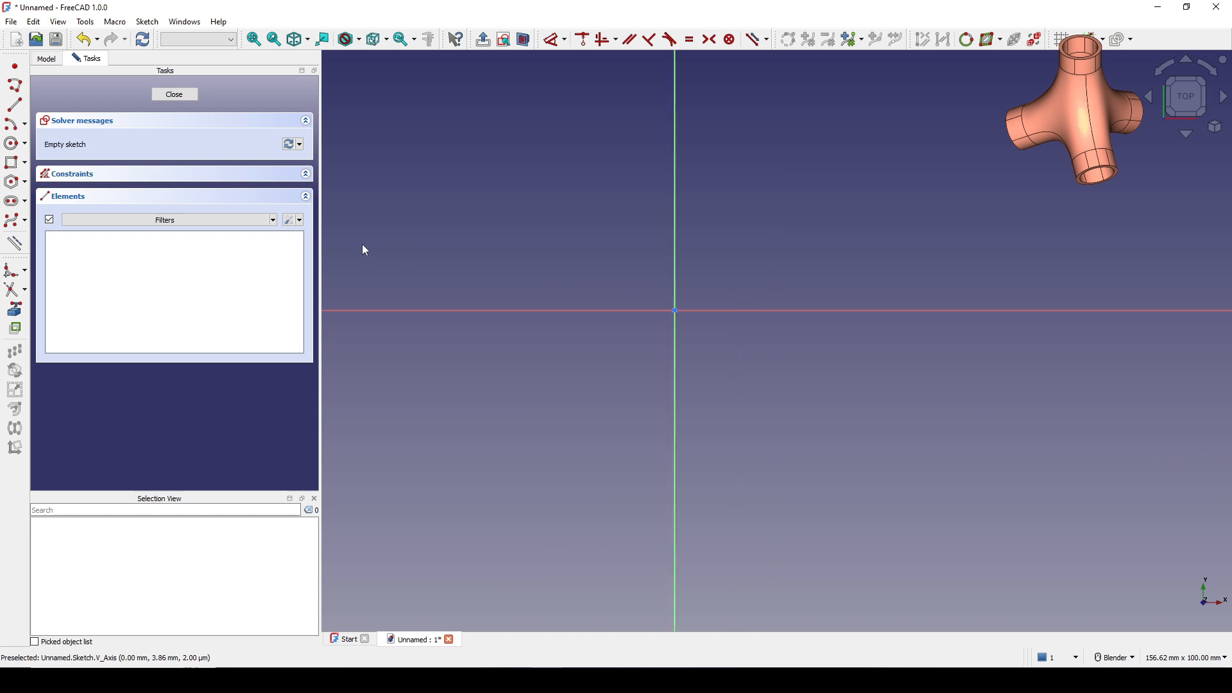
pyautogui.click(14, 144)
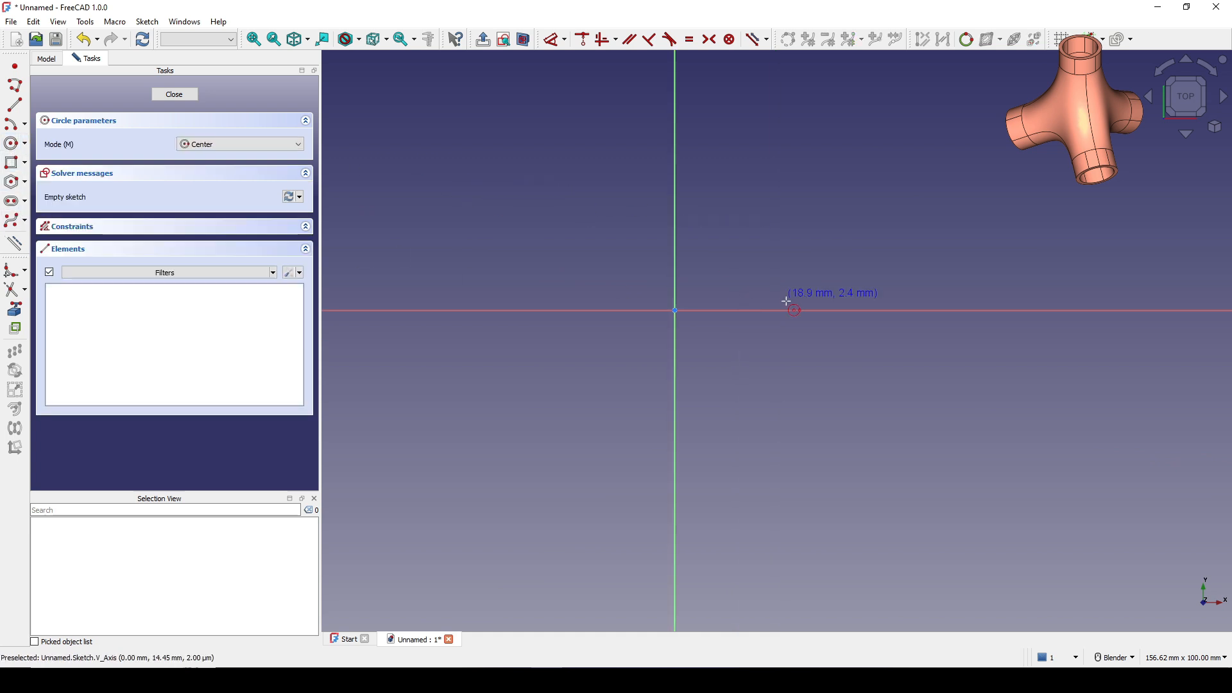
pyautogui.click(675, 311)
pyautogui.click(718, 285)
# Step: Constrain the circle's diameter to 23 mm and close the sketch
pyautogui.press('d')
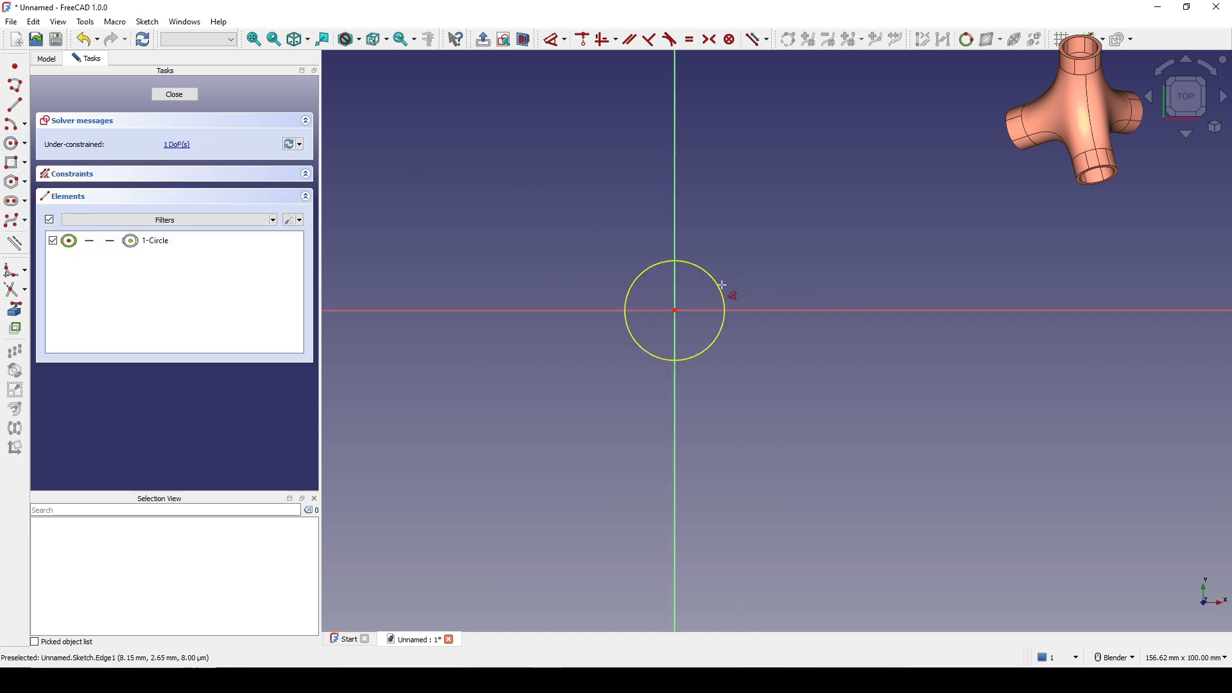
pyautogui.click(719, 287)
pyautogui.click(818, 238)
pyautogui.write('2')
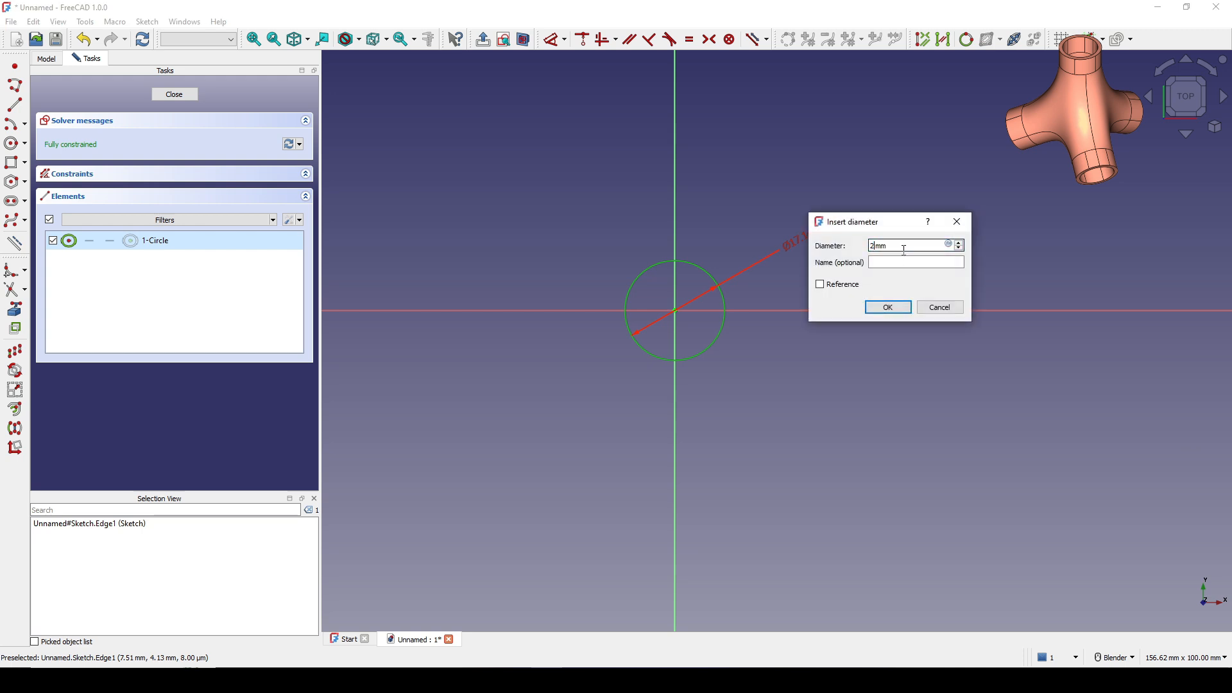
pyautogui.write('3')
pyautogui.click(889, 307)
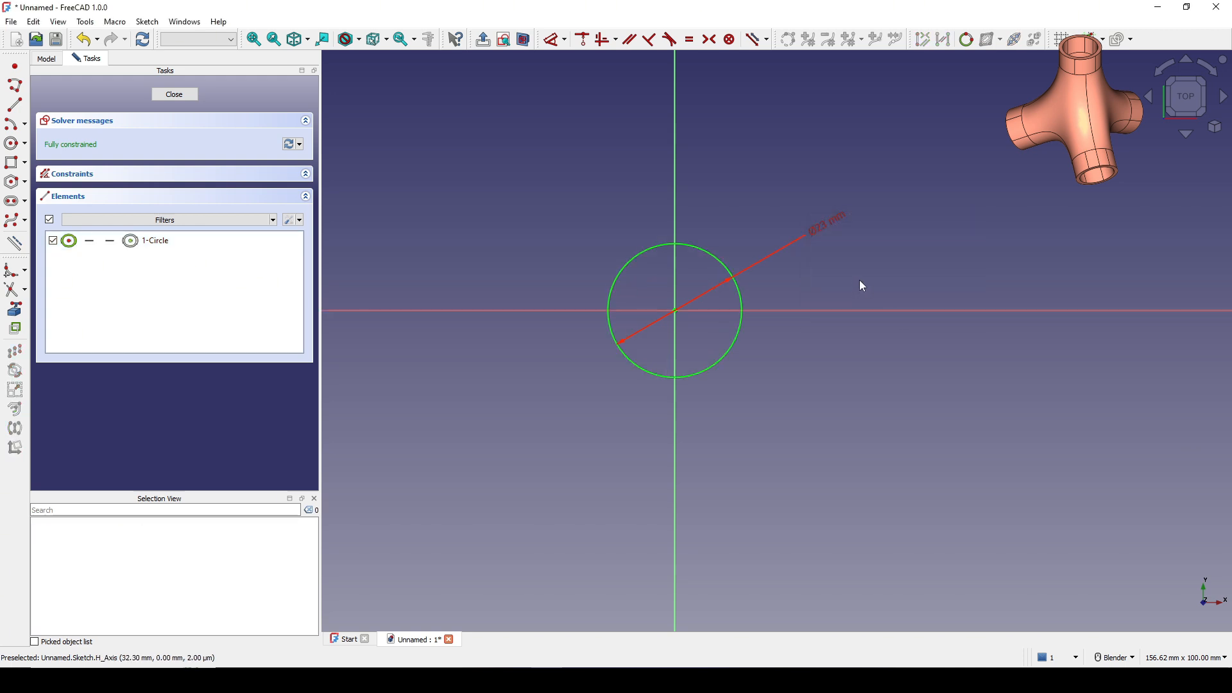
pyautogui.scroll(-2, 671, 276)
pyautogui.click(180, 95)
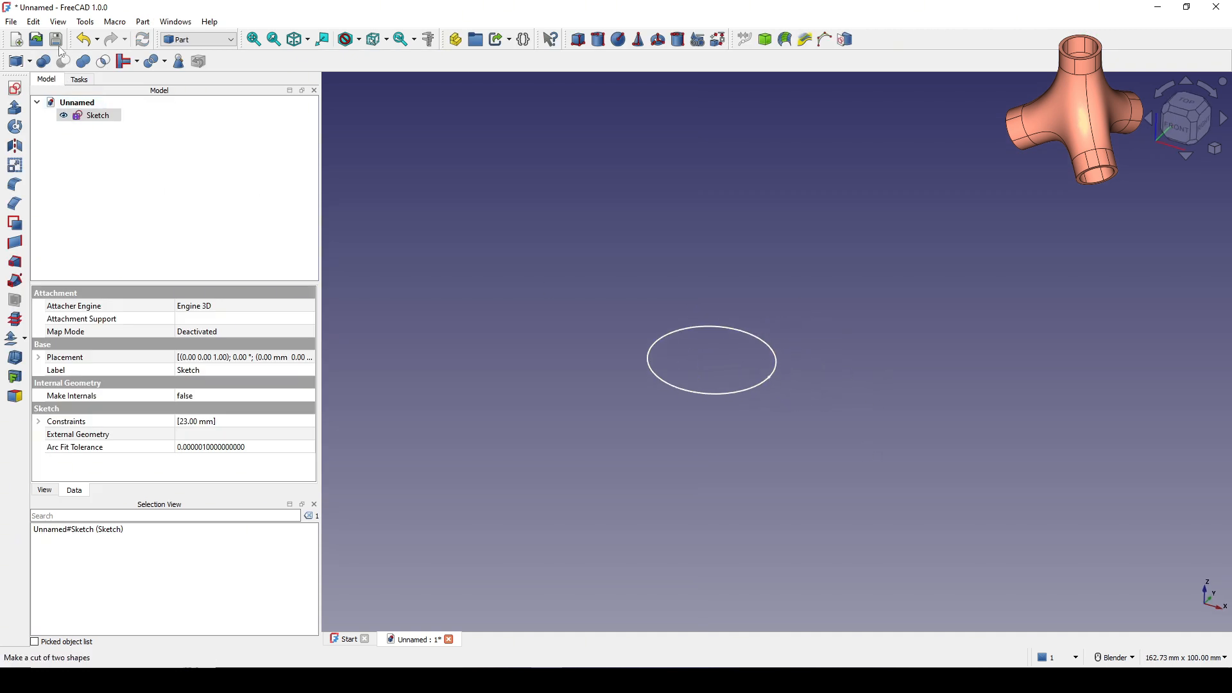
# Step: Show the axis cross at the origin in the 3D view
pyautogui.click(58, 22)
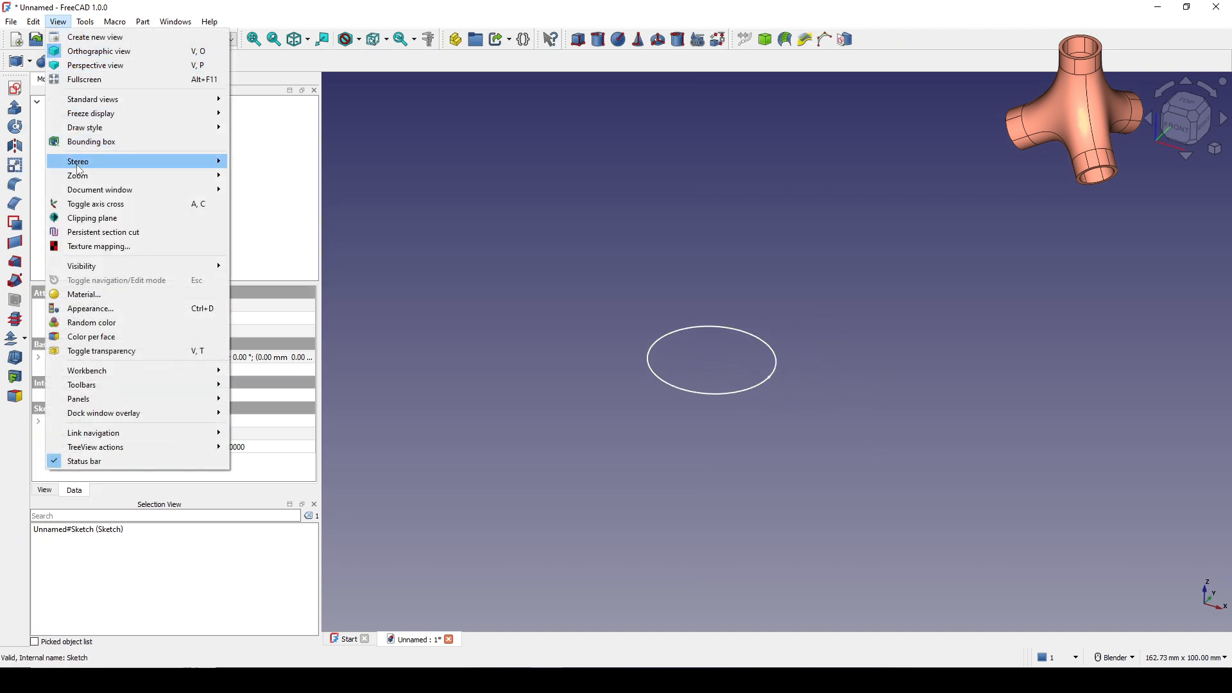
pyautogui.click(130, 206)
pyautogui.moveTo(810, 337)
pyautogui.keyDown('shift'); pyautogui.mouseDown(button='middle')
pyautogui.moveTo(792, 286)
pyautogui.moveTo(769, 297)
pyautogui.mouseUp(button='middle'); pyautogui.keyUp('shift')
pyautogui.click(792, 286)
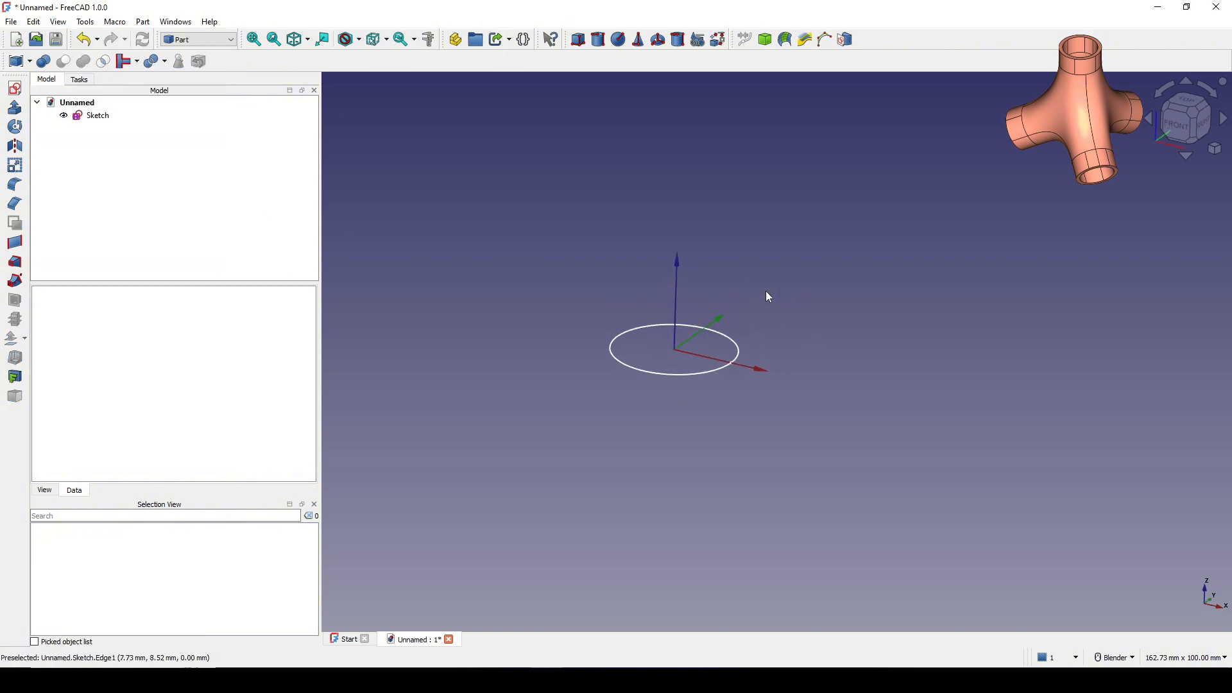
# Step: Extrude the circle sketch 10 mm along its normal as an open surface, with solid creation turned off
pyautogui.click(96, 116)
pyautogui.click(10, 110)
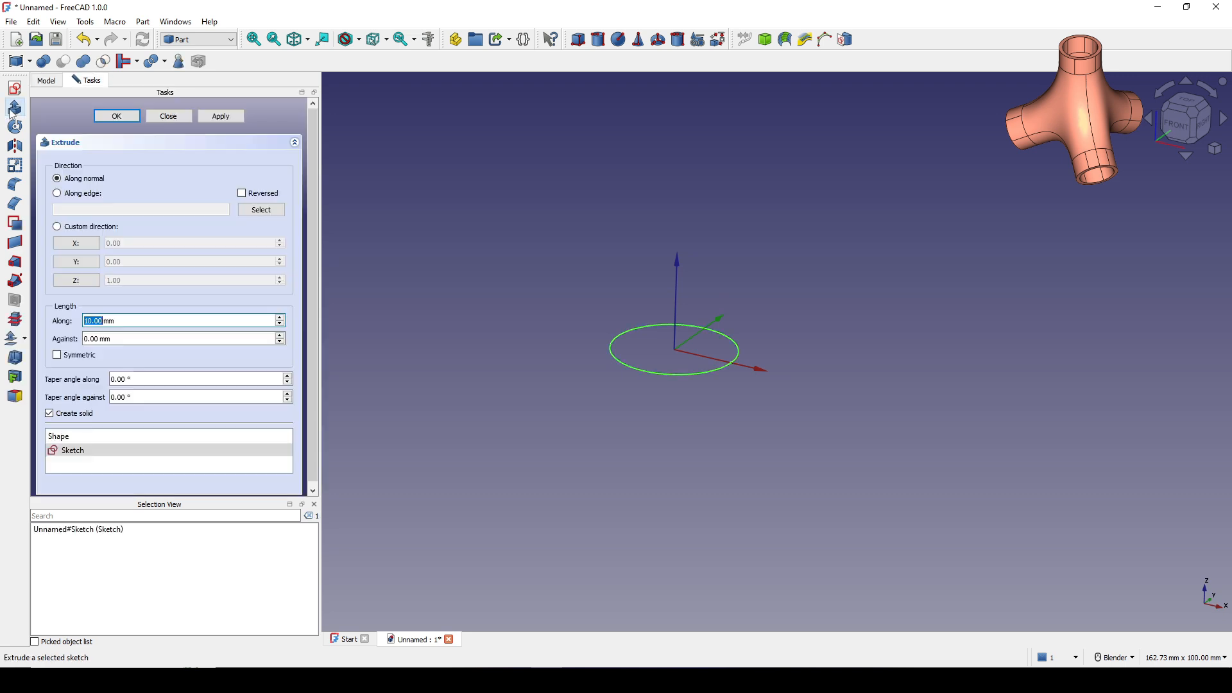
pyautogui.moveTo(115, 320); pyautogui.dragTo(21, 321)
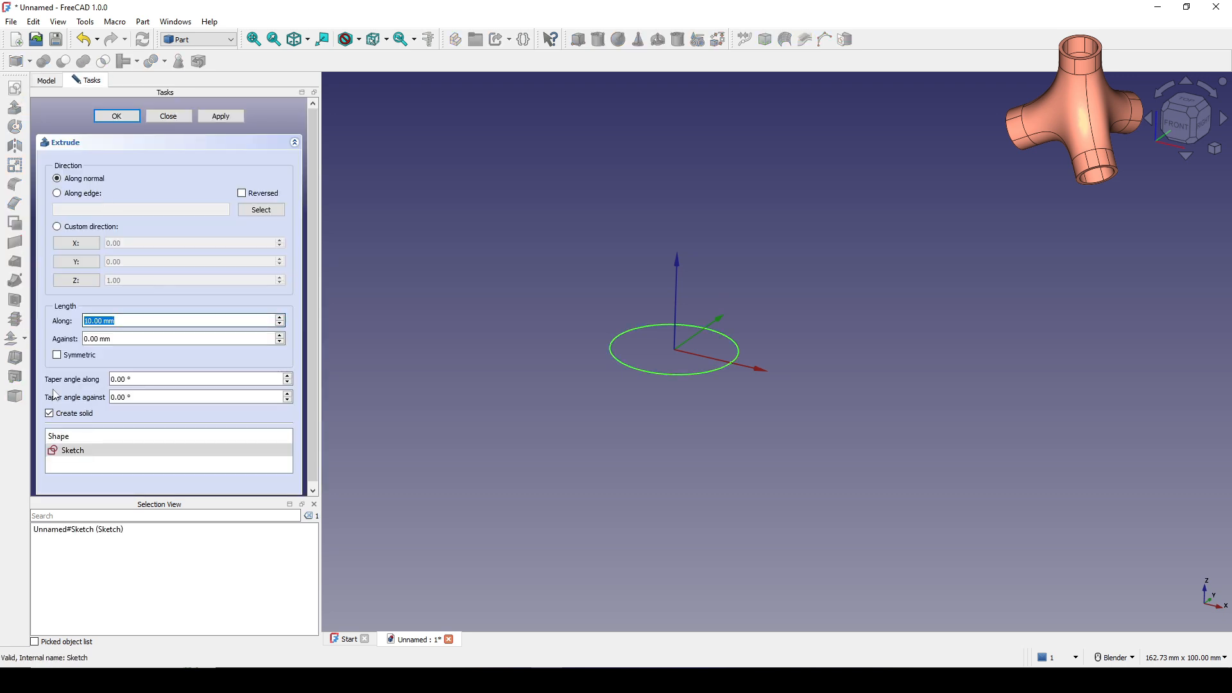
pyautogui.click(69, 416)
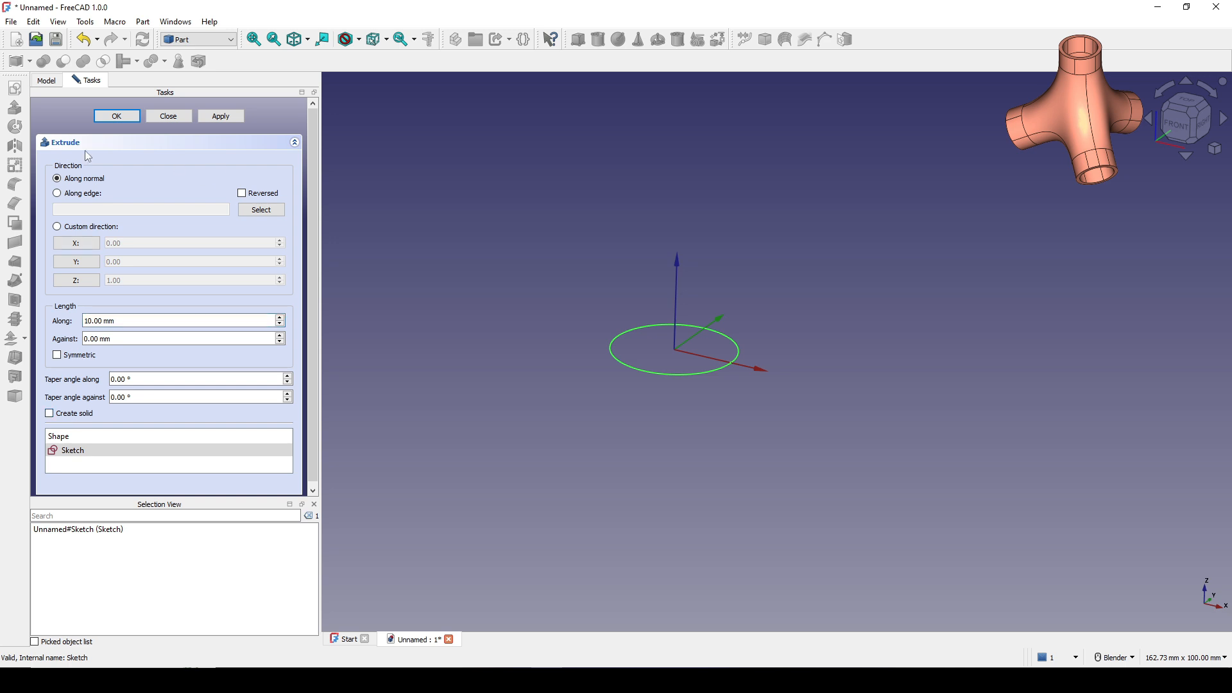
pyautogui.click(117, 119)
pyautogui.scroll(-1, 783, 300)
pyautogui.click(201, 197)
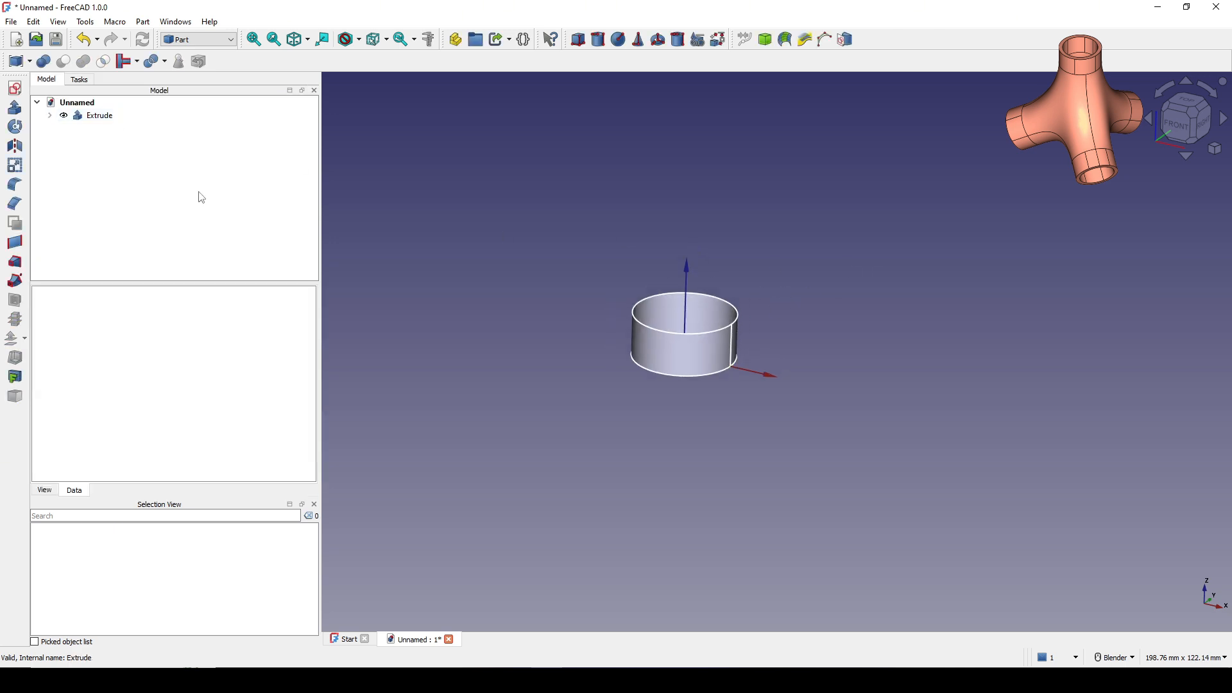
# Step: Set the z position of the extrusion's base circle sketch to 30 mm
pyautogui.click(83, 123)
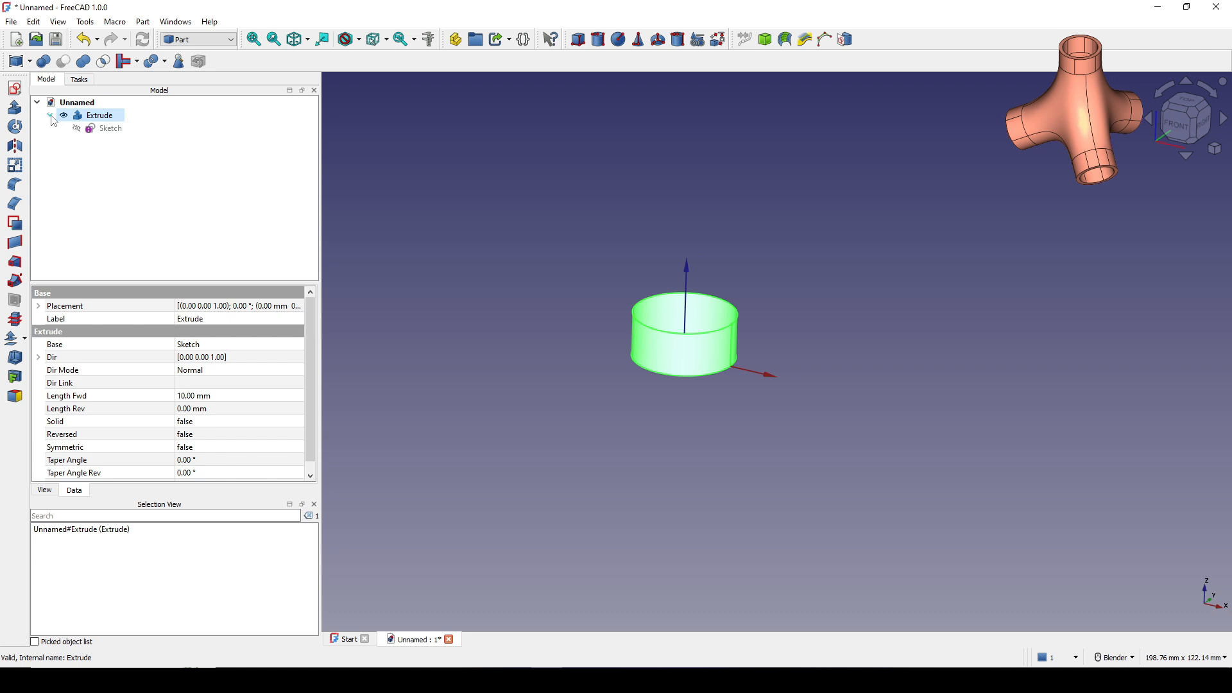
pyautogui.click(110, 129)
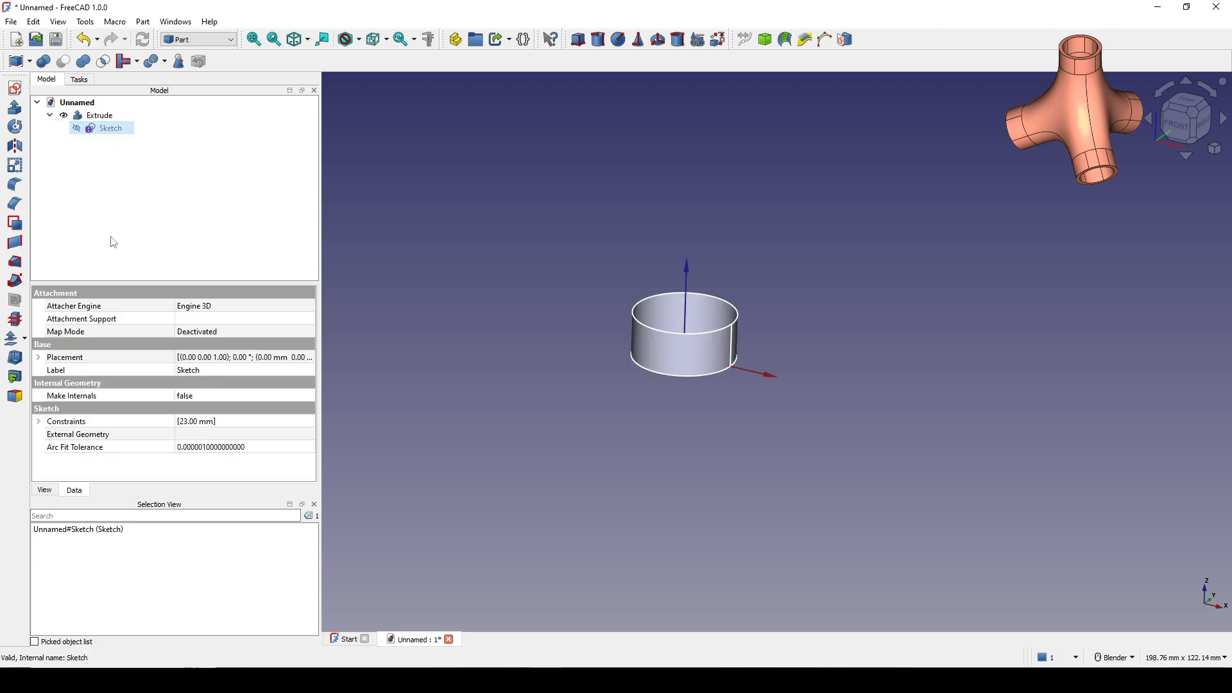
pyautogui.click(39, 358)
pyautogui.click(51, 397)
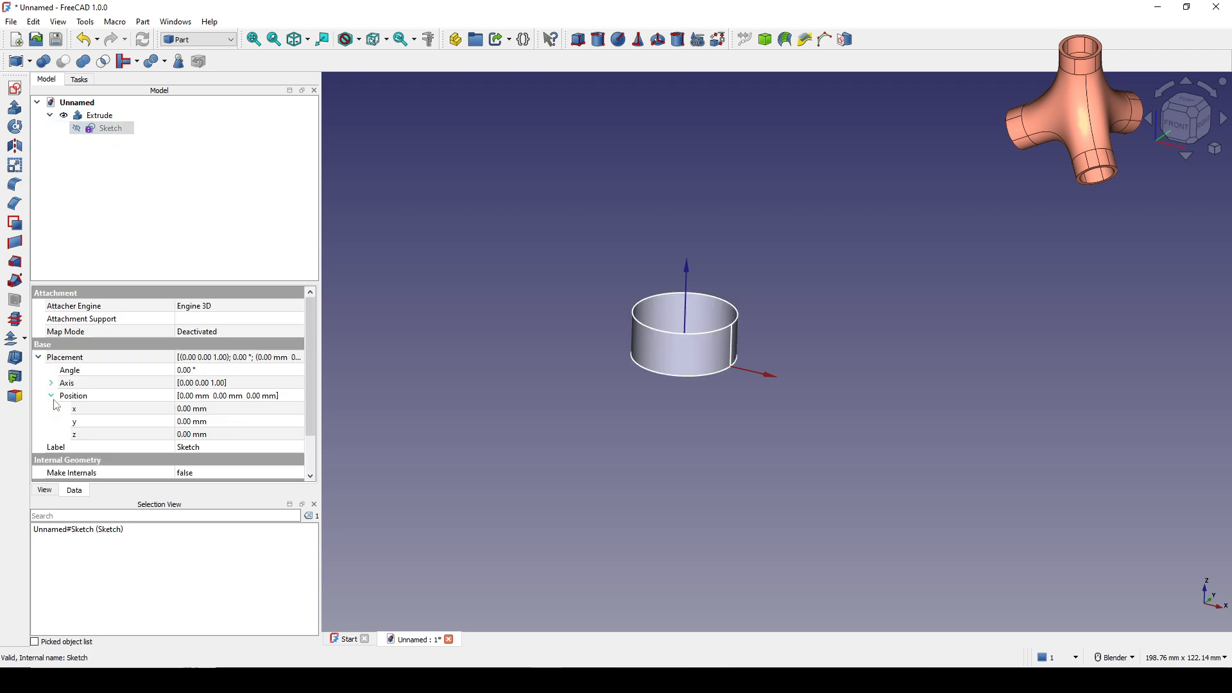
pyautogui.click(196, 435)
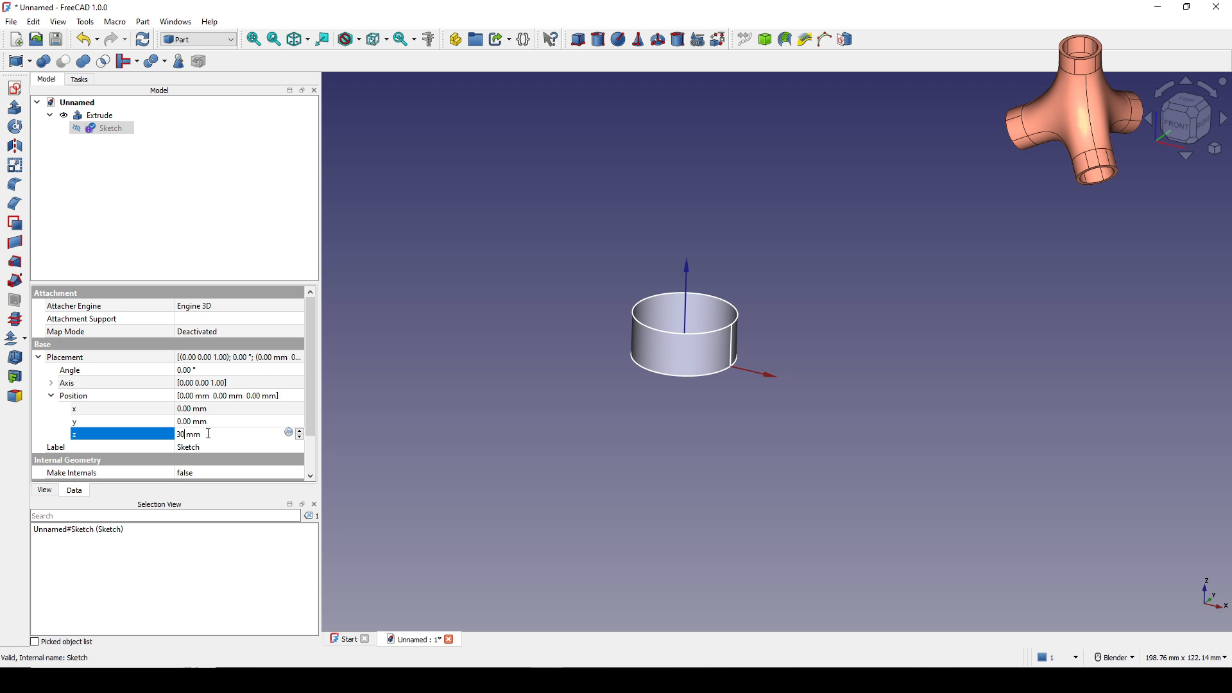
pyautogui.click(471, 268)
pyautogui.moveTo(611, 264)
pyautogui.mouseDown(button='middle')
pyautogui.moveTo(762, 264)
pyautogui.moveTo(739, 308)
pyautogui.mouseUp(button='middle')
pyautogui.scroll(2, 739, 307)
# Step: Duplicate the extrusion's base circle sketch as a separate sketch in the same document
pyautogui.click(61, 131)
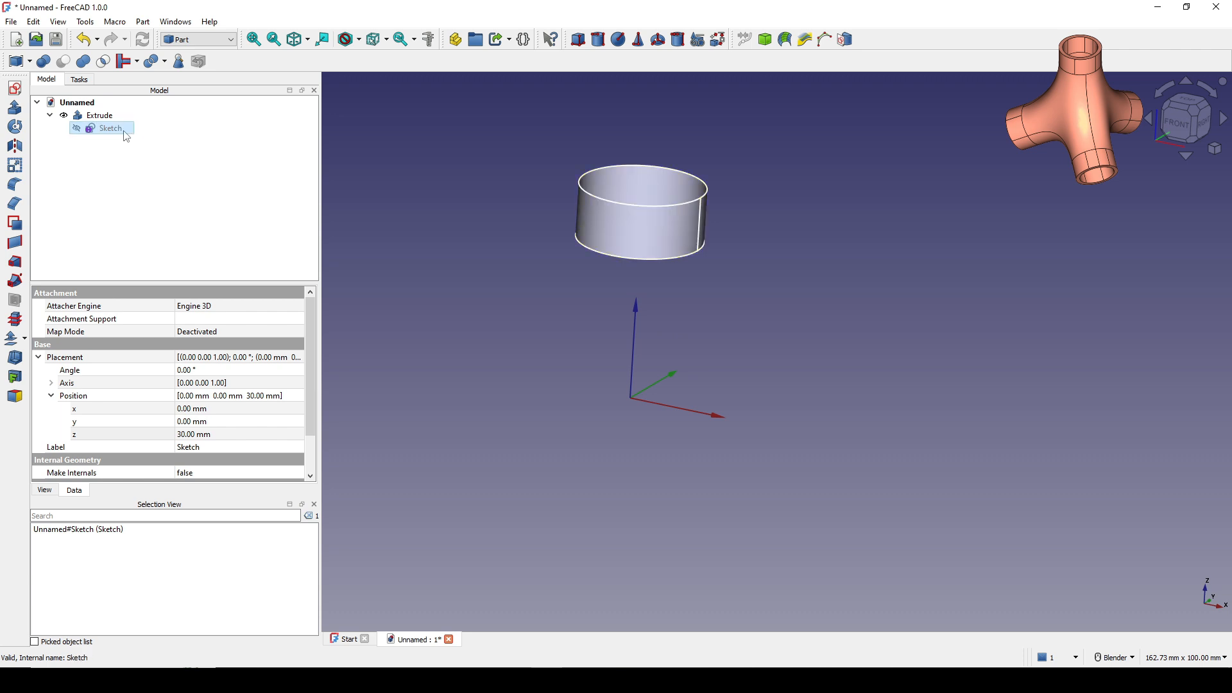
pyautogui.hotkey('ctrl', 'c')
pyautogui.hotkey('ctrl', 'v')
pyautogui.click(98, 147)
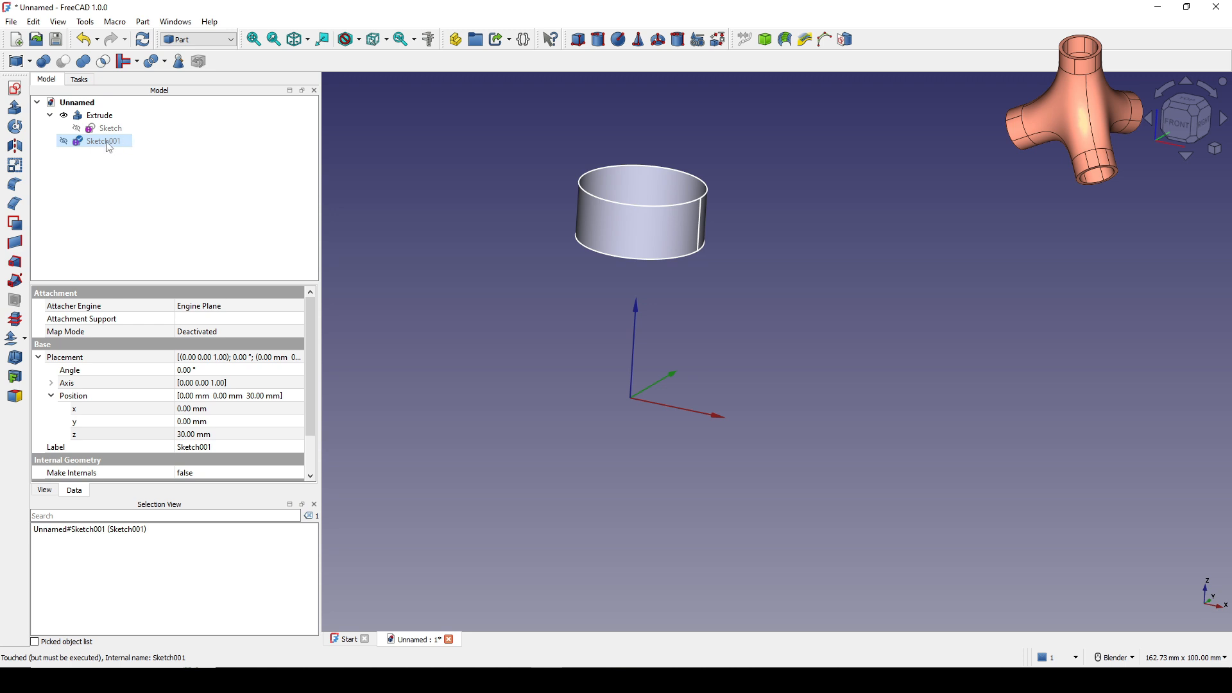
# Step: Open the duplicated sketch for editing and delete its circle together with the diameter constraint
pyautogui.doubleClick(107, 143)
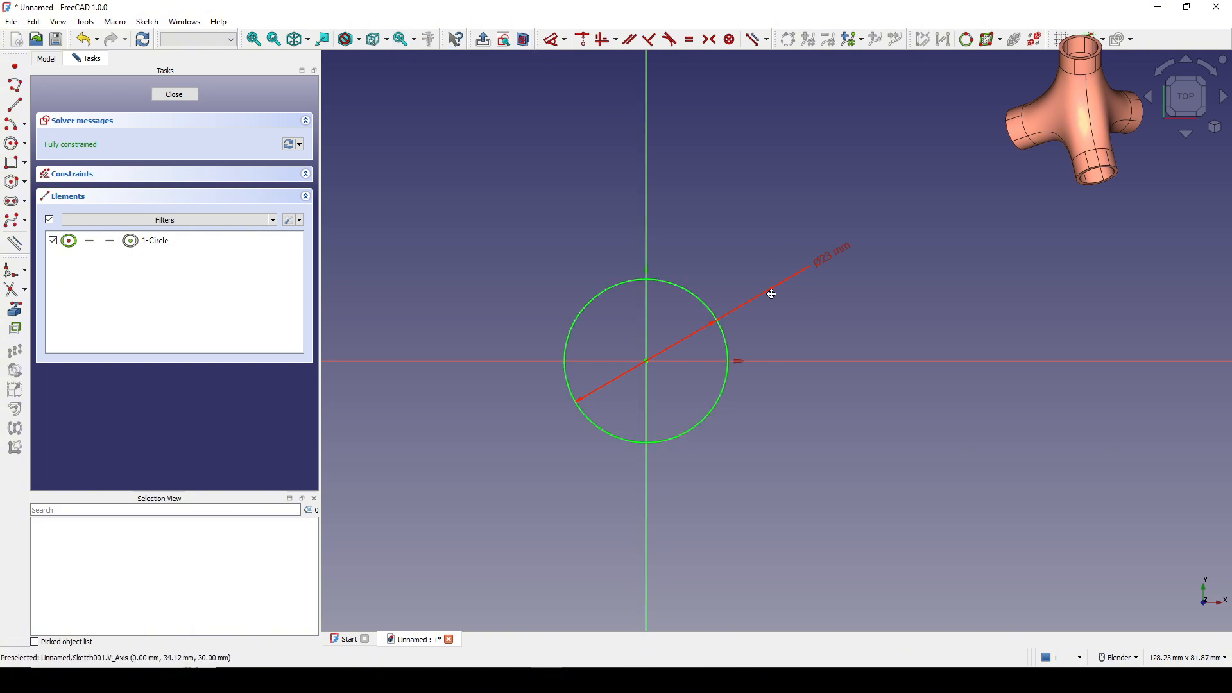
pyautogui.moveTo(913, 481); pyautogui.dragTo(472, 165)
pyautogui.press('Delete')
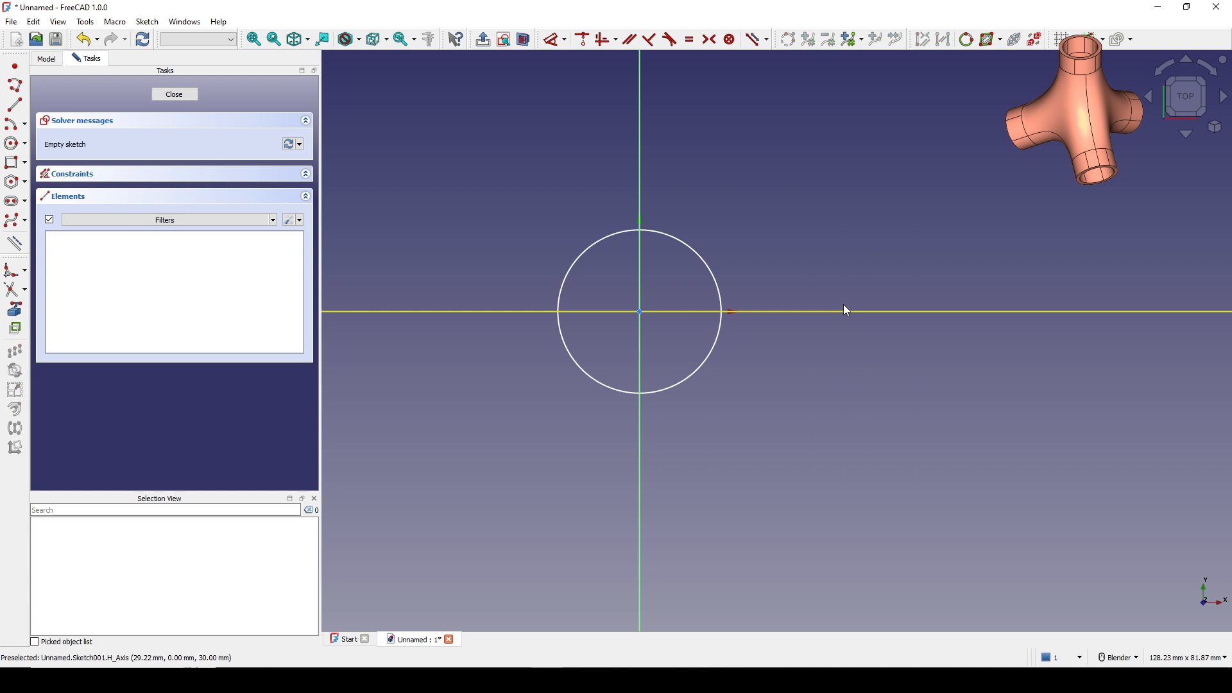
# Step: Start a regular polygon with a custom number of sides in the emptied sketch copy
pyautogui.click(24, 183)
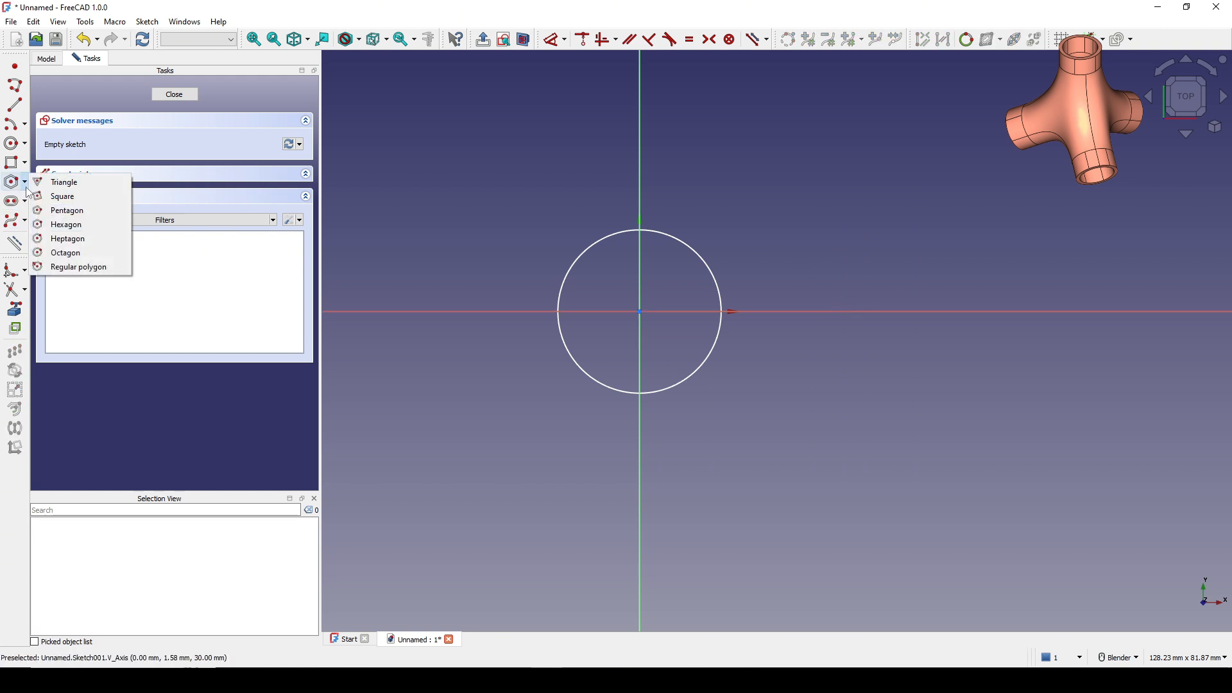
pyautogui.click(89, 267)
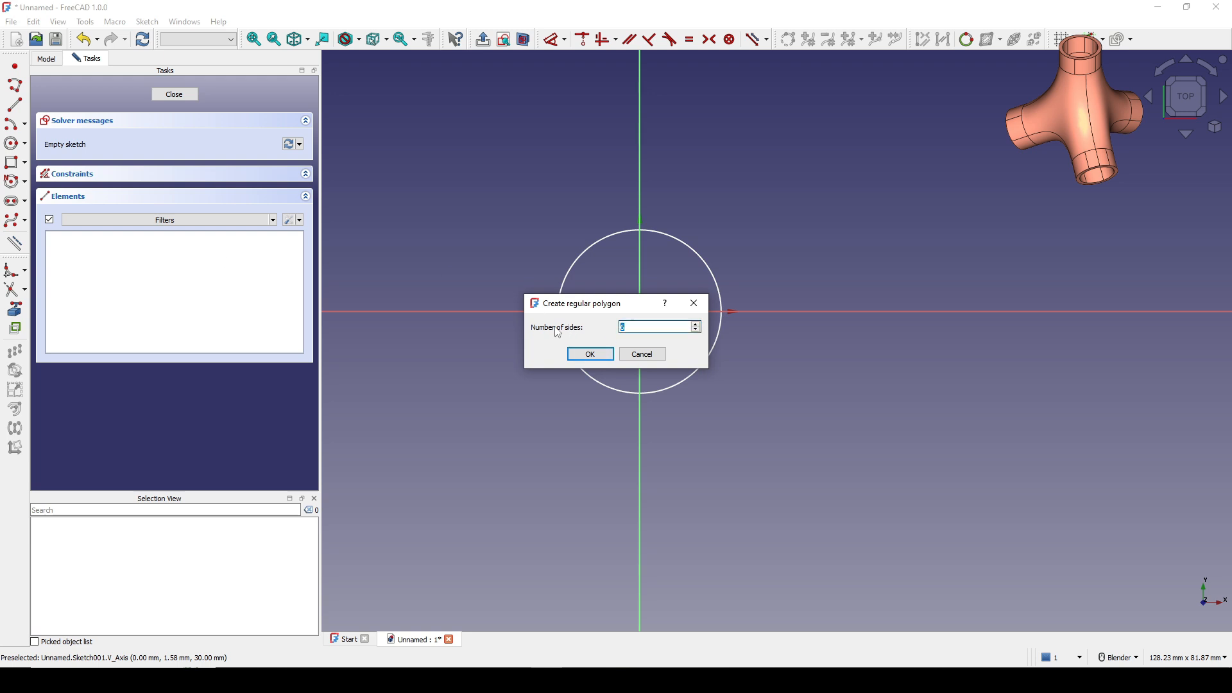
# Step: Draw a regular polygon with 6 sides centred on the sketch origin and constrain its upper vertex to the vertical axis
pyautogui.click(591, 354)
pyautogui.click(640, 313)
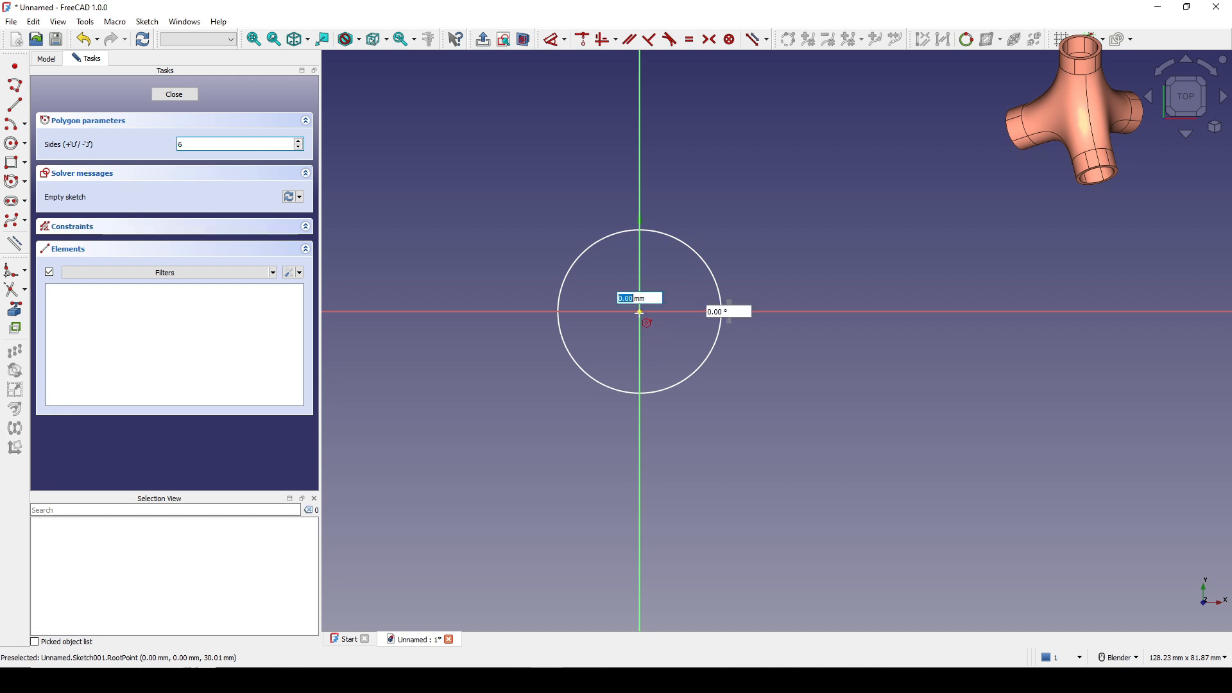
pyautogui.click(671, 194)
pyautogui.rightClick(700, 192)
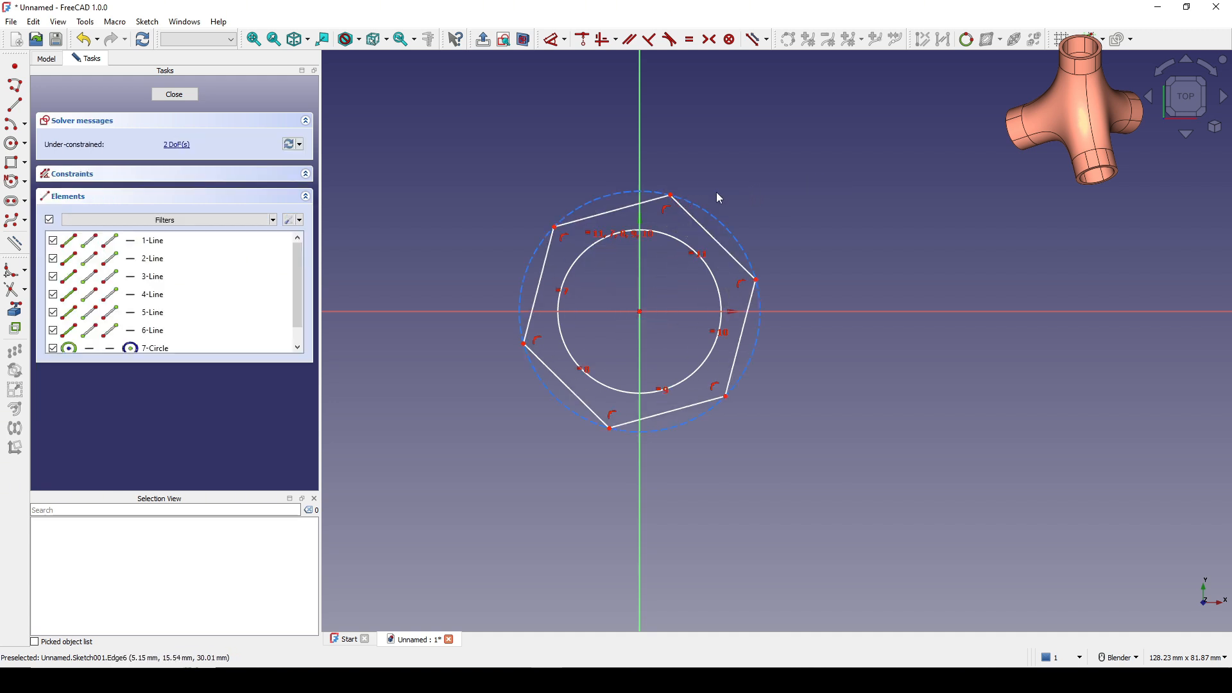
pyautogui.click(672, 196)
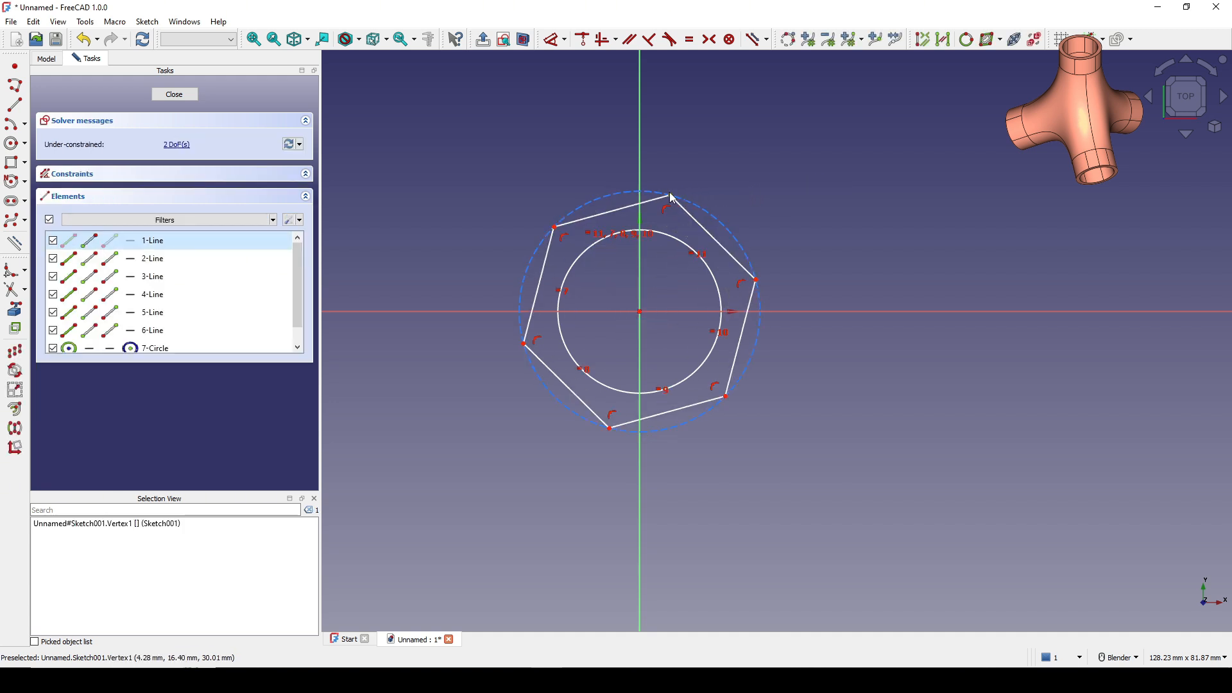
pyautogui.click(644, 162)
pyautogui.press('c')
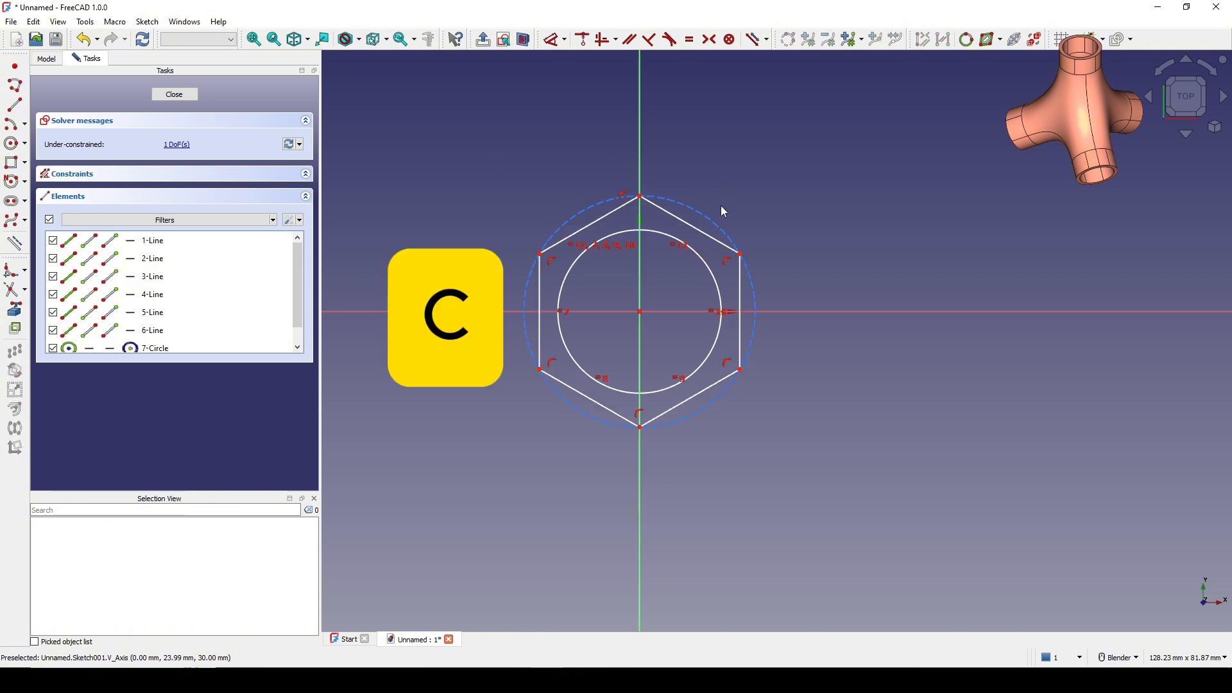
# Step: Set the diameter of the hexagon's construction circle to 23 mm and finish the sketch
pyautogui.press('d')
pyautogui.click(710, 220)
pyautogui.click(748, 183)
pyautogui.write('23mm')
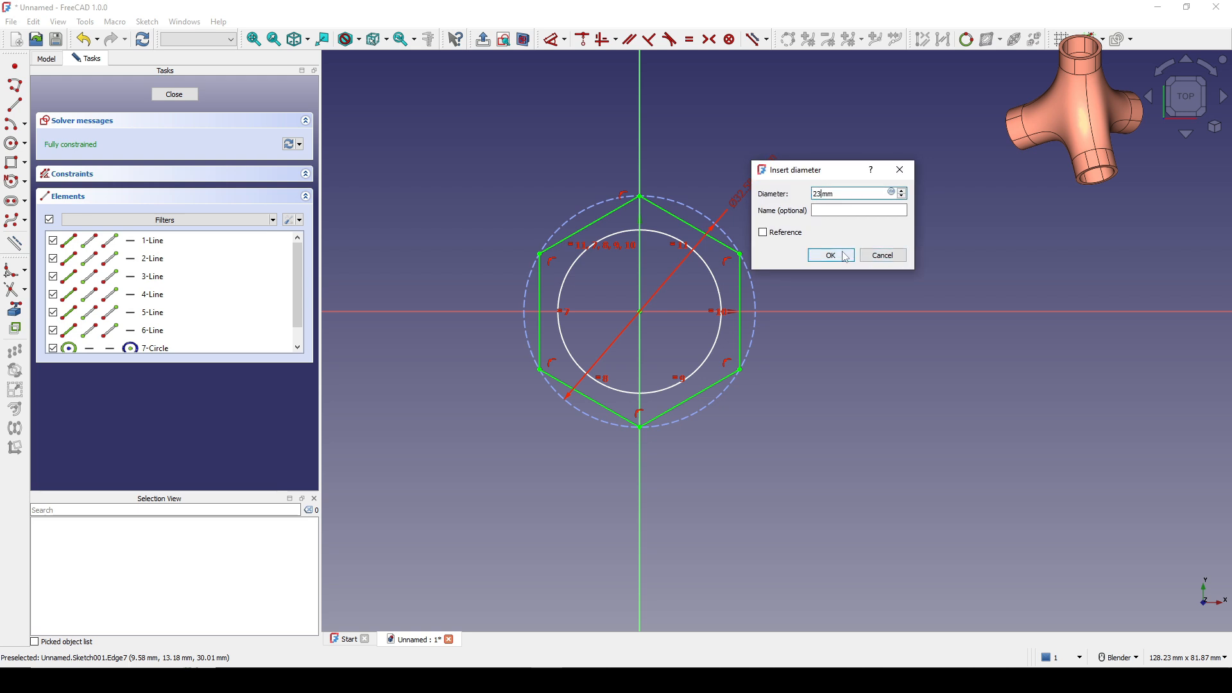
pyautogui.click(837, 254)
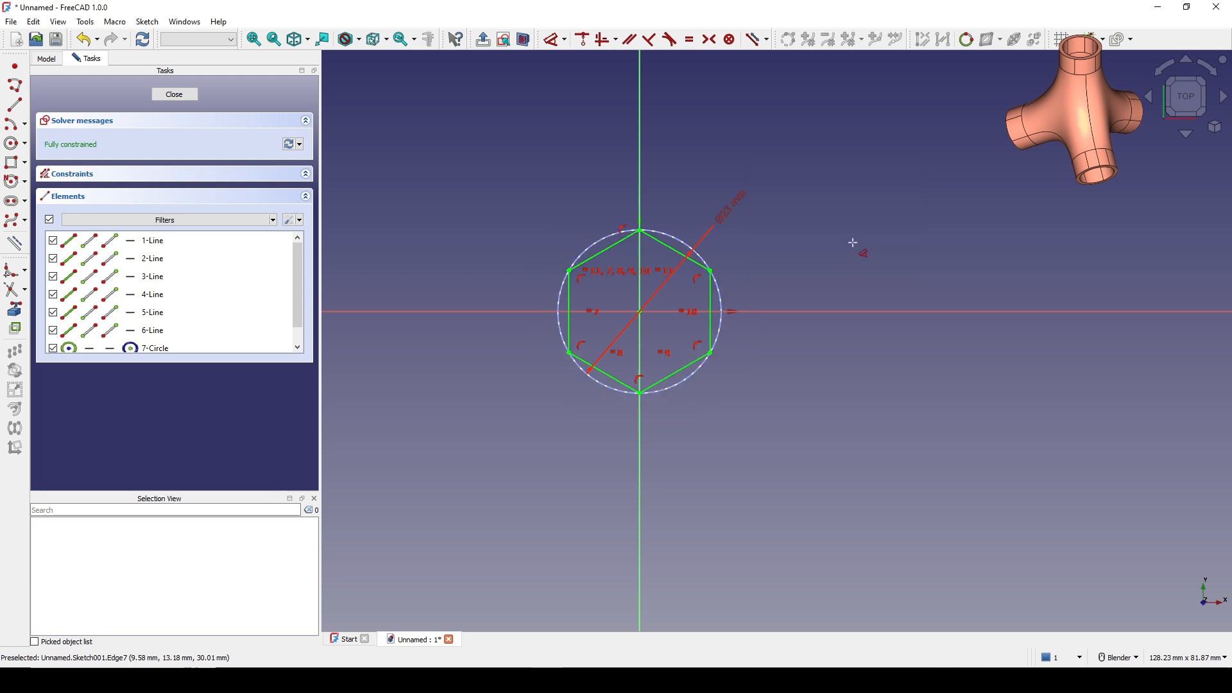
pyautogui.click(175, 95)
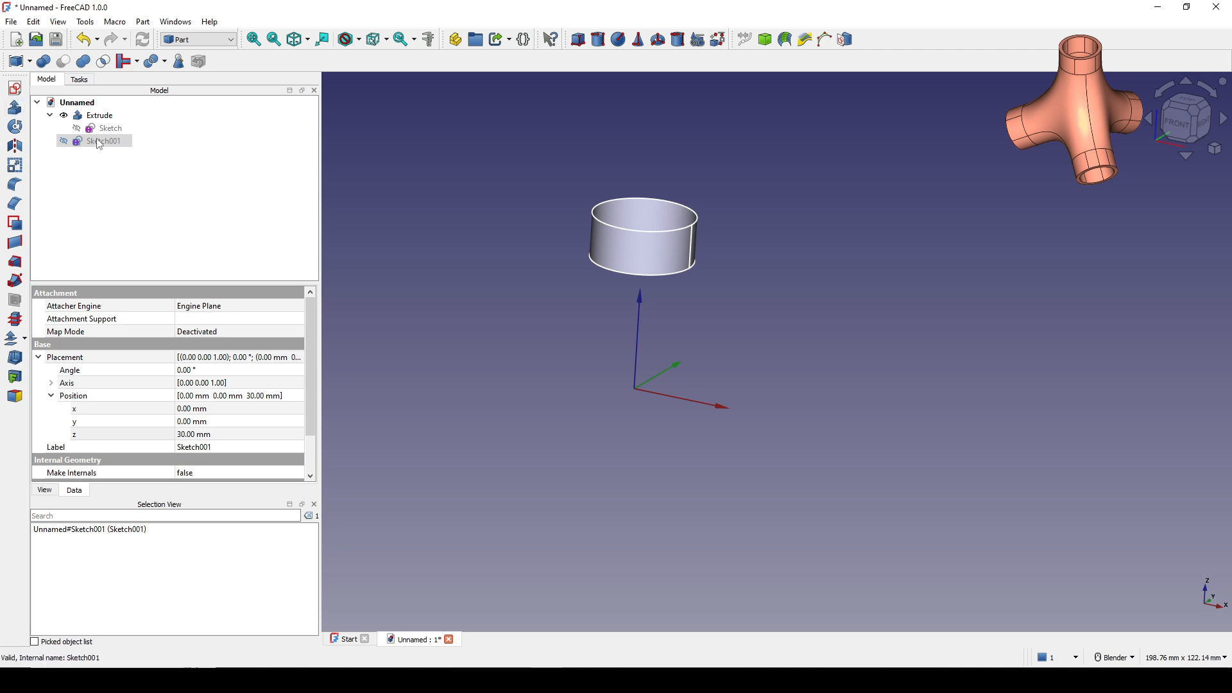
# Step: Extrude the hexagon sketch 10 mm along its normal as a surface, with solid creation turned off
pyautogui.click(20, 112)
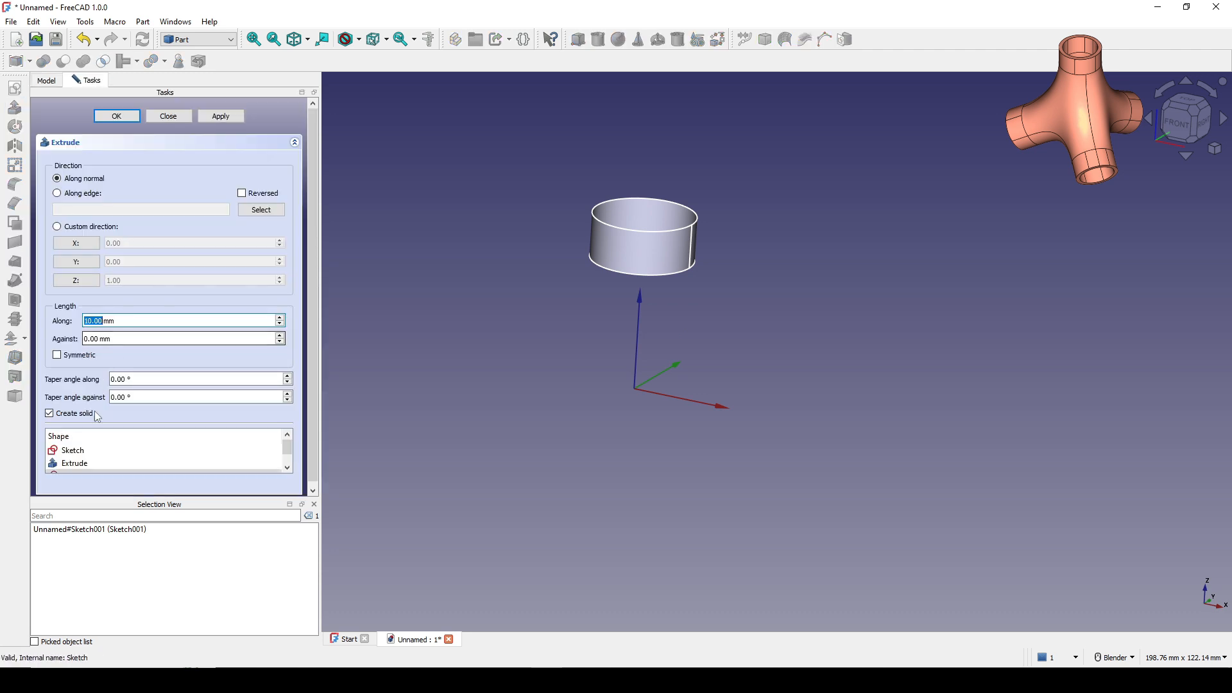
pyautogui.click(74, 414)
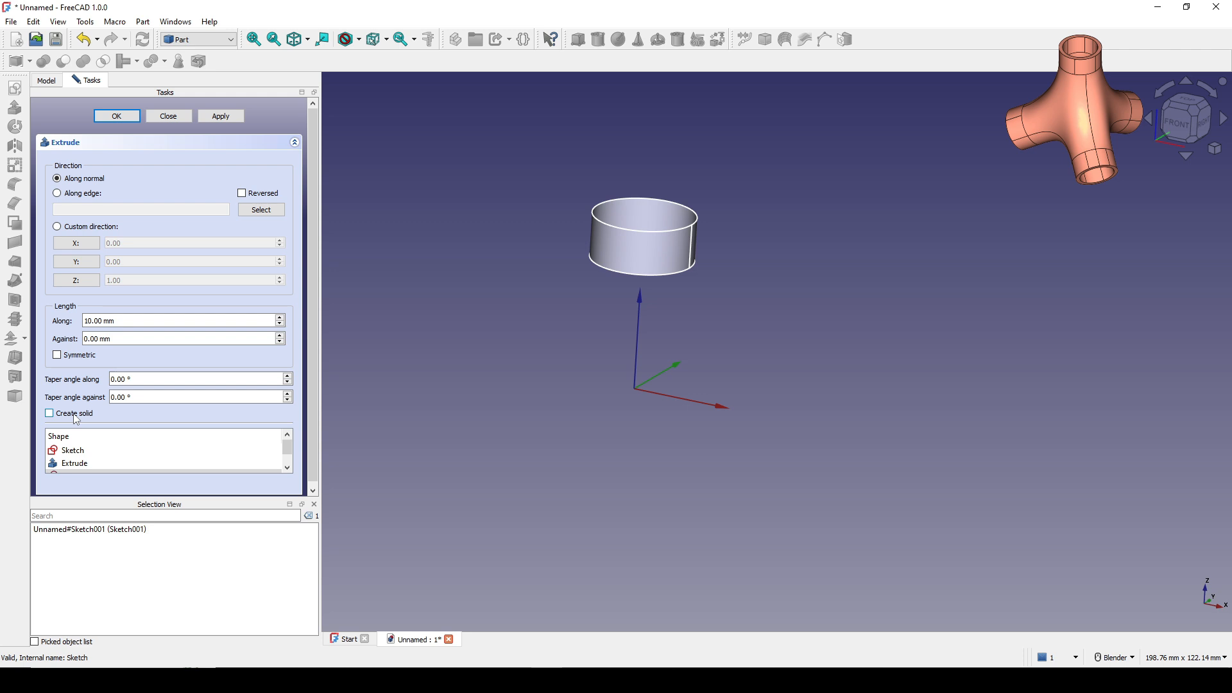
pyautogui.click(117, 115)
pyautogui.scroll(4, 723, 261)
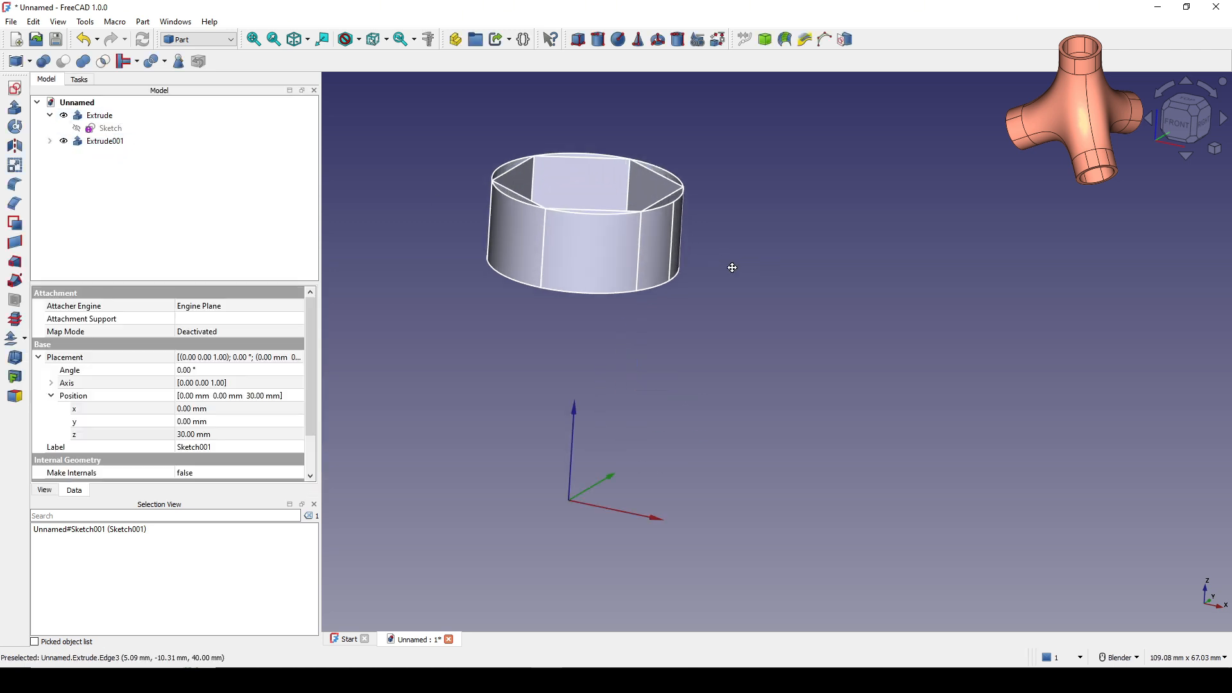
pyautogui.click(801, 245)
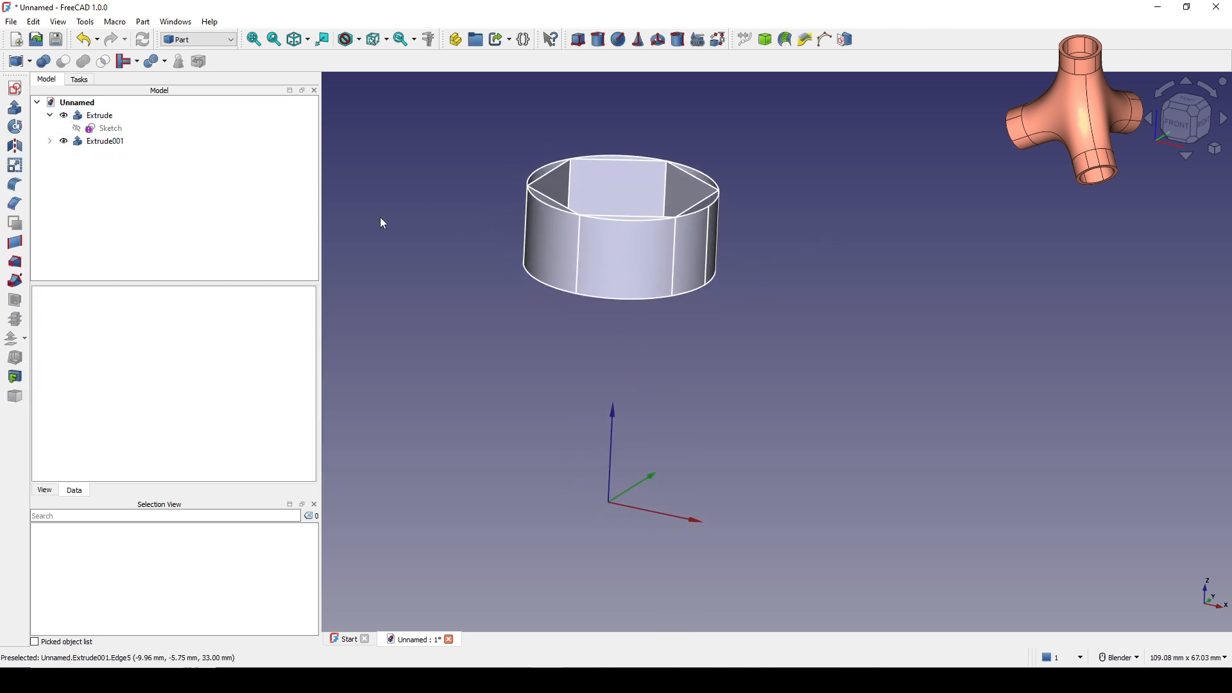
# Step: Slice the circular extrusion with the hexagonal extrusion, keeping the cut pieces together as one compound
pyautogui.click(91, 118)
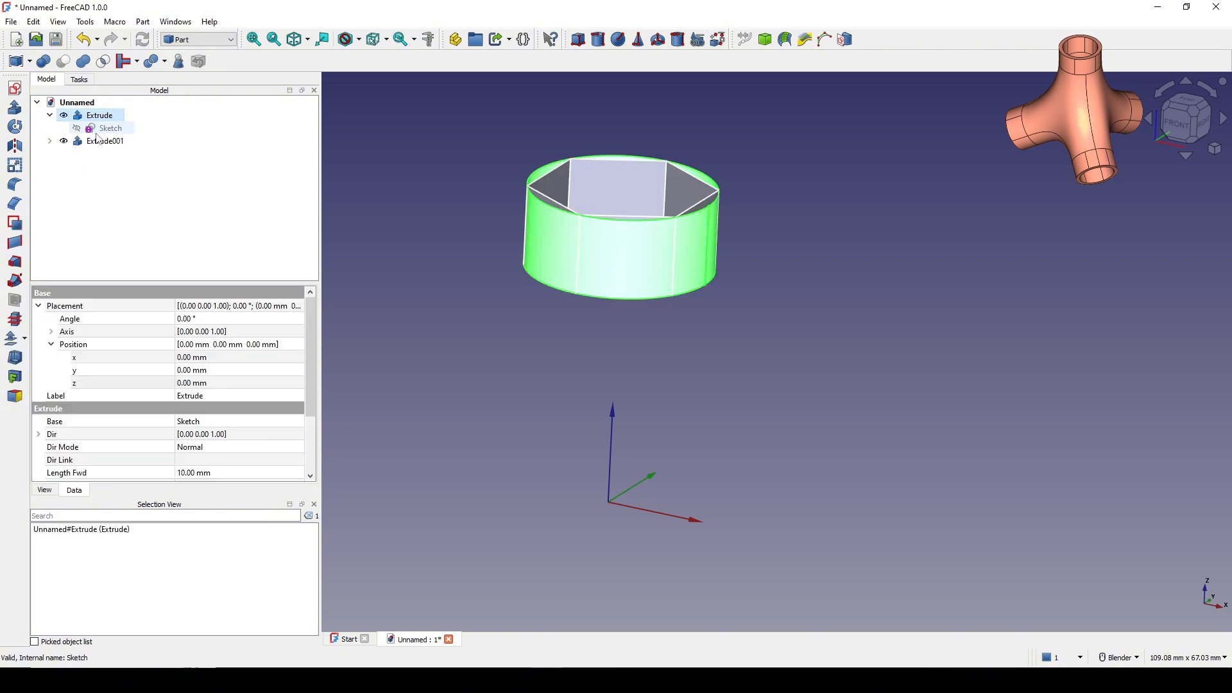
pyautogui.keyDown('ctrl'); pyautogui.click(103, 141); pyautogui.keyUp('ctrl')
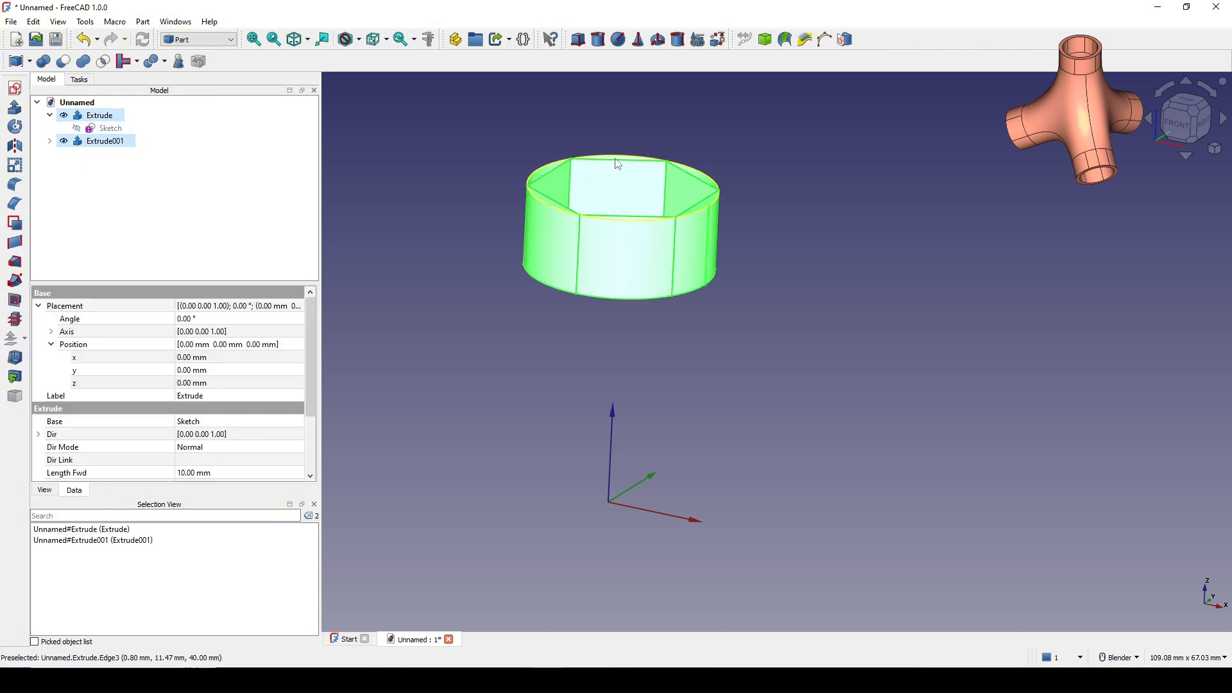
pyautogui.click(146, 25)
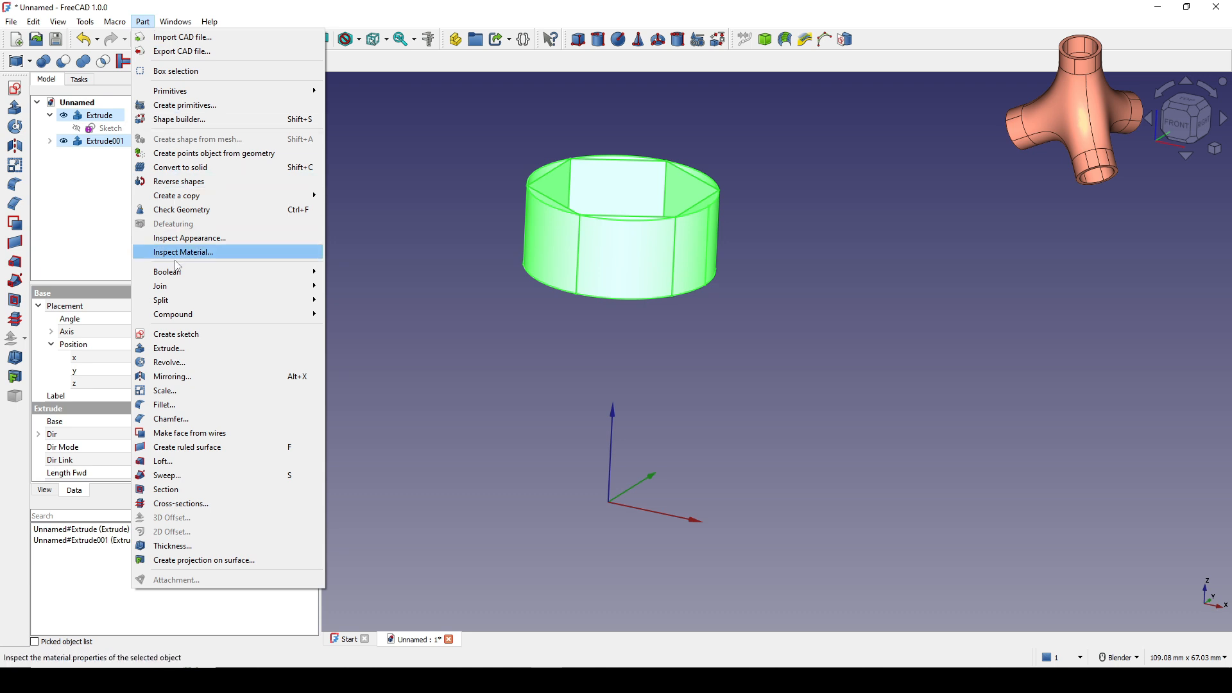
pyautogui.moveTo(170, 301)
pyautogui.click(410, 330)
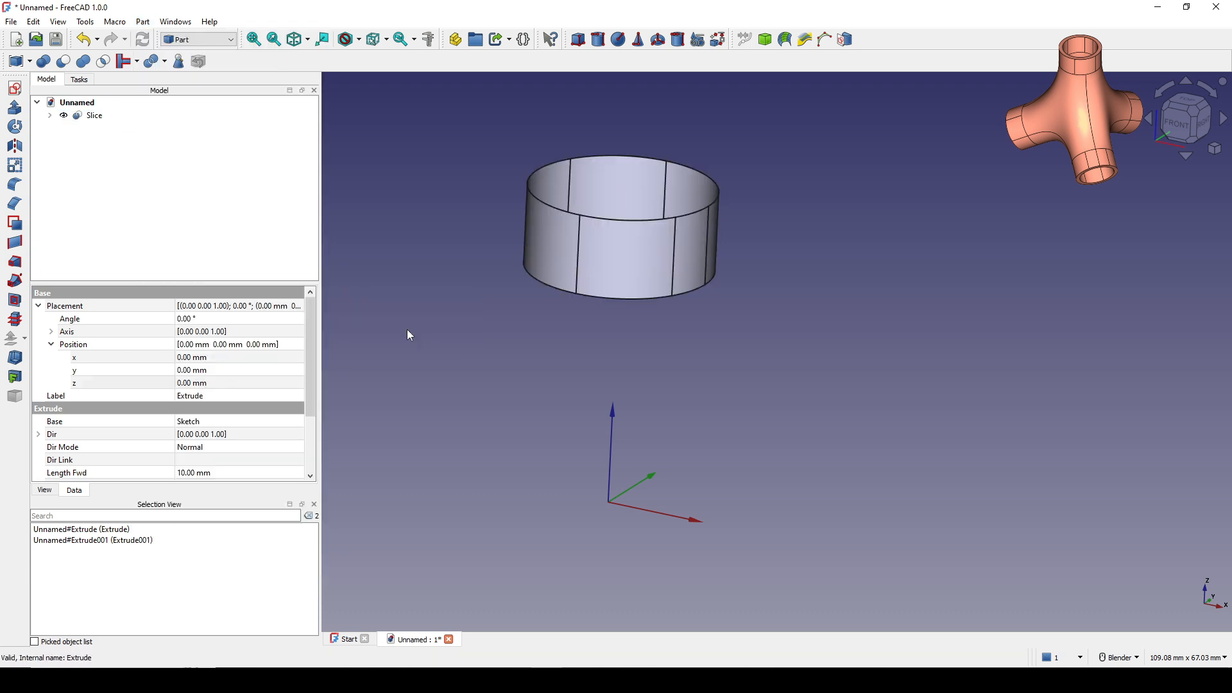
pyautogui.moveTo(407, 330); pyautogui.dragTo(850, 297, button='middle')
pyautogui.click(850, 297)
# Step: Switch to the Draft workbench and create a clone of the sliced ring
pyautogui.moveTo(827, 375); pyautogui.dragTo(700, 270, button='middle')
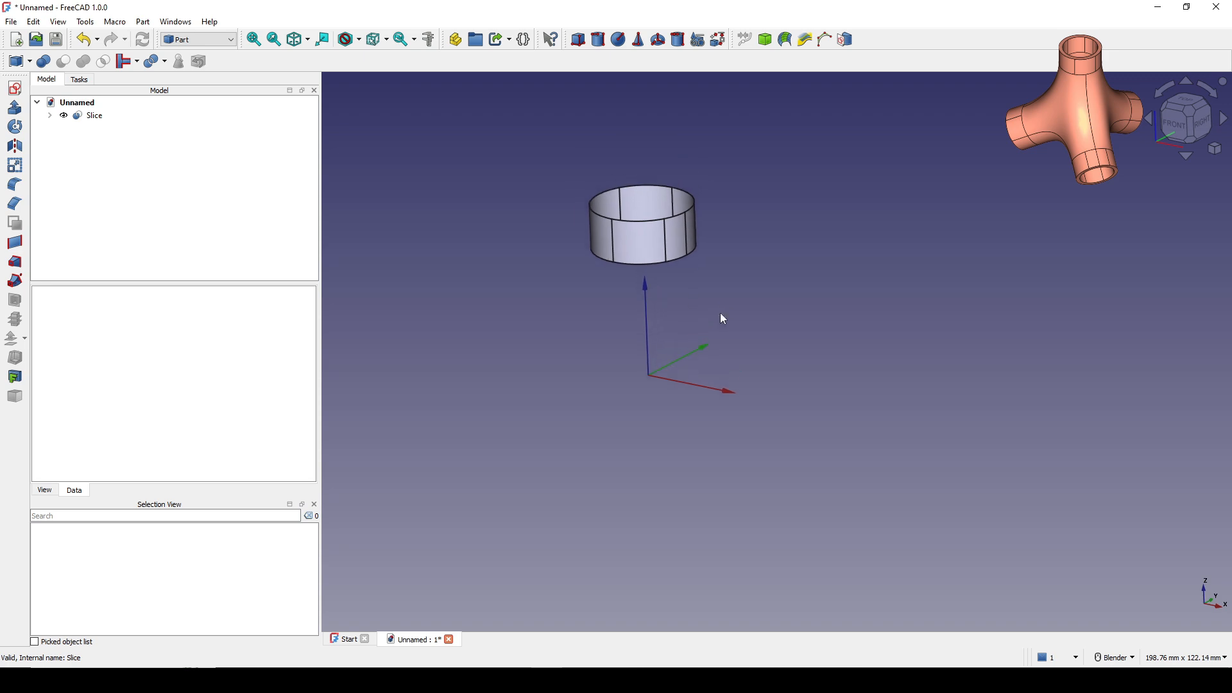
pyautogui.scroll(-2, 449, 321)
pyautogui.click(215, 44)
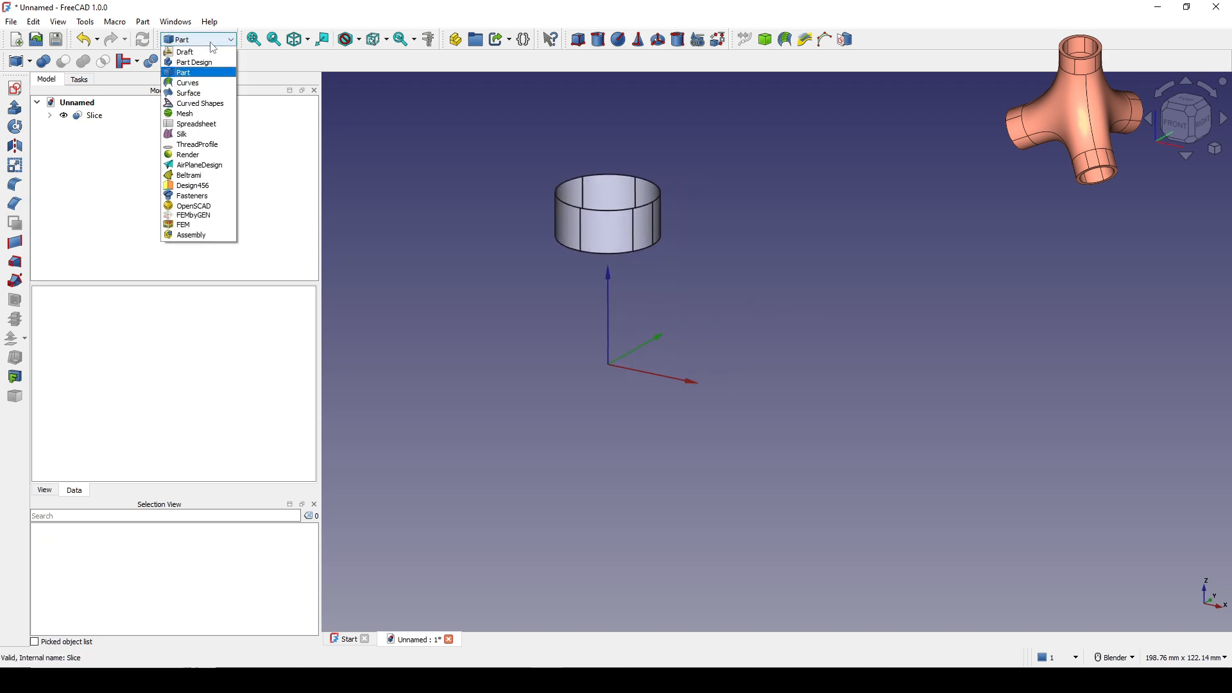
pyautogui.click(191, 54)
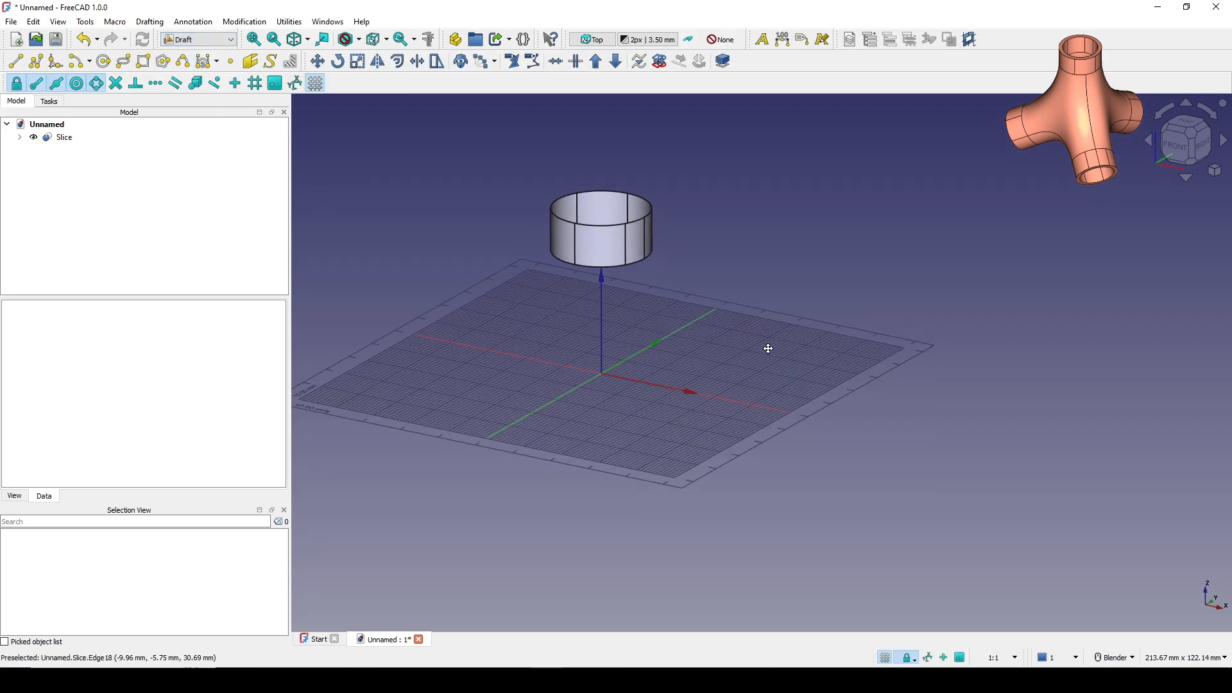
pyautogui.moveTo(768, 347); pyautogui.dragTo(421, 329, button='middle')
pyautogui.click(64, 139)
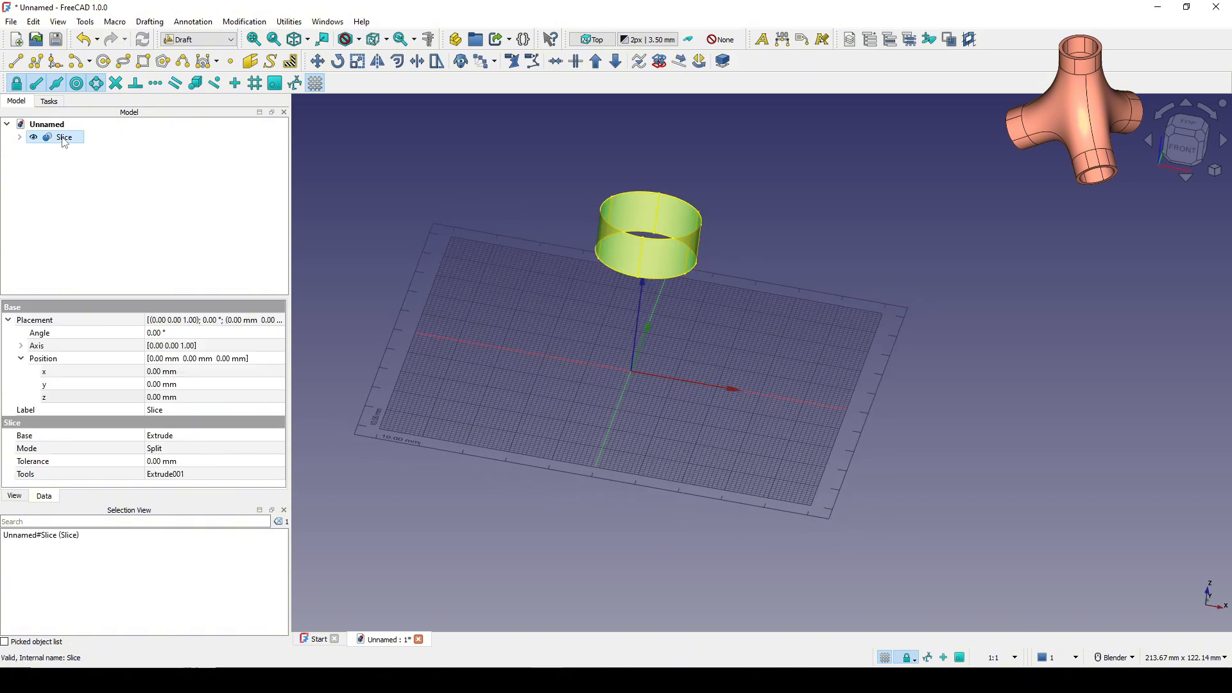
pyautogui.click(461, 61)
# Step: In the front view, transform the cloned ring by rotating it 120° about the Y axis through the origin
pyautogui.moveTo(802, 385); pyautogui.dragTo(1016, 337, button='middle')
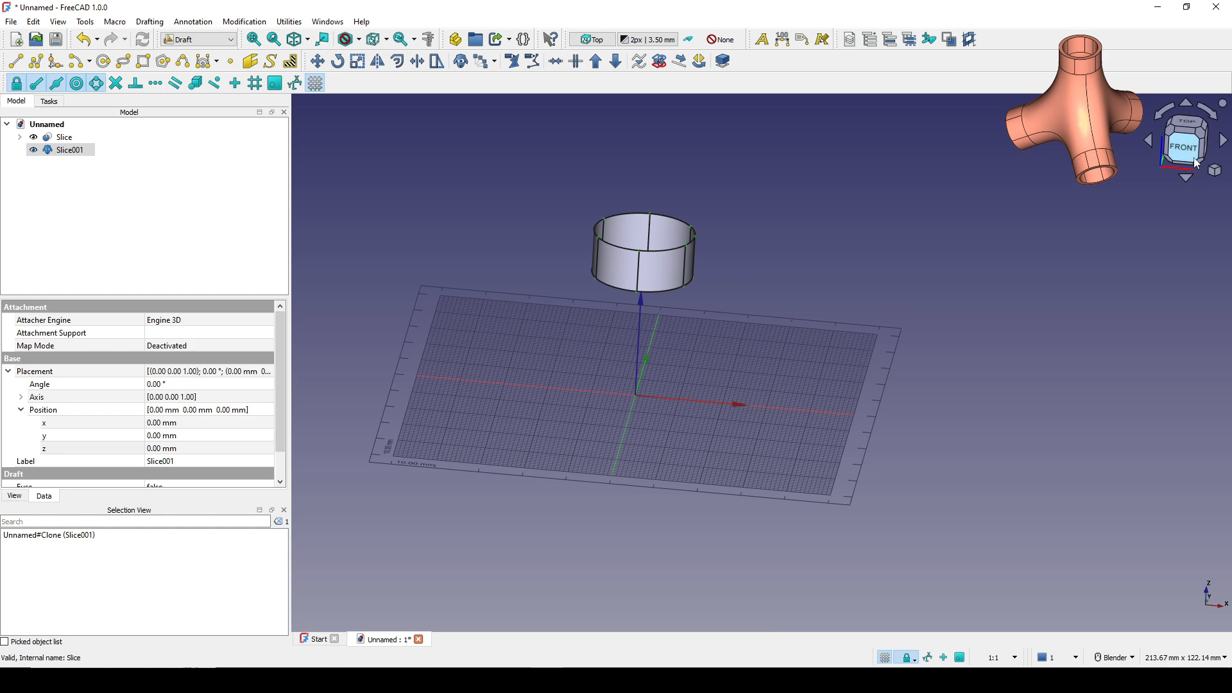
pyautogui.click(1198, 164)
pyautogui.scroll(2, 792, 248)
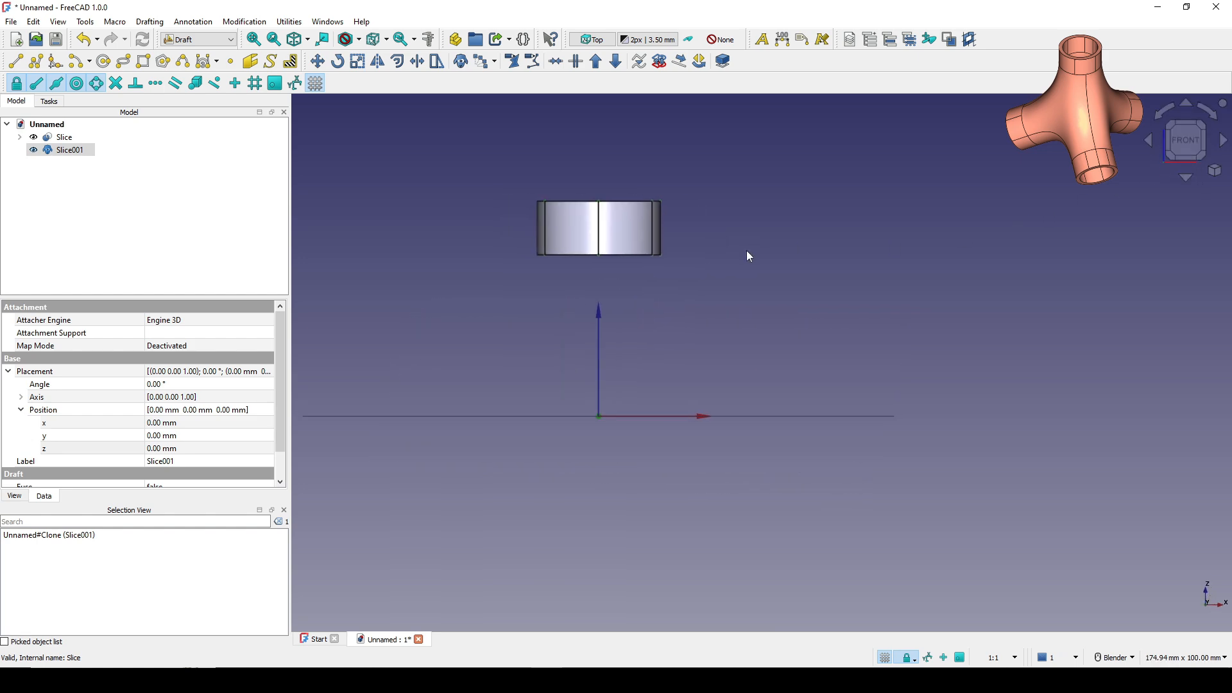
pyautogui.rightClick(64, 151)
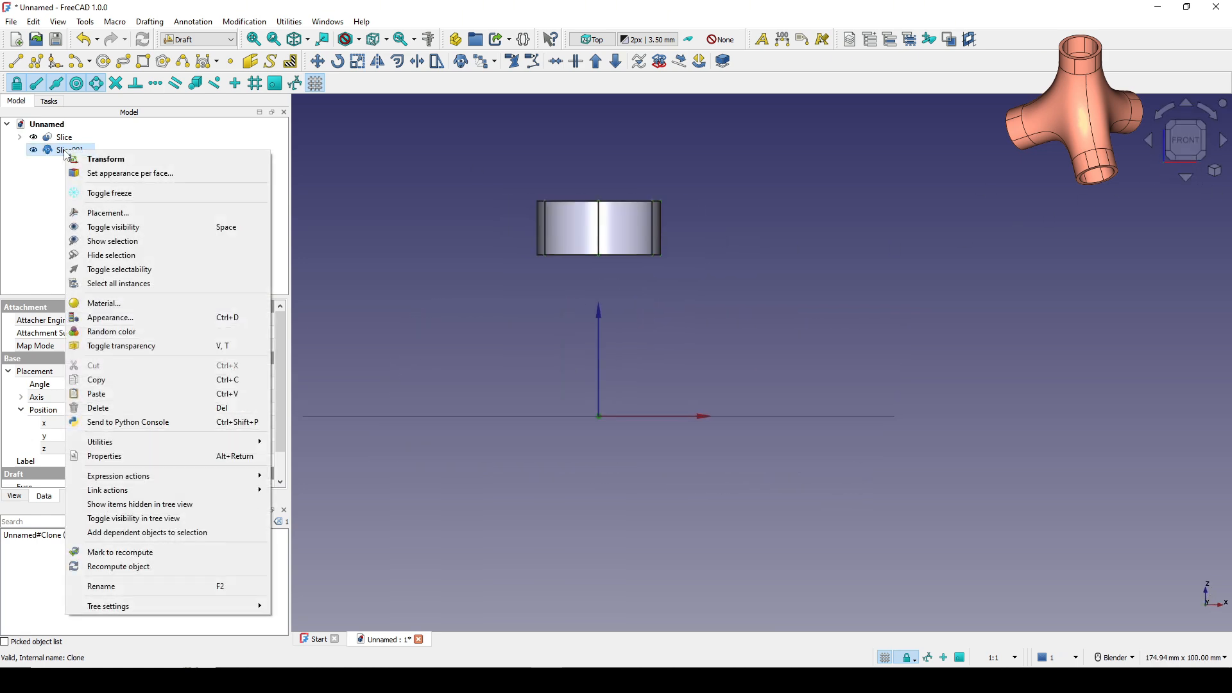
pyautogui.click(109, 160)
pyautogui.doubleClick(89, 196)
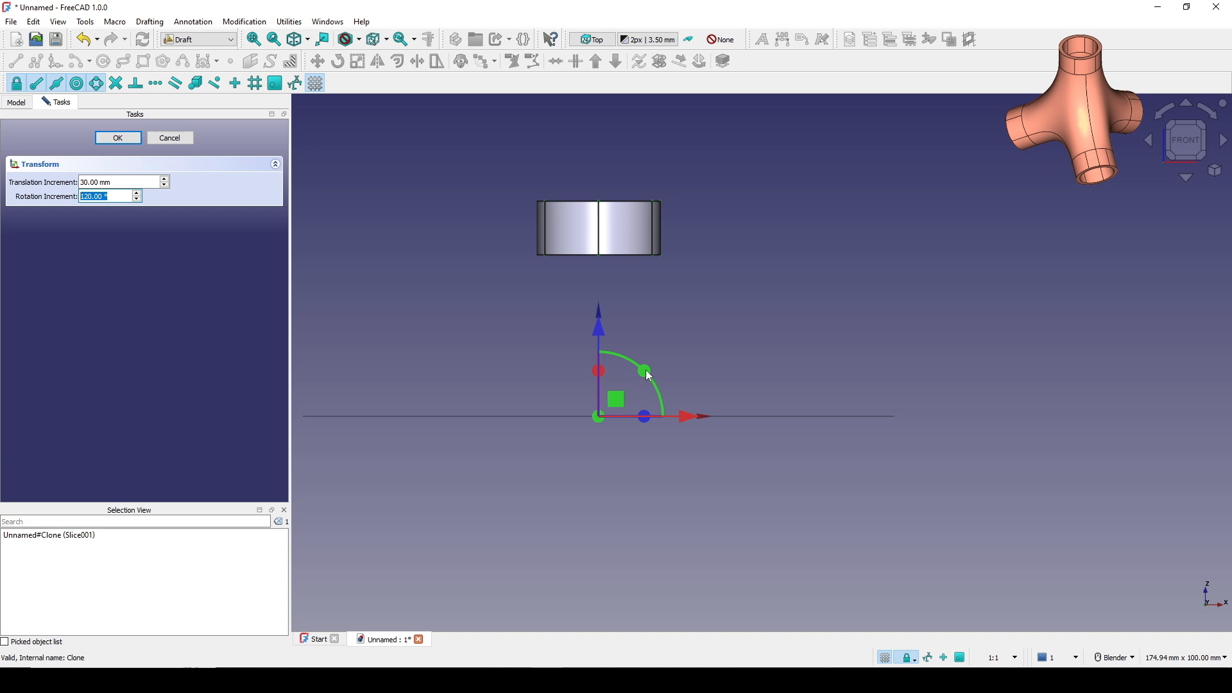
pyautogui.moveTo(648, 375); pyautogui.dragTo(719, 544)
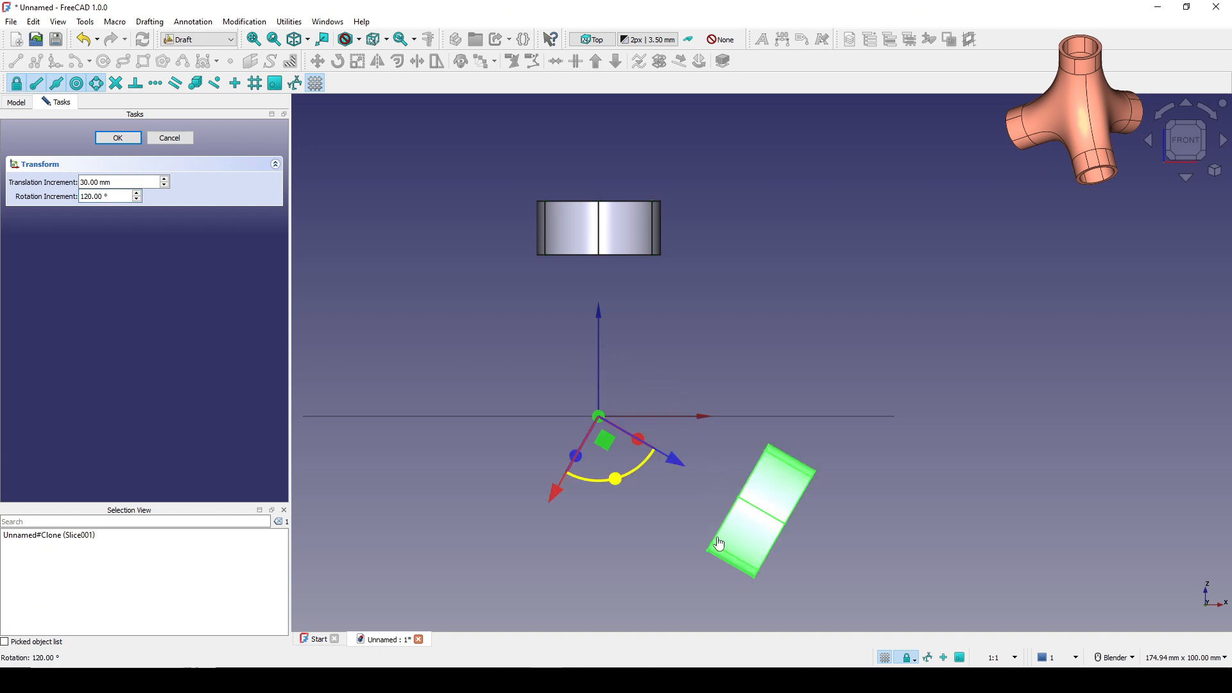
pyautogui.click(121, 138)
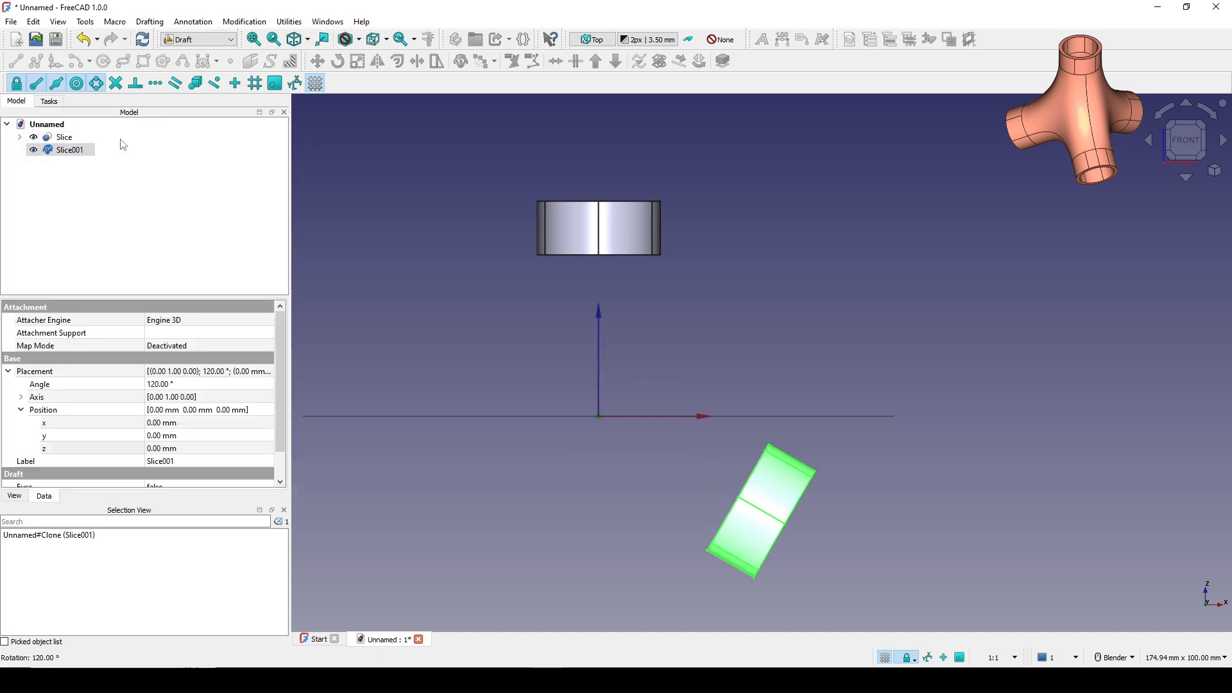
pyautogui.click(655, 270)
# Step: Turn off the working plane grid
pyautogui.moveTo(856, 335); pyautogui.dragTo(639, 396, button='middle')
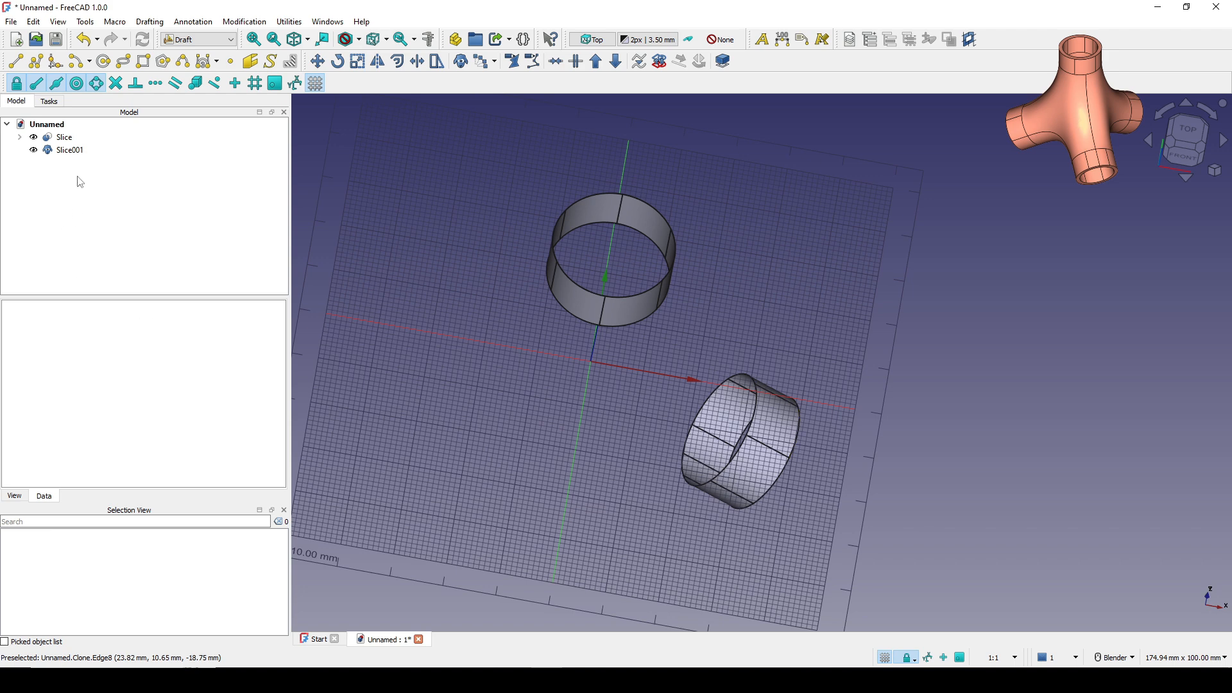
pyautogui.click(68, 153)
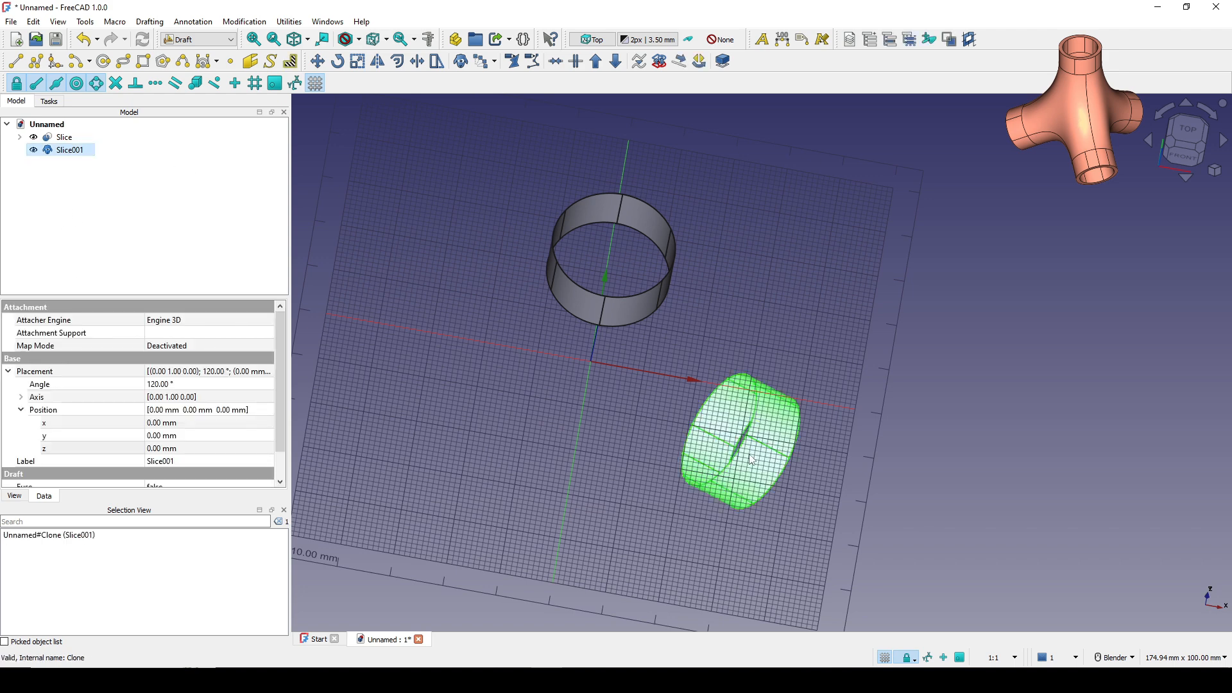
pyautogui.scroll(-3, 752, 459)
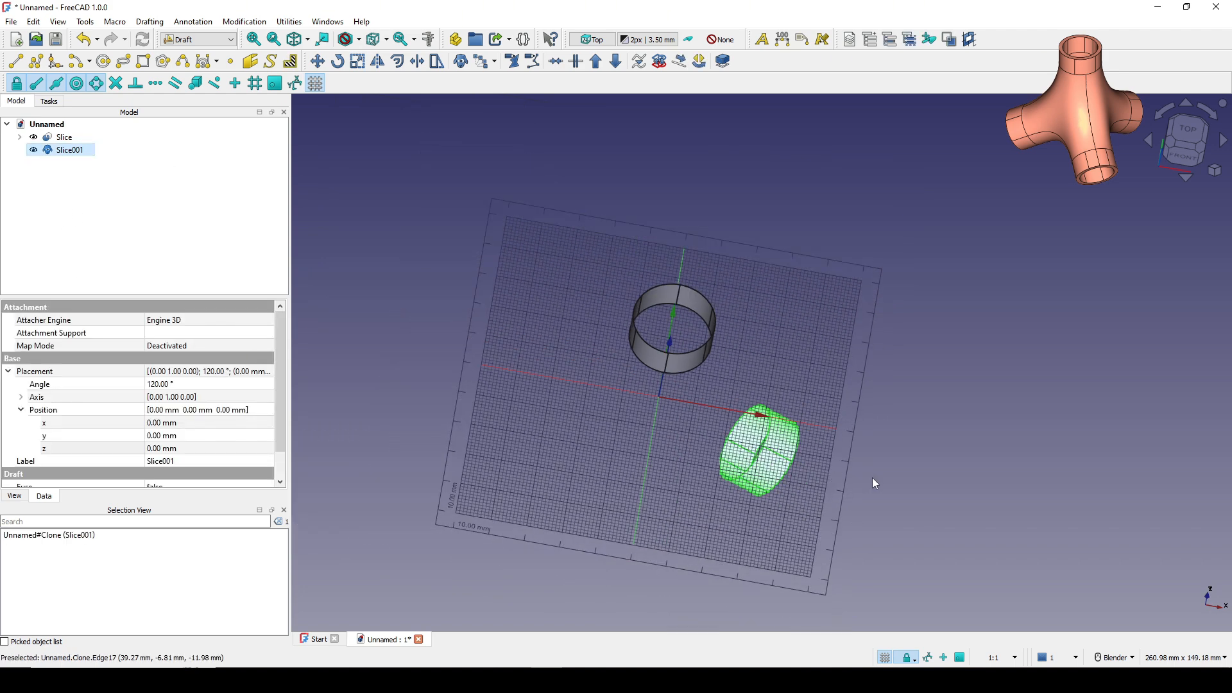
pyautogui.click(887, 658)
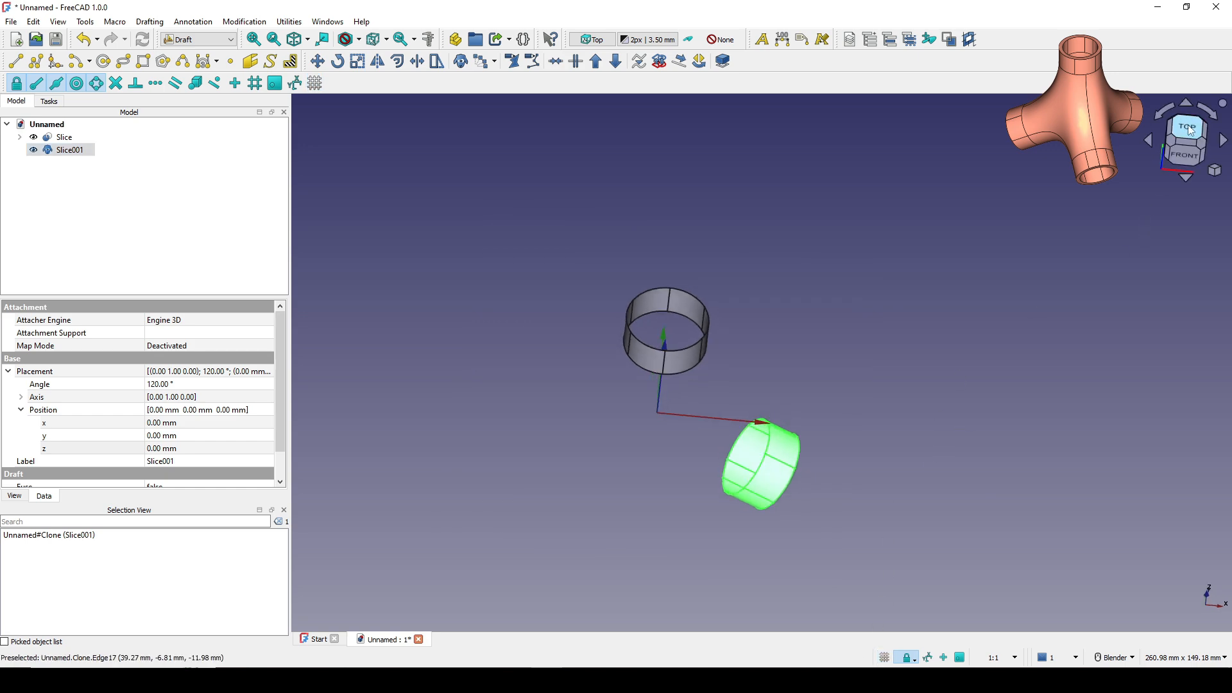
# Step: Show the model from the top and create two clones of the rotated ring
pyautogui.click(1170, 148)
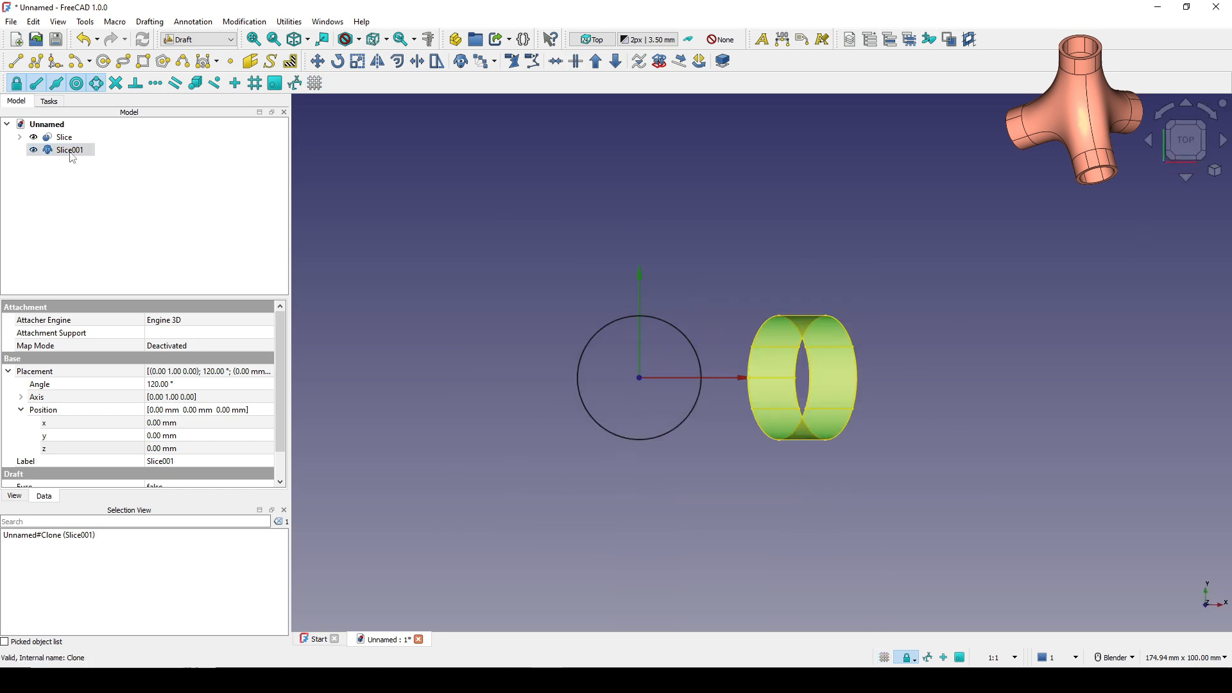
pyautogui.click(459, 63)
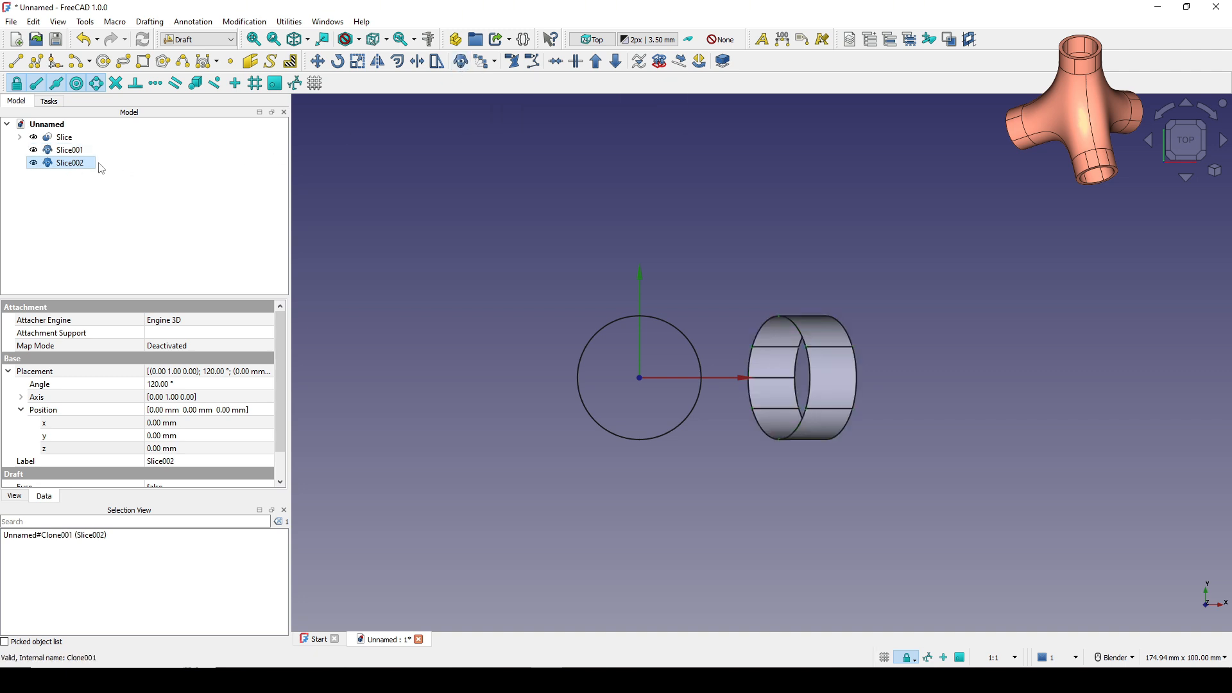
pyautogui.click(70, 150)
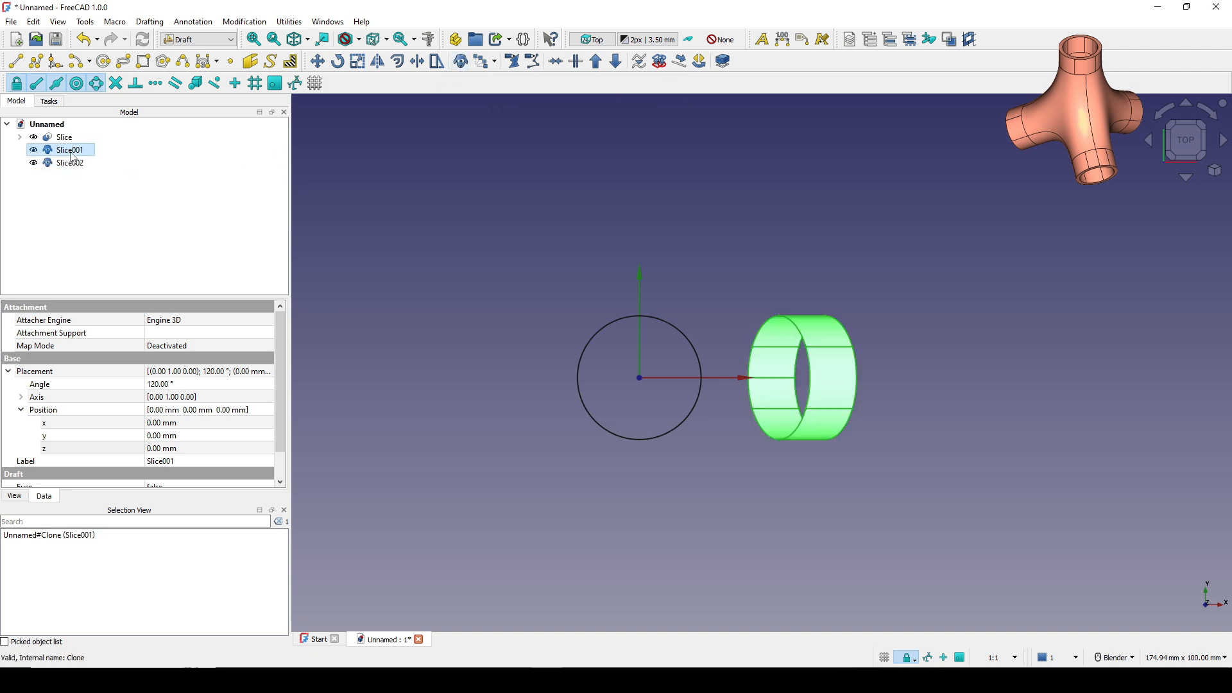
pyautogui.click(460, 62)
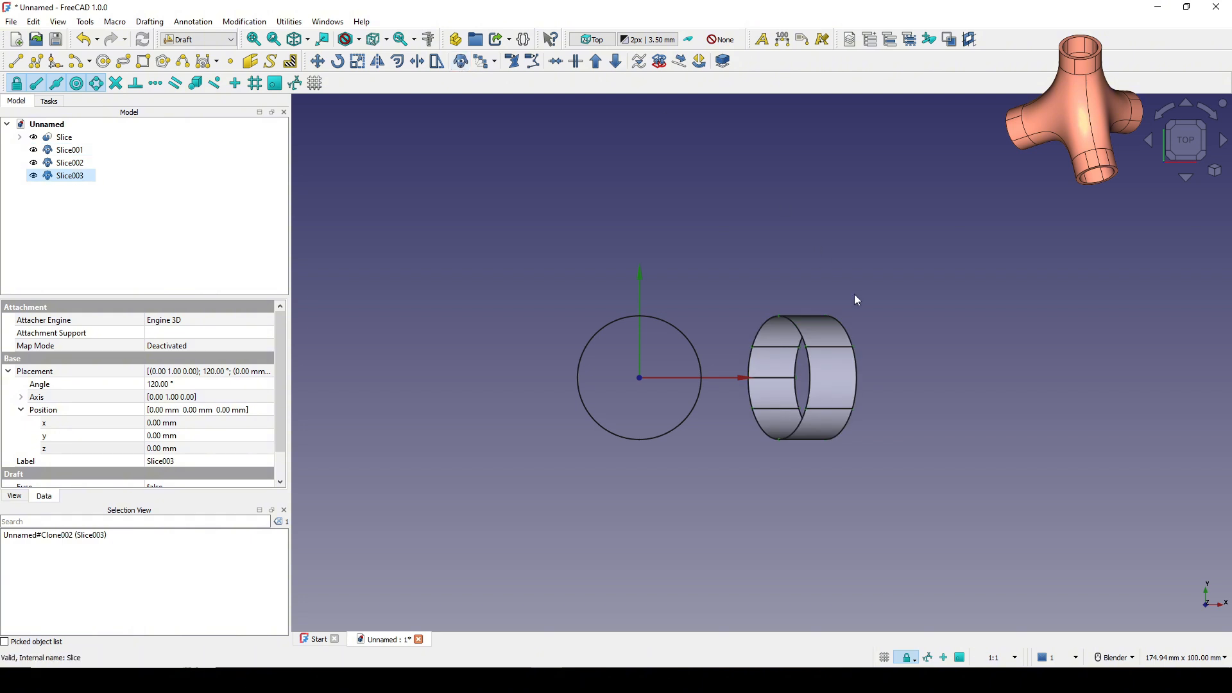
# Step: Start rotating the ring clone Slice002 with its rotation centre at the origin (0, 0, 0)
pyautogui.keyDown('shift'); pyautogui.moveTo(840, 286); pyautogui.dragTo(830, 261, button='middle'); pyautogui.keyUp('shift')
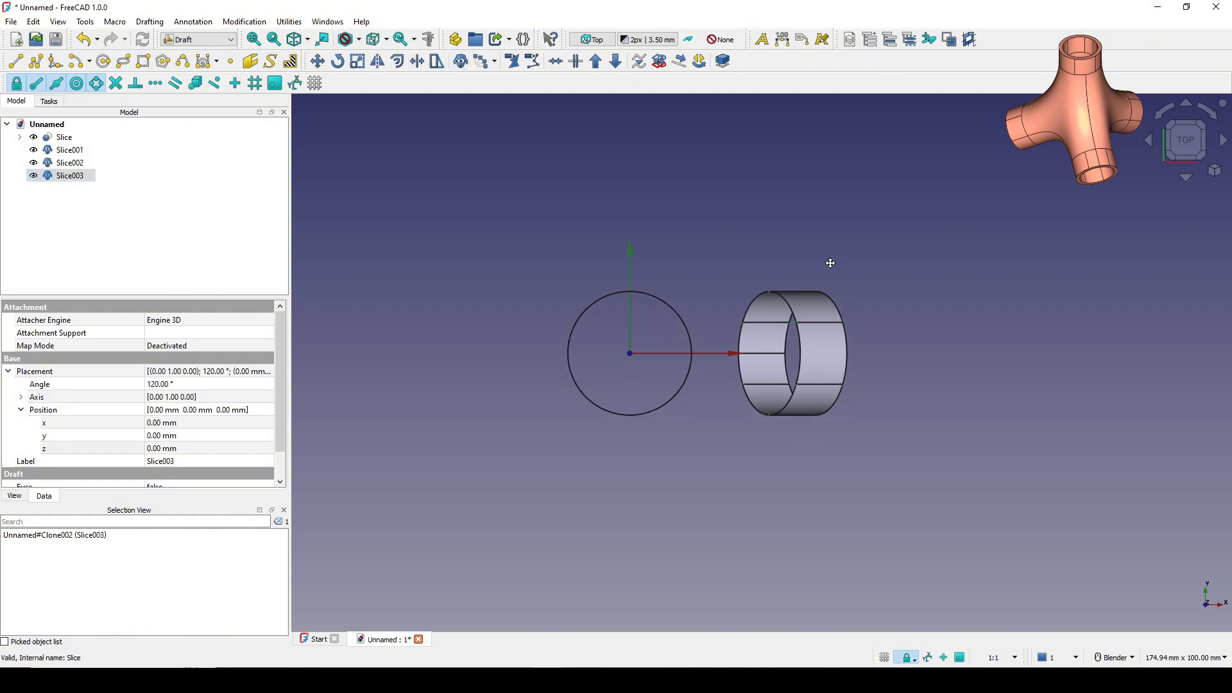
pyautogui.click(82, 164)
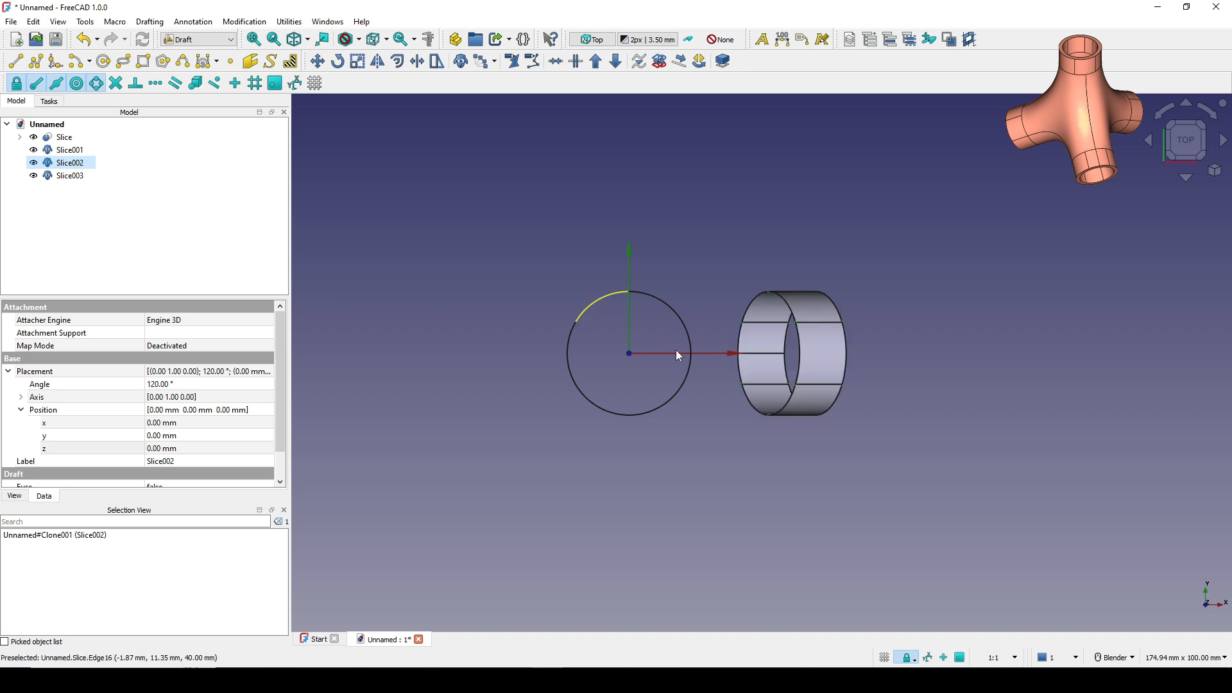
pyautogui.click(340, 63)
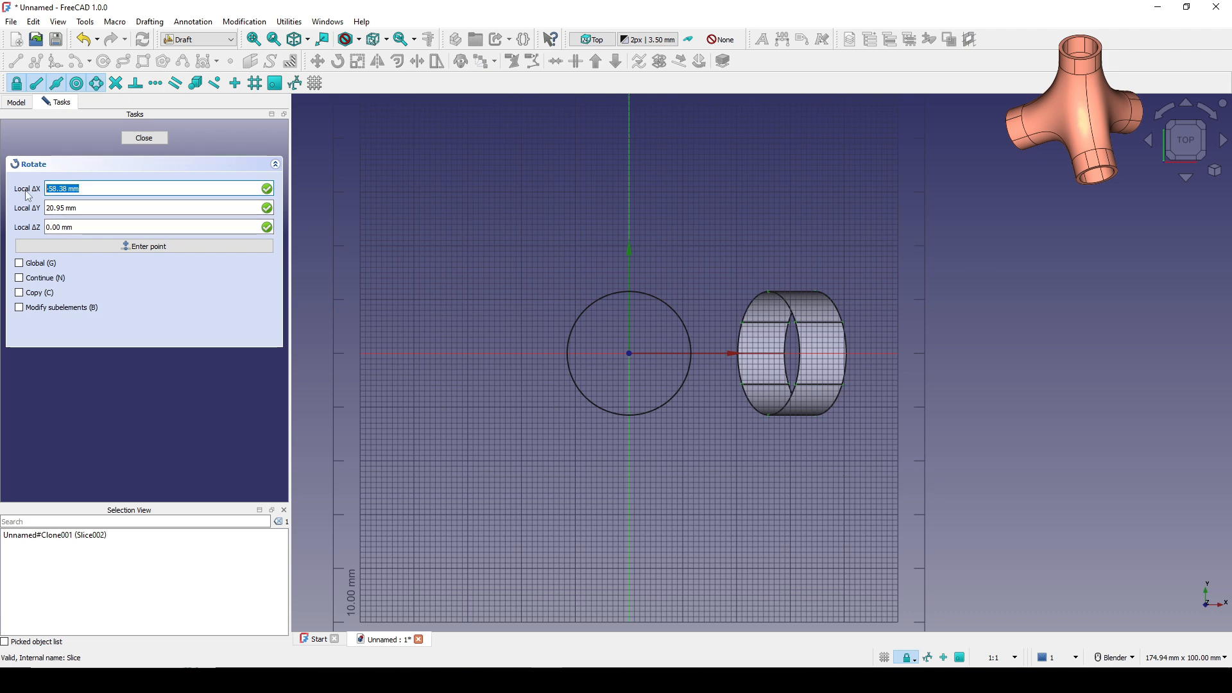
pyautogui.write('0.00')
pyautogui.press('Tab')
pyautogui.write('0.00')
pyautogui.press('Tab')
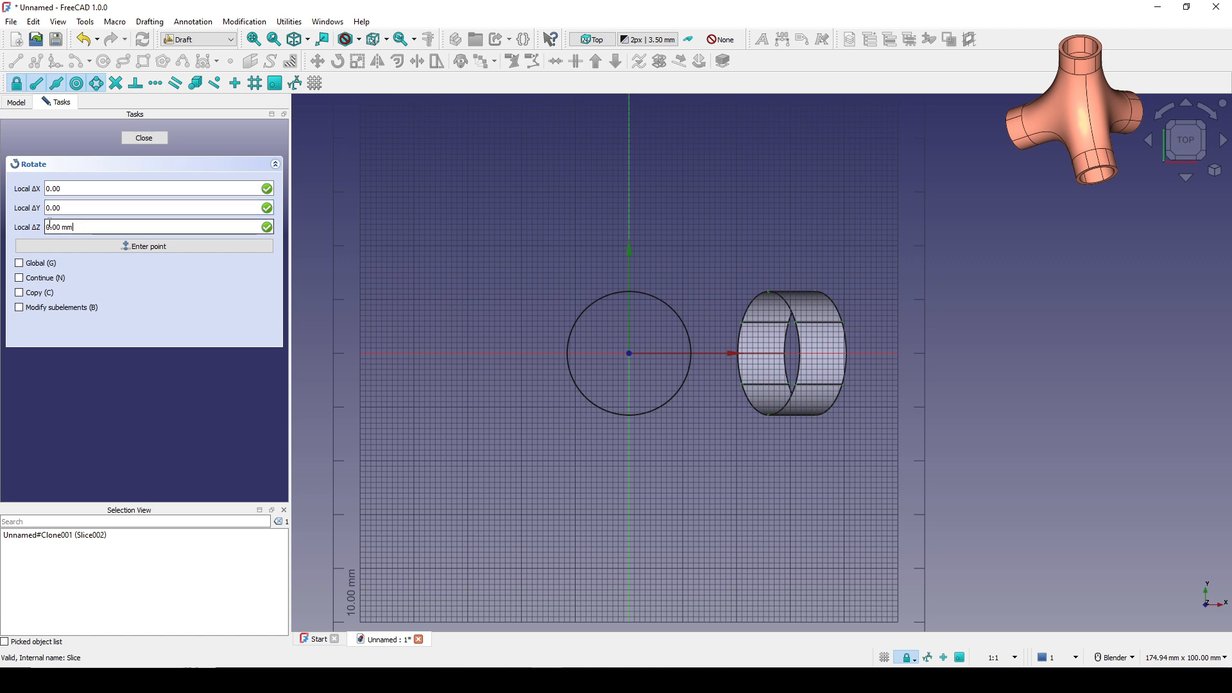
pyautogui.hotkey('ctrl', 'a')
pyautogui.write('0')
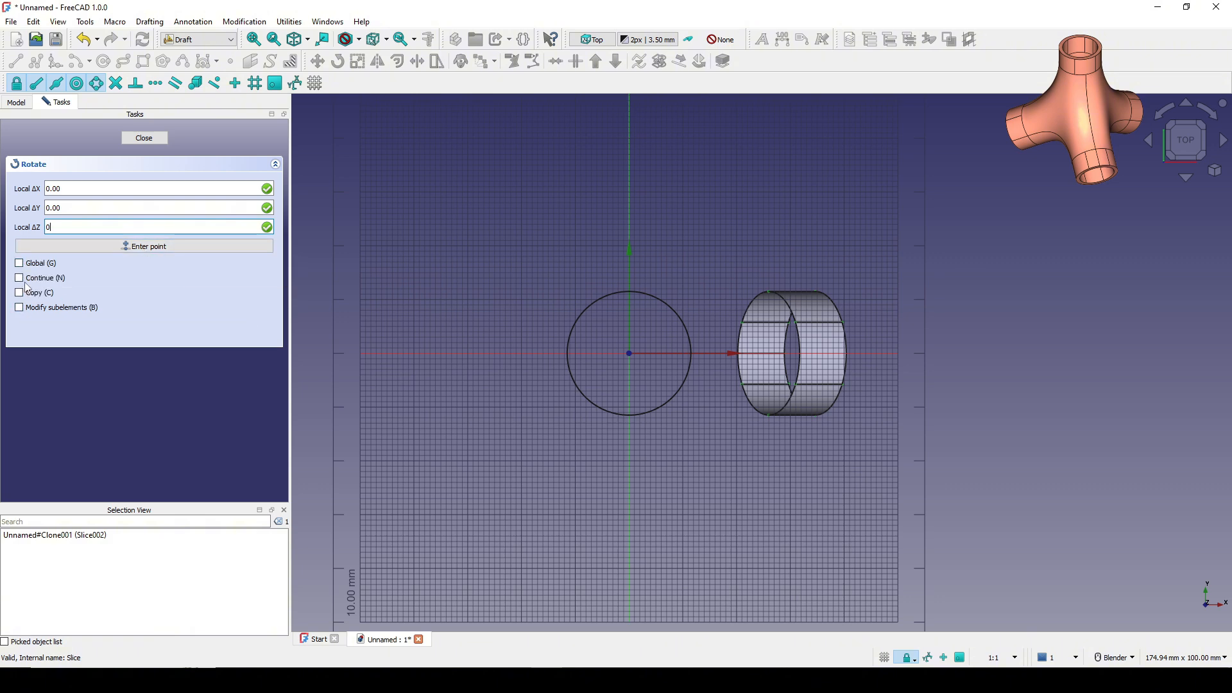
pyautogui.click(136, 247)
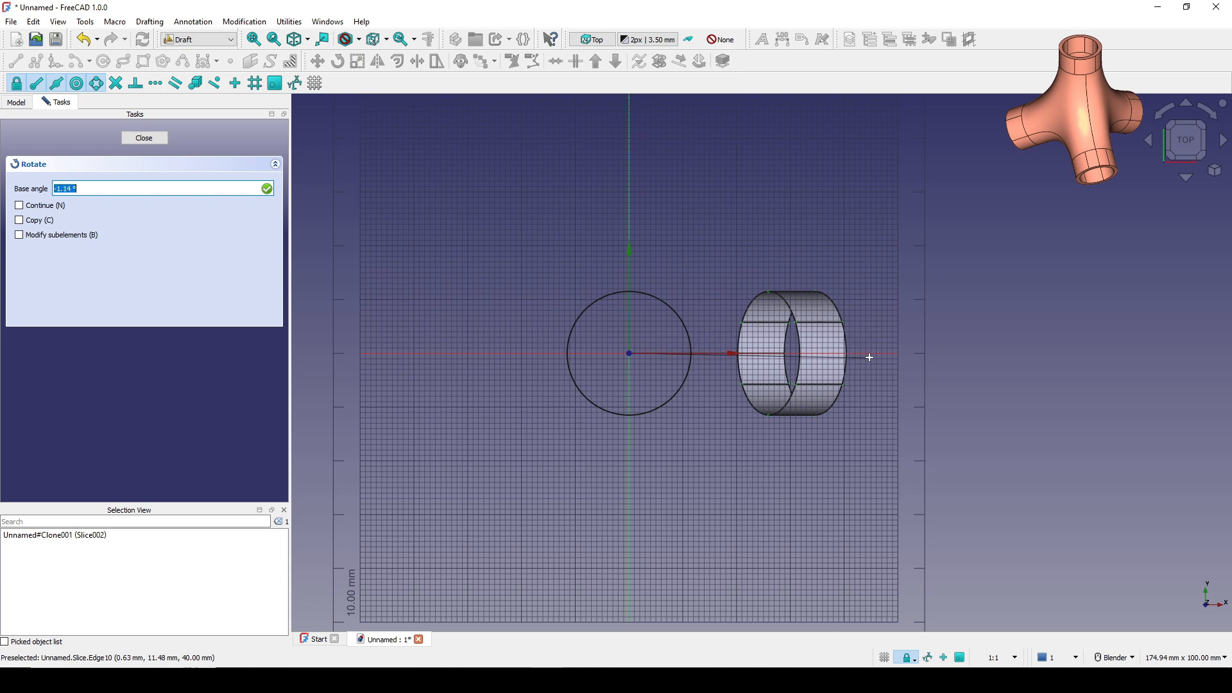
# Step: Use the ring's outer end on the X axis as the base direction and rotate Slice002 by 120°
pyautogui.scroll(2, 869, 356)
pyautogui.scroll(2, 847, 358)
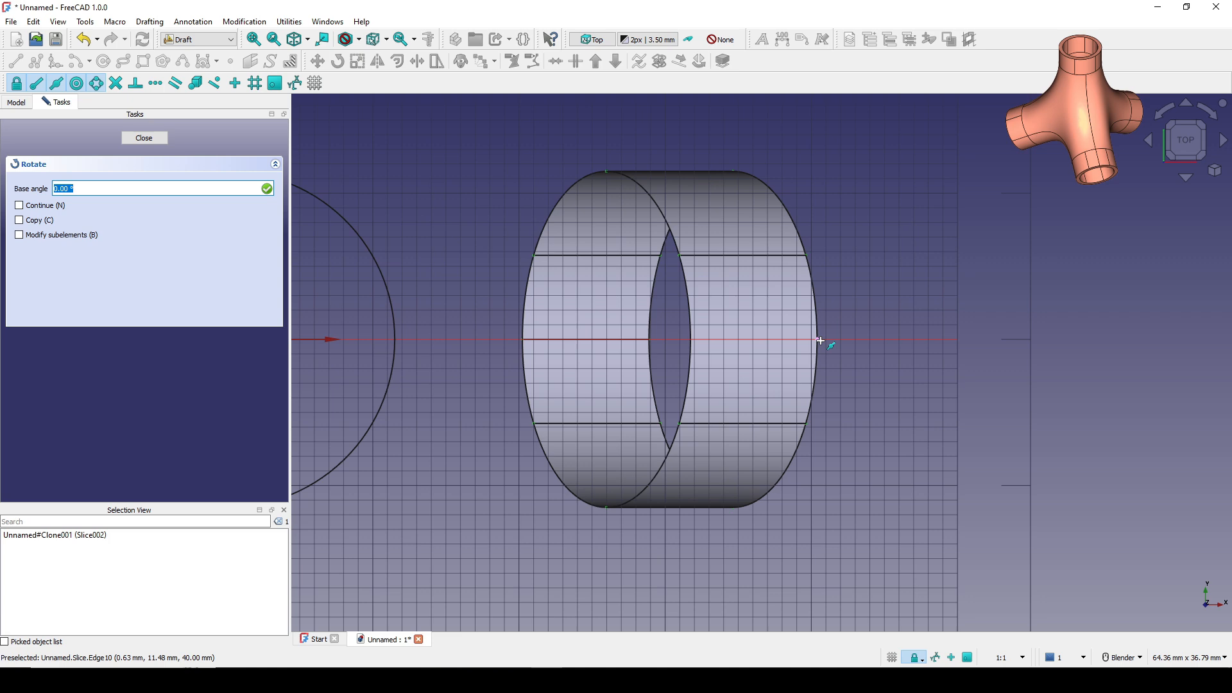
pyautogui.click(820, 340)
pyautogui.scroll(-4, 820, 341)
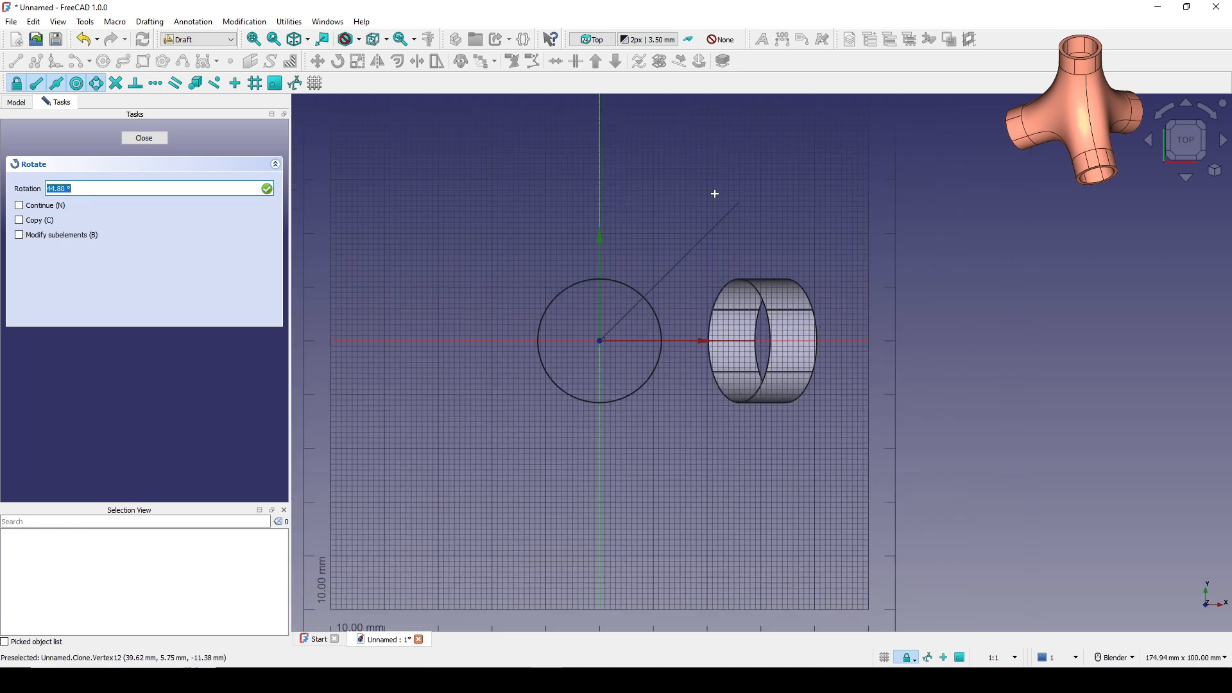
pyautogui.click(84, 188)
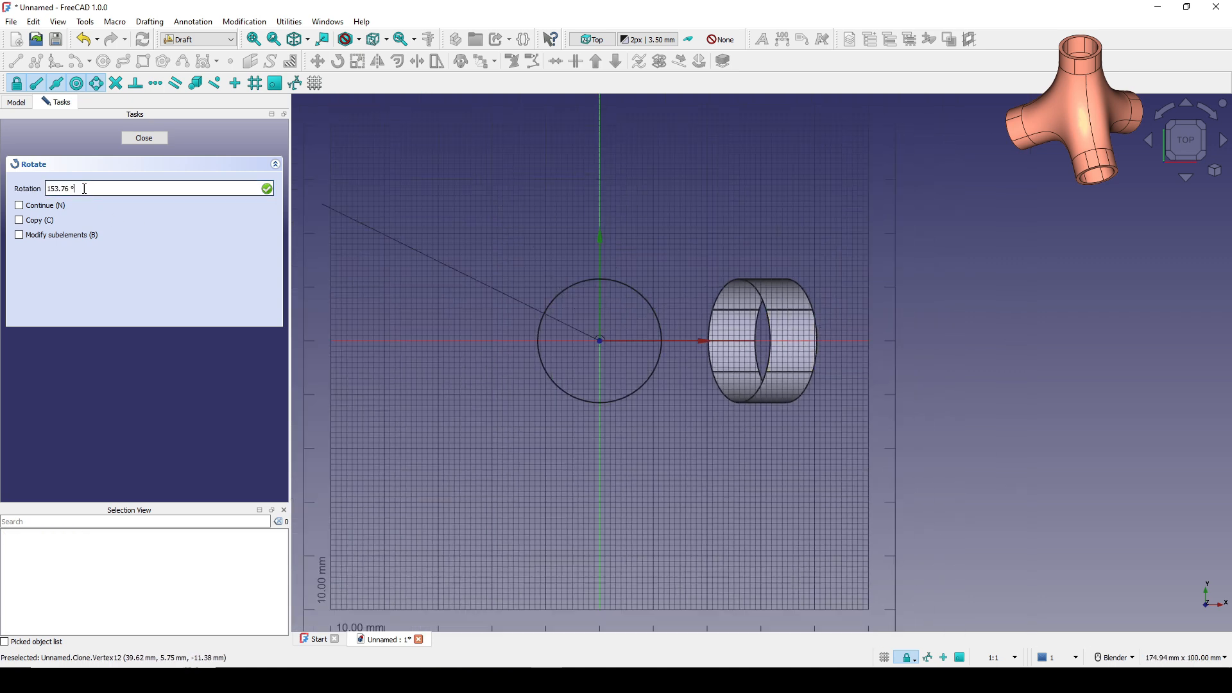
pyautogui.hotkey('ctrl', 'a')
pyautogui.write('120')
pyautogui.press('Return')
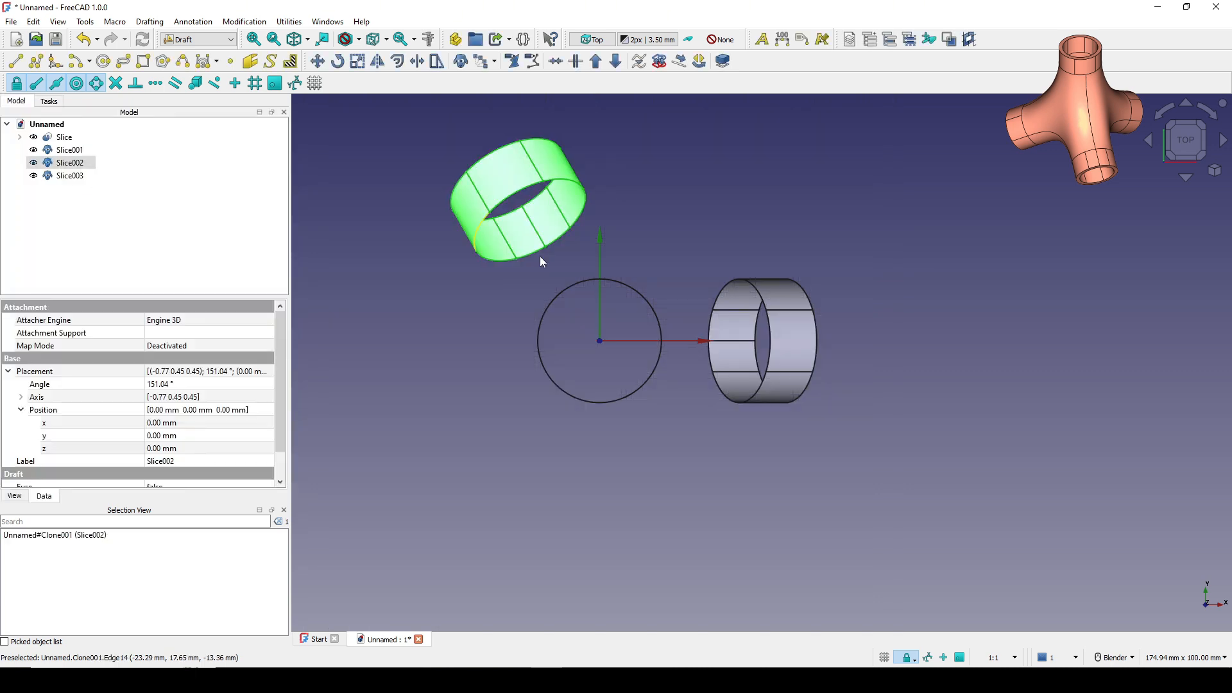
# Step: In the top view, start rotating the ring clone Slice003 with its rotation centre at the origin
pyautogui.scroll(-3, 666, 363)
pyautogui.moveTo(665, 364); pyautogui.dragTo(596, 325, button='middle')
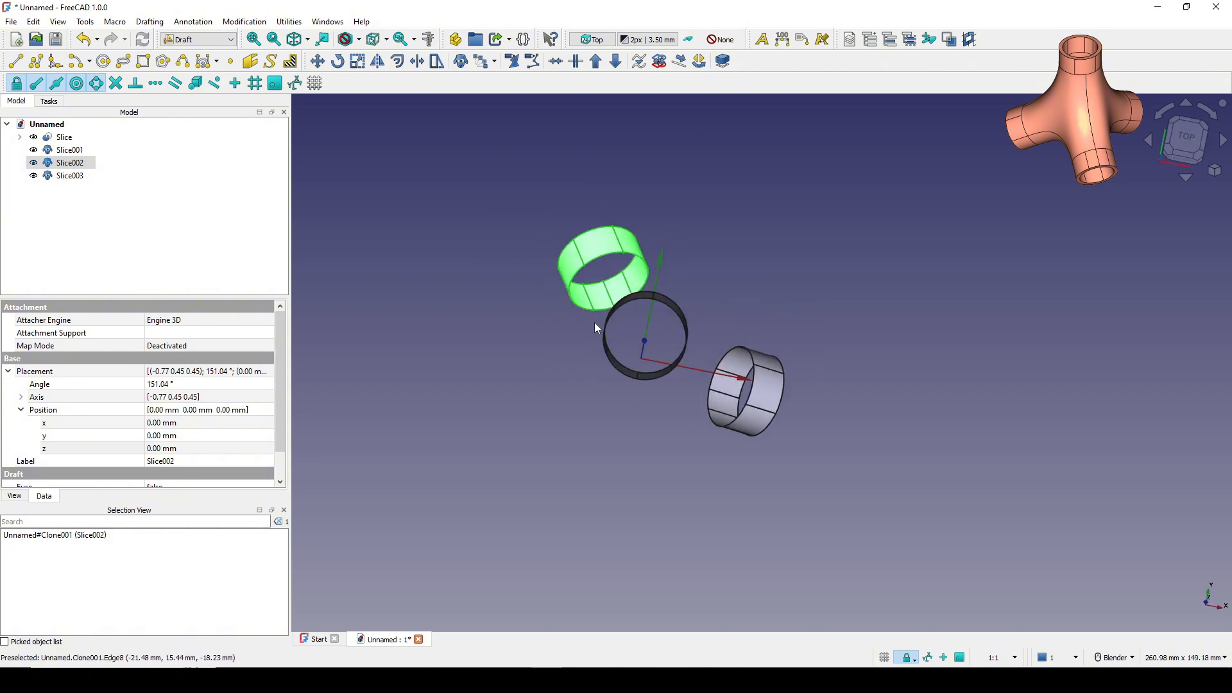
pyautogui.click(1189, 138)
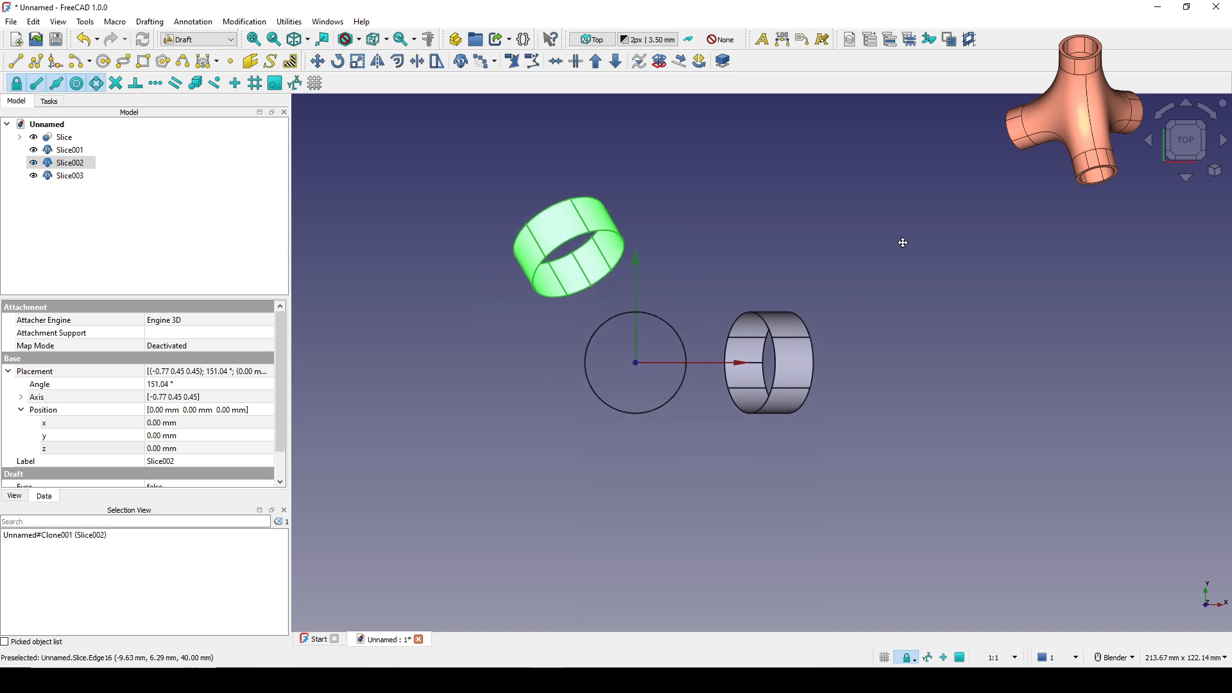
pyautogui.click(69, 177)
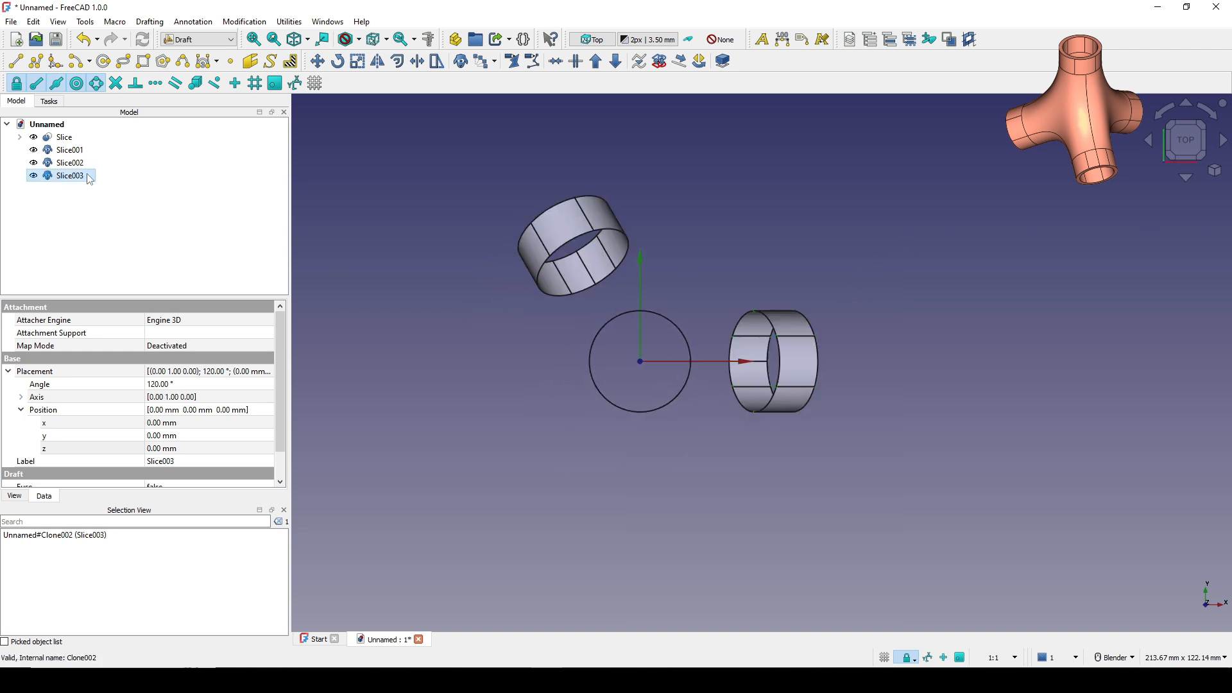
pyautogui.click(338, 63)
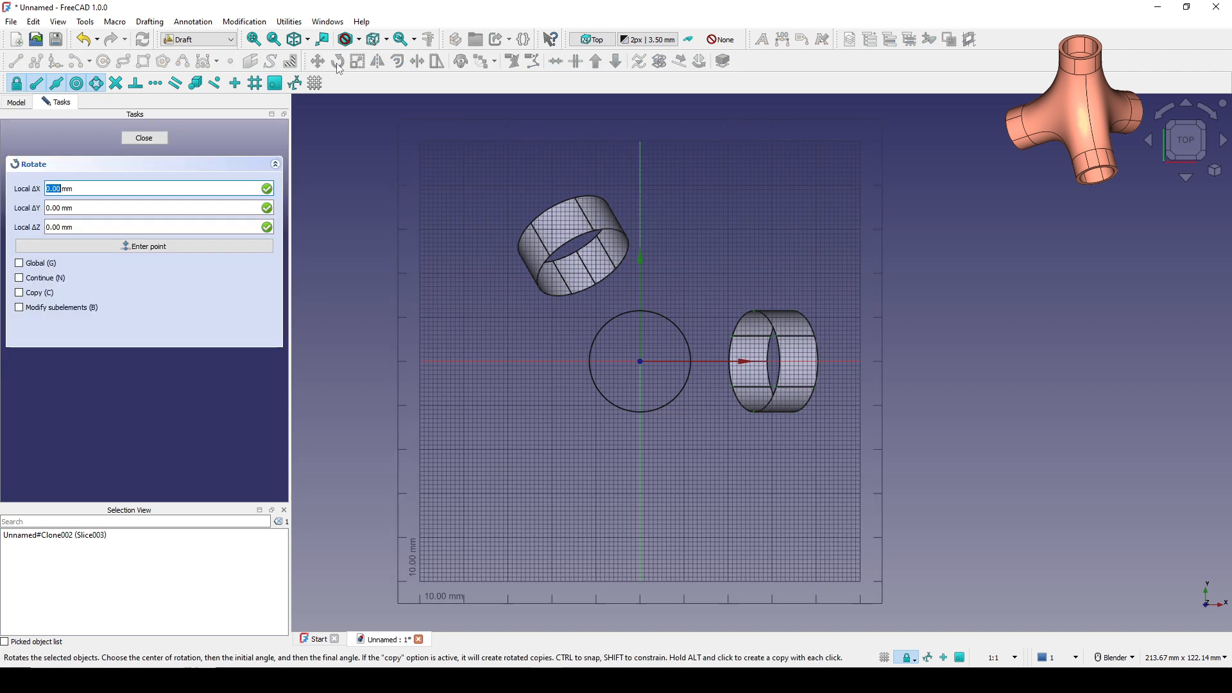
pyautogui.click(90, 186)
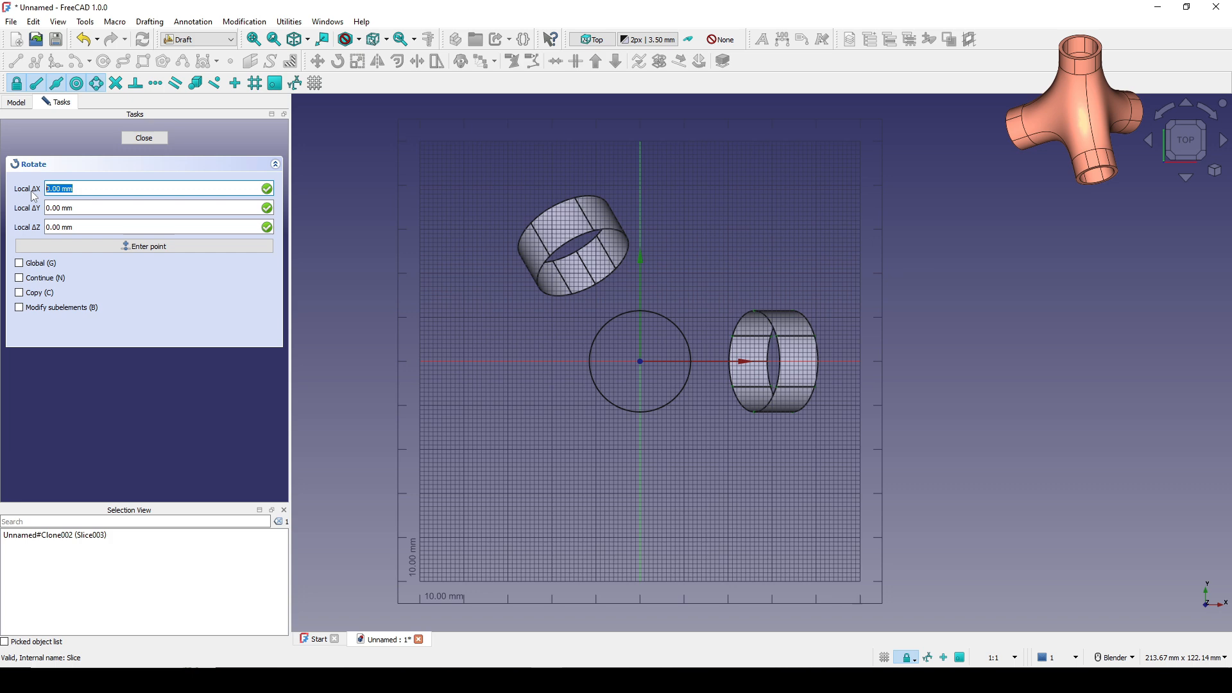
pyautogui.press('Tab')
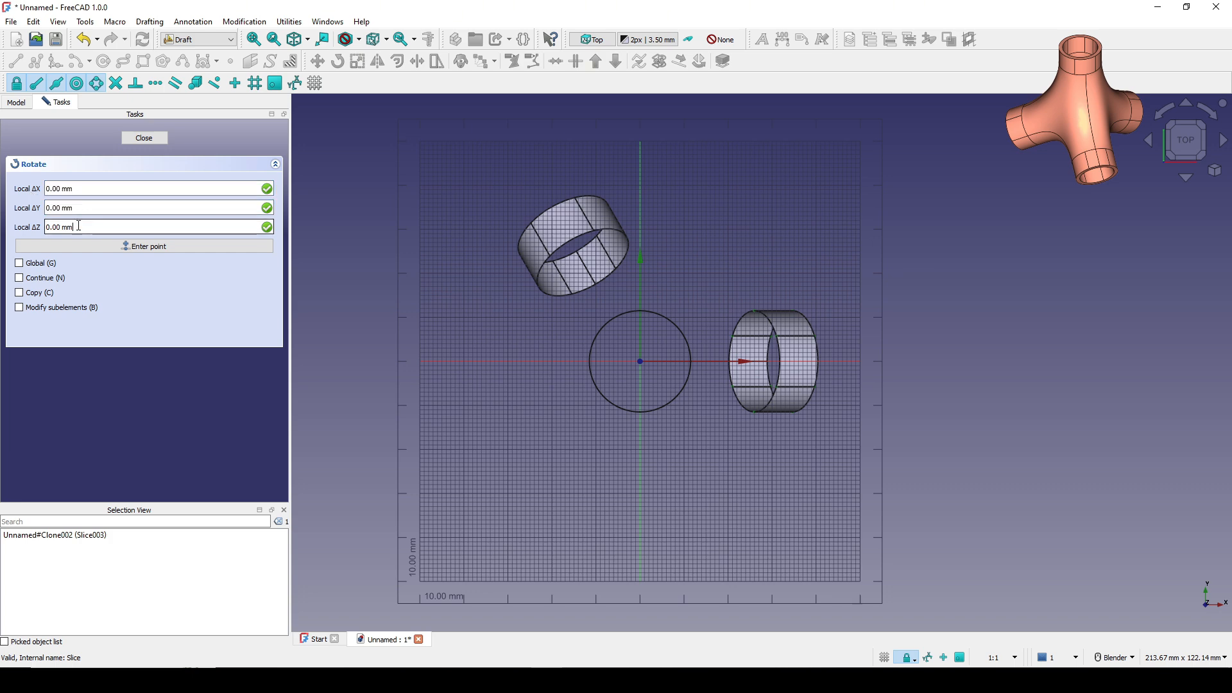
pyautogui.press('Tab')
pyautogui.click(148, 246)
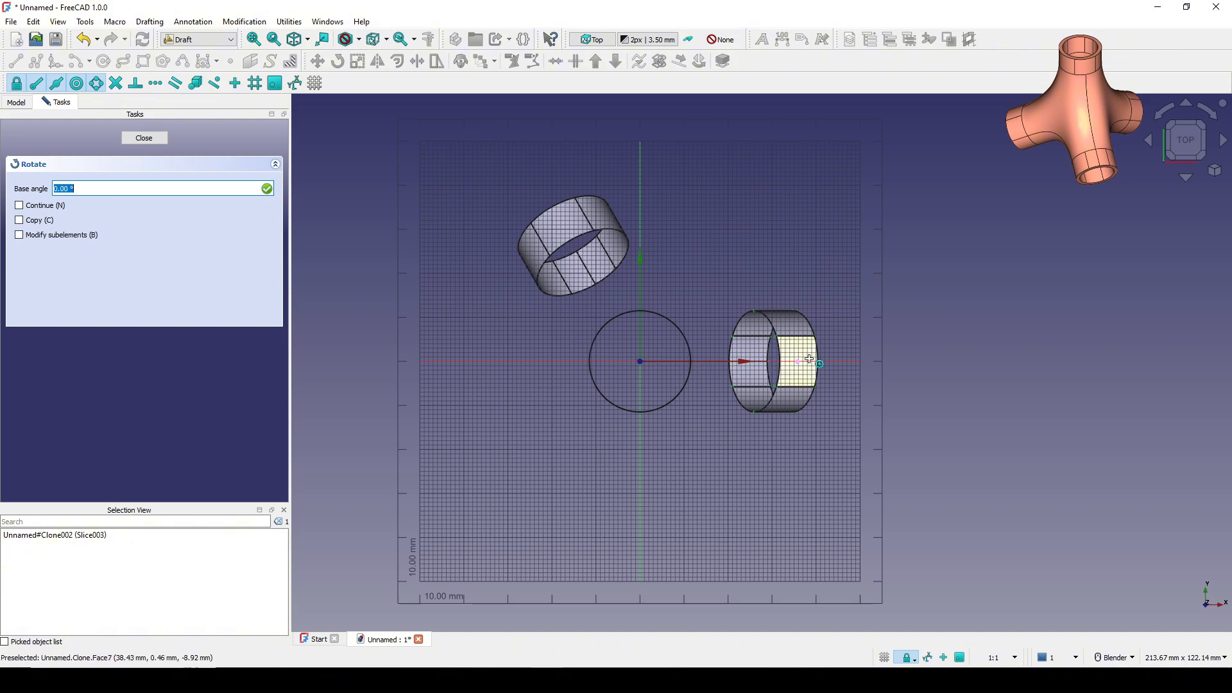
# Step: Take the base direction from the ring's outer end on the X axis and rotate Slice003 by 120*2 degrees
pyautogui.scroll(3, 822, 361)
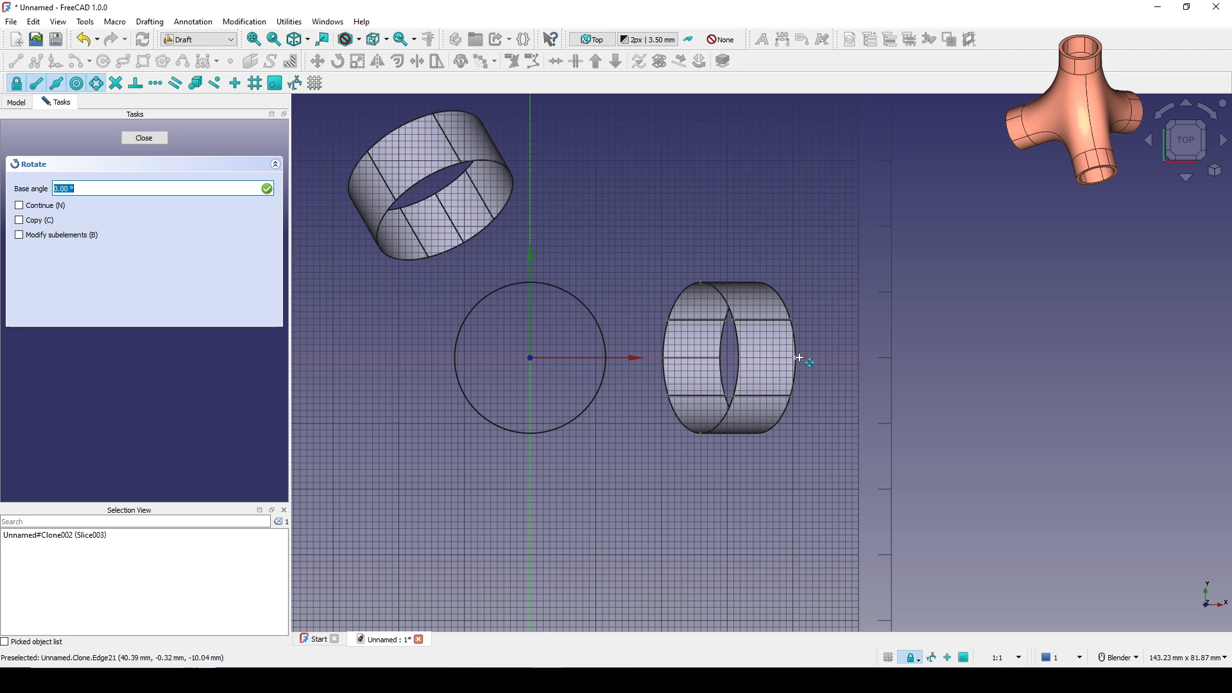
pyautogui.scroll(5, 809, 355)
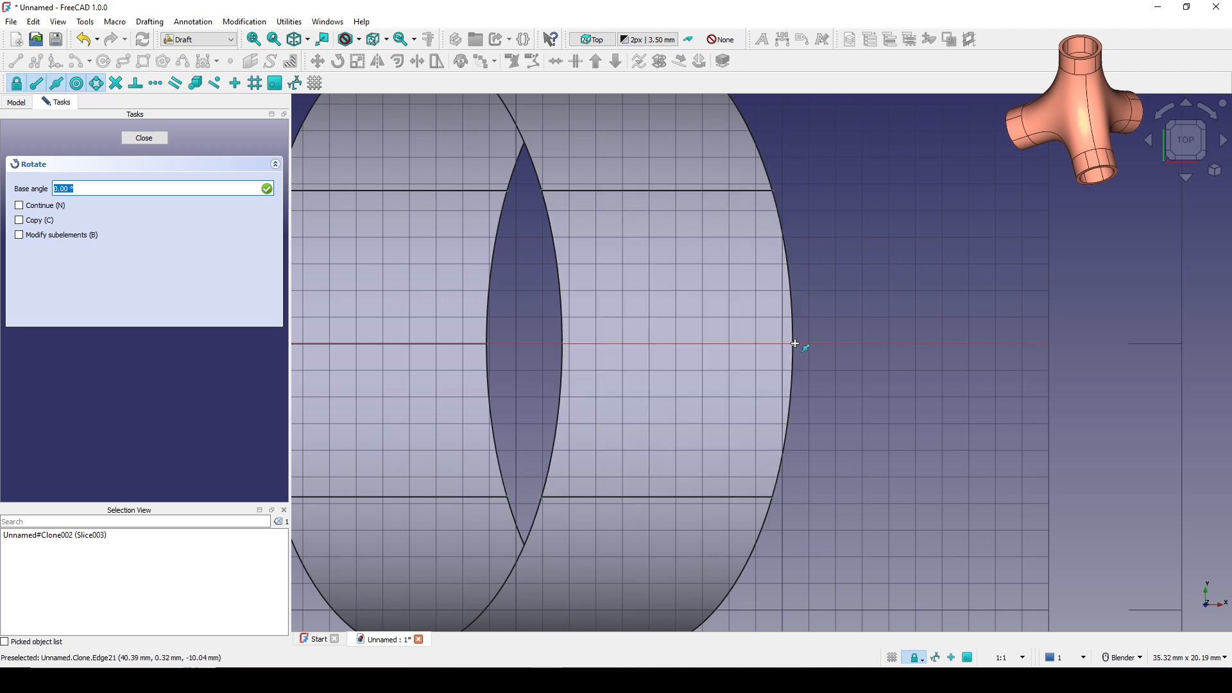
pyautogui.click(795, 344)
pyautogui.scroll(-4, 790, 365)
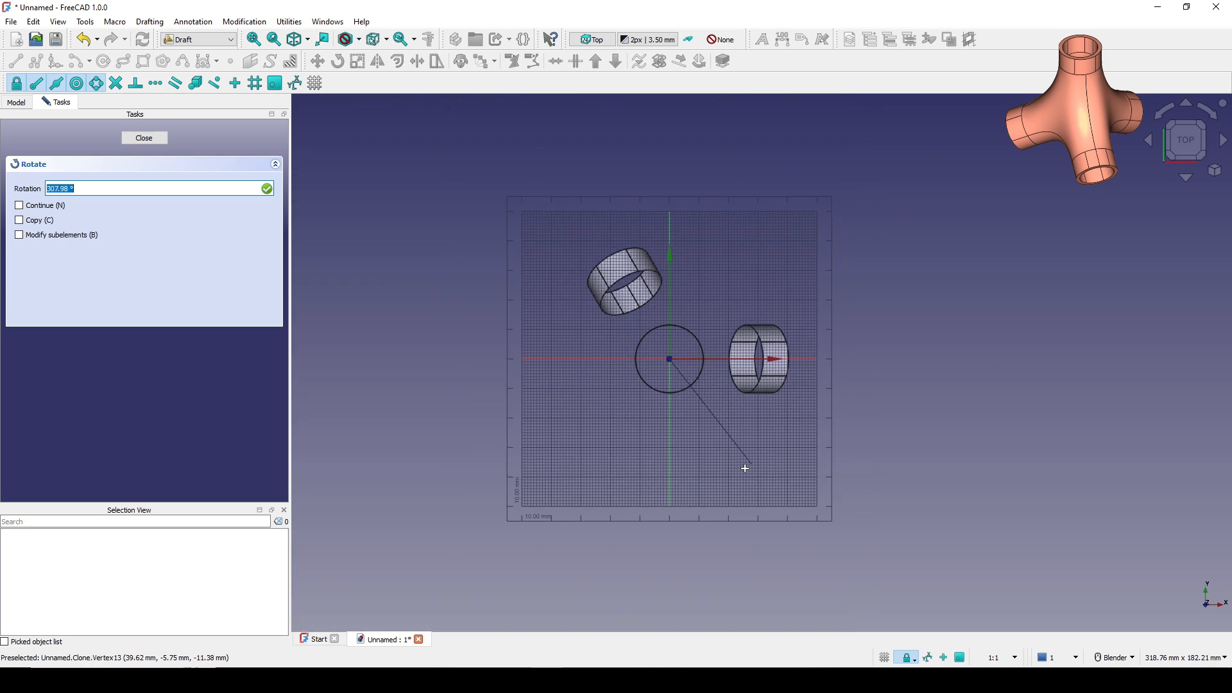
pyautogui.doubleClick(89, 188)
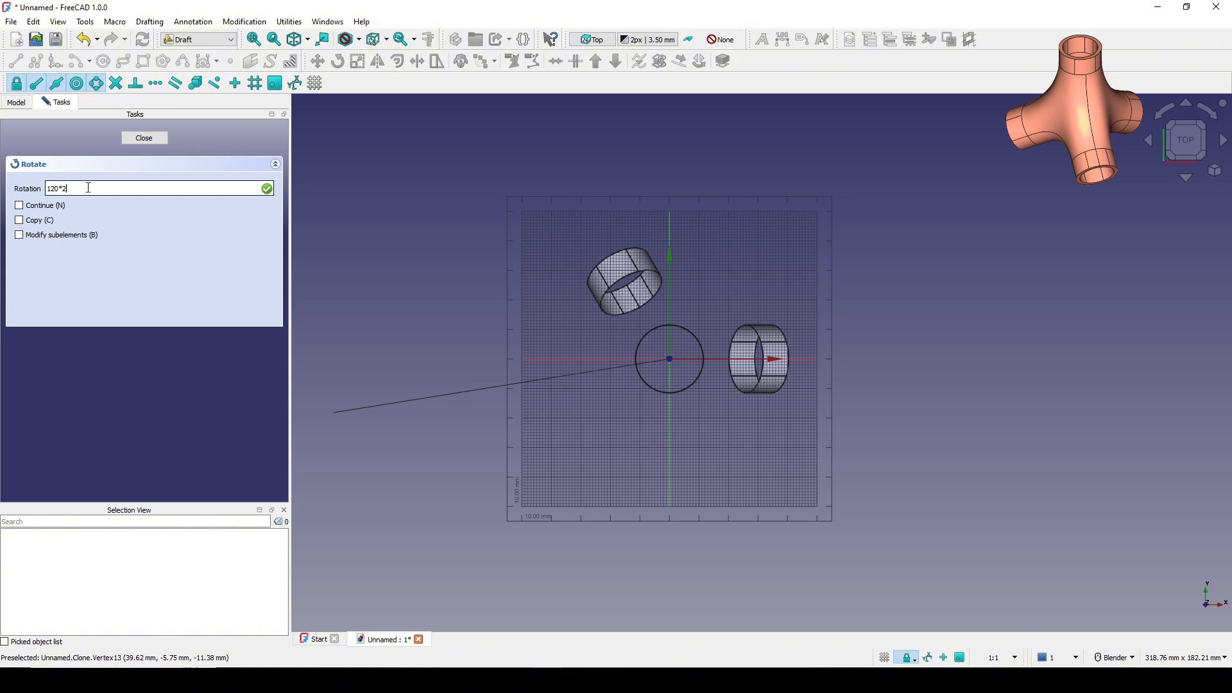
pyautogui.write('120*2')
pyautogui.press('Return')
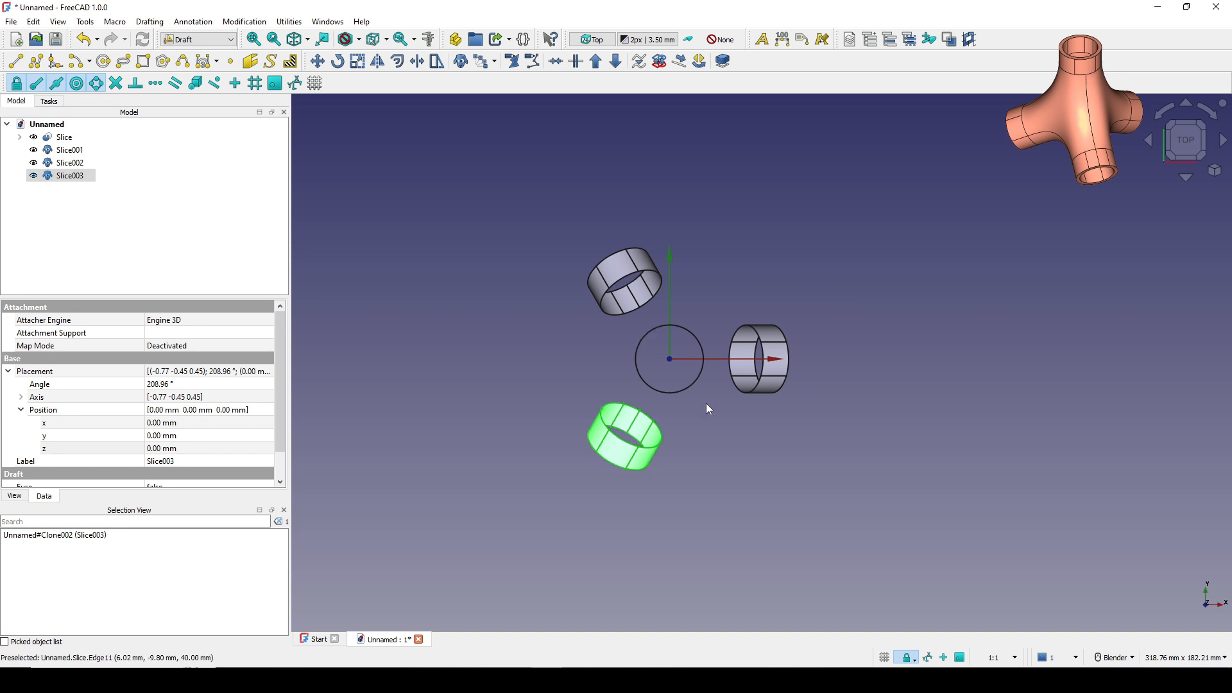
# Step: Examine the arrangement of the four rings and the seam edges of the rotated clones from several sides
pyautogui.moveTo(707, 404); pyautogui.dragTo(702, 292, button='middle')
pyautogui.click(826, 369)
pyautogui.scroll(2, 823, 342)
pyautogui.moveTo(825, 369); pyautogui.dragTo(801, 448, button='middle')
pyautogui.scroll(3, 770, 443)
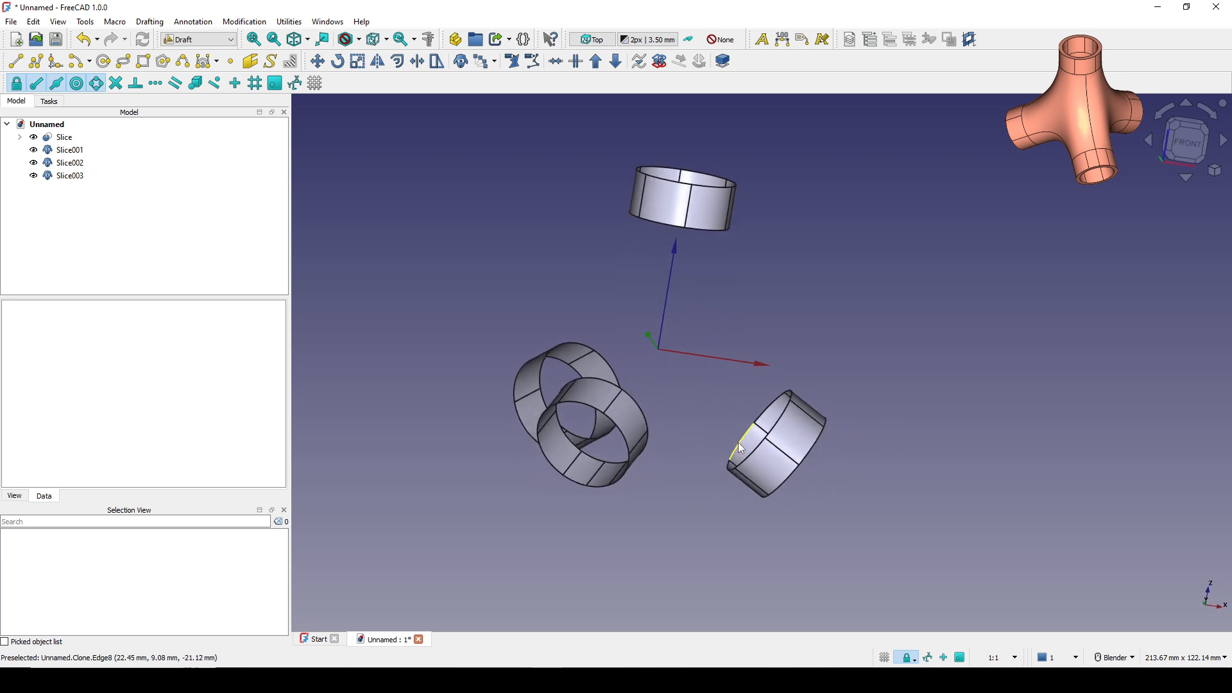
pyautogui.click(595, 489)
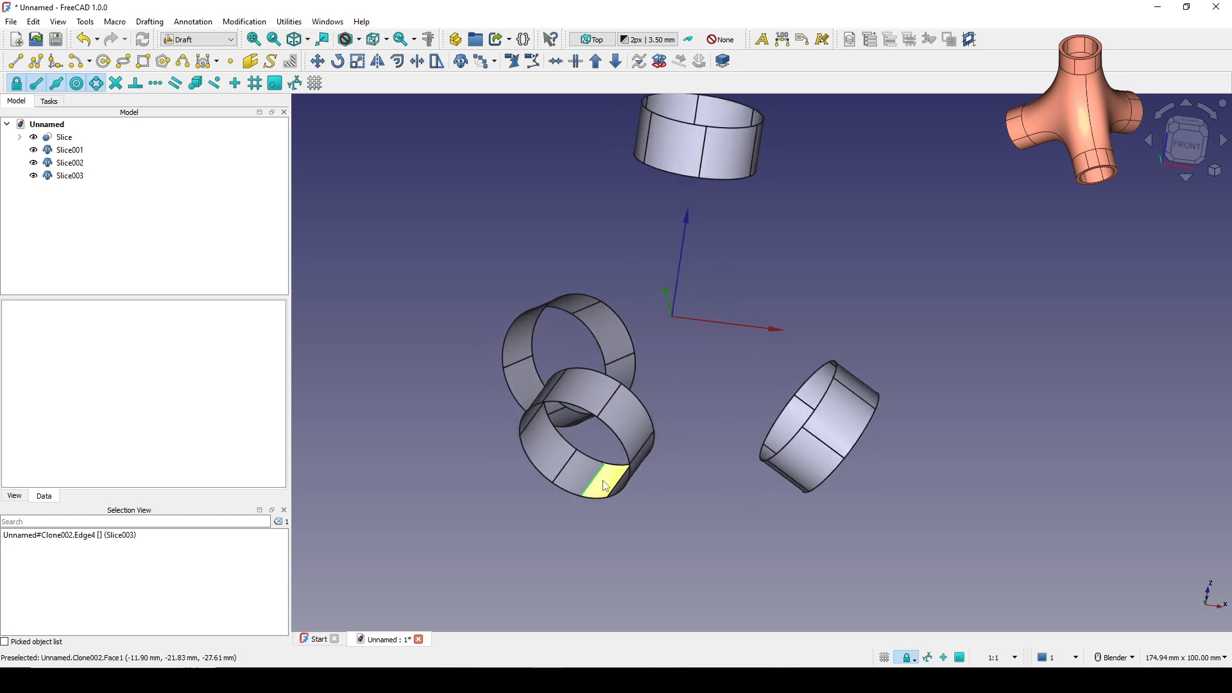
pyautogui.scroll(2, 609, 506)
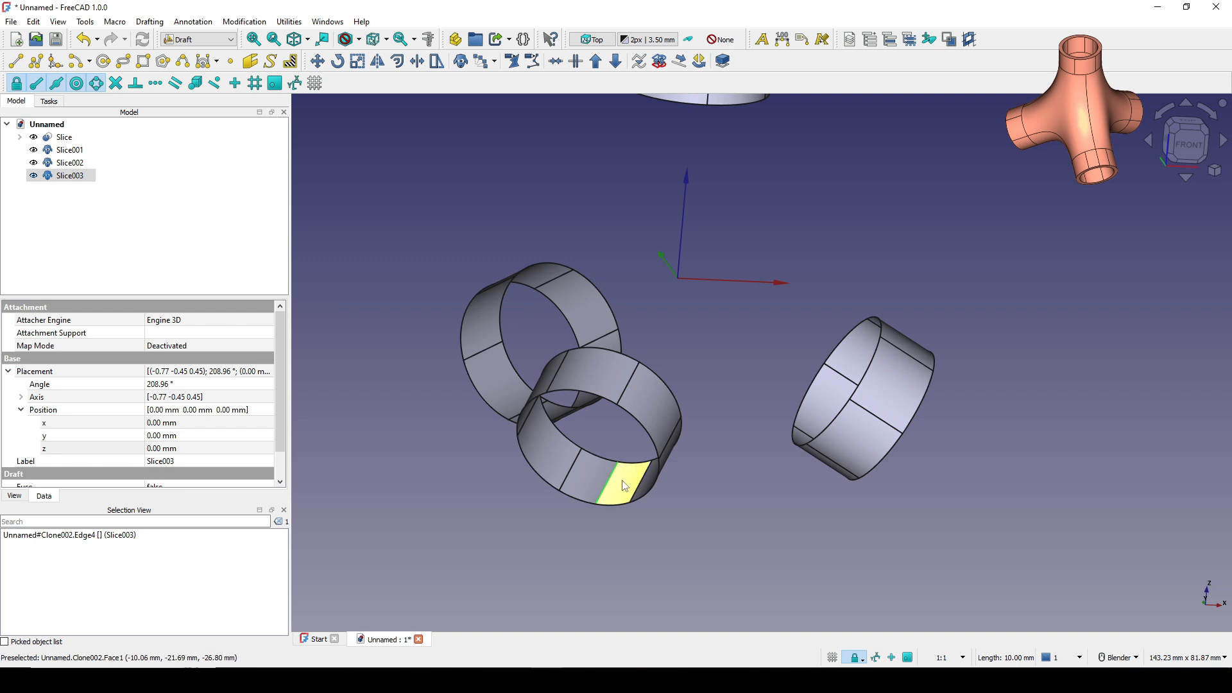
pyautogui.moveTo(637, 485); pyautogui.dragTo(654, 487, button='middle')
pyautogui.moveTo(610, 406); pyautogui.dragTo(673, 432, button='middle')
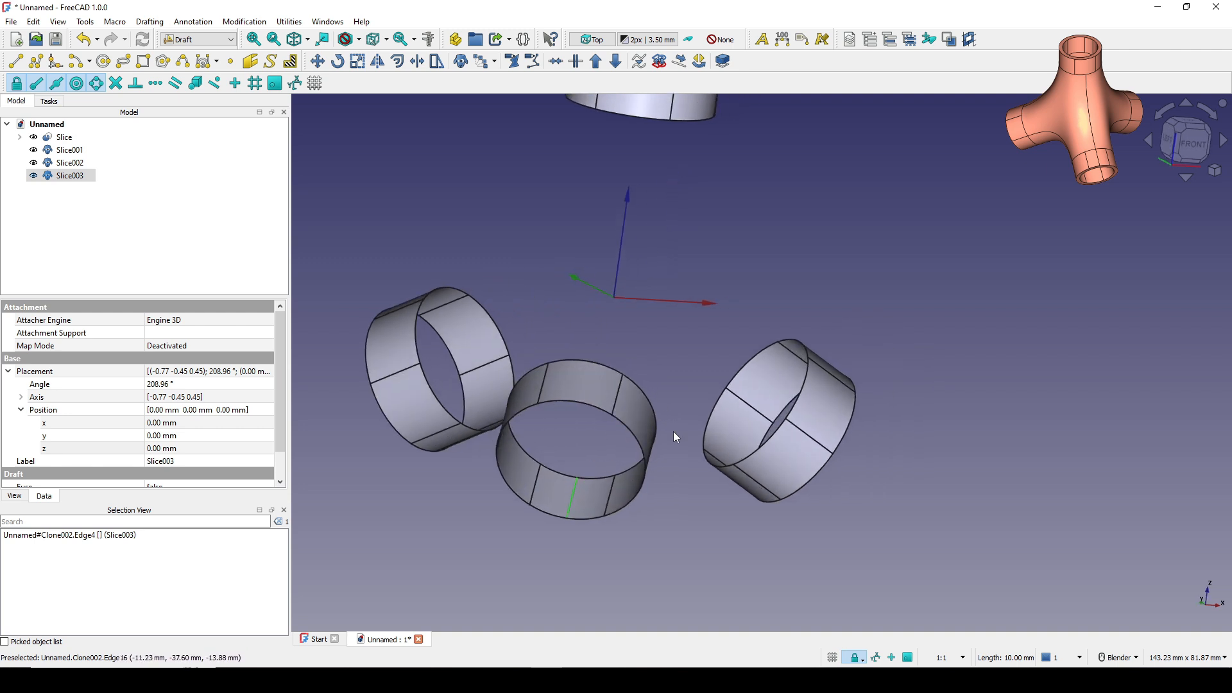
pyautogui.moveTo(581, 379); pyautogui.dragTo(877, 393, button='middle')
pyautogui.moveTo(824, 449); pyautogui.dragTo(732, 385, button='middle')
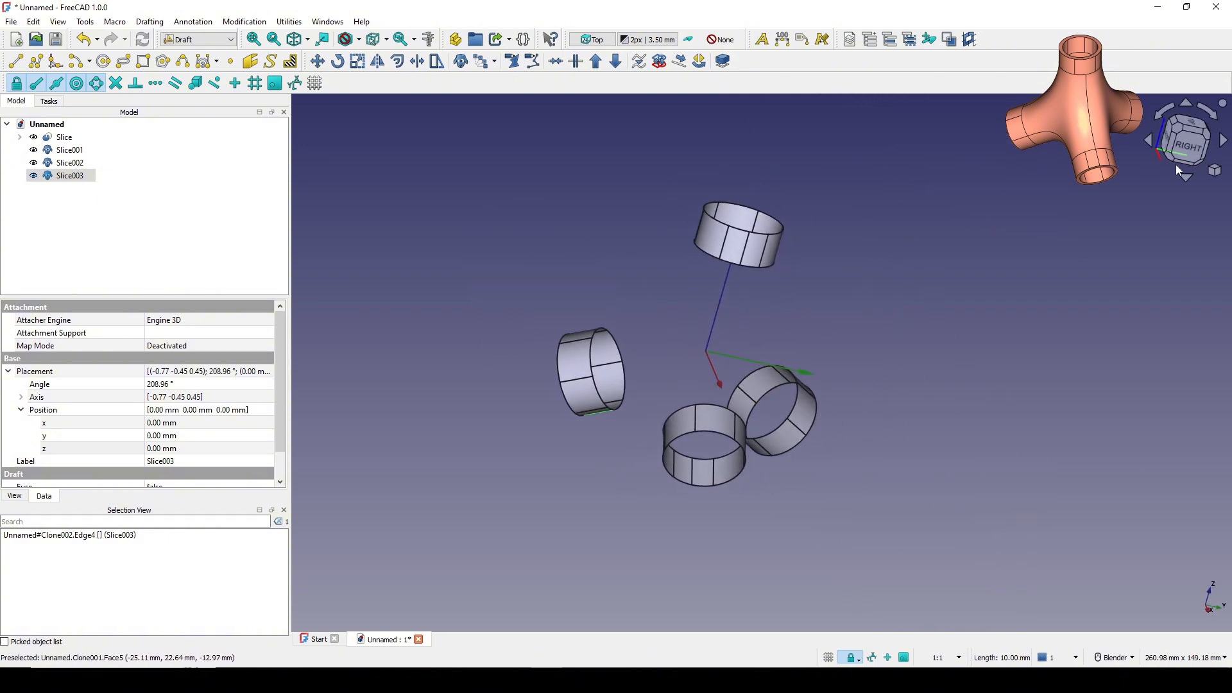
# Step: Start the Transform tool on the ring clone Slice001 and set its rotation increment to 180°
pyautogui.click(1201, 152)
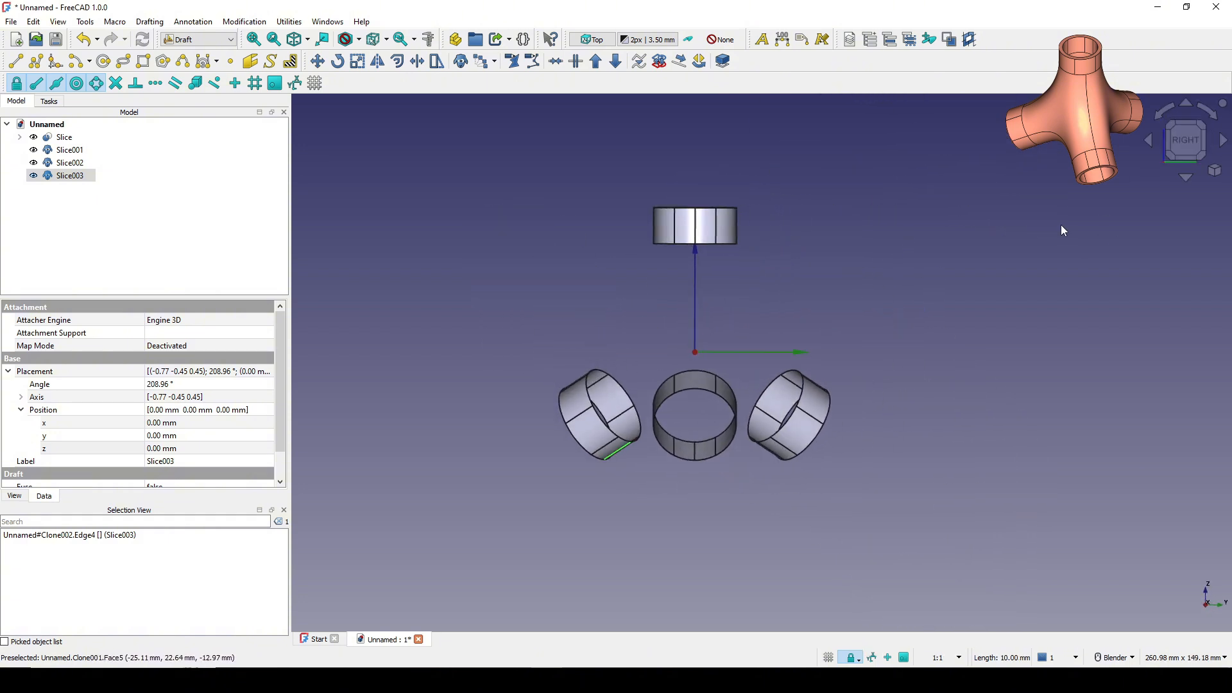
pyautogui.click(943, 289)
pyautogui.click(705, 398)
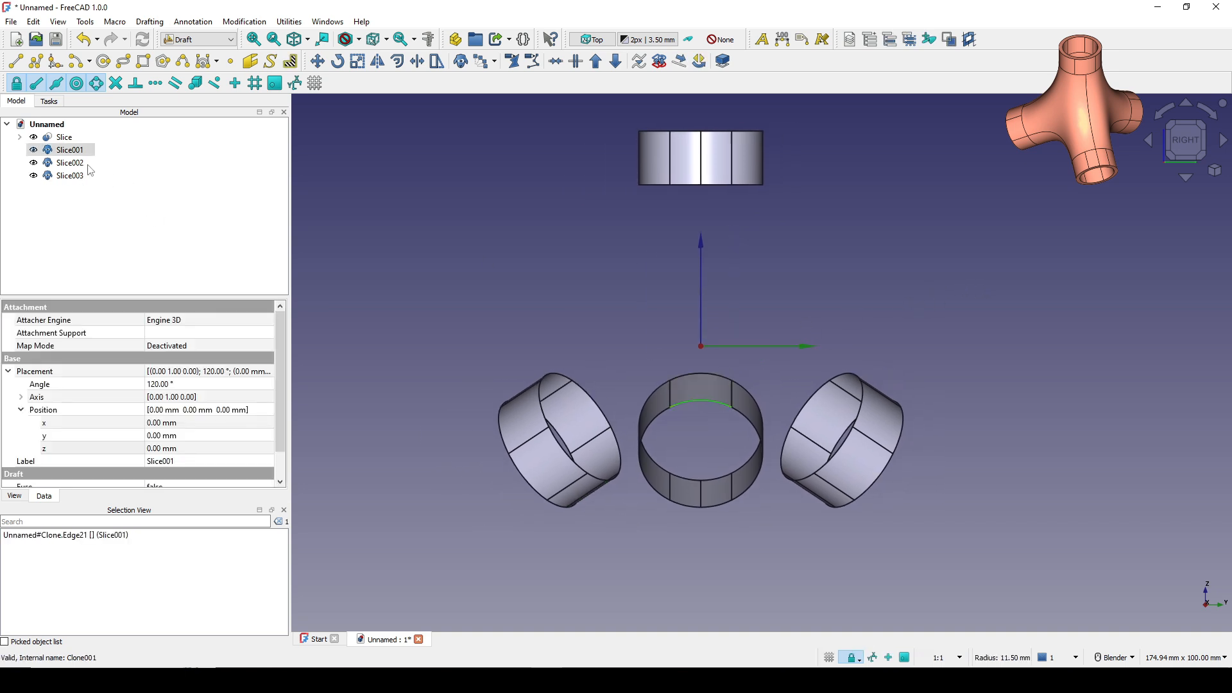
pyautogui.keyDown('shift'); pyautogui.moveTo(846, 341); pyautogui.dragTo(849, 315, button='middle'); pyautogui.keyUp('shift')
pyautogui.rightClick(57, 153)
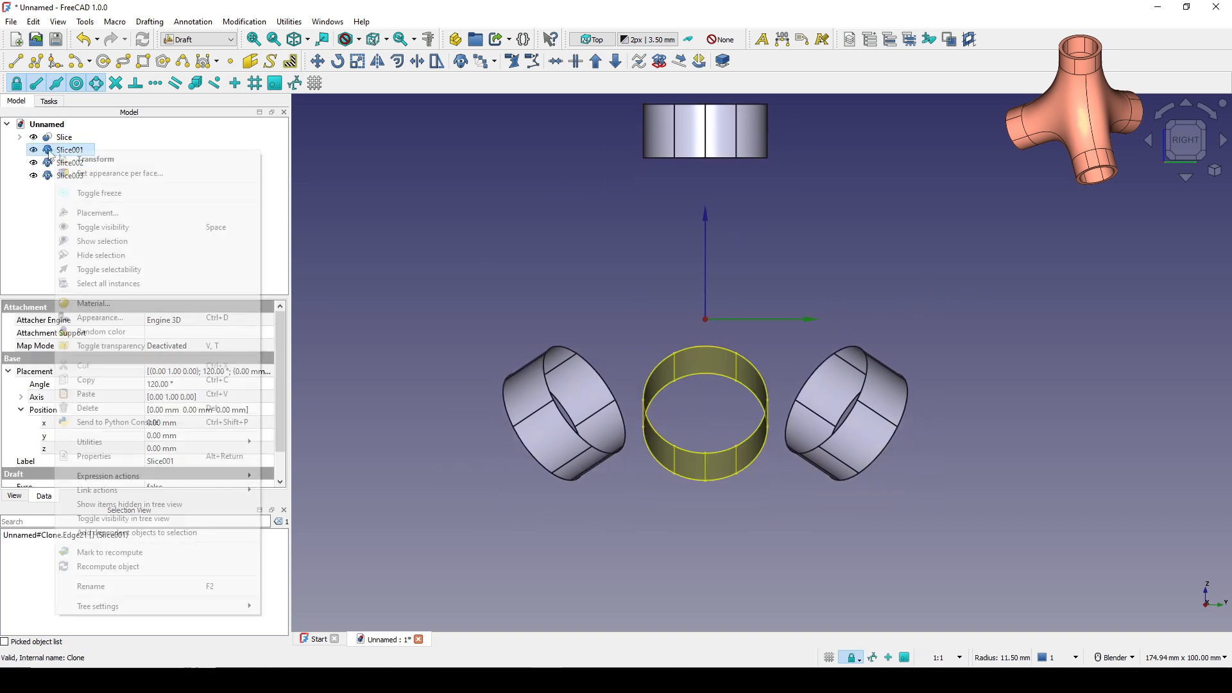
pyautogui.click(96, 159)
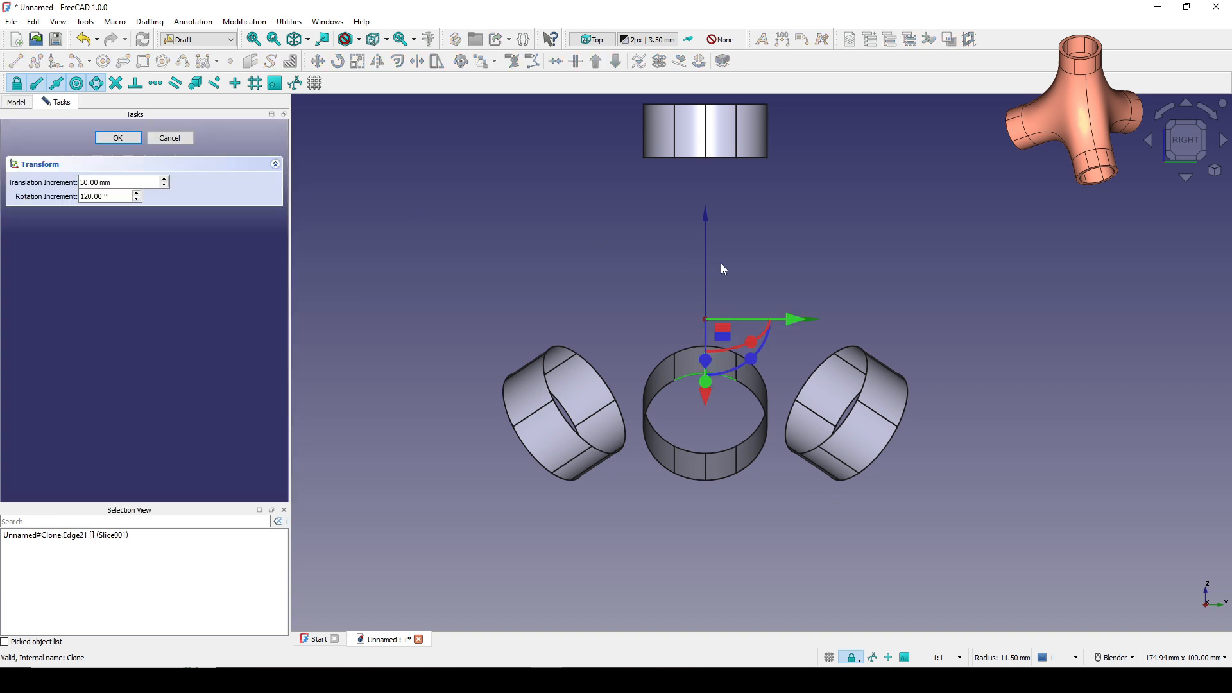
pyautogui.moveTo(721, 267); pyautogui.dragTo(762, 342, button='middle')
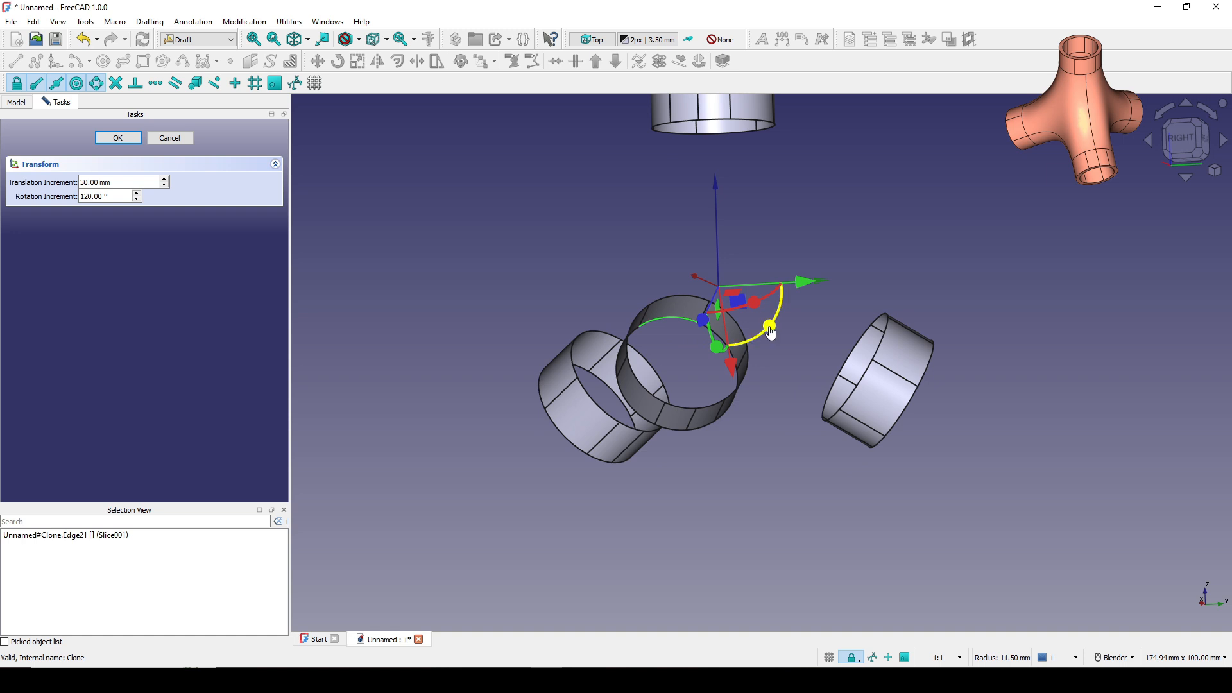
pyautogui.click(772, 333)
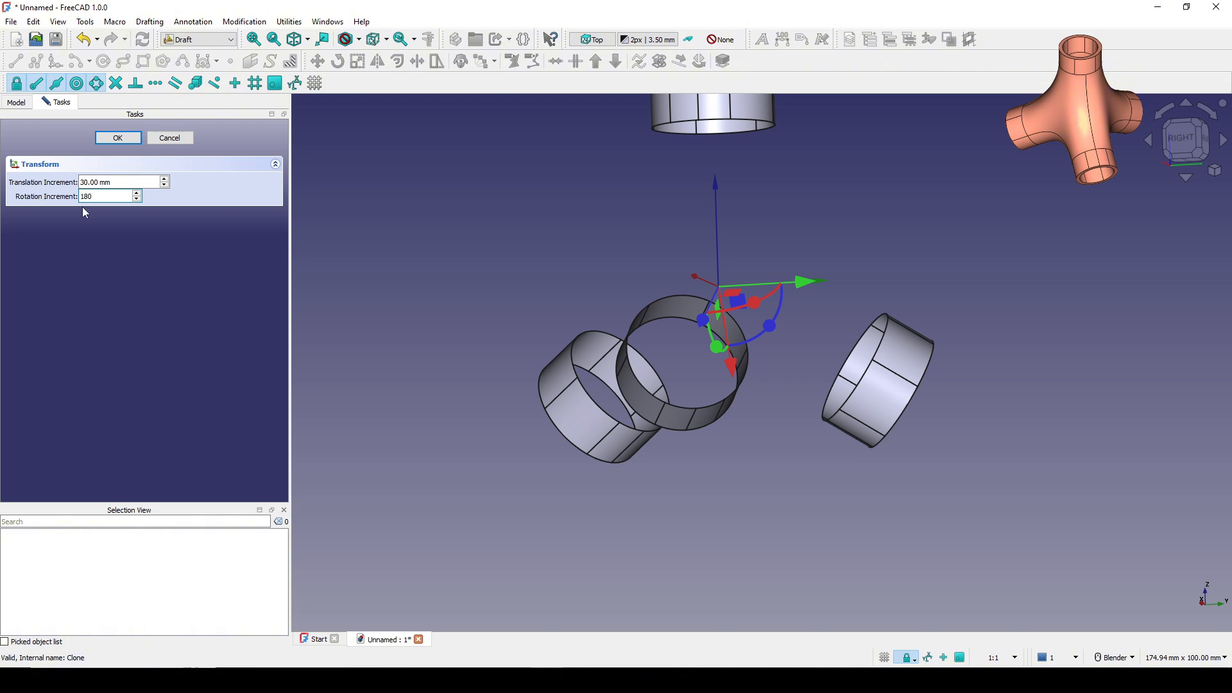
# Step: Rotate Slice001 by 180° about its own ring axis and accept the transform
pyautogui.moveTo(756, 399); pyautogui.dragTo(833, 349, button='middle')
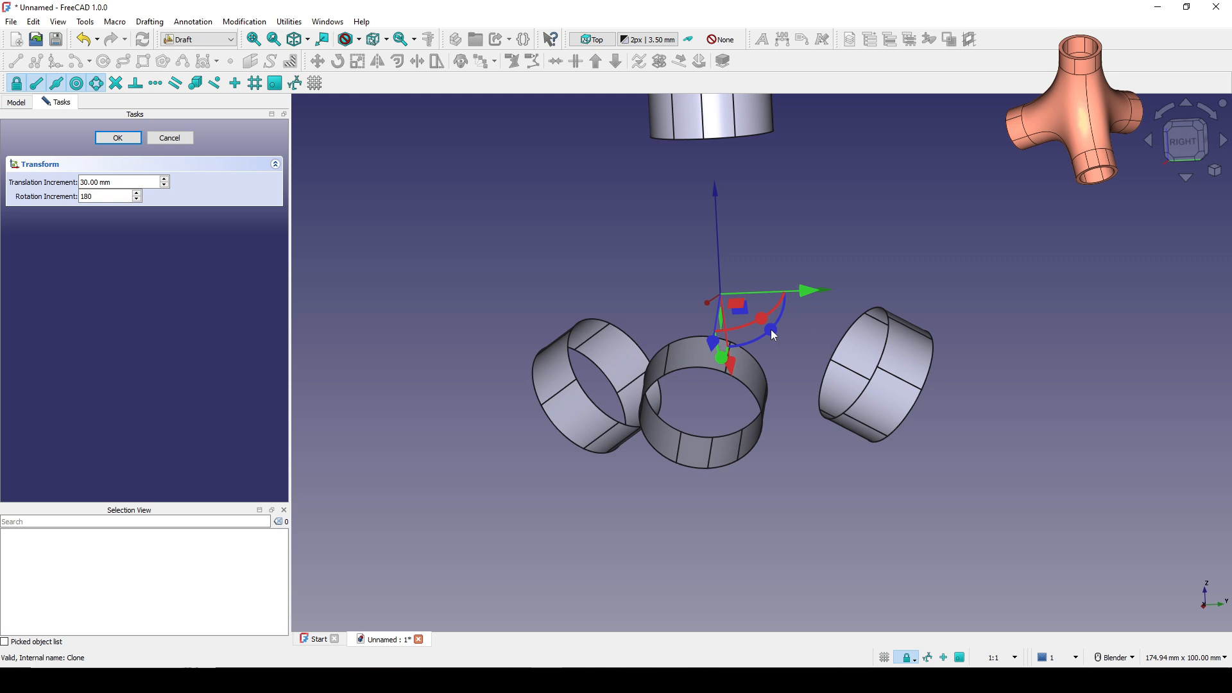
pyautogui.moveTo(772, 330); pyautogui.dragTo(703, 384)
pyautogui.moveTo(491, 164); pyautogui.dragTo(507, 96)
pyautogui.moveTo(783, 295); pyautogui.dragTo(826, 365, button='middle')
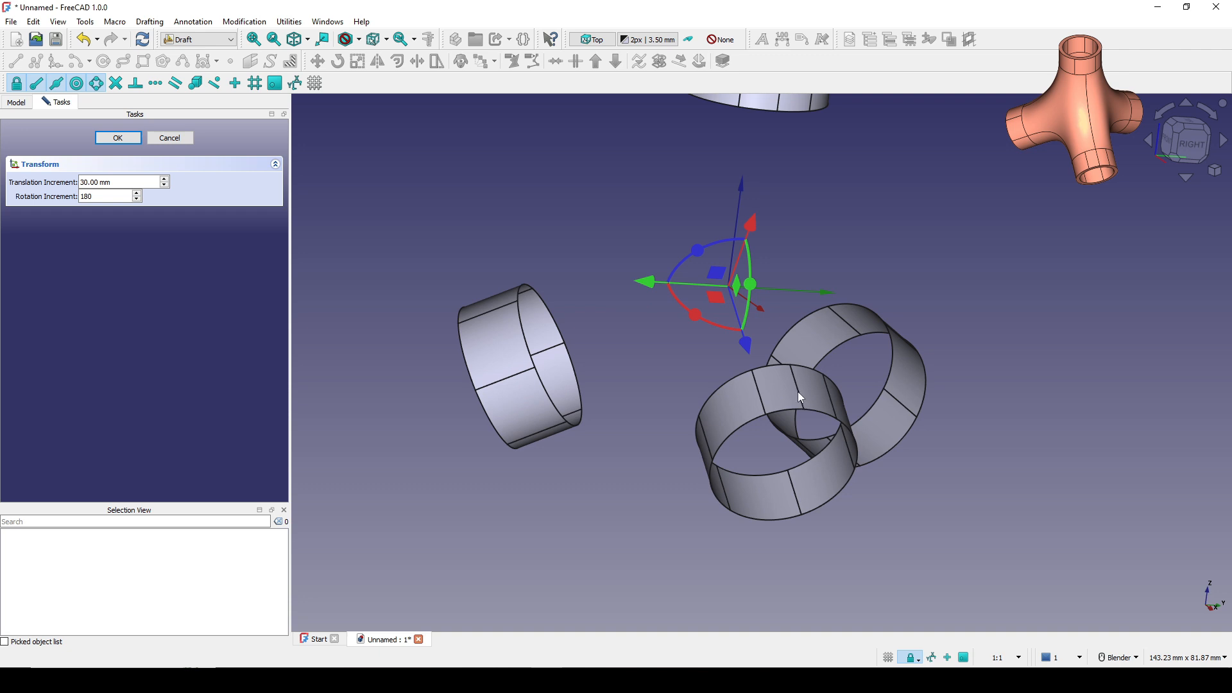
pyautogui.scroll(-4, 804, 390)
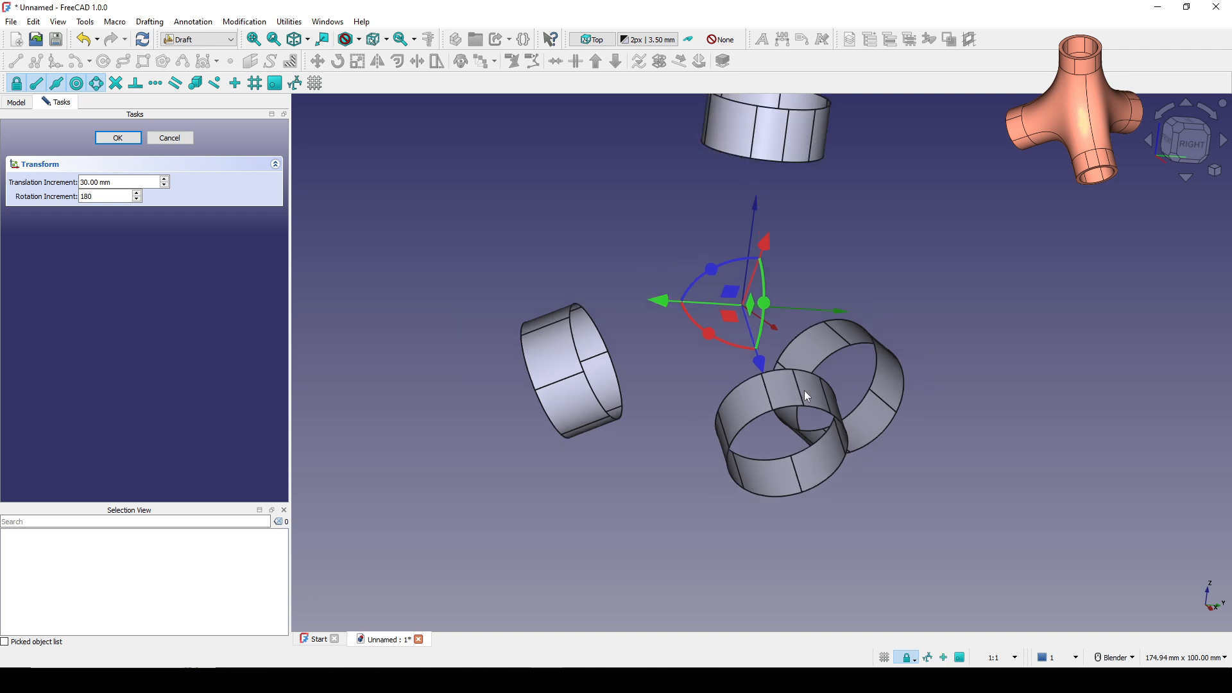
pyautogui.click(118, 138)
# Step: Transform the ring clone Slice003, rotating it 180° about its own ring axis
pyautogui.moveTo(889, 383); pyautogui.dragTo(988, 348, button='middle')
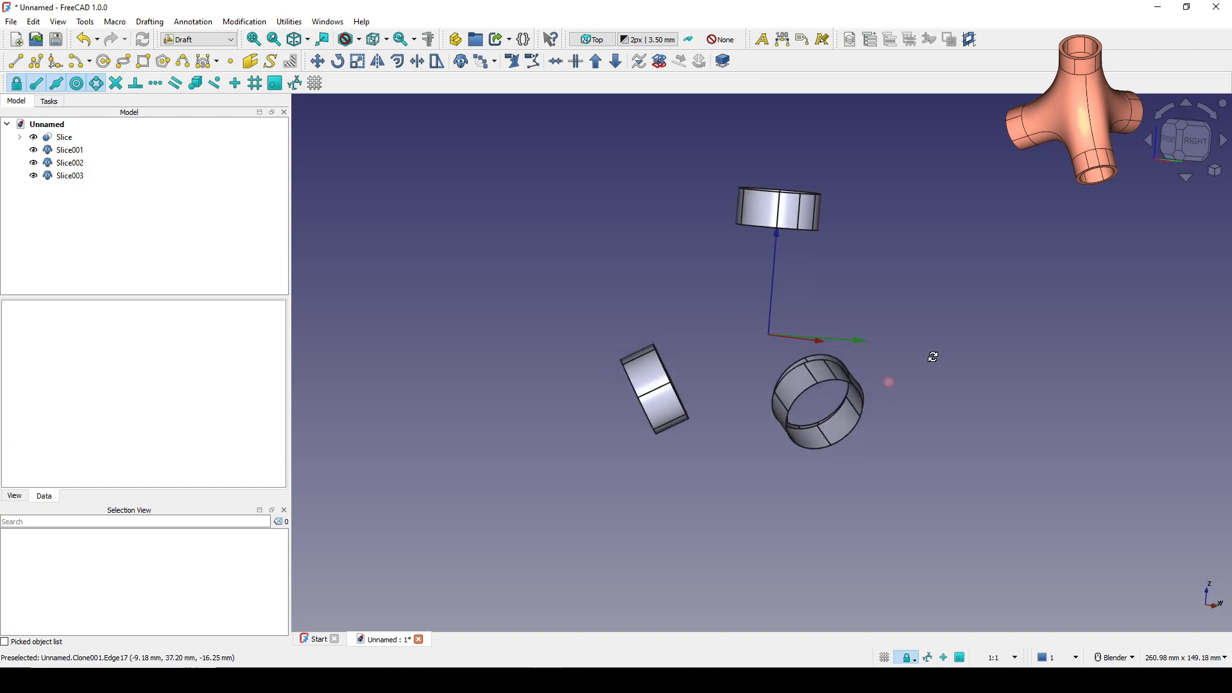
pyautogui.moveTo(846, 461)
pyautogui.mouseDown(button='middle')
pyautogui.moveTo(968, 480)
pyautogui.moveTo(800, 426)
pyautogui.moveTo(826, 432)
pyautogui.moveTo(824, 452)
pyautogui.mouseUp(button='middle')
pyautogui.scroll(1, 975, 486)
pyautogui.click(773, 414)
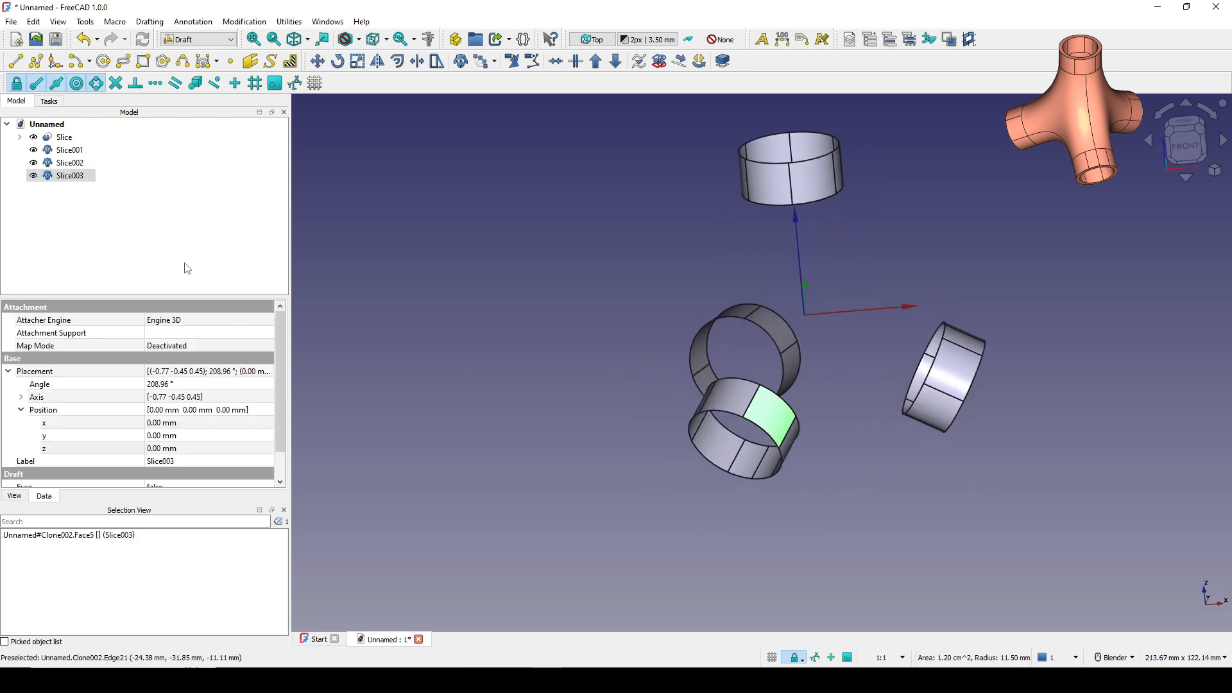
pyautogui.rightClick(75, 177)
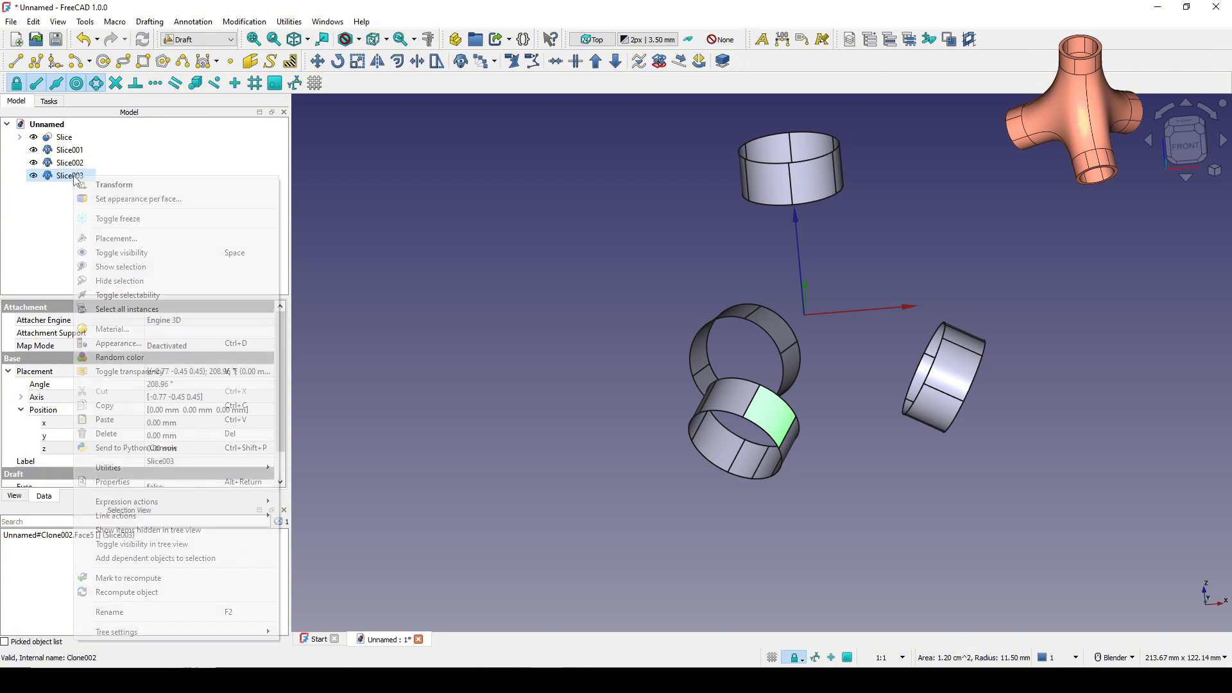
pyautogui.click(127, 185)
pyautogui.moveTo(890, 404); pyautogui.dragTo(788, 461, button='middle')
pyautogui.scroll(3, 838, 432)
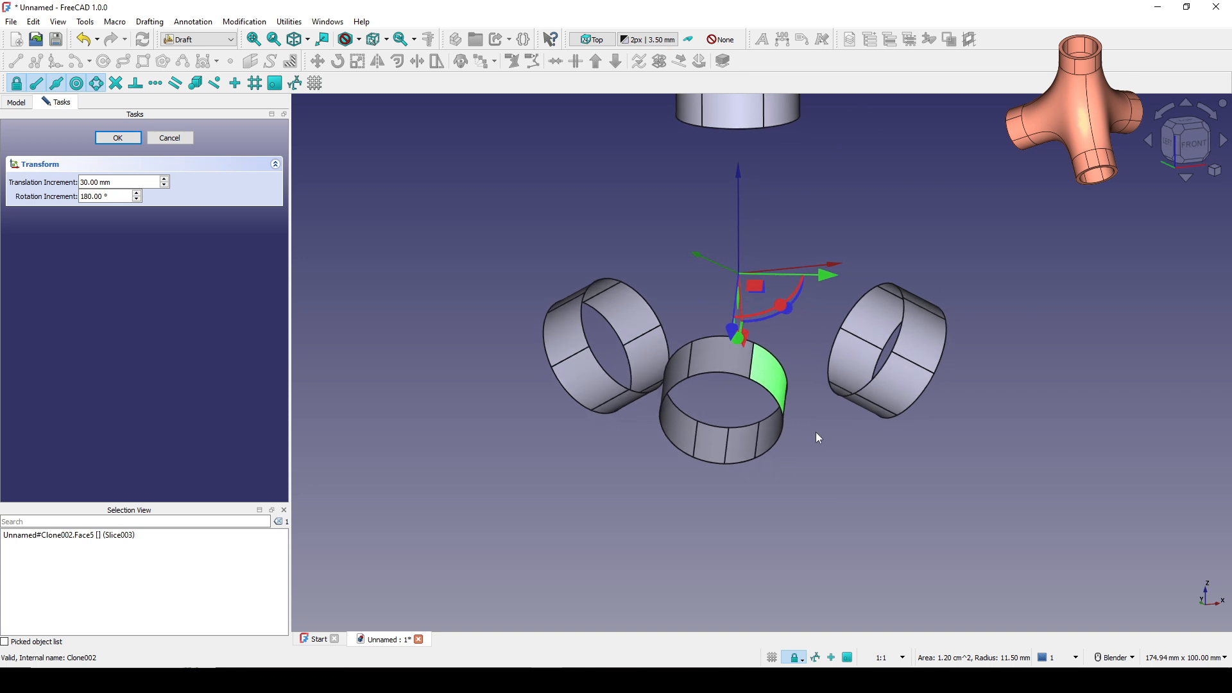
pyautogui.moveTo(788, 310); pyautogui.dragTo(703, 371)
pyautogui.moveTo(520, 186); pyautogui.dragTo(517, 76)
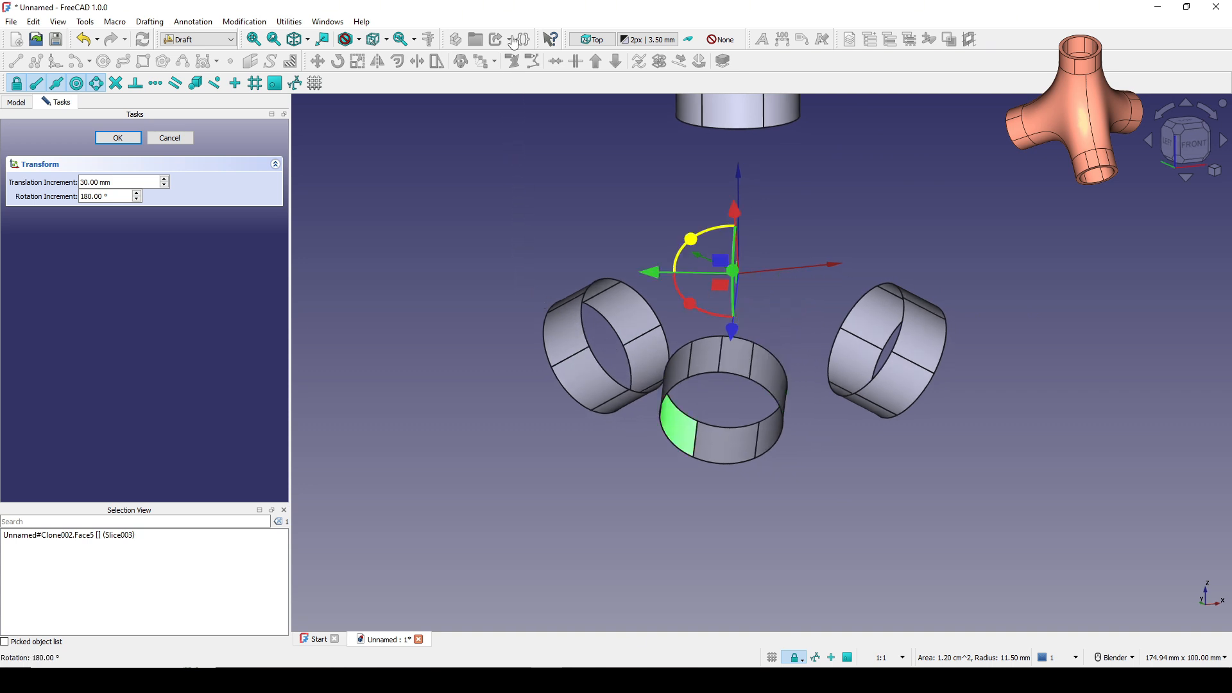
pyautogui.press('Return')
# Step: Transform the ring clone Slice002, rotating it 180° about its own ring axis
pyautogui.click(918, 449)
pyautogui.moveTo(922, 454); pyautogui.dragTo(514, 437, button='middle')
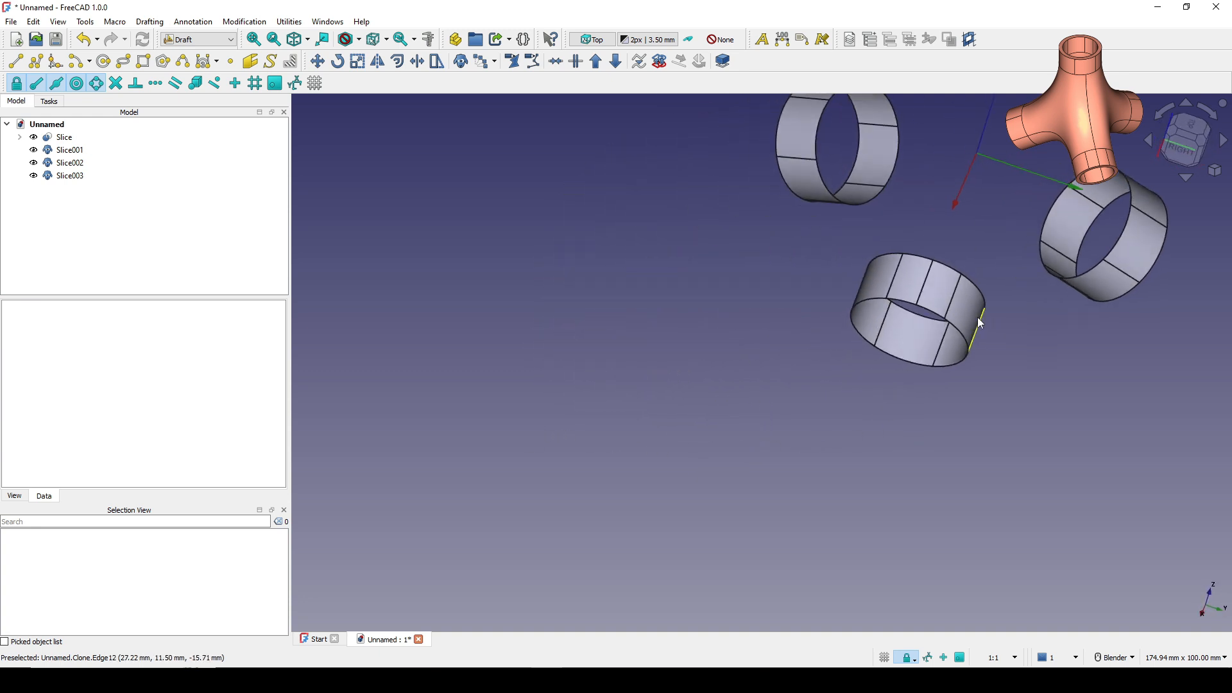
pyautogui.moveTo(980, 324); pyautogui.dragTo(768, 371, button='middle')
pyautogui.click(771, 332)
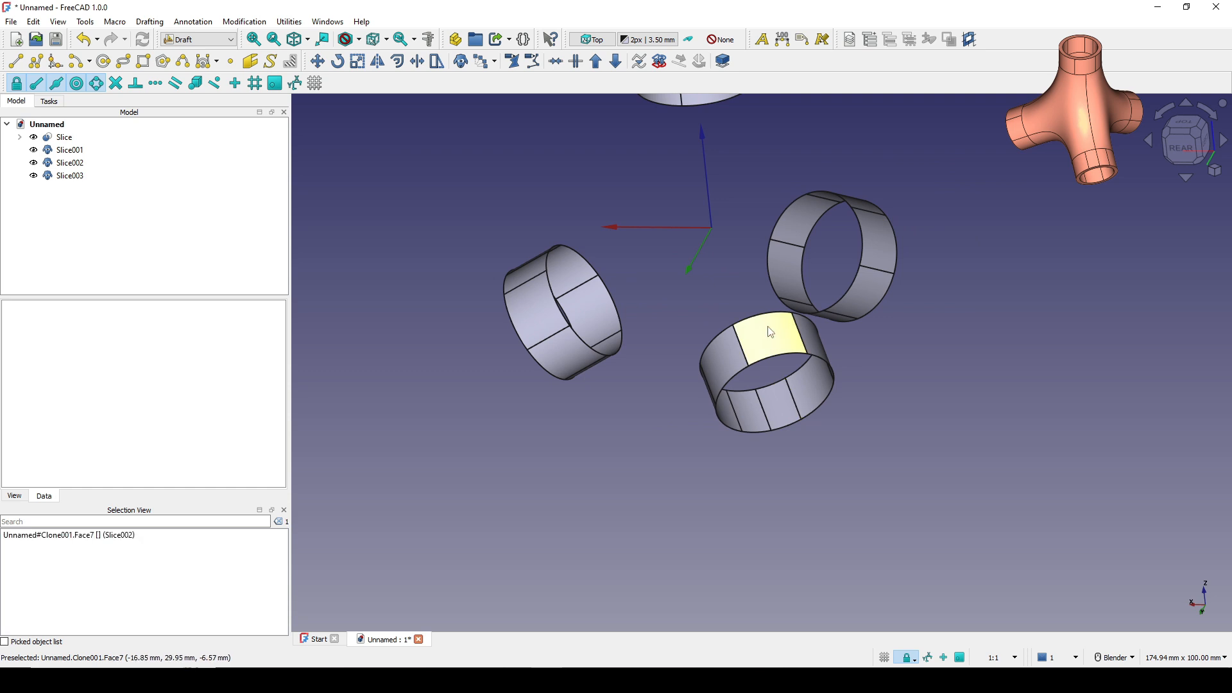
pyautogui.rightClick(74, 163)
pyautogui.click(126, 170)
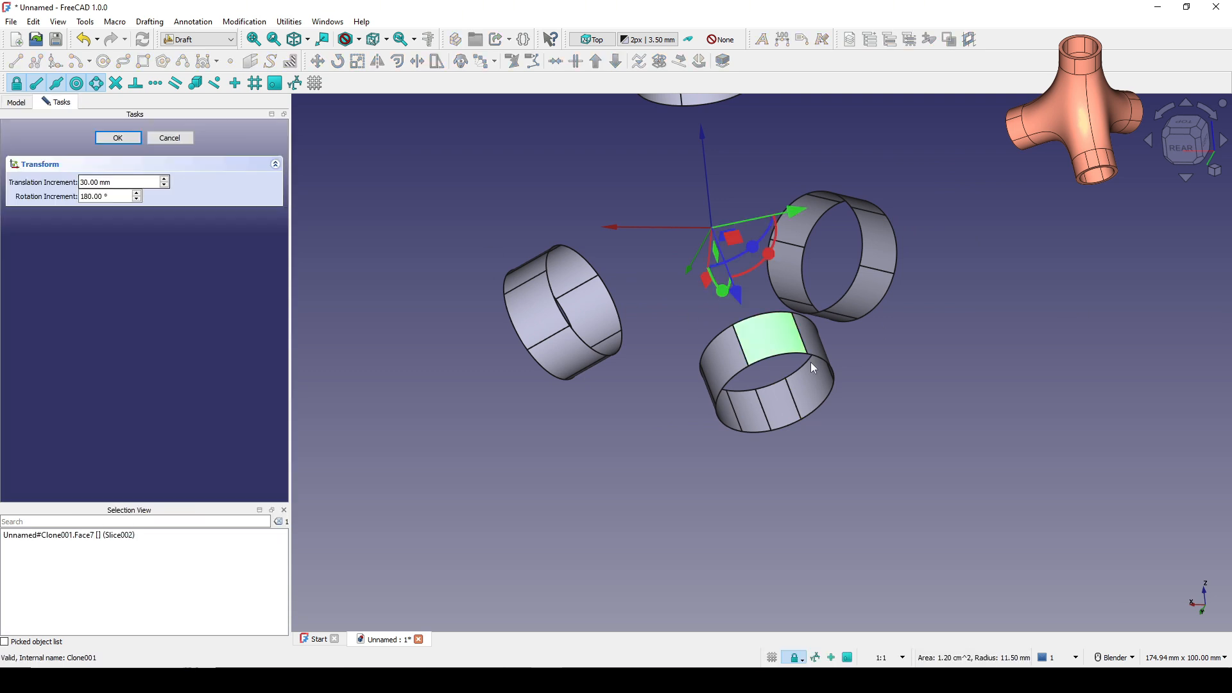
pyautogui.moveTo(811, 362); pyautogui.dragTo(857, 261, button='middle')
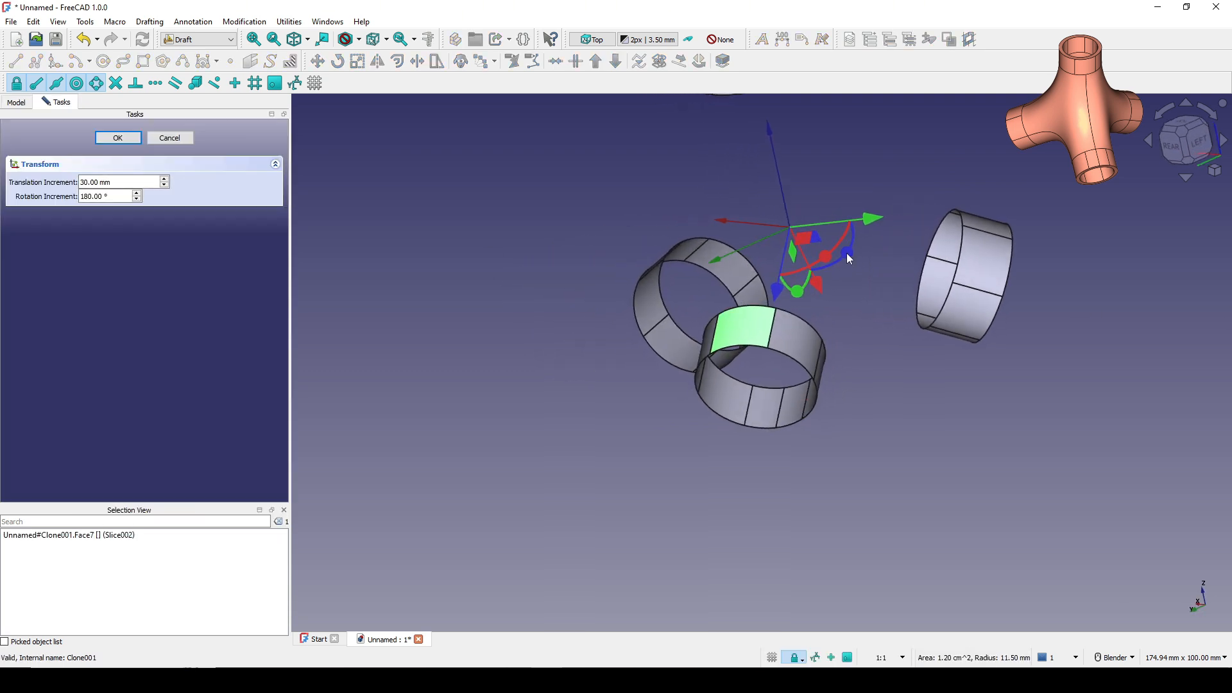
pyautogui.moveTo(848, 254); pyautogui.dragTo(796, 298)
pyautogui.moveTo(647, 238); pyautogui.dragTo(585, 131)
pyautogui.moveTo(565, 123); pyautogui.dragTo(764, 401, button='middle')
pyautogui.click(170, 136)
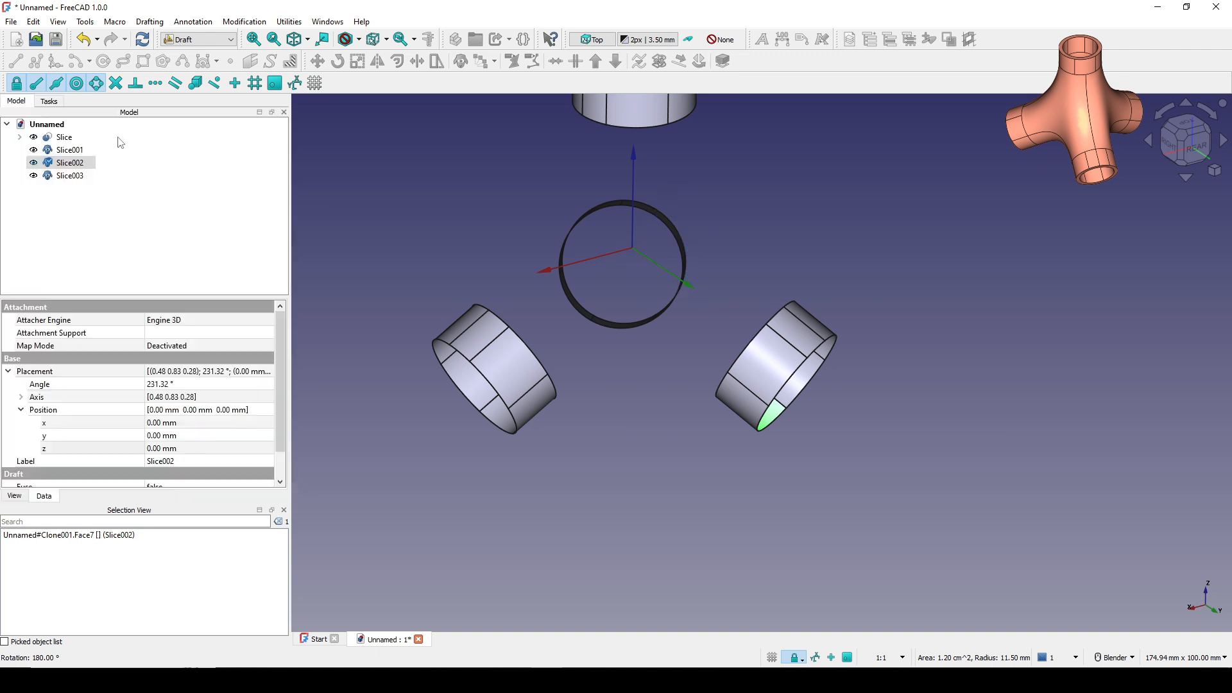
# Step: Examine how the seam edges of the three rotated rings line up with each other from several sides
pyautogui.scroll(-3, 898, 288)
pyautogui.moveTo(918, 454); pyautogui.dragTo(893, 416, button='middle')
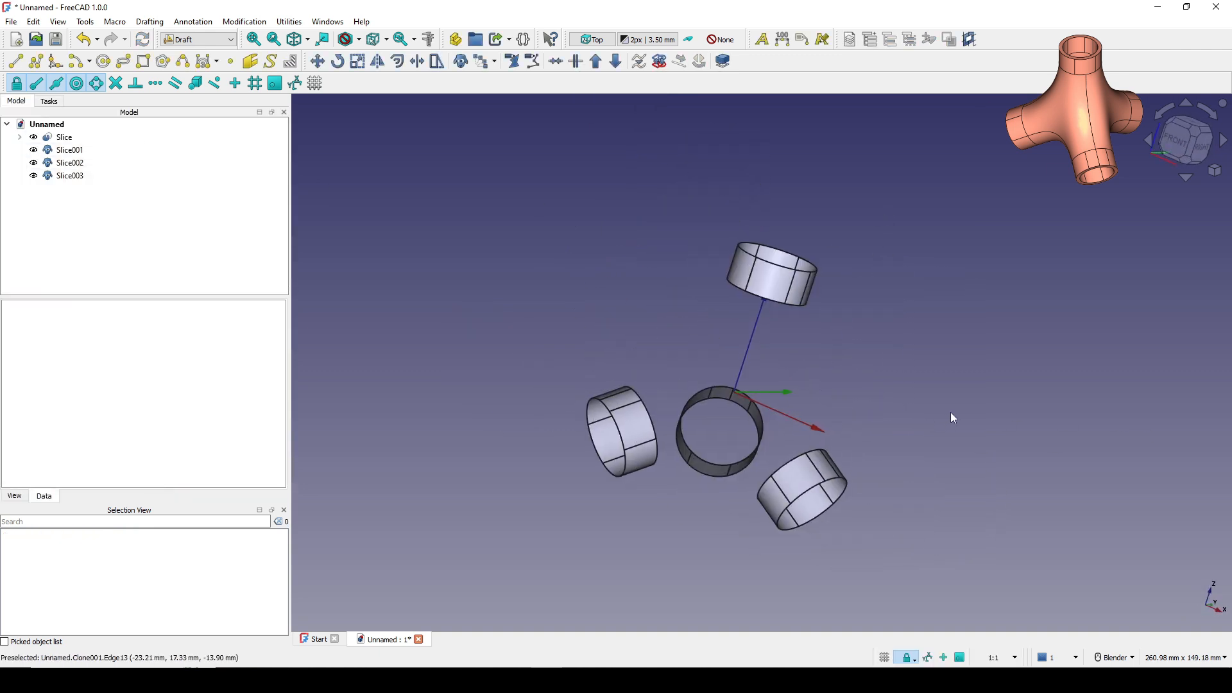
pyautogui.moveTo(1148, 229); pyautogui.dragTo(948, 379, button='middle')
pyautogui.scroll(1, 967, 421)
pyautogui.moveTo(659, 429); pyautogui.dragTo(663, 407, button='middle')
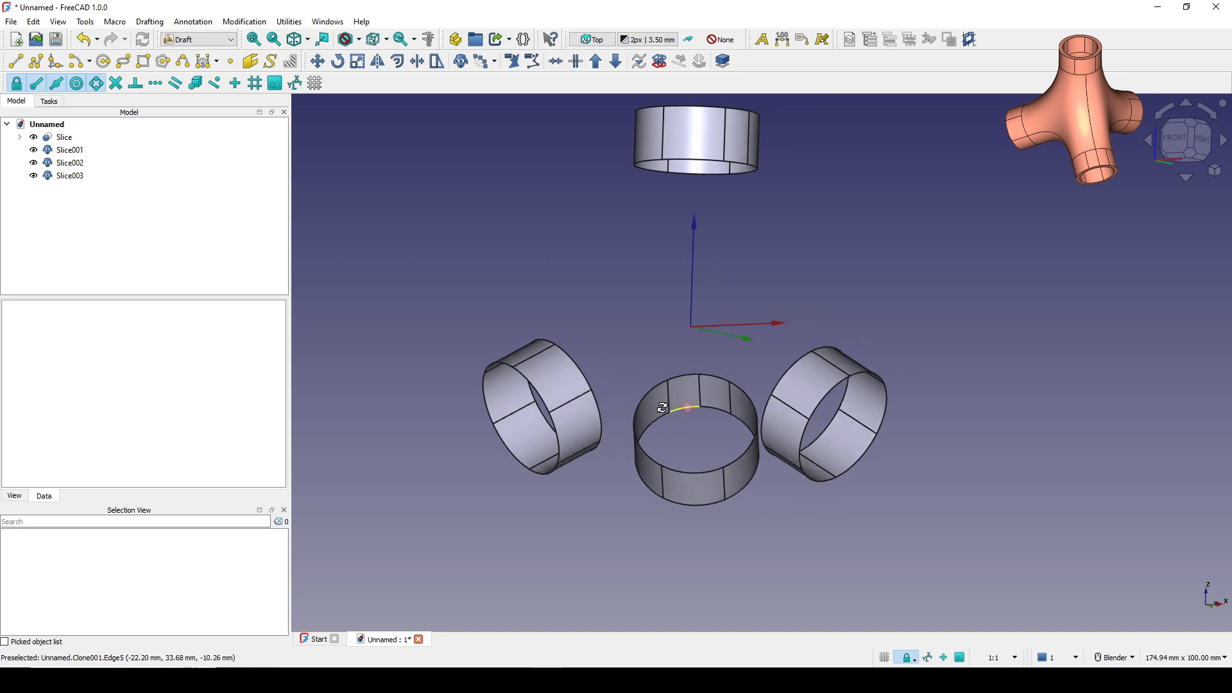
pyautogui.moveTo(778, 441); pyautogui.dragTo(780, 461, button='middle')
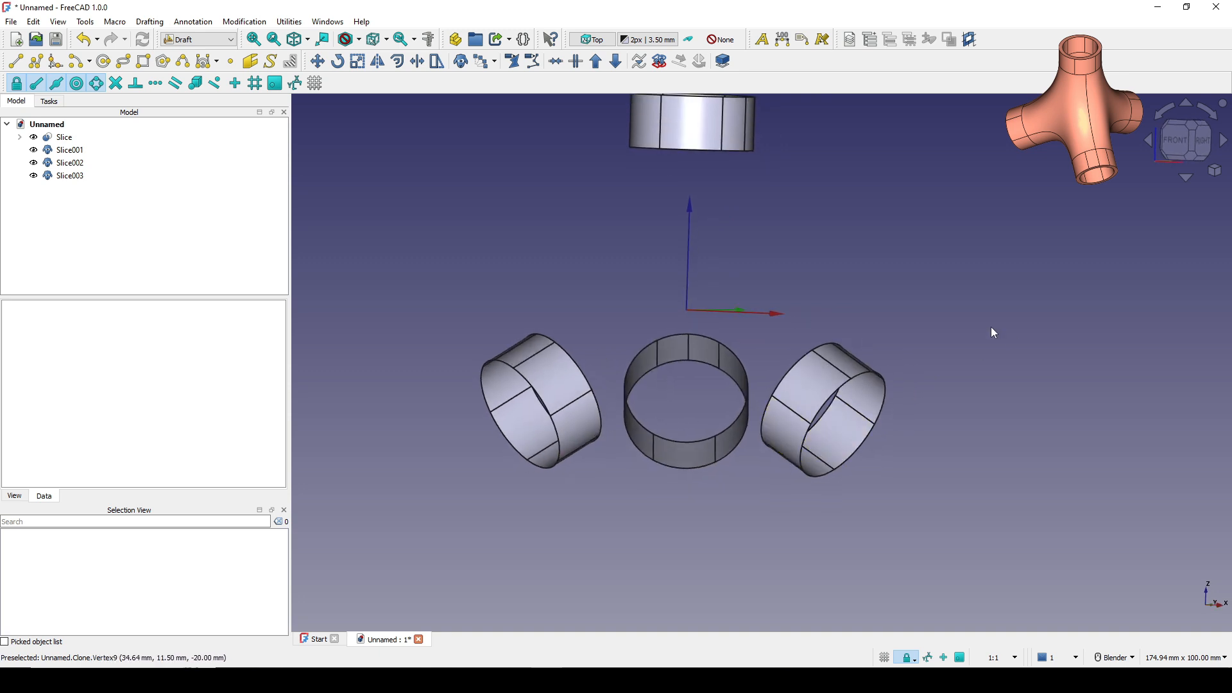
pyautogui.scroll(-1, 930, 326)
pyautogui.keyDown('shift'); pyautogui.moveTo(912, 318); pyautogui.dragTo(901, 333, button='middle'); pyautogui.keyUp('shift')
# Step: Switch to the Curves workbench with the three lower rings in view
pyautogui.click(198, 44)
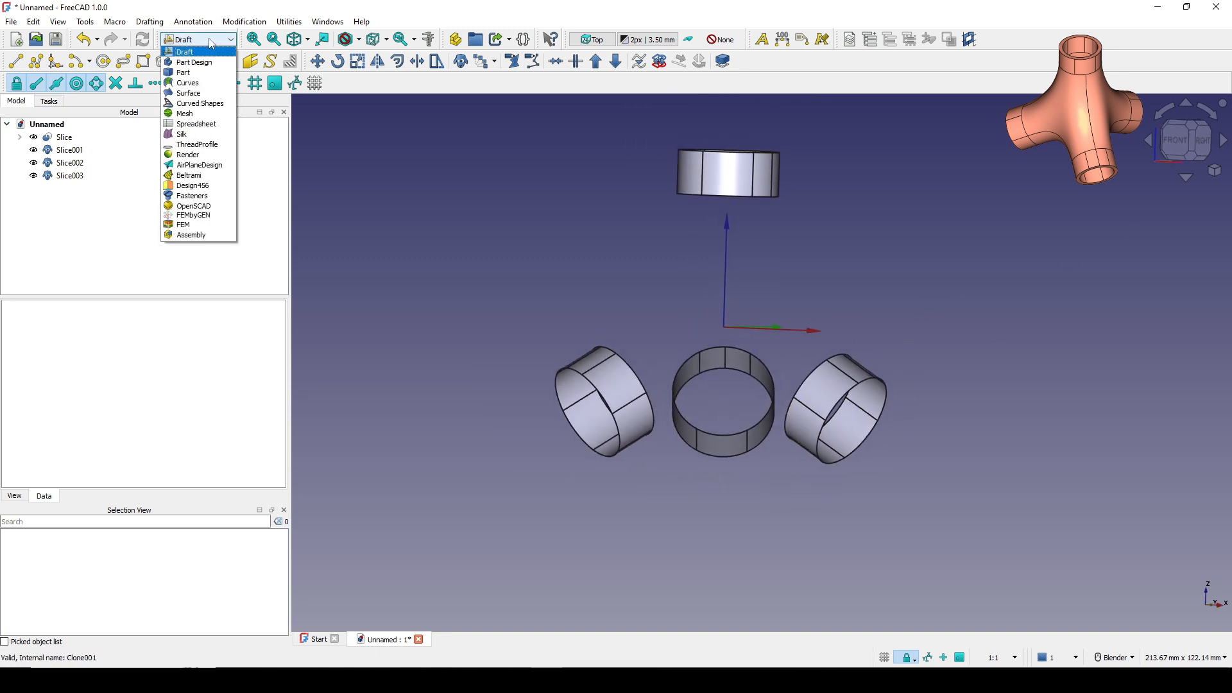
pyautogui.click(190, 83)
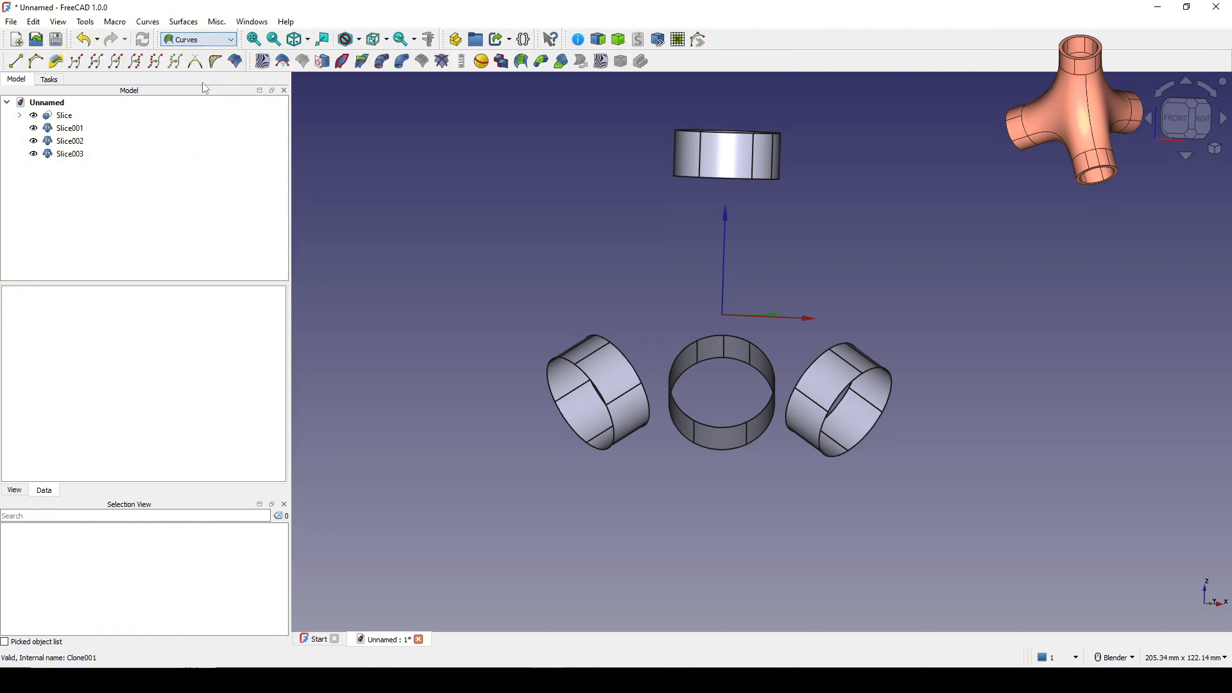
pyautogui.moveTo(772, 262); pyautogui.dragTo(771, 287, button='middle')
pyautogui.moveTo(876, 306)
pyautogui.keyDown('shift'); pyautogui.mouseDown(button='middle')
pyautogui.moveTo(853, 348)
pyautogui.moveTo(885, 327)
pyautogui.moveTo(835, 314)
pyautogui.moveTo(858, 321)
pyautogui.mouseUp(button='middle'); pyautogui.keyUp('shift')
pyautogui.scroll(1, 862, 331)
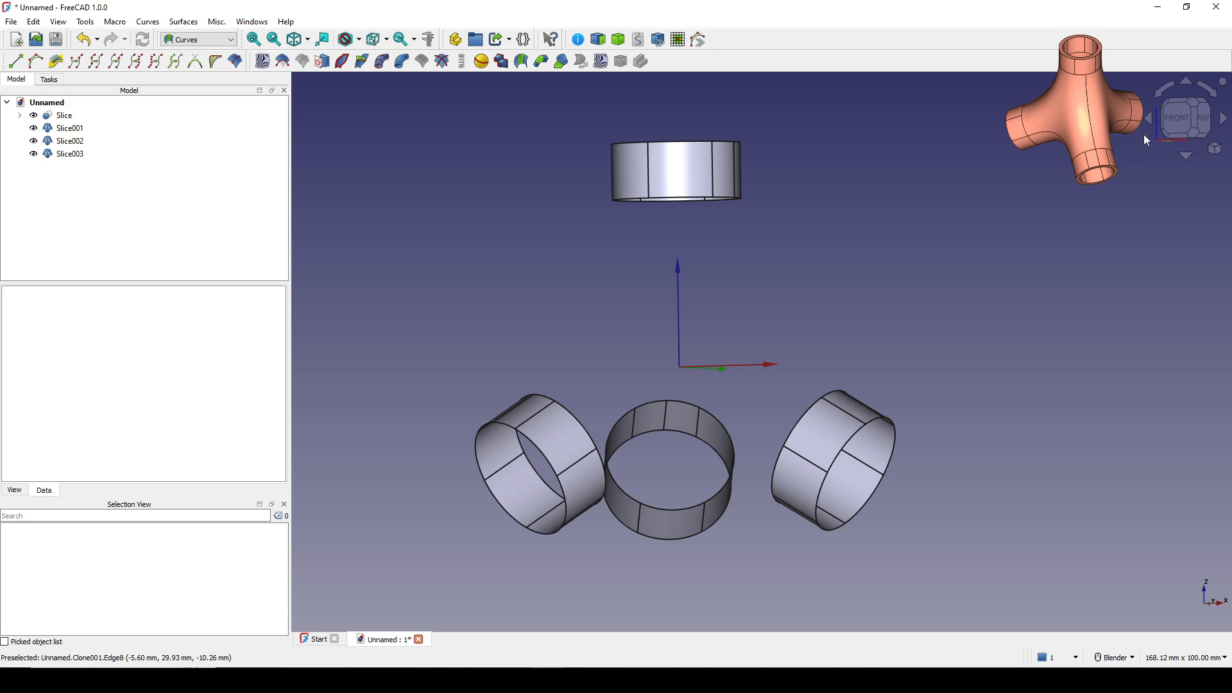
pyautogui.moveTo(873, 391); pyautogui.dragTo(688, 445, button='middle')
pyautogui.keyDown('shift'); pyautogui.moveTo(713, 358); pyautogui.dragTo(704, 382, button='middle'); pyautogui.keyUp('shift')
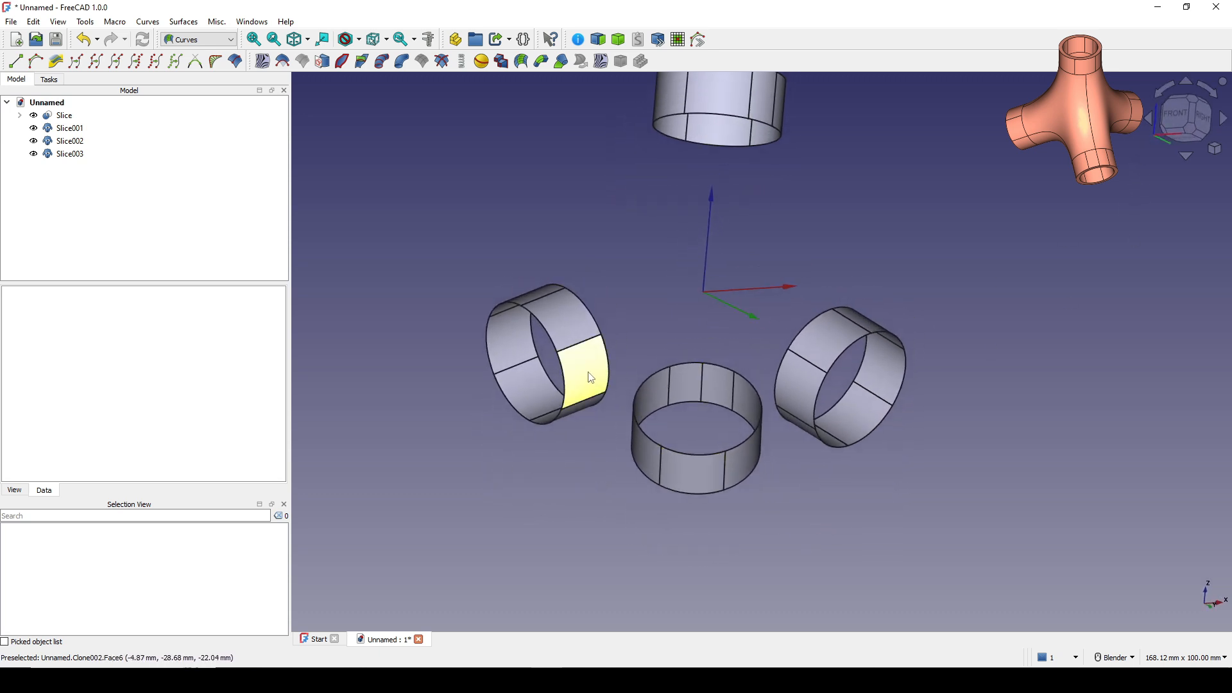
# Step: Create a Blend Surface between the neighbouring faces of Slice003 and Slice001, using each face's inner end edge
pyautogui.click(591, 378)
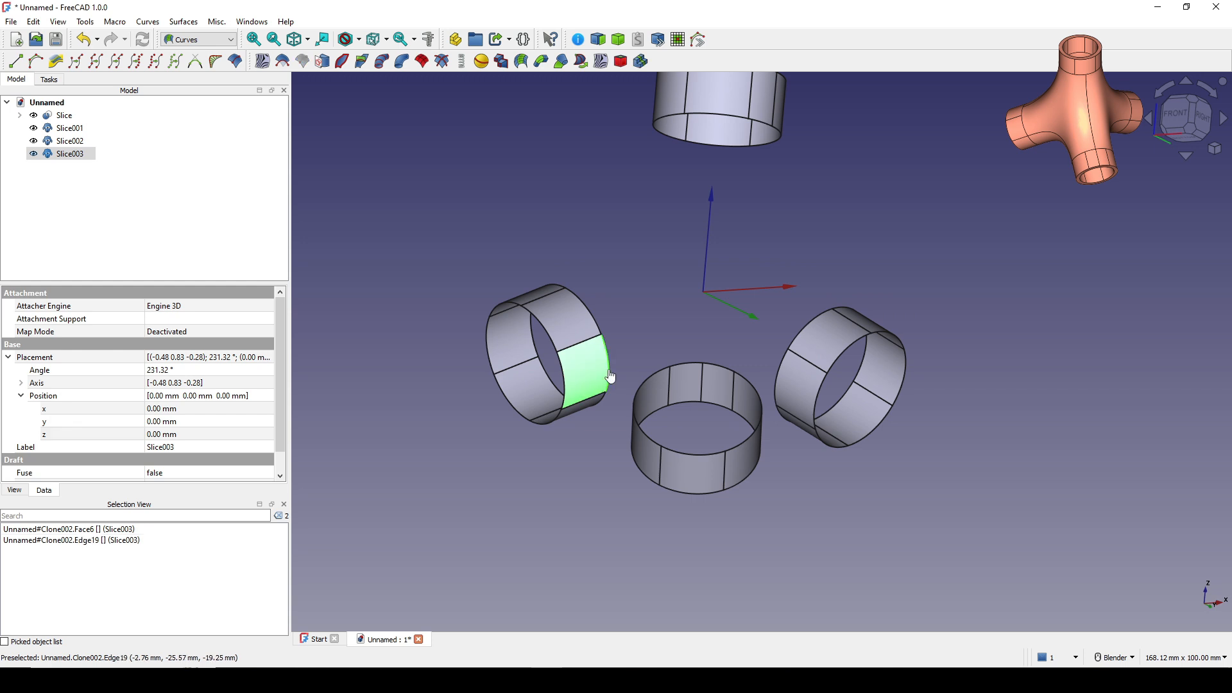
pyautogui.keyDown('ctrl'); pyautogui.click(782, 387); pyautogui.keyUp('ctrl')
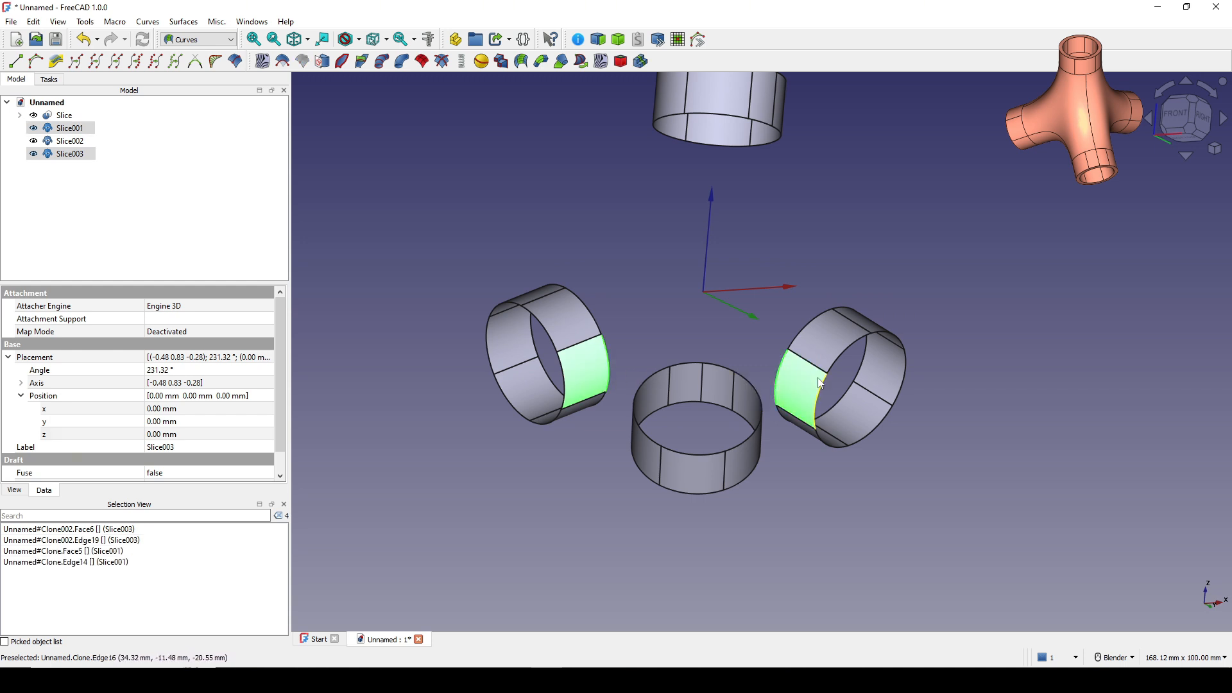
pyautogui.scroll(-2, 819, 383)
pyautogui.moveTo(802, 350); pyautogui.dragTo(793, 387, button='middle')
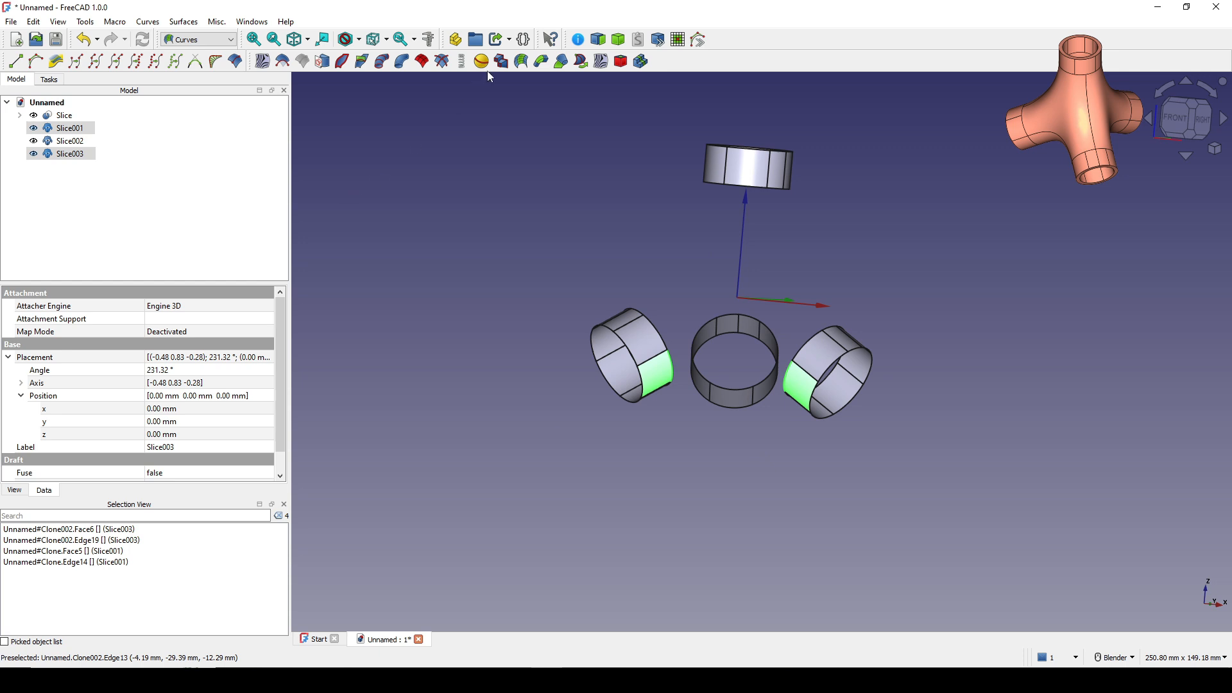
pyautogui.click(522, 61)
pyautogui.scroll(3, 824, 379)
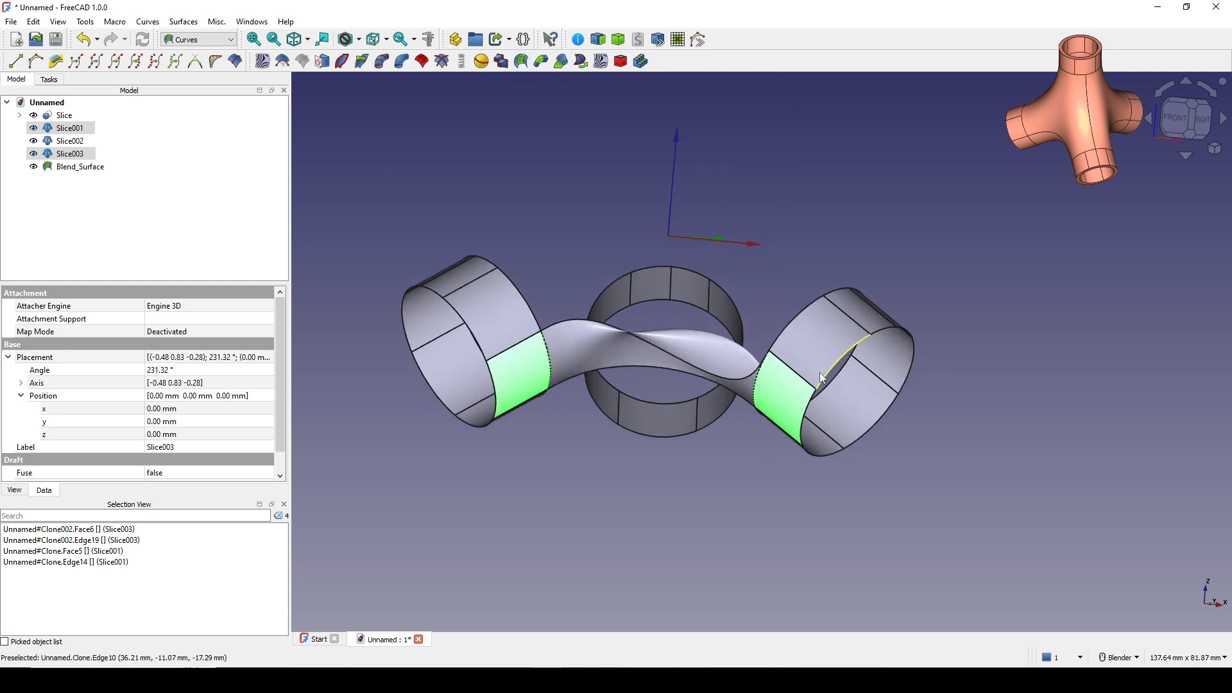
pyautogui.scroll(-2, 823, 379)
pyautogui.moveTo(823, 379); pyautogui.dragTo(722, 389, button='middle')
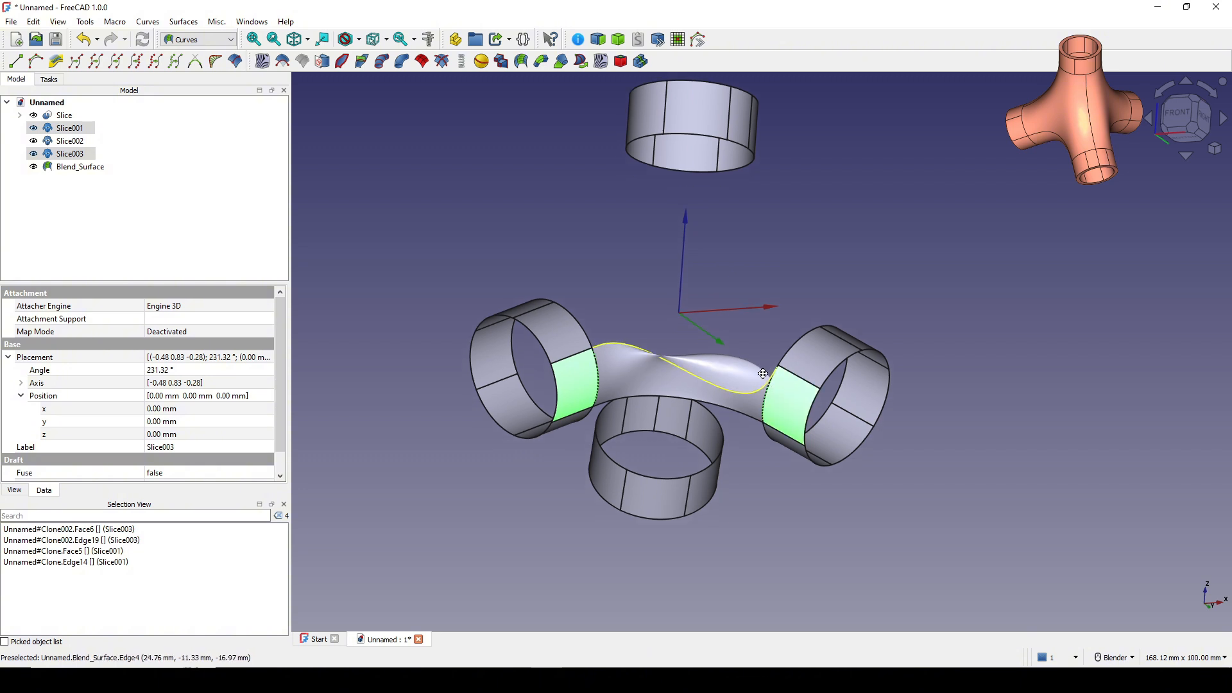
# Step: Set the blend surface's Continuity1 to -2
pyautogui.click(79, 166)
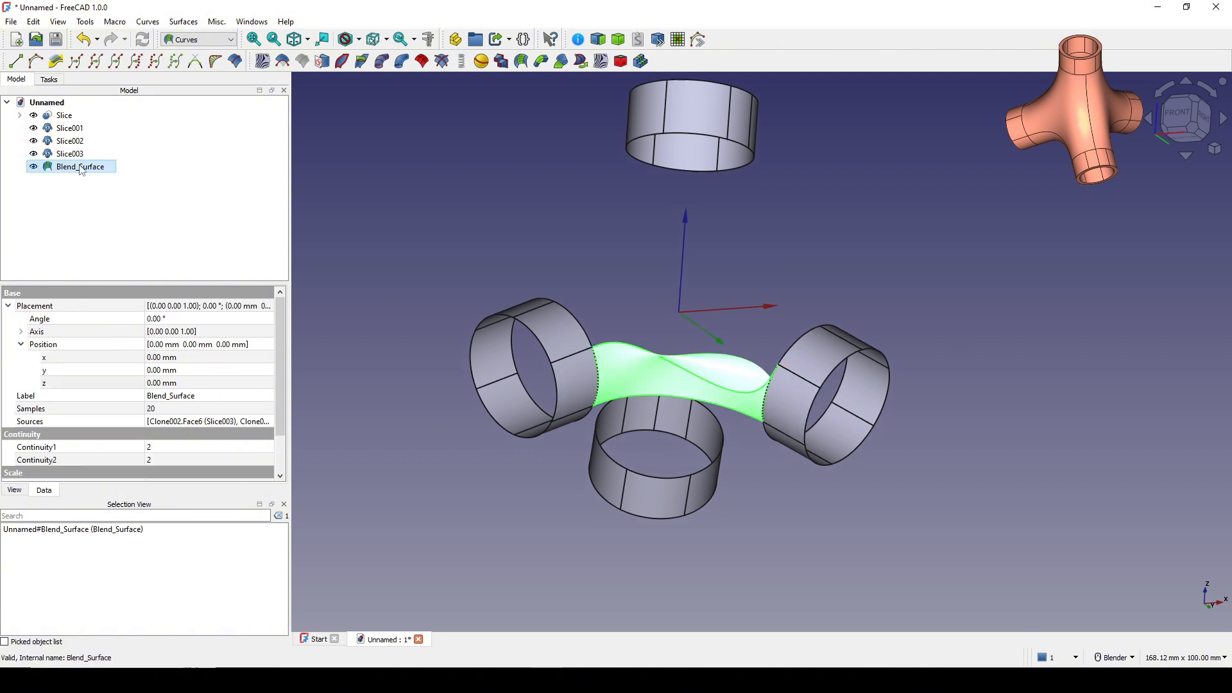
pyautogui.scroll(-1, 116, 417)
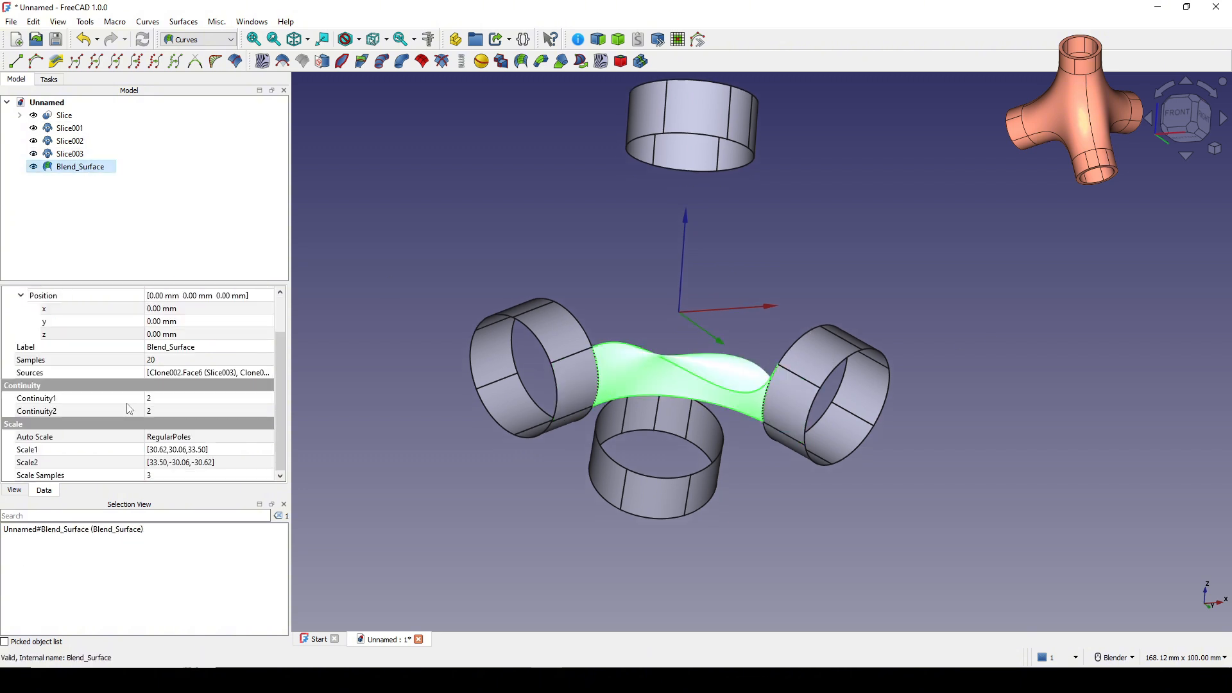
pyautogui.click(54, 401)
pyautogui.scroll(2, 851, 453)
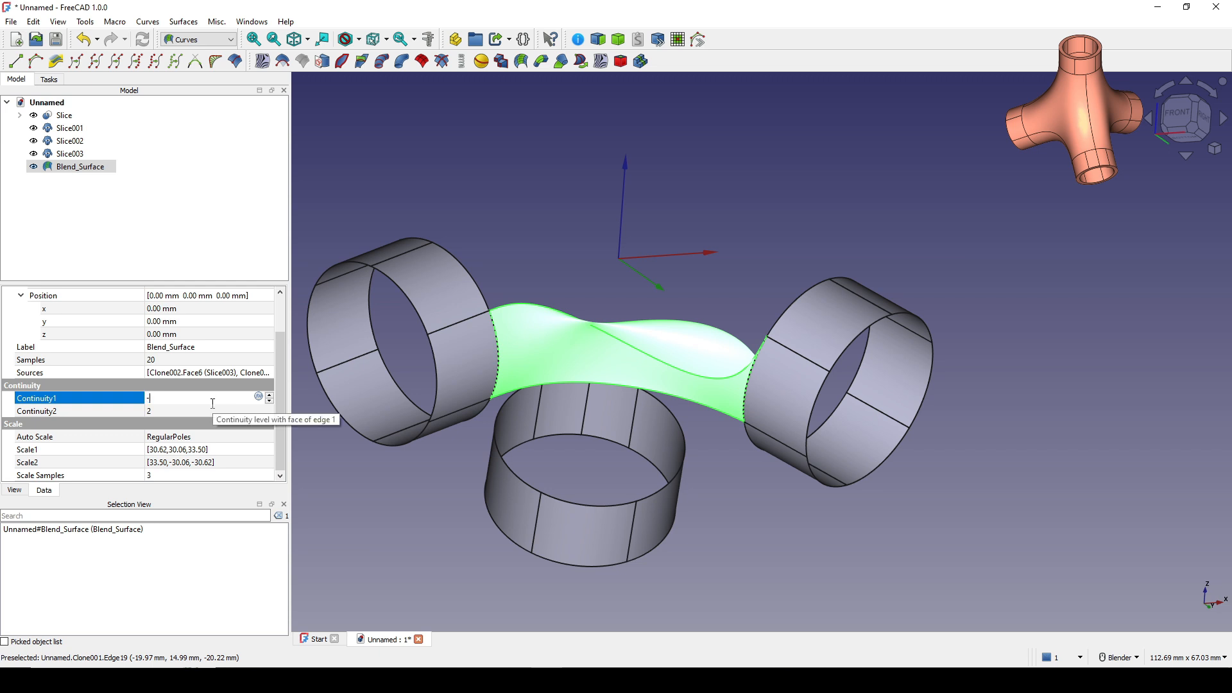
pyautogui.click(93, 403)
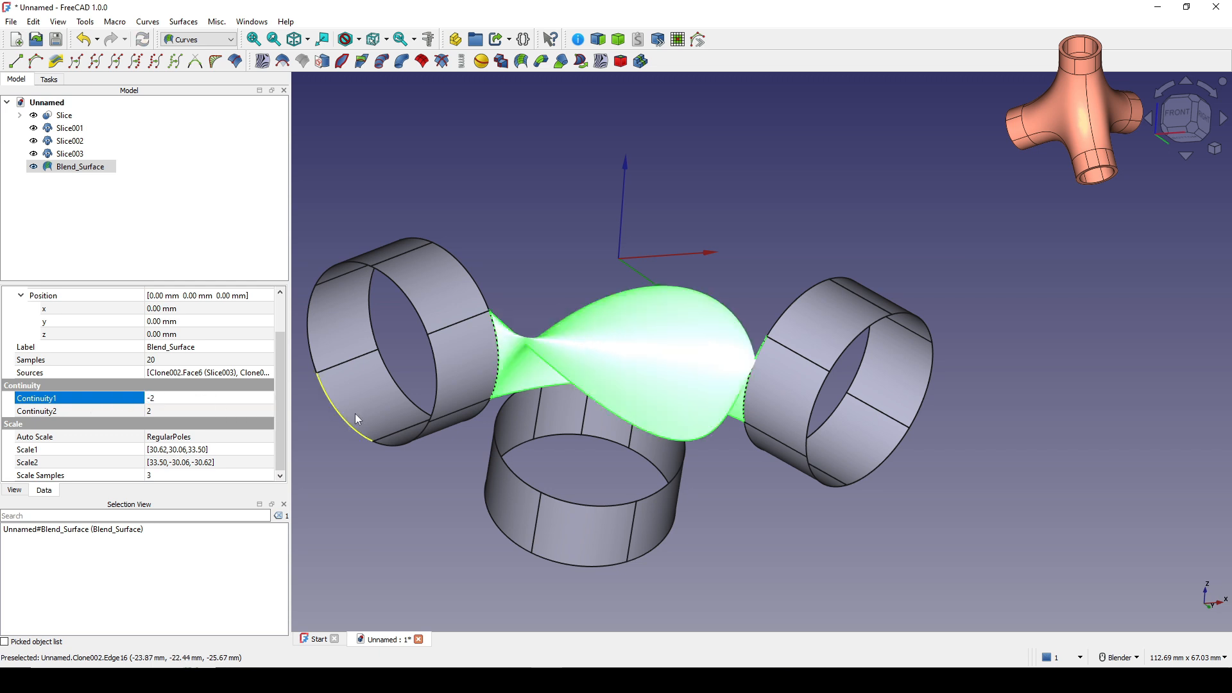
# Step: Set the blend surface's Continuity1 to 2 and its Continuity2 to -2
pyautogui.scroll(-1, 672, 401)
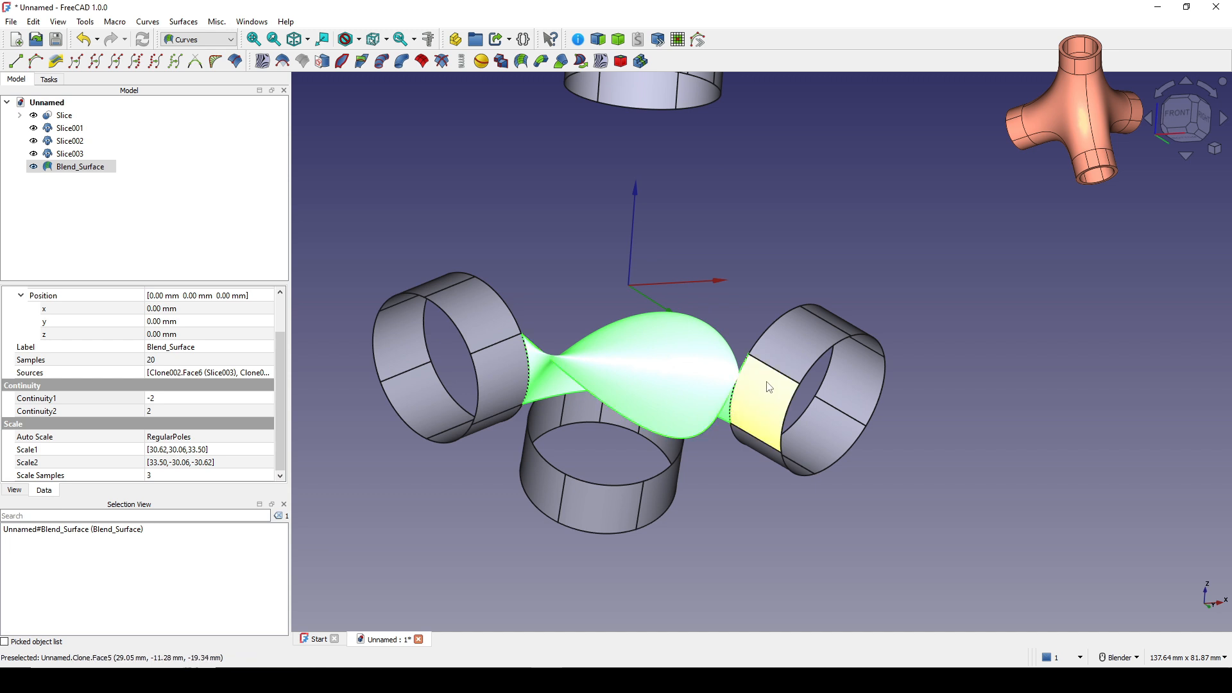
pyautogui.moveTo(684, 392); pyautogui.dragTo(684, 397, button='middle')
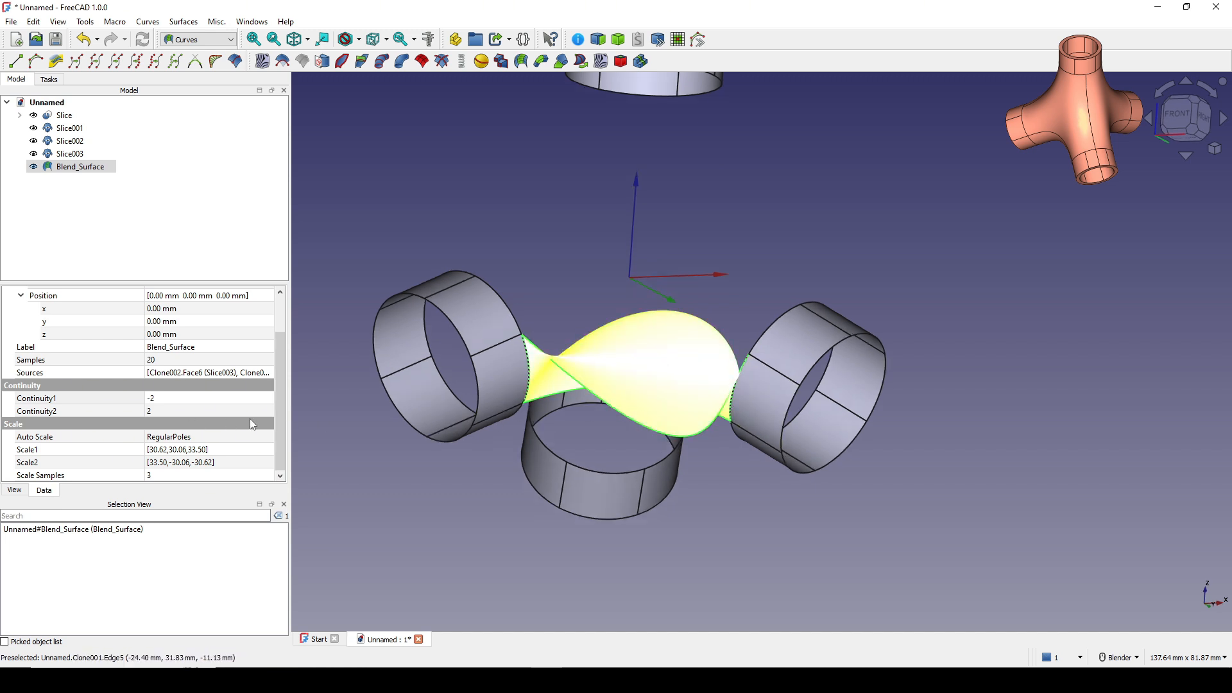
pyautogui.click(197, 399)
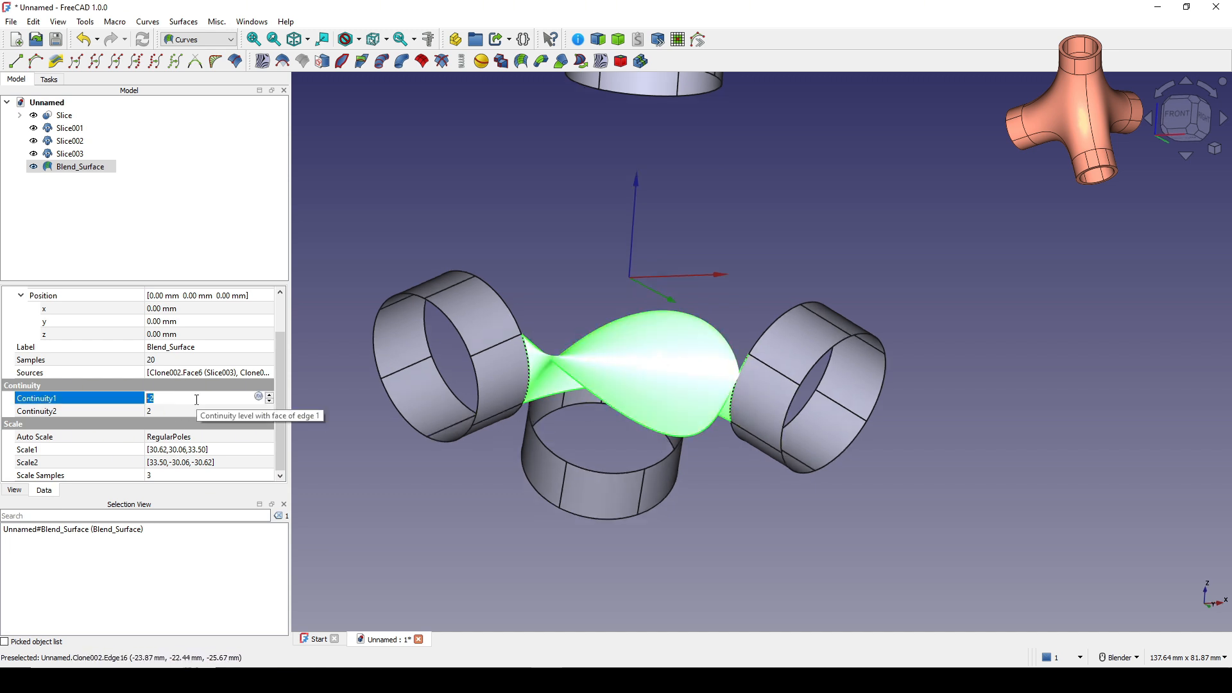
pyautogui.click(113, 414)
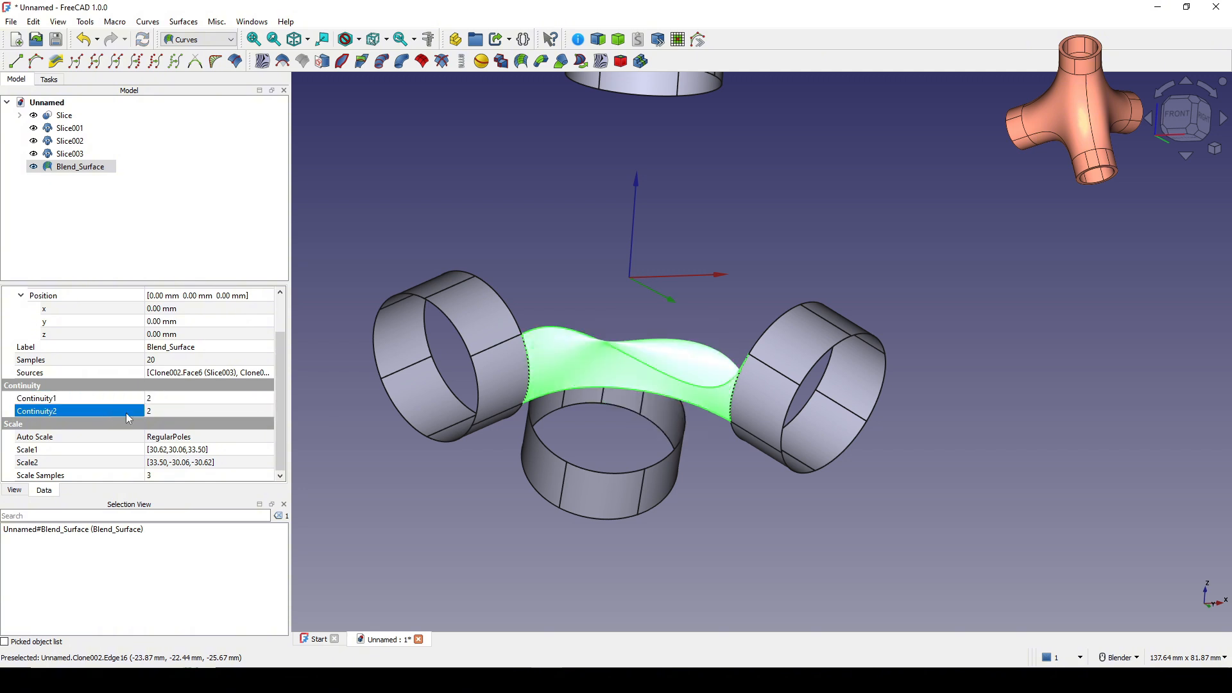
pyautogui.click(166, 413)
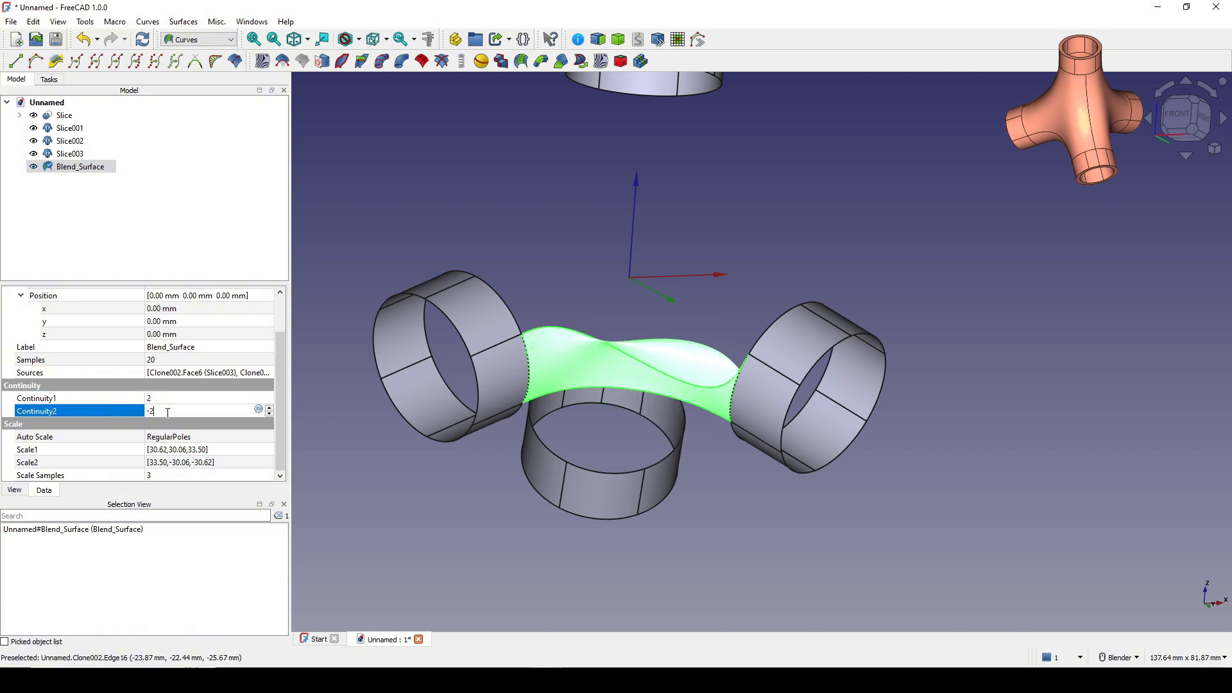
pyautogui.click(121, 414)
pyautogui.moveTo(727, 383); pyautogui.dragTo(745, 394, button='middle')
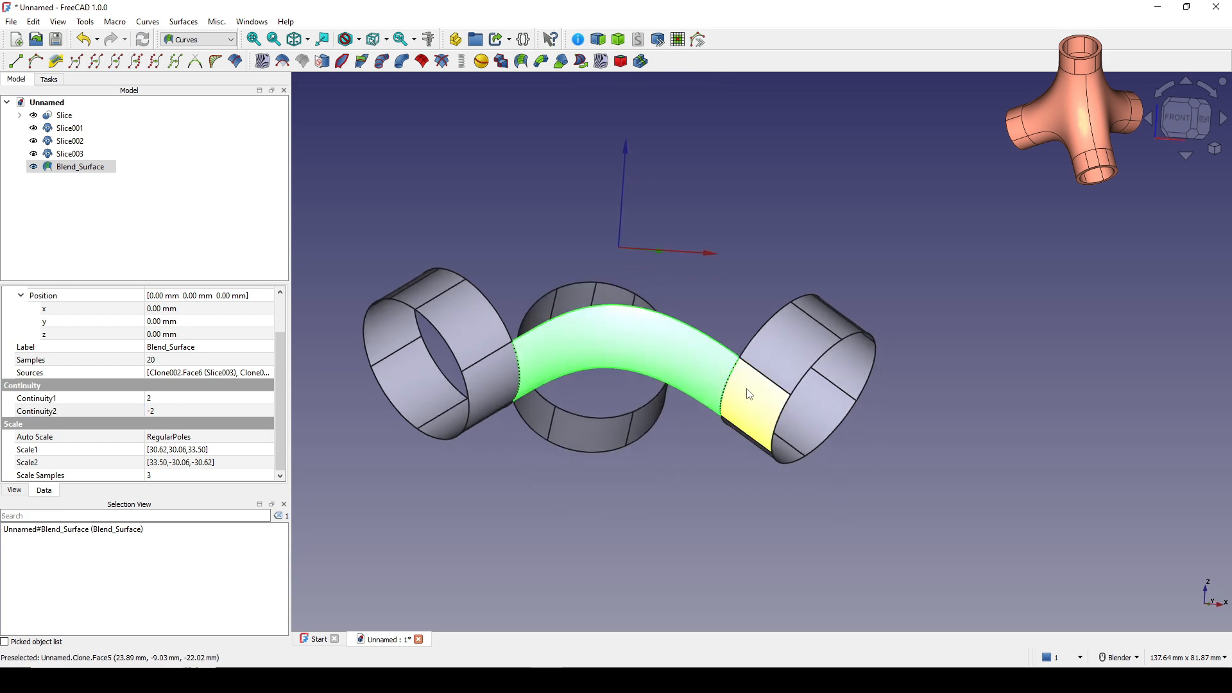
pyautogui.click(700, 438)
pyautogui.moveTo(699, 437)
pyautogui.mouseDown(button='middle')
pyautogui.moveTo(764, 415)
pyautogui.moveTo(706, 423)
pyautogui.mouseUp(button='middle')
pyautogui.scroll(2, 611, 510)
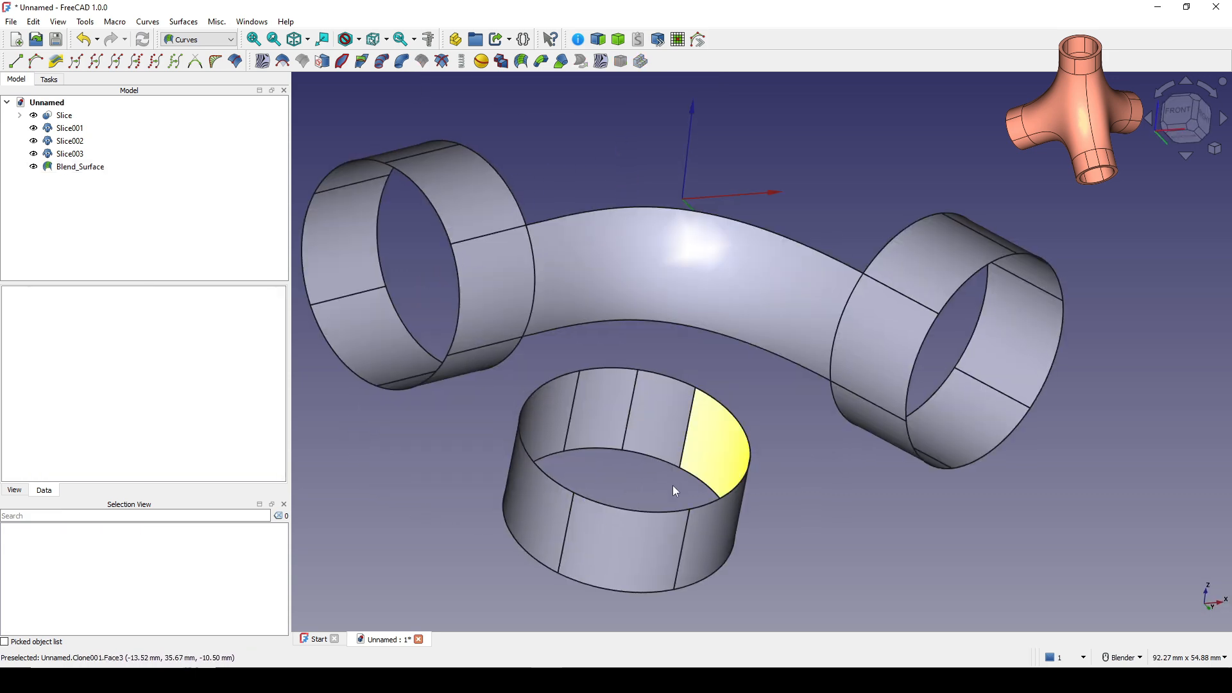
# Step: Examine the shape of the blend surface and its transitions into both rings from above and below
pyautogui.moveTo(667, 465); pyautogui.dragTo(727, 357, button='middle')
pyautogui.scroll(-4, 728, 357)
pyautogui.keyDown('shift'); pyautogui.moveTo(710, 173); pyautogui.dragTo(684, 326, button='middle'); pyautogui.keyUp('shift')
pyautogui.scroll(2, 684, 326)
pyautogui.keyDown('shift'); pyautogui.moveTo(701, 391); pyautogui.dragTo(712, 338, button='middle'); pyautogui.keyUp('shift')
pyautogui.moveTo(713, 338); pyautogui.dragTo(737, 336, button='middle')
pyautogui.scroll(3, 738, 336)
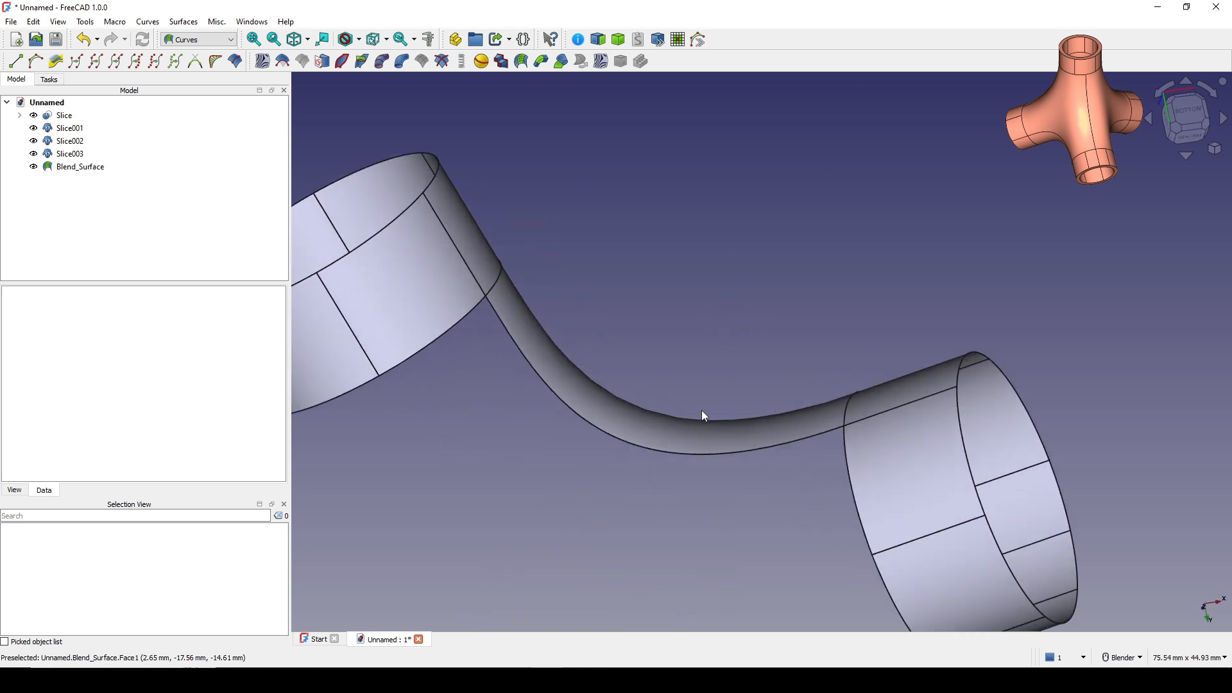
pyautogui.scroll(-3, 704, 416)
pyautogui.moveTo(690, 418); pyautogui.dragTo(693, 475, button='middle')
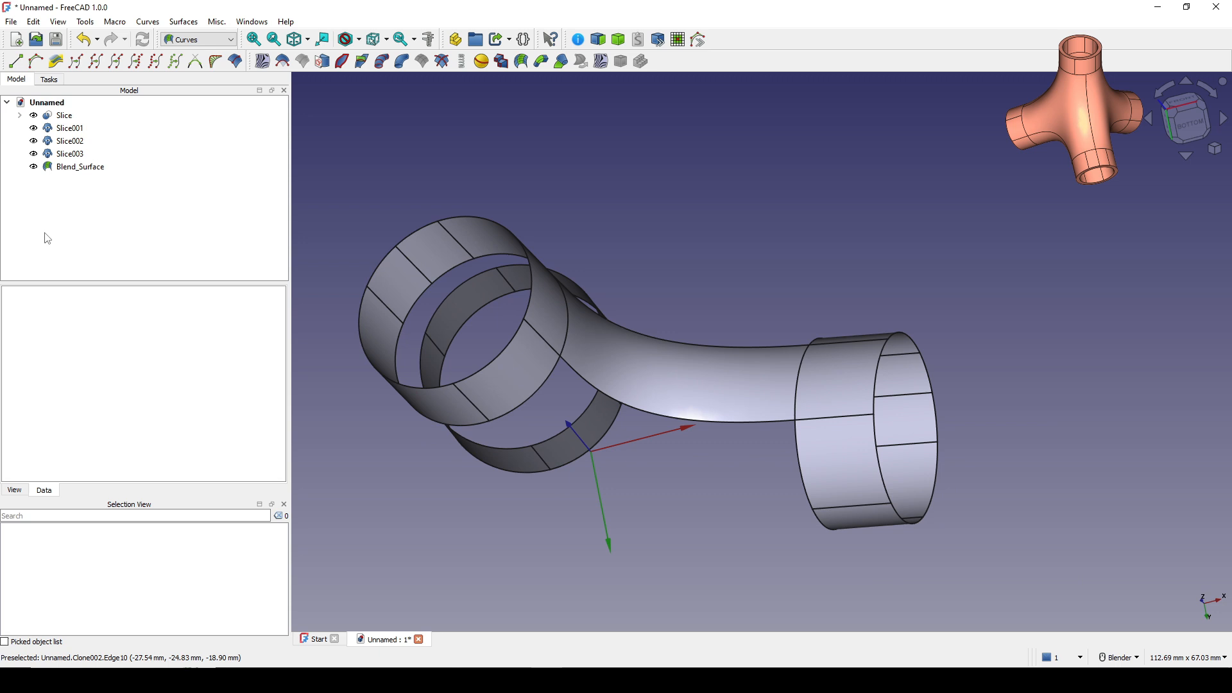
# Step: Set the blend surface's Samples to 5
pyautogui.click(80, 167)
pyautogui.moveTo(624, 272); pyautogui.dragTo(629, 219, button='middle')
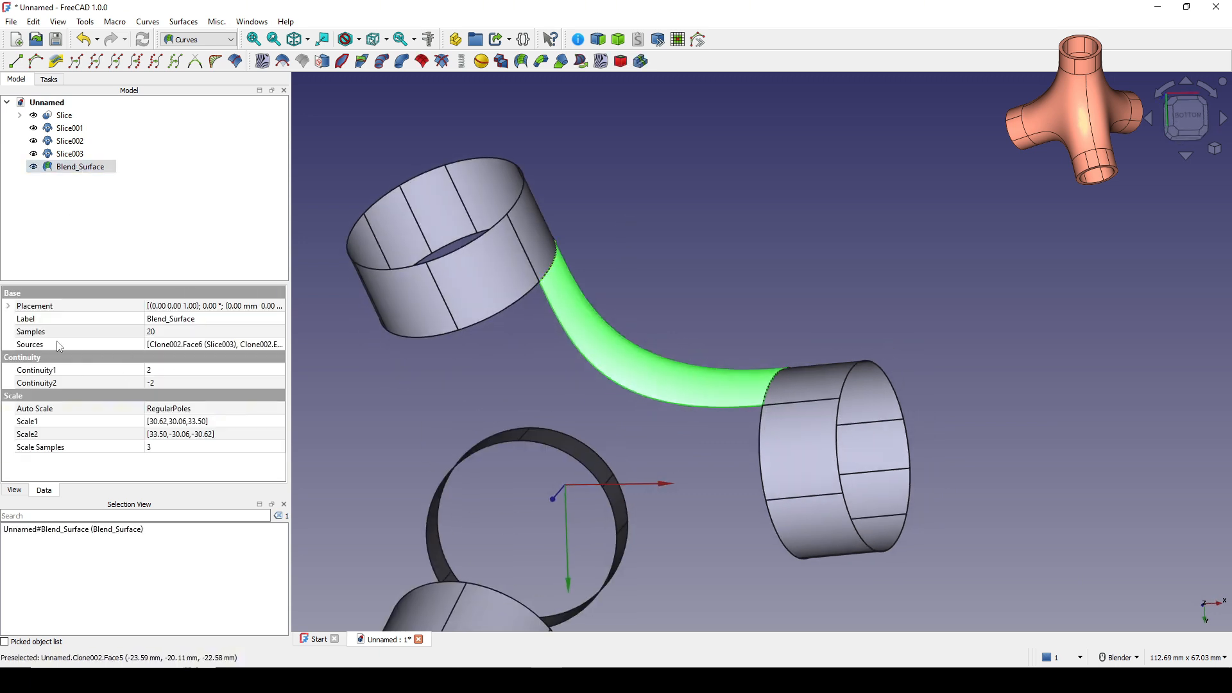
pyautogui.click(232, 332)
pyautogui.write('5')
pyautogui.click(492, 391)
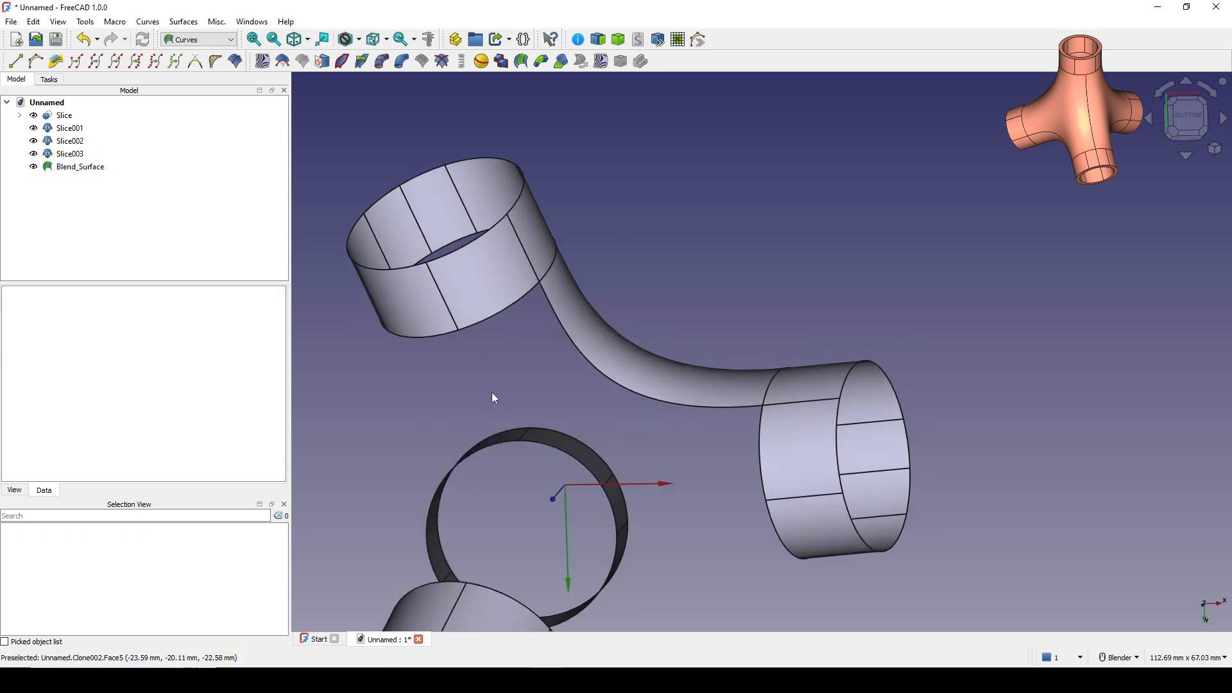
# Step: Inspect the resampled blend surface between the two lower rings up close and in relation to all four rings
pyautogui.moveTo(492, 391); pyautogui.dragTo(709, 330, button='middle')
pyautogui.moveTo(827, 448); pyautogui.dragTo(735, 470, button='middle')
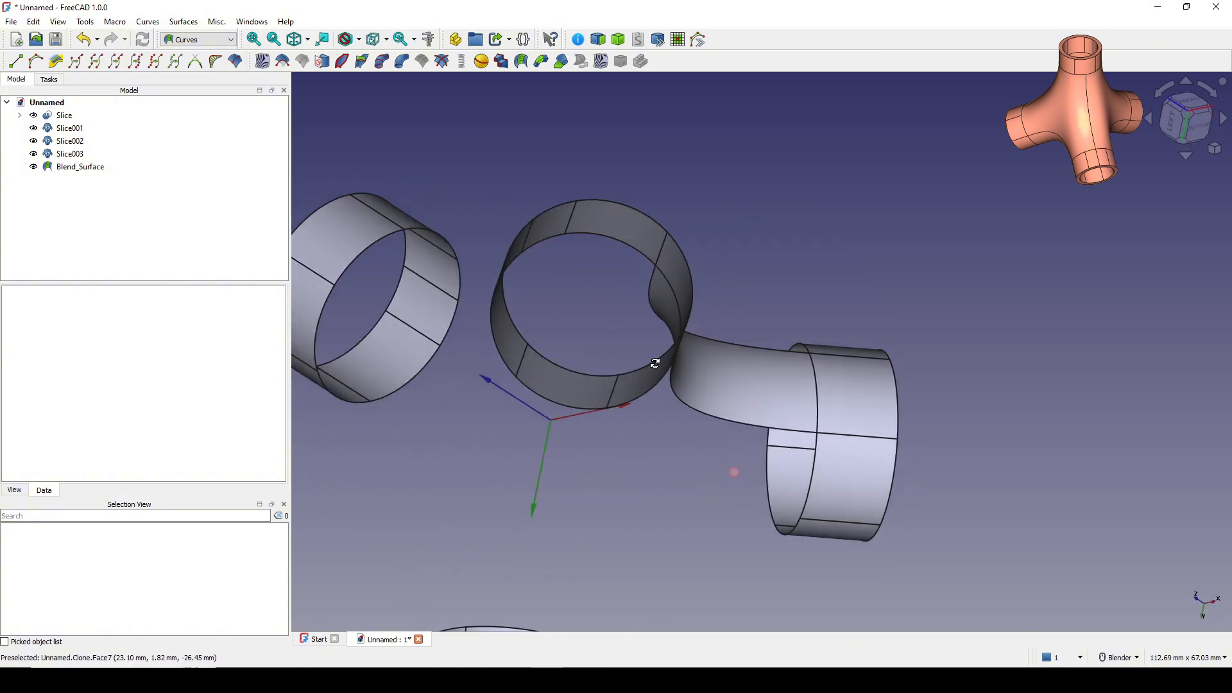
pyautogui.scroll(6, 734, 470)
pyautogui.scroll(-5, 746, 359)
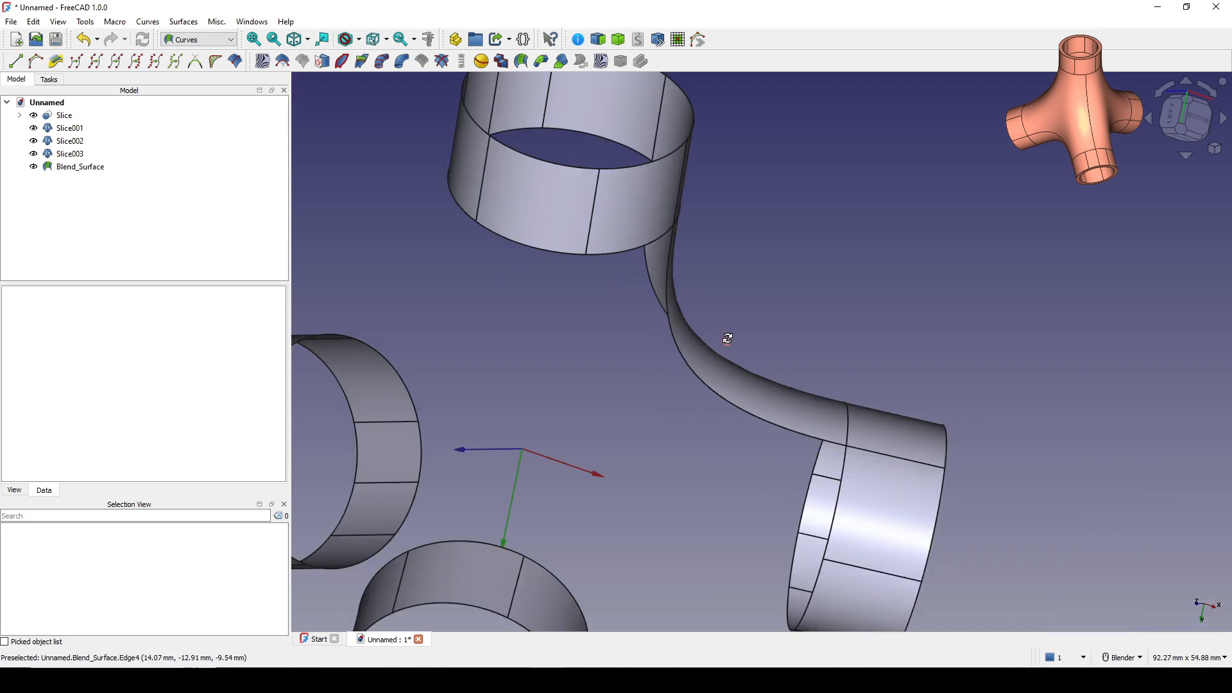
pyautogui.moveTo(745, 360); pyautogui.dragTo(556, 566, button='middle')
pyautogui.scroll(-4, 555, 566)
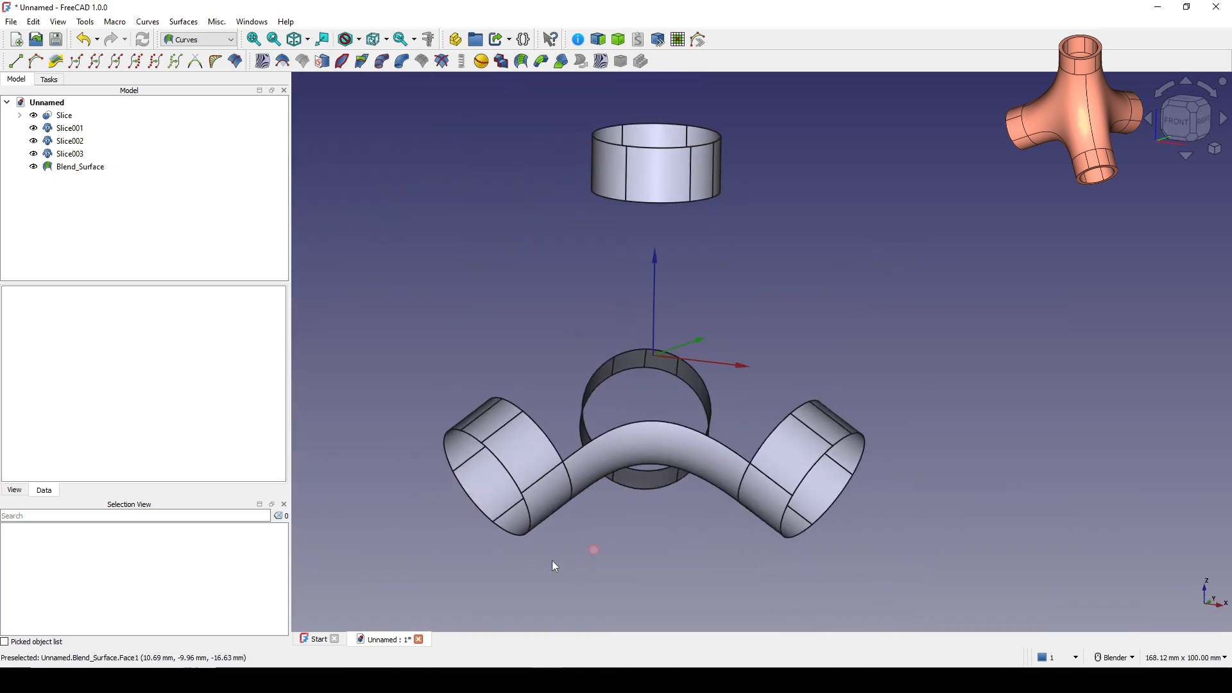
pyautogui.keyDown('shift'); pyautogui.moveTo(761, 533); pyautogui.dragTo(707, 519, button='middle'); pyautogui.keyUp('shift')
pyautogui.moveTo(634, 539); pyautogui.dragTo(697, 452, button='middle')
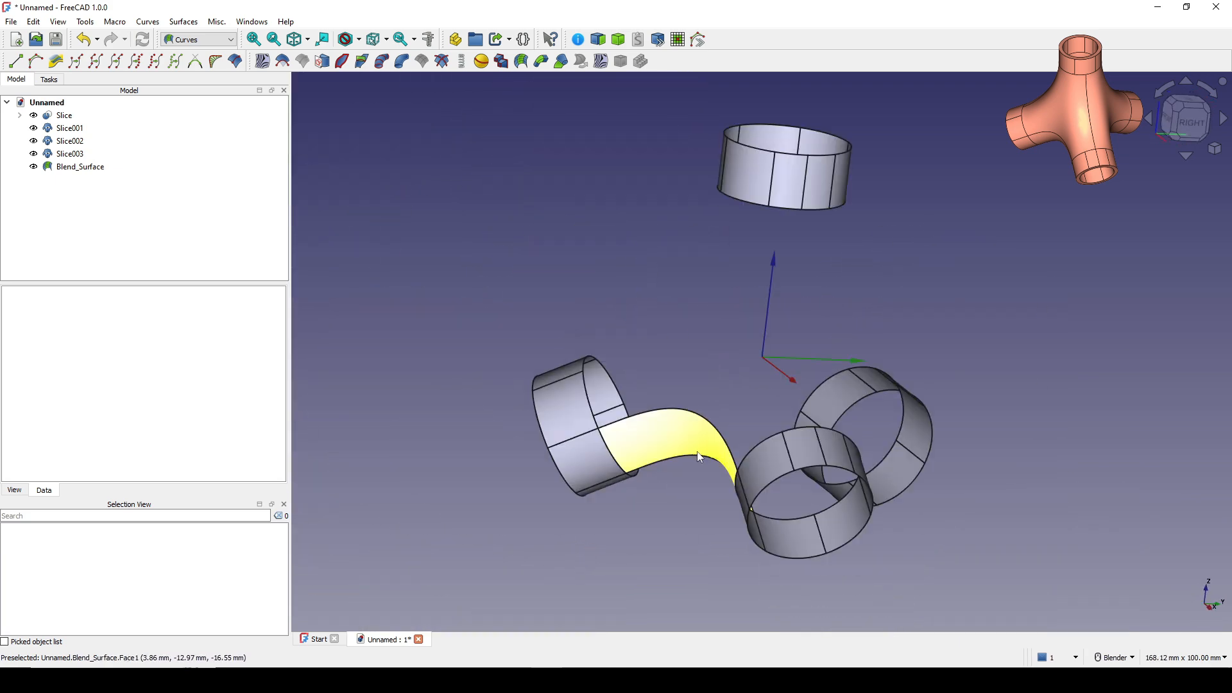
pyautogui.moveTo(931, 595); pyautogui.dragTo(417, 175, button='middle')
# Step: In the Surface workbench, create a Blend Curve between Edge4 of Slice001 and Edge4 of the upper ring Slice
pyautogui.click(199, 39)
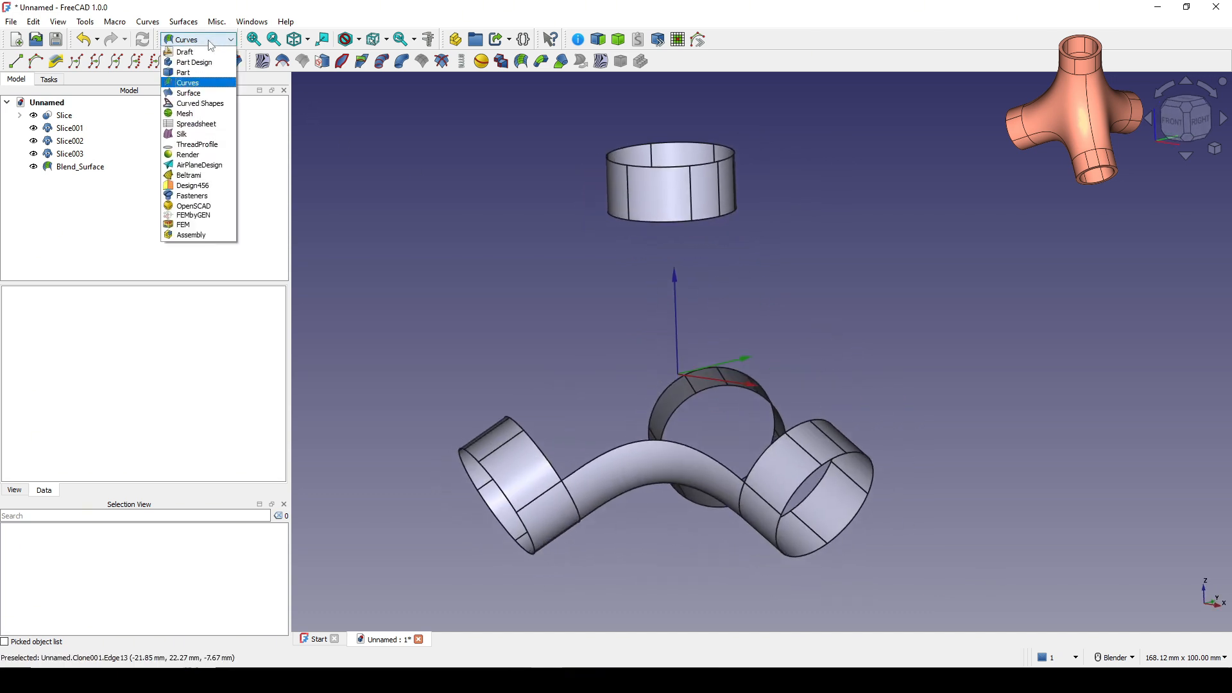
pyautogui.click(193, 87)
pyautogui.moveTo(775, 342); pyautogui.dragTo(789, 366, button='middle')
pyautogui.keyDown('shift'); pyautogui.moveTo(877, 318); pyautogui.dragTo(857, 314, button='middle'); pyautogui.keyUp('shift')
pyautogui.moveTo(740, 399); pyautogui.dragTo(745, 385, button='middle')
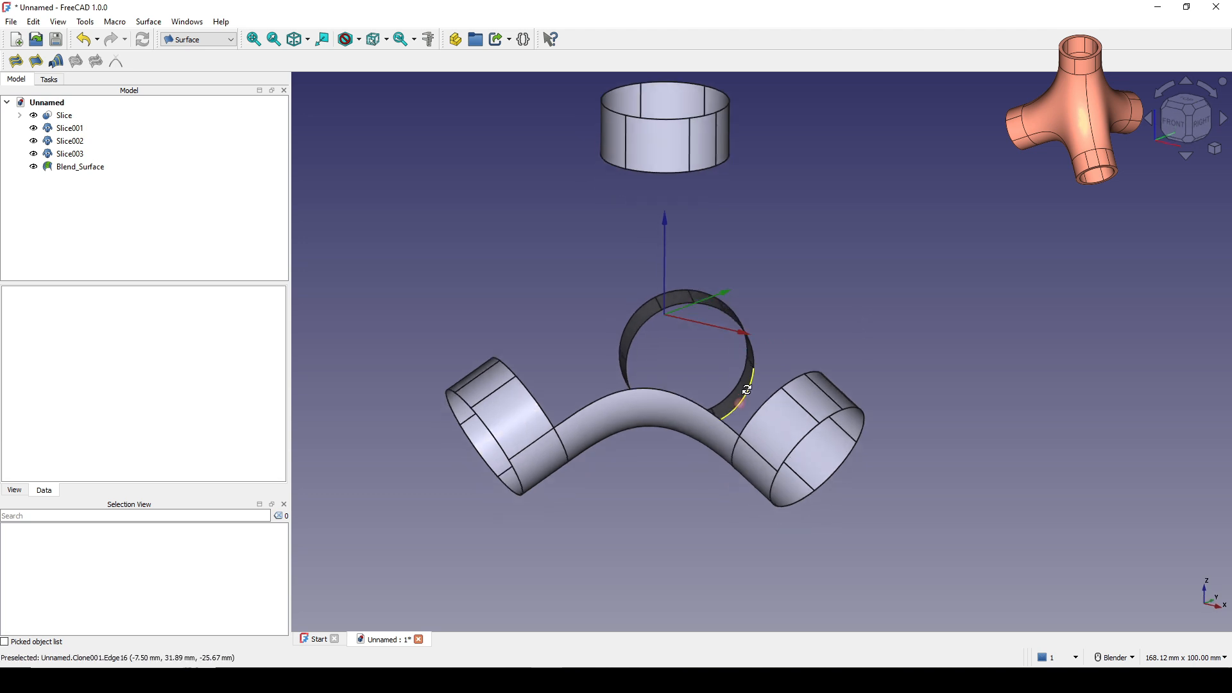
pyautogui.click(818, 389)
pyautogui.moveTo(716, 326)
pyautogui.keyDown('shift'); pyautogui.mouseDown(button='middle')
pyautogui.moveTo(710, 353)
pyautogui.moveTo(702, 334)
pyautogui.mouseUp(button='middle'); pyautogui.keyUp('shift')
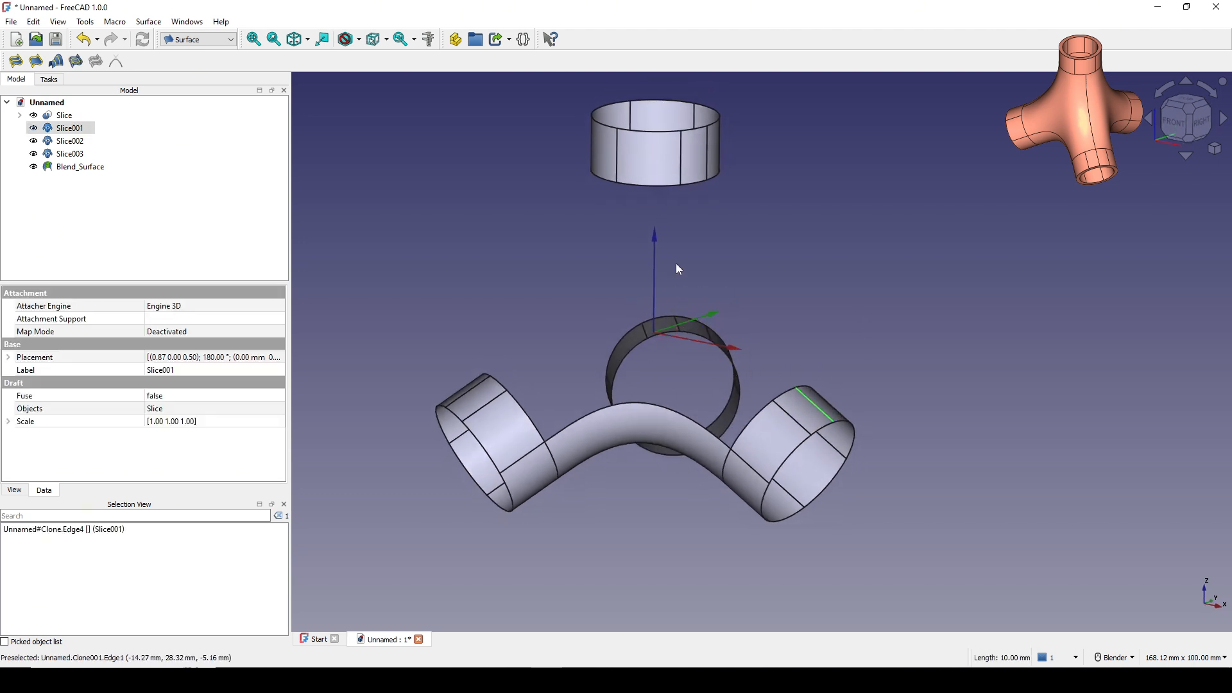
pyautogui.keyDown('ctrl'); pyautogui.click(708, 164); pyautogui.keyUp('ctrl')
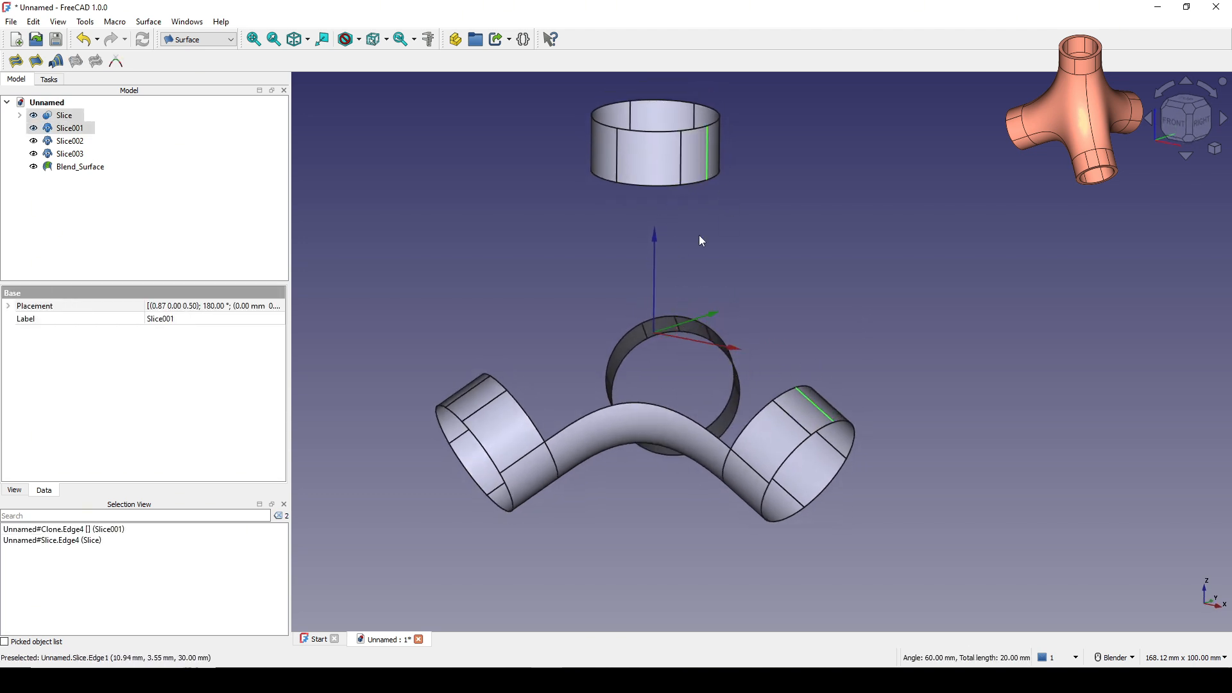
pyautogui.click(116, 61)
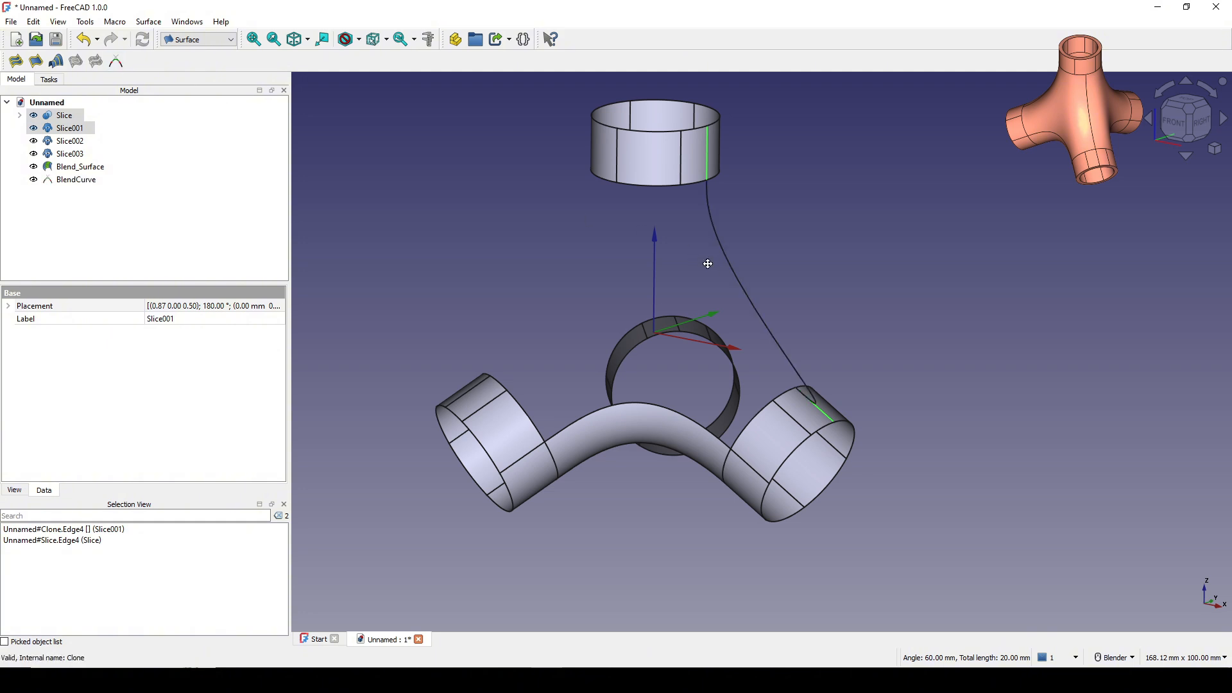
pyautogui.keyDown('shift'); pyautogui.moveTo(708, 264); pyautogui.dragTo(679, 286, button='middle'); pyautogui.keyUp('shift')
pyautogui.moveTo(679, 286); pyautogui.dragTo(698, 274, button='middle')
# Step: Set the blend curve's Start Size to -1
pyautogui.click(190, 271)
pyautogui.click(75, 181)
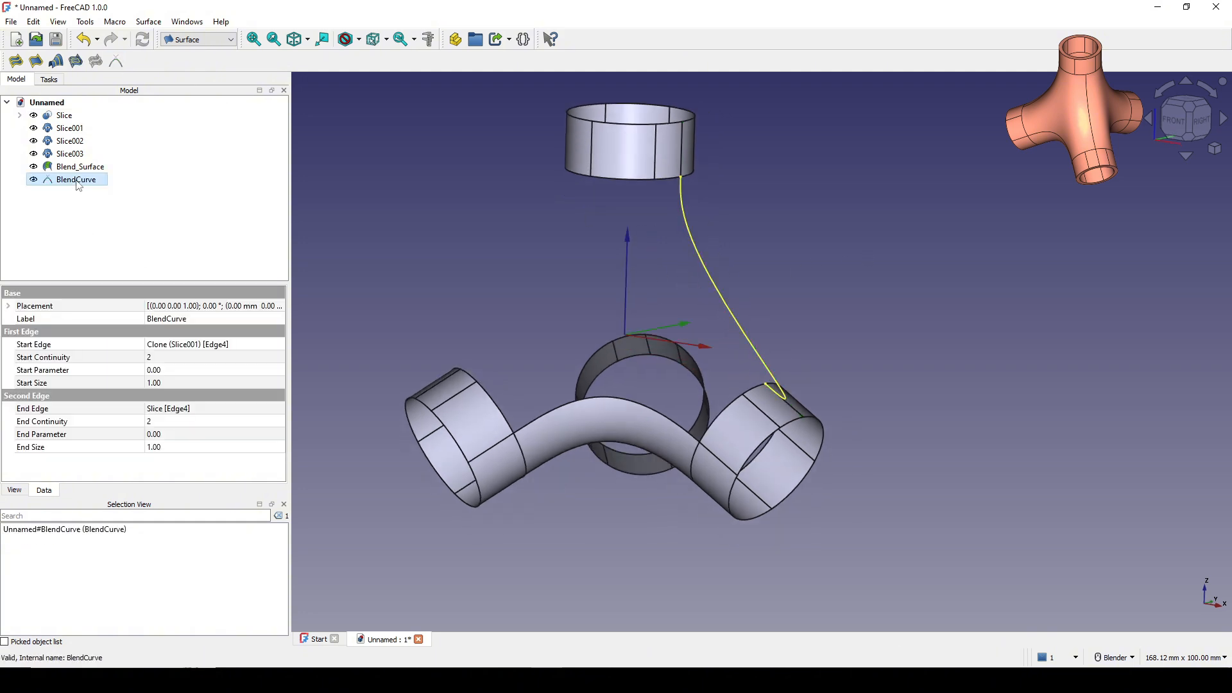
pyautogui.click(51, 383)
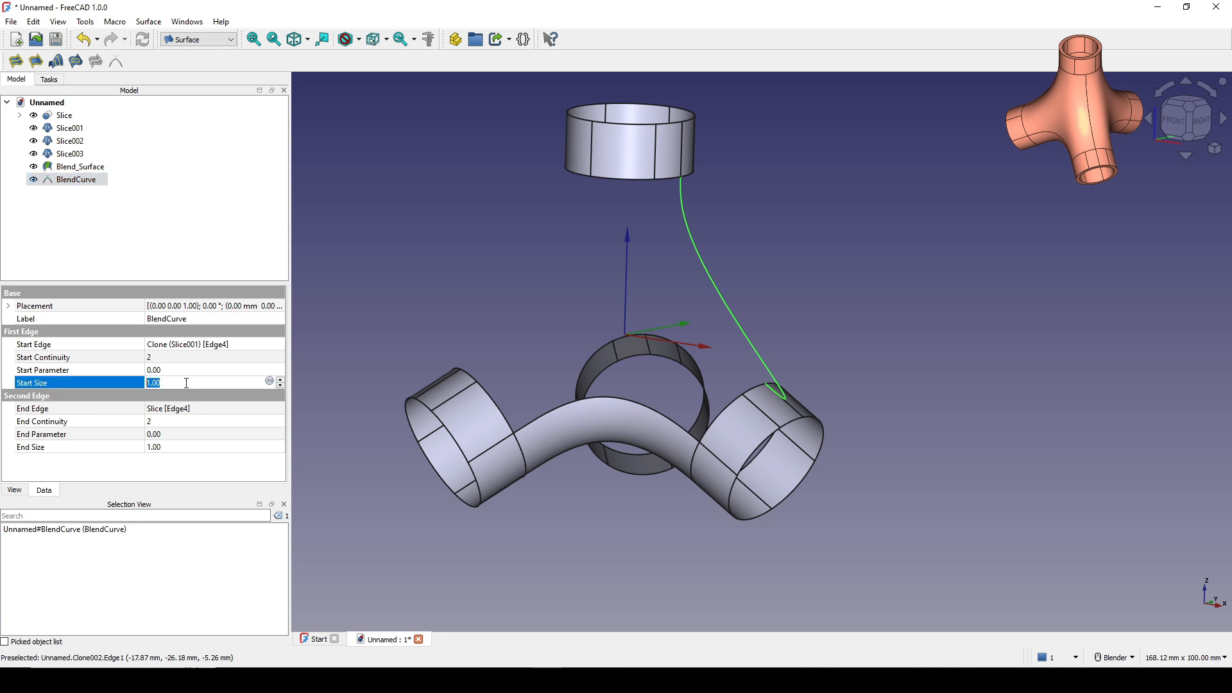
pyautogui.write('-1')
pyautogui.click(706, 364)
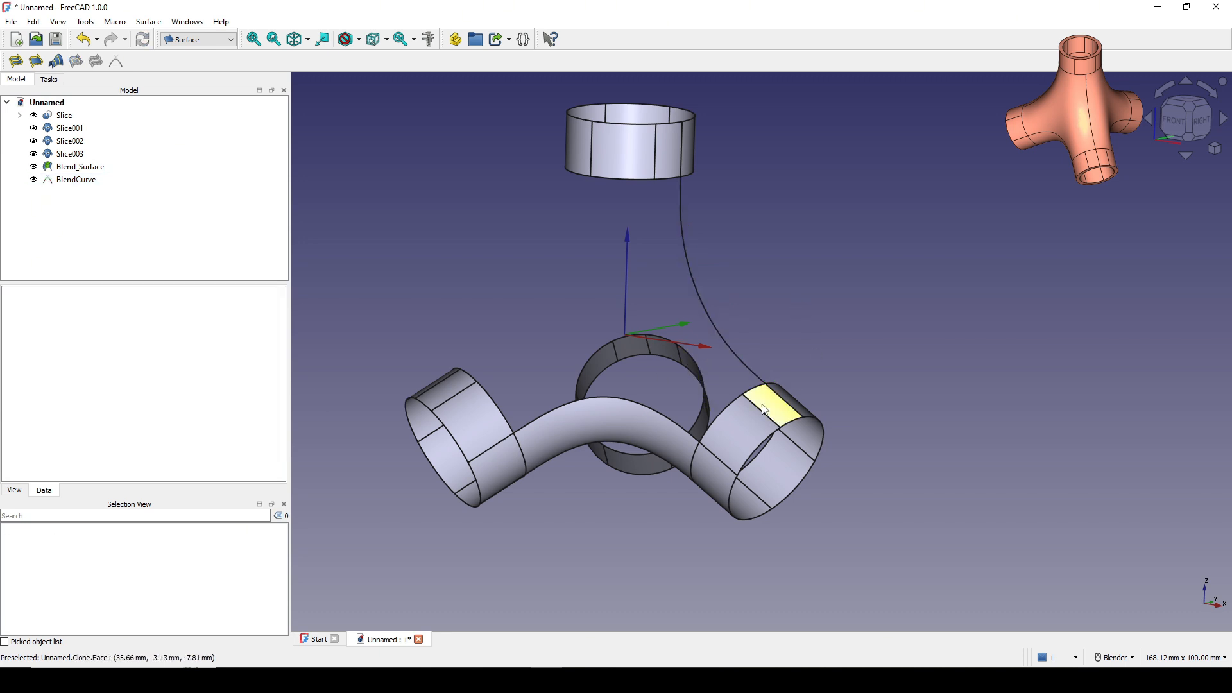
pyautogui.moveTo(767, 403); pyautogui.dragTo(848, 309, button='middle')
# Step: Switch to the Part workbench and set the blend curve's Start Continuity and End Continuity to 1
pyautogui.click(200, 42)
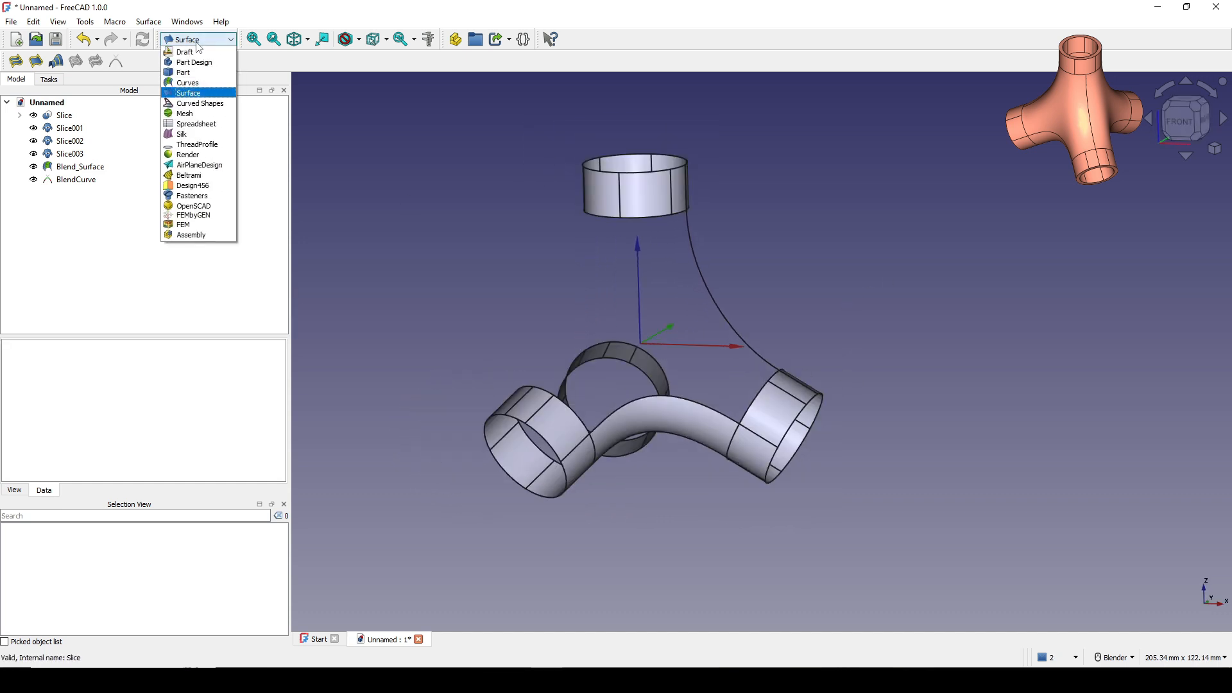
pyautogui.click(194, 74)
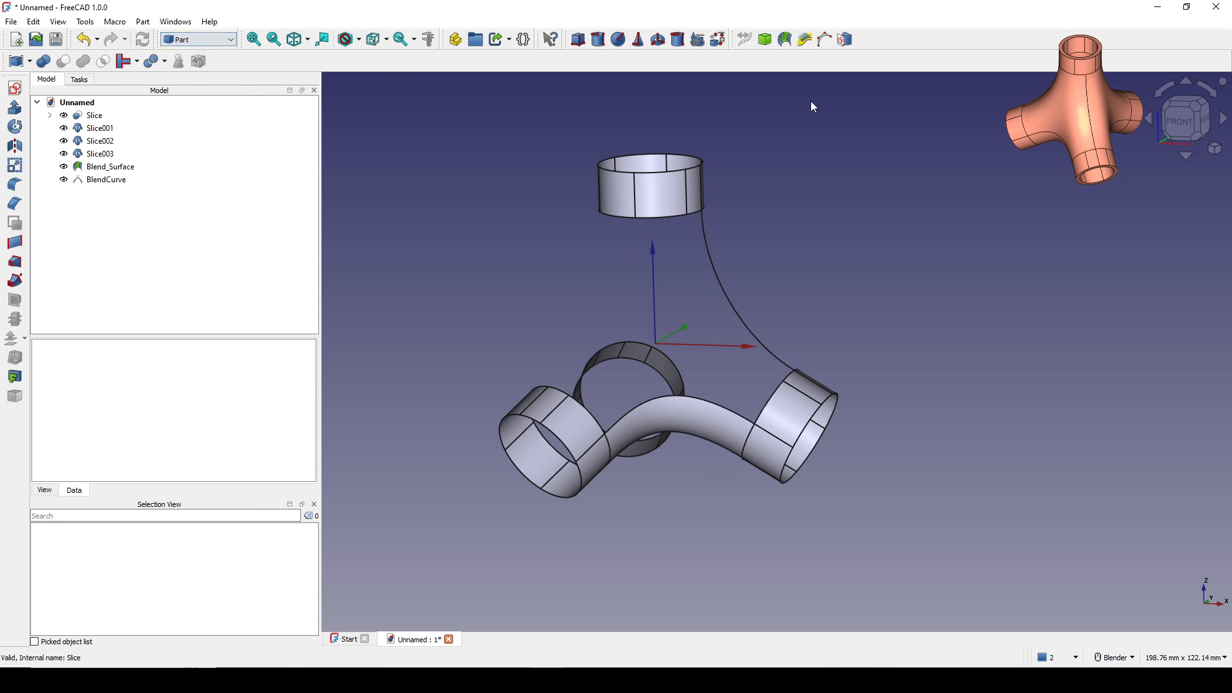
pyautogui.click(105, 179)
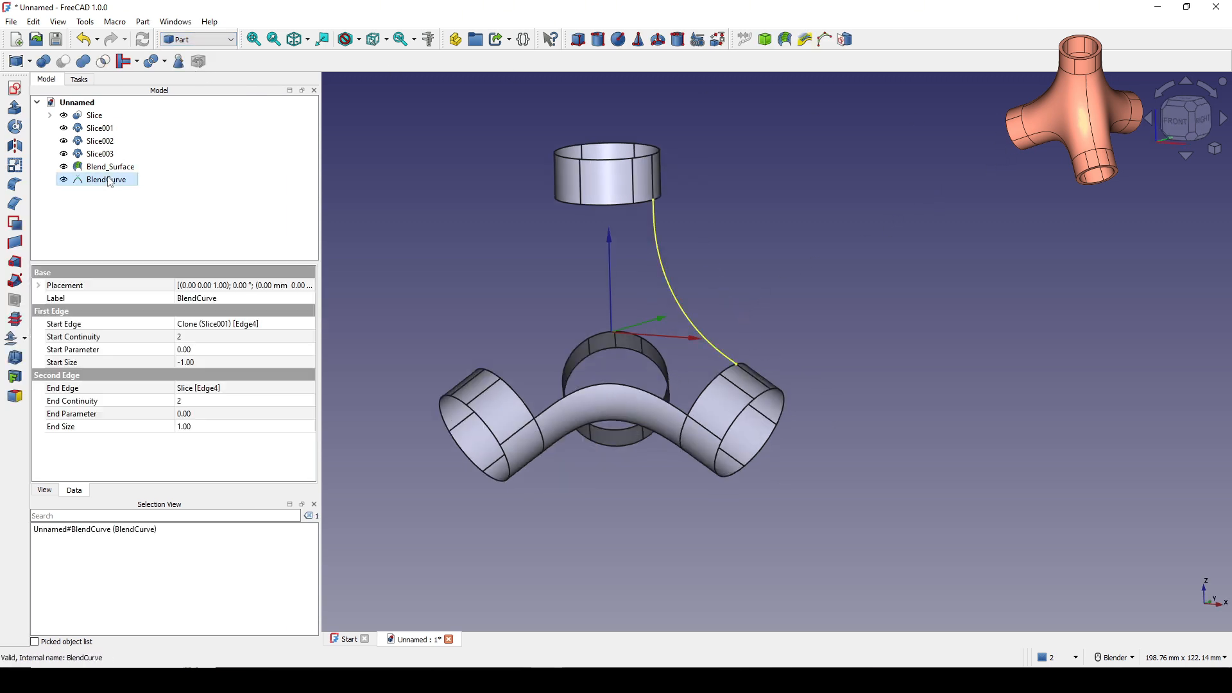
pyautogui.click(190, 339)
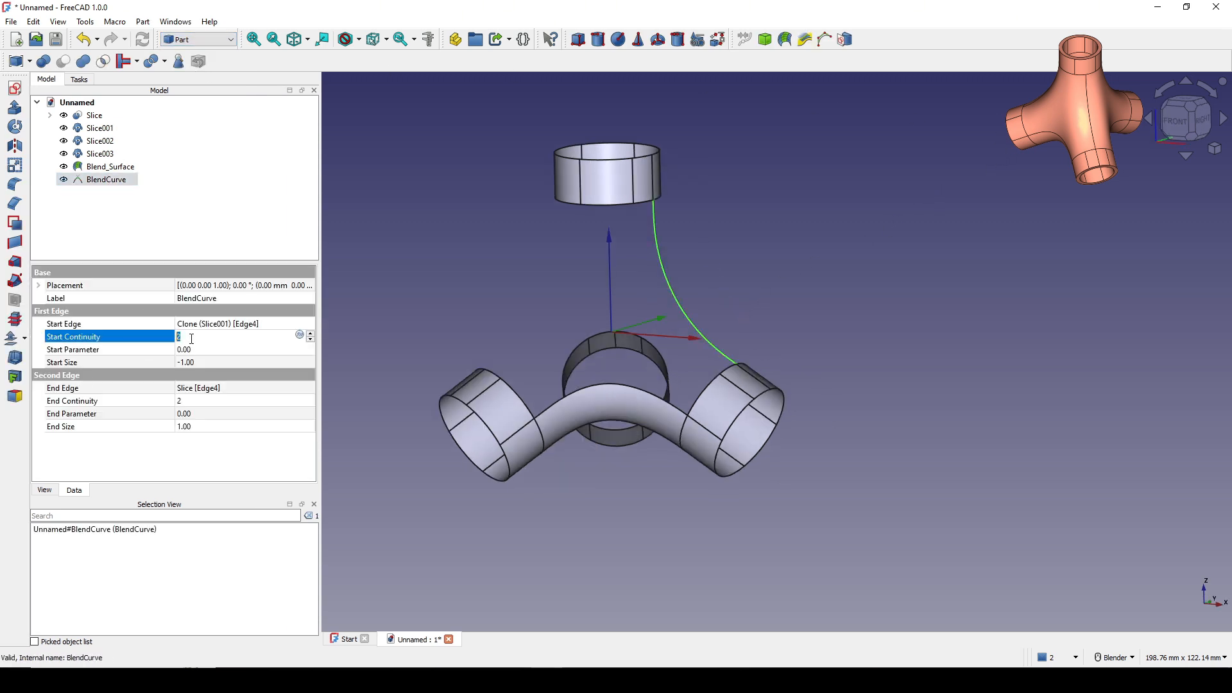
pyautogui.write('1')
pyautogui.press('Return')
pyautogui.click(190, 402)
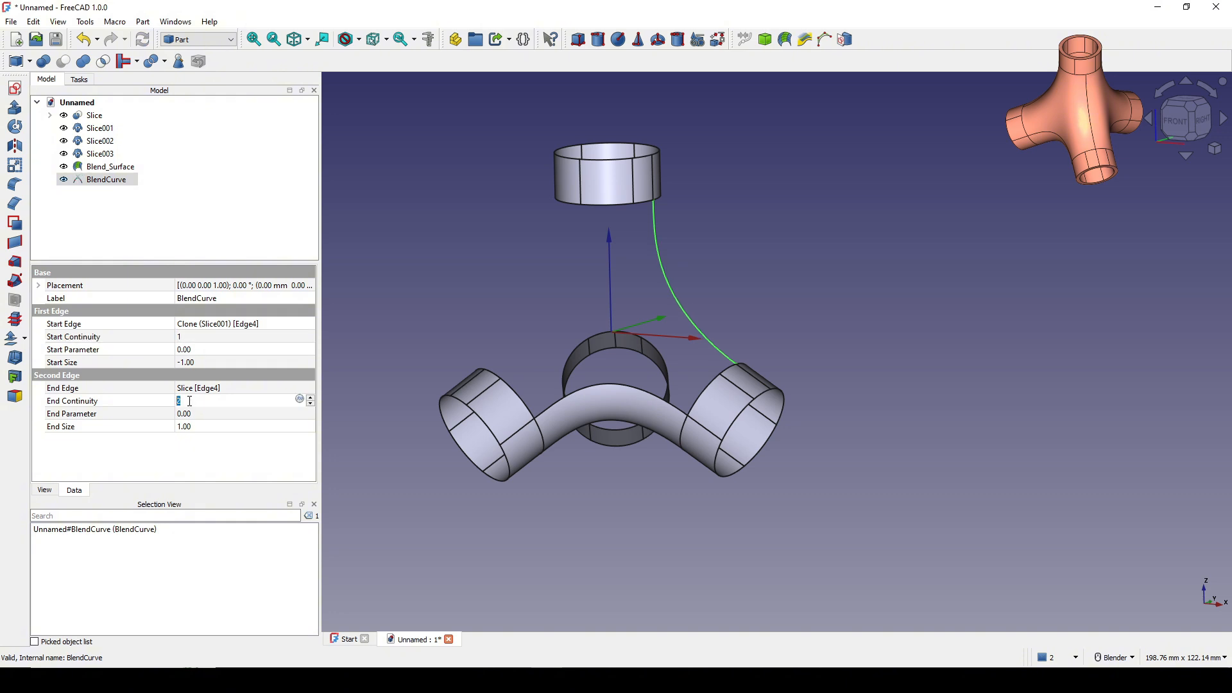
pyautogui.write('1')
pyautogui.click(714, 311)
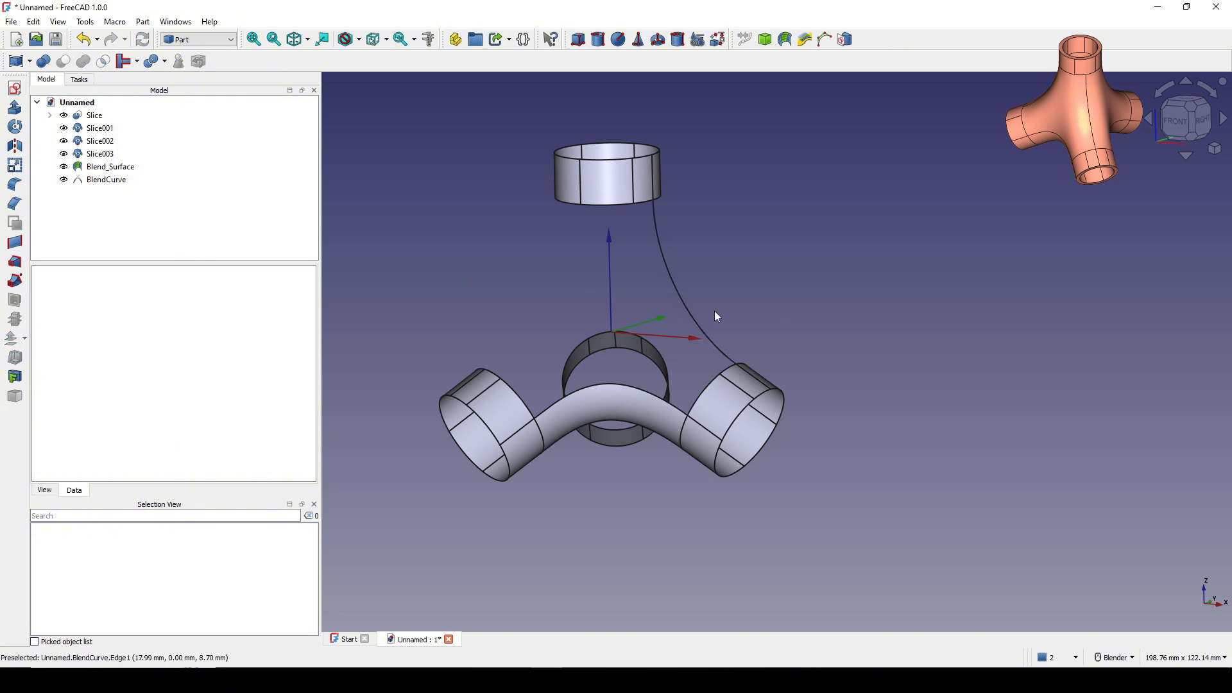
pyautogui.moveTo(714, 310); pyautogui.dragTo(681, 383, button='middle')
pyautogui.scroll(2, 735, 304)
# Step: Mark up a screen capture of the rings with freehand connecting curves and G1 and G2 continuity labels, and discard the capture
pyautogui.click(686, 310)
pyautogui.press('Print')
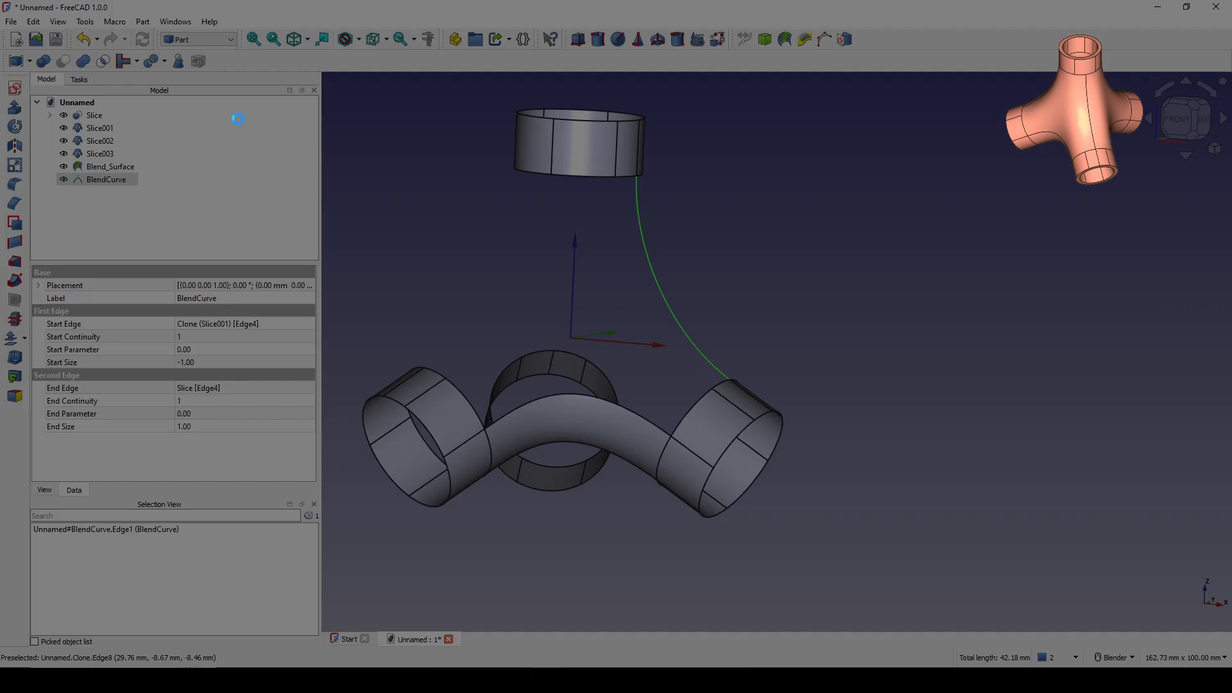
pyautogui.moveTo(301, 85); pyautogui.dragTo(881, 552)
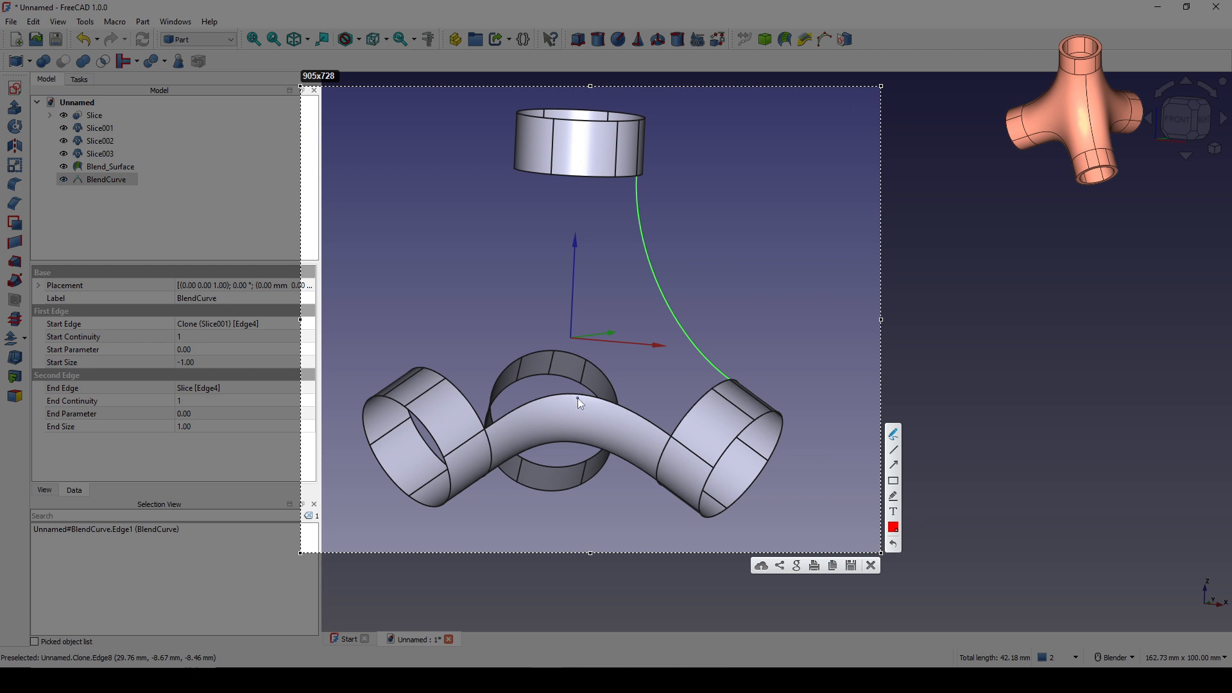
pyautogui.moveTo(578, 395); pyautogui.dragTo(580, 346)
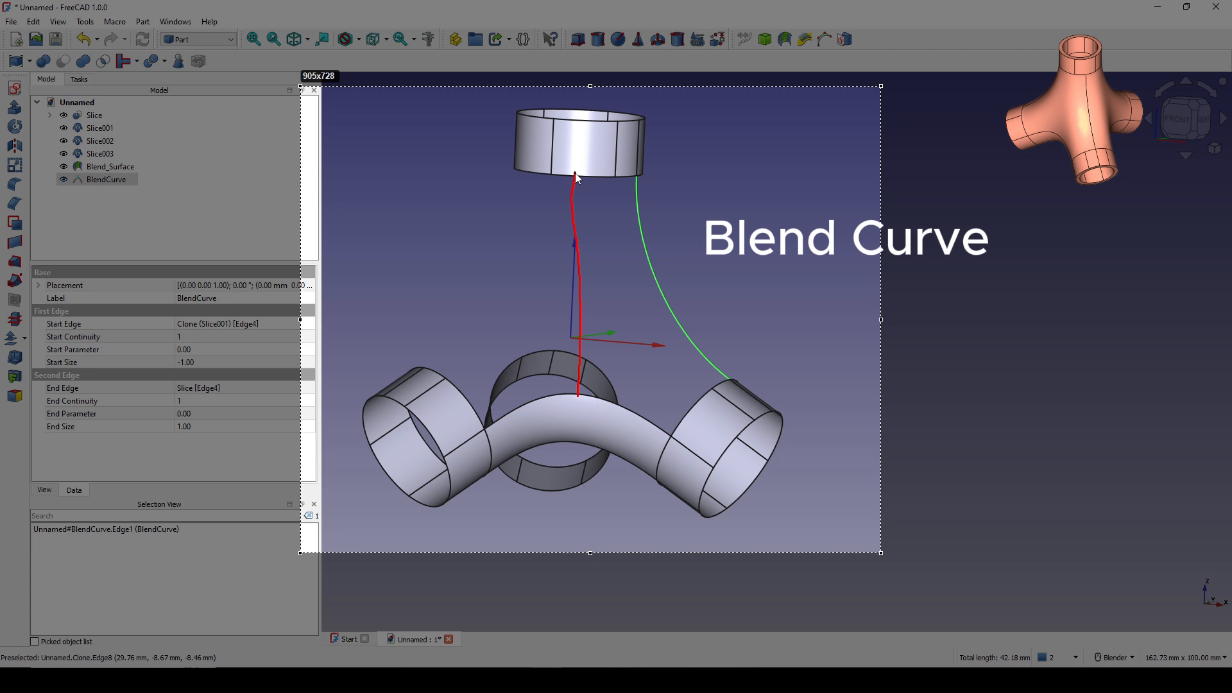
pyautogui.moveTo(577, 178); pyautogui.dragTo(576, 179)
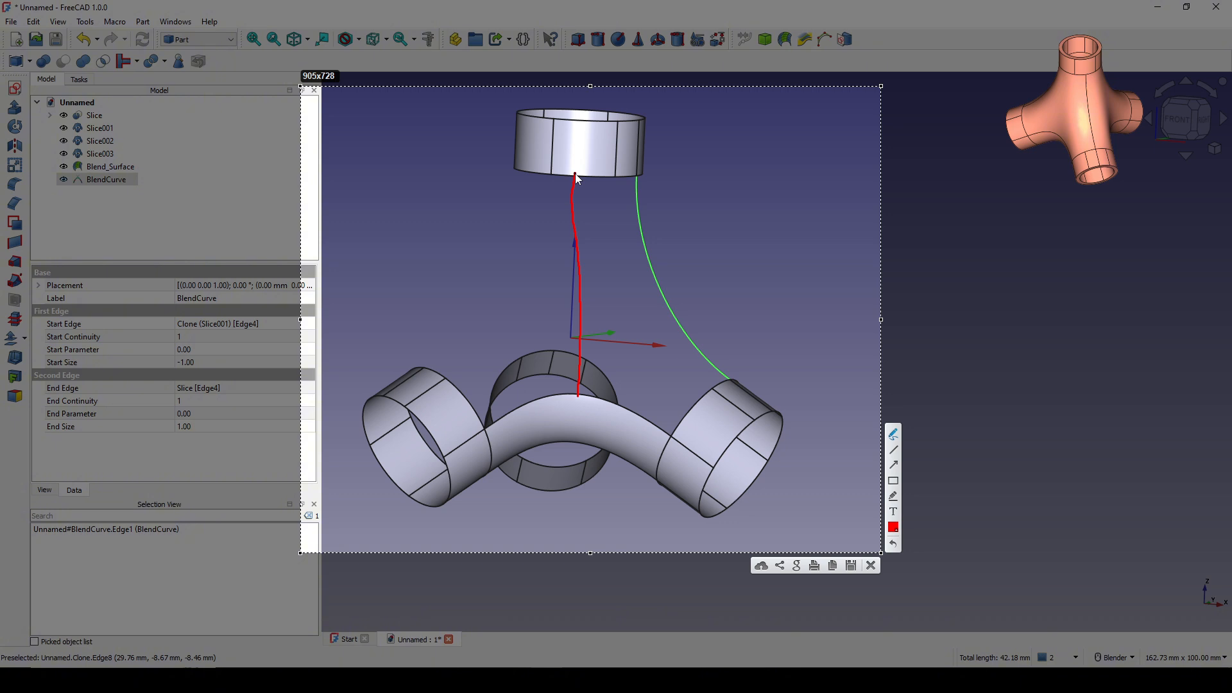
pyautogui.moveTo(609, 278)
pyautogui.mouseDown()
pyautogui.moveTo(597, 296)
pyautogui.moveTo(620, 295)
pyautogui.mouseUp()
pyautogui.moveTo(716, 271)
pyautogui.mouseDown()
pyautogui.moveTo(691, 268)
pyautogui.moveTo(717, 312)
pyautogui.moveTo(748, 327)
pyautogui.mouseUp()
pyautogui.moveTo(575, 183); pyautogui.dragTo(636, 182)
pyautogui.moveTo(667, 263)
pyautogui.mouseDown()
pyautogui.moveTo(652, 267)
pyautogui.moveTo(668, 264)
pyautogui.mouseUp()
pyautogui.moveTo(582, 261); pyautogui.dragTo(585, 260)
pyautogui.moveTo(521, 262)
pyautogui.mouseDown()
pyautogui.moveTo(471, 263)
pyautogui.moveTo(518, 263)
pyautogui.mouseUp()
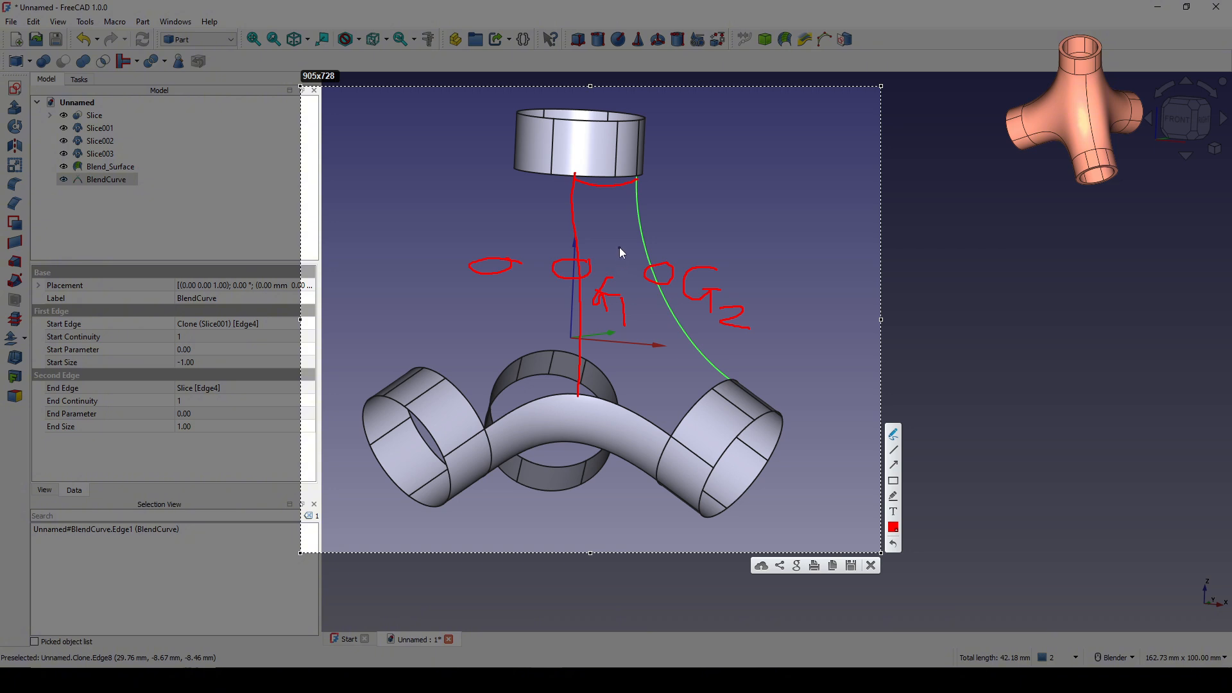
pyautogui.click(874, 565)
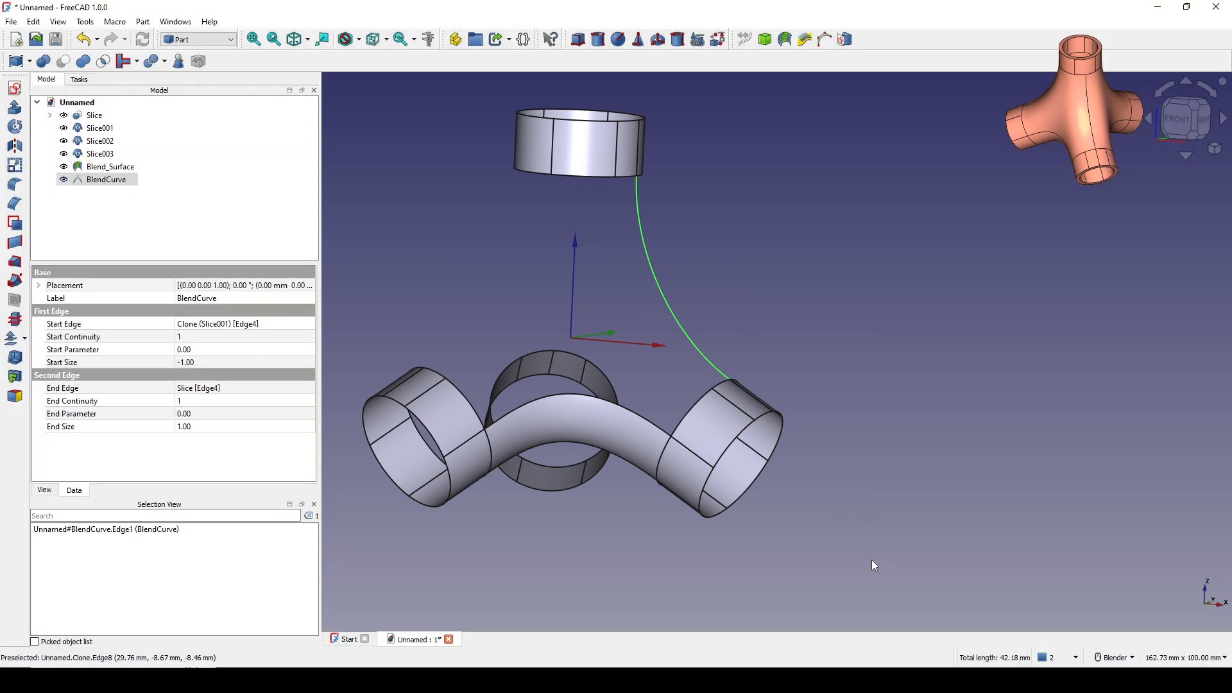
# Step: Switch to the Draft workbench and clone the BlendCurve that joins the upper ring and a lower ring
pyautogui.click(671, 107)
pyautogui.scroll(-2, 738, 244)
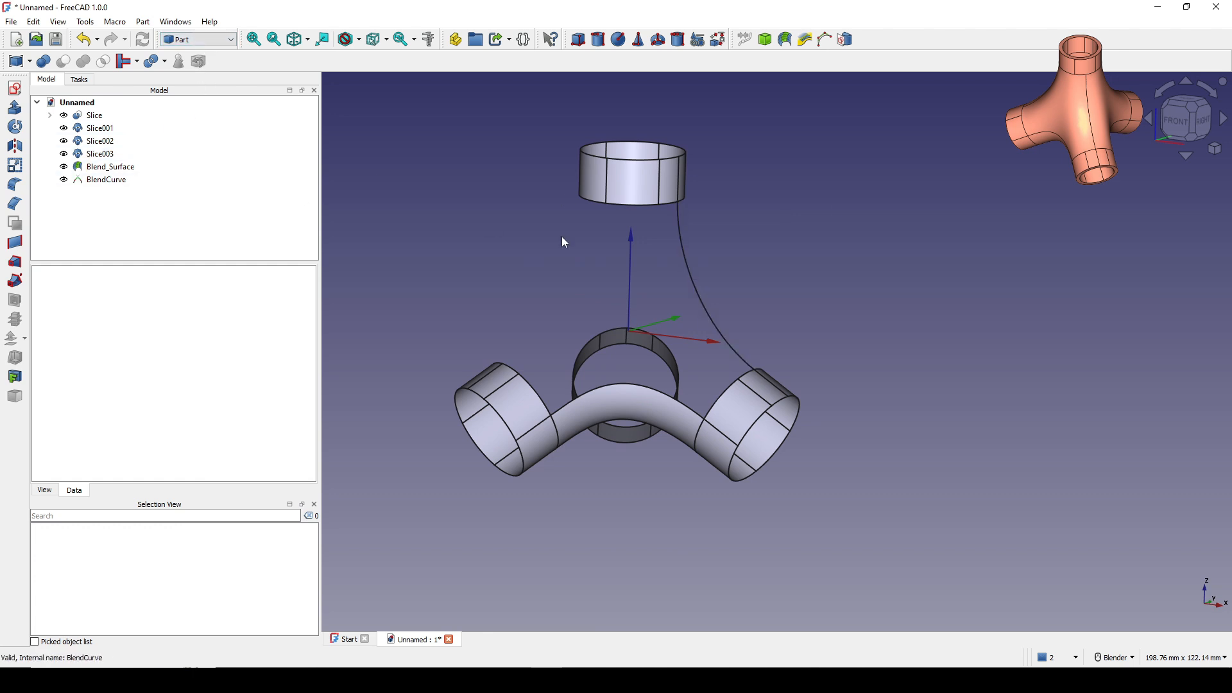
pyautogui.click(207, 40)
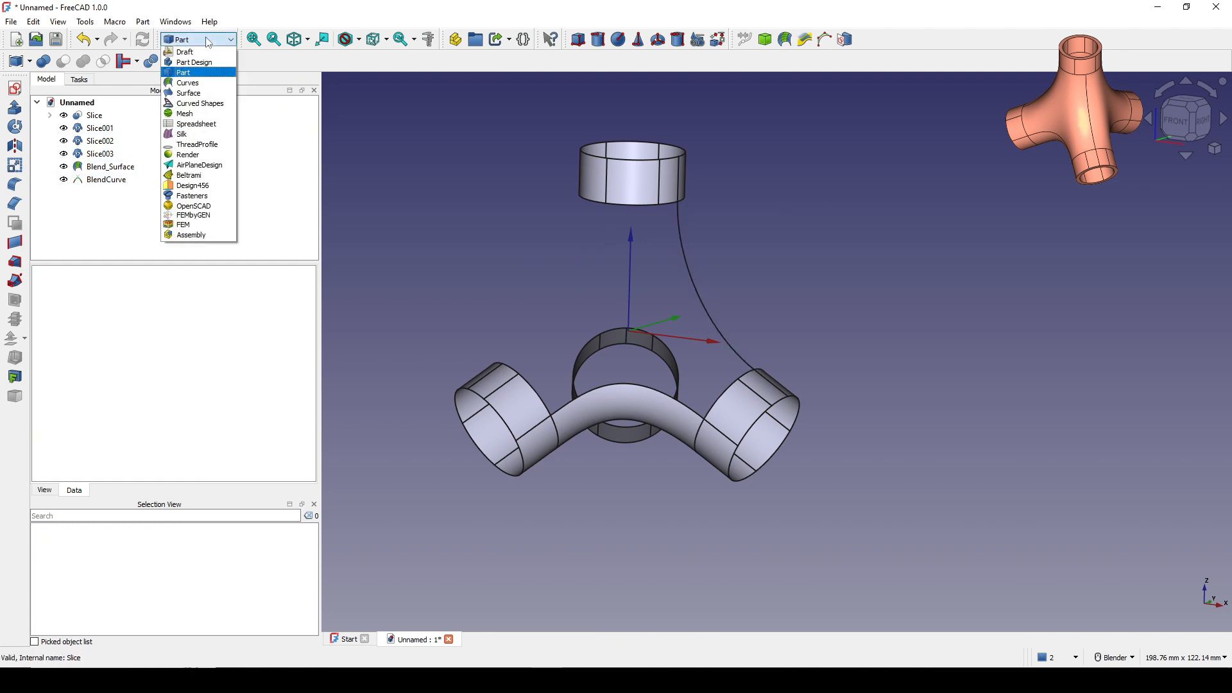
pyautogui.click(203, 51)
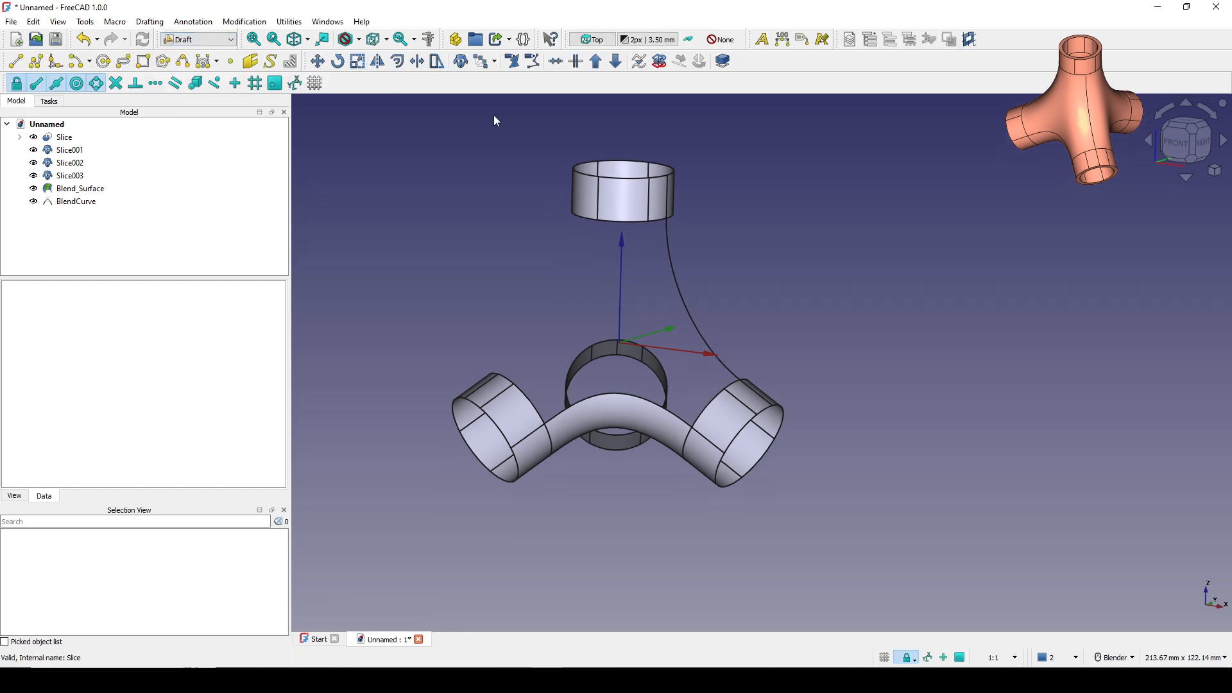
pyautogui.click(81, 203)
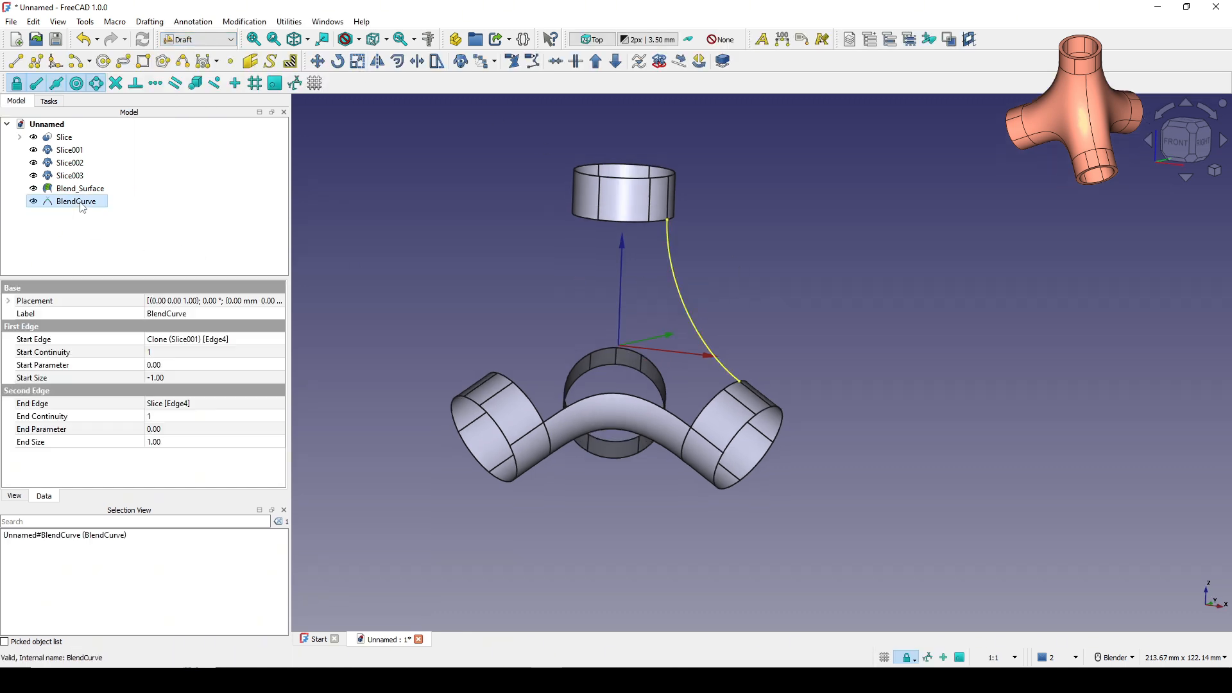
pyautogui.click(459, 61)
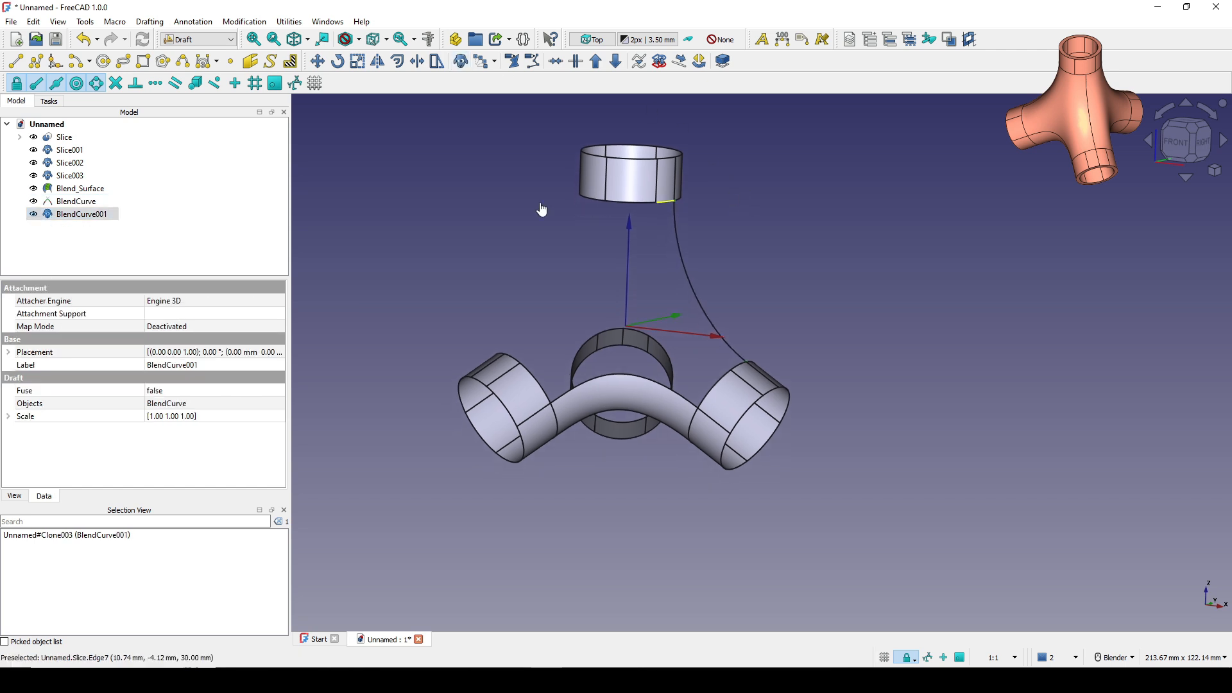
# Step: Transform the cloned blend curve by rotating it -120° about the Z axis with a 120° rotation increment
pyautogui.rightClick(83, 219)
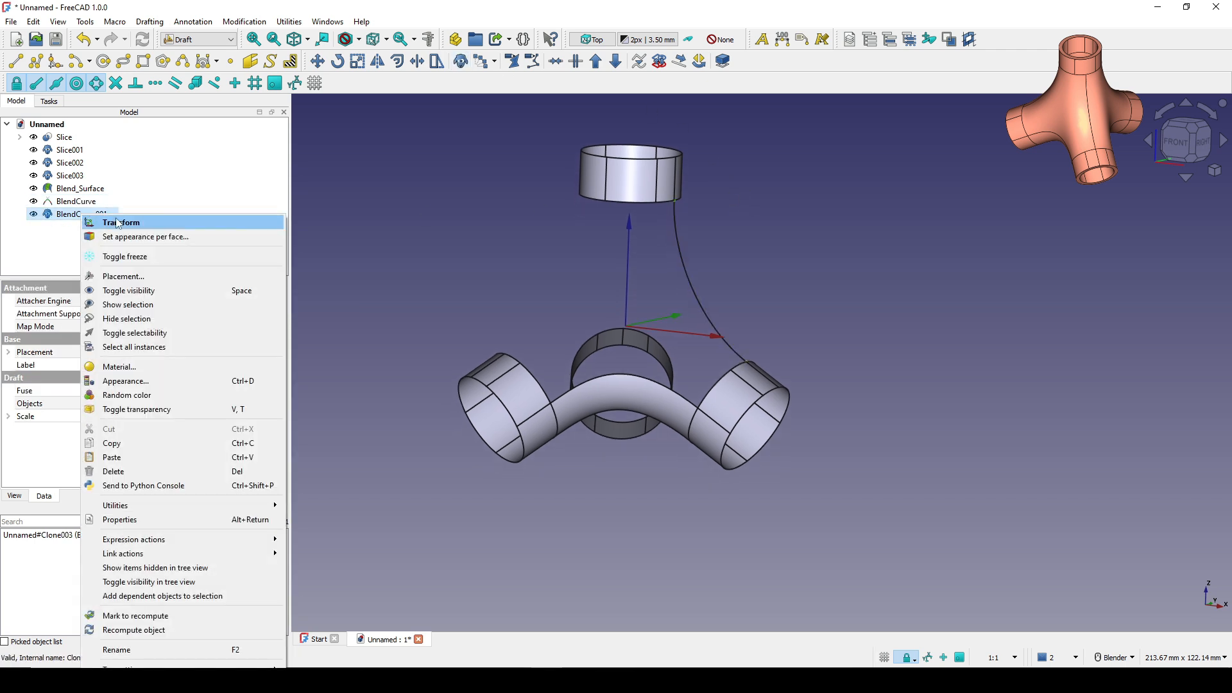
pyautogui.click(118, 220)
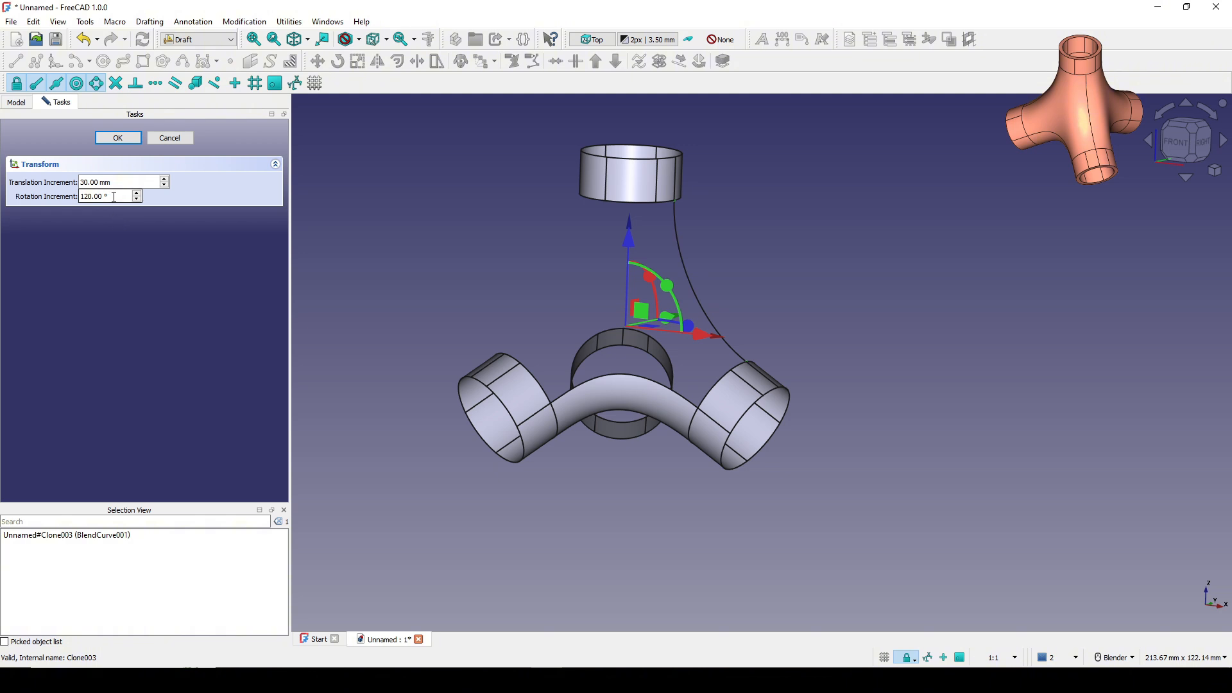
pyautogui.moveTo(421, 284); pyautogui.dragTo(712, 306, button='middle')
pyautogui.moveTo(704, 268); pyautogui.dragTo(603, 333)
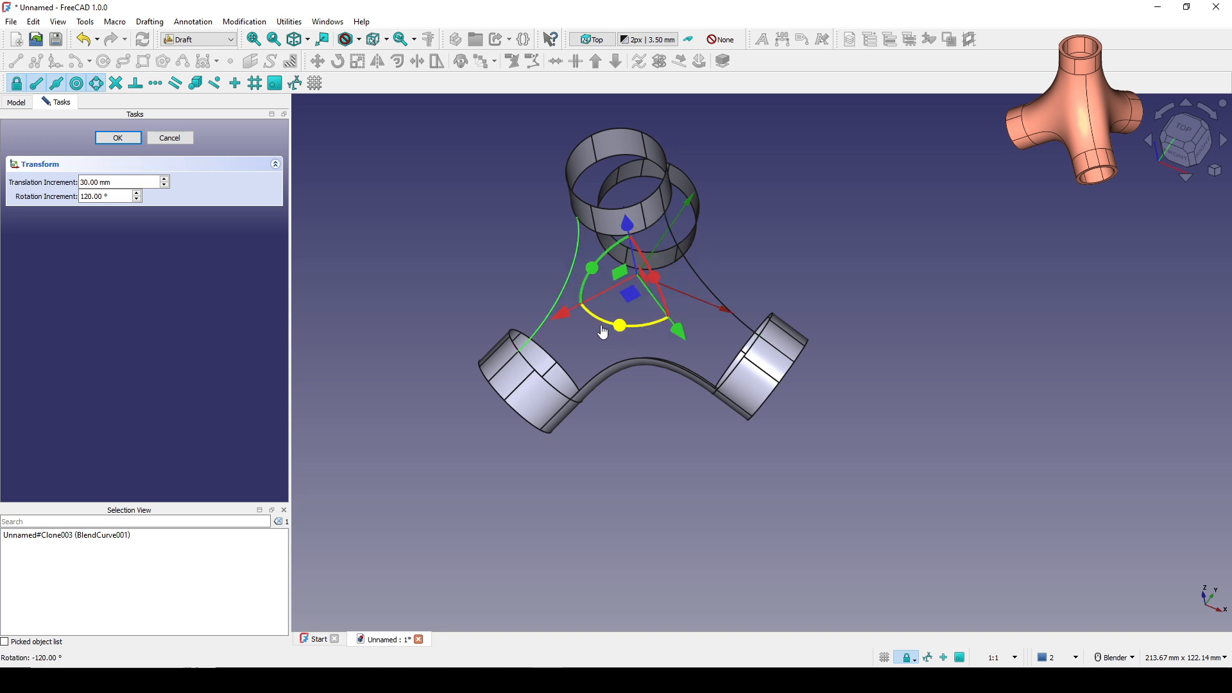
pyautogui.moveTo(608, 364); pyautogui.dragTo(613, 283, button='middle')
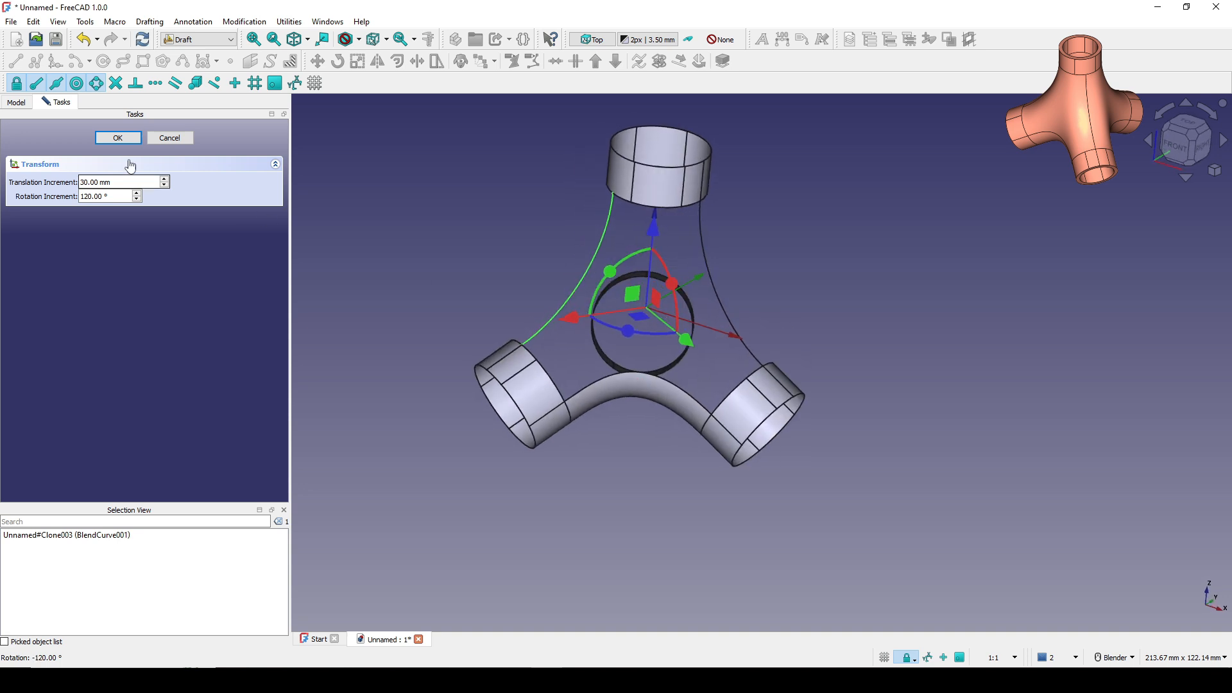
pyautogui.click(117, 138)
pyautogui.moveTo(782, 241); pyautogui.dragTo(737, 275, button='middle')
# Step: Switch to the Part workbench and extrude the original BlendCurve 10 mm along its normal
pyautogui.click(192, 40)
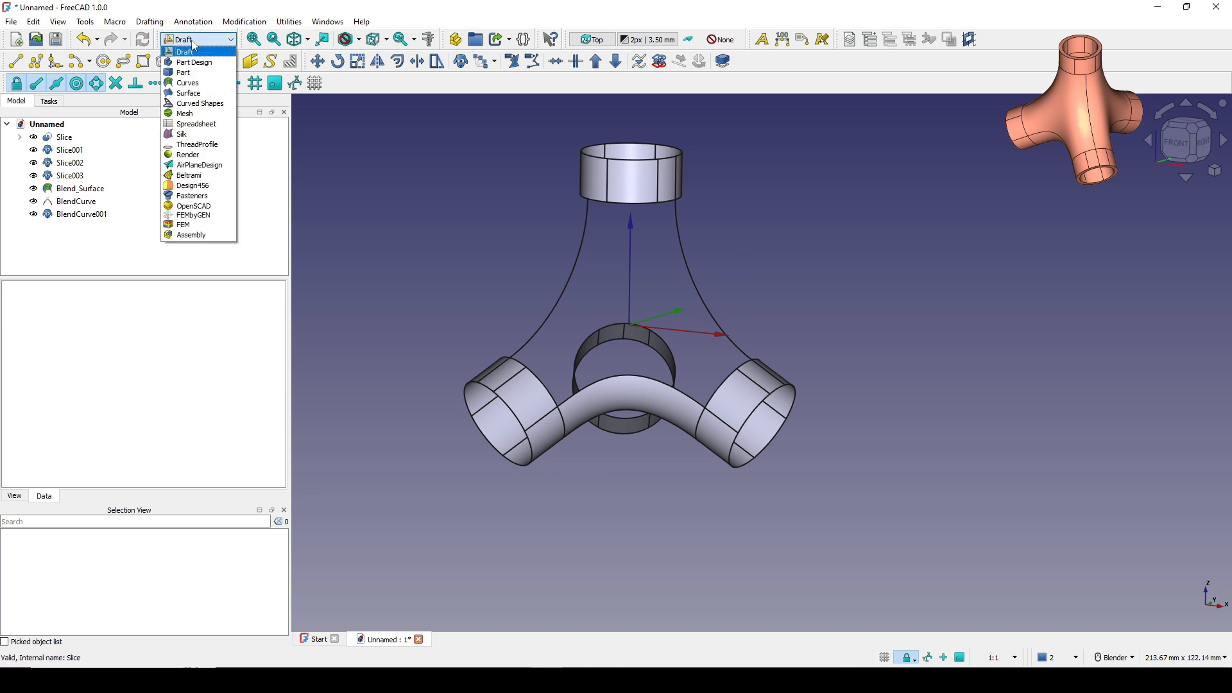
pyautogui.click(186, 72)
pyautogui.moveTo(780, 383); pyautogui.dragTo(627, 498, button='middle')
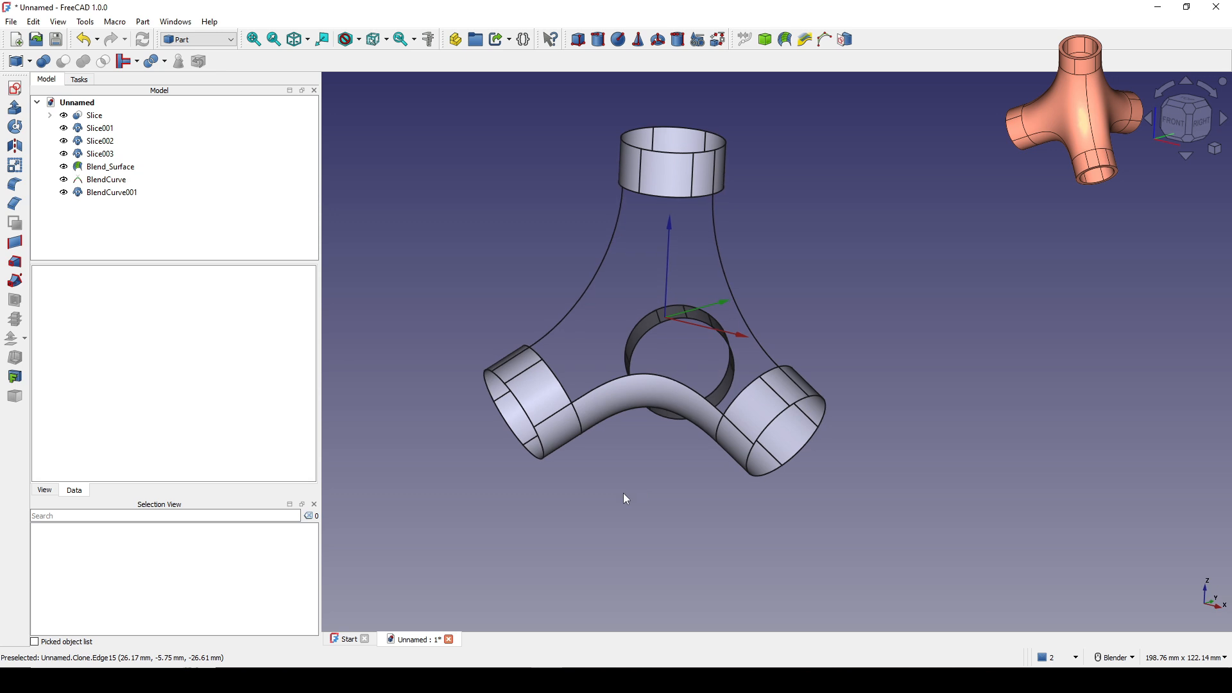
pyautogui.click(727, 301)
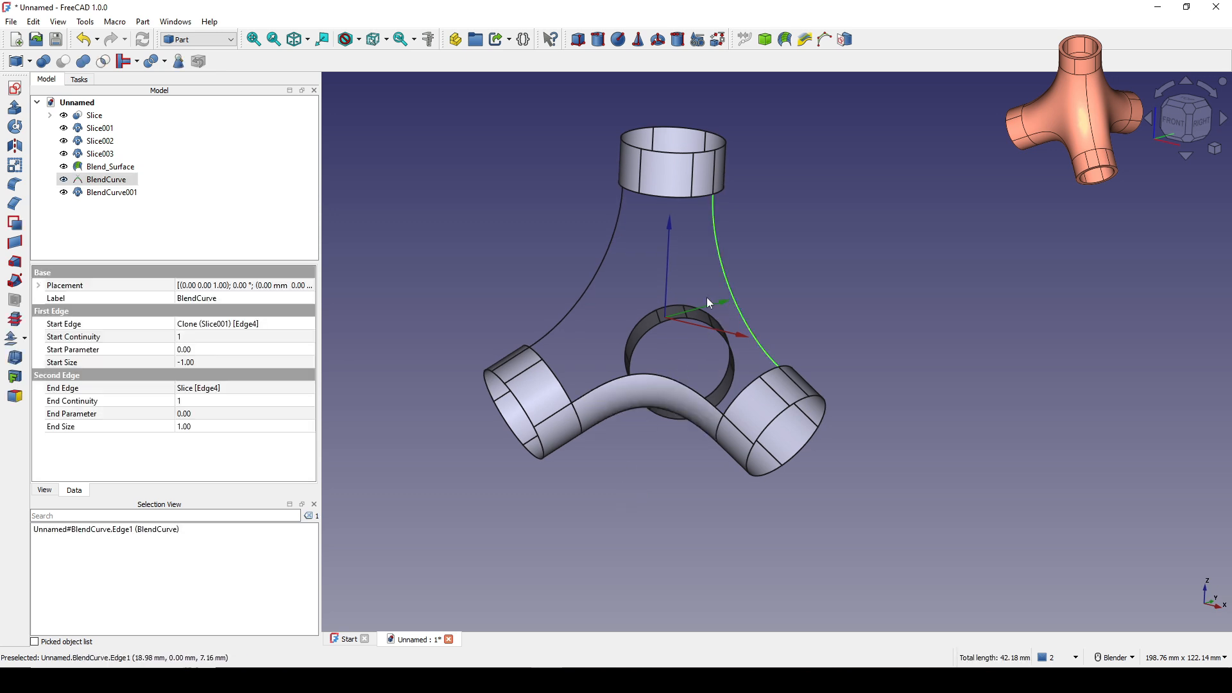
pyautogui.click(14, 107)
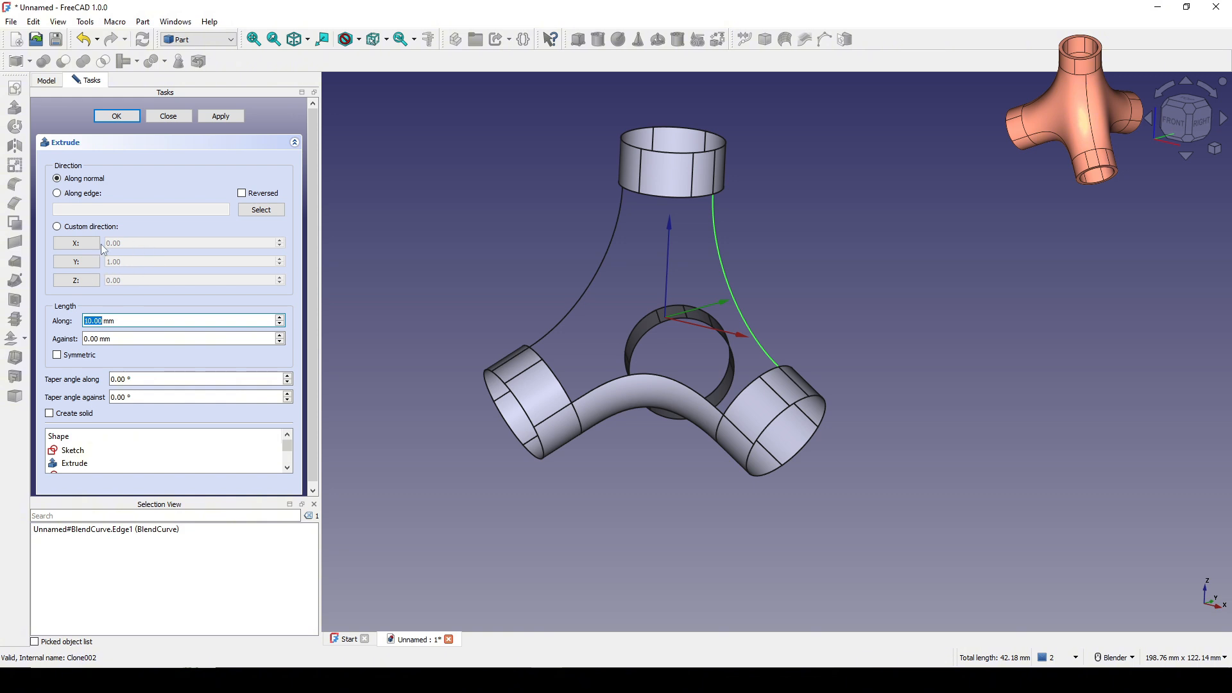
pyautogui.click(122, 117)
pyautogui.moveTo(784, 417); pyautogui.dragTo(611, 301, button='middle')
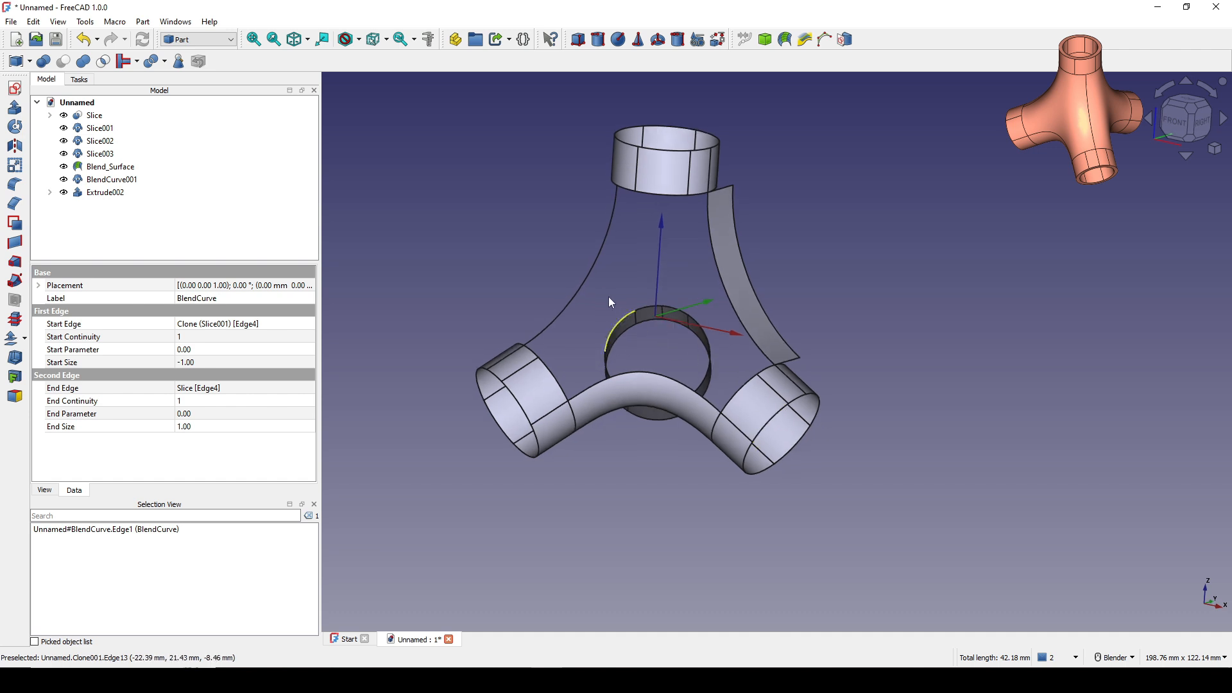
# Step: Extrude the rotated clone BlendCurve001 10 mm along its normal
pyautogui.click(588, 283)
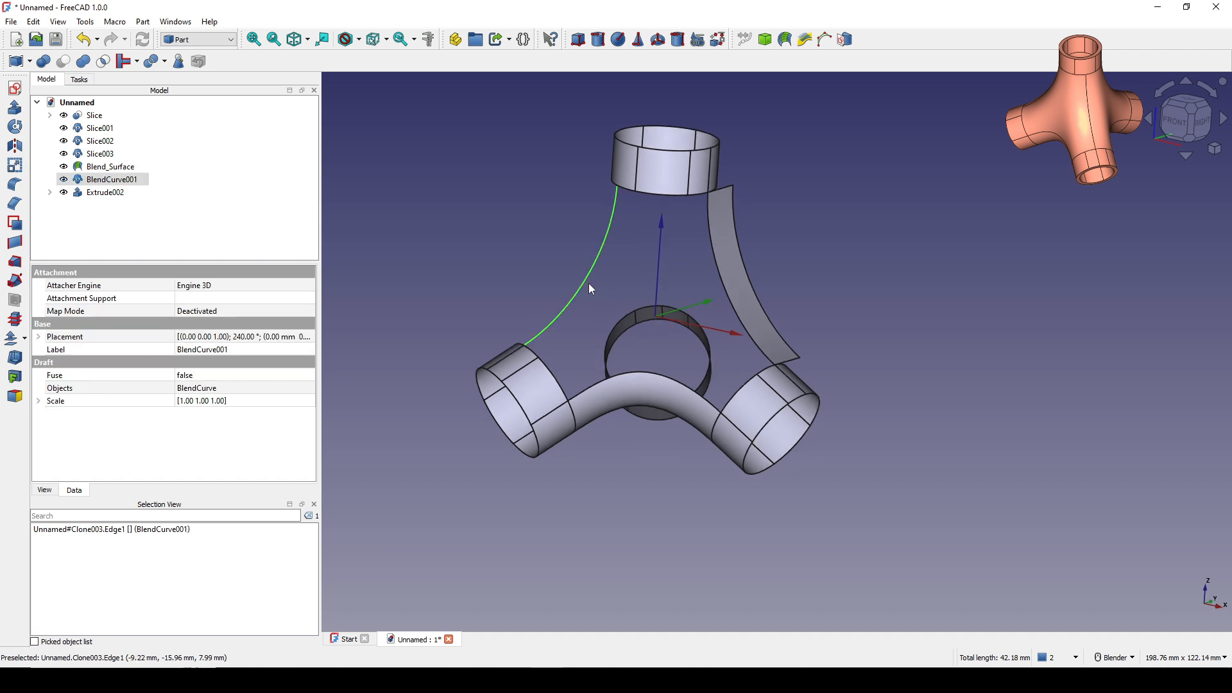
pyautogui.click(19, 115)
pyautogui.click(119, 116)
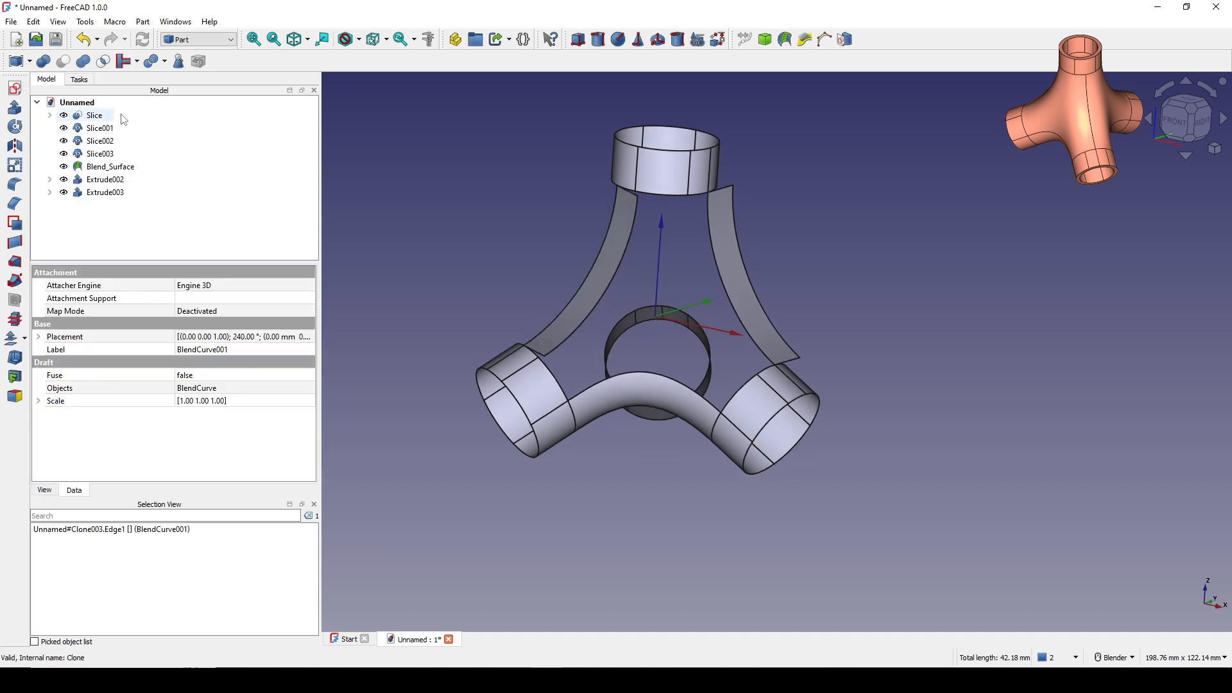
pyautogui.moveTo(745, 222); pyautogui.dragTo(552, 337, button='middle')
pyautogui.scroll(1, 554, 343)
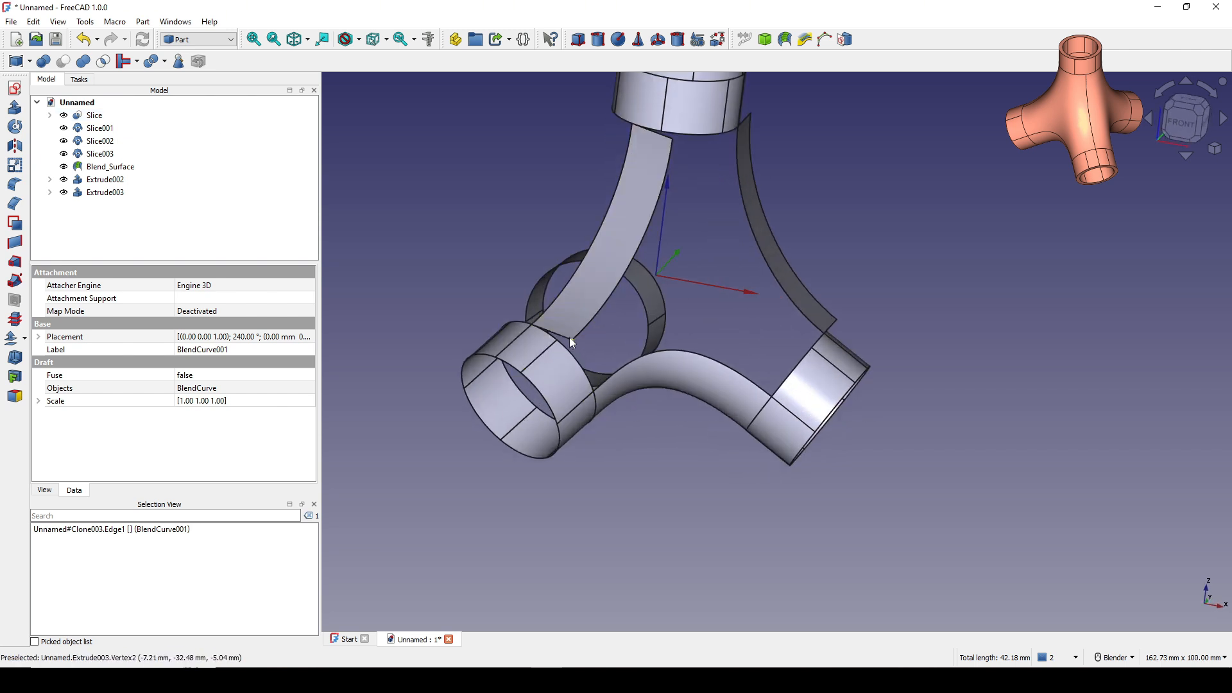
pyautogui.moveTo(668, 285); pyautogui.dragTo(681, 324, button='middle')
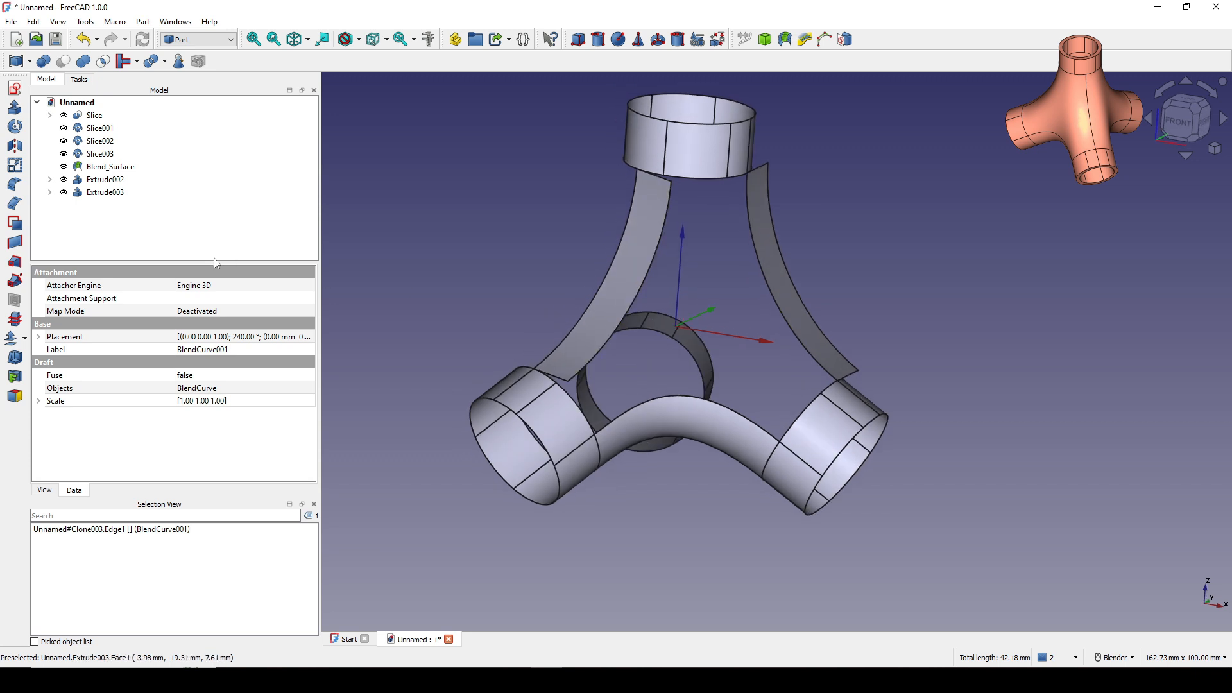
# Step: Set the Reversed property of Extrude003 to true so the strip extends away from the other blend strip
pyautogui.click(108, 193)
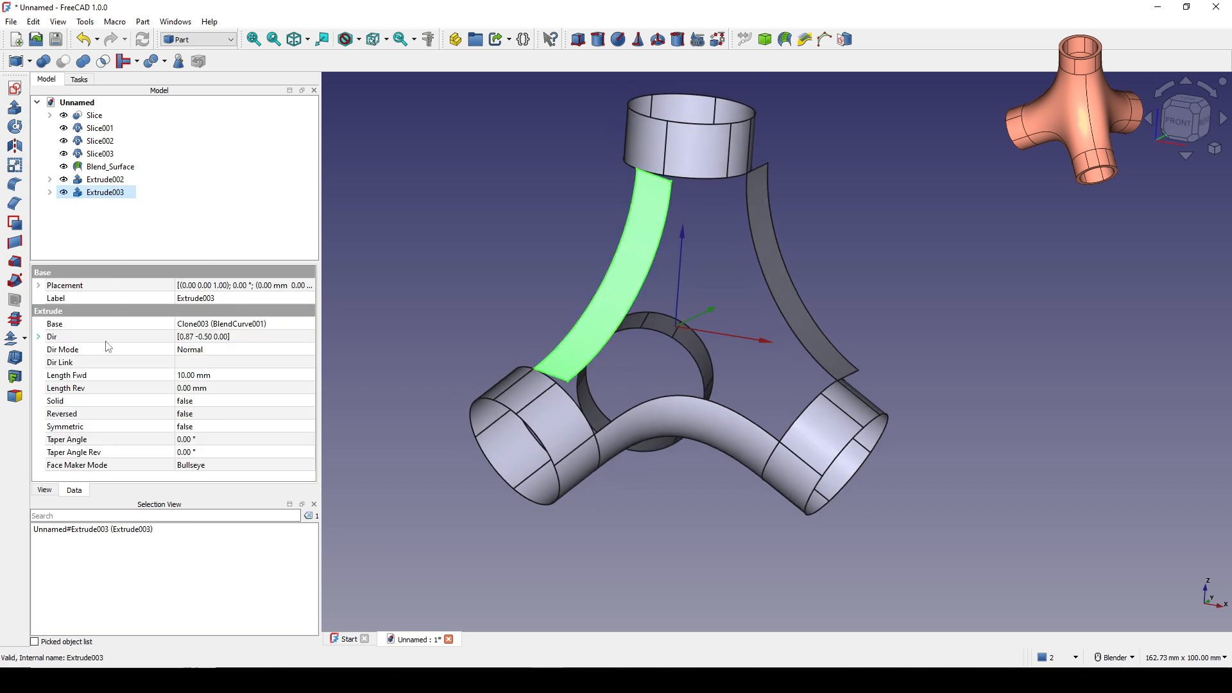
pyautogui.click(87, 418)
pyautogui.click(226, 414)
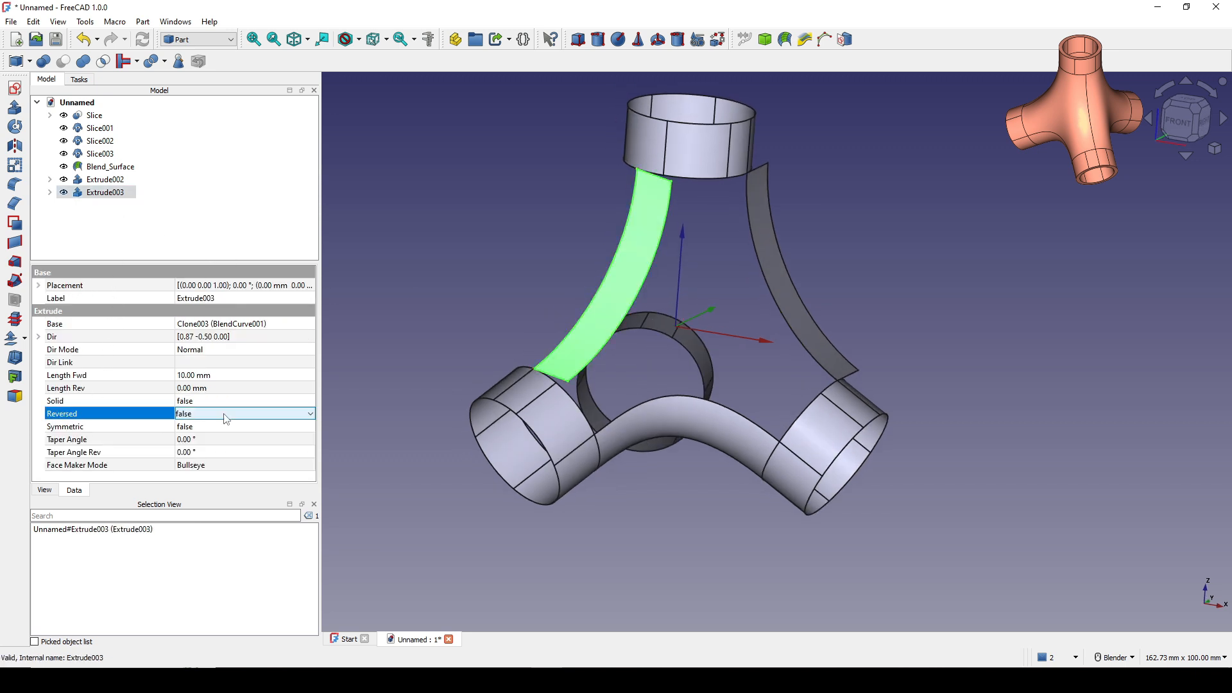
pyautogui.click(226, 415)
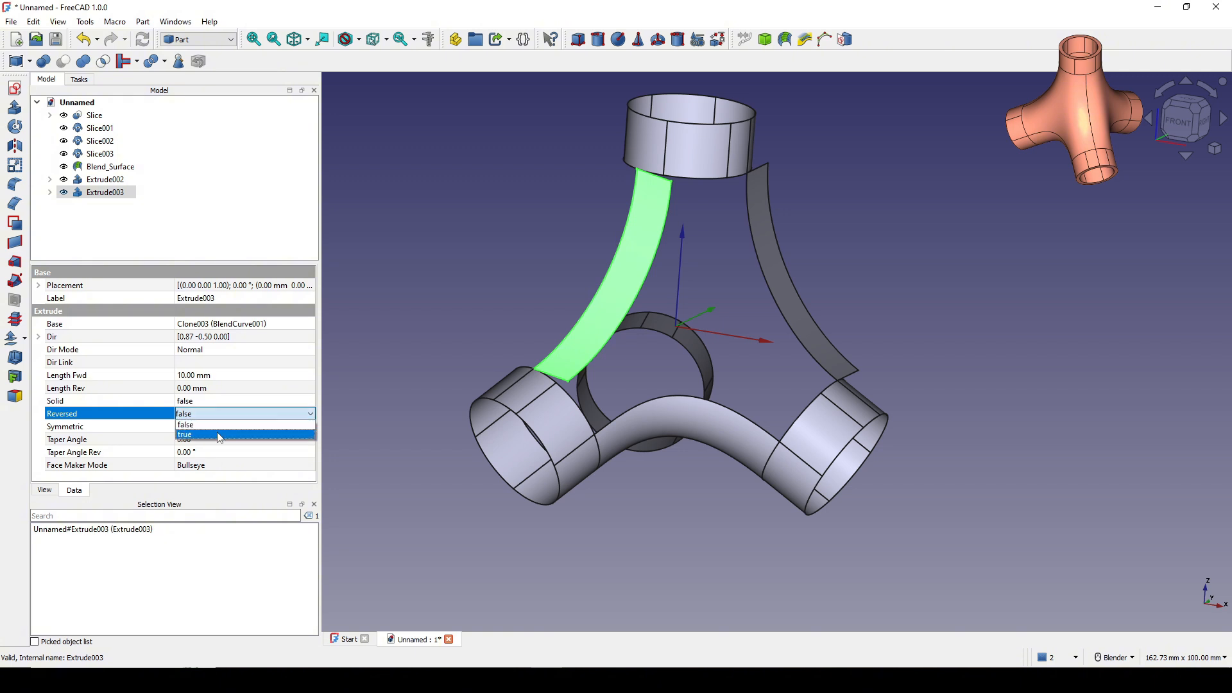
pyautogui.click(220, 435)
pyautogui.click(388, 292)
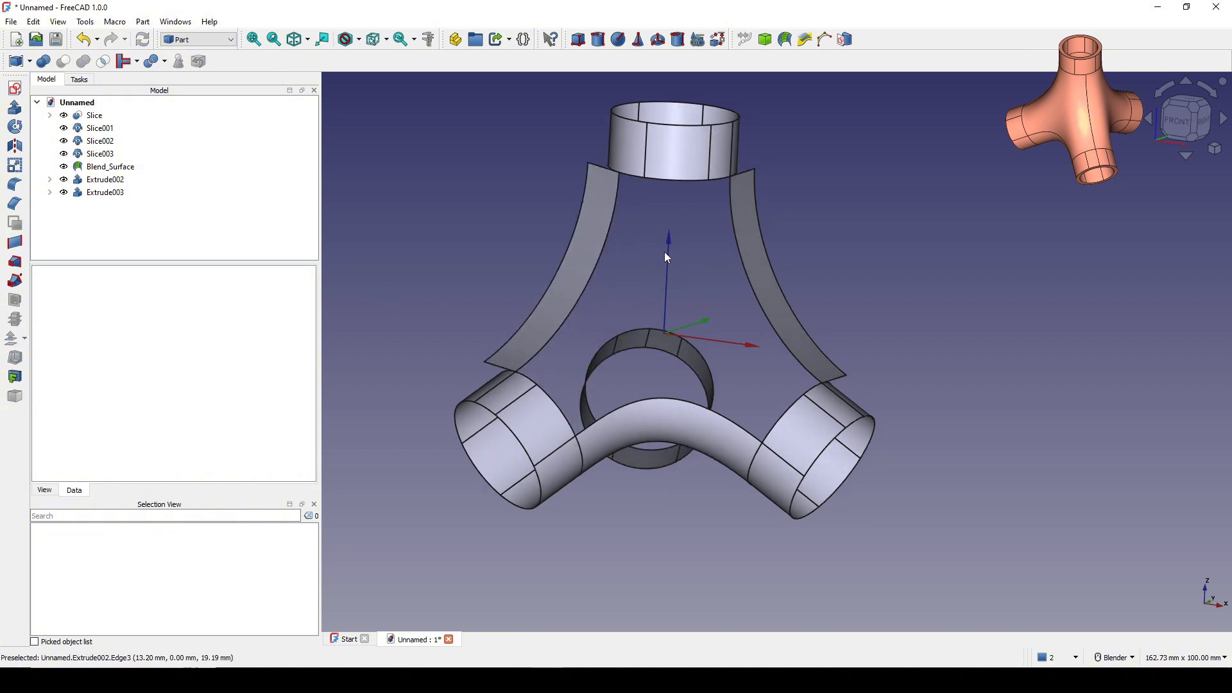
# Step: Split the upper ring Slice with the Extrude003 strip using Slice to compound, and check its divided lower edge
pyautogui.click(626, 174)
pyautogui.moveTo(643, 211); pyautogui.dragTo(697, 240, button='middle')
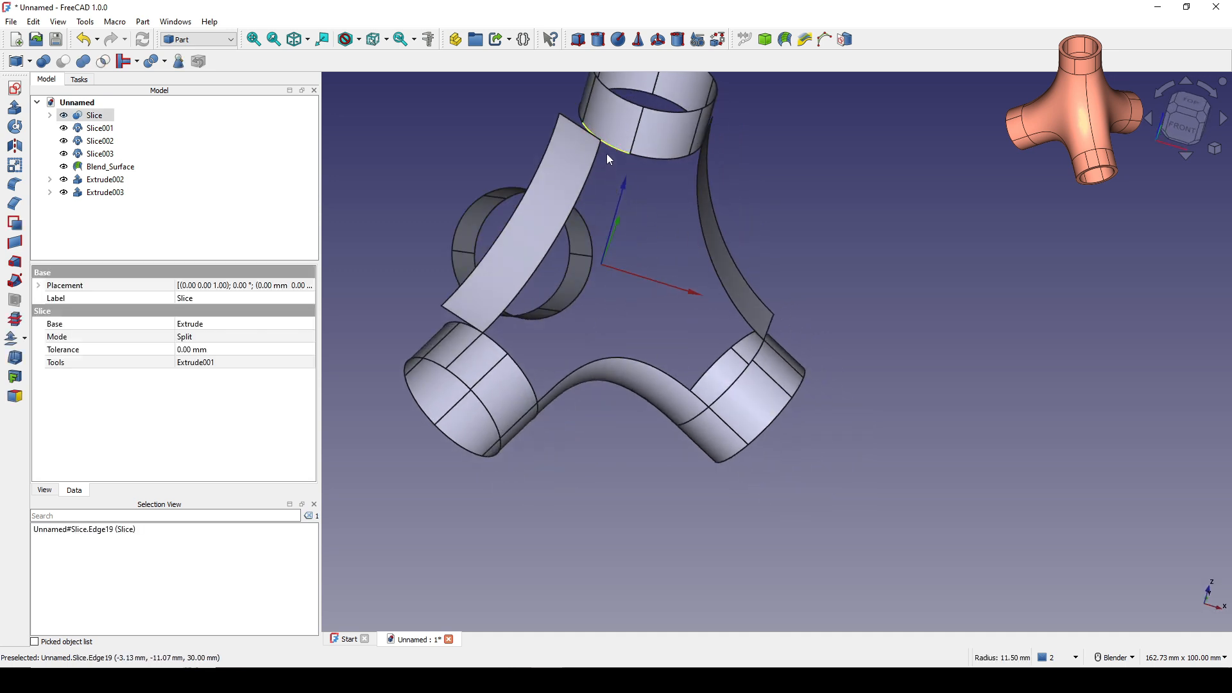
pyautogui.scroll(3, 611, 158)
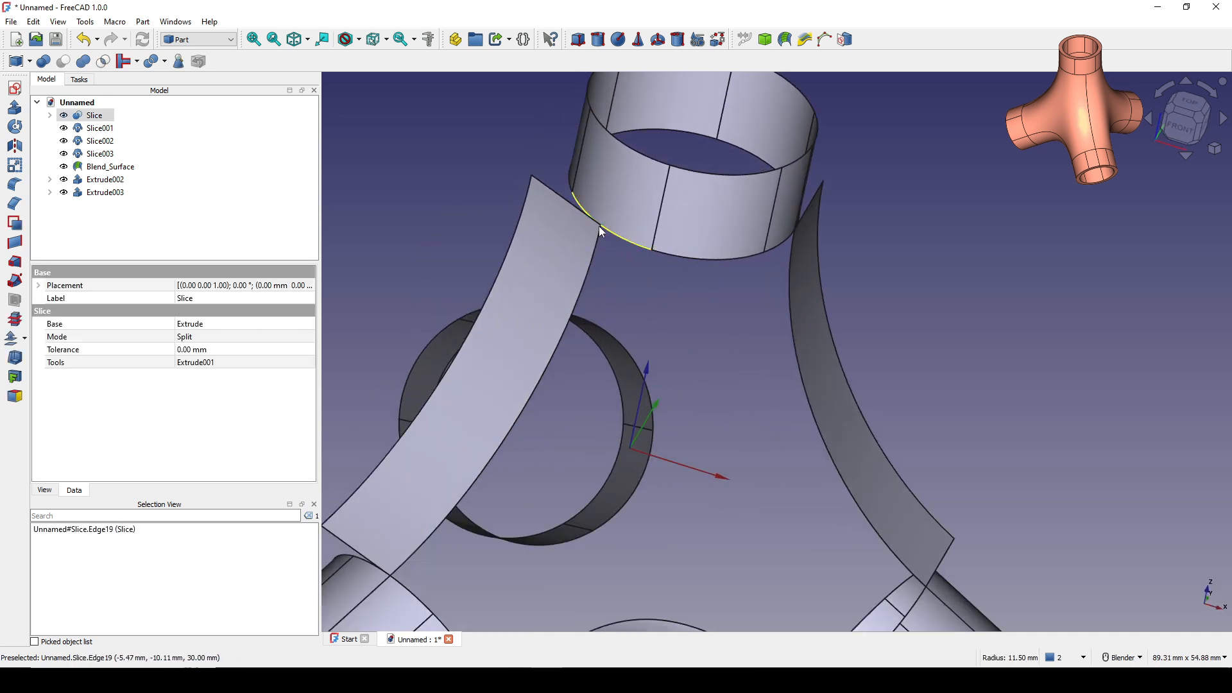
pyautogui.scroll(-3, 676, 259)
pyautogui.moveTo(676, 259); pyautogui.dragTo(672, 300, button='middle')
pyautogui.click(658, 258)
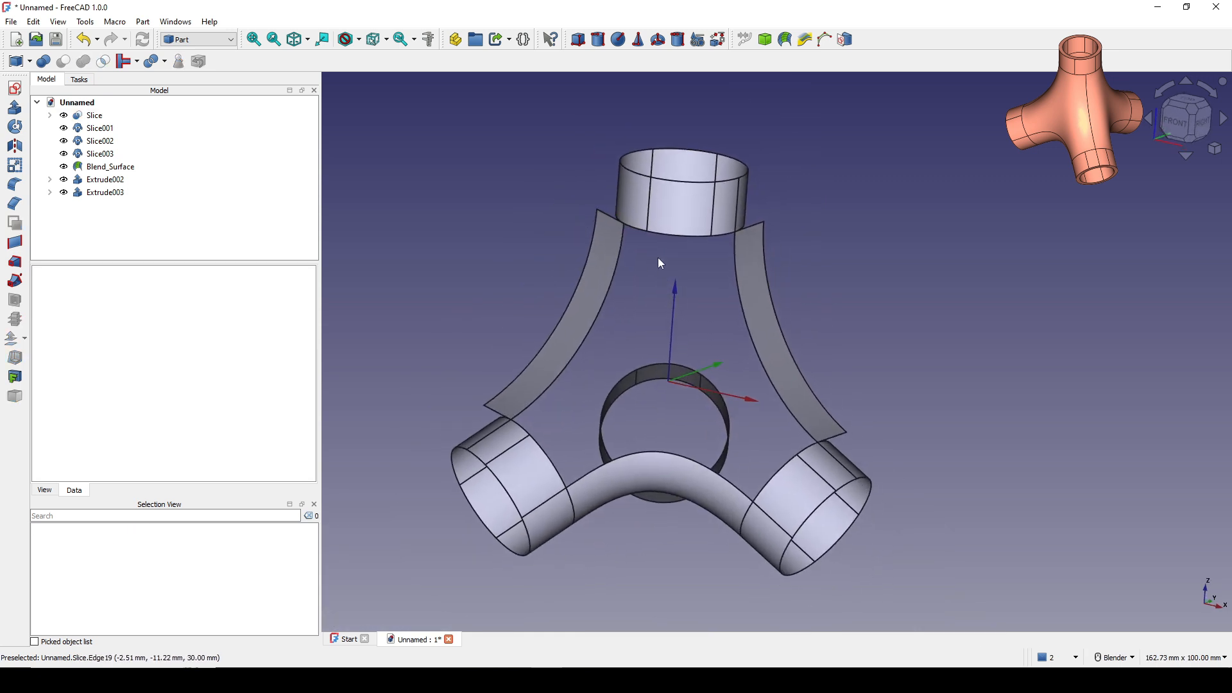
pyautogui.click(671, 218)
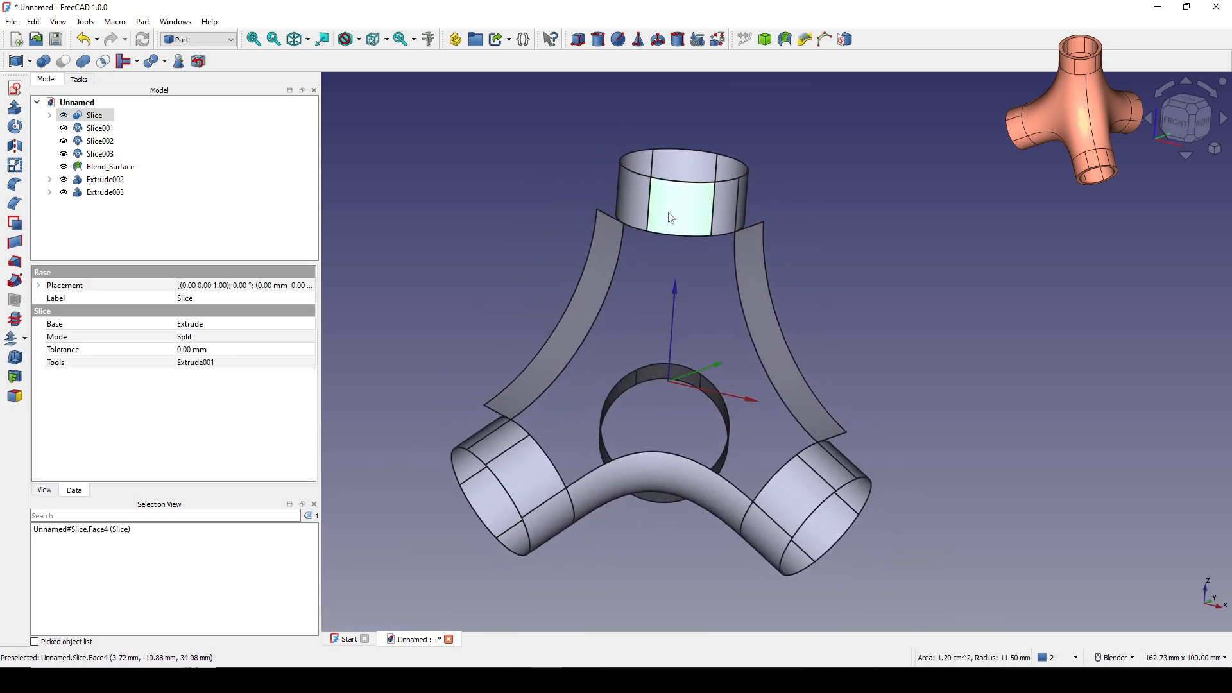
pyautogui.keyDown('ctrl'); pyautogui.click(599, 256); pyautogui.keyUp('ctrl')
pyautogui.click(142, 21)
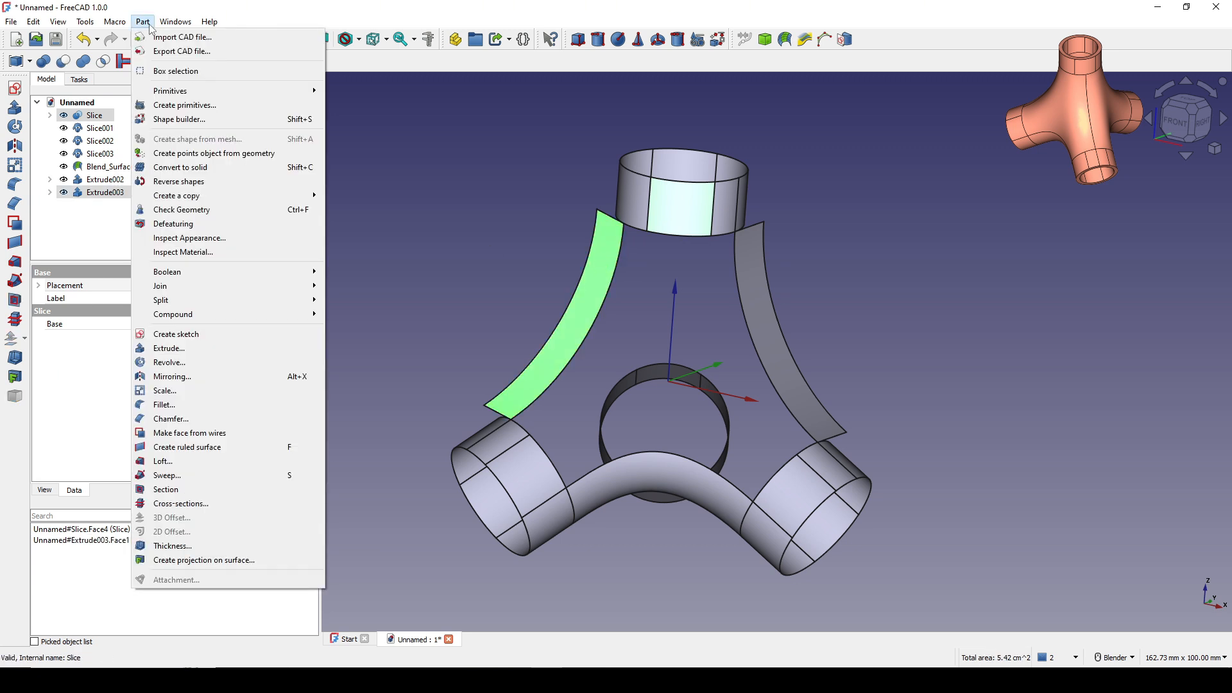
pyautogui.moveTo(190, 300)
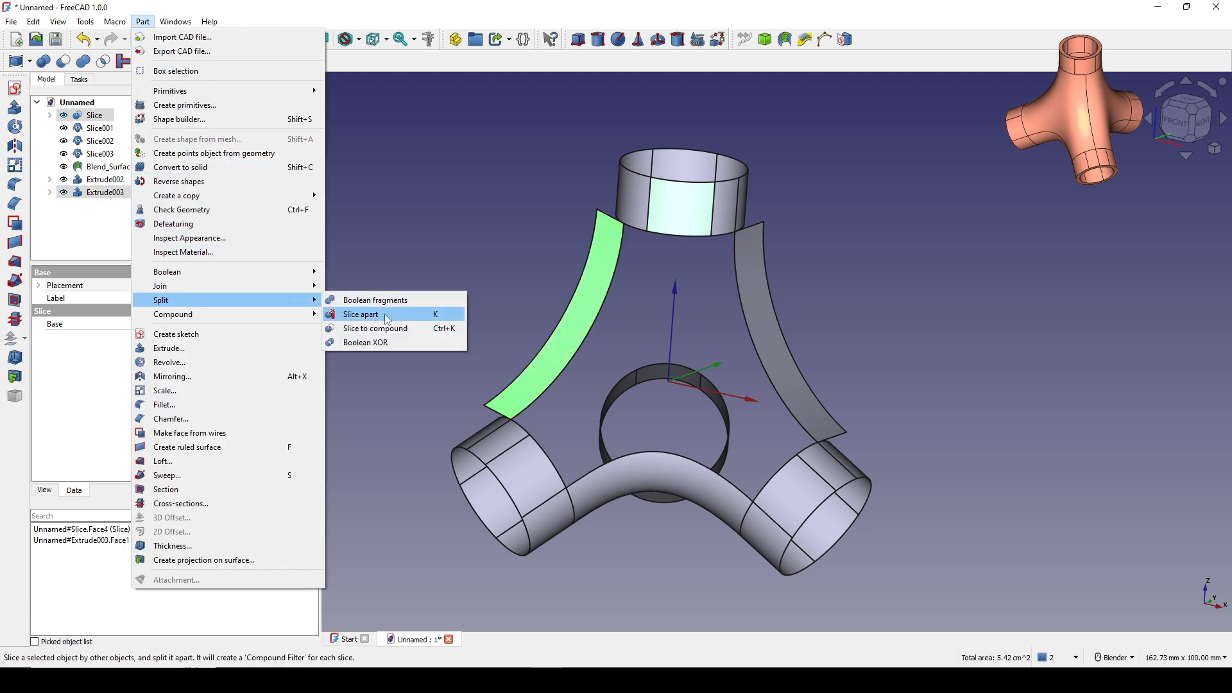
pyautogui.click(403, 330)
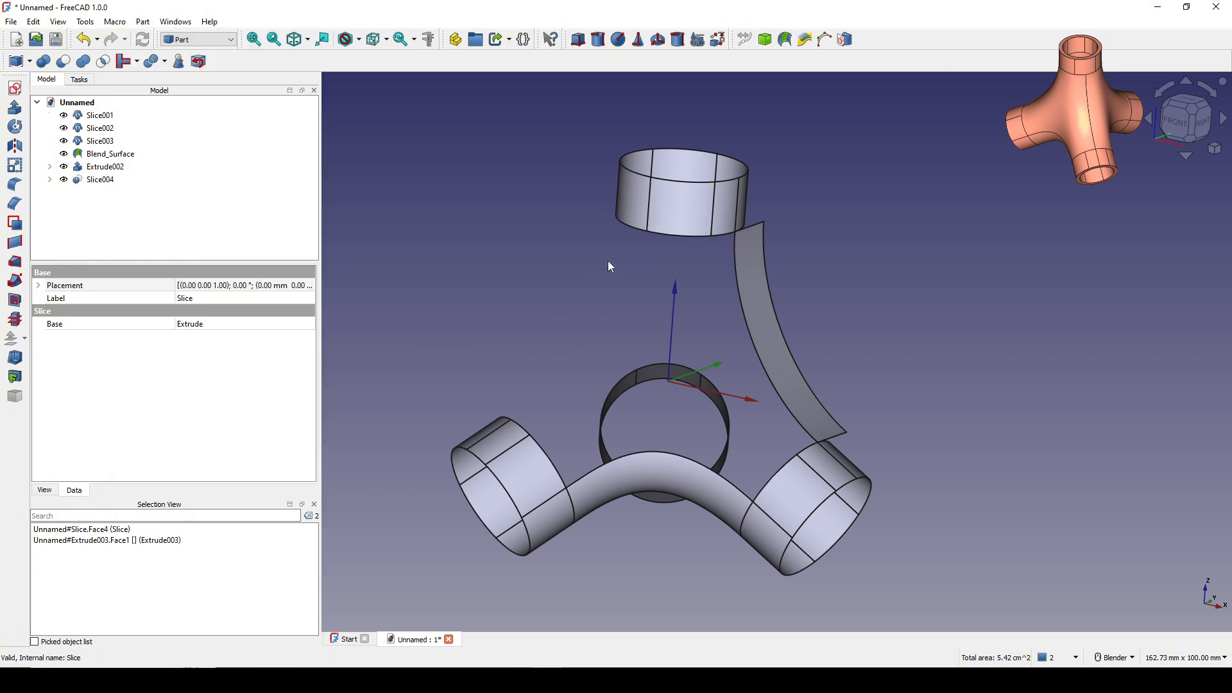
pyautogui.click(633, 229)
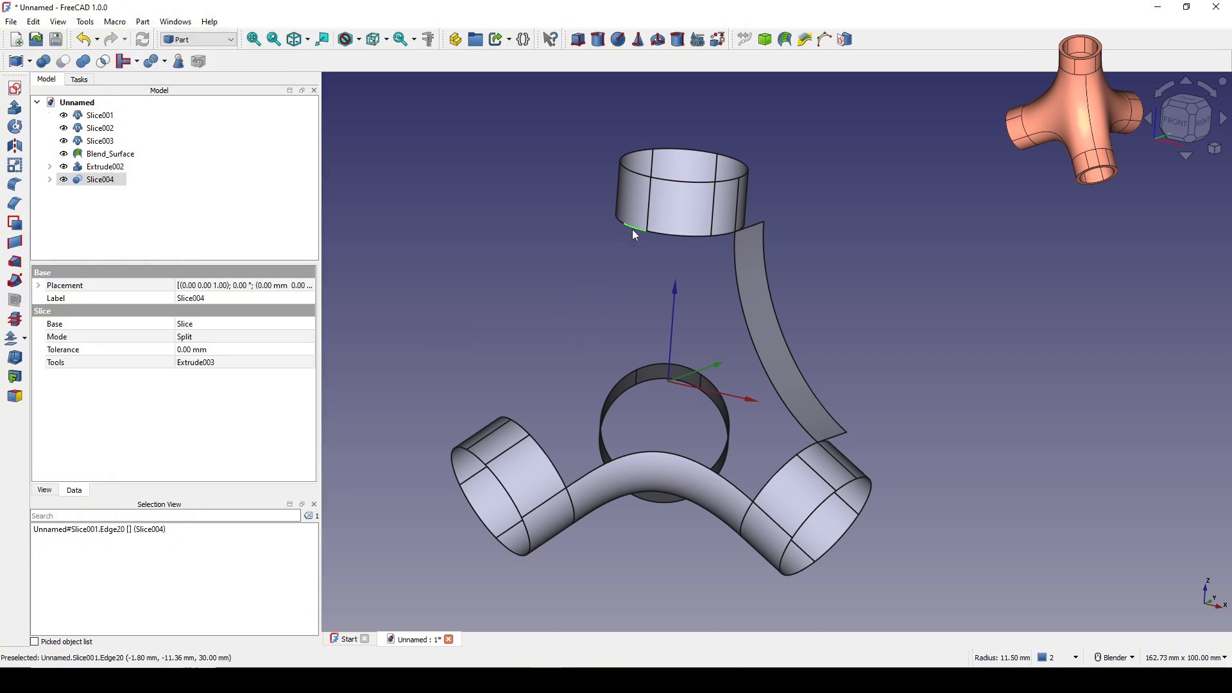
pyautogui.keyDown('shift'); pyautogui.moveTo(695, 268); pyautogui.dragTo(690, 245, button='middle'); pyautogui.keyUp('shift')
pyautogui.click(672, 245)
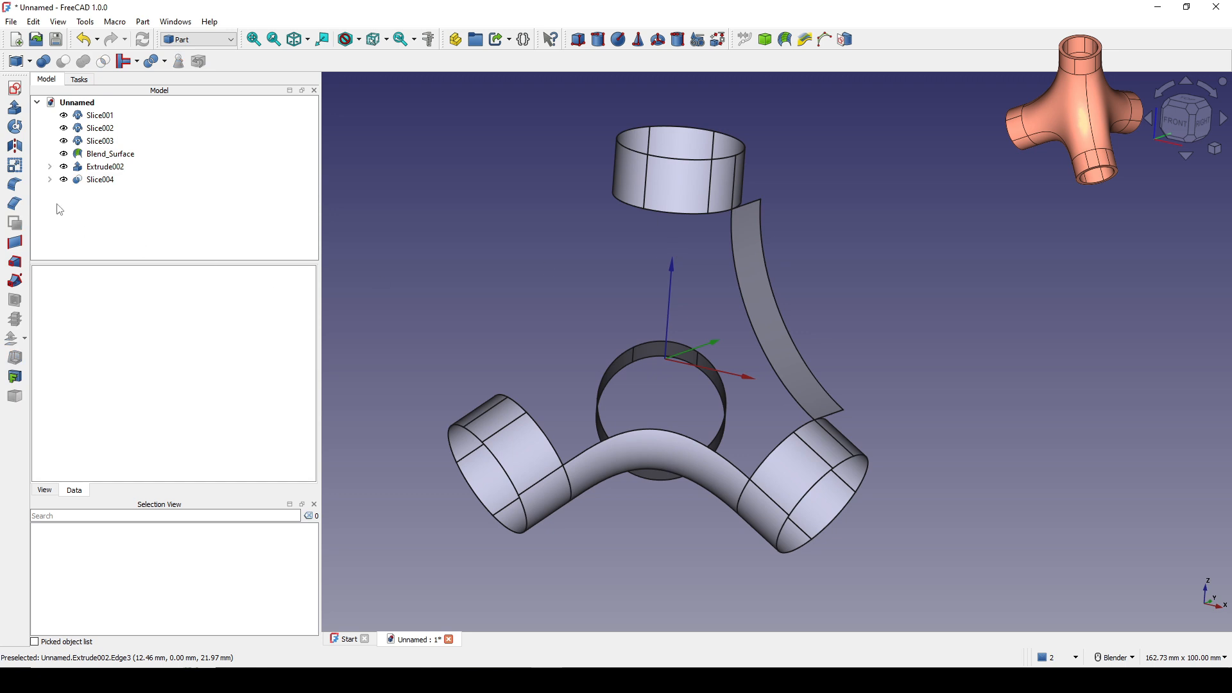
# Step: Make the hidden Extrude003 strip inside Slice004 visible again
pyautogui.click(50, 180)
pyautogui.click(122, 206)
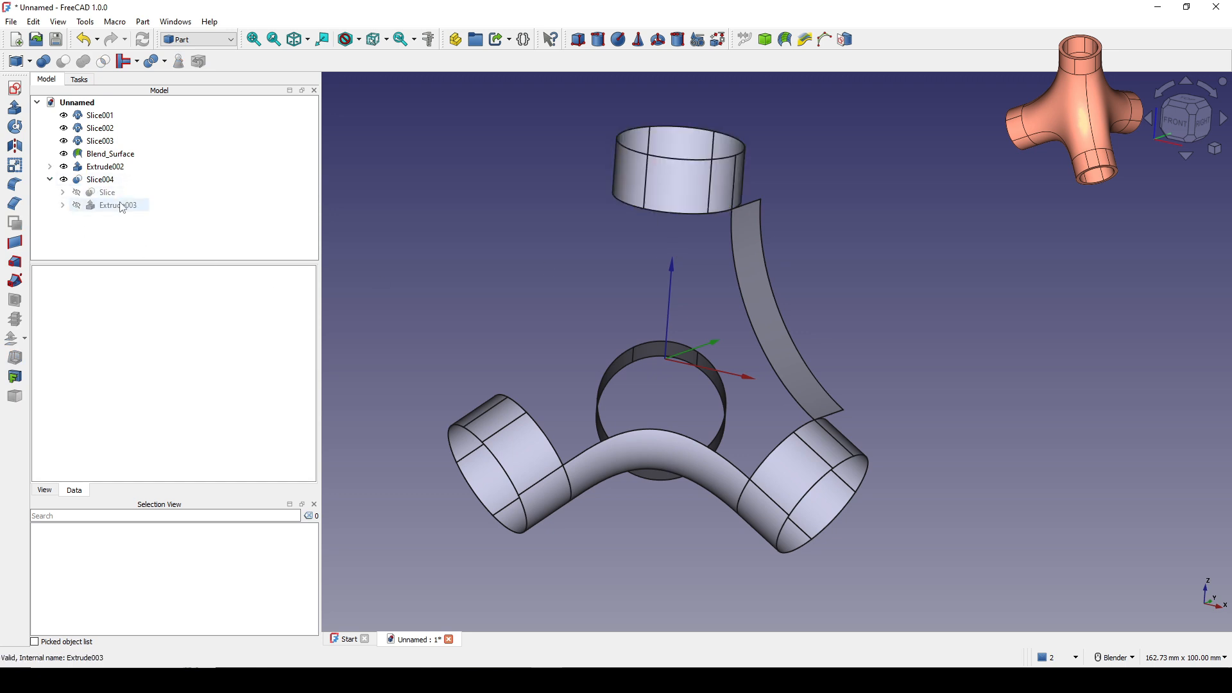
pyautogui.press('space')
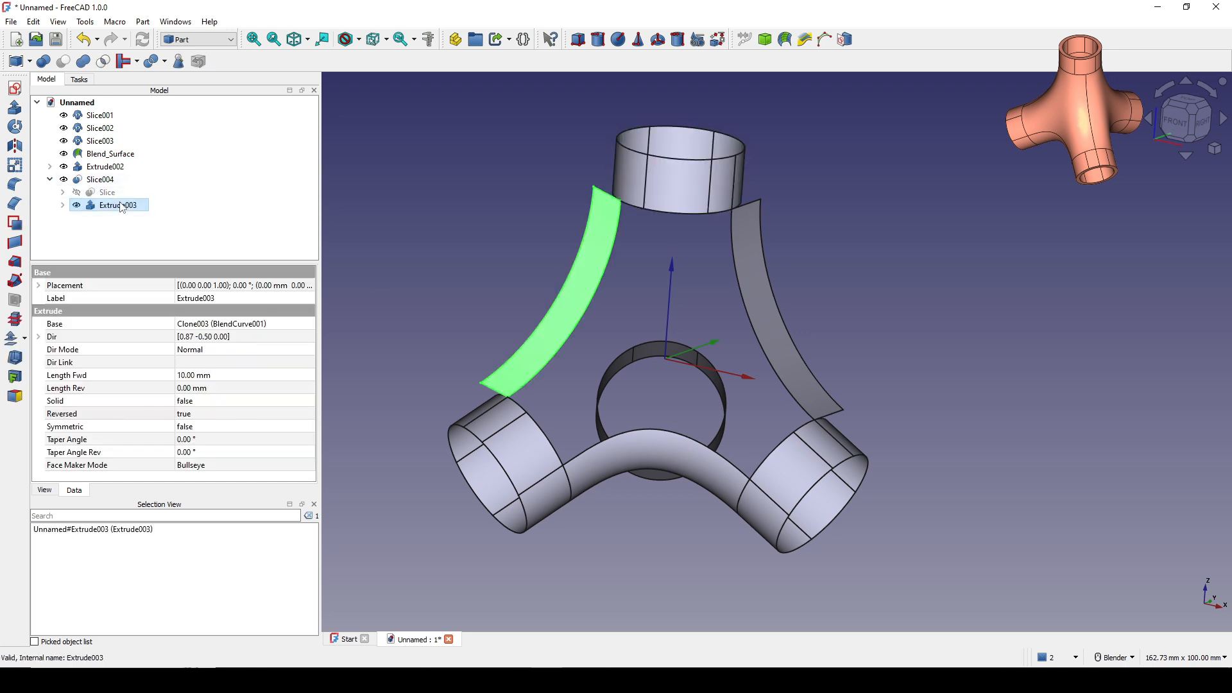
pyautogui.click(447, 238)
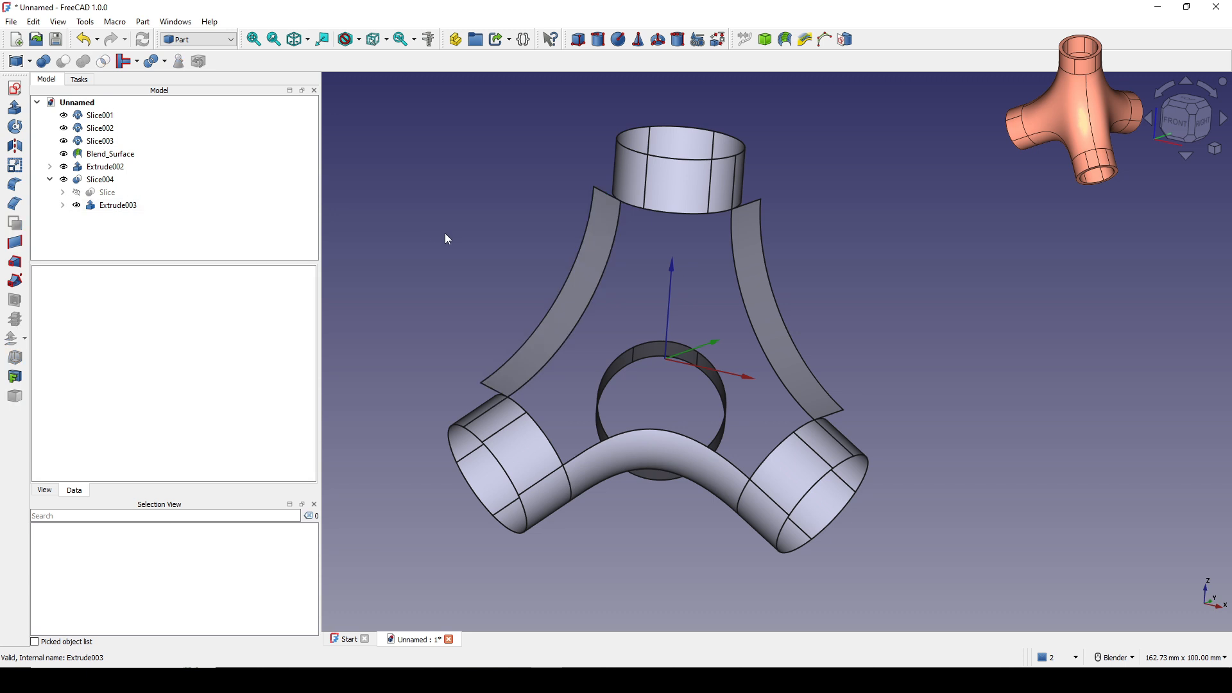
# Step: Start a Filling surface bounded by the upper ring's three front lower edges and the inner edge of the Extrude003 strip
pyautogui.click(199, 39)
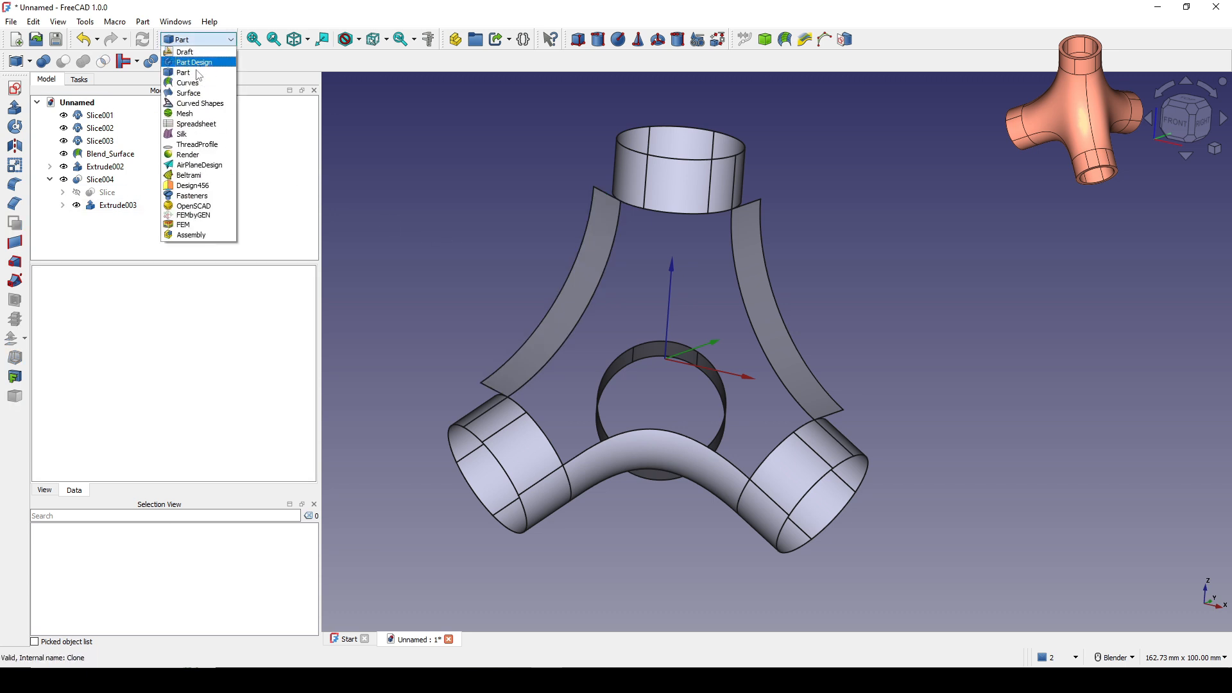
pyautogui.click(197, 93)
pyautogui.click(15, 61)
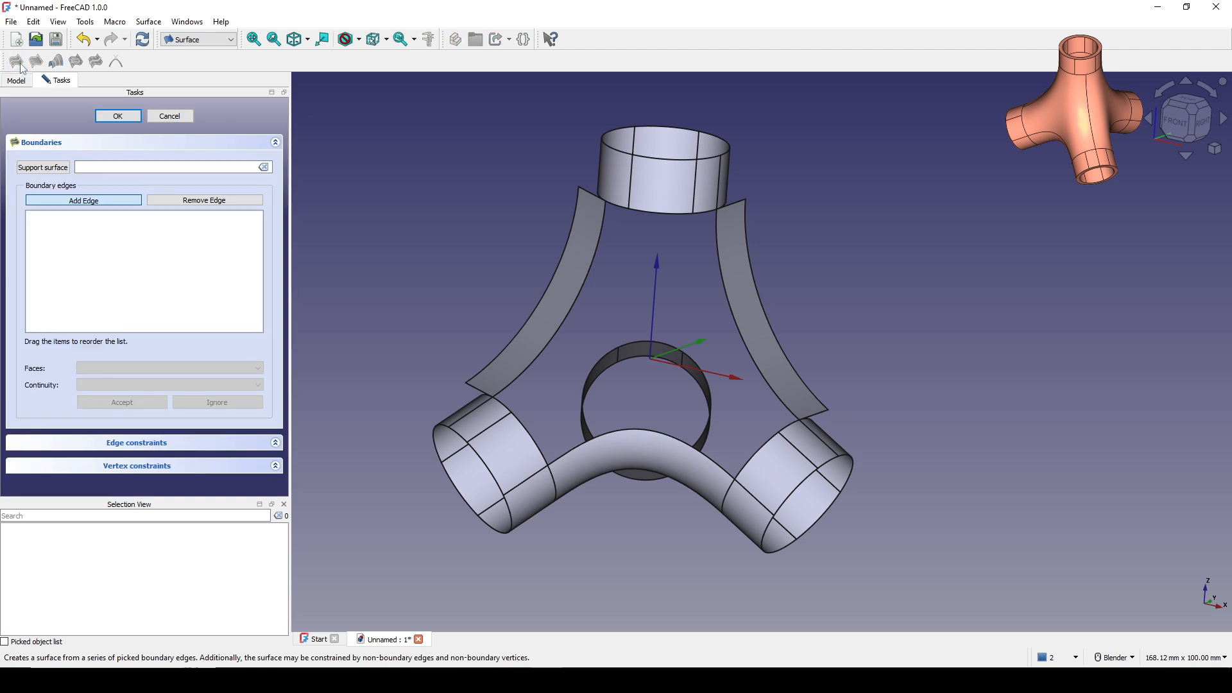
pyautogui.click(704, 213)
pyautogui.click(669, 218)
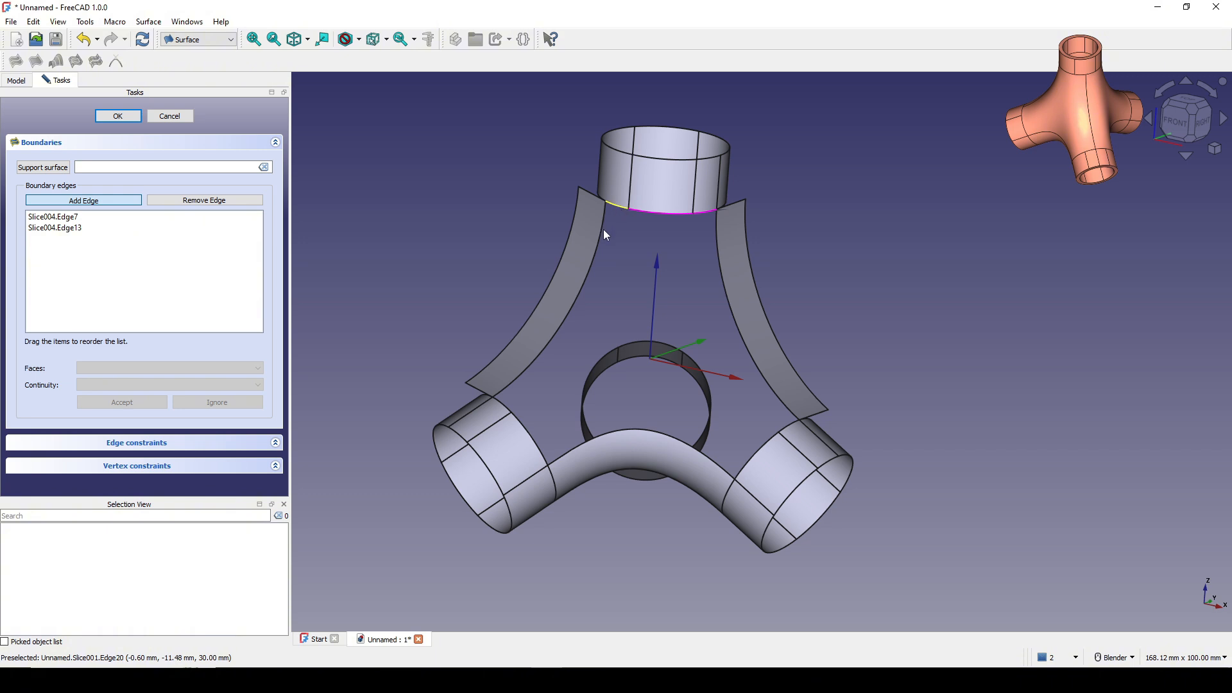
pyautogui.click(607, 257)
pyautogui.scroll(2, 606, 258)
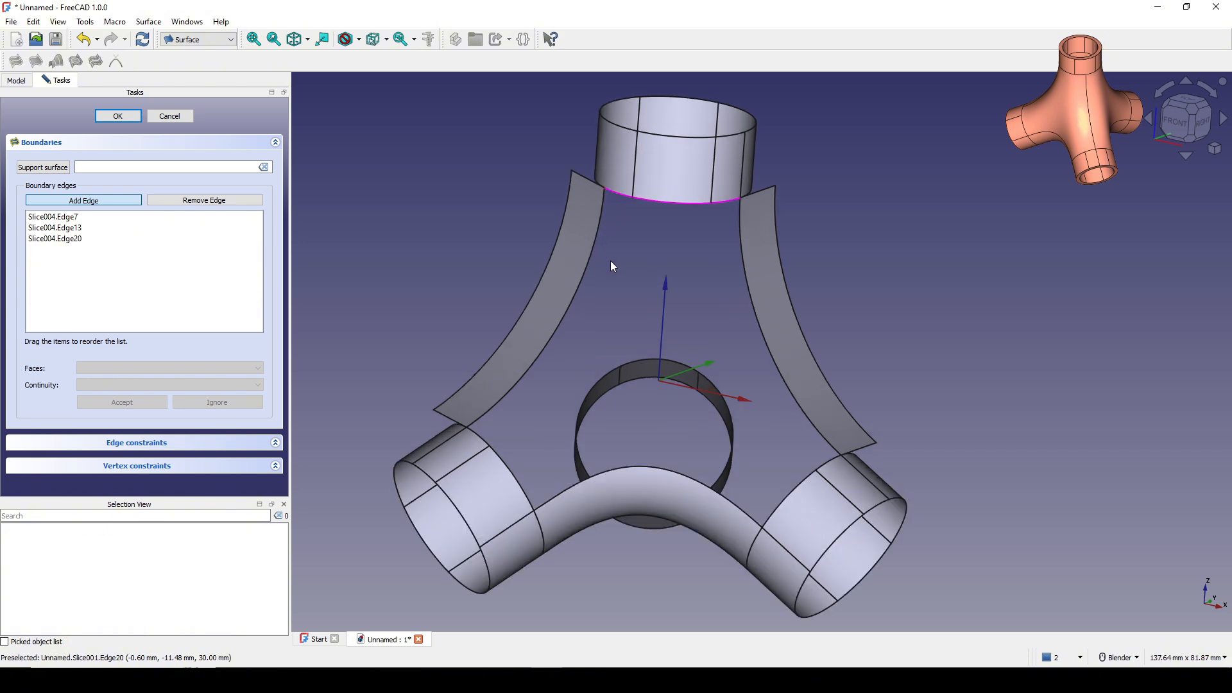
pyautogui.click(594, 268)
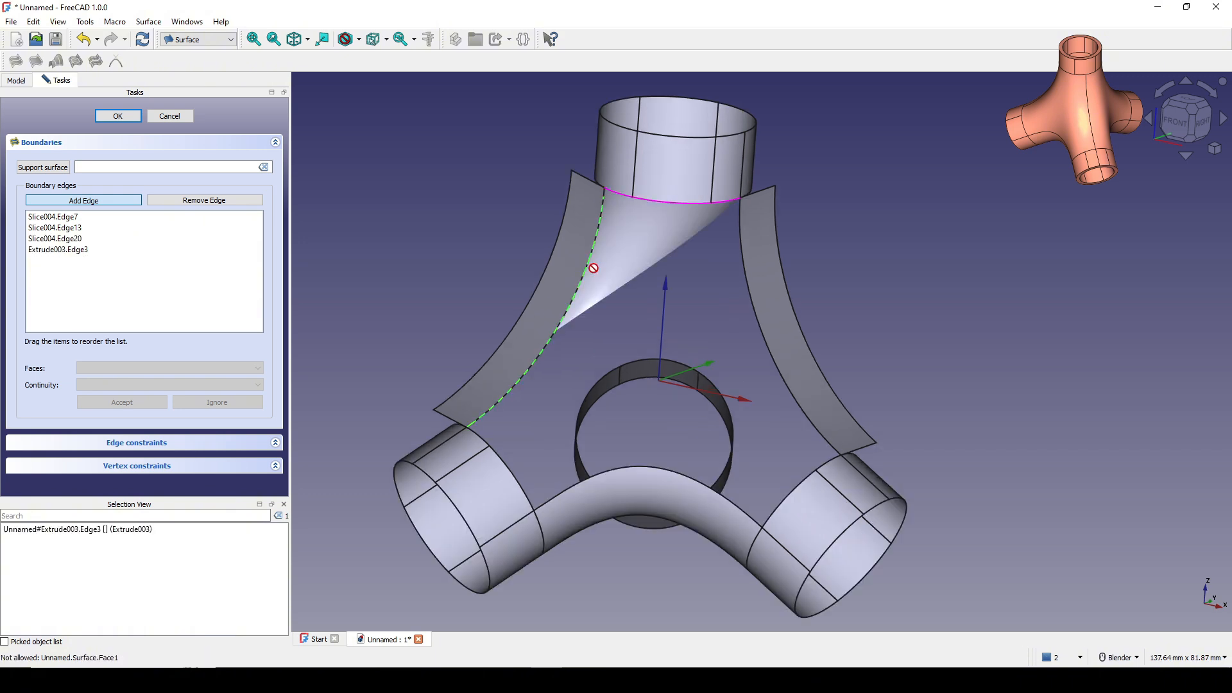
# Step: Complete the boundary loop with the two lower rings' facing edges, the Blend_Surface upper edge and the Extrude002 strip's inner edge
pyautogui.click(491, 440)
pyautogui.click(514, 460)
pyautogui.click(565, 490)
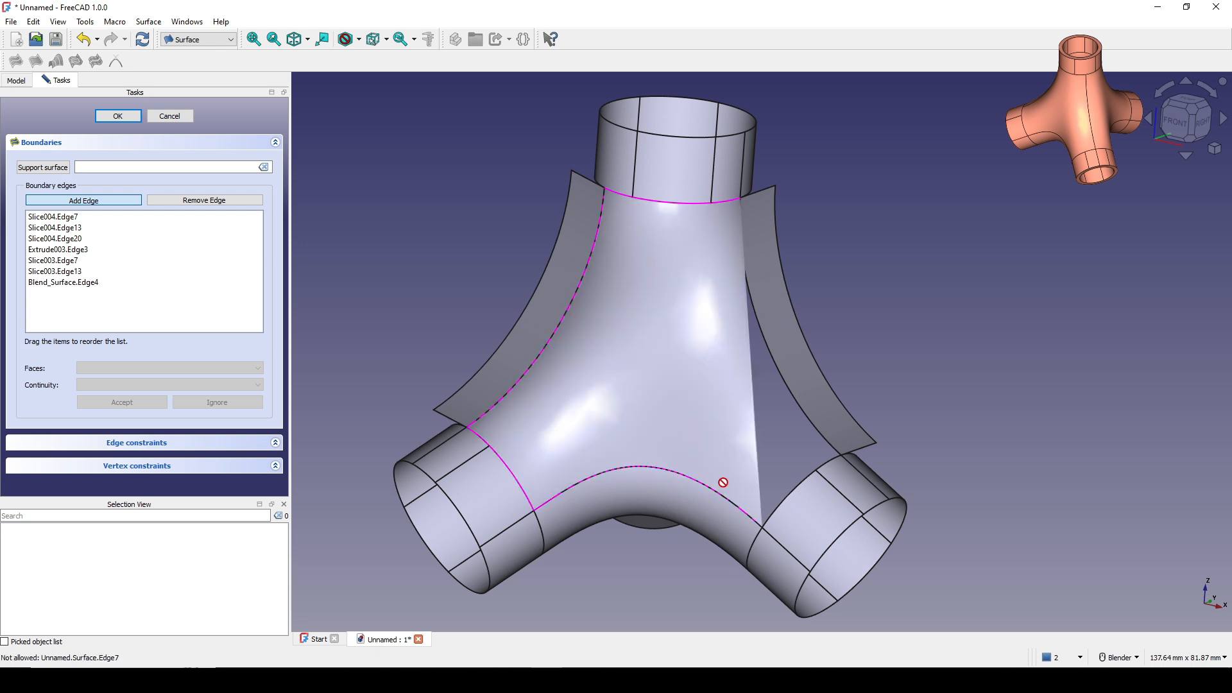
pyautogui.click(782, 495)
pyautogui.click(825, 464)
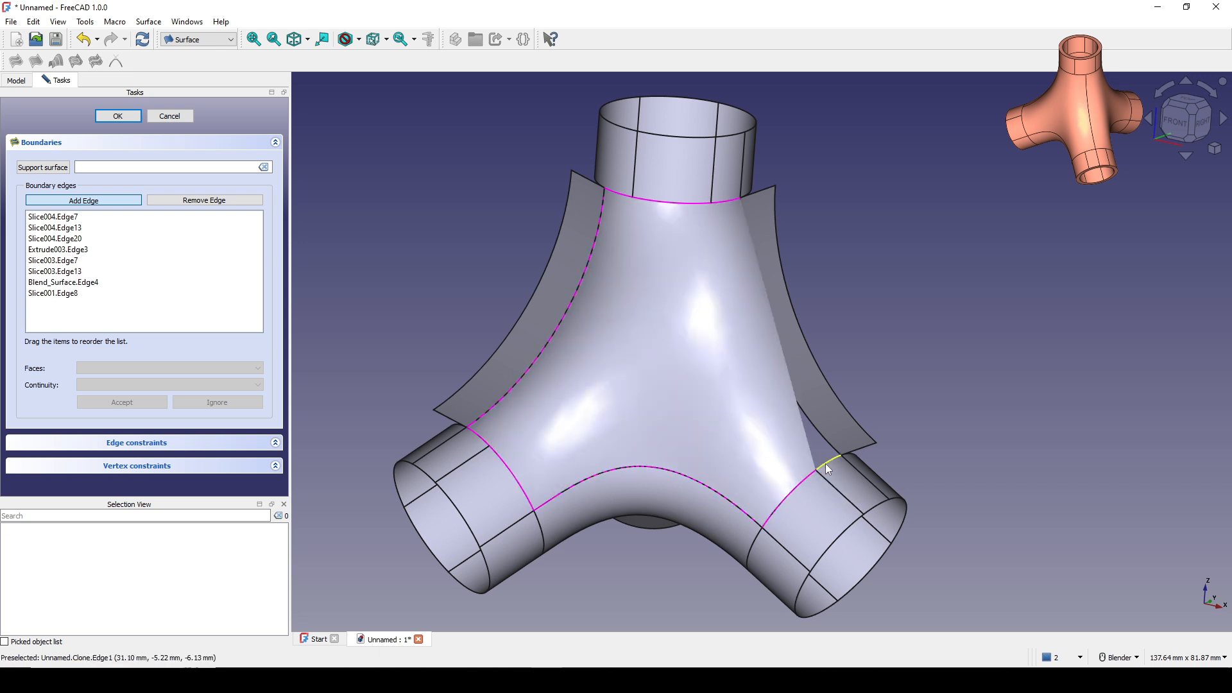
pyautogui.moveTo(826, 464); pyautogui.dragTo(858, 424, button='middle')
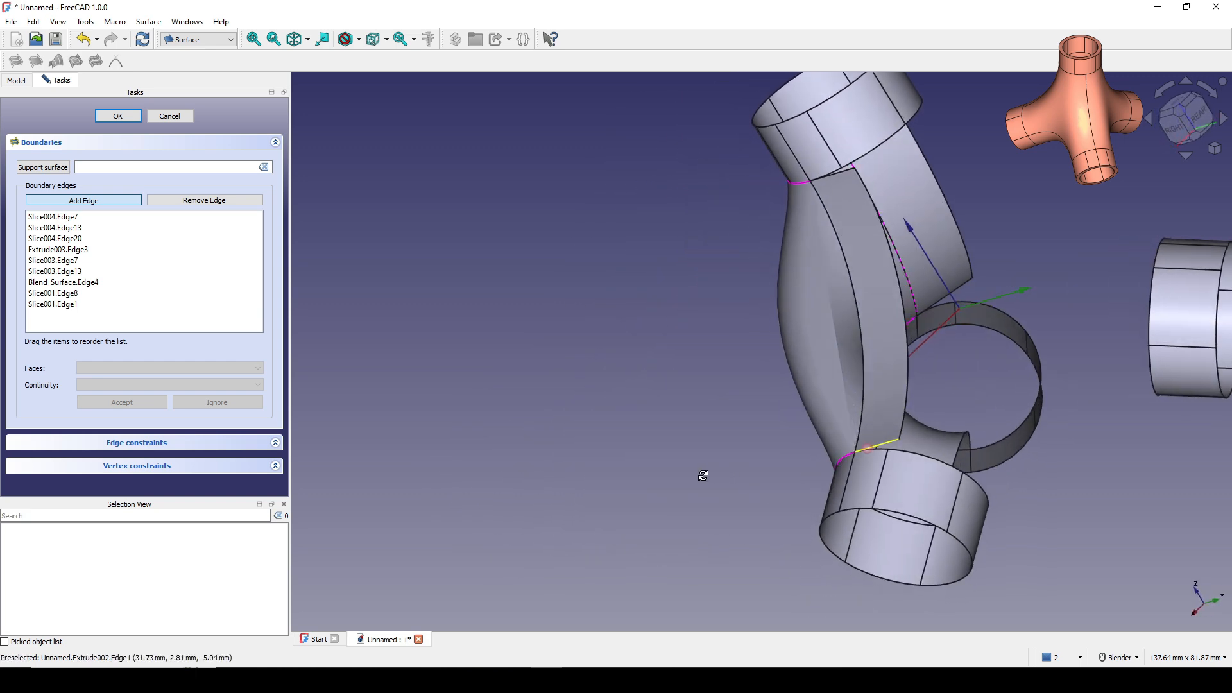
pyautogui.click(860, 401)
pyautogui.moveTo(691, 438); pyautogui.dragTo(665, 295, button='middle')
# Step: Assign the adjacent face and G1 continuity to each of the Slice004 boundary edges on the upper ring
pyautogui.doubleClick(97, 216)
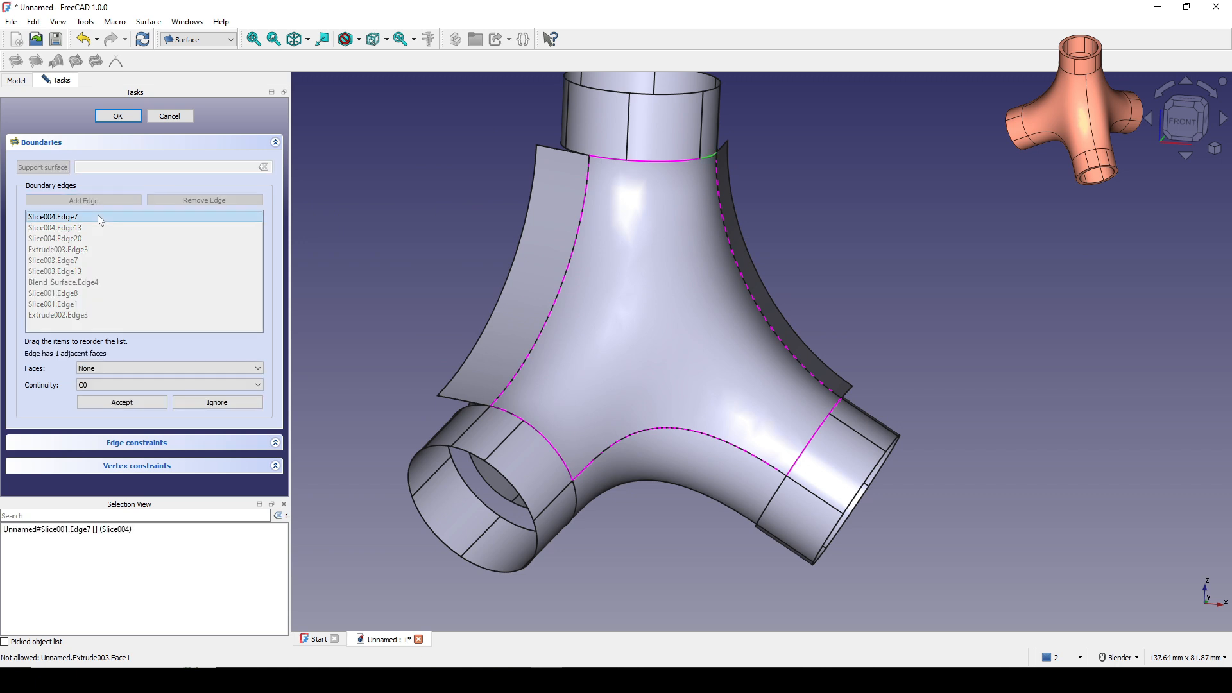
pyautogui.click(114, 366)
pyautogui.click(113, 385)
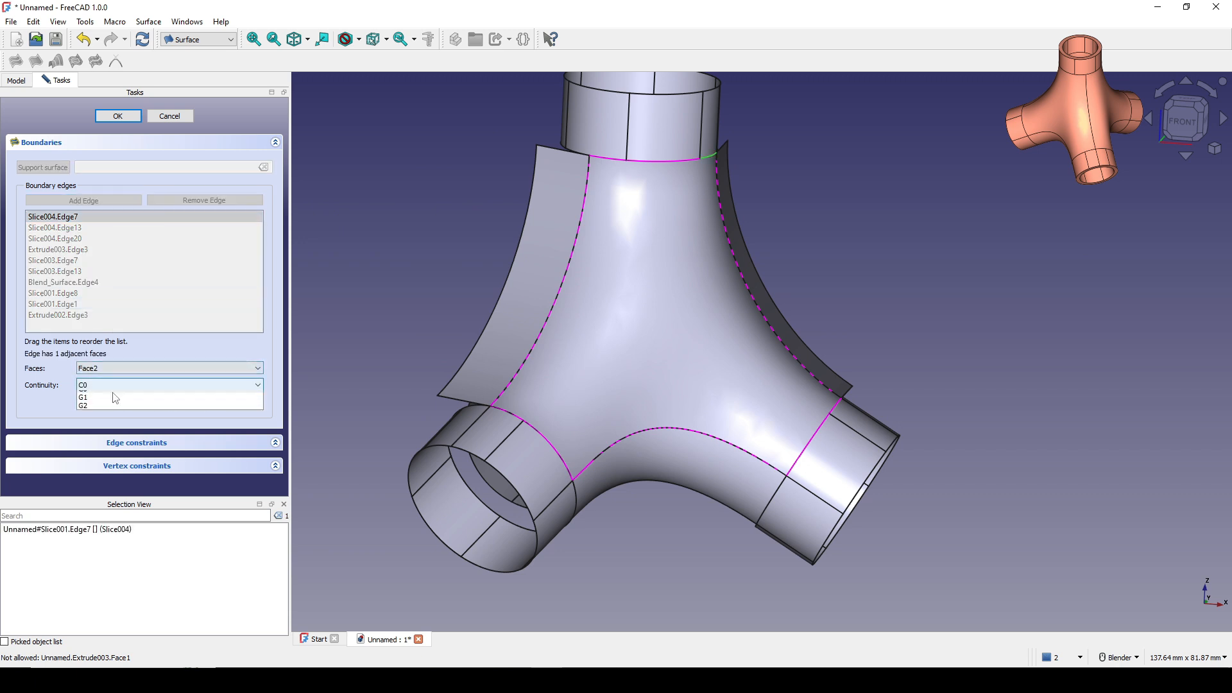
pyautogui.click(121, 402)
pyautogui.doubleClick(55, 239)
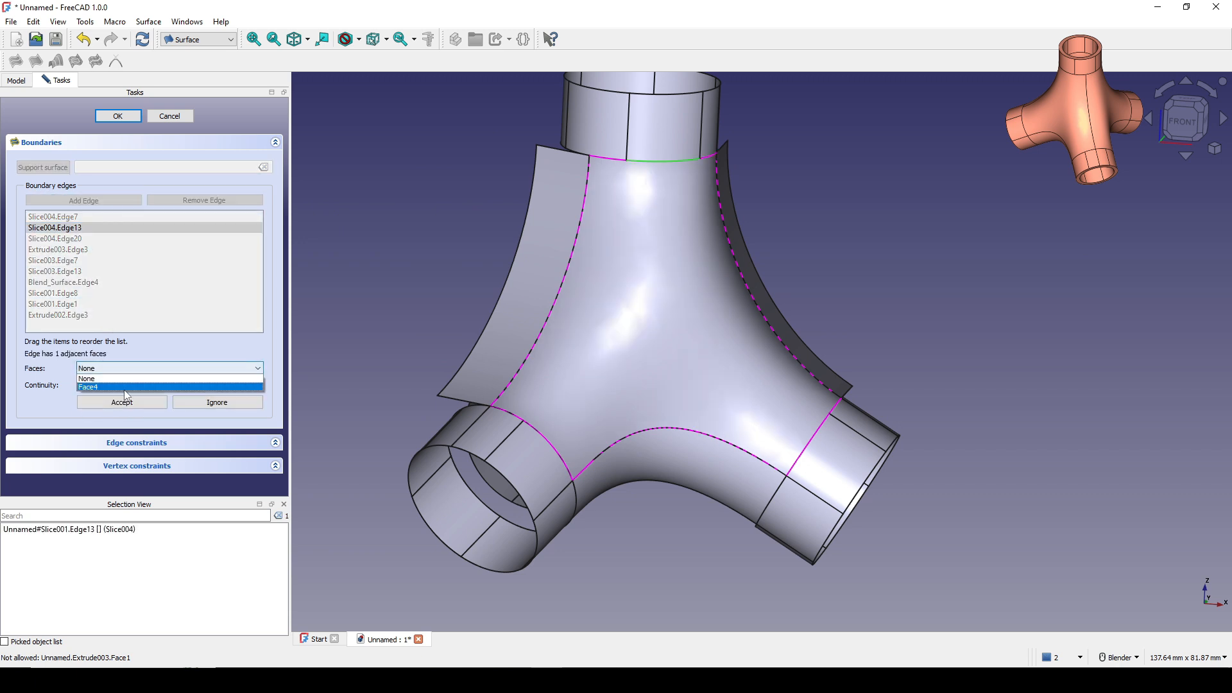
pyautogui.click(114, 368)
pyautogui.click(114, 388)
pyautogui.click(122, 402)
# Step: Assign adjacent faces and G1 continuity to the Extrude003, Slice003 and Blend_Surface boundary edges
pyautogui.doubleClick(56, 271)
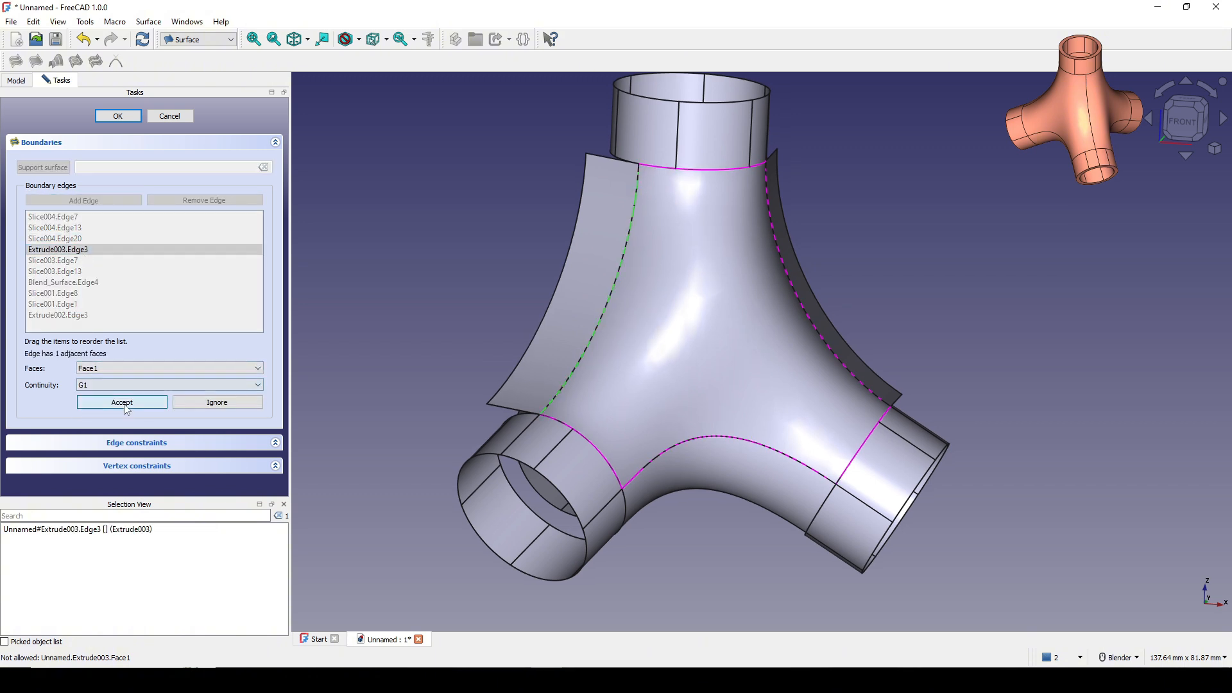
pyautogui.click(129, 368)
pyautogui.click(129, 368)
pyautogui.click(122, 387)
pyautogui.click(118, 402)
pyautogui.doubleClick(102, 283)
pyautogui.click(109, 367)
pyautogui.click(108, 388)
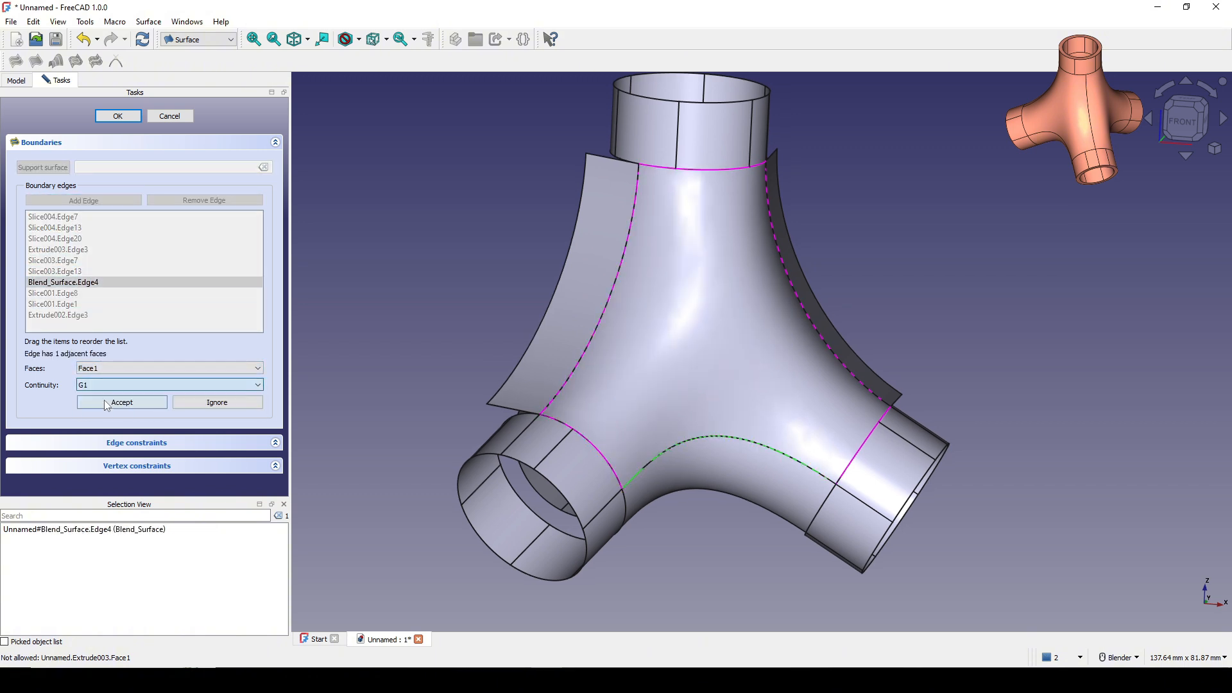
pyautogui.click(105, 402)
# Step: Assign adjacent faces and G1 continuity to the Slice001 and Extrude002 boundary edges, and finish the filling surface
pyautogui.doubleClick(103, 293)
pyautogui.click(116, 367)
pyautogui.click(109, 368)
pyautogui.click(108, 388)
pyautogui.click(109, 402)
pyautogui.doubleClick(86, 315)
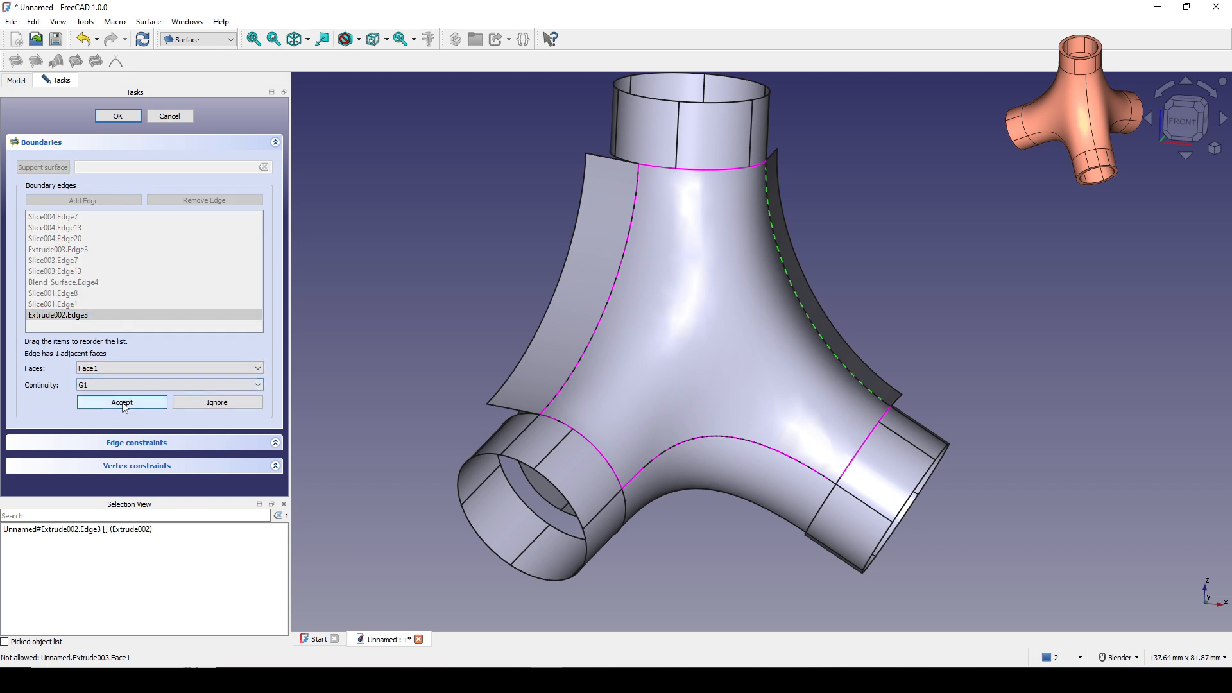
pyautogui.click(122, 403)
pyautogui.click(118, 116)
# Step: Hide the Extrude003 and Extrude002 support strips beside the filled surface
pyautogui.scroll(-2, 494, 276)
pyautogui.keyDown('shift'); pyautogui.moveTo(558, 286); pyautogui.dragTo(544, 279, button='middle'); pyautogui.keyUp('shift')
pyautogui.click(548, 275)
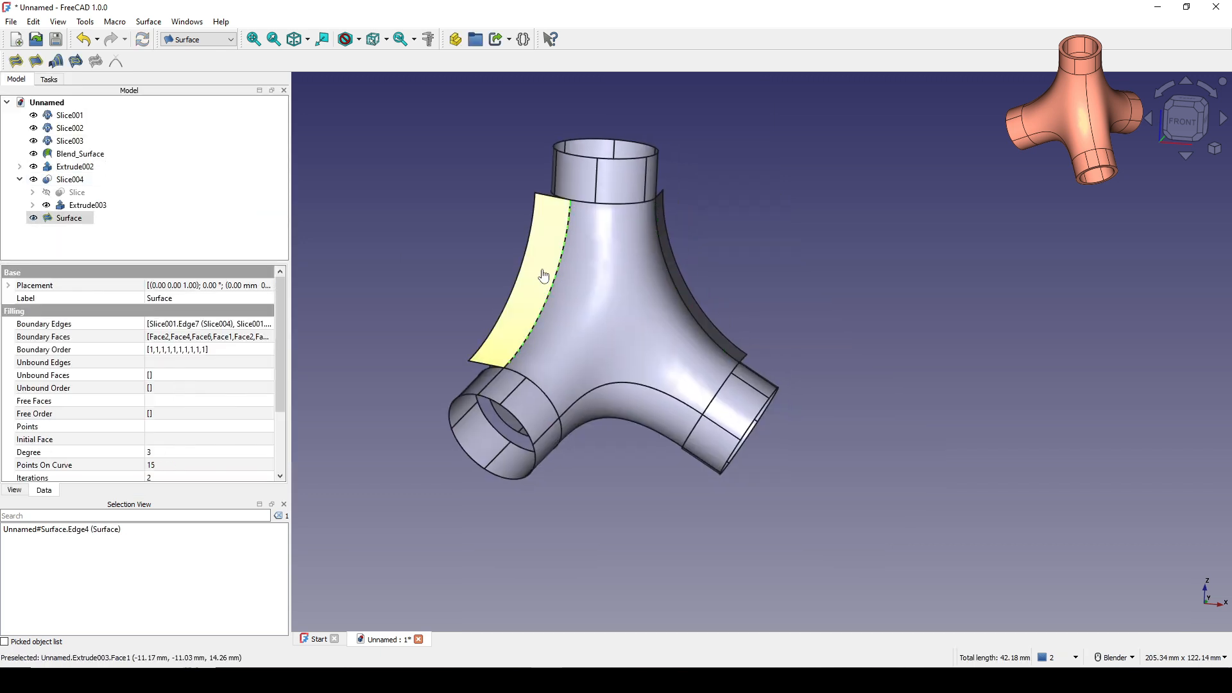
pyautogui.click(543, 282)
pyautogui.moveTo(633, 321); pyautogui.dragTo(829, 299, button='middle')
pyautogui.keyDown('ctrl'); pyautogui.click(731, 281); pyautogui.keyUp('ctrl')
pyautogui.press('space')
pyautogui.click(828, 297)
# Step: Inspect the filled surface's side profile and trace its outer bulge on a temporary screen capture
pyautogui.moveTo(674, 379); pyautogui.dragTo(823, 381, button='middle')
pyautogui.scroll(1, 823, 380)
pyautogui.moveTo(747, 357); pyautogui.dragTo(519, 460, button='middle')
pyautogui.scroll(2, 534, 463)
pyautogui.keyDown('shift'); pyautogui.moveTo(572, 401); pyautogui.dragTo(560, 432, button='middle'); pyautogui.keyUp('shift')
pyautogui.scroll(-1, 632, 295)
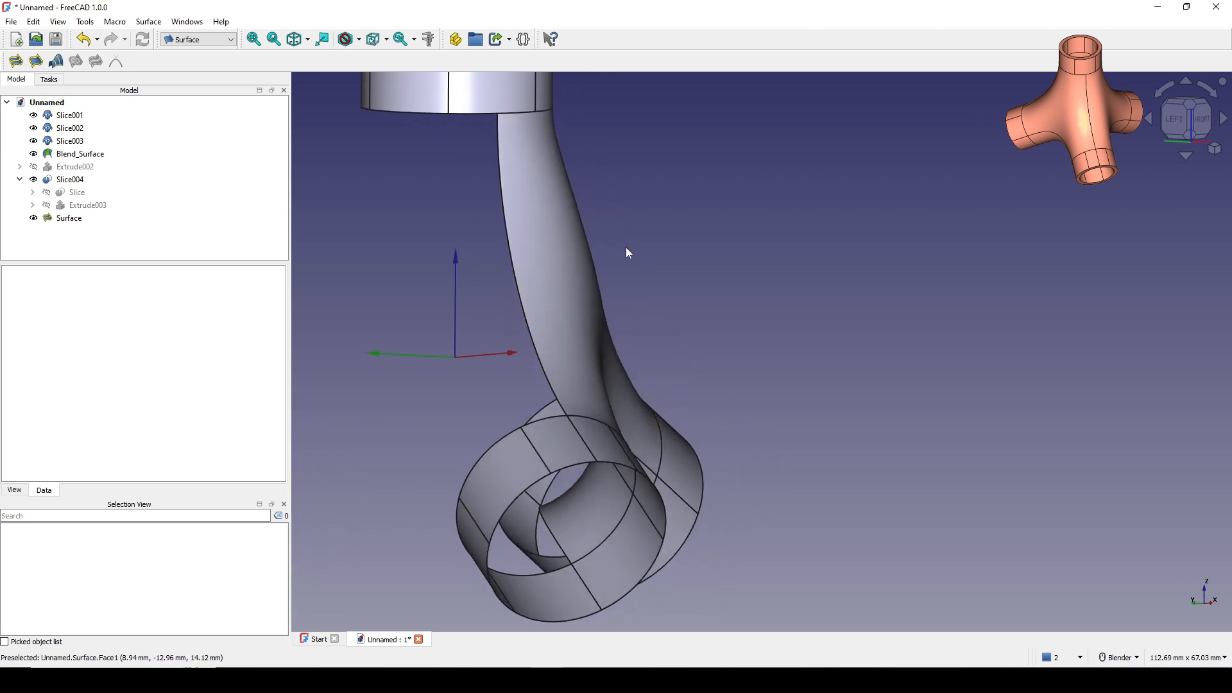
pyautogui.scroll(-1, 680, 292)
pyautogui.press('Print')
pyautogui.moveTo(371, 60); pyautogui.dragTo(811, 475)
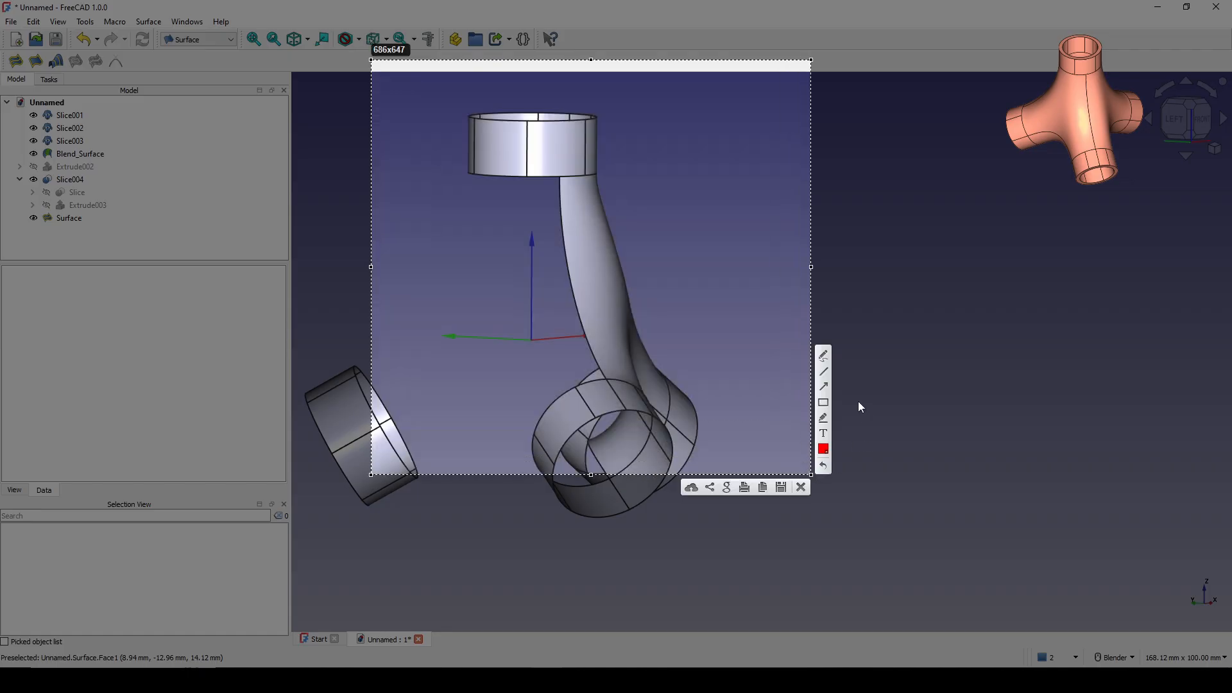
pyautogui.moveTo(598, 176); pyautogui.dragTo(604, 195)
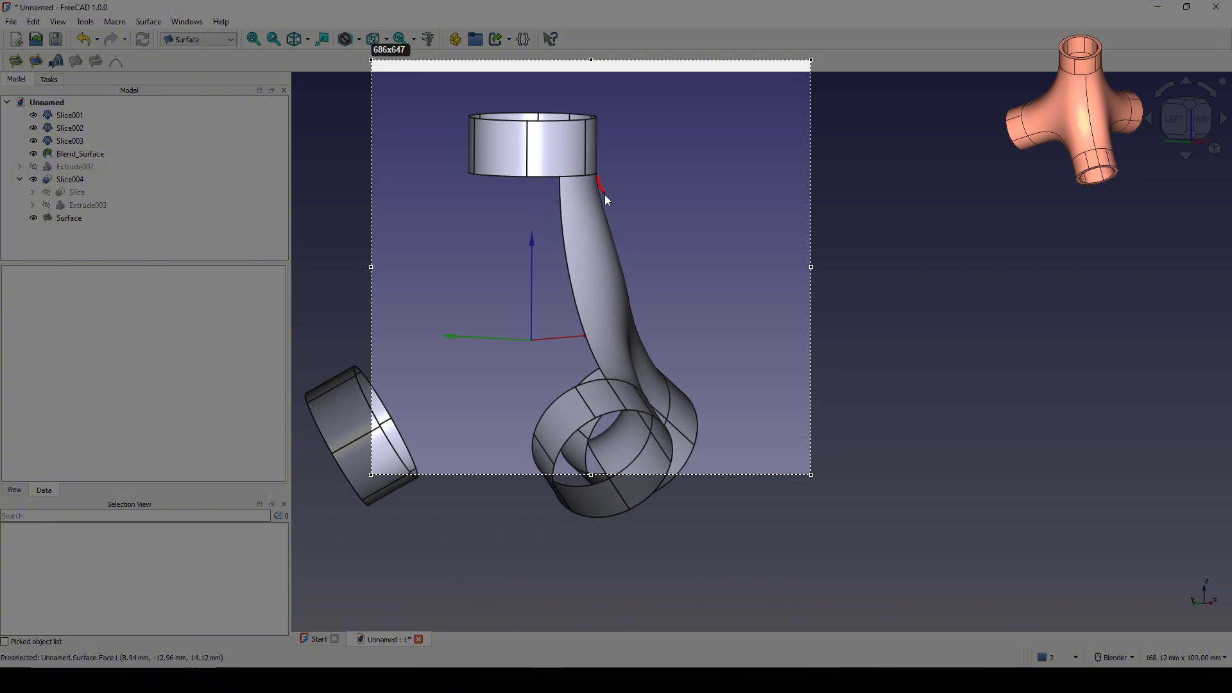
pyautogui.moveTo(636, 315); pyautogui.dragTo(635, 318)
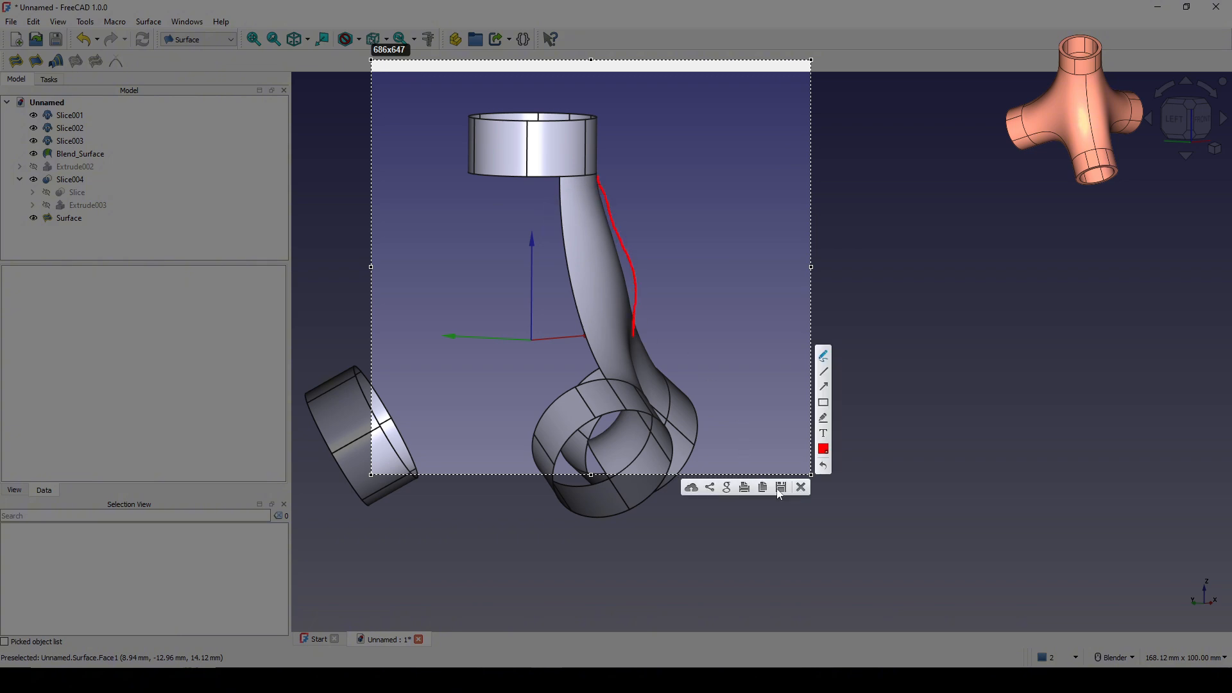
pyautogui.click(798, 482)
# Step: Mark lines on the upper ring and lower blend surface in a temporary screen capture, and join them with a freehand curve
pyautogui.moveTo(799, 482)
pyautogui.mouseDown(button='middle')
pyautogui.moveTo(574, 433)
pyautogui.moveTo(663, 311)
pyautogui.moveTo(888, 287)
pyautogui.moveTo(768, 316)
pyautogui.moveTo(858, 330)
pyautogui.moveTo(776, 344)
pyautogui.moveTo(734, 333)
pyautogui.moveTo(814, 368)
pyautogui.moveTo(814, 356)
pyautogui.mouseUp(button='middle')
pyautogui.press('Print')
pyautogui.moveTo(388, 83); pyautogui.dragTo(963, 564)
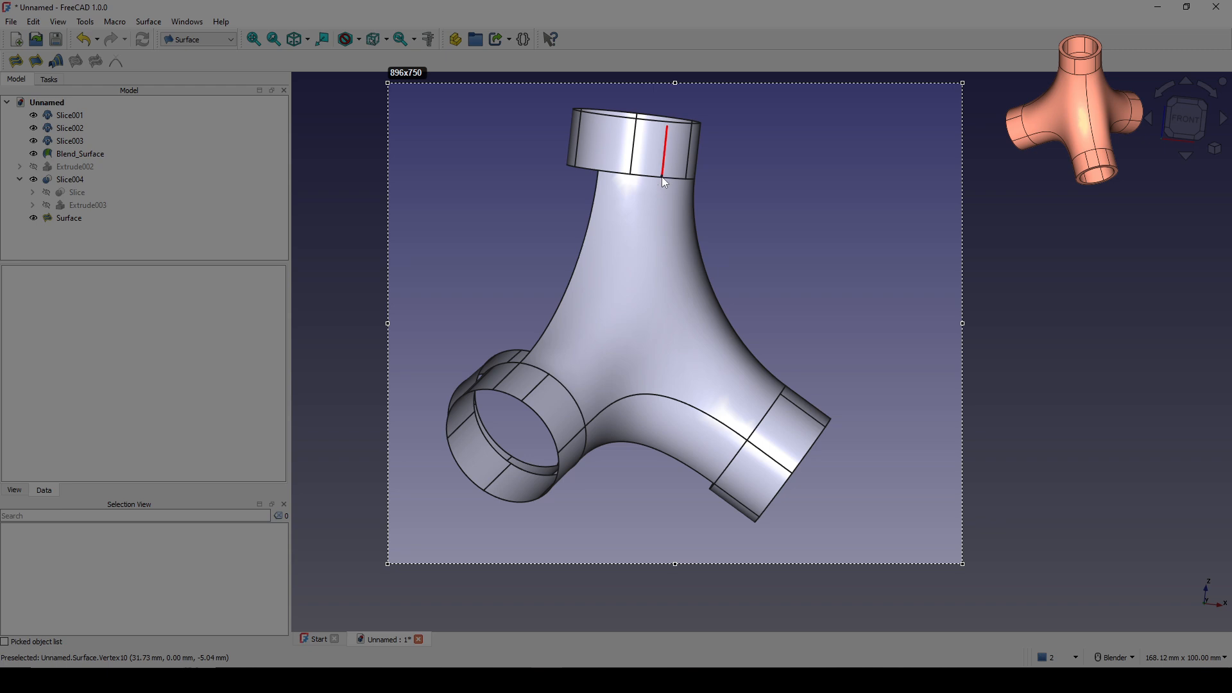
pyautogui.moveTo(664, 181); pyautogui.dragTo(661, 180)
pyautogui.moveTo(645, 392); pyautogui.dragTo(639, 469)
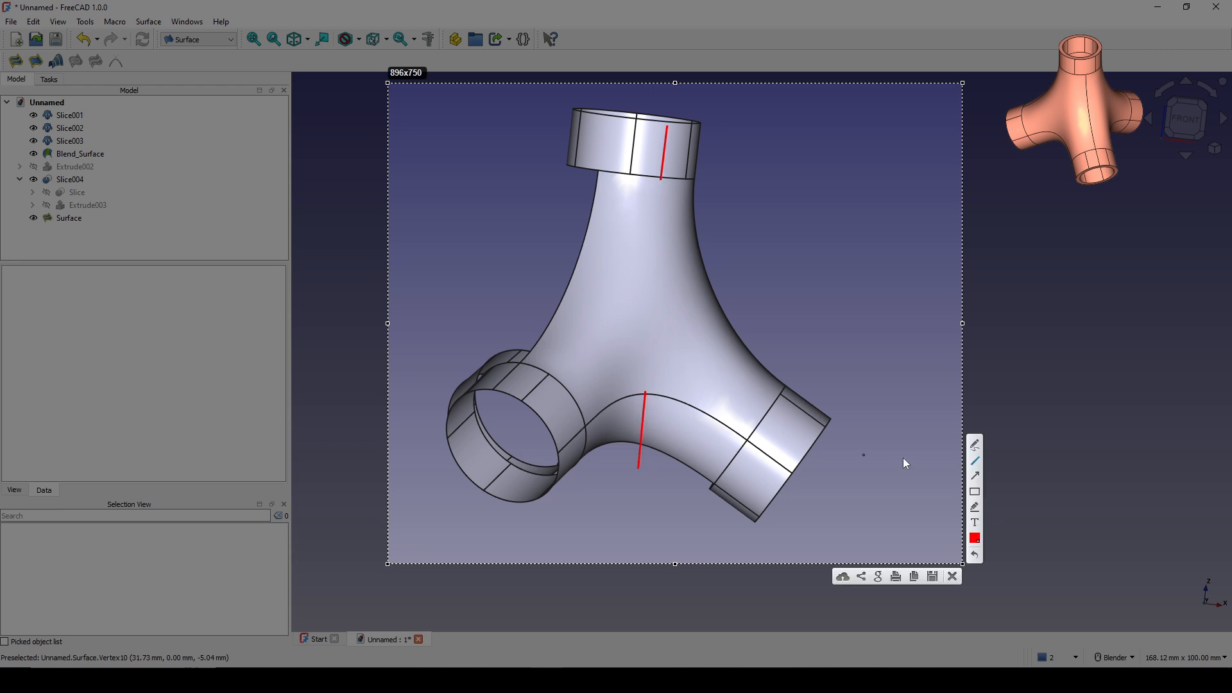
pyautogui.moveTo(647, 399); pyautogui.dragTo(645, 384)
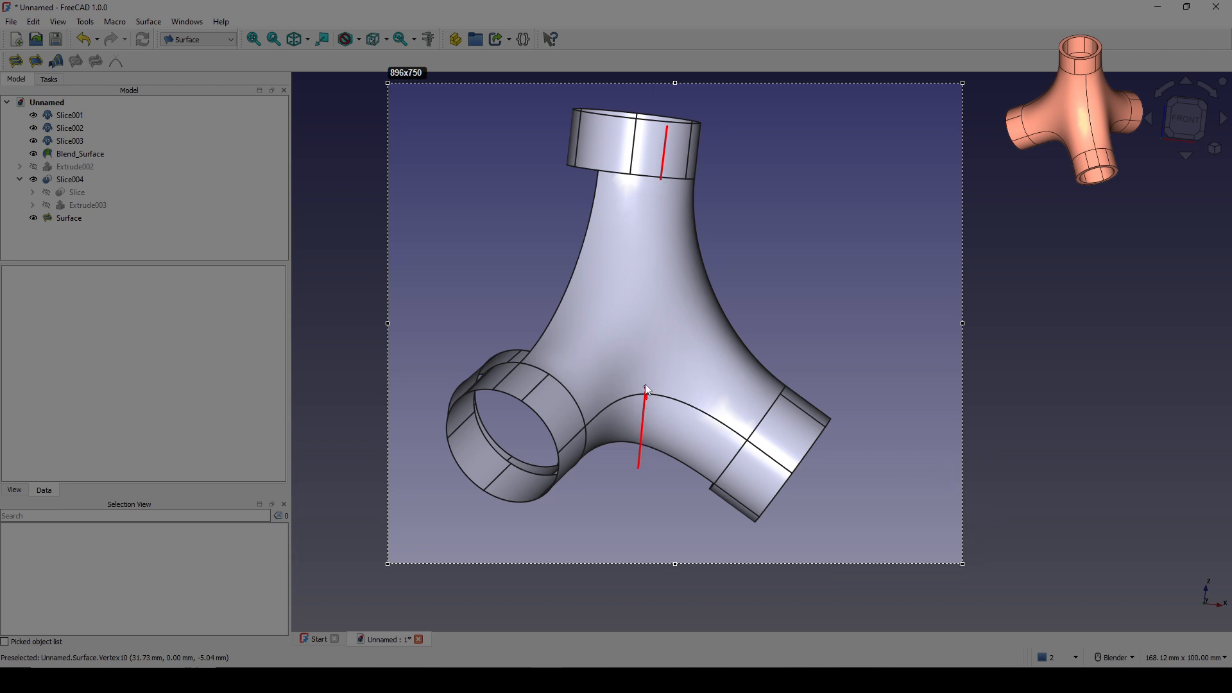
pyautogui.moveTo(656, 179); pyautogui.dragTo(656, 180)
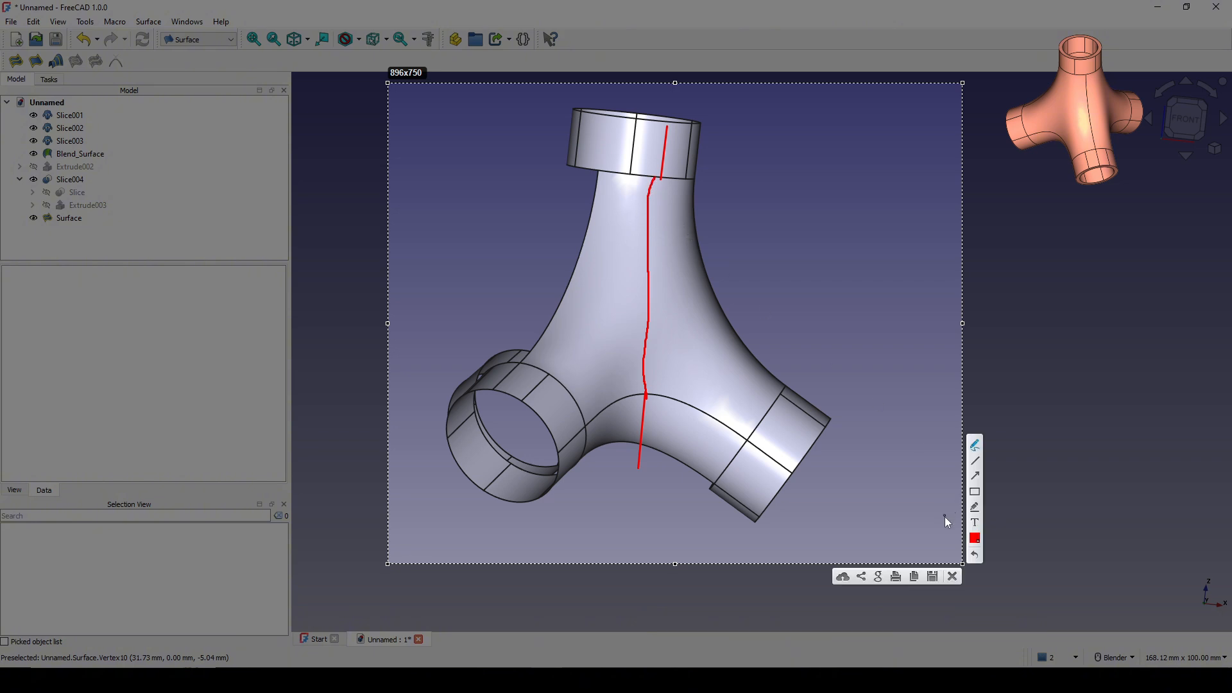
pyautogui.click(953, 577)
# Step: Create an IsoCurve from the Blend_Surface face between the two lower rings
pyautogui.moveTo(861, 330); pyautogui.dragTo(784, 407, button='middle')
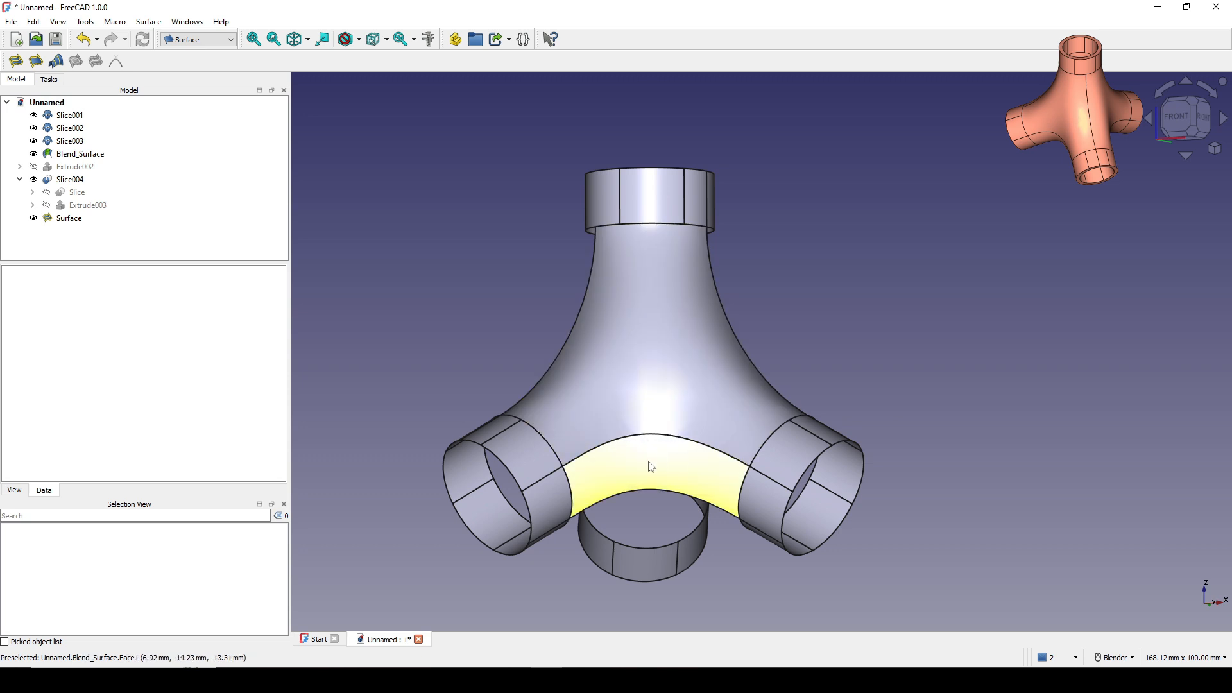
pyautogui.click(729, 477)
pyautogui.keyDown('shift'); pyautogui.moveTo(818, 451); pyautogui.dragTo(795, 392, button='middle'); pyautogui.keyUp('shift')
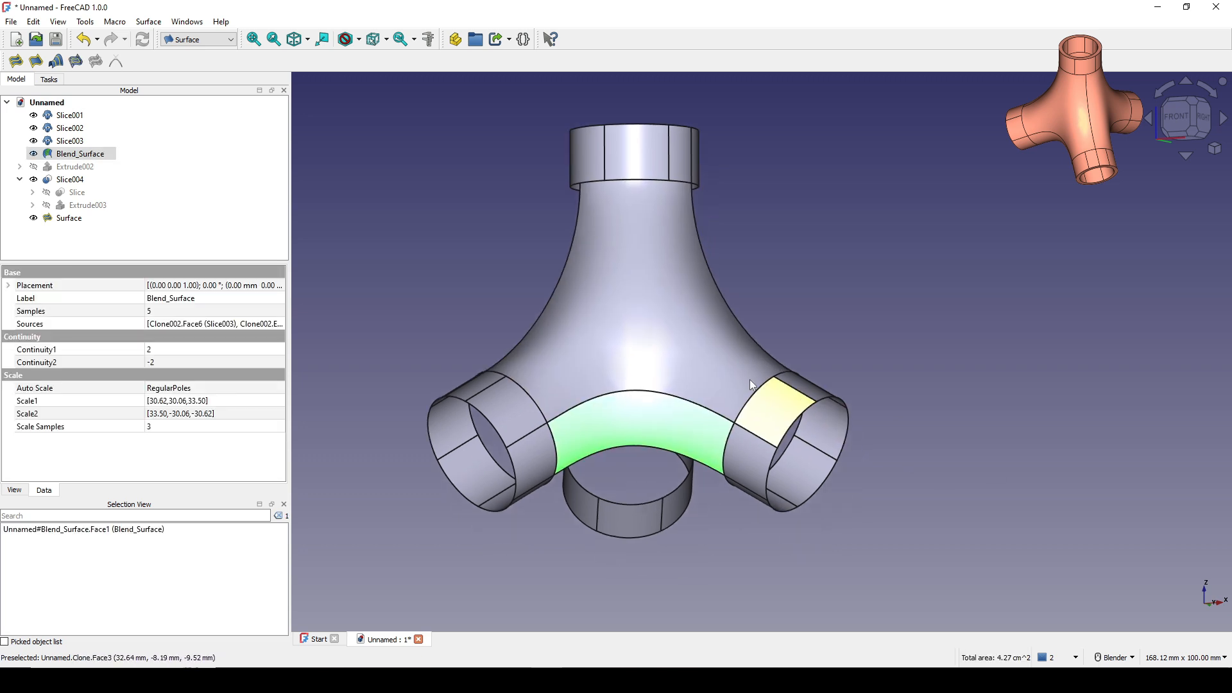
pyautogui.click(193, 39)
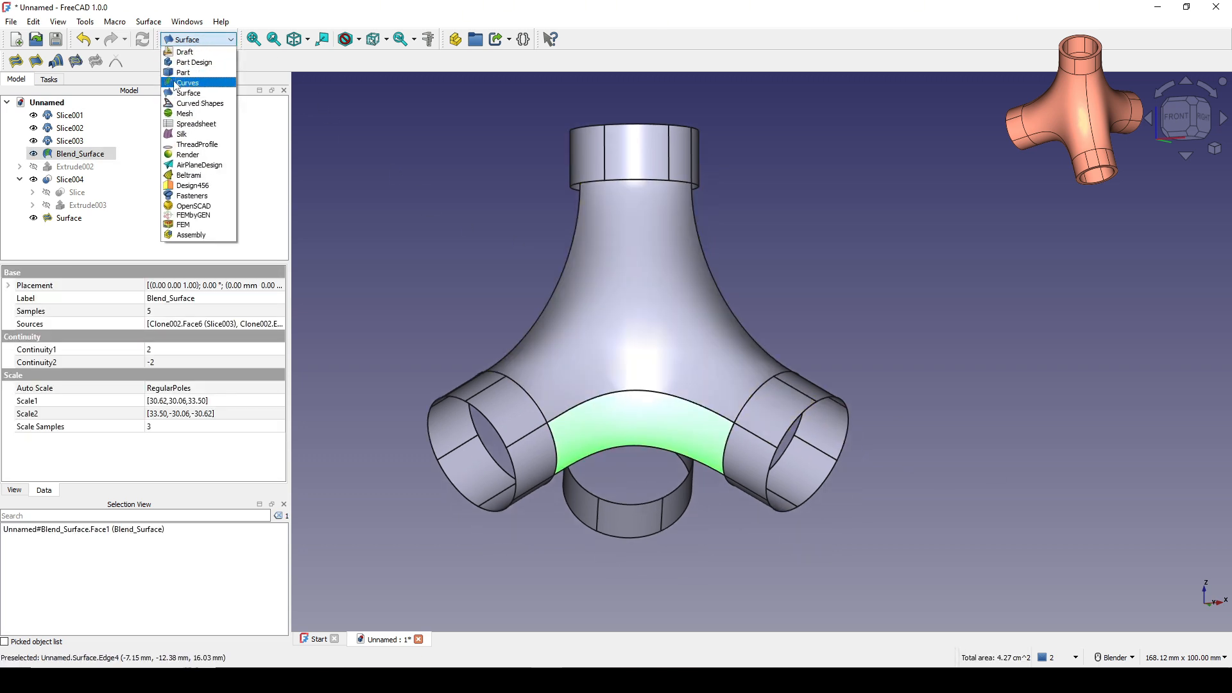
pyautogui.click(183, 82)
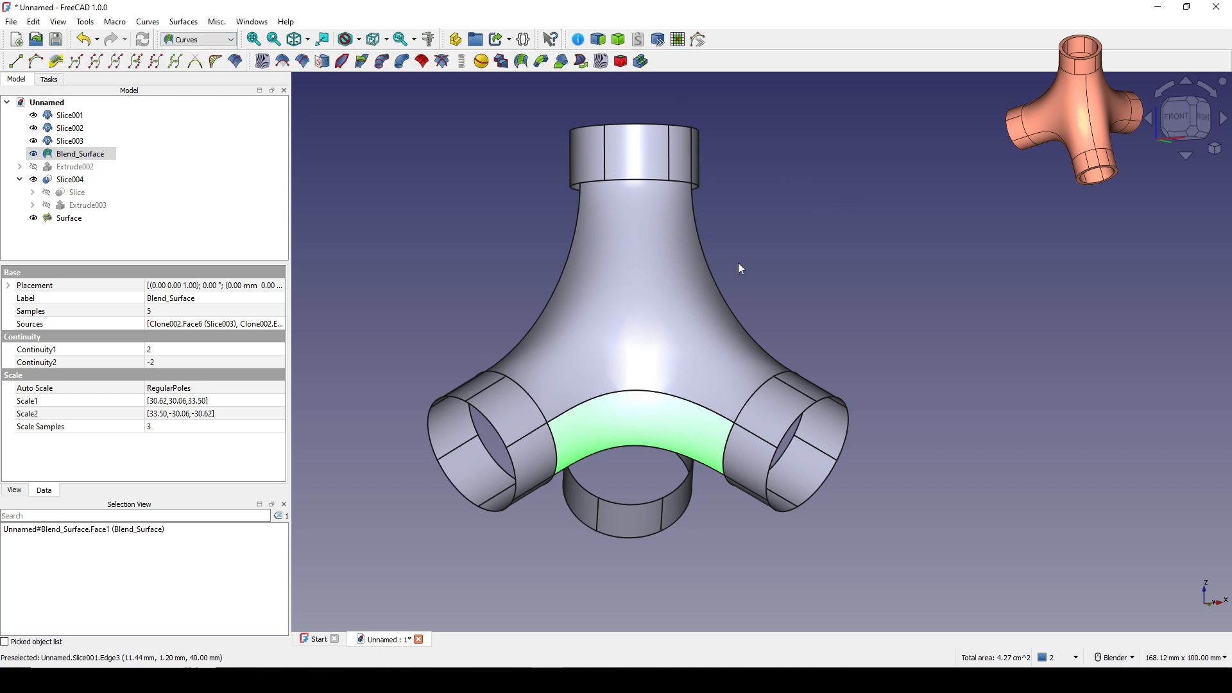
pyautogui.keyDown('shift'); pyautogui.moveTo(740, 268); pyautogui.dragTo(738, 249, button='middle'); pyautogui.keyUp('shift')
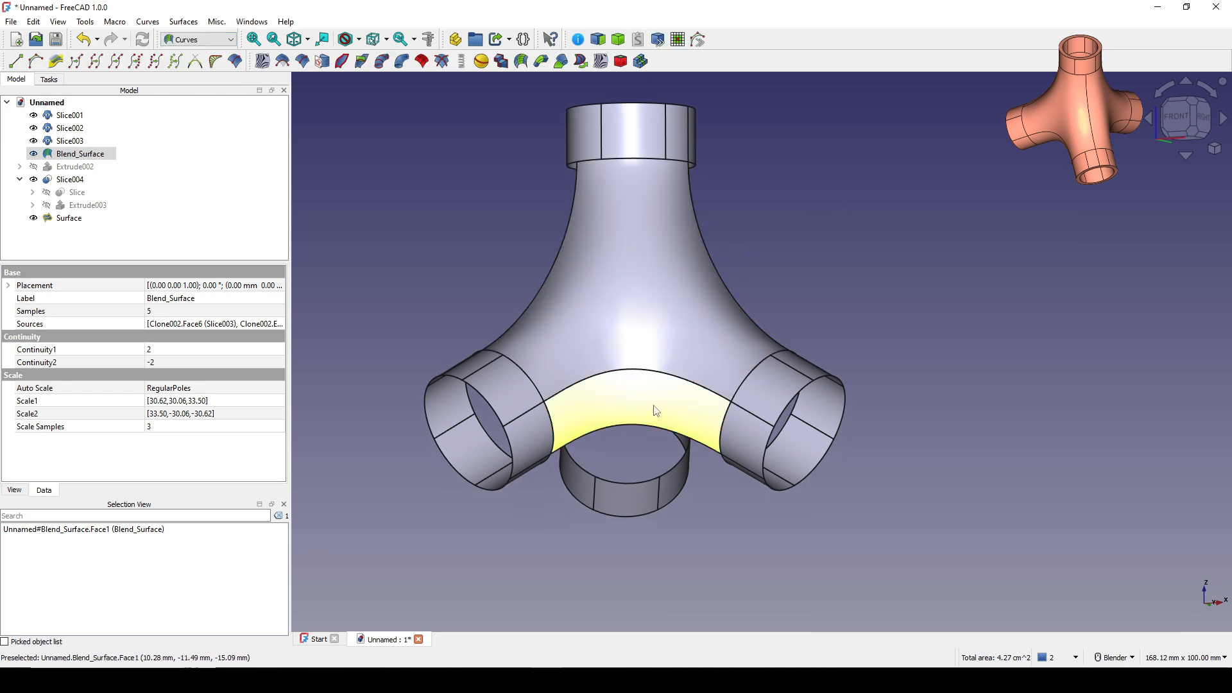
pyautogui.click(301, 62)
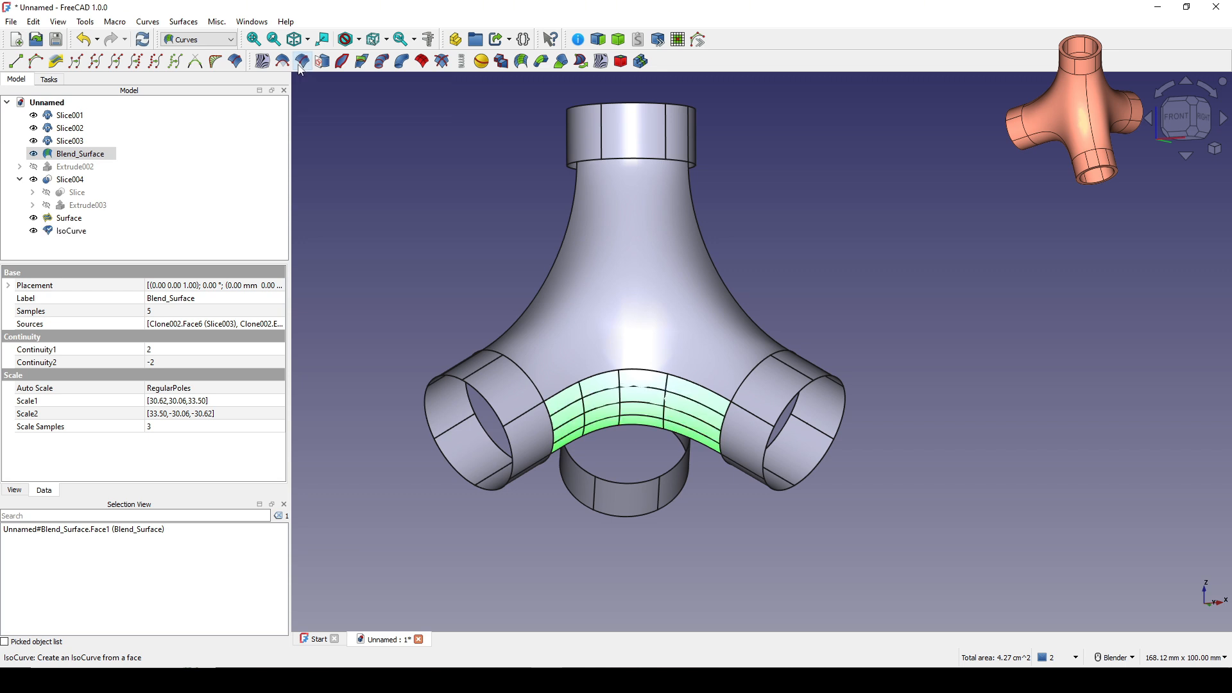
# Step: Set the IsoCurve's Number V to 0 and Number U to 3
pyautogui.scroll(1, 673, 443)
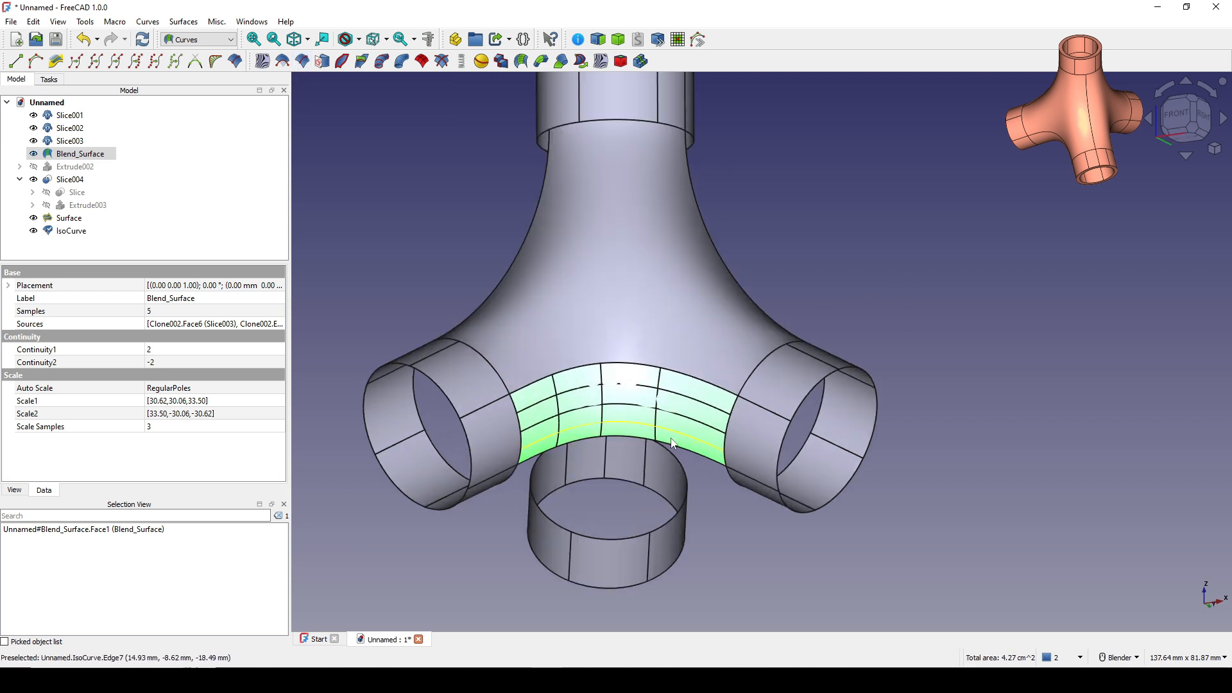
pyautogui.moveTo(673, 443); pyautogui.dragTo(611, 409, button='middle')
pyautogui.click(611, 395)
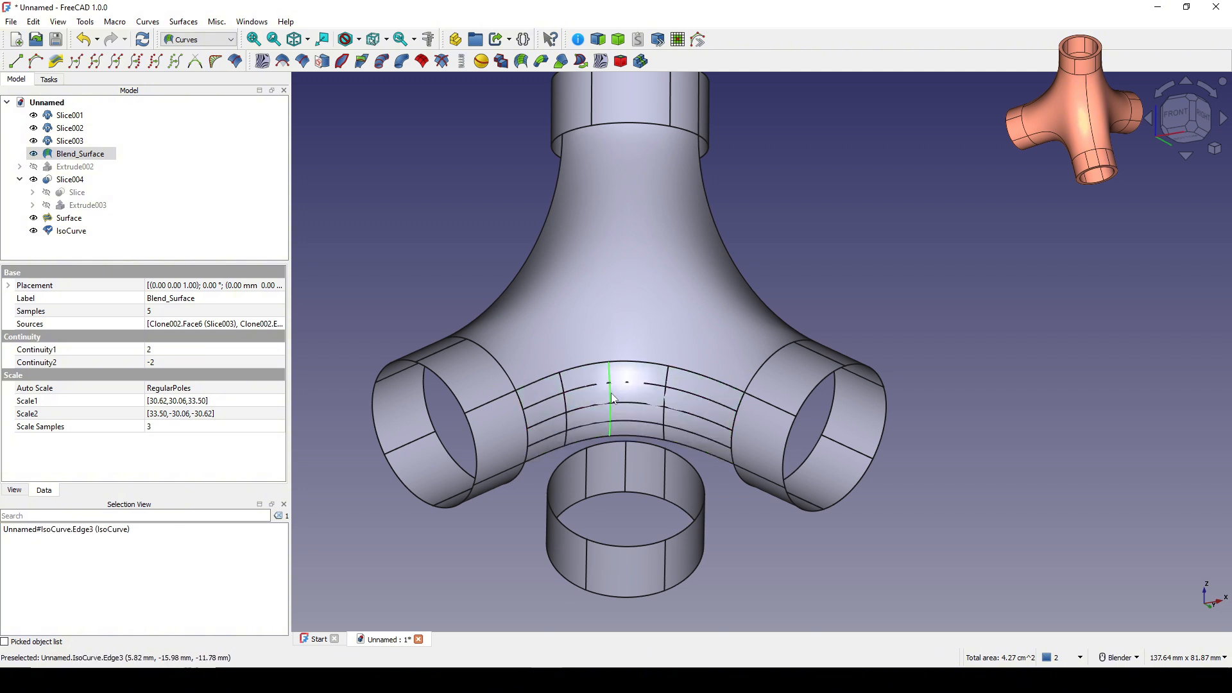
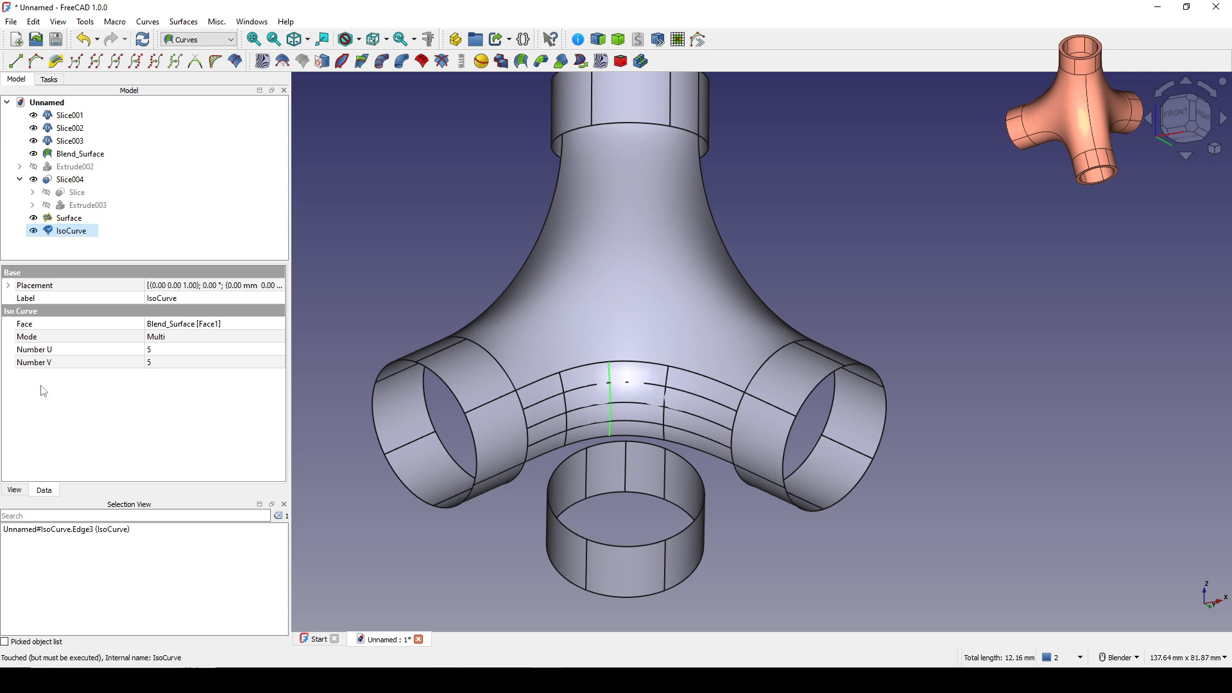
pyautogui.click(179, 364)
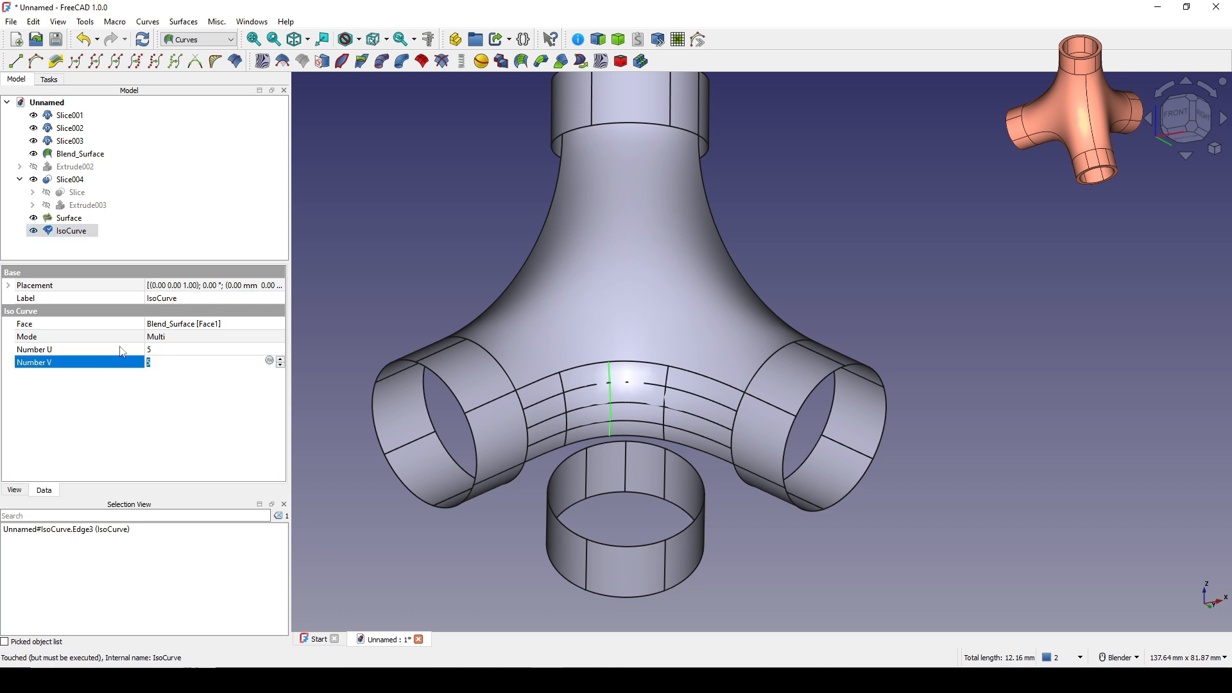
pyautogui.write('0')
pyautogui.press('Return')
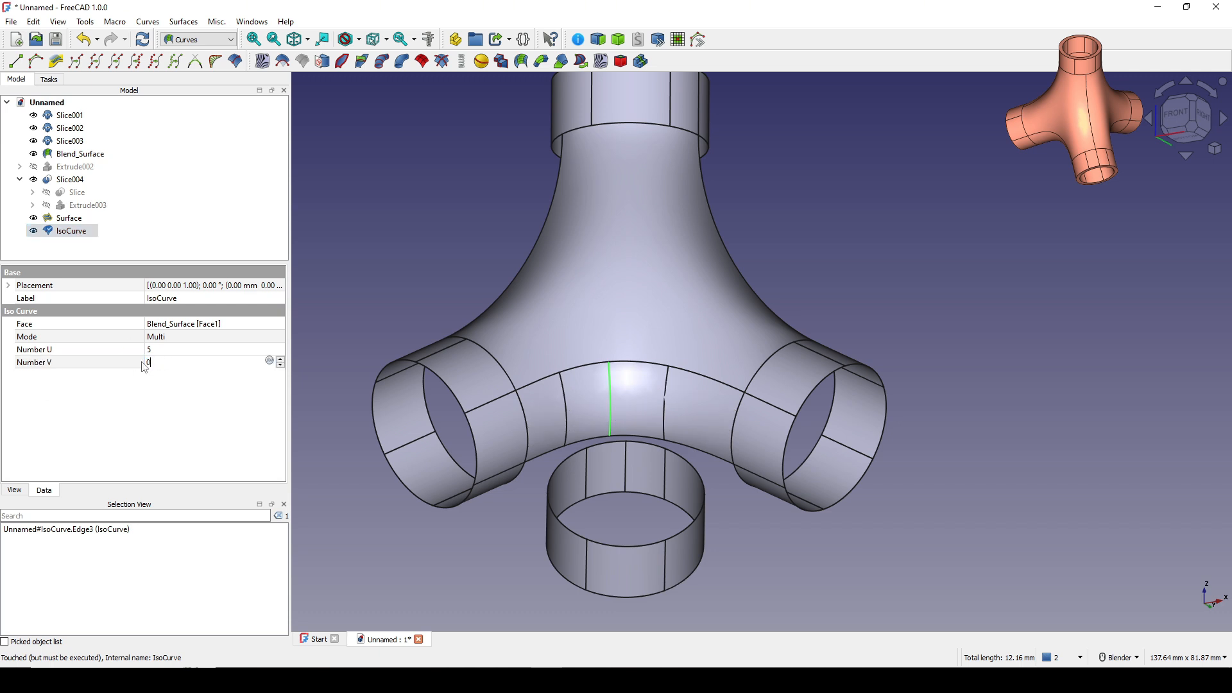
pyautogui.click(165, 349)
pyautogui.write('3')
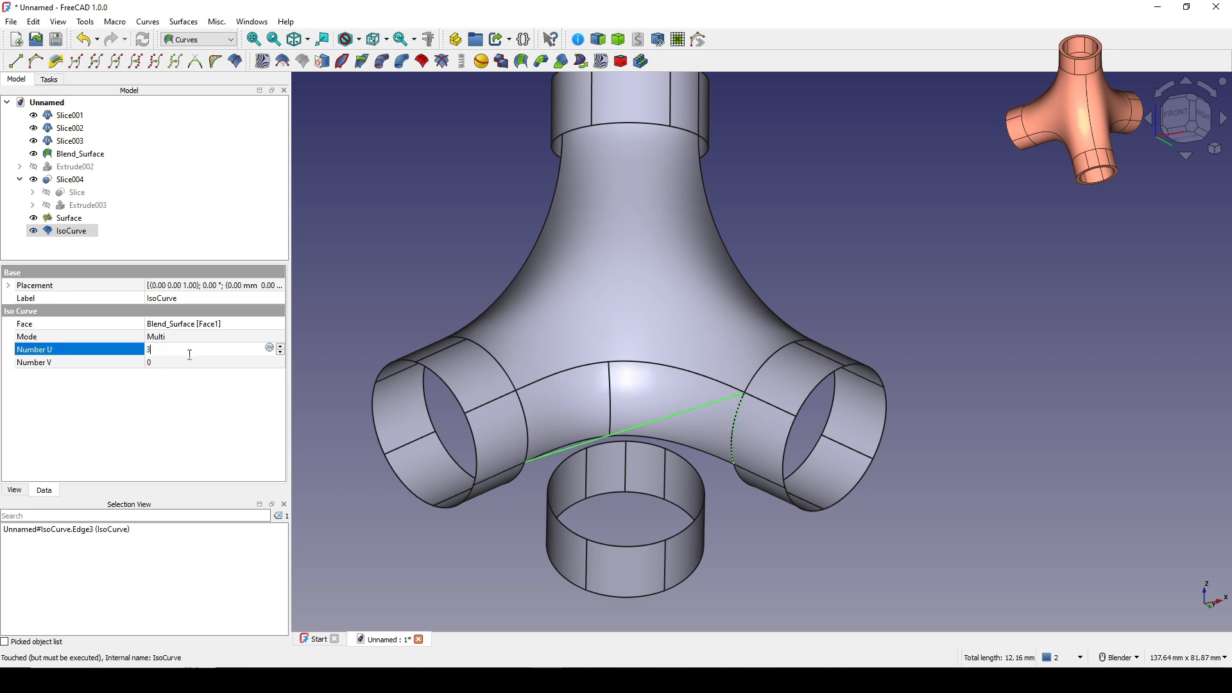
# Step: Examine the IsoCurve's middle edge across the blend surface between the two lower rings from several angles
pyautogui.press('Return')
pyautogui.click(795, 533)
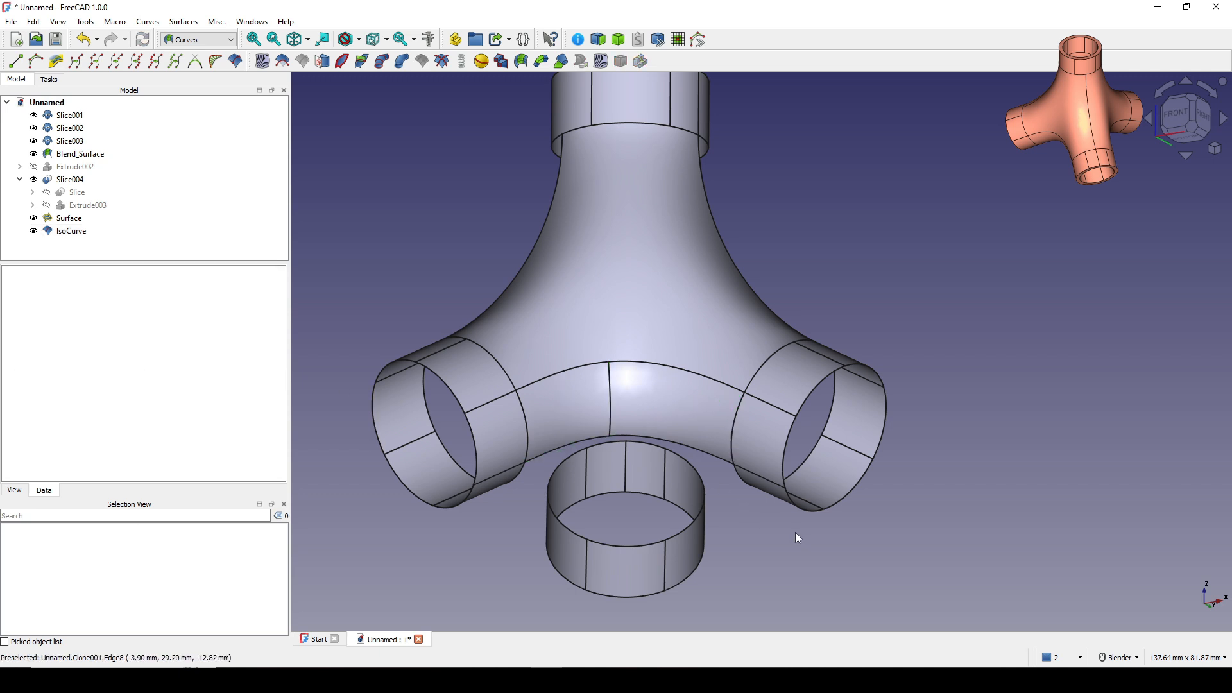
pyautogui.scroll(1, 633, 421)
pyautogui.moveTo(646, 374); pyautogui.dragTo(775, 374, button='middle')
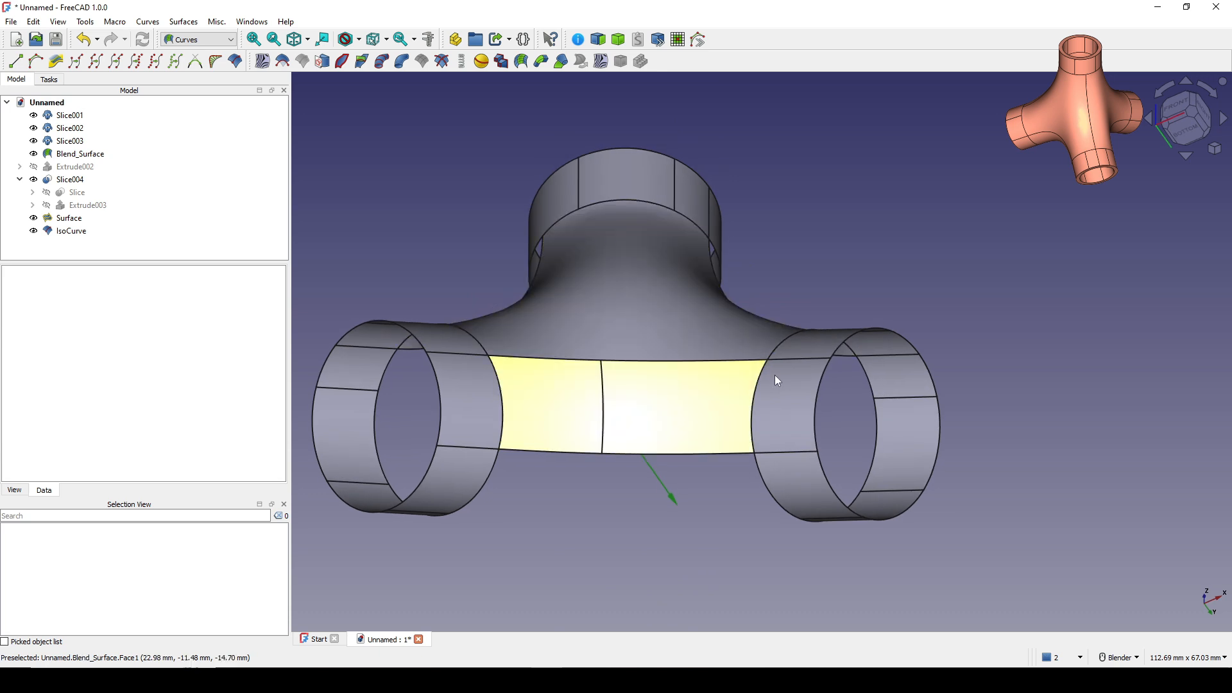
pyautogui.moveTo(601, 431); pyautogui.dragTo(717, 507, button='middle')
pyautogui.click(606, 422)
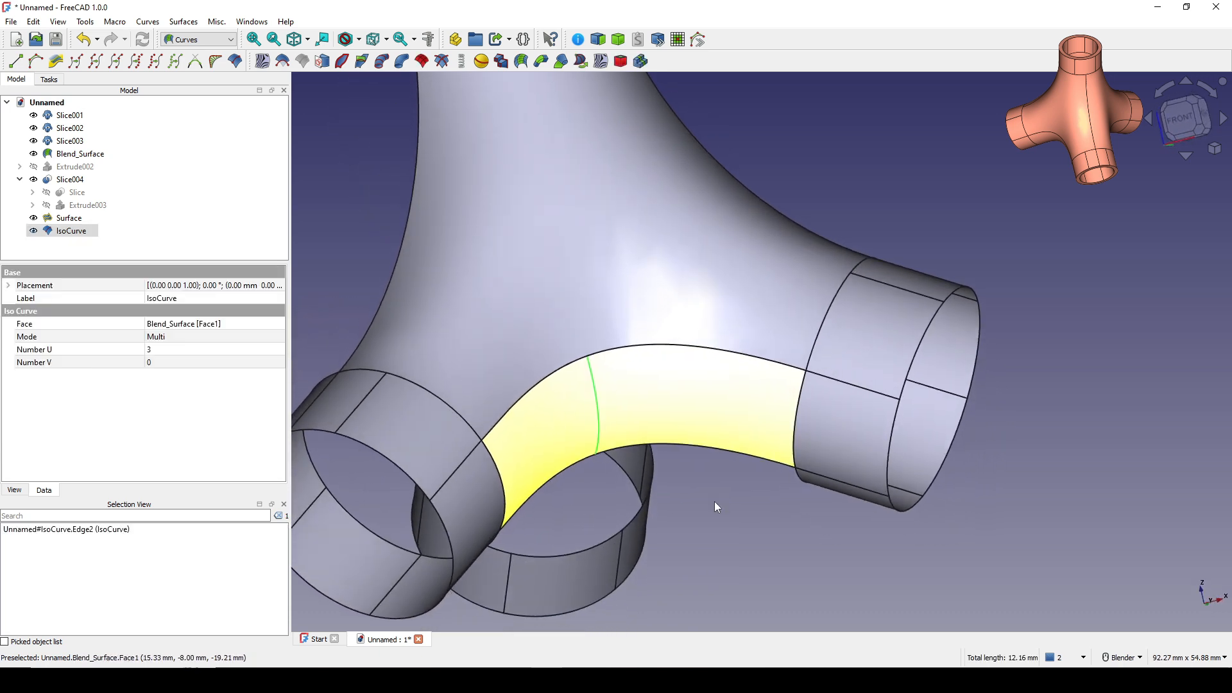
pyautogui.scroll(-3, 616, 393)
pyautogui.moveTo(617, 393); pyautogui.dragTo(702, 527, button='middle')
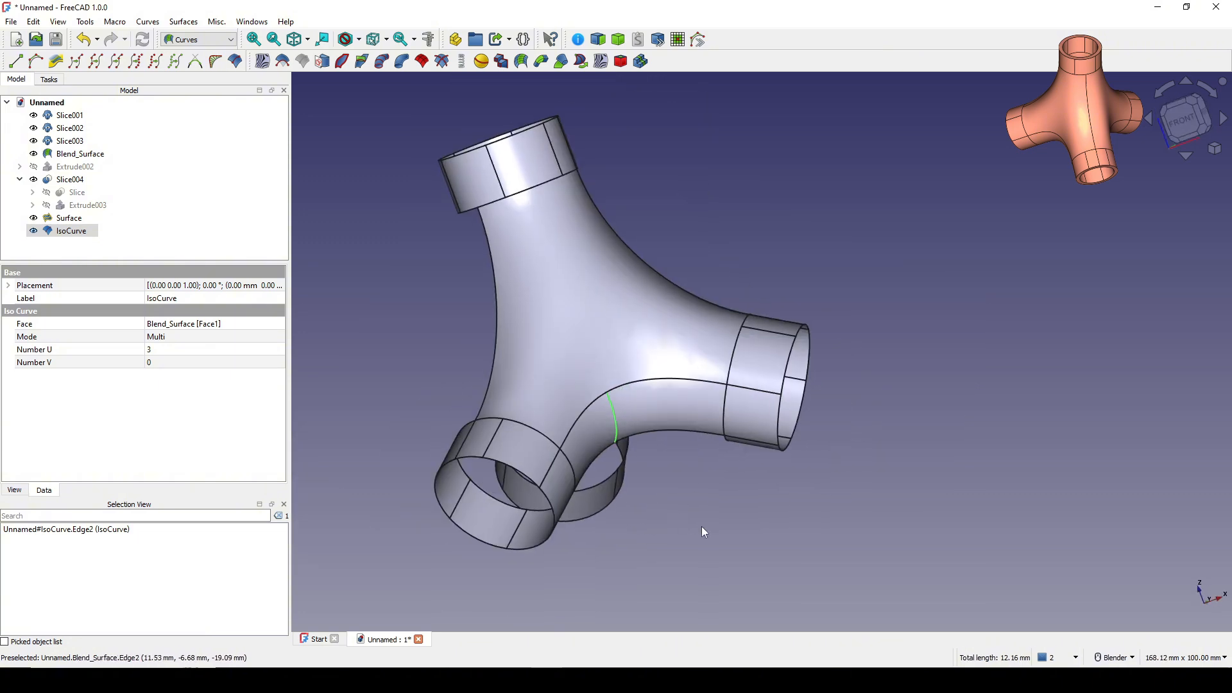
pyautogui.scroll(2, 607, 377)
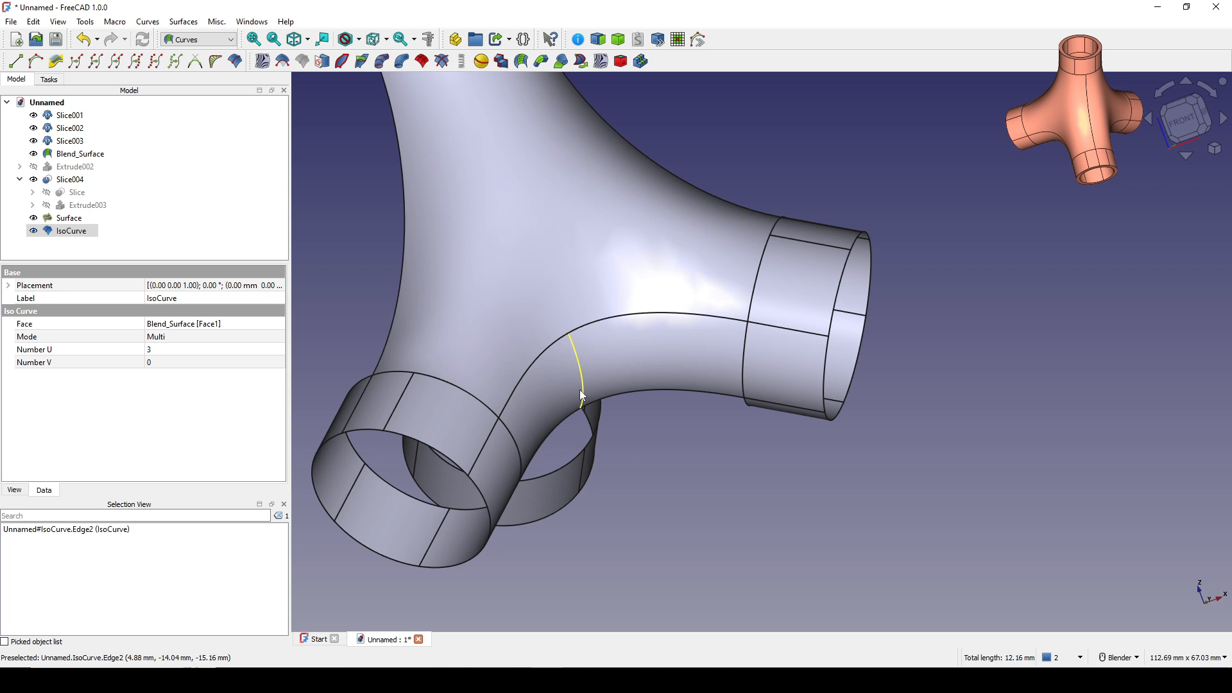
pyautogui.scroll(-2, 587, 372)
pyautogui.moveTo(587, 373); pyautogui.dragTo(652, 420, button='middle')
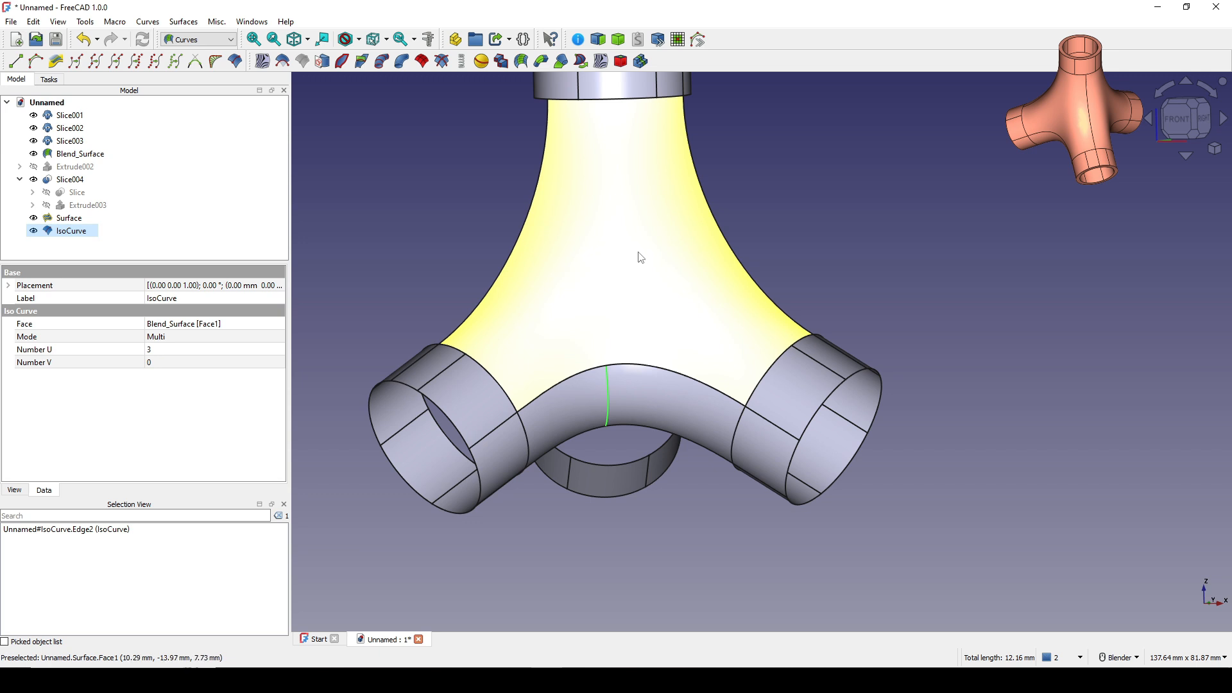
pyautogui.moveTo(640, 256); pyautogui.dragTo(757, 252, button='middle')
pyautogui.scroll(-2, 757, 252)
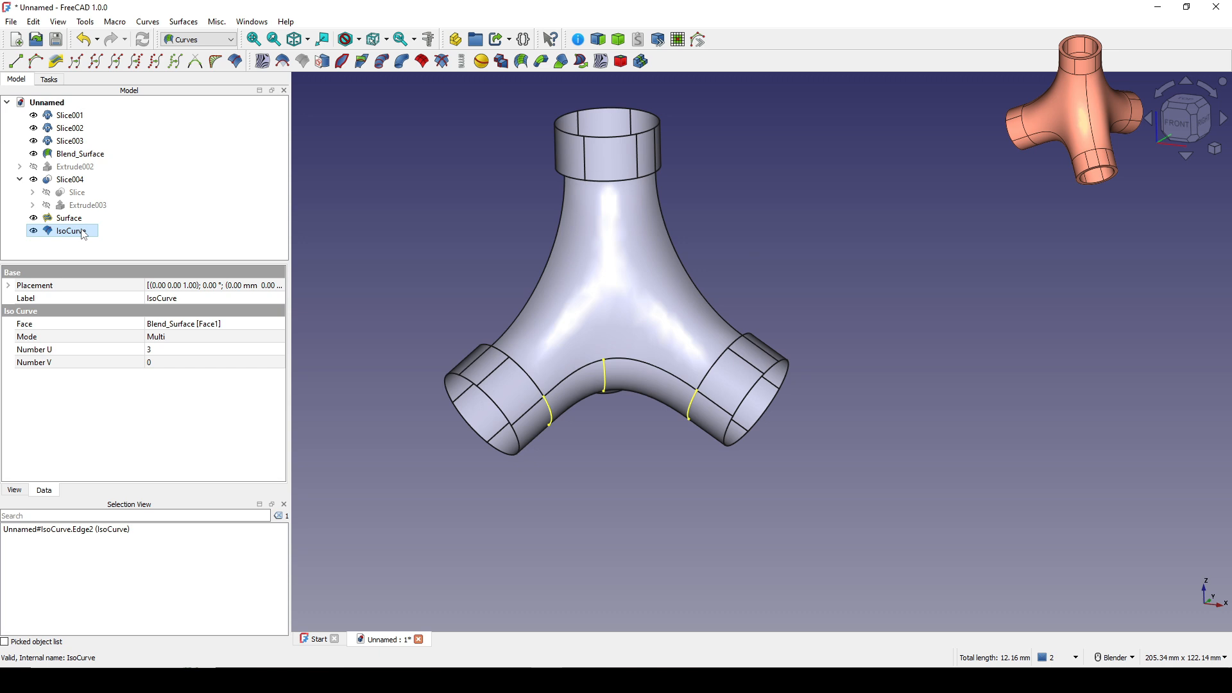
# Step: Delete the IsoCurve and switch to the Part workbench
pyautogui.press('Delete')
pyautogui.click(201, 40)
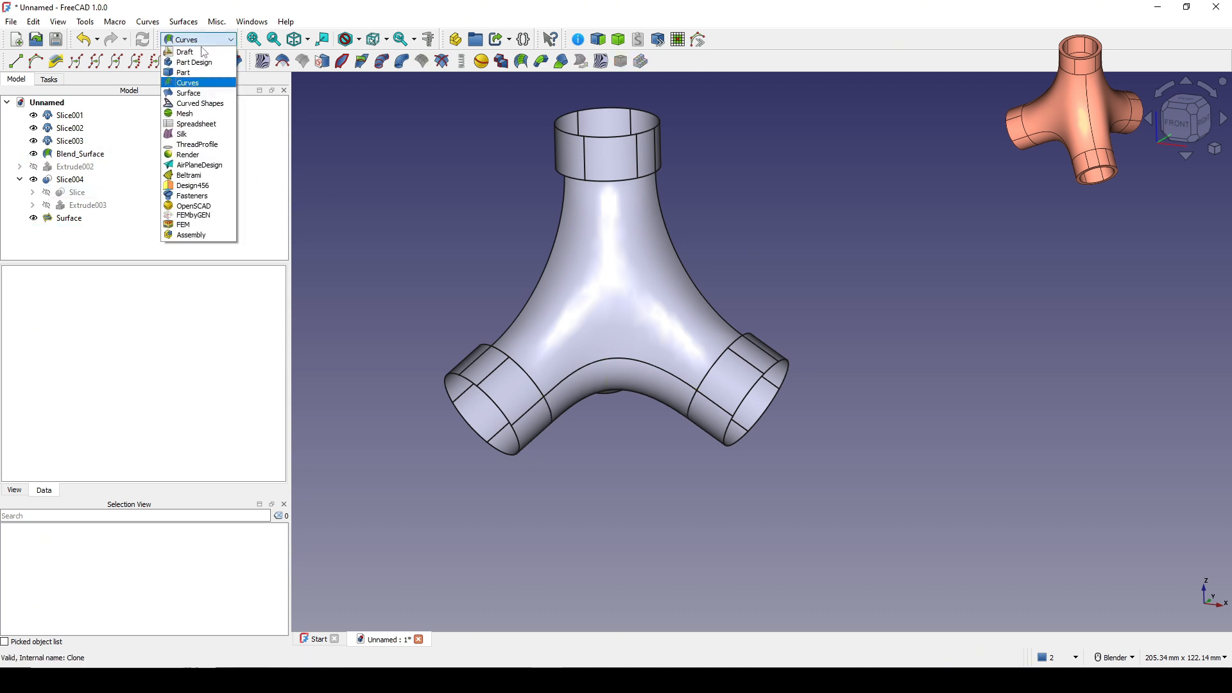
pyautogui.click(186, 73)
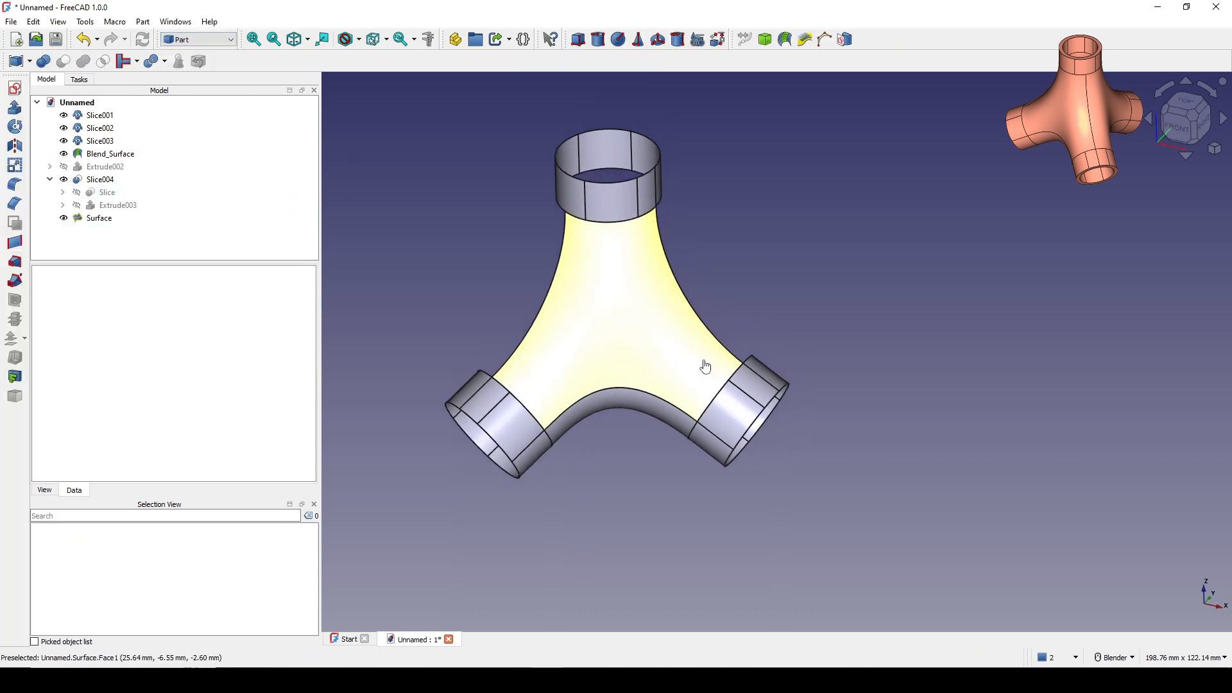
# Step: Hide the filled surface that joins the rings and the blend surface
pyautogui.moveTo(781, 340); pyautogui.dragTo(834, 340, button='middle')
pyautogui.click(646, 317)
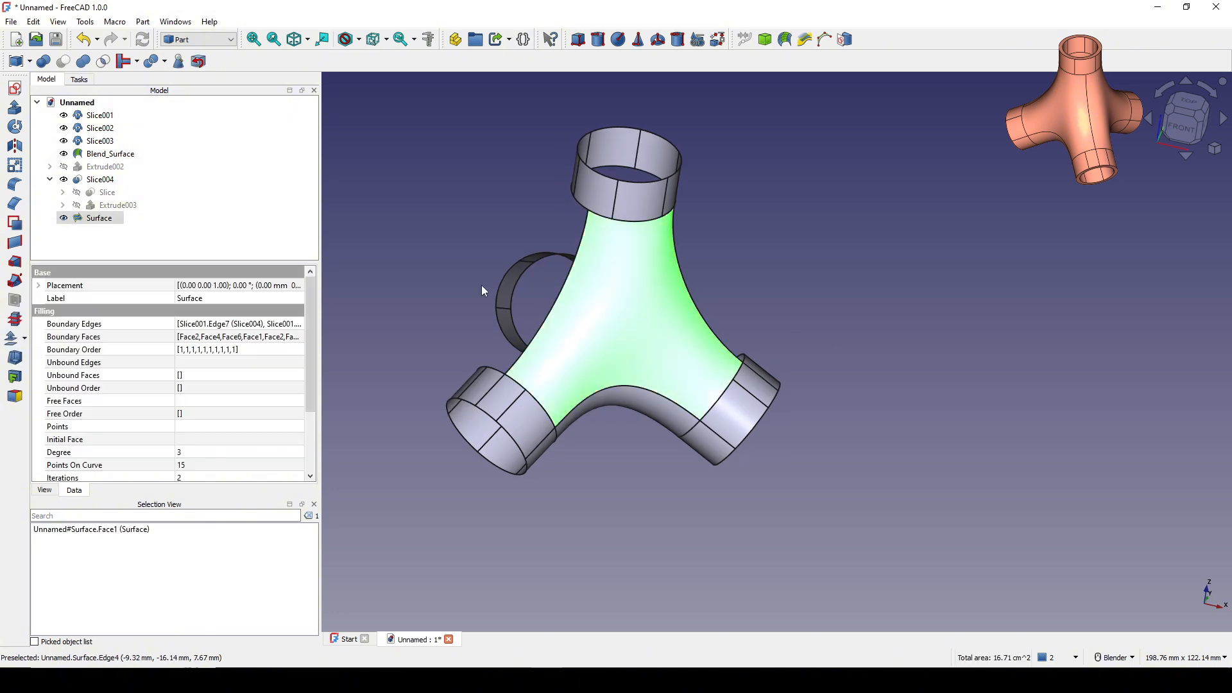
pyautogui.press('space')
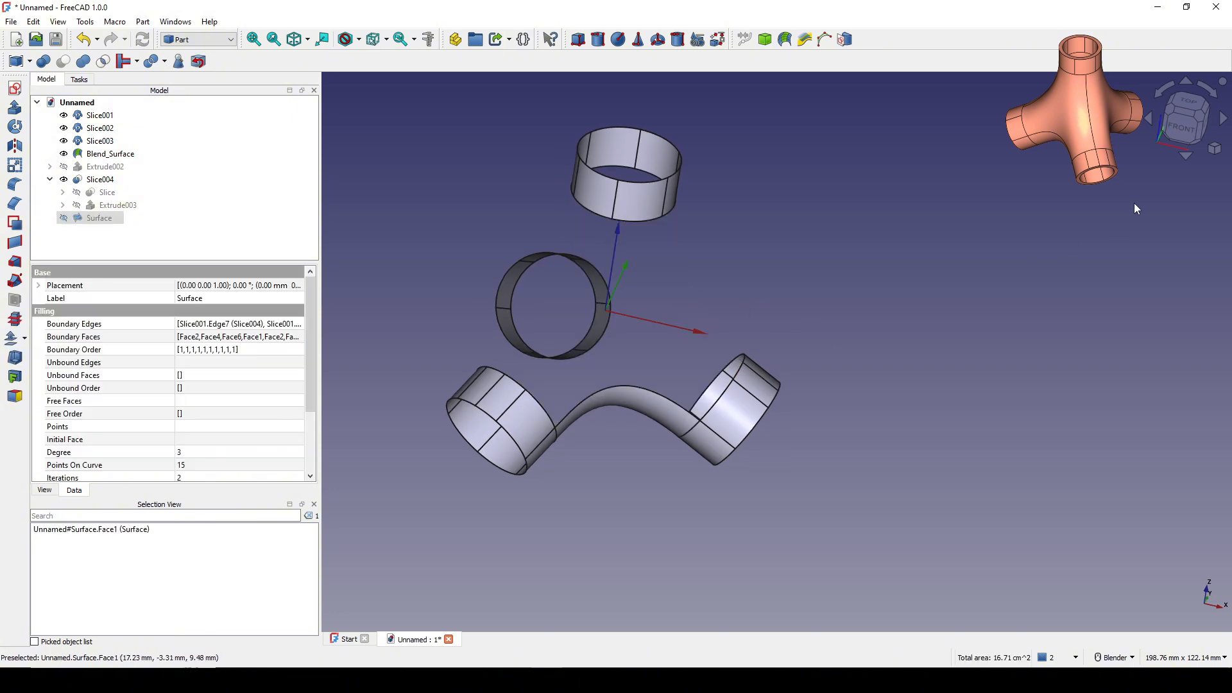
# Step: Create a sketch on the XY plane and draw a line about 50 mm long from the origin across the blend surface
pyautogui.click(1189, 102)
pyautogui.click(617, 217)
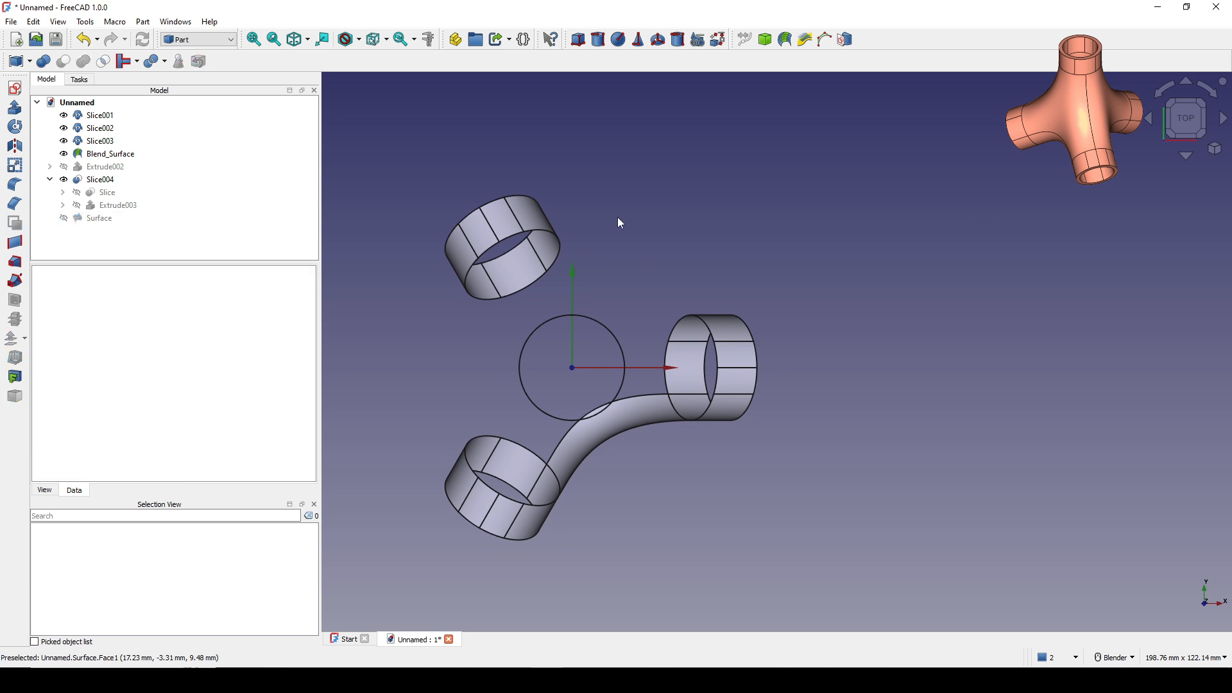
pyautogui.click(14, 88)
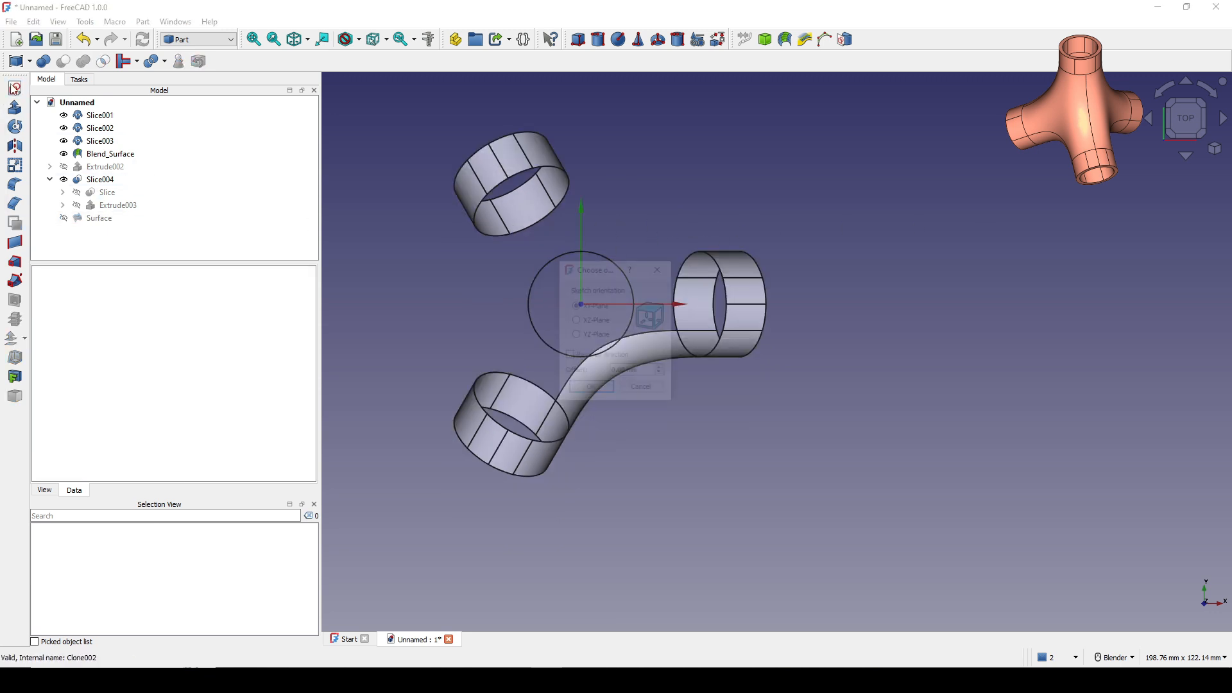
pyautogui.click(590, 390)
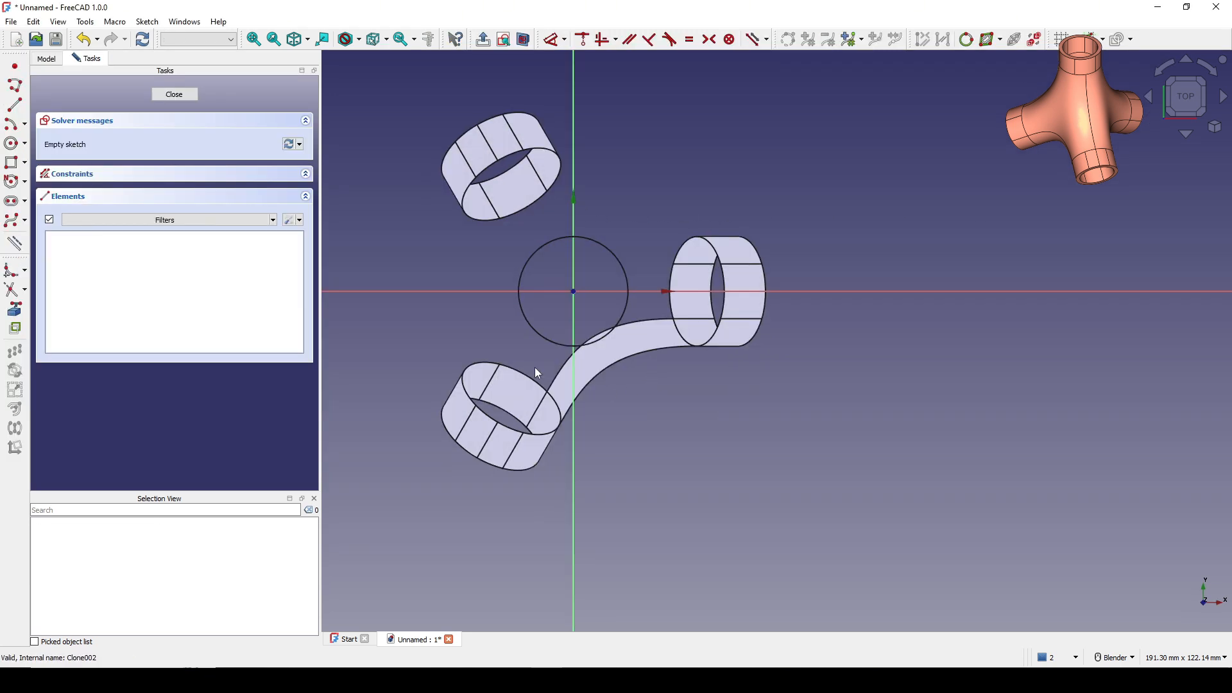
pyautogui.click(14, 105)
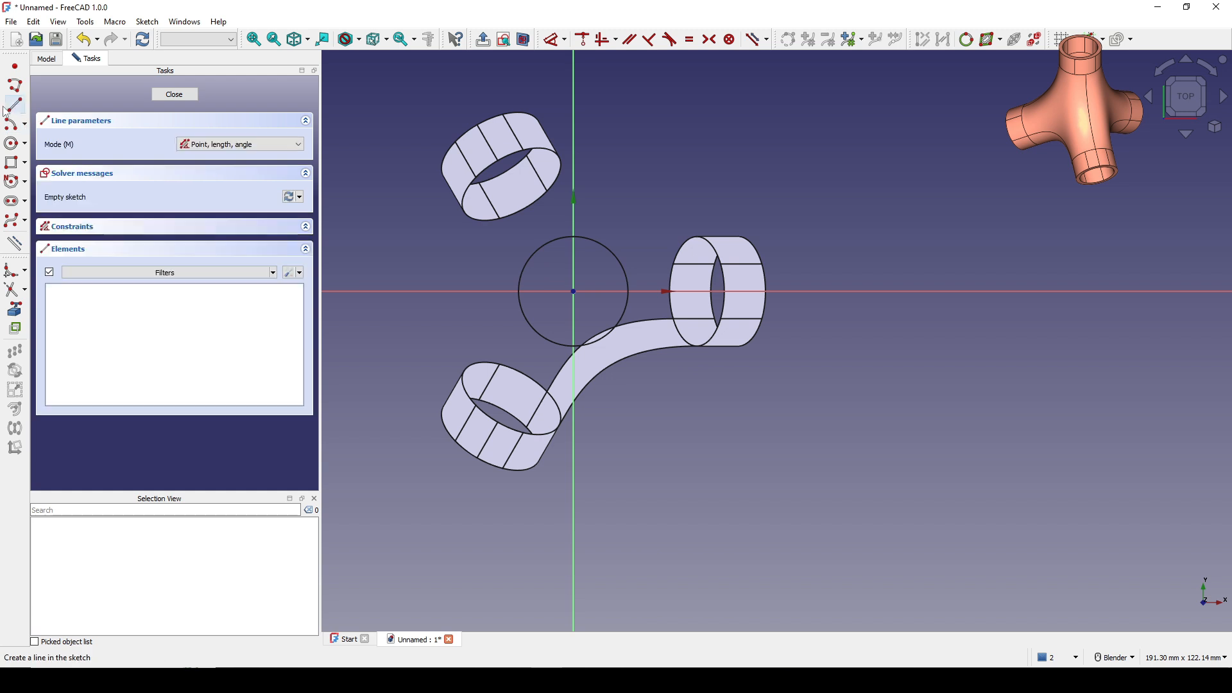
pyautogui.click(576, 291)
pyautogui.click(708, 491)
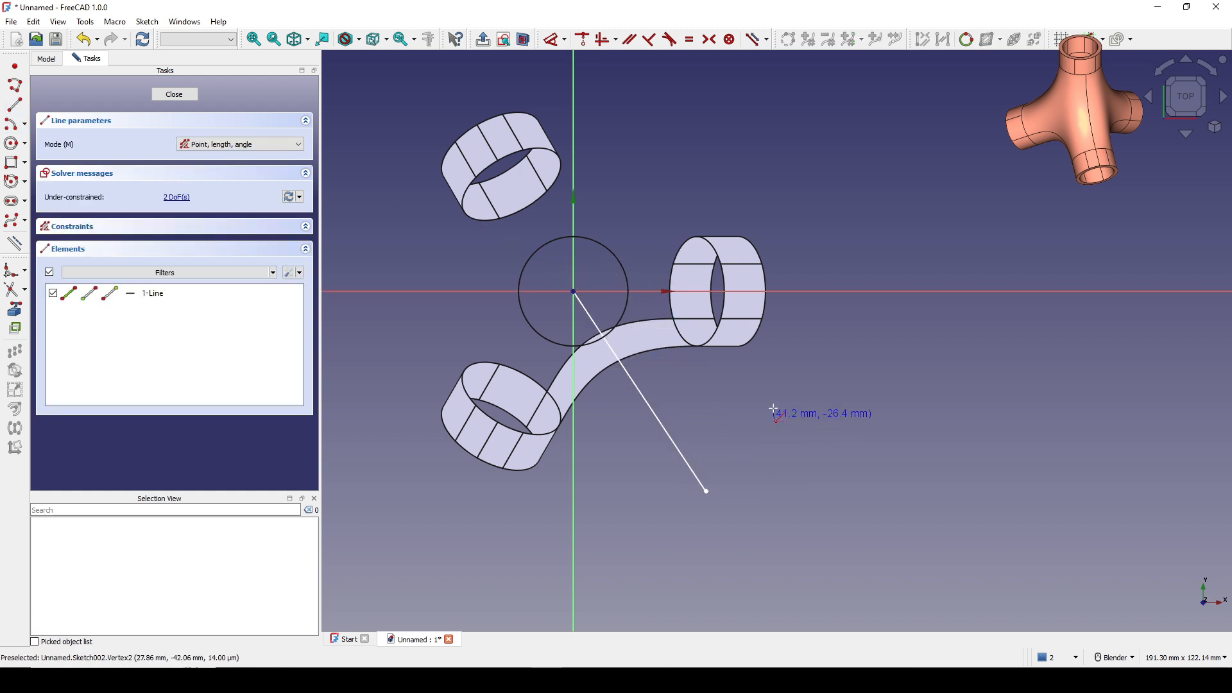
pyautogui.keyDown('shift'); pyautogui.moveTo(741, 387); pyautogui.dragTo(716, 387, button='middle'); pyautogui.keyUp('shift')
# Step: Constrain the sketched line to 60° from the horizontal axis and close the sketch
pyautogui.click(626, 407)
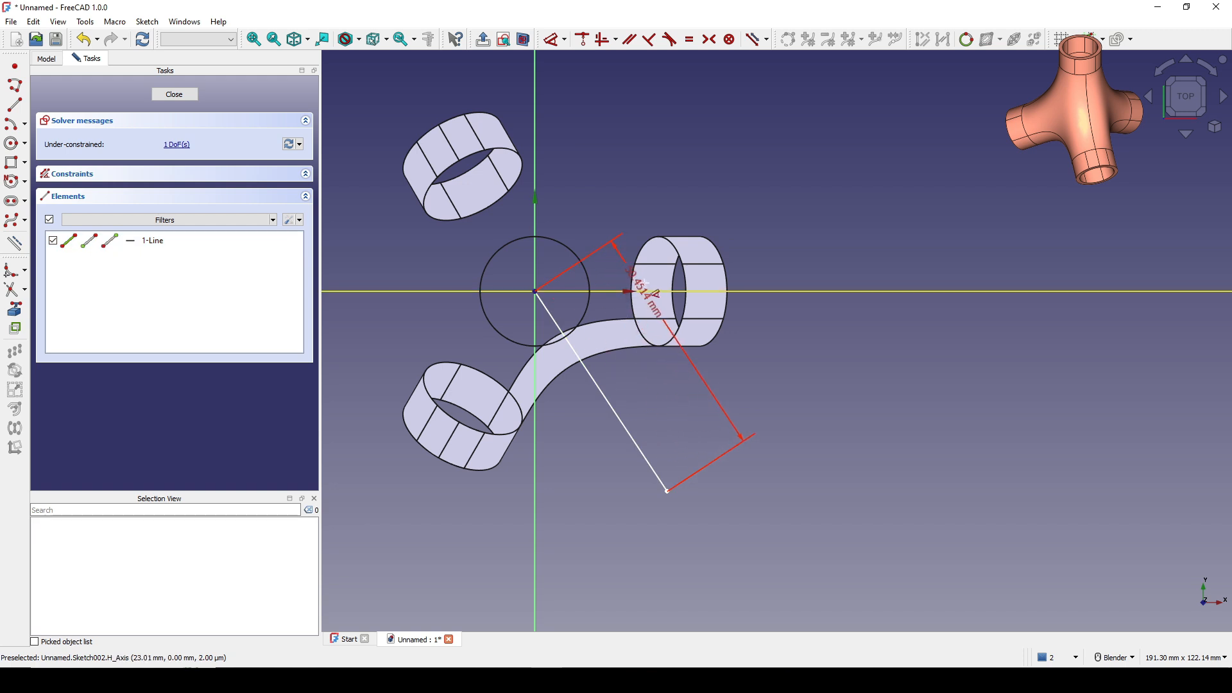
pyautogui.click(642, 291)
pyautogui.click(643, 342)
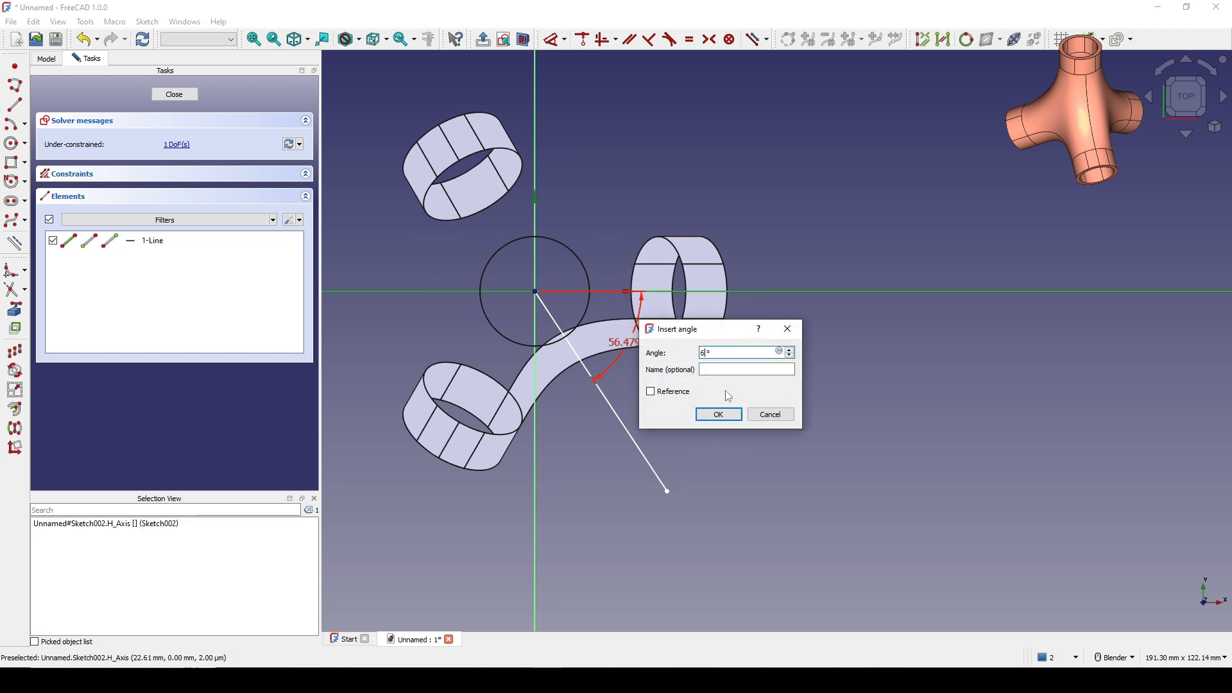
pyautogui.press('Return')
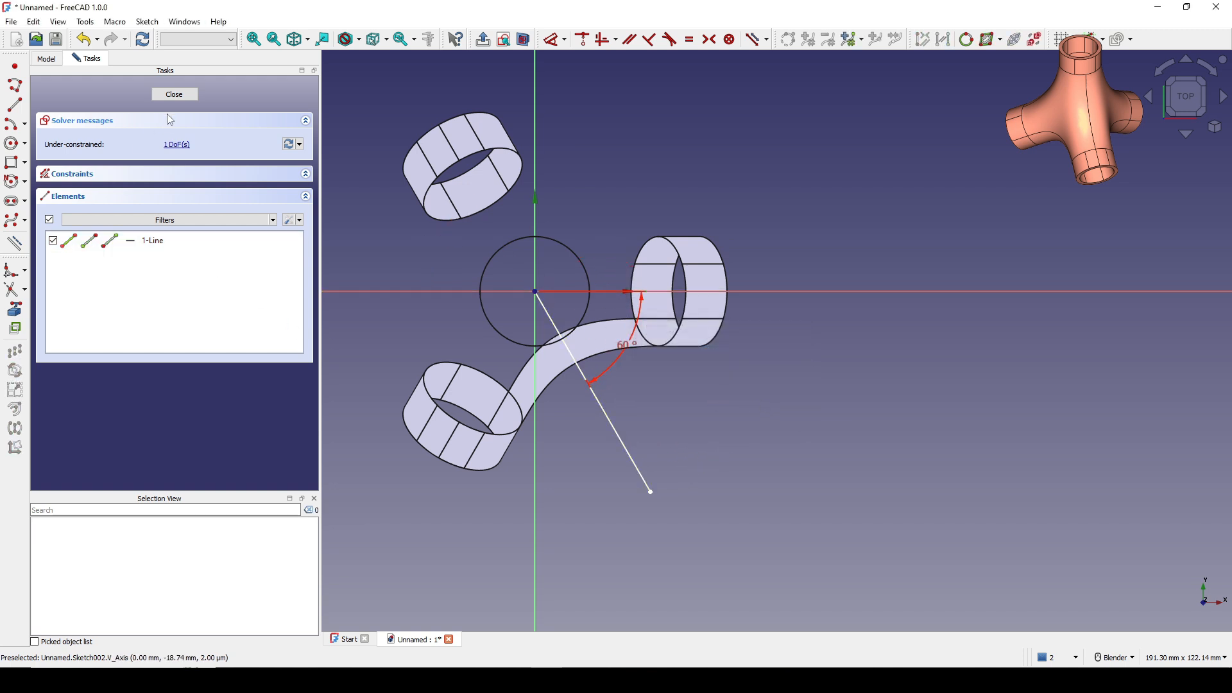
pyautogui.click(187, 95)
# Step: Extrude the line sketch symmetrically along its normal with a length of 100 mm
pyautogui.moveTo(610, 446)
pyautogui.mouseDown(button='middle')
pyautogui.moveTo(605, 335)
pyautogui.moveTo(811, 430)
pyautogui.moveTo(740, 322)
pyautogui.mouseUp(button='middle')
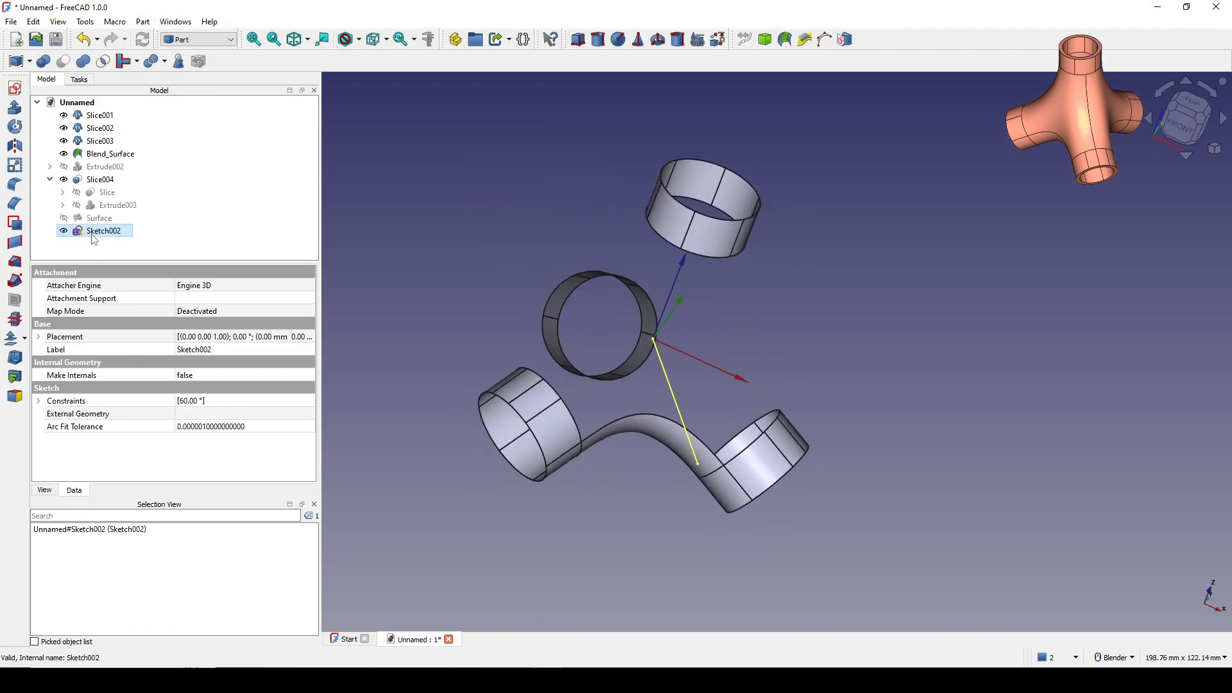
pyautogui.click(15, 107)
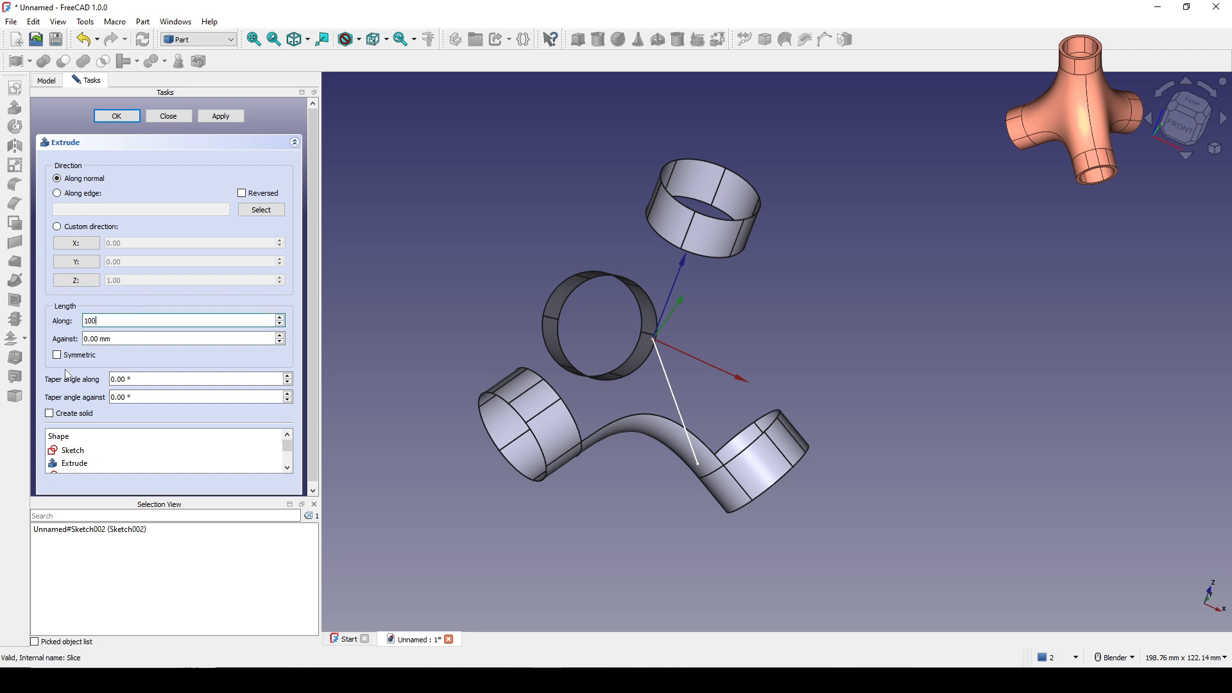
pyautogui.click(80, 355)
pyautogui.click(117, 116)
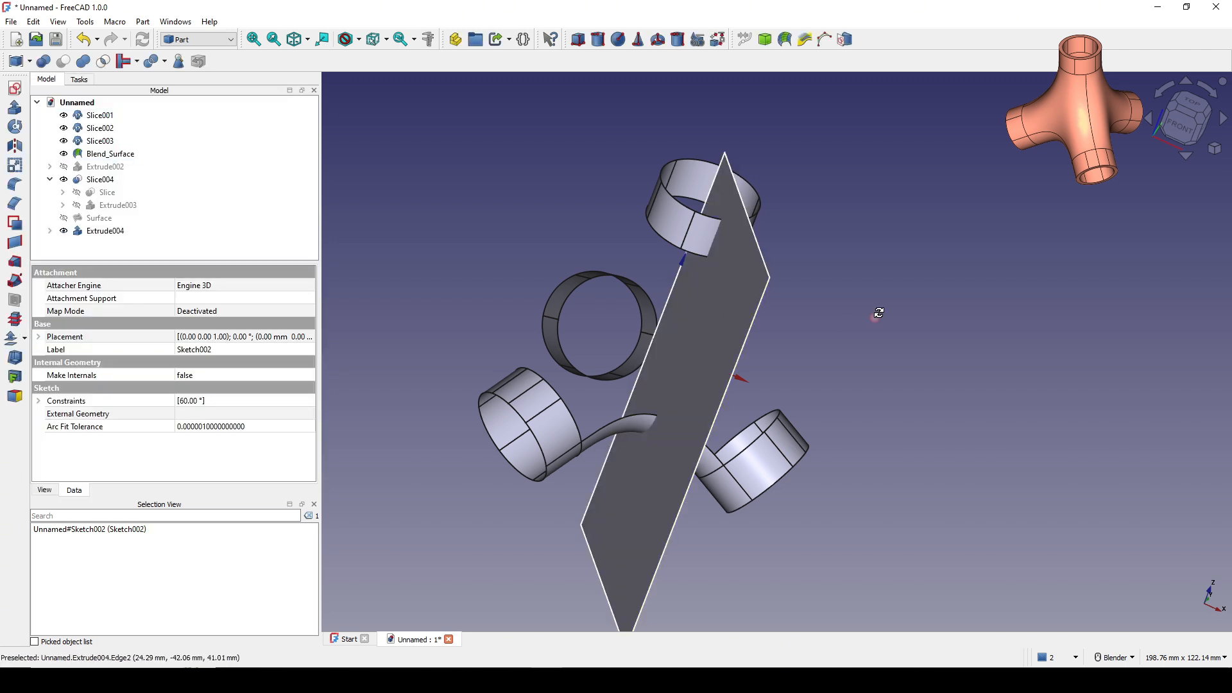
# Step: Split the blend surface with the extruded plane using Slice to compound
pyautogui.moveTo(875, 321); pyautogui.dragTo(581, 363, button='middle')
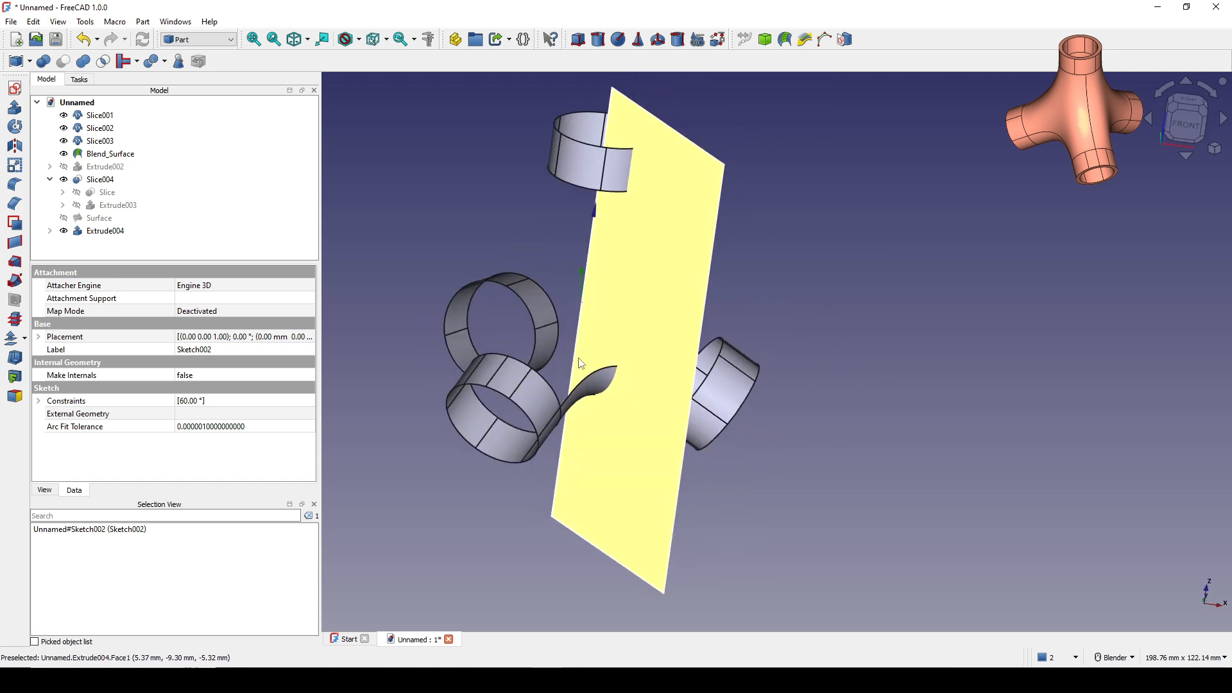
pyautogui.click(597, 386)
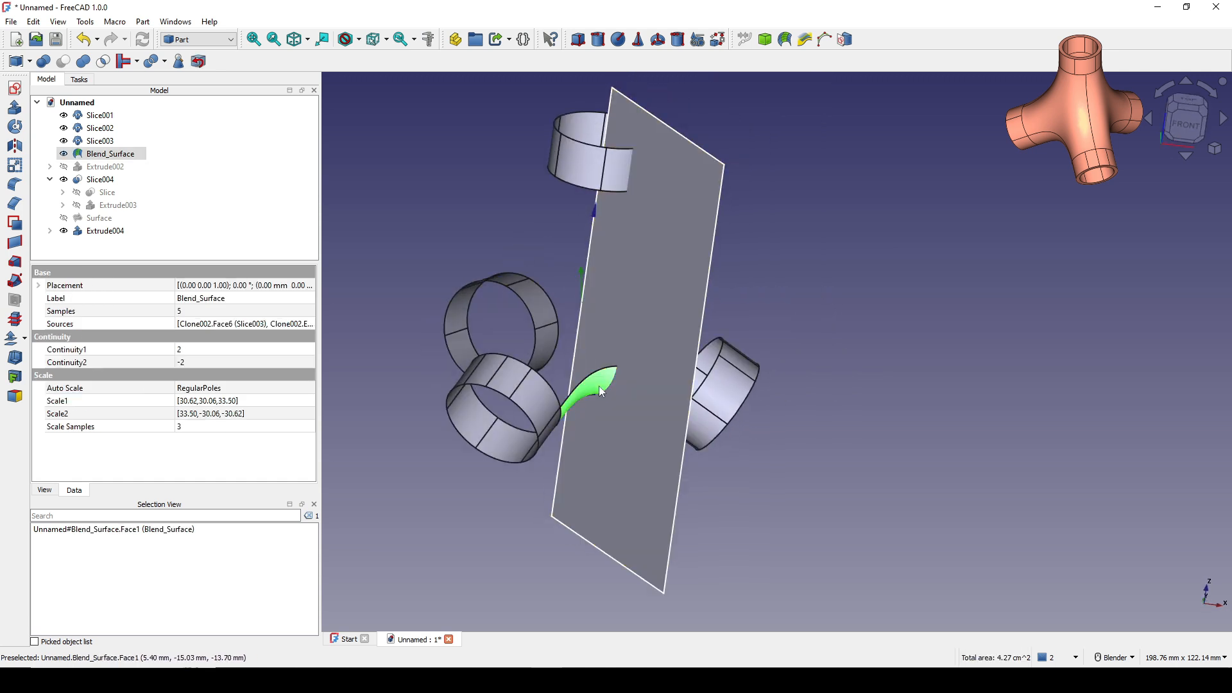
pyautogui.keyDown('ctrl'); pyautogui.click(645, 316); pyautogui.keyUp('ctrl')
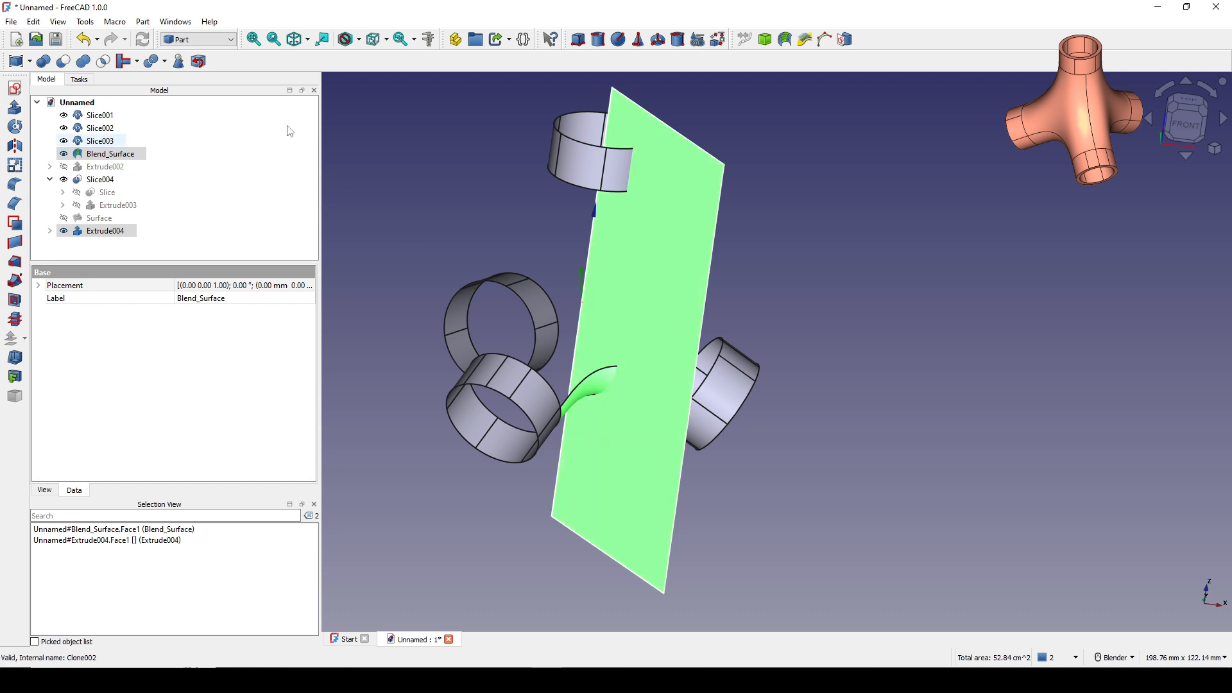
pyautogui.click(142, 23)
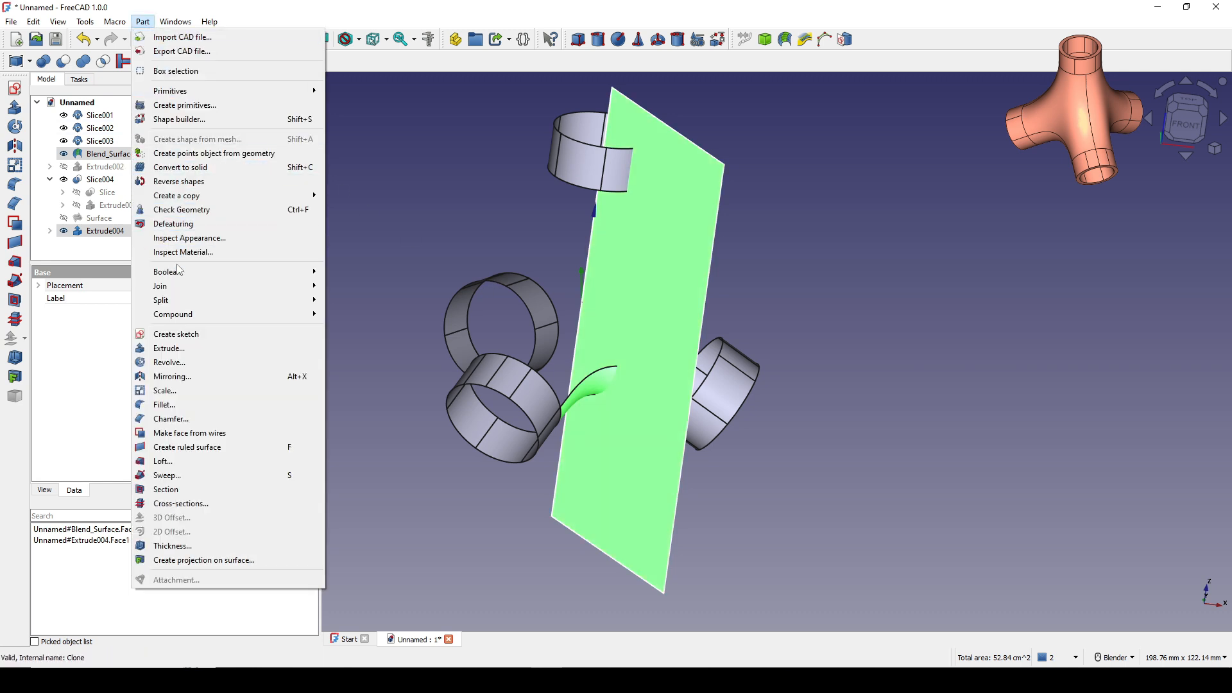
pyautogui.moveTo(178, 301)
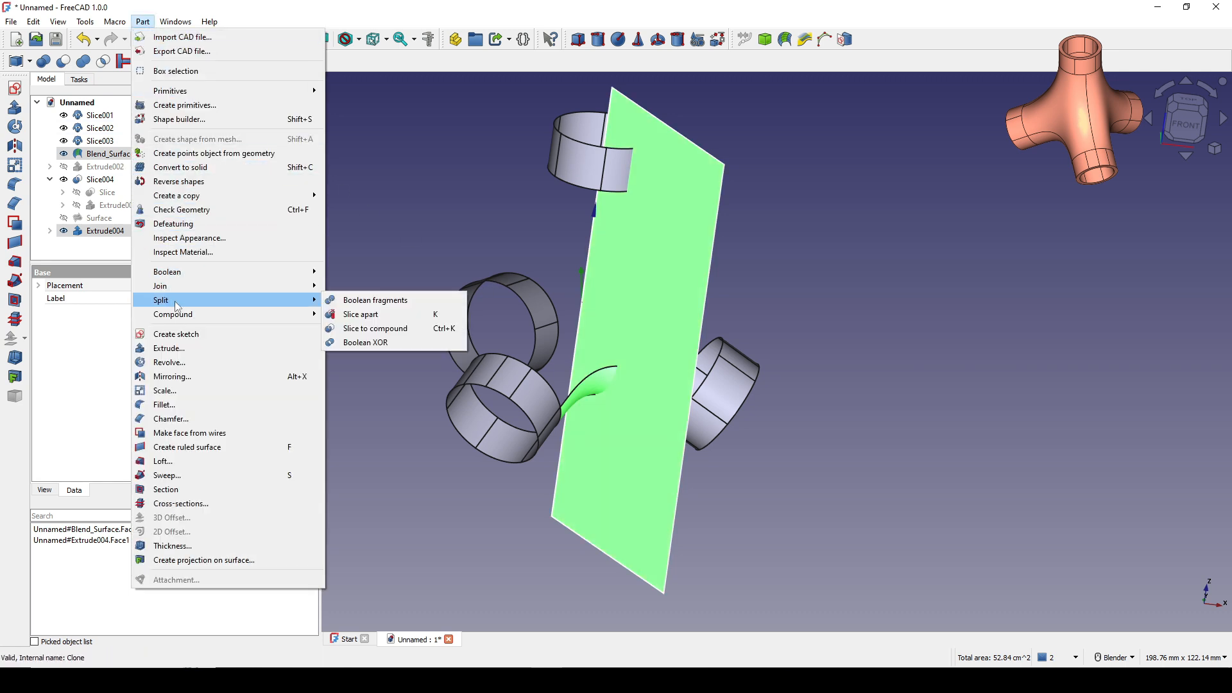
pyautogui.click(372, 327)
pyautogui.scroll(2, 566, 377)
pyautogui.moveTo(554, 371); pyautogui.dragTo(618, 291, button='middle')
pyautogui.click(587, 413)
pyautogui.click(618, 291)
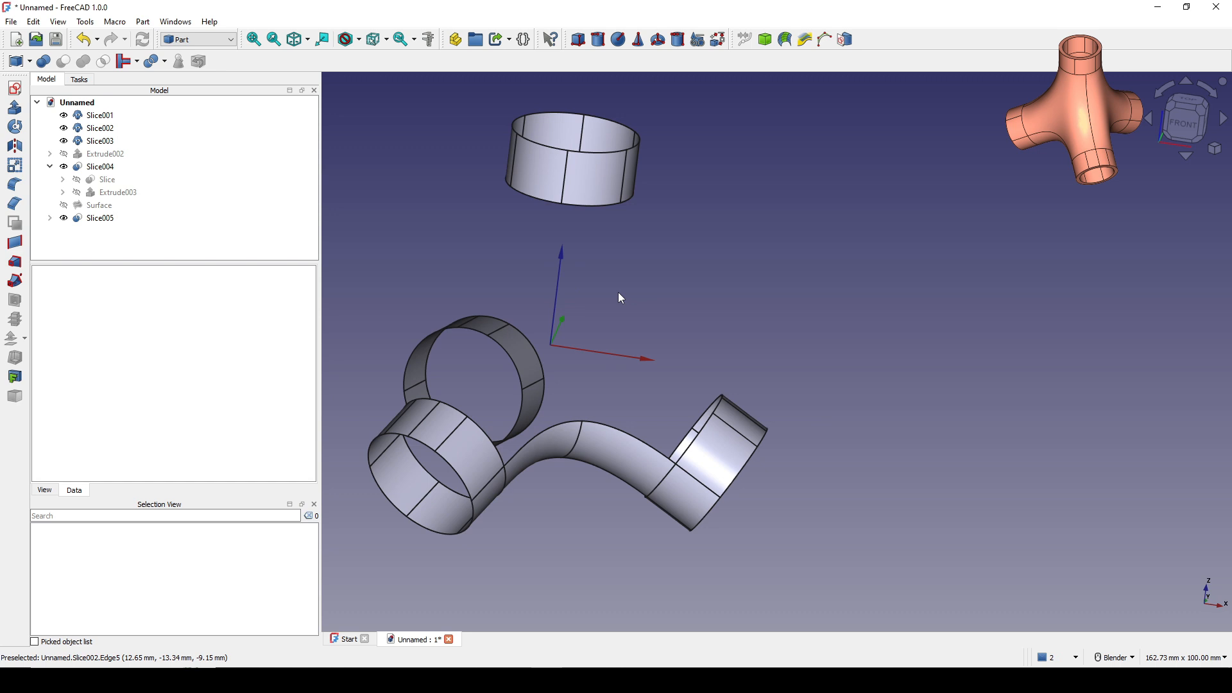
# Step: Show the cutting plane Extrude004 nested under Slice005 again
pyautogui.click(50, 218)
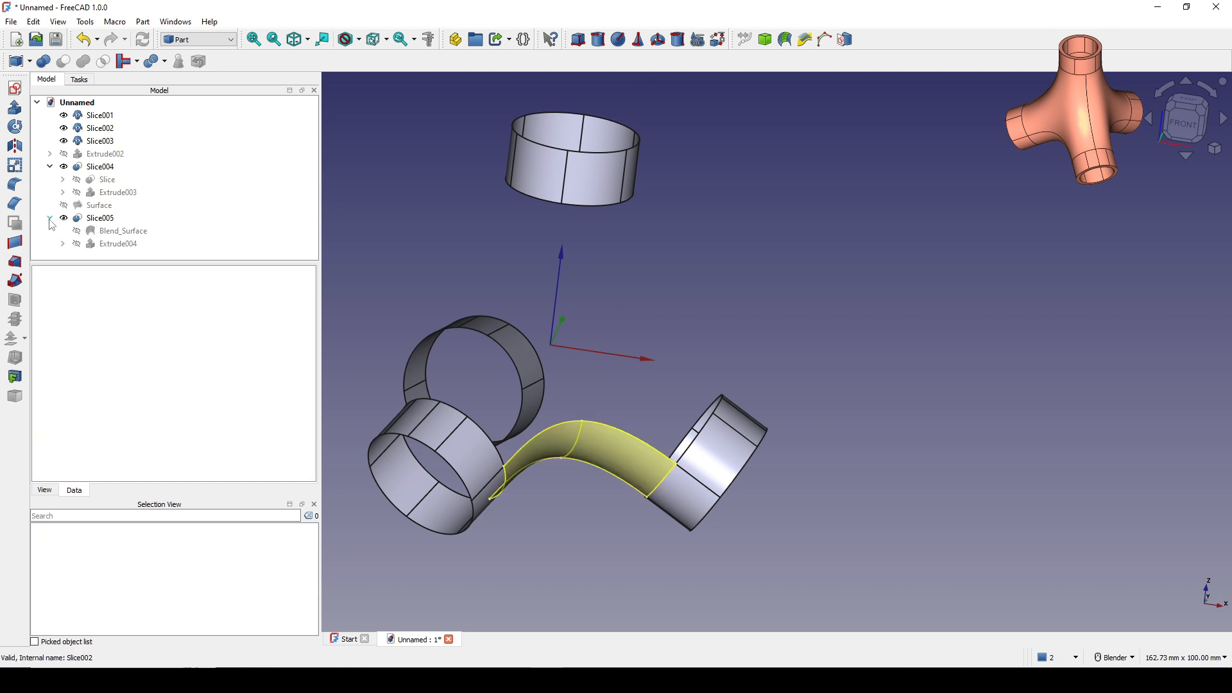
pyautogui.click(118, 245)
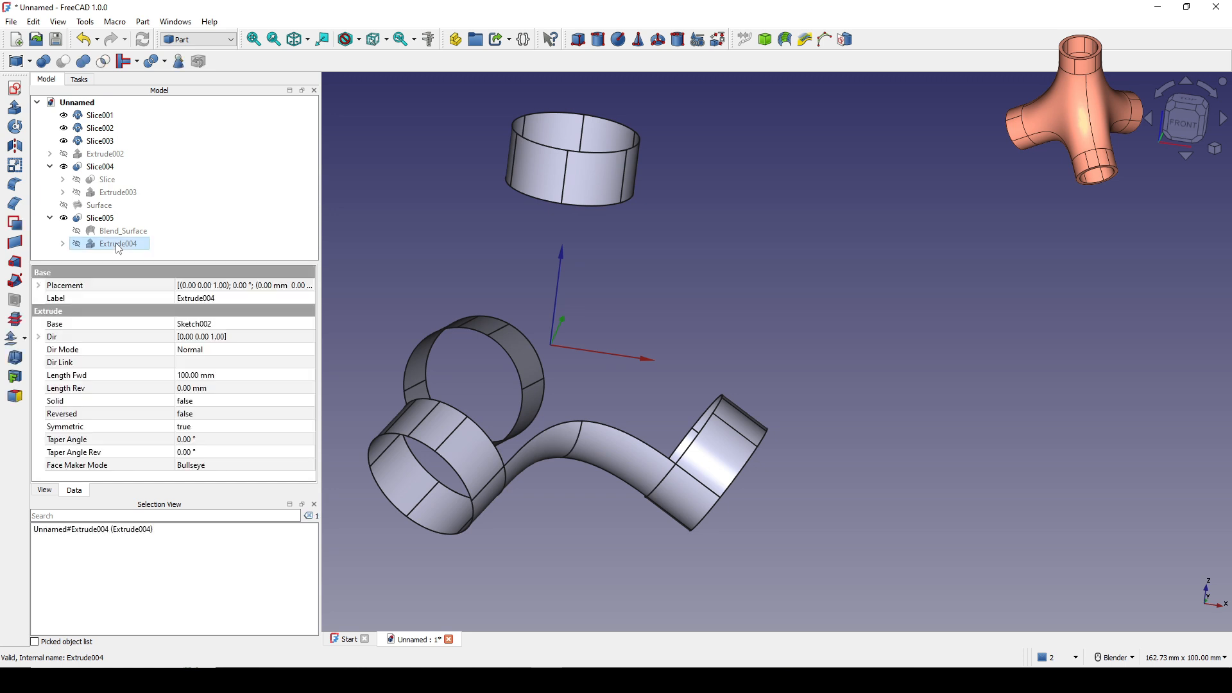
pyautogui.press('space')
pyautogui.moveTo(543, 277); pyautogui.dragTo(762, 239, button='middle')
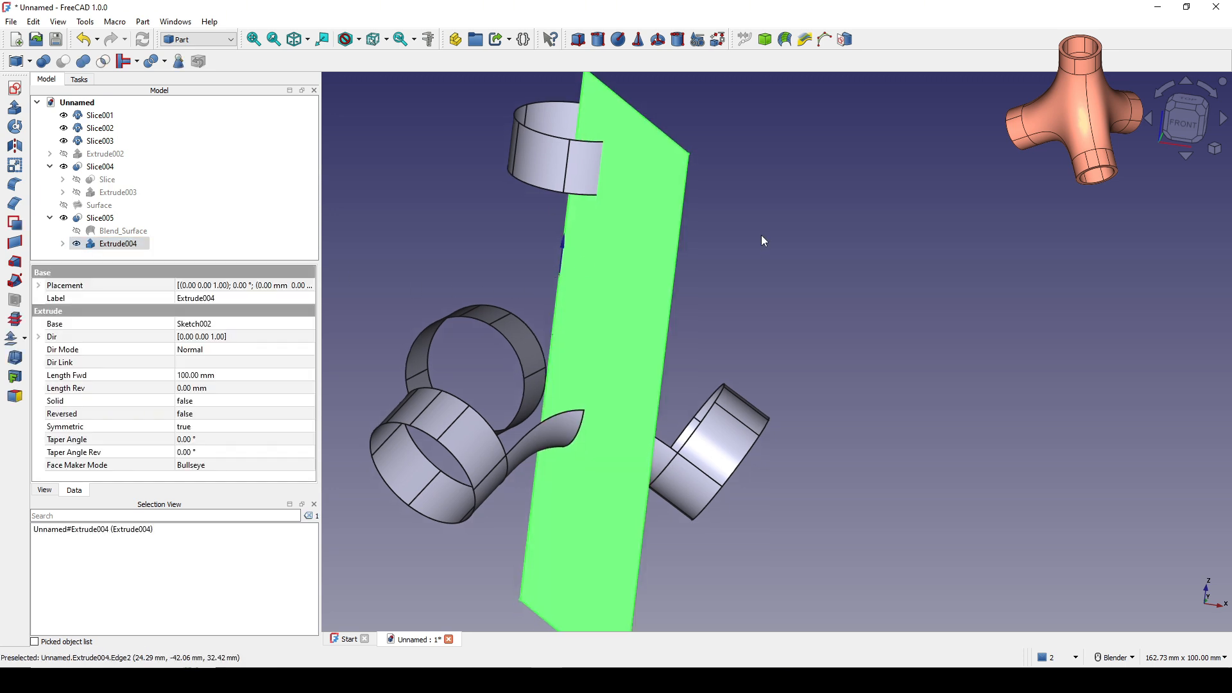
pyautogui.click(762, 240)
# Step: Split the upper ring with the Extrude004 plane using Slice to compound
pyautogui.click(552, 172)
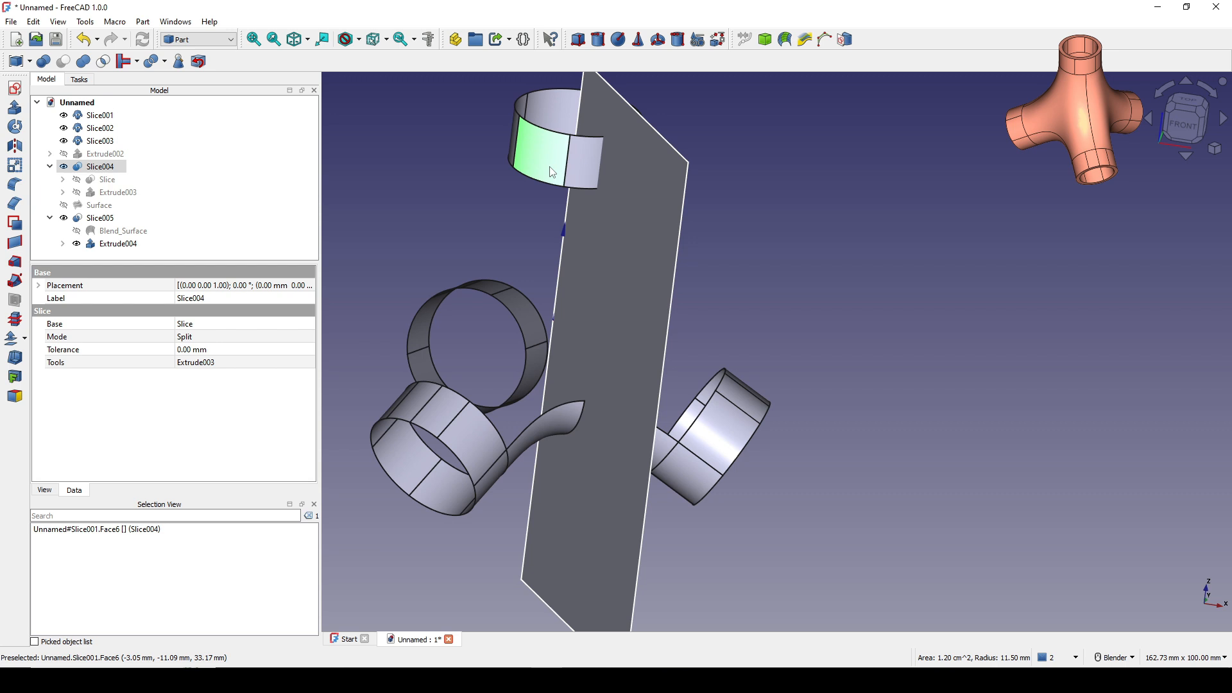
pyautogui.keyDown('ctrl'); pyautogui.click(610, 274); pyautogui.keyUp('ctrl')
pyautogui.click(143, 21)
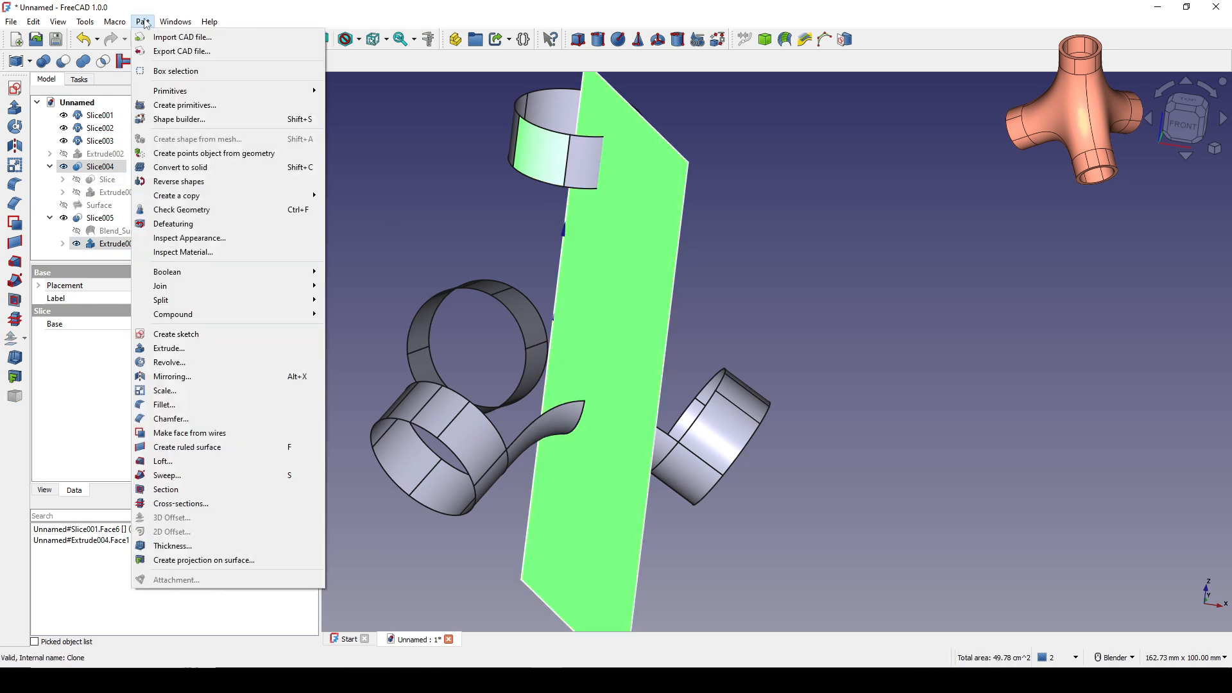
pyautogui.moveTo(182, 303)
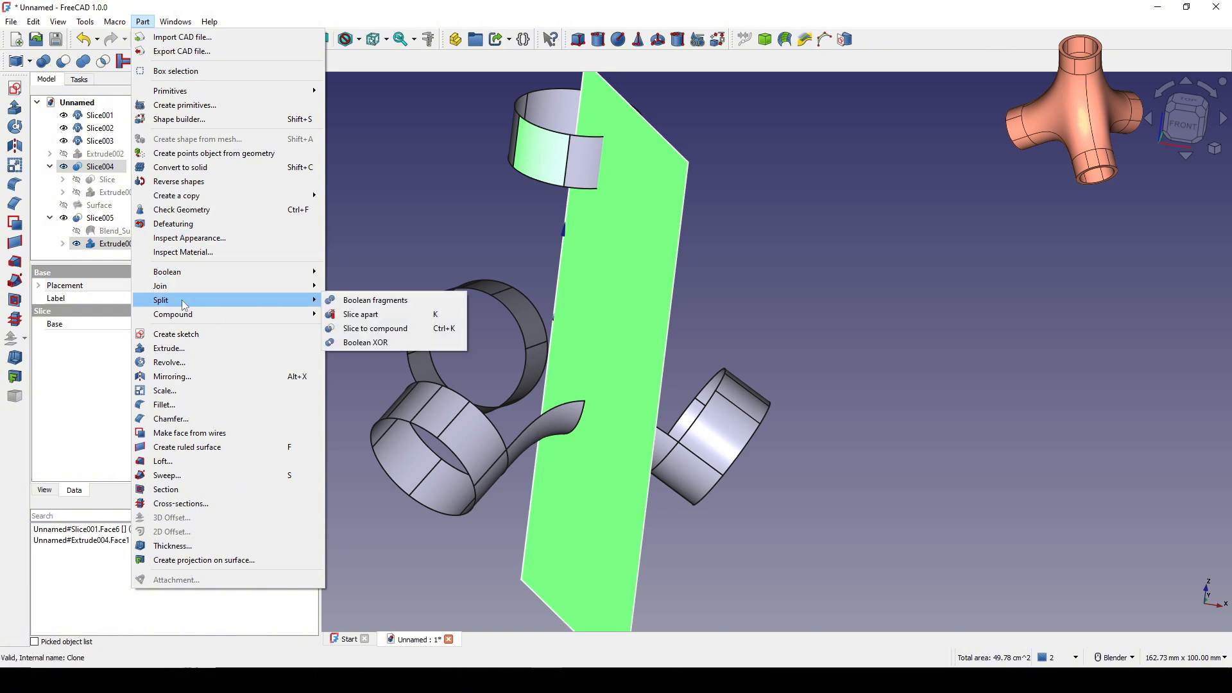
pyautogui.click(398, 326)
pyautogui.moveTo(687, 280); pyautogui.dragTo(690, 273, button='middle')
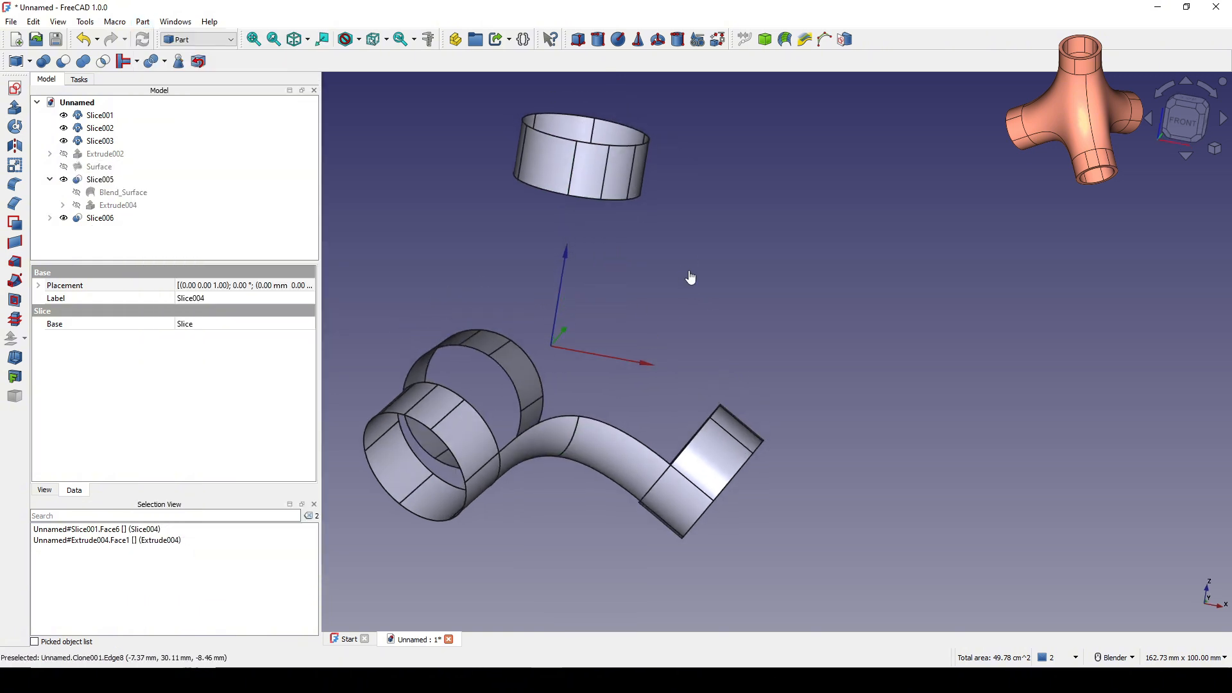
# Step: Create a blend curve from the split edge of the sliced blend surface to the new split edge on the upper ring
pyautogui.click(690, 276)
pyautogui.moveTo(688, 323); pyautogui.dragTo(809, 334, button='middle')
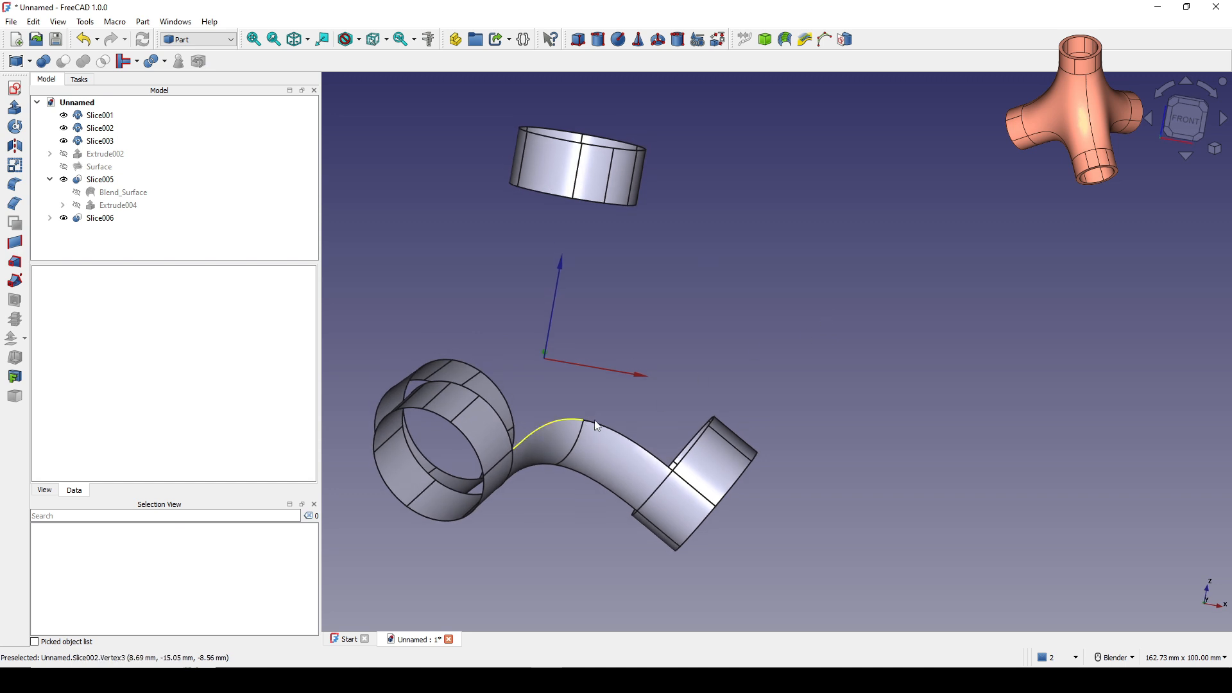
pyautogui.click(212, 39)
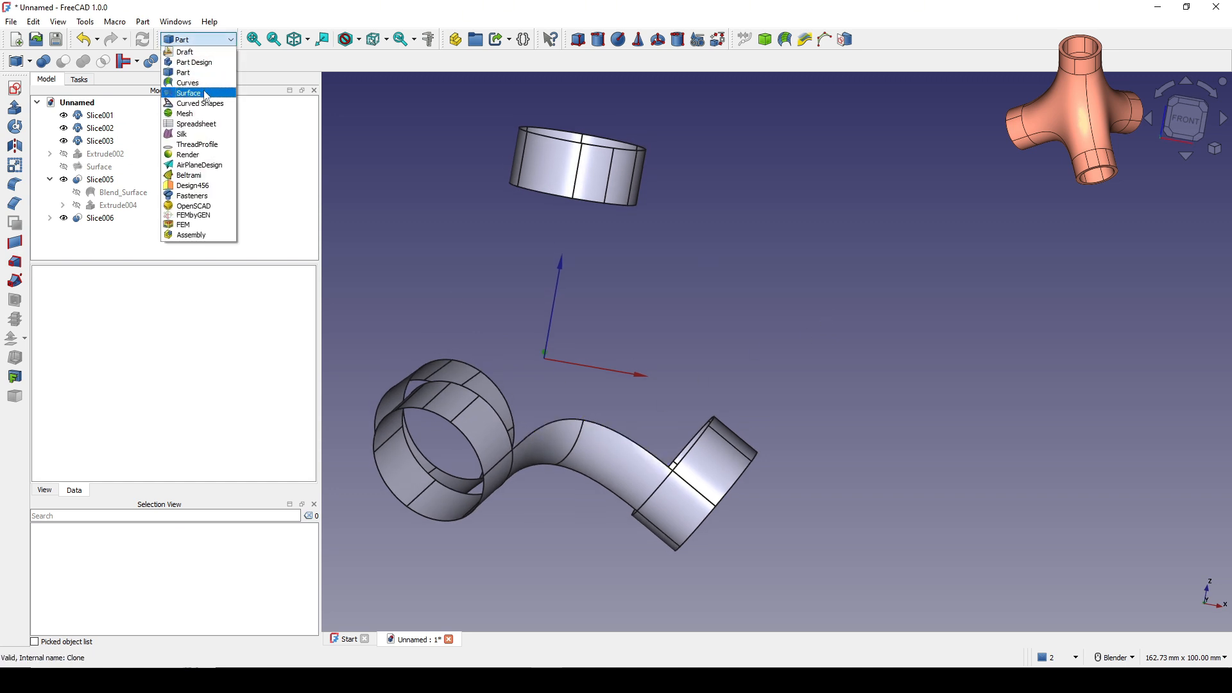
pyautogui.click(209, 93)
pyautogui.moveTo(495, 233); pyautogui.dragTo(487, 272, button='middle')
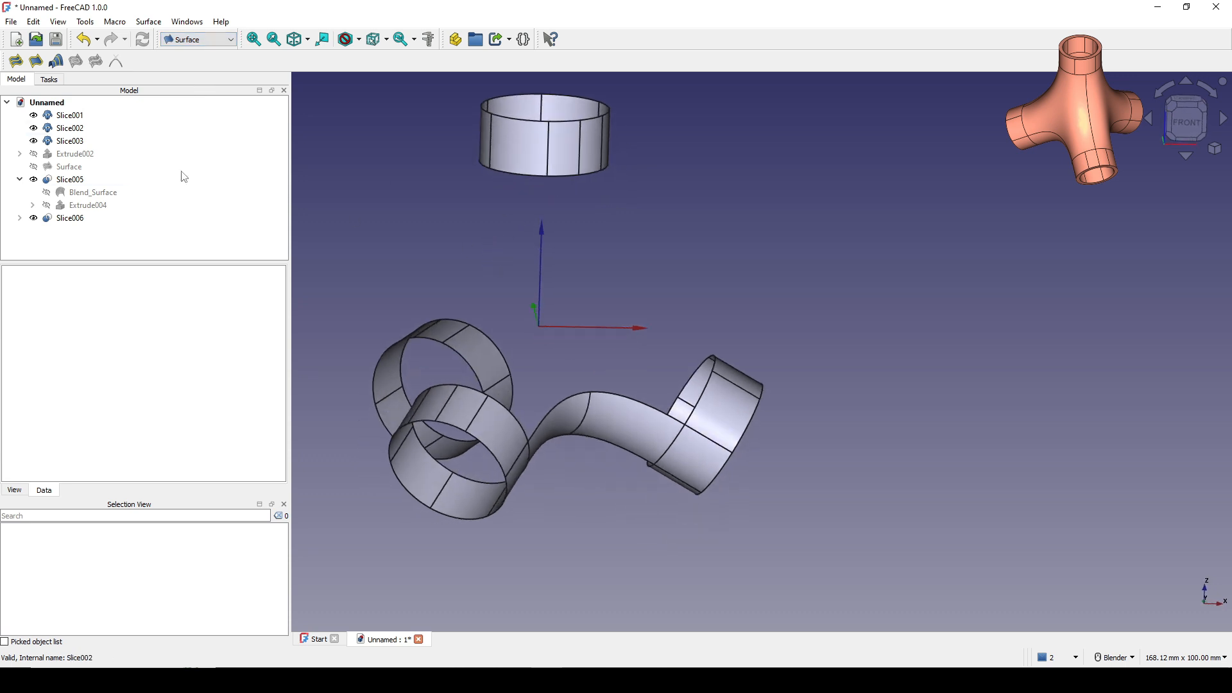
pyautogui.click(586, 422)
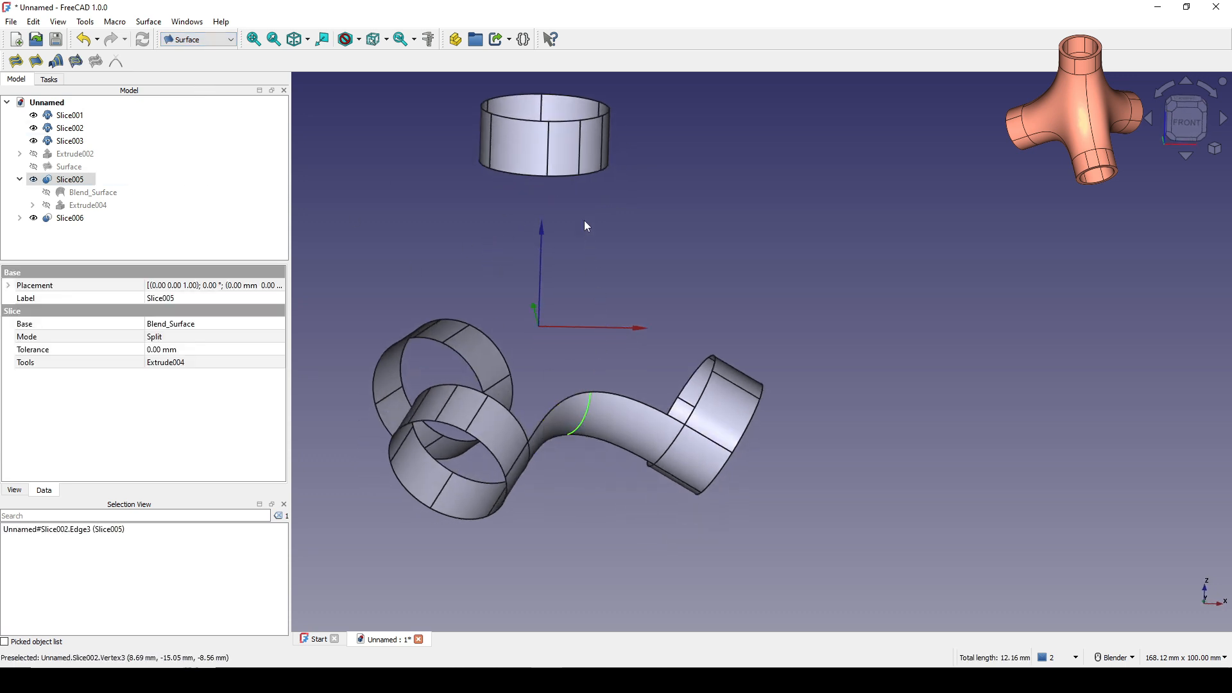
pyautogui.keyDown('ctrl'); pyautogui.click(584, 160); pyautogui.keyUp('ctrl')
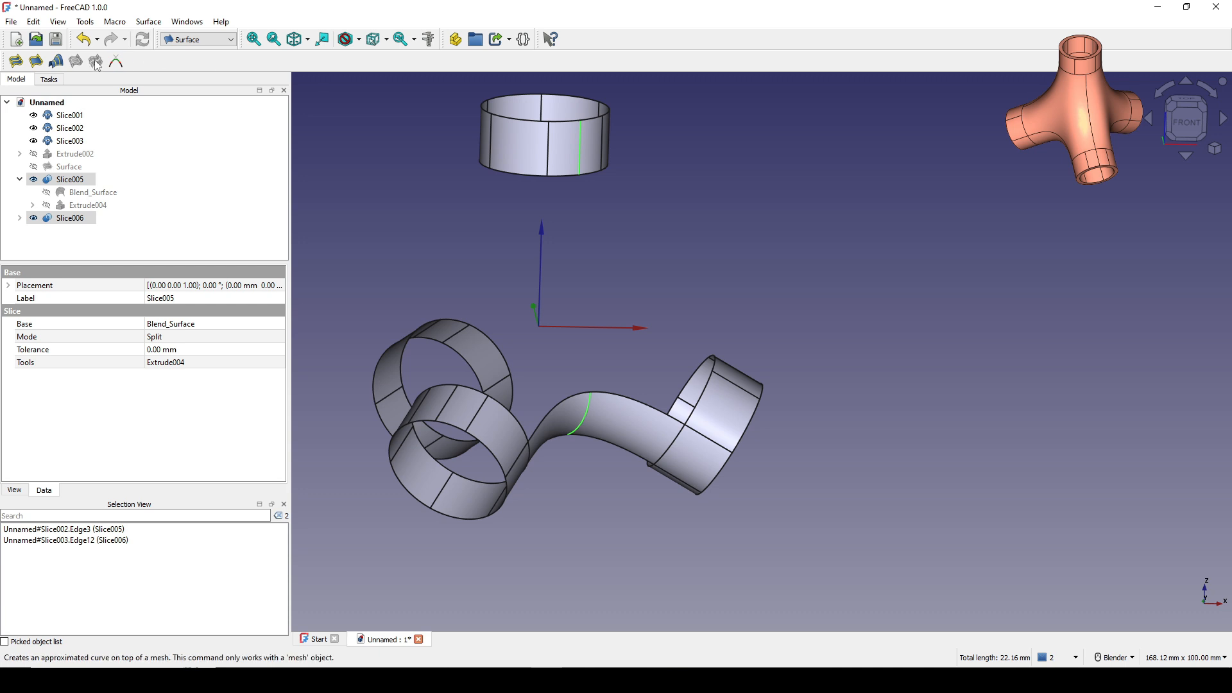
pyautogui.click(116, 61)
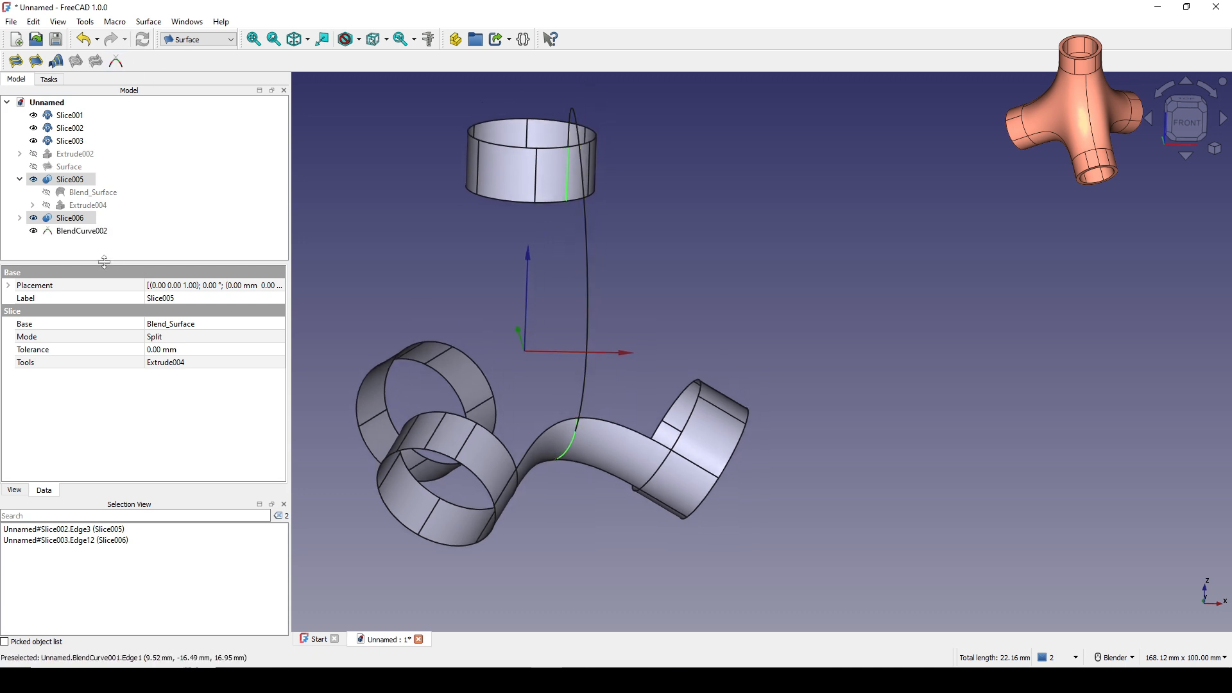
# Step: Set the new blend curve's start and end sizes to 0 and its start and end continuities to 1
pyautogui.click(81, 231)
pyautogui.click(180, 362)
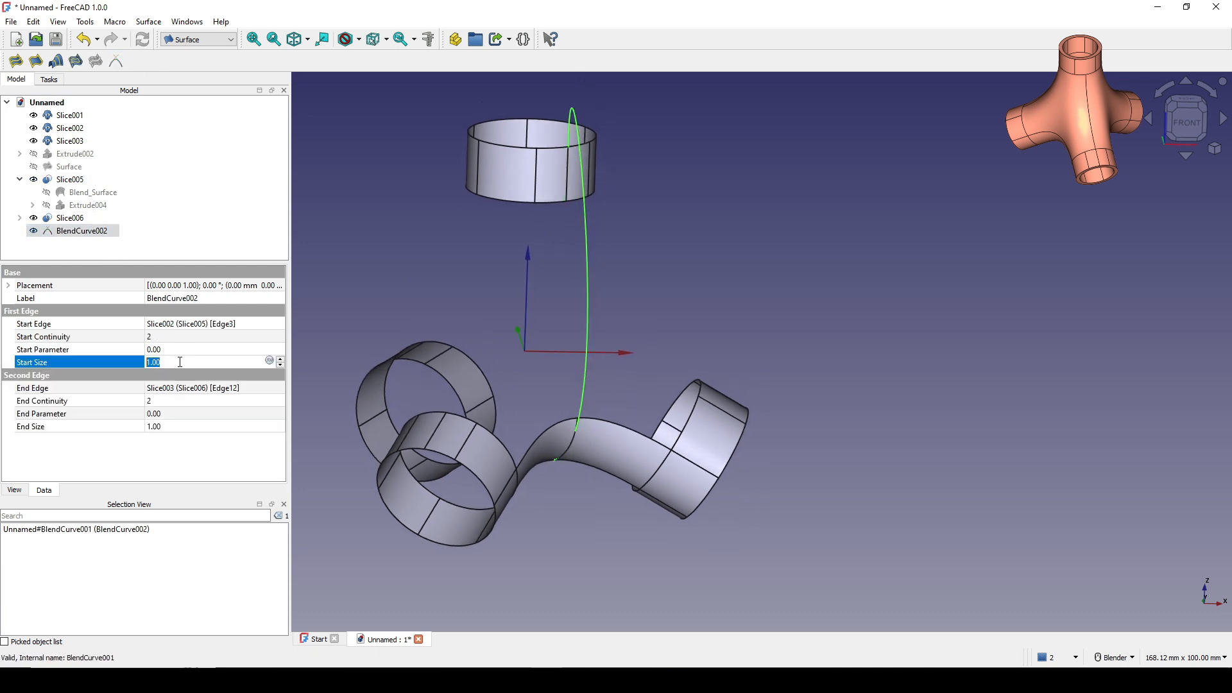
pyautogui.write('0')
pyautogui.click(185, 427)
pyautogui.write('0')
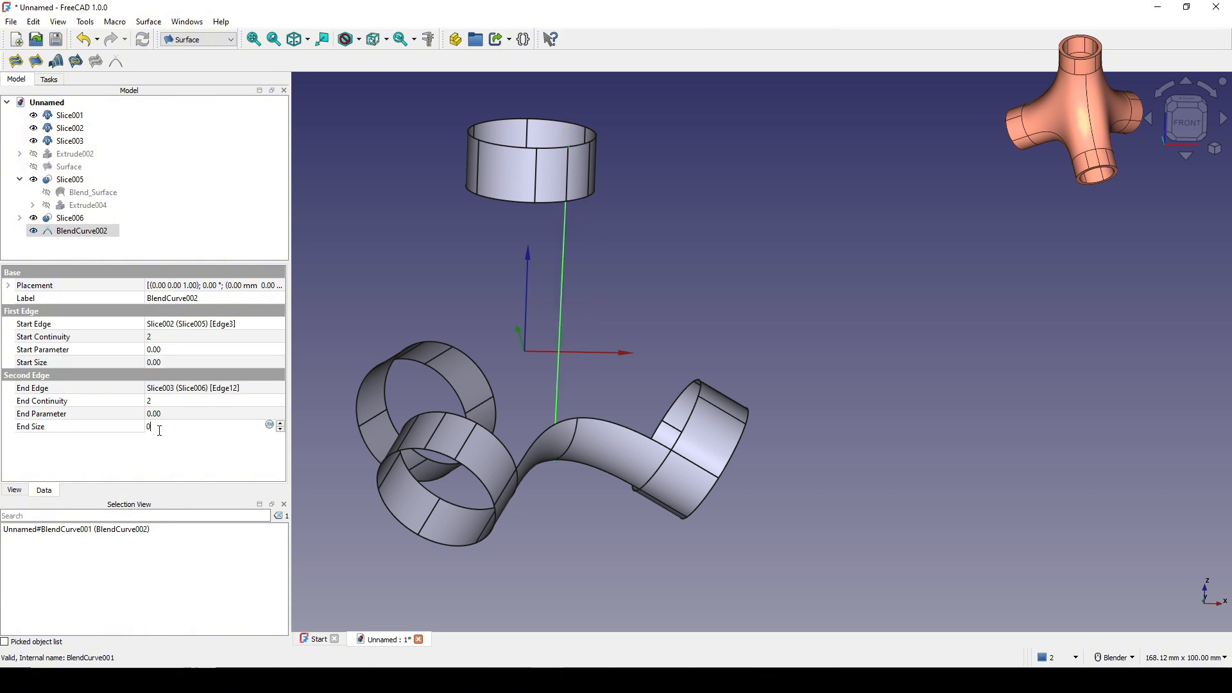
pyautogui.click(129, 431)
pyautogui.click(169, 337)
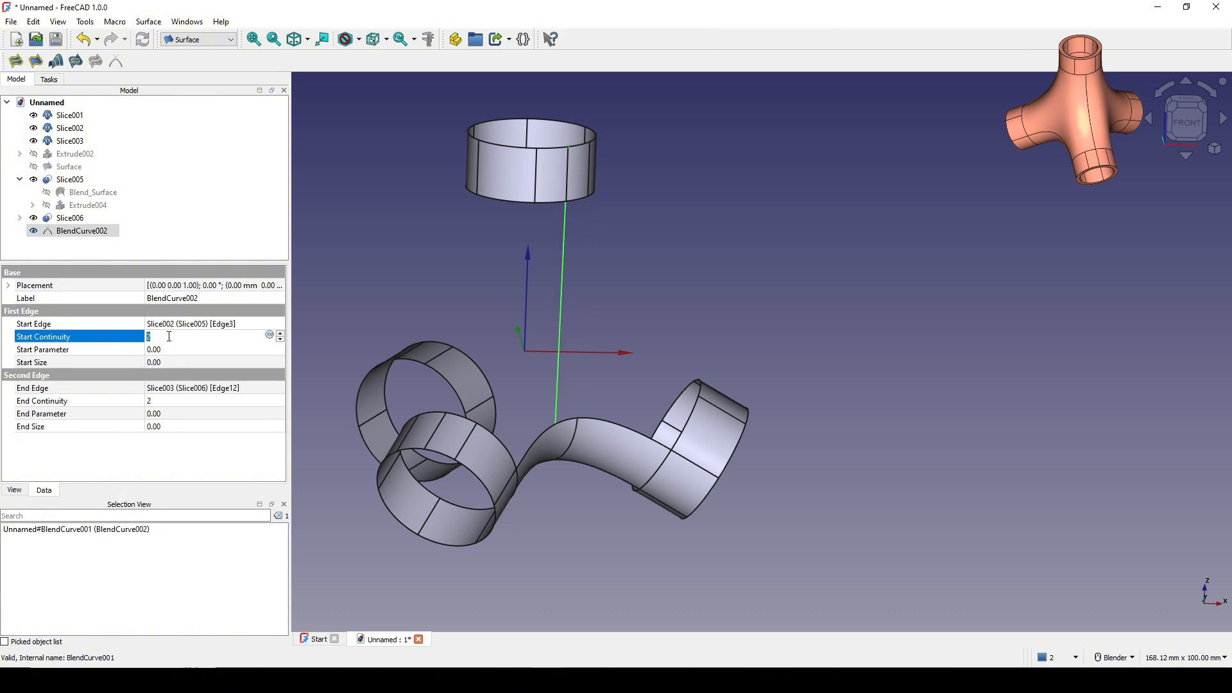
pyautogui.write('1')
pyautogui.click(164, 401)
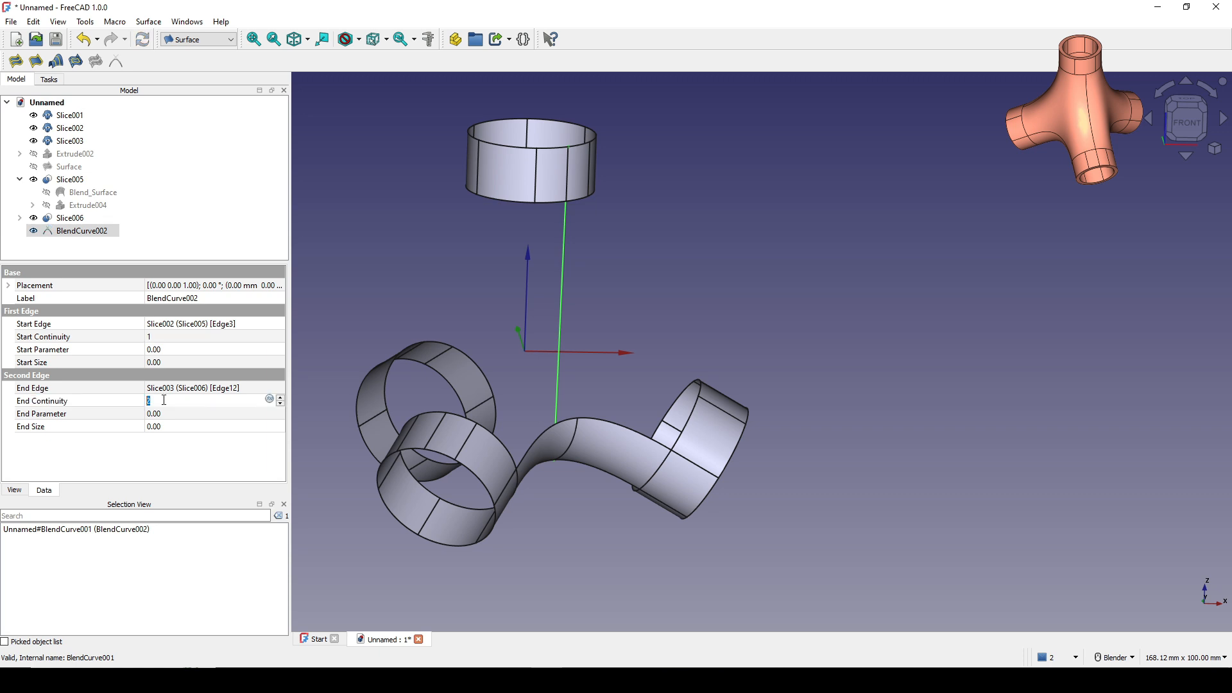
pyautogui.click(134, 427)
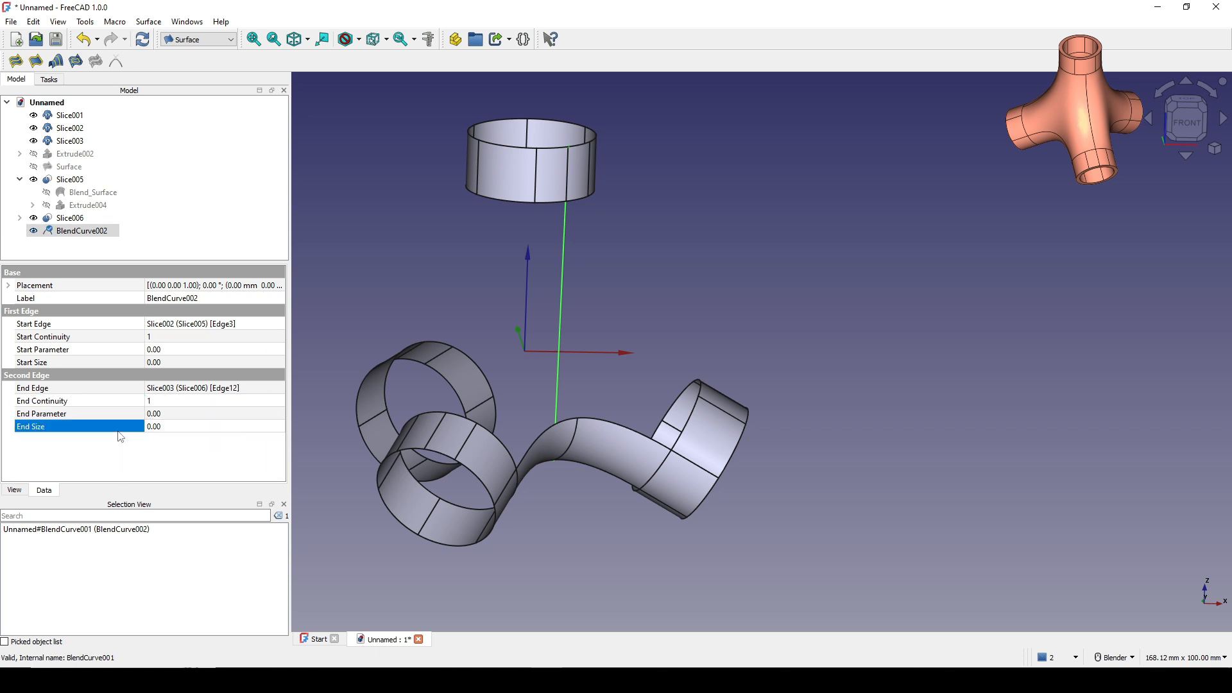
# Step: Set the blend curve's start parameter and end parameter to 1
pyautogui.click(50, 352)
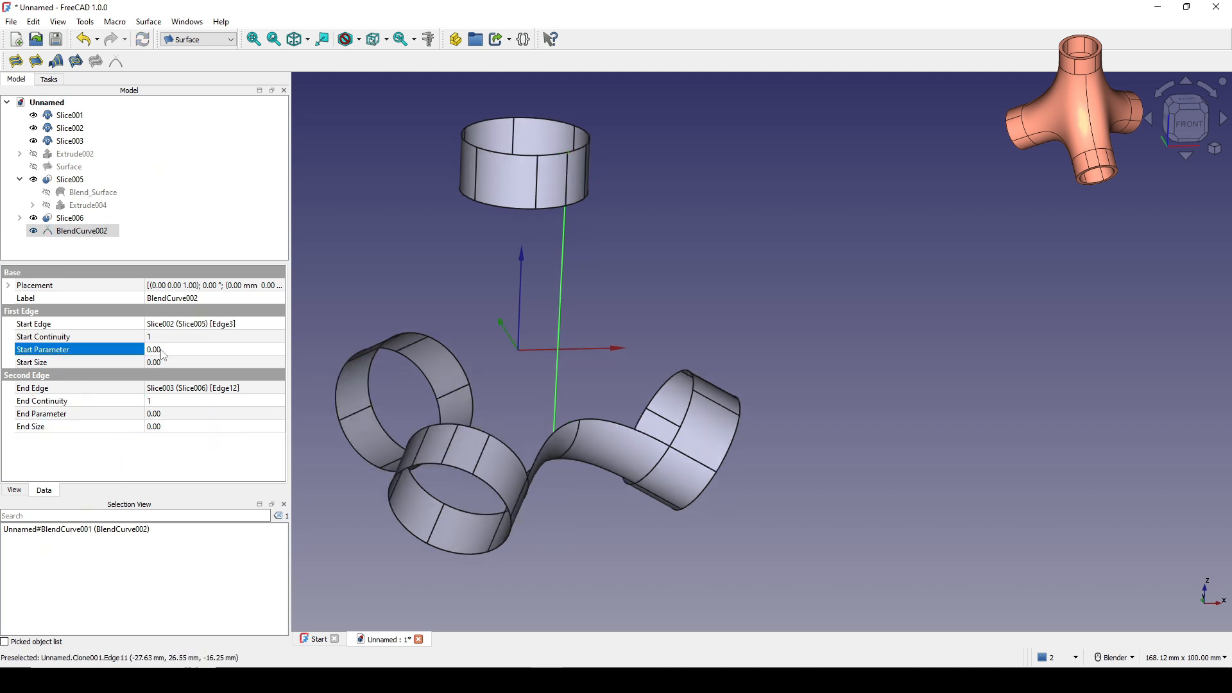
pyautogui.write('1')
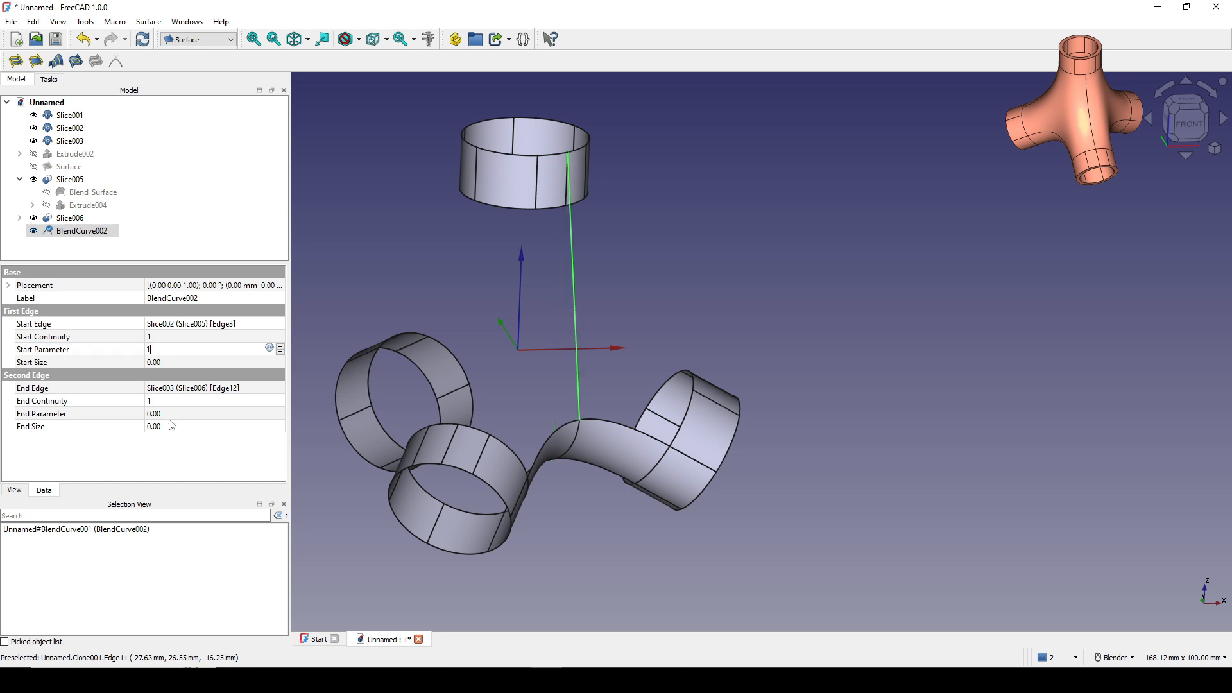
pyautogui.click(166, 415)
pyautogui.write('1')
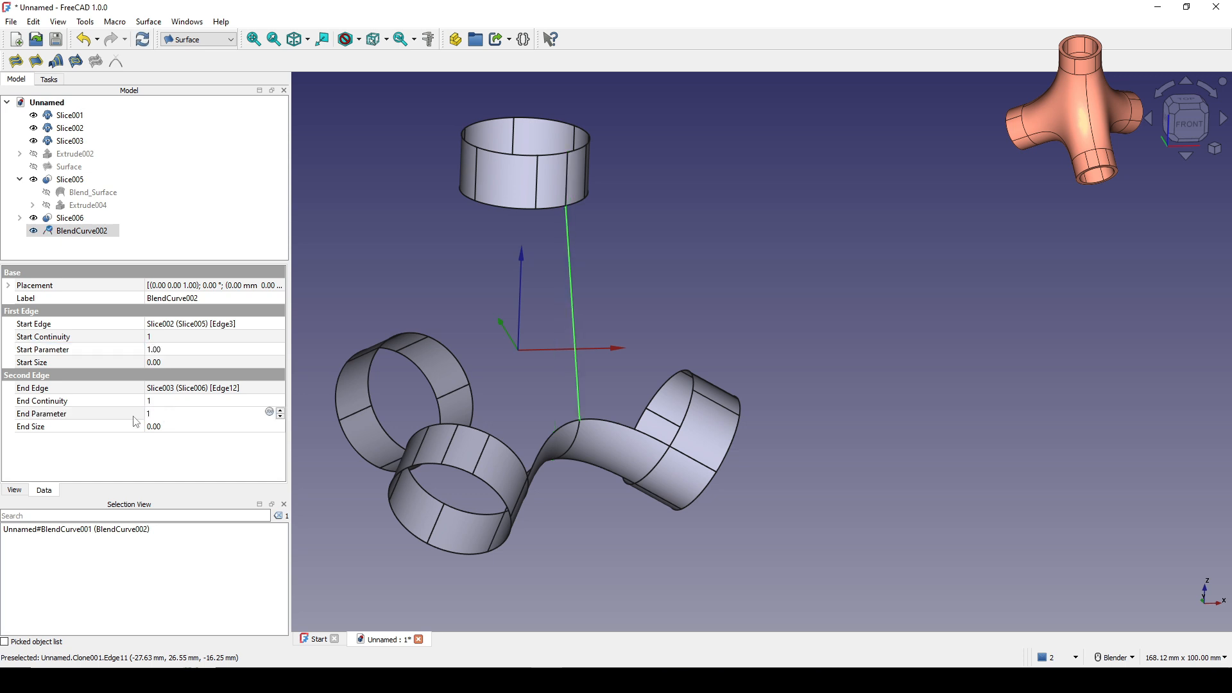
pyautogui.press('Return')
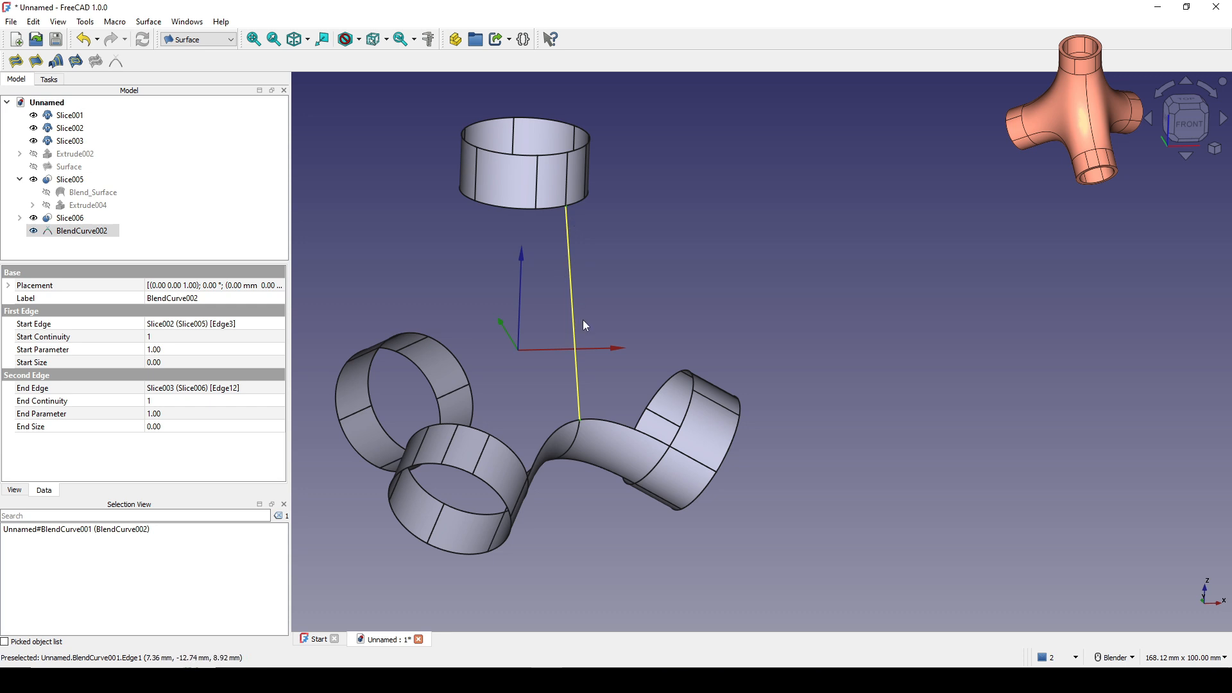
# Step: Shape the blend curve with a start size of 1 and an end size of -1
pyautogui.moveTo(765, 426)
pyautogui.mouseDown(button='middle')
pyautogui.moveTo(777, 395)
pyautogui.moveTo(769, 403)
pyautogui.mouseUp(button='middle')
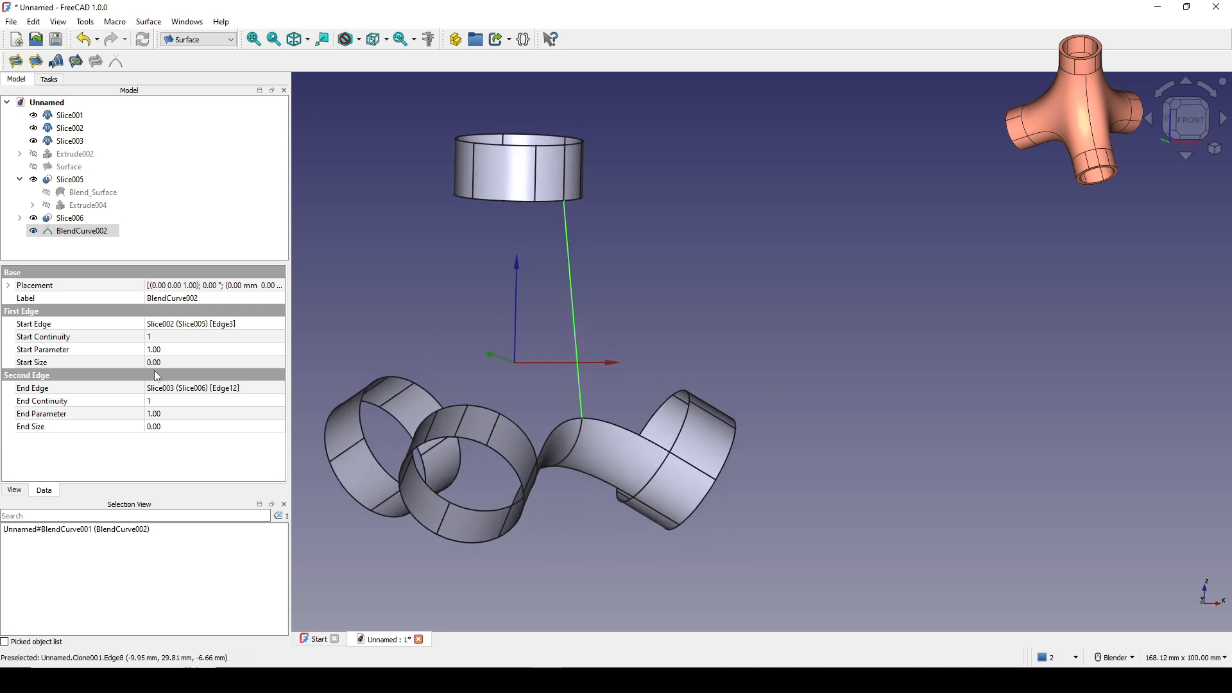
pyautogui.click(56, 363)
pyautogui.click(177, 361)
pyautogui.write('1')
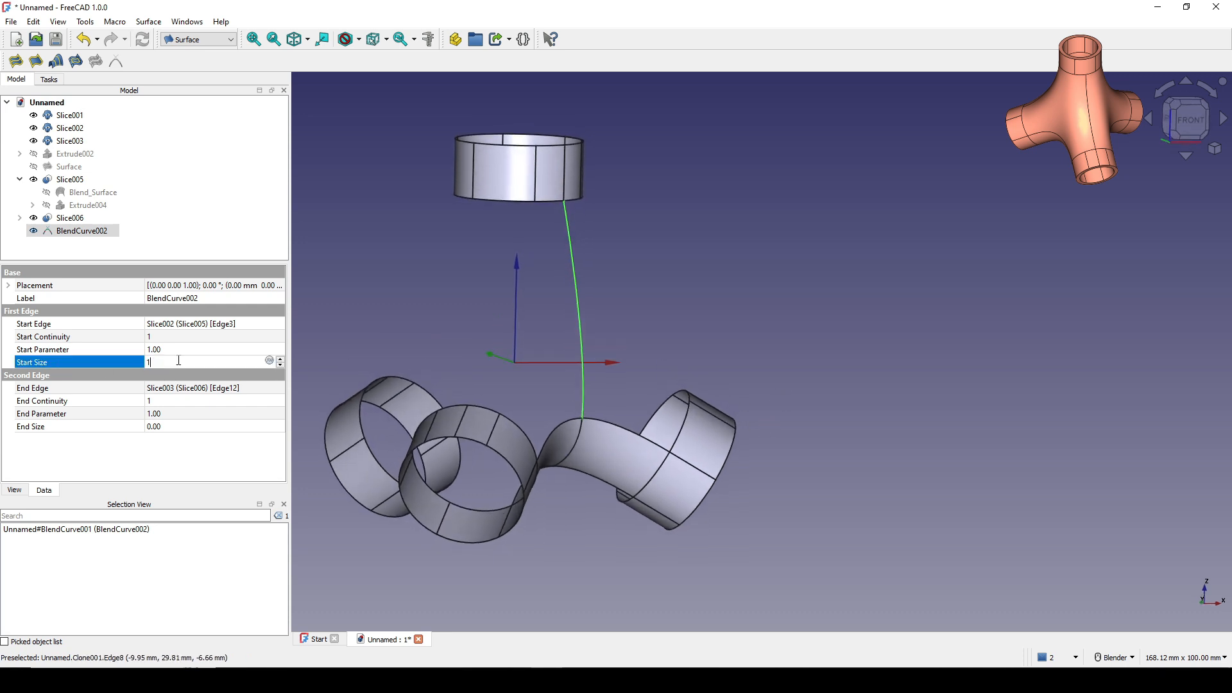
pyautogui.click(171, 426)
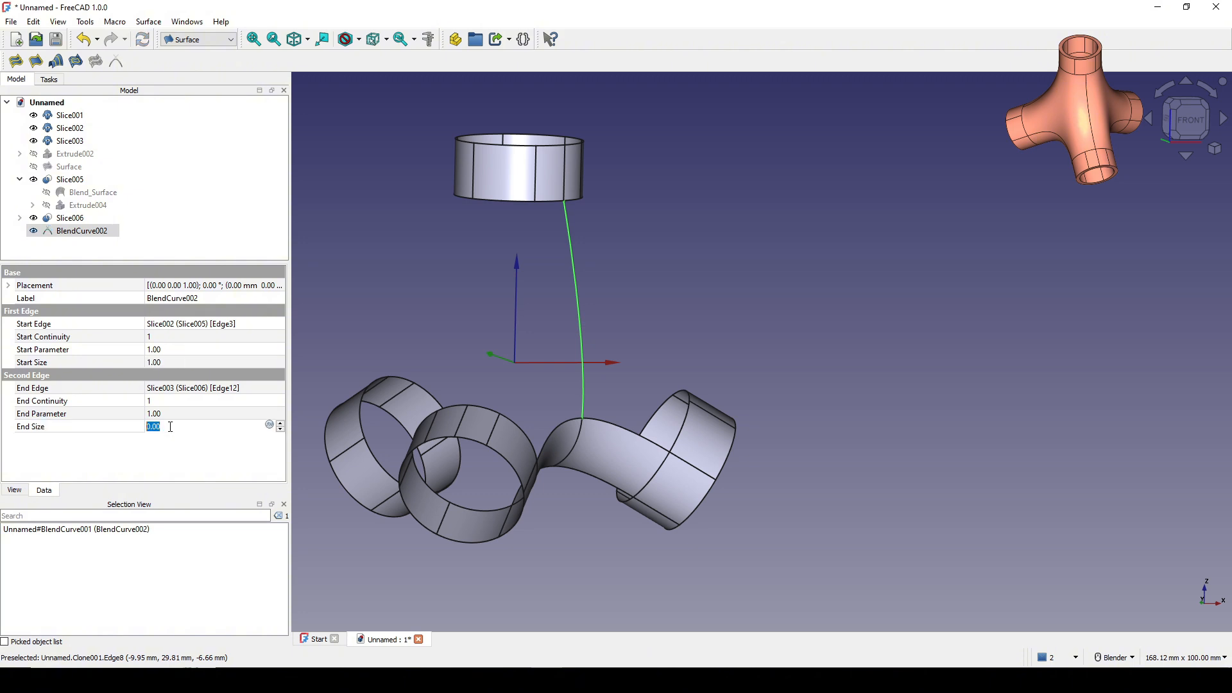
pyautogui.write('1')
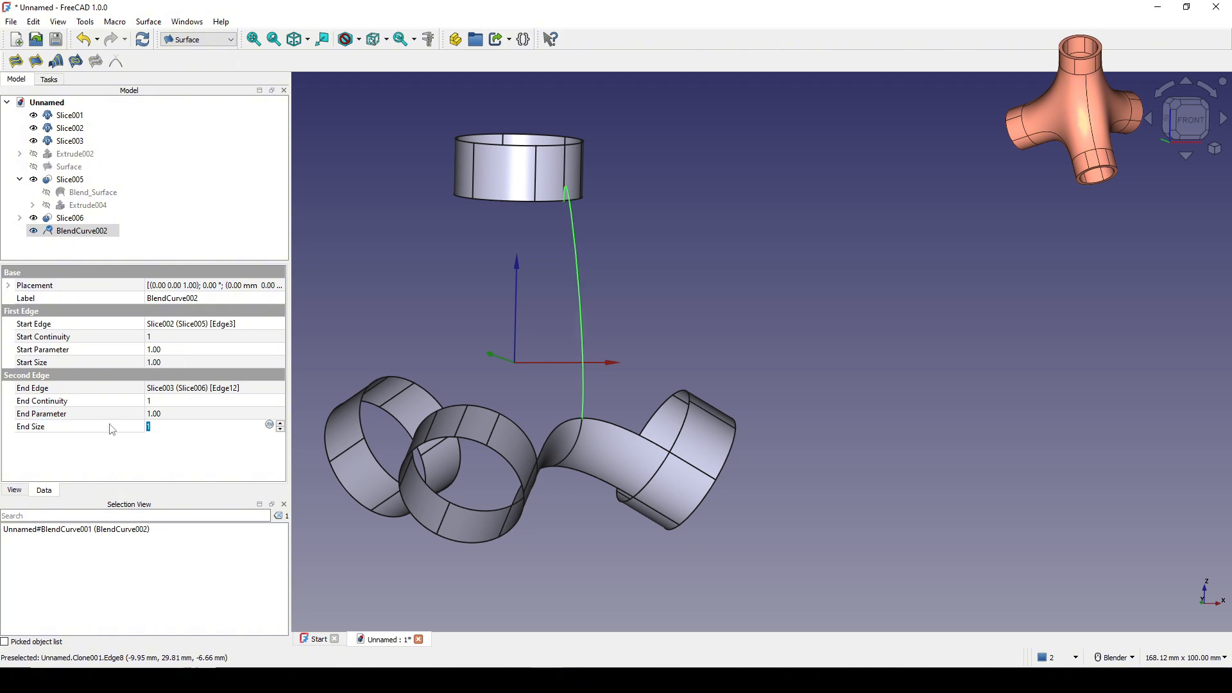
pyautogui.write('-1')
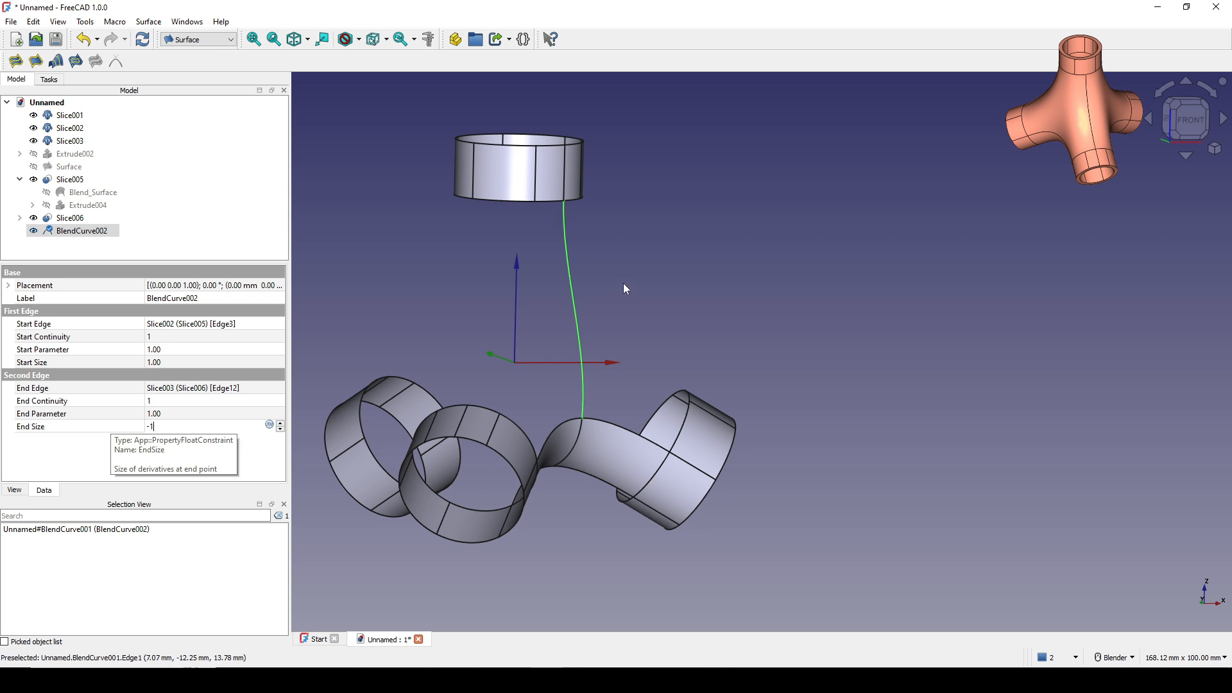
pyautogui.click(641, 321)
pyautogui.moveTo(633, 374); pyautogui.dragTo(606, 380, button='middle')
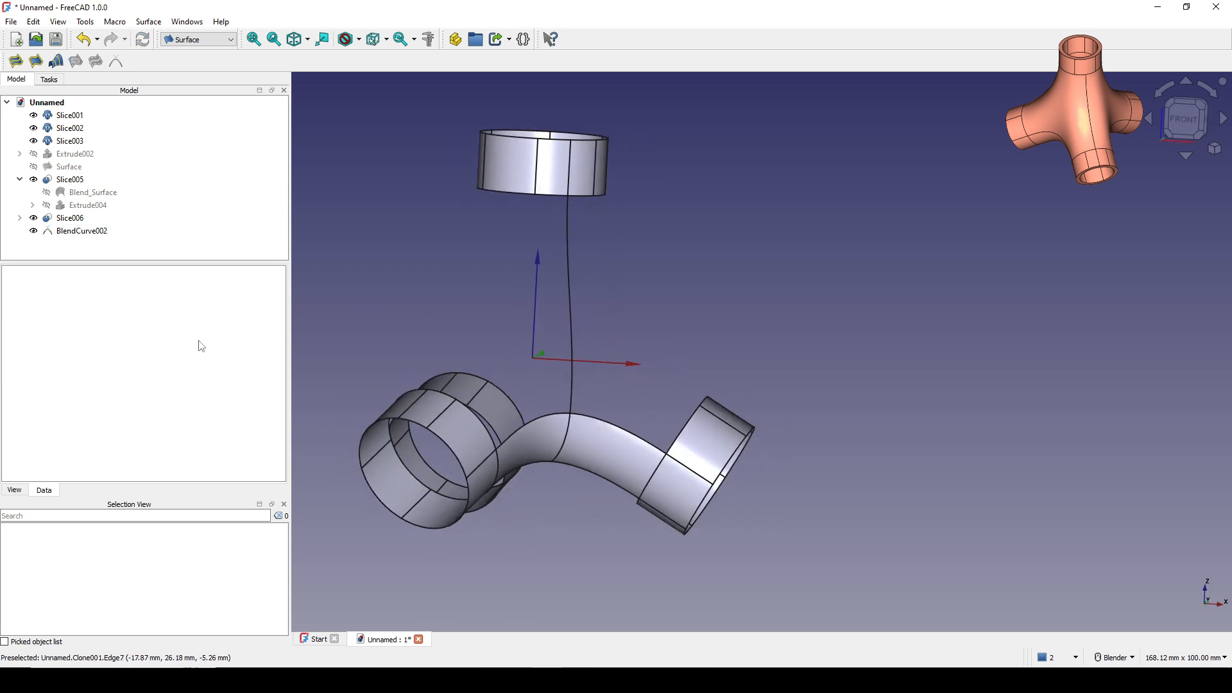
# Step: Show the hidden filling surface between the rings
pyautogui.click(68, 166)
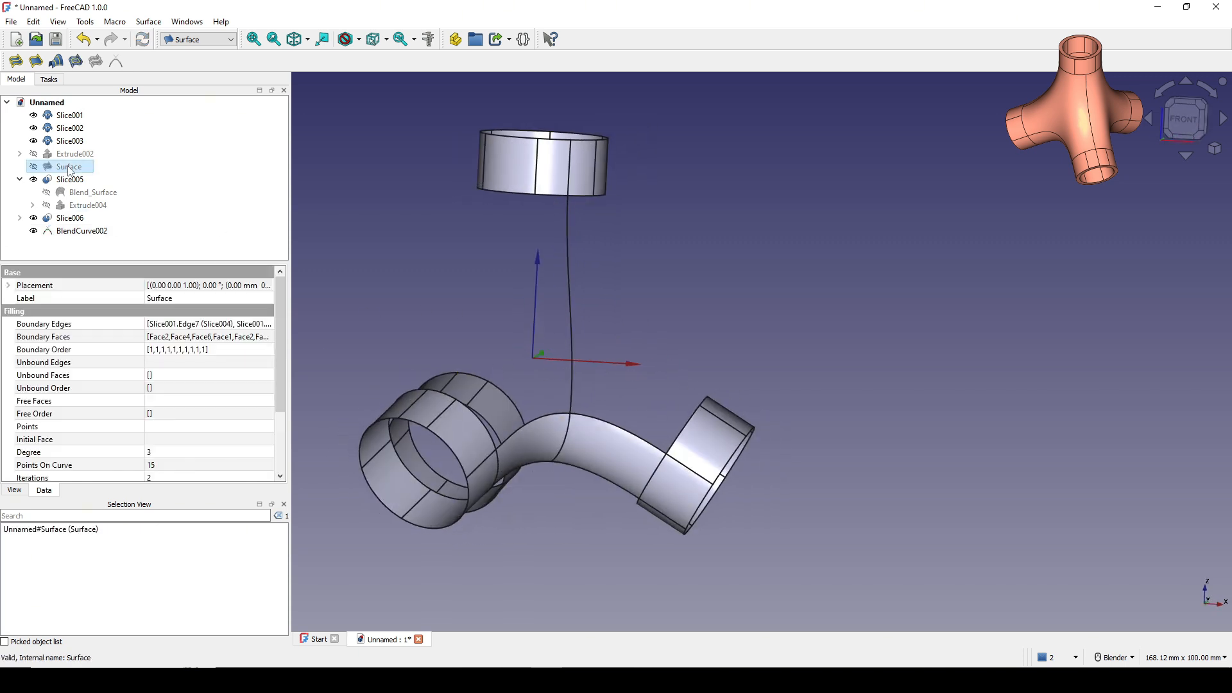
pyautogui.press('space')
pyautogui.moveTo(437, 318); pyautogui.dragTo(778, 357, button='middle')
pyautogui.moveTo(651, 365); pyautogui.dragTo(828, 379, button='middle')
# Step: Add the blend curve to the filling surface as a non-boundary edge constraint and accept the edit
pyautogui.doubleClick(69, 167)
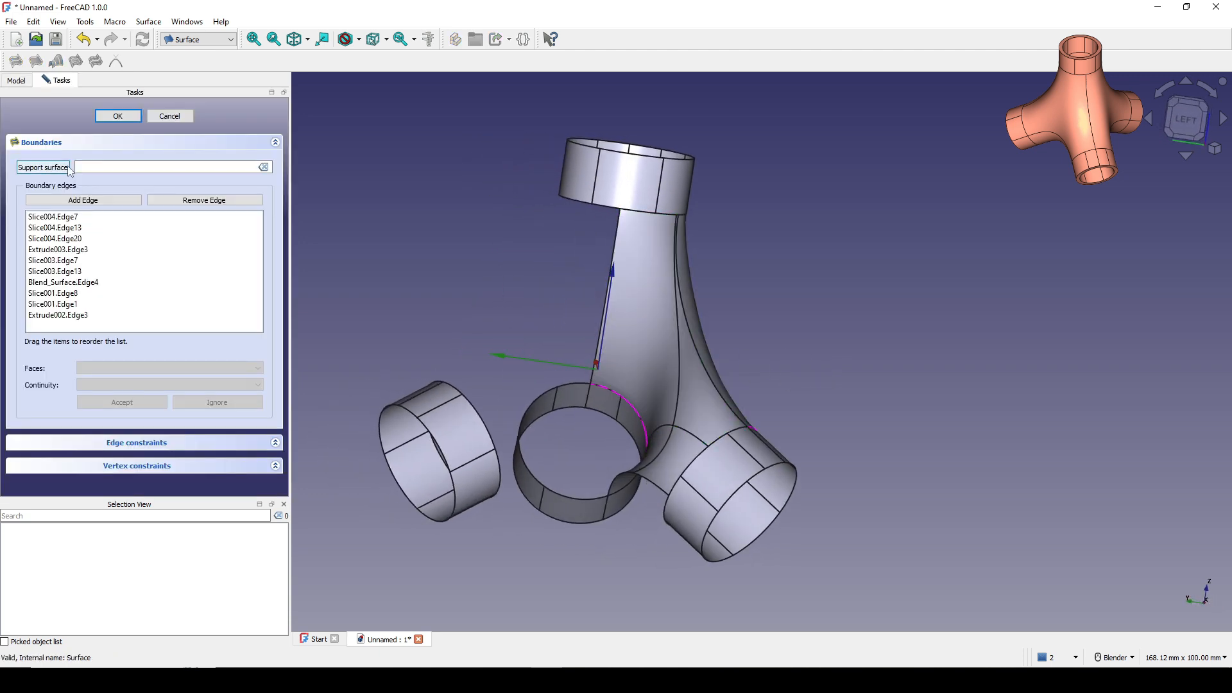
pyautogui.click(157, 444)
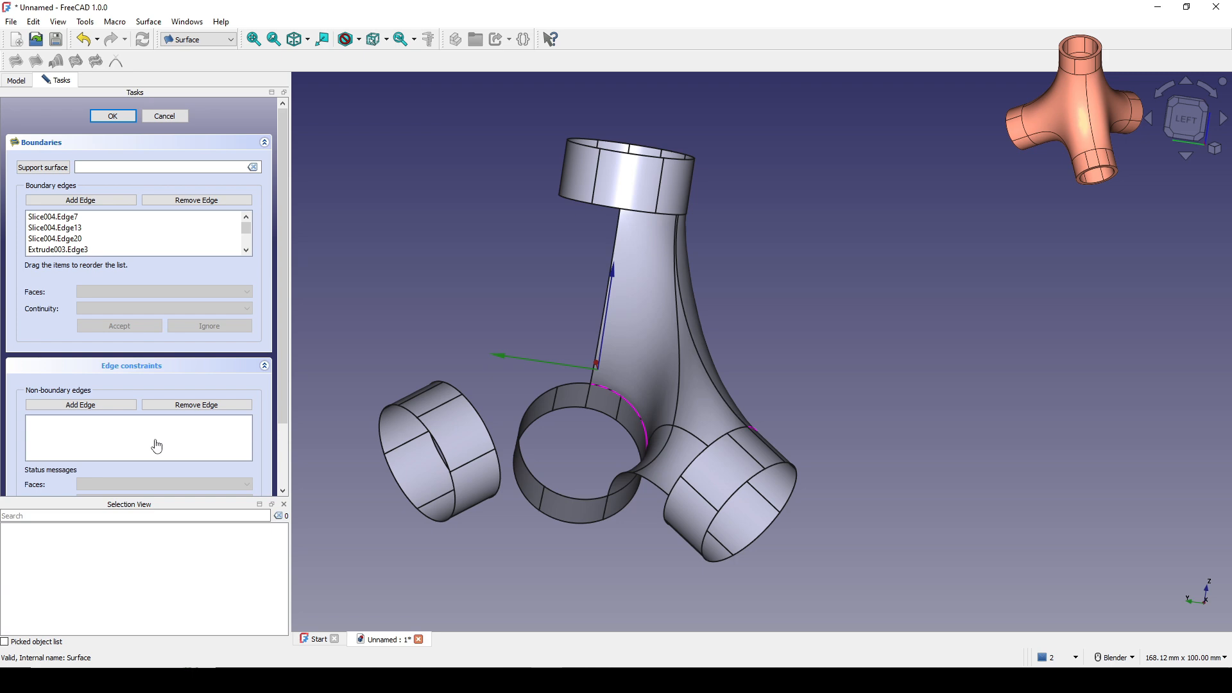
pyautogui.click(80, 405)
pyautogui.scroll(2, 578, 375)
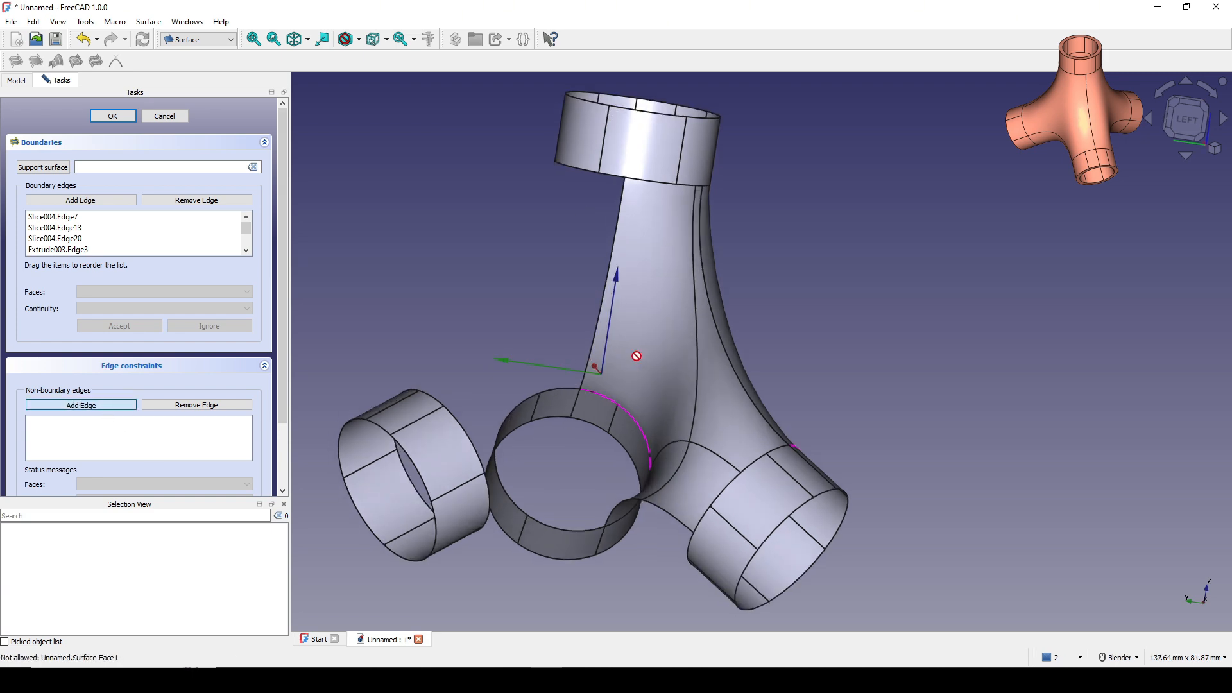
pyautogui.click(700, 357)
pyautogui.moveTo(700, 357); pyautogui.dragTo(408, 350, button='middle')
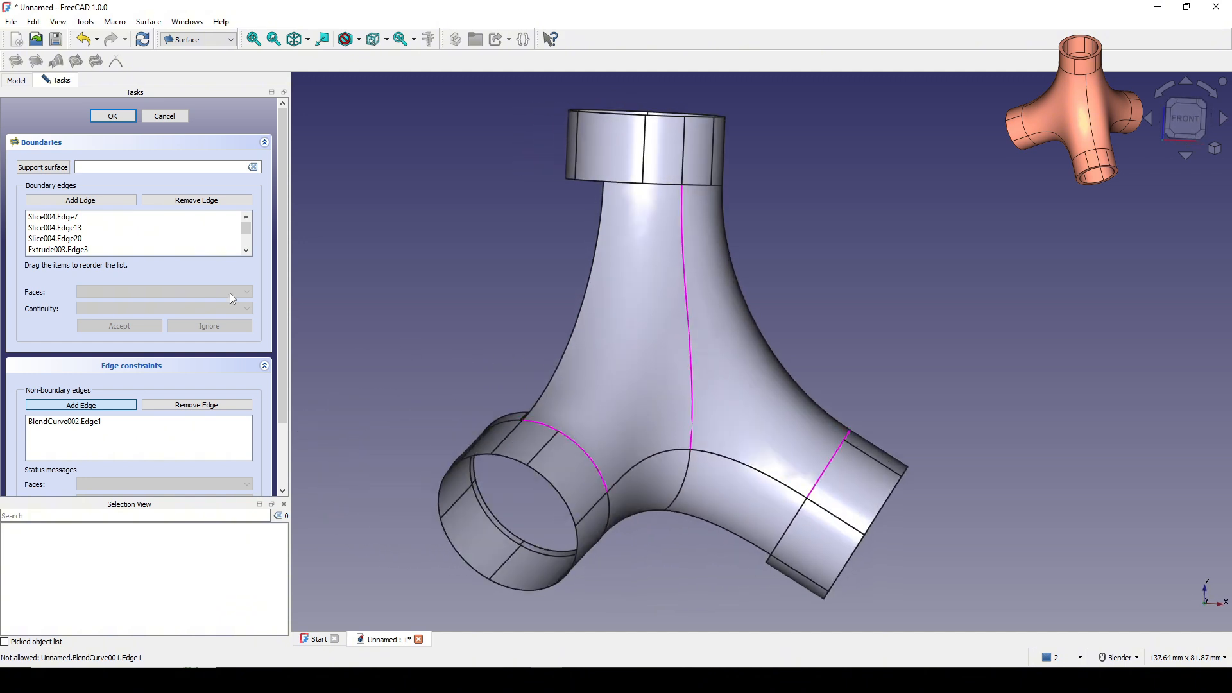
pyautogui.click(111, 118)
pyautogui.scroll(-2, 816, 354)
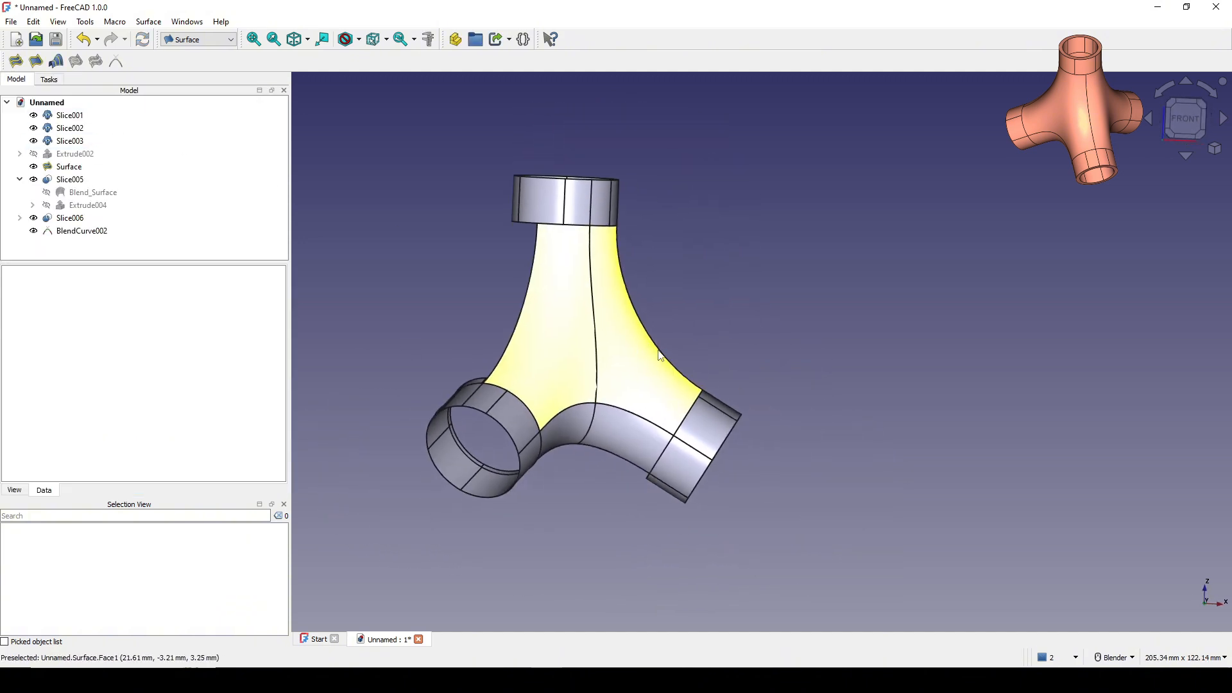
# Step: Hide the blend curve BlendCurve002 and inspect the reshaped filling surface from several angles
pyautogui.click(76, 232)
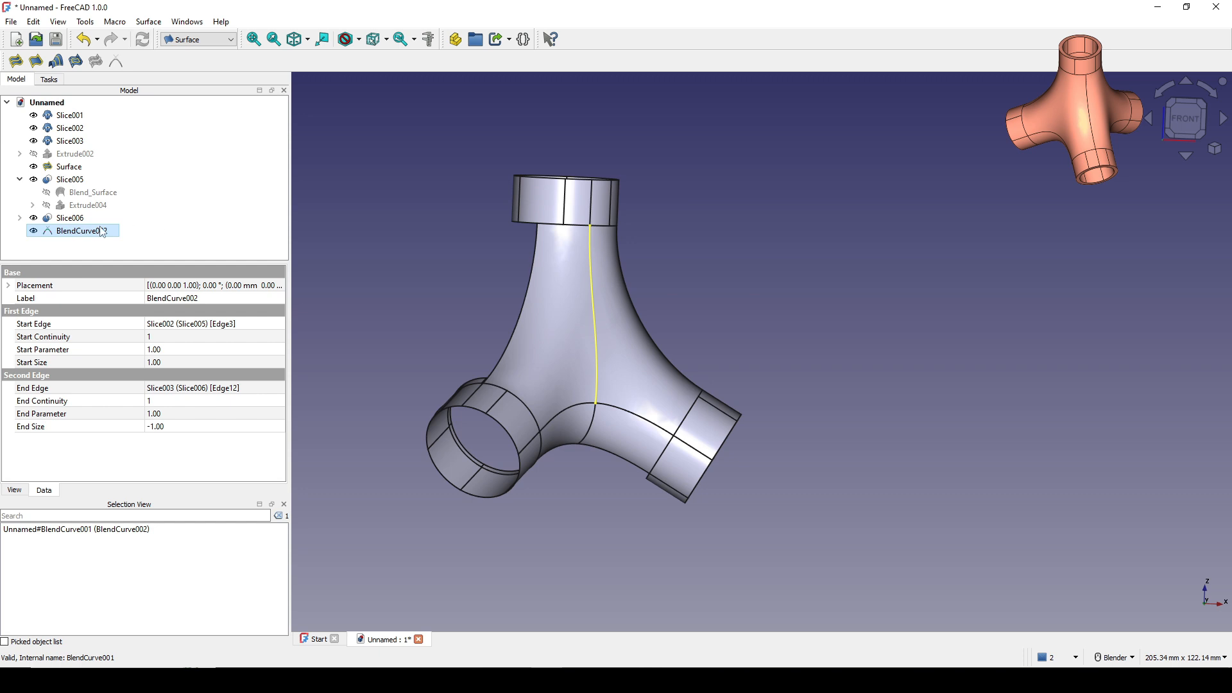
pyautogui.press('space')
pyautogui.moveTo(738, 371); pyautogui.dragTo(648, 372, button='middle')
pyautogui.click(749, 347)
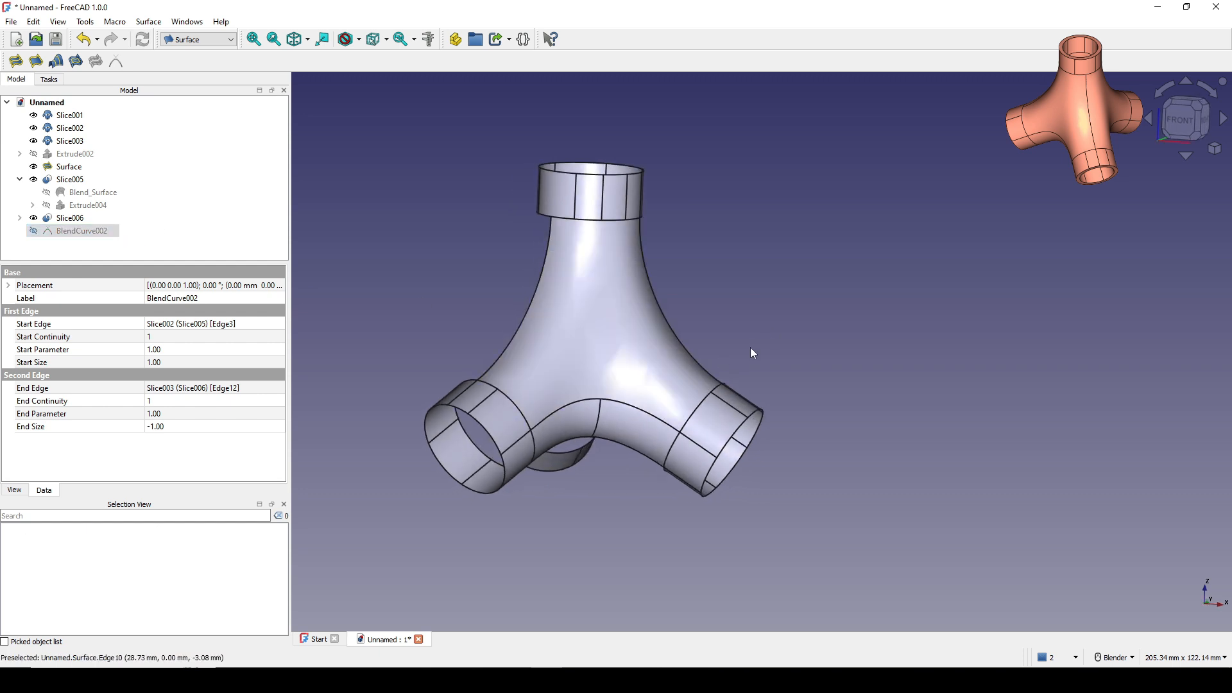
pyautogui.moveTo(750, 347); pyautogui.dragTo(636, 466, button='middle')
pyautogui.moveTo(792, 534); pyautogui.dragTo(642, 469, button='middle')
# Step: Hide the split blend Slice005 and show its original Blend_Surface instead
pyautogui.click(602, 425)
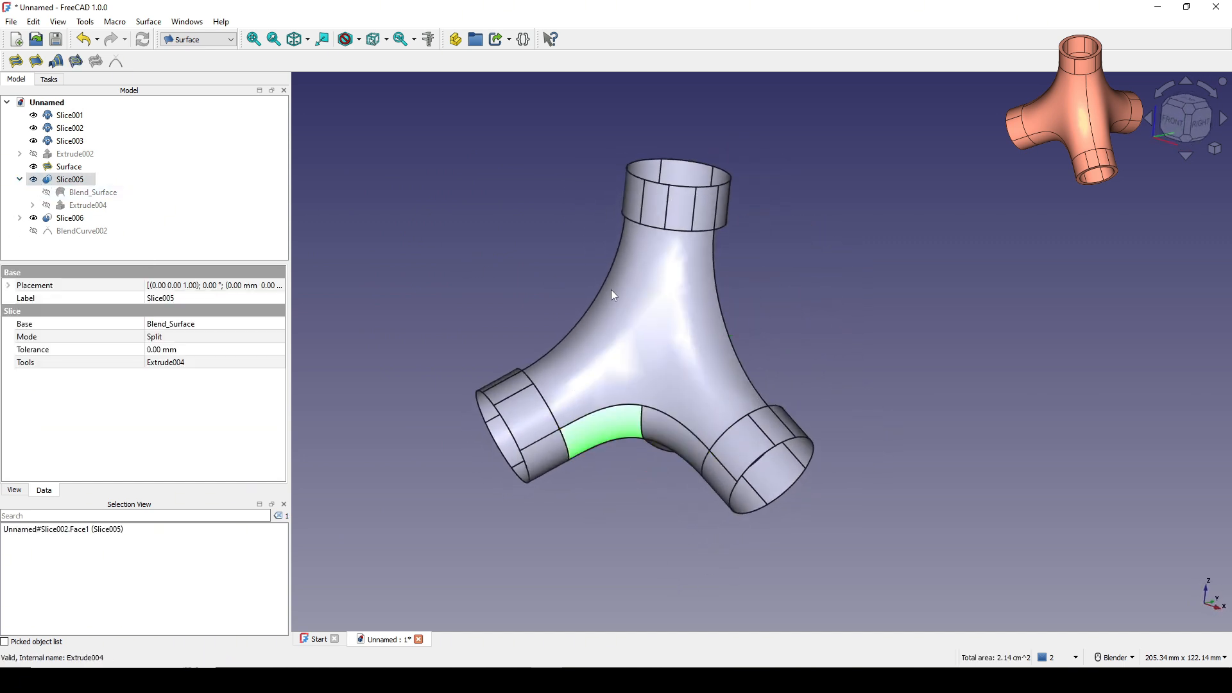
pyautogui.press('space')
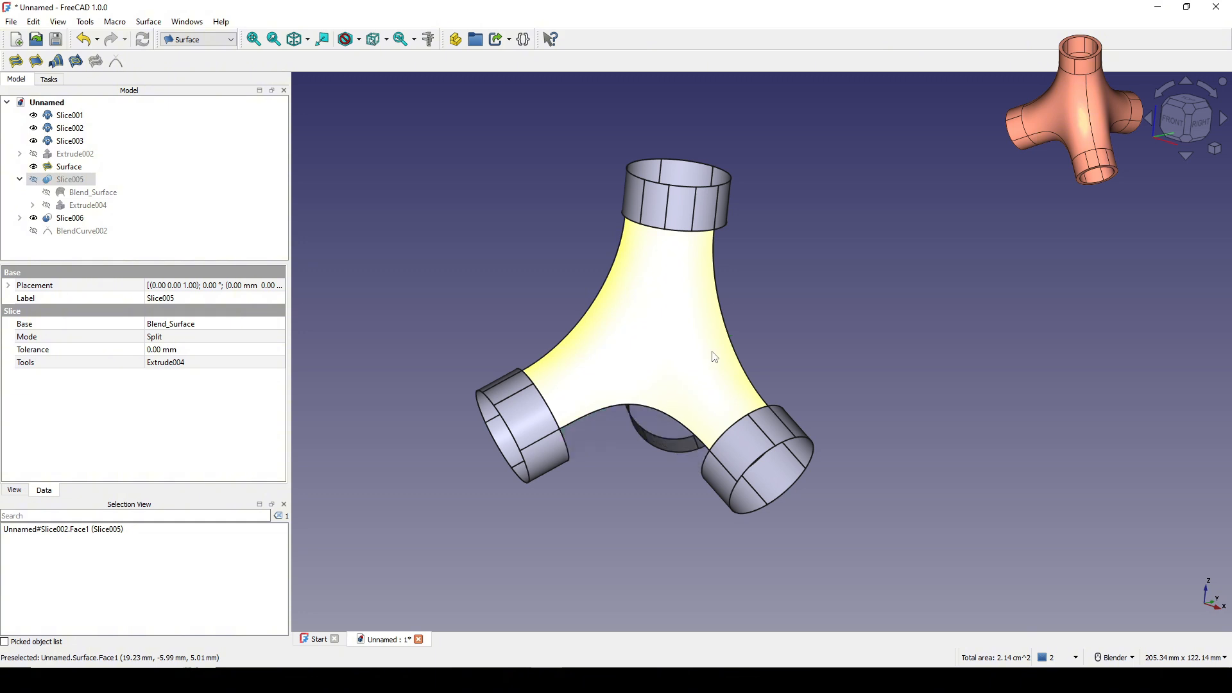
pyautogui.click(88, 193)
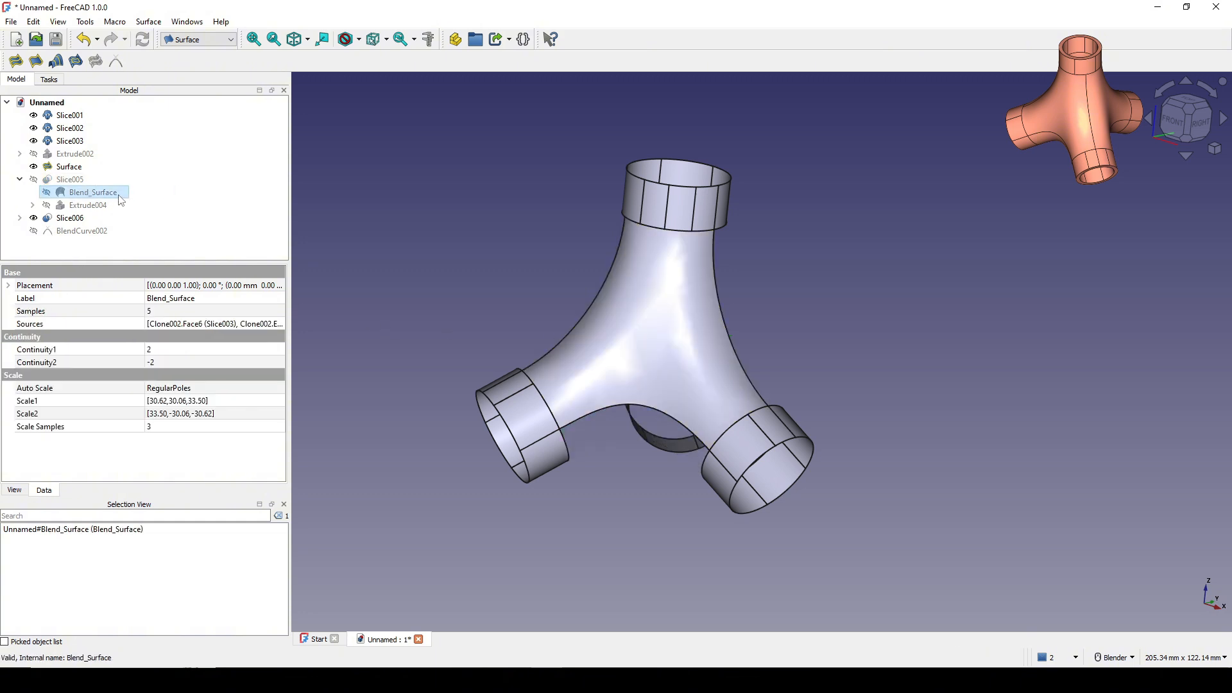
pyautogui.press('space')
pyautogui.moveTo(761, 429); pyautogui.dragTo(856, 305, button='middle')
pyautogui.click(855, 305)
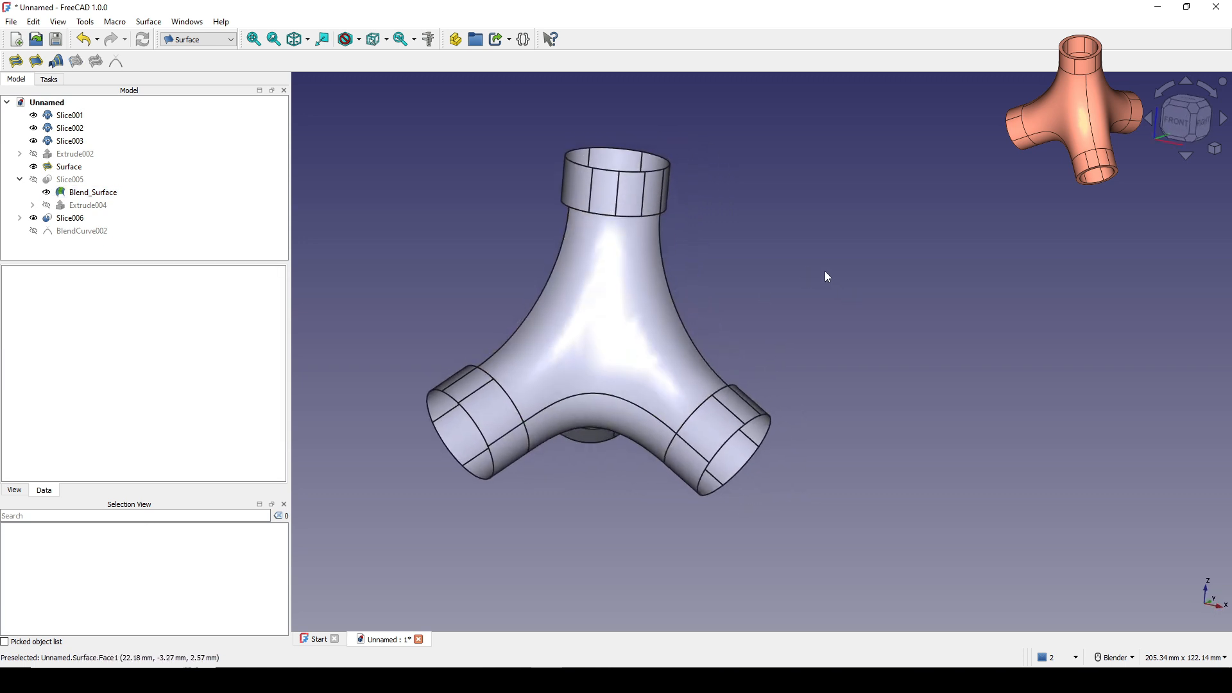
# Step: Switch to the Part workbench
pyautogui.click(208, 45)
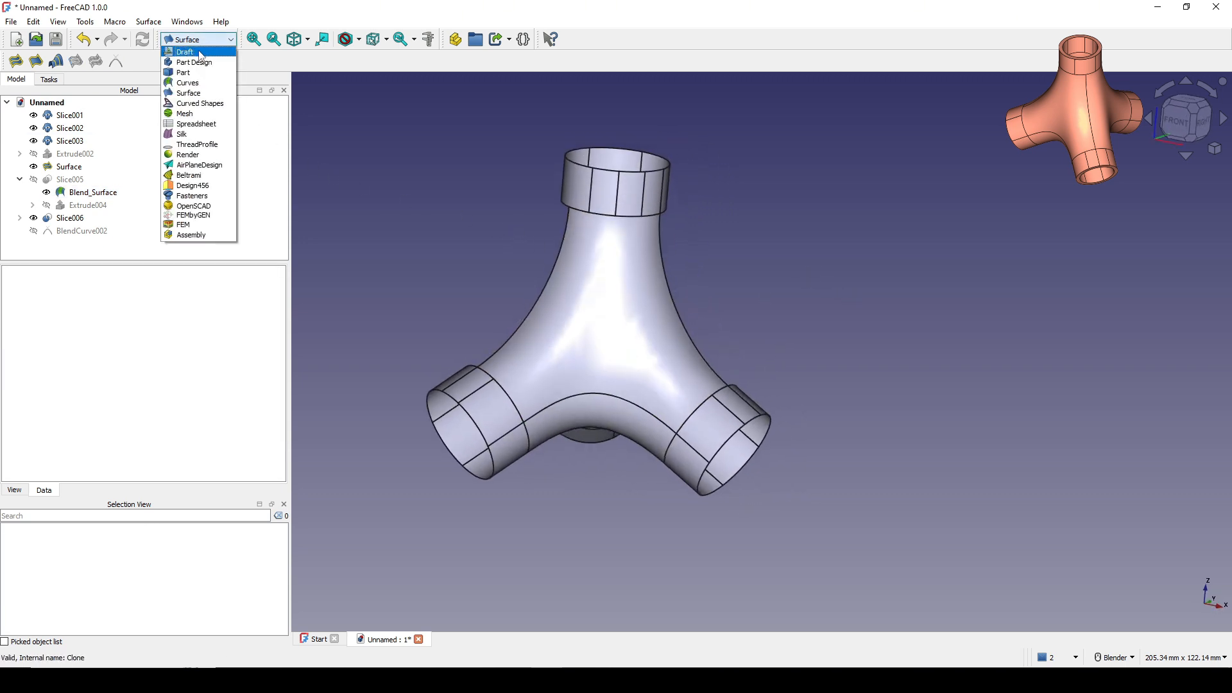
pyautogui.click(191, 72)
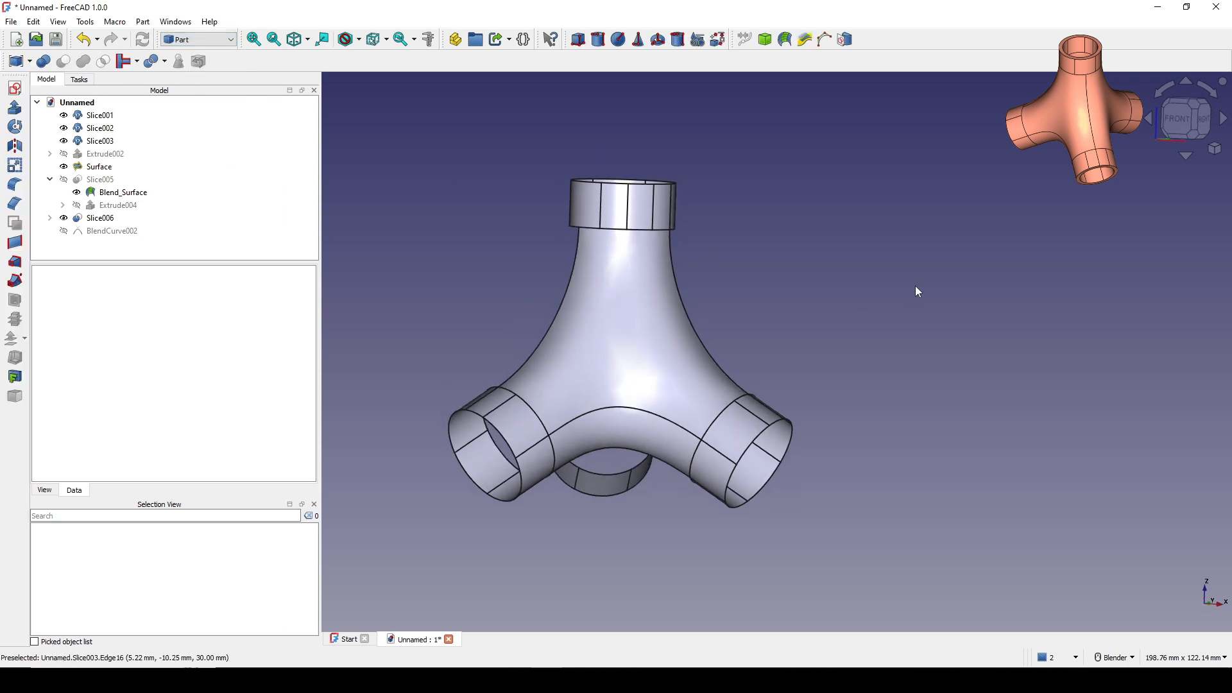
# Step: Combine the Blend_Surface and the filling surface Surface into one compound
pyautogui.click(649, 435)
pyautogui.keyDown('ctrl'); pyautogui.click(668, 359); pyautogui.keyUp('ctrl')
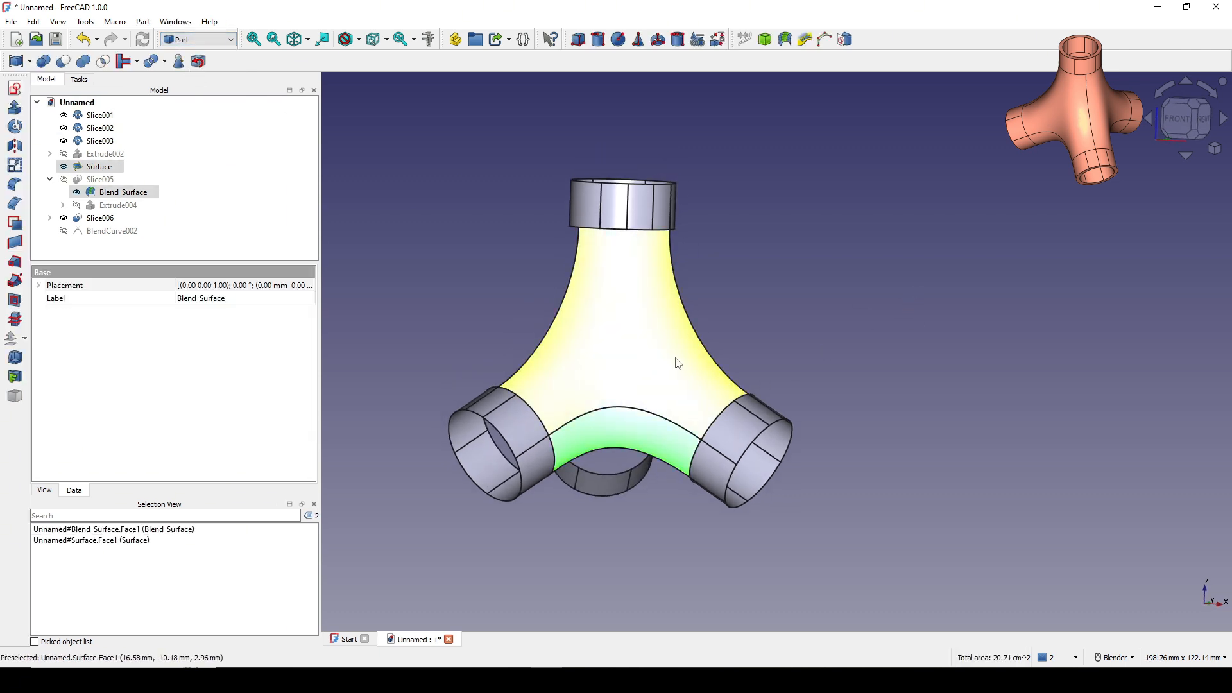
pyautogui.click(144, 22)
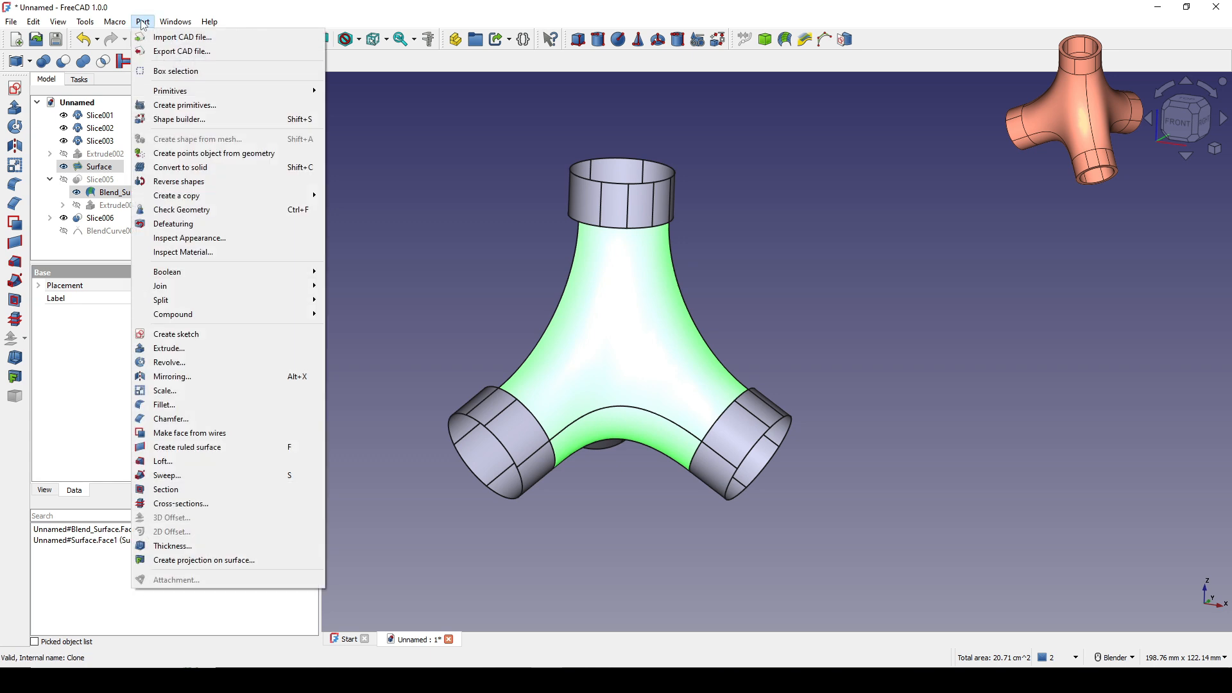
pyautogui.moveTo(292, 313)
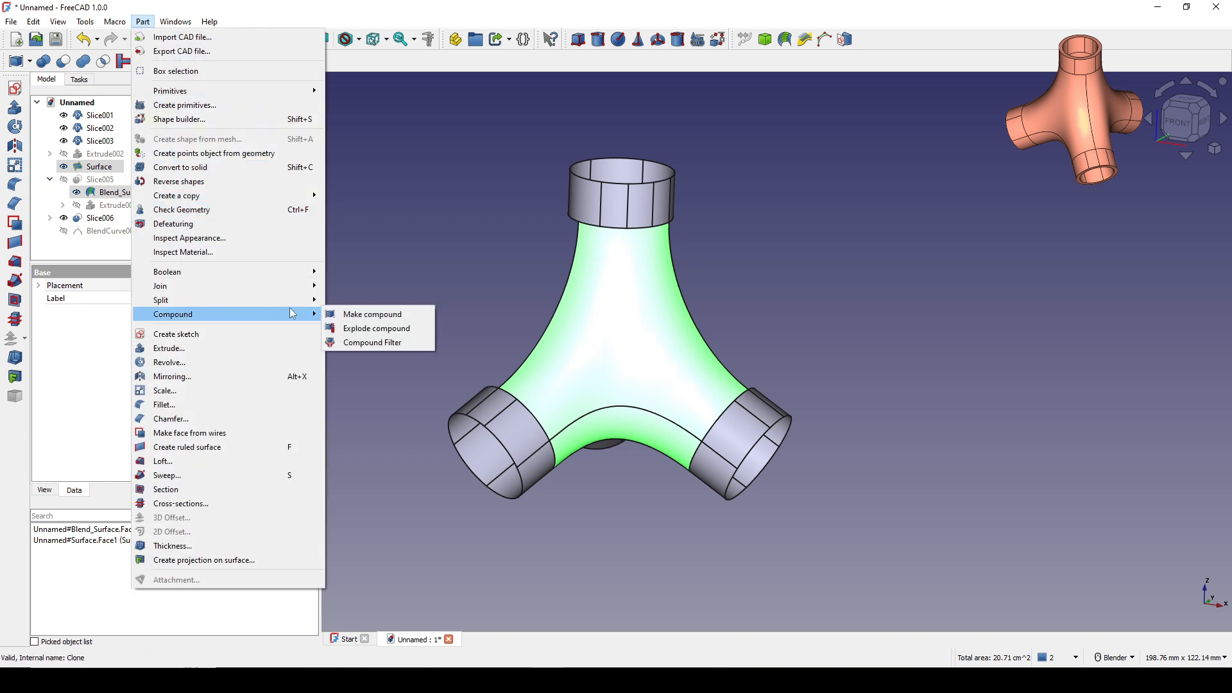
pyautogui.click(379, 317)
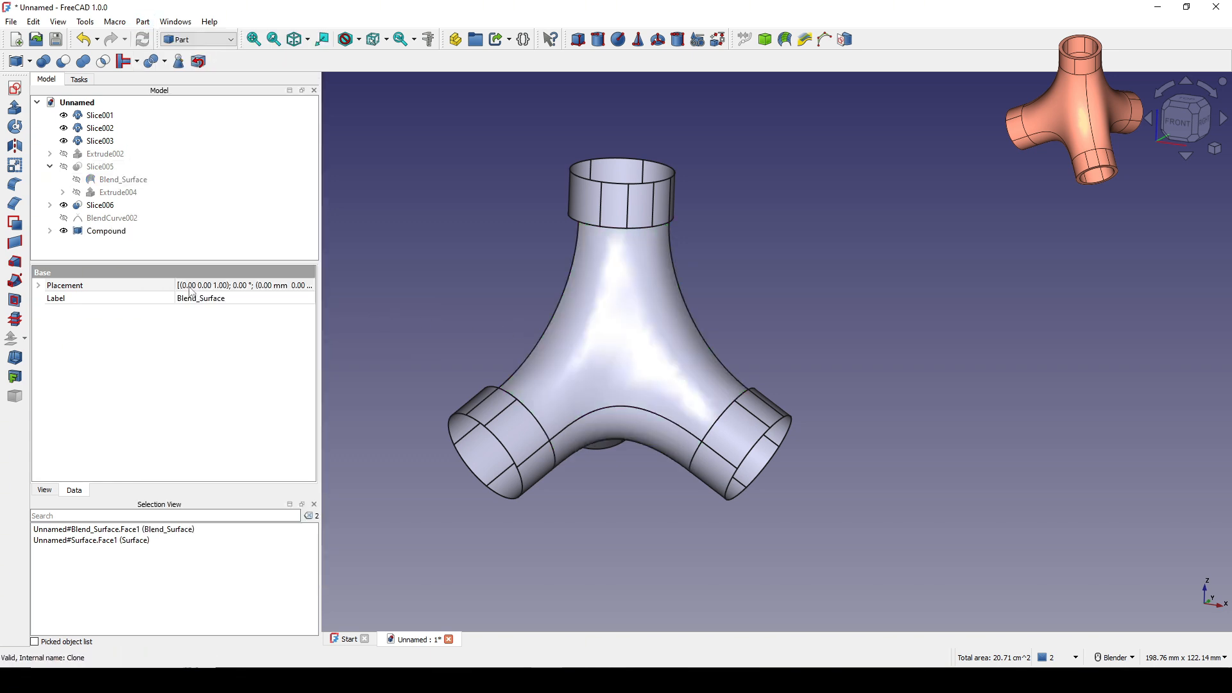
# Step: Create a Draft polar array of the compound with 3 elements over 360°, with the center of rotation reset to the origin
pyautogui.click(106, 231)
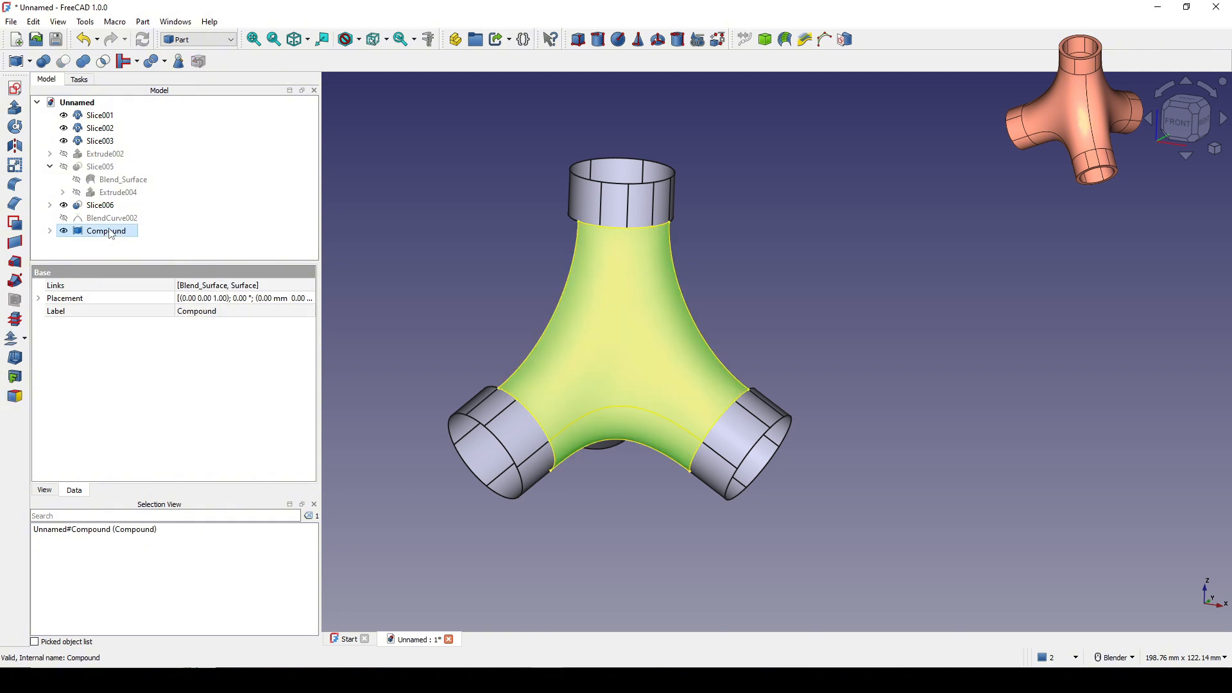
pyautogui.click(185, 41)
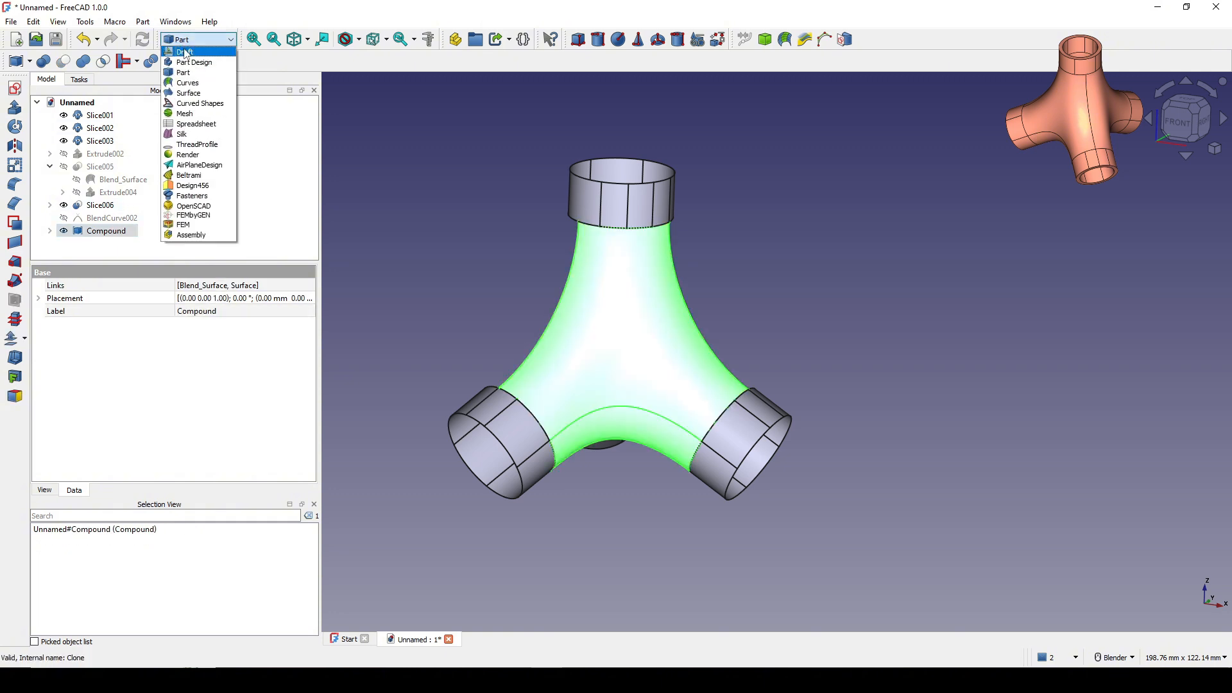
pyautogui.click(184, 52)
pyautogui.click(235, 21)
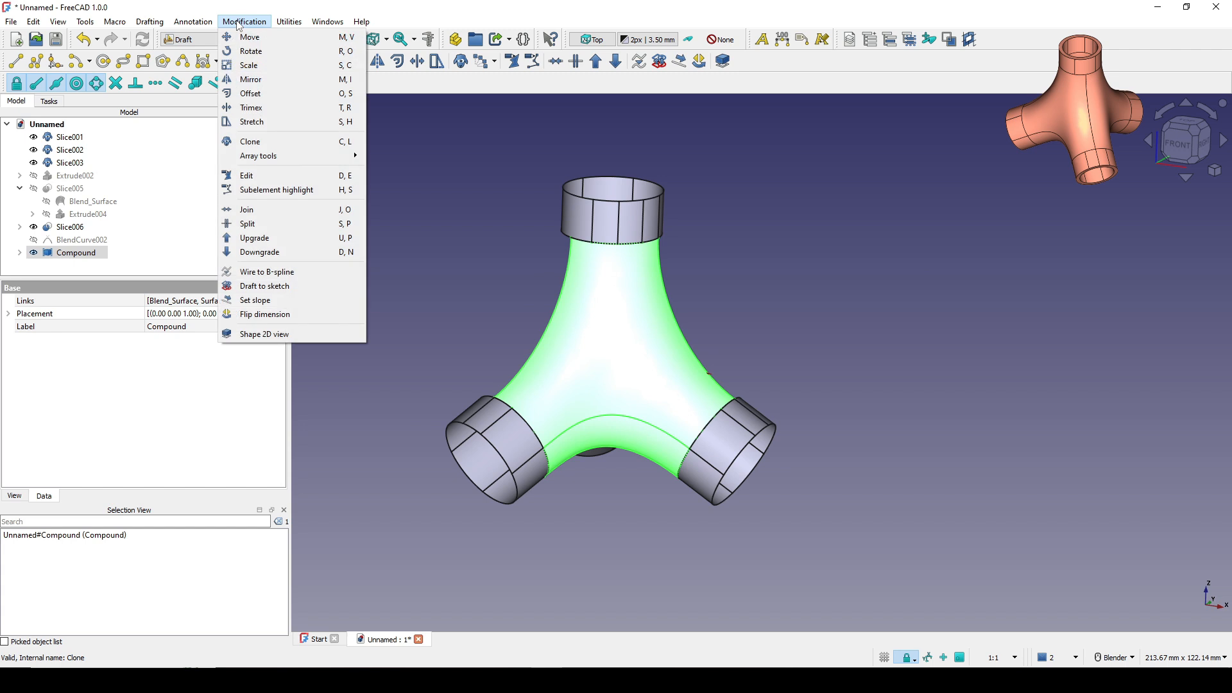
pyautogui.moveTo(271, 157)
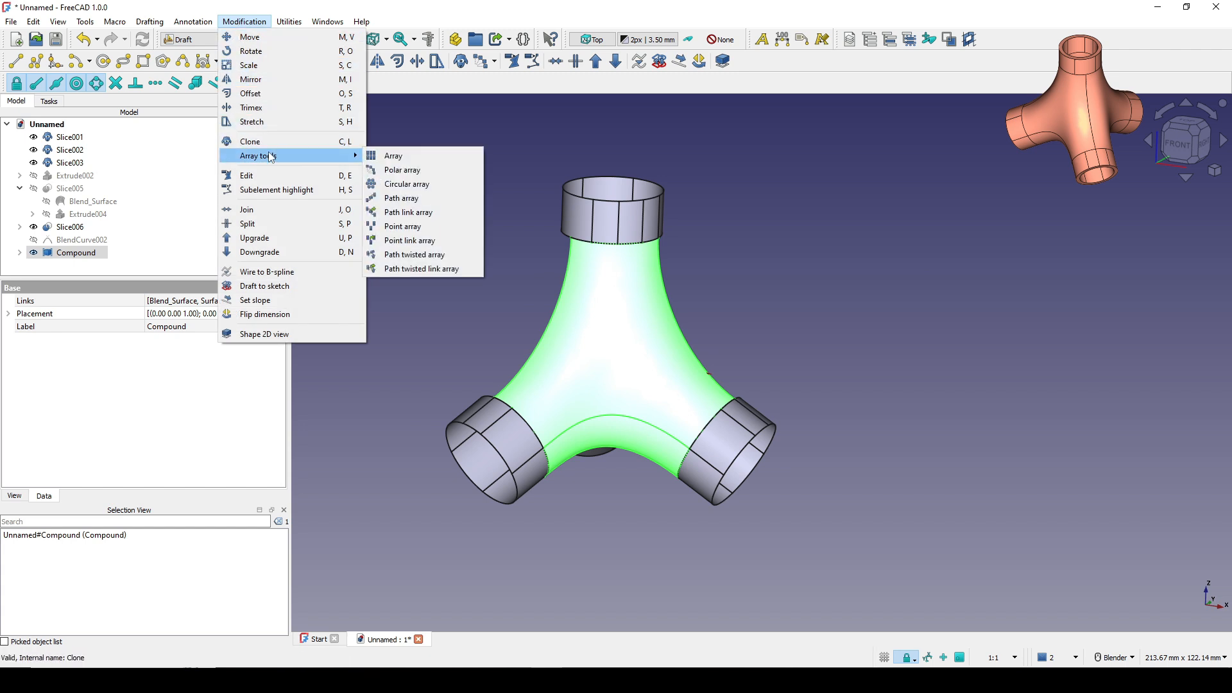
pyautogui.click(430, 171)
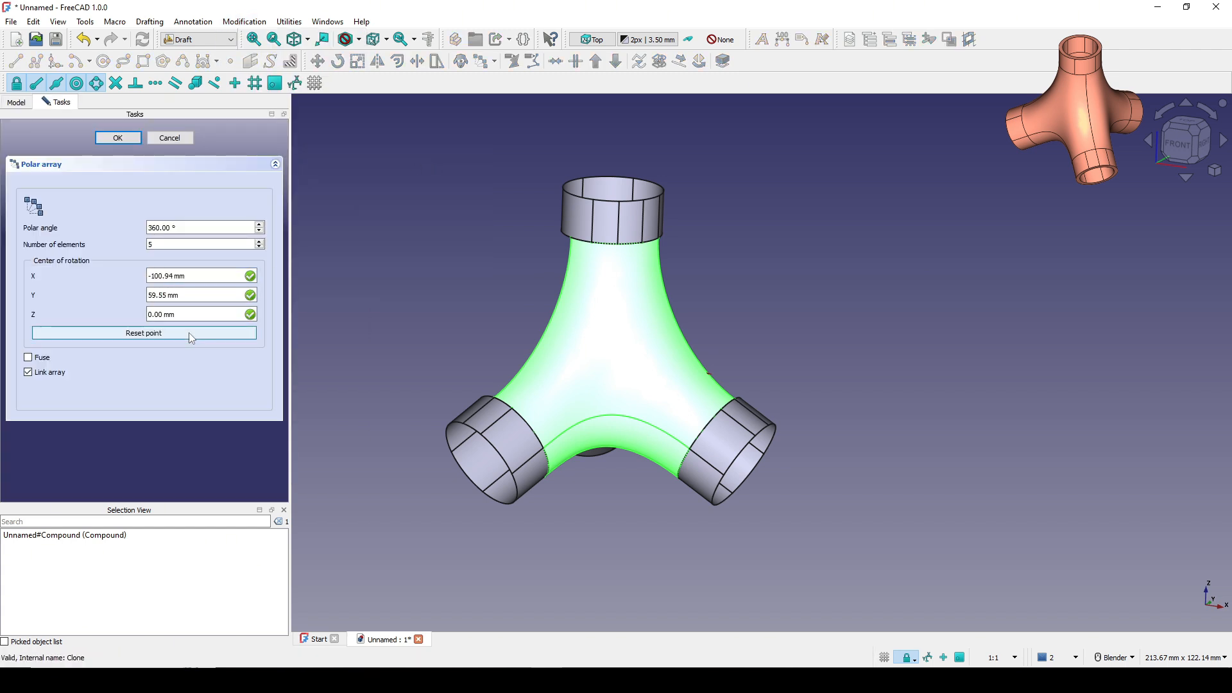
pyautogui.click(189, 332)
pyautogui.doubleClick(172, 245)
pyautogui.write('3')
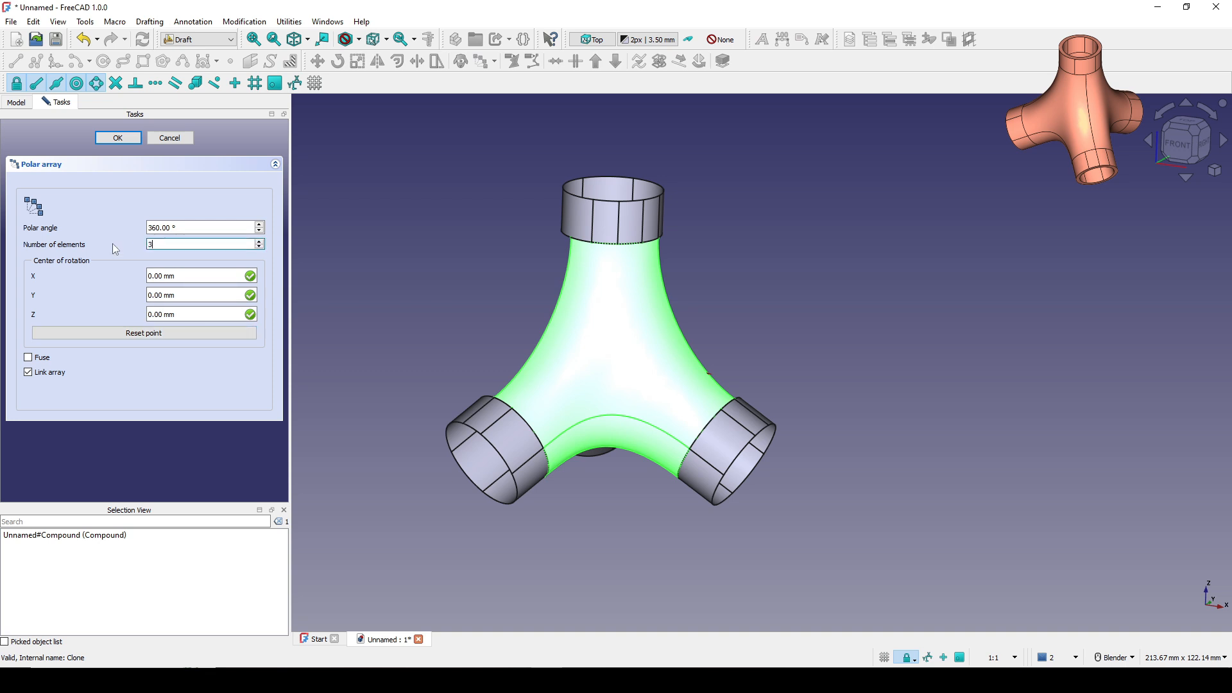
pyautogui.click(118, 138)
pyautogui.moveTo(706, 385); pyautogui.dragTo(828, 377, button='middle')
pyautogui.click(762, 403)
pyautogui.moveTo(762, 404); pyautogui.dragTo(777, 269, button='middle')
# Step: Downgrade the polar array into a standalone shell and inspect the opening on its underside
pyautogui.click(66, 256)
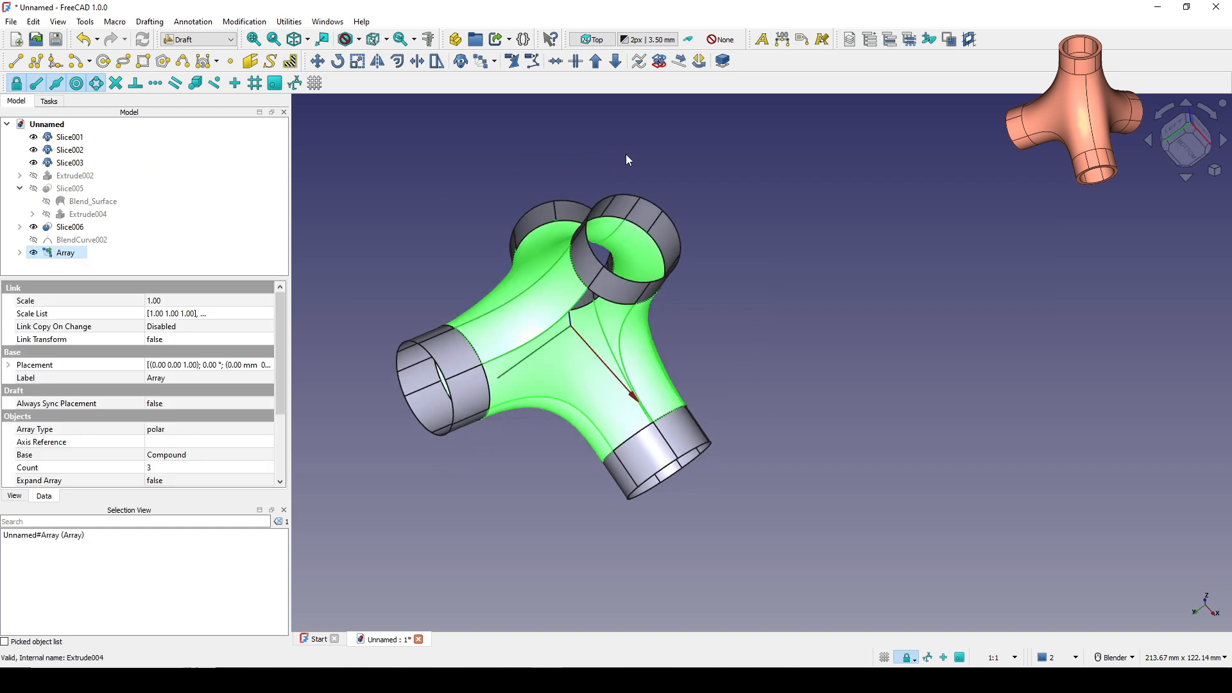
pyautogui.click(610, 63)
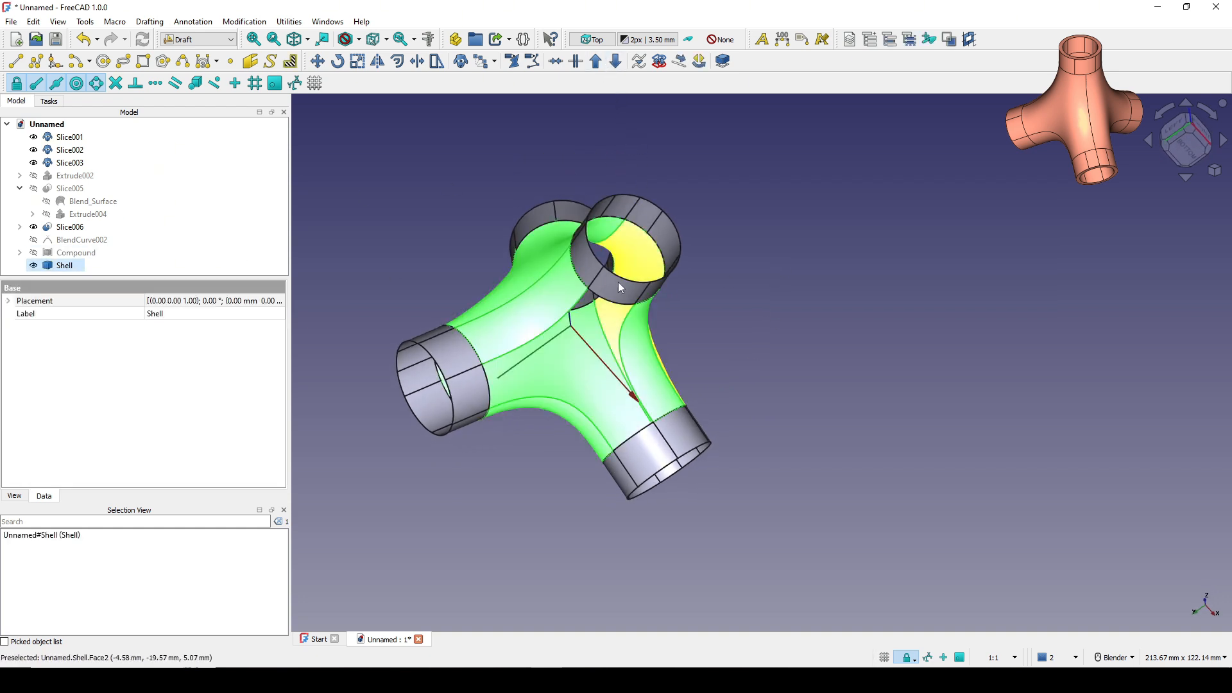
pyautogui.moveTo(621, 288); pyautogui.dragTo(487, 321, button='middle')
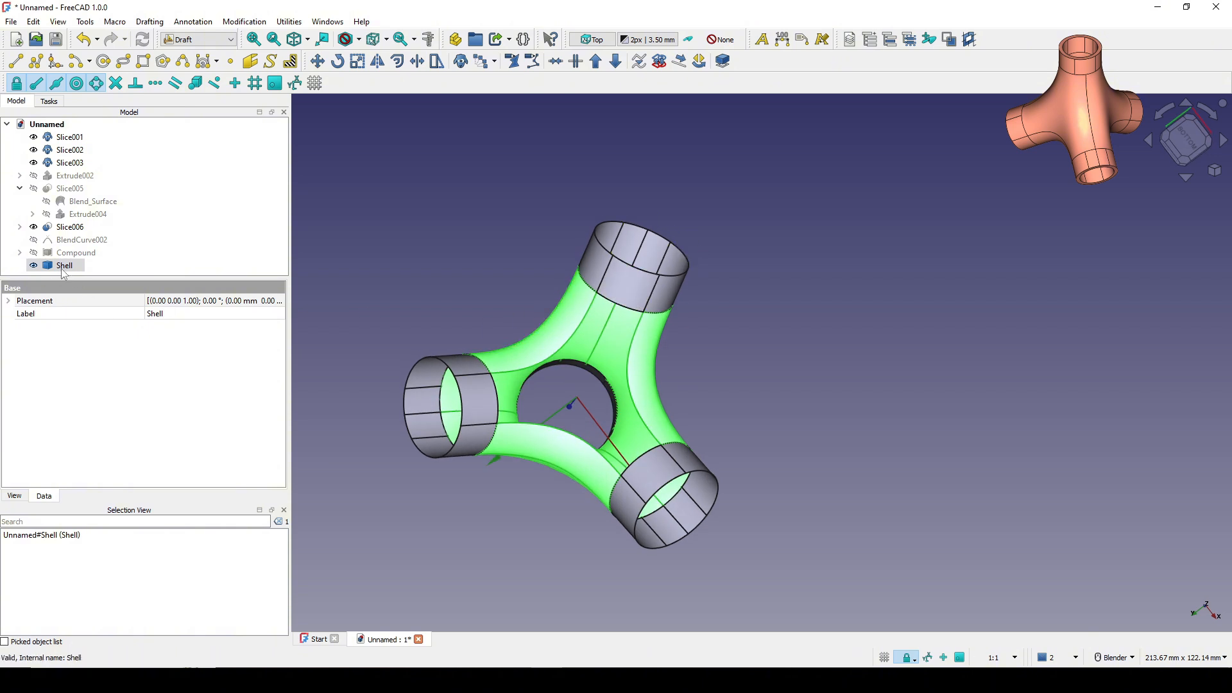
pyautogui.click(789, 366)
pyautogui.moveTo(789, 366); pyautogui.dragTo(692, 359, button='middle')
pyautogui.scroll(1, 692, 359)
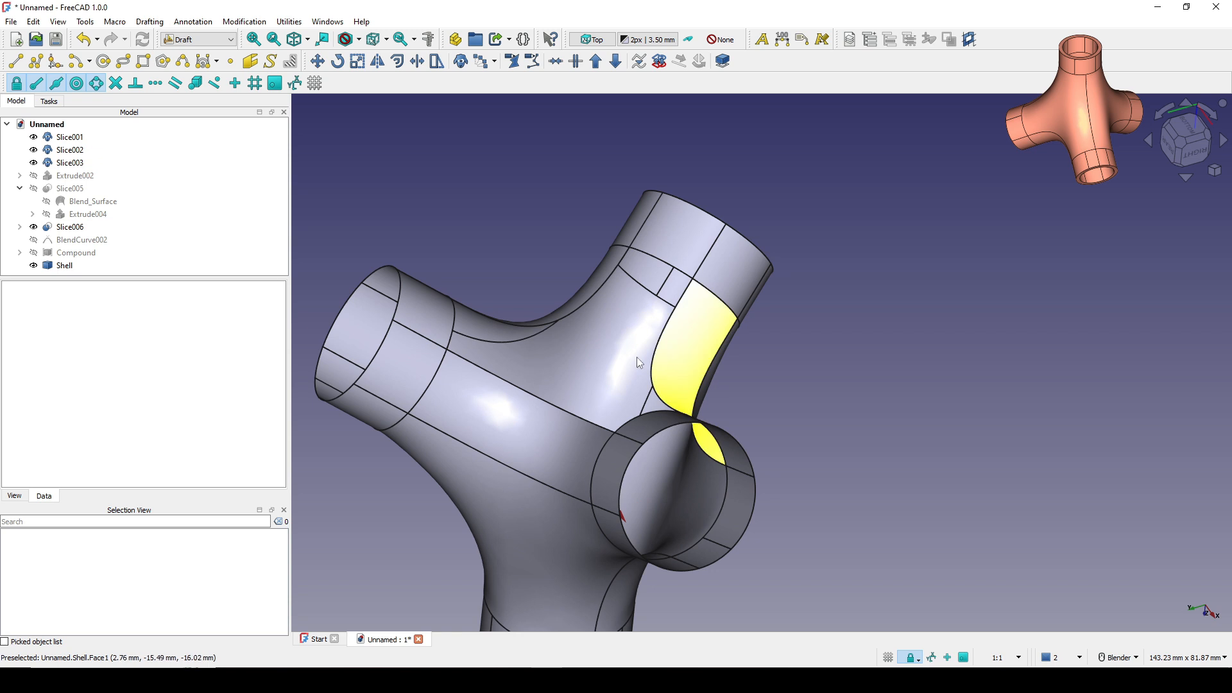
# Step: Start a Surface workbench filling bounded by Slice002.Edge20, Shell.Edge30, Slice003.Edge20, Shell.Edge2, Slice001.Edge20 and Shell.Edge16 around the remaining opening
pyautogui.click(211, 40)
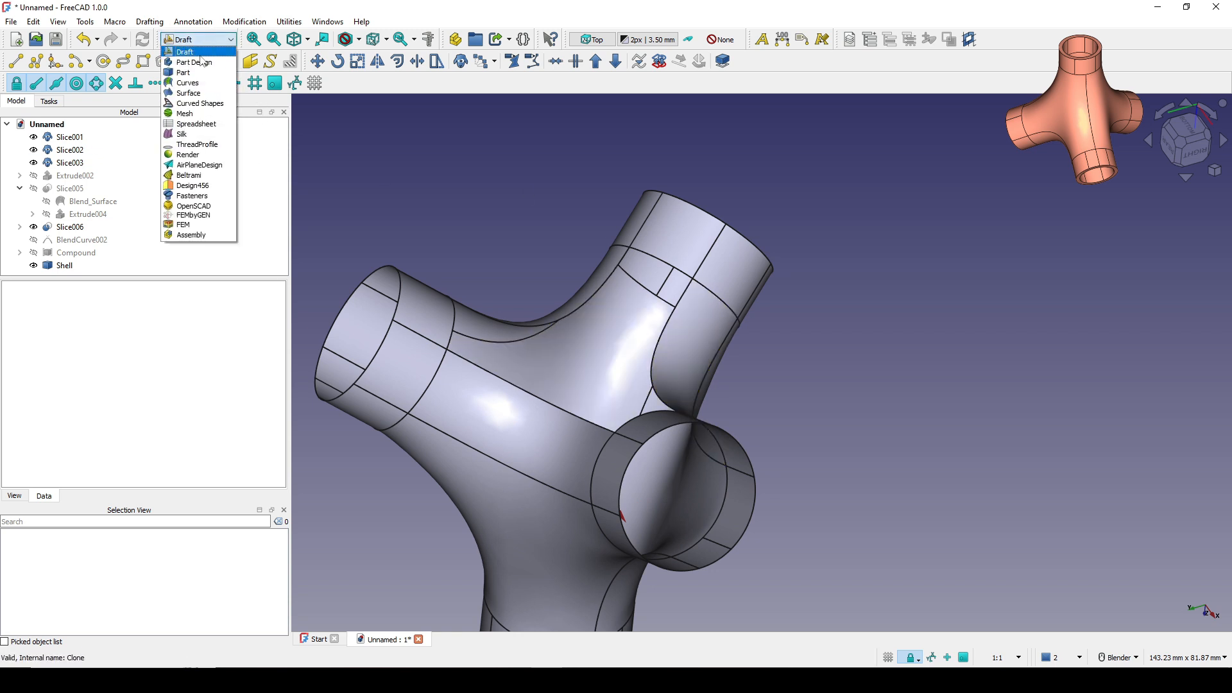
pyautogui.click(193, 94)
pyautogui.click(15, 61)
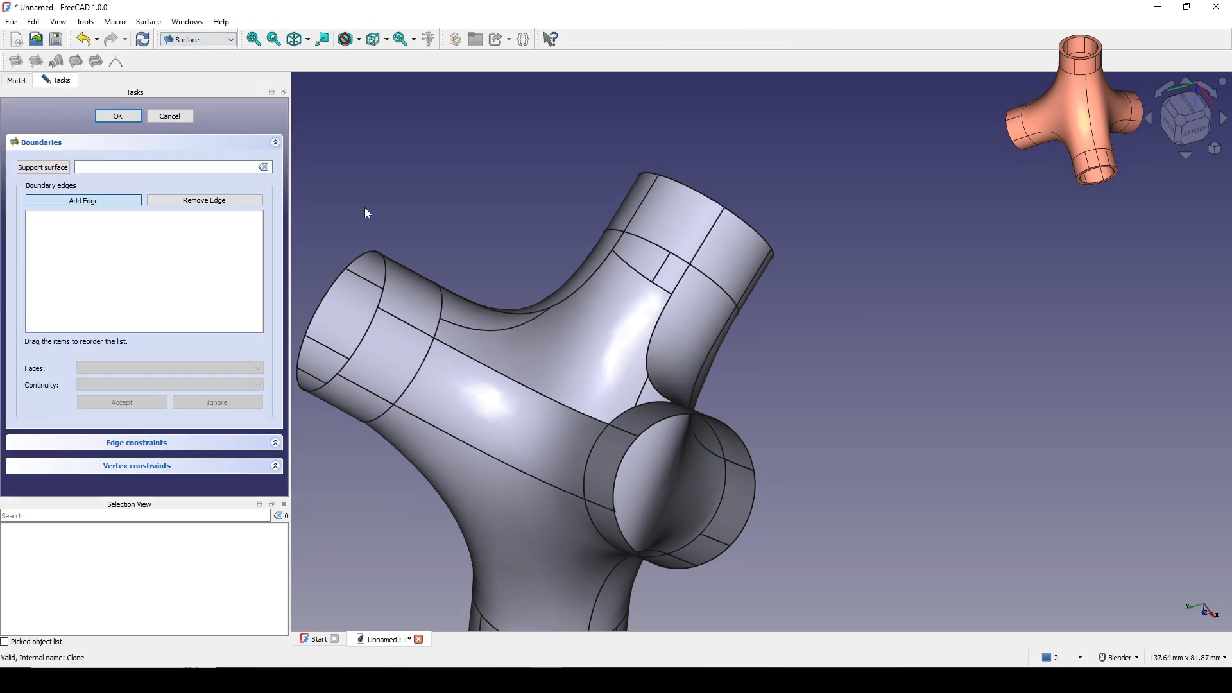
pyautogui.moveTo(573, 314); pyautogui.dragTo(534, 424, button='middle')
pyautogui.scroll(2, 513, 417)
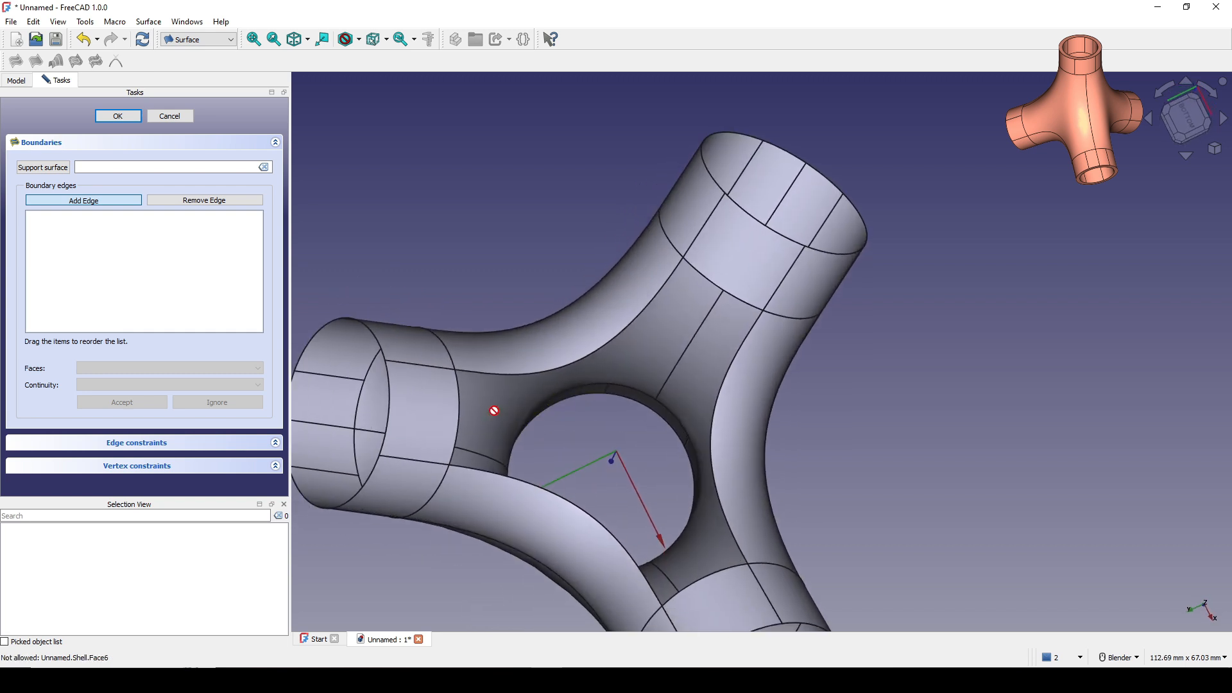
pyautogui.click(460, 414)
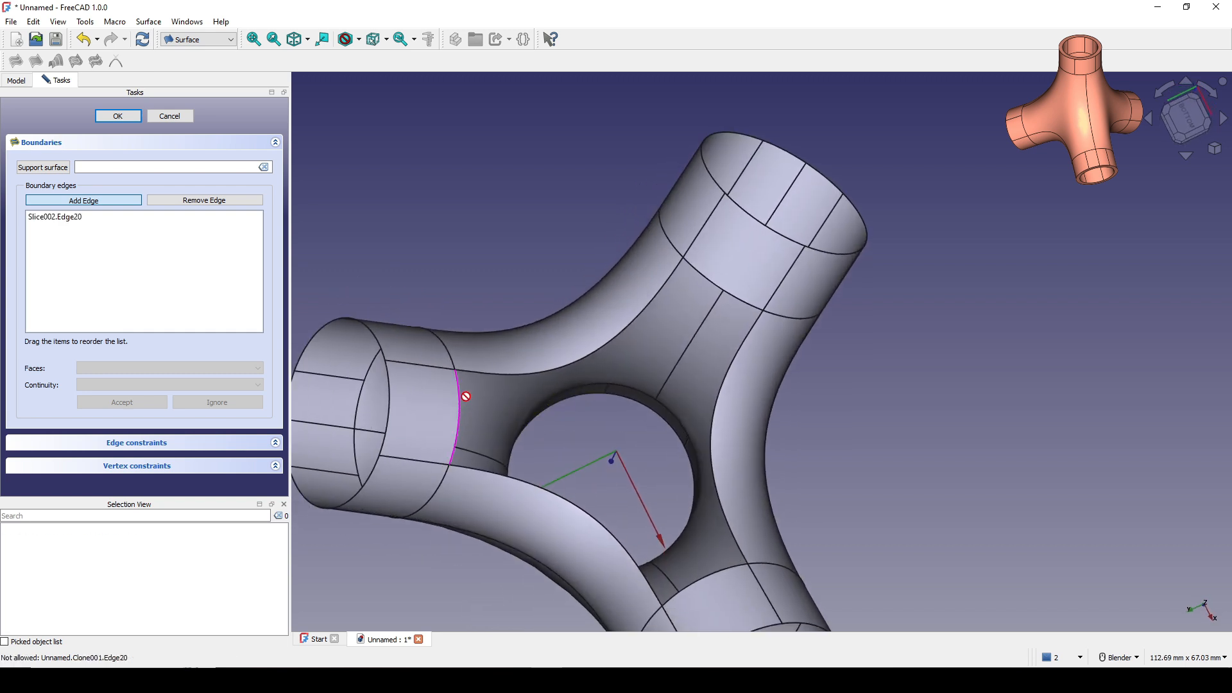
pyautogui.click(494, 377)
pyautogui.click(703, 287)
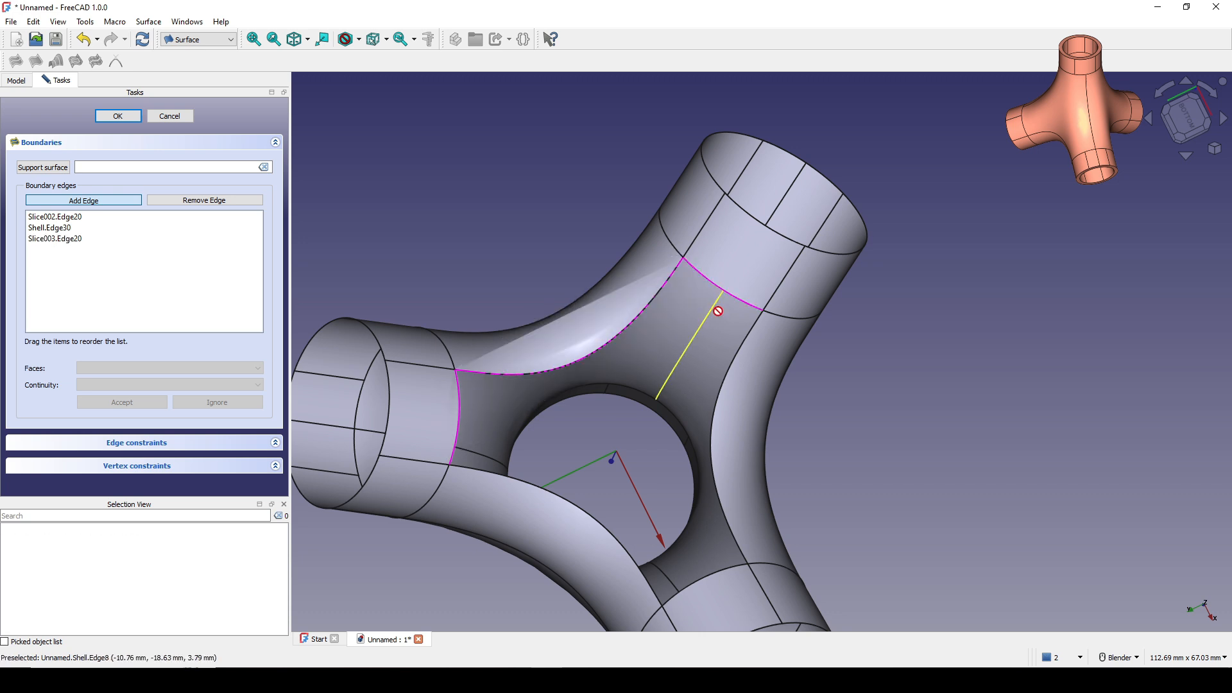
pyautogui.click(739, 348)
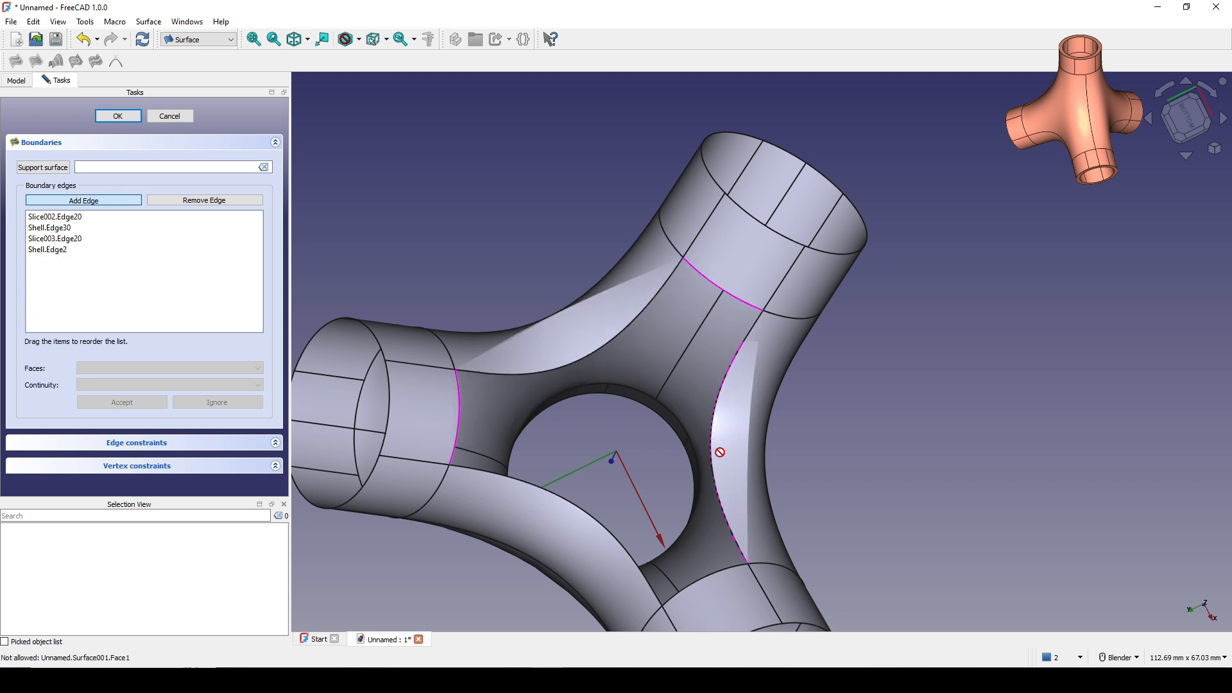
pyautogui.click(709, 582)
pyautogui.click(642, 573)
pyautogui.scroll(-3, 641, 571)
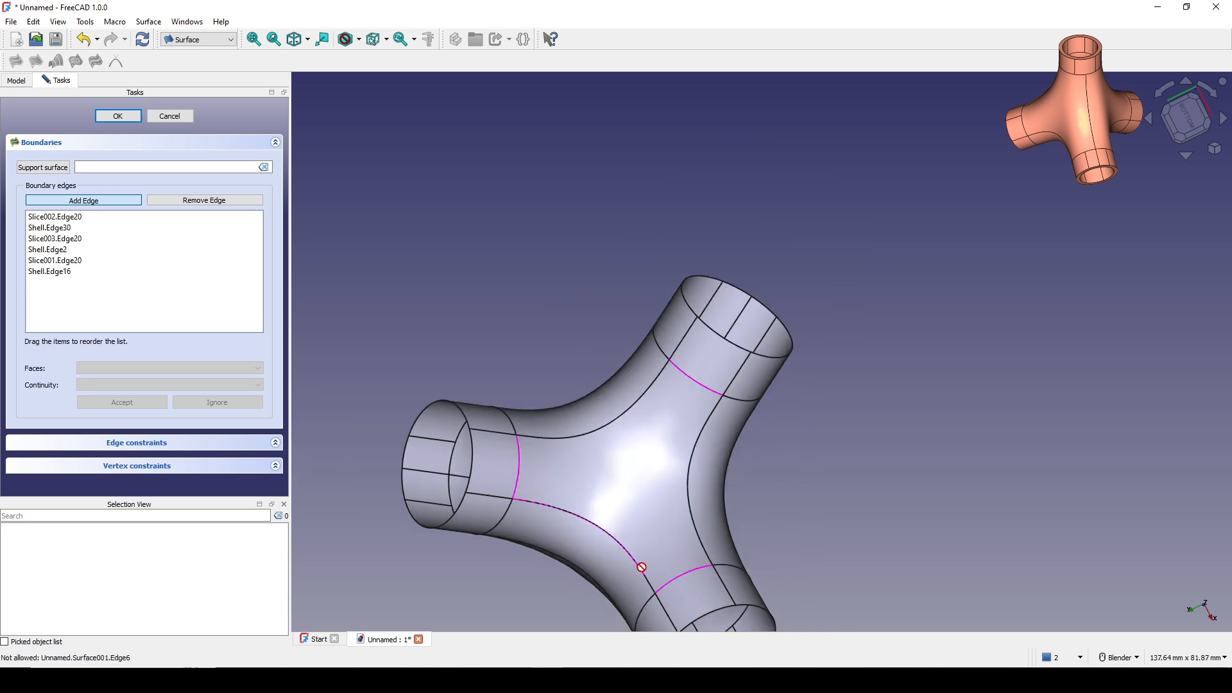
pyautogui.moveTo(642, 571); pyautogui.dragTo(595, 366, button='middle')
# Step: Assign adjacent faces and continuity to the boundary edges Slice002.Edge20, using Face7, and Shell.Edge30
pyautogui.doubleClick(54, 217)
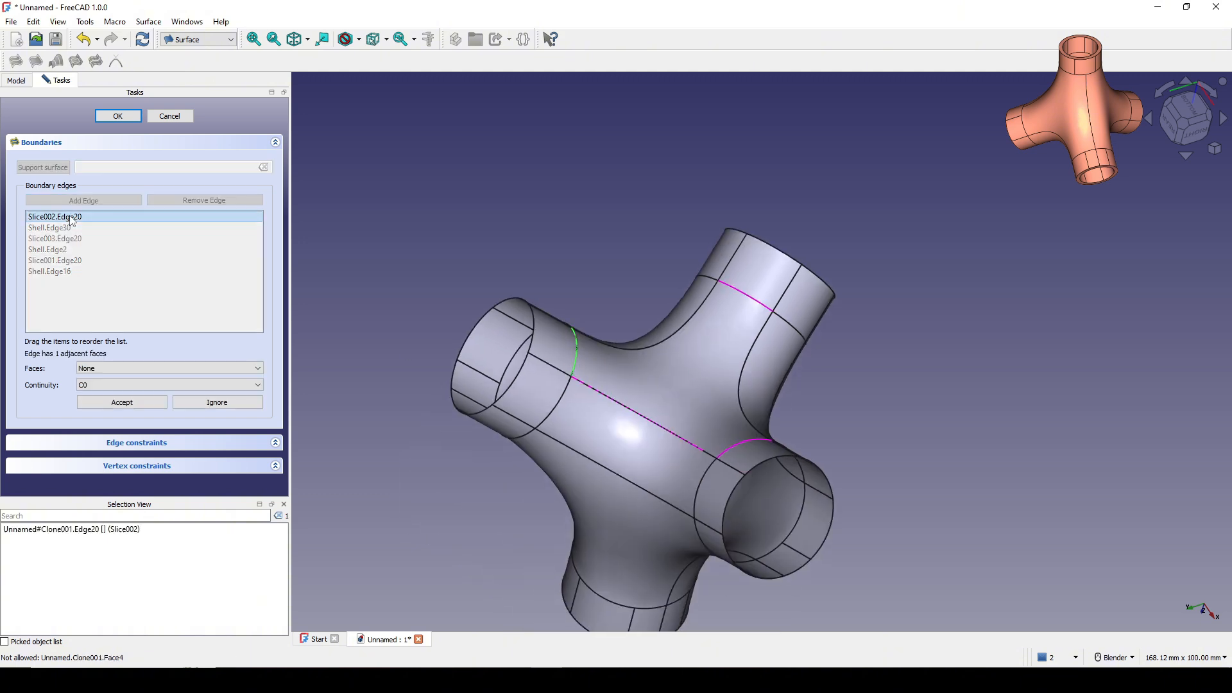
pyautogui.click(118, 368)
pyautogui.click(115, 388)
pyautogui.click(116, 385)
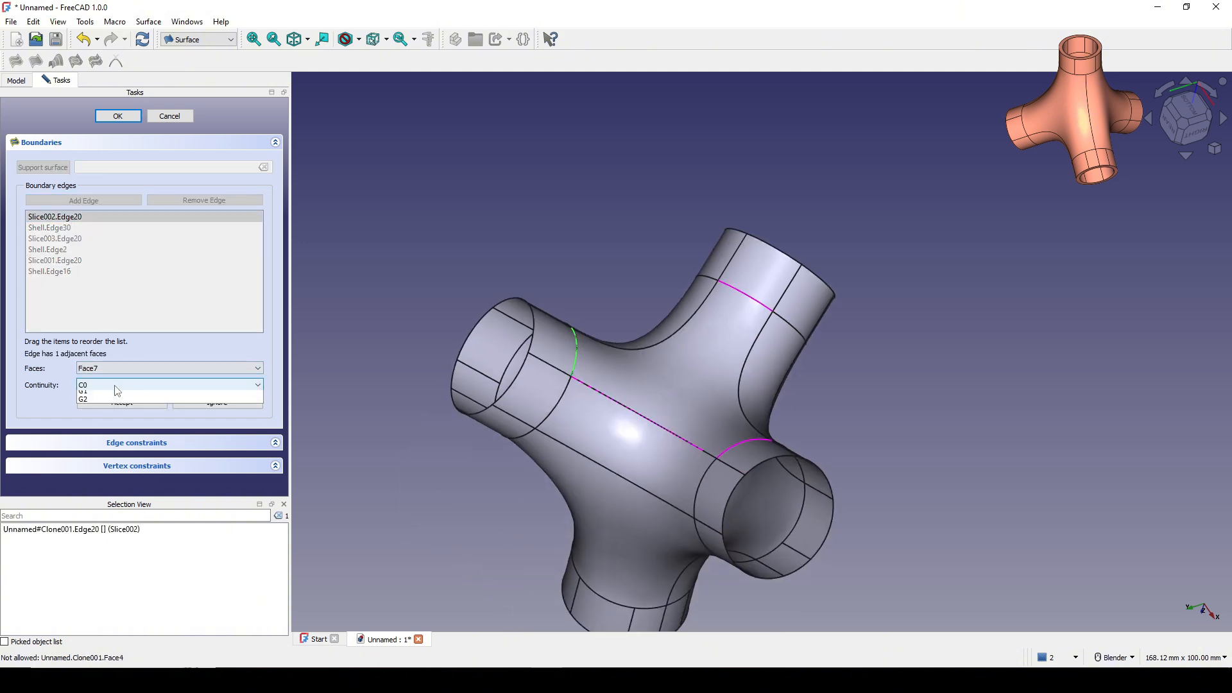
pyautogui.click(110, 404)
pyautogui.click(118, 402)
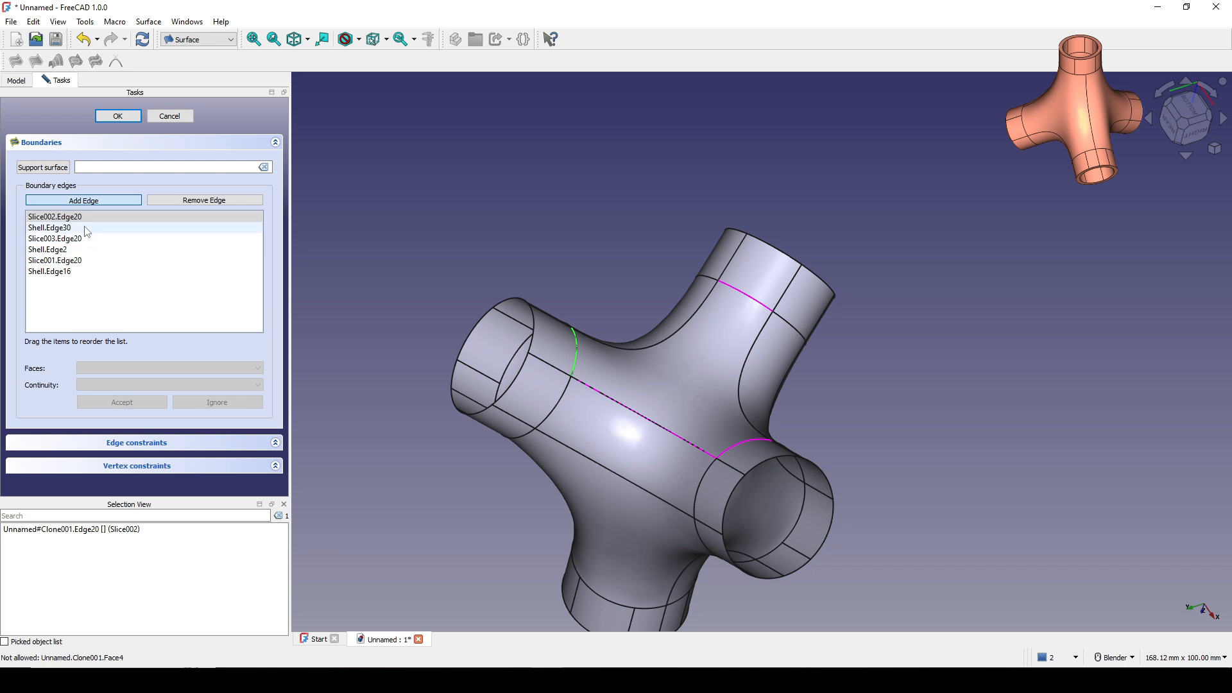
pyautogui.doubleClick(50, 228)
pyautogui.click(118, 369)
pyautogui.click(115, 389)
pyautogui.click(116, 403)
# Step: Assign adjacent faces and continuity to the boundary edges Slice003.Edge20 and Shell.Edge2
pyautogui.doubleClick(55, 238)
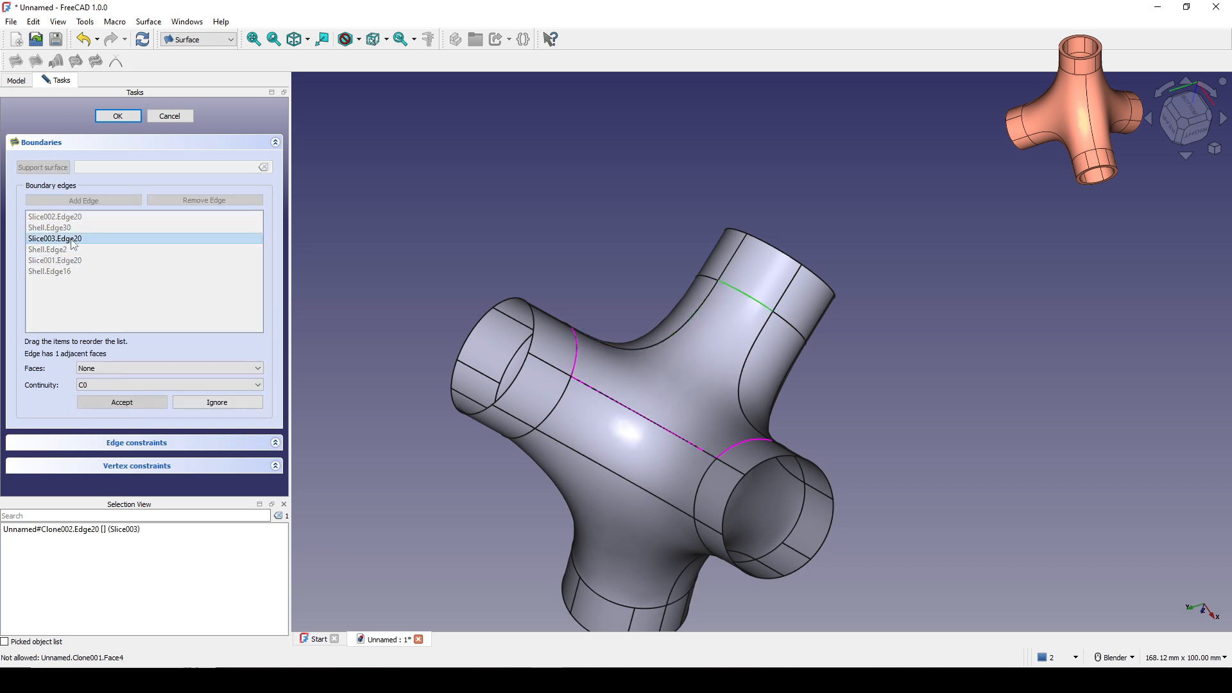
pyautogui.click(118, 368)
pyautogui.click(116, 389)
pyautogui.click(115, 385)
pyautogui.click(110, 404)
pyautogui.click(118, 402)
pyautogui.doubleClick(54, 249)
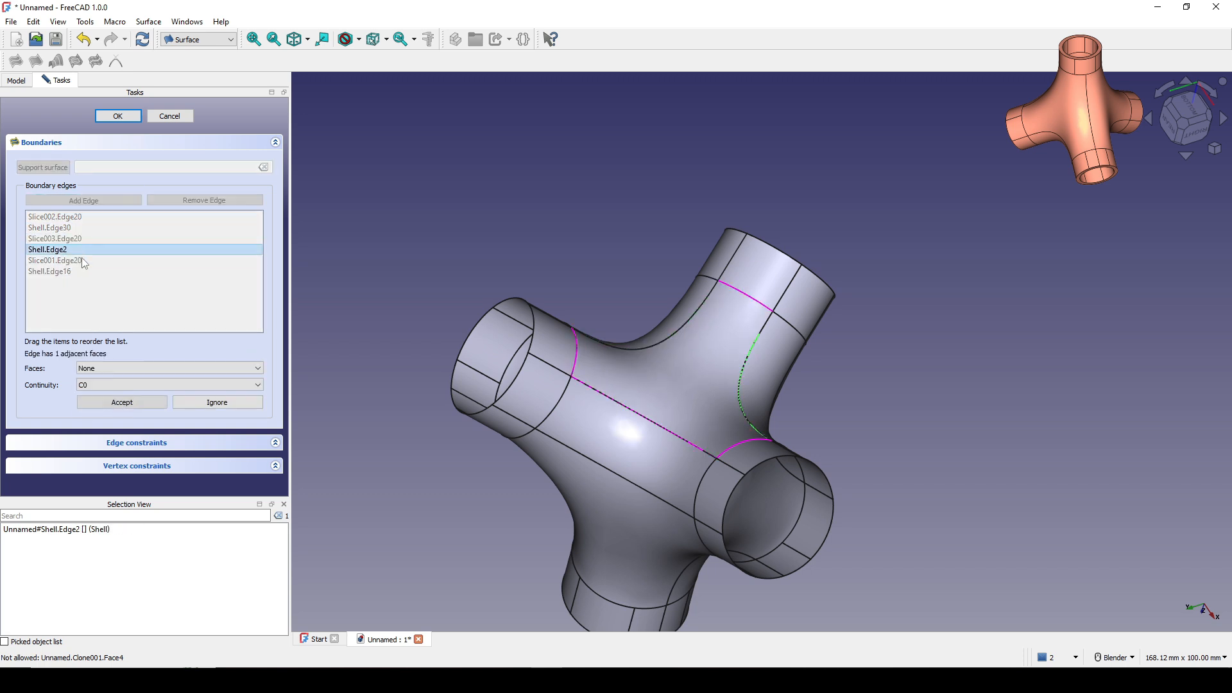
pyautogui.click(118, 368)
pyautogui.click(115, 385)
pyautogui.click(121, 402)
# Step: Assign adjacent faces and continuity to Slice001.Edge20 and Shell.Edge16, using Face3 for the latter, and create the filling surface
pyautogui.doubleClick(55, 261)
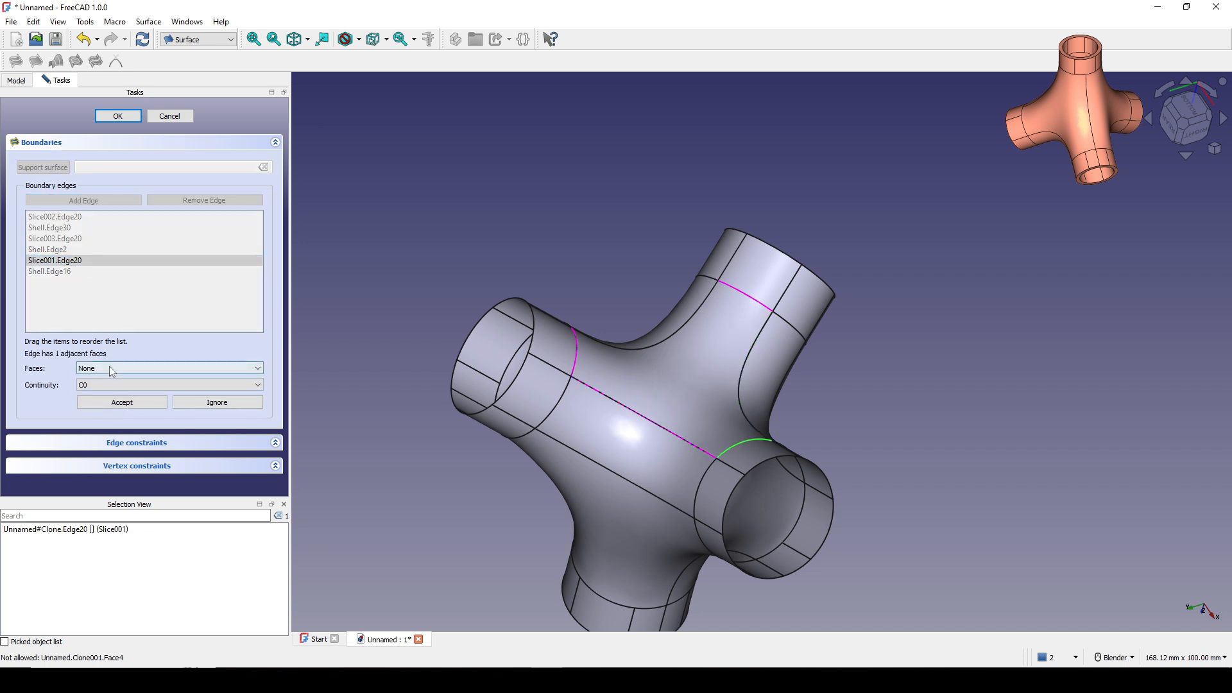
pyautogui.click(118, 368)
pyautogui.click(116, 385)
pyautogui.click(122, 402)
pyautogui.doubleClick(50, 271)
pyautogui.click(118, 368)
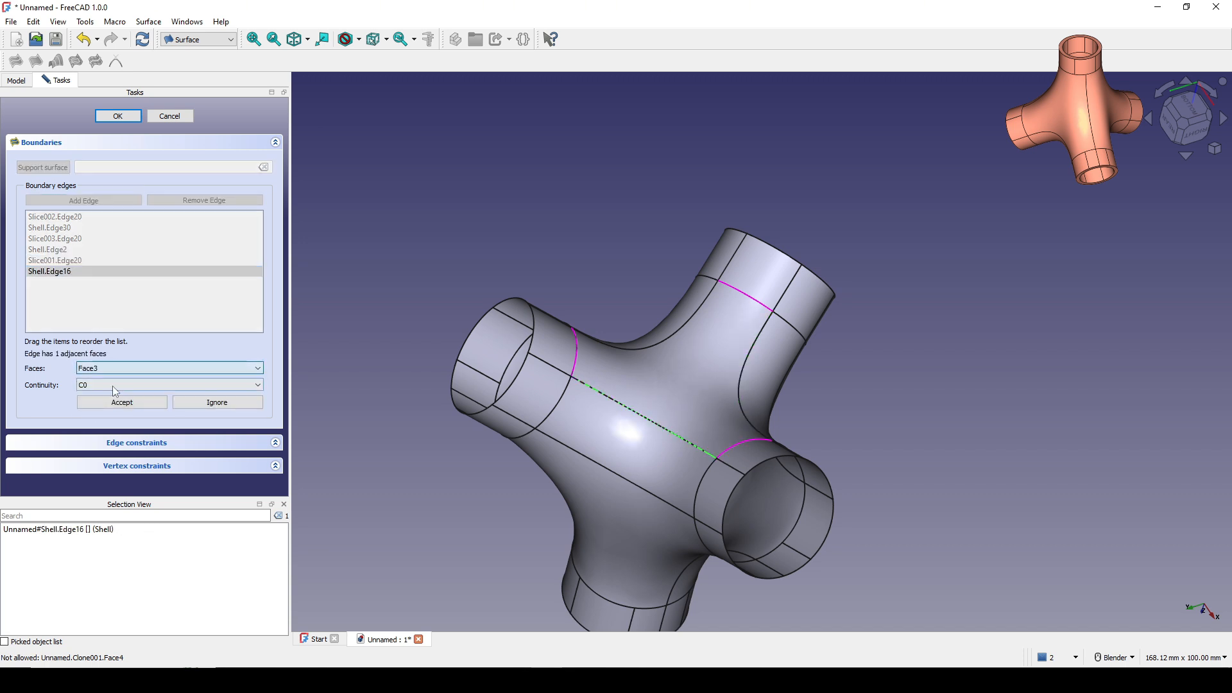
pyautogui.click(116, 385)
pyautogui.click(122, 402)
pyautogui.click(118, 115)
pyautogui.moveTo(642, 240); pyautogui.dragTo(899, 231, button='middle')
pyautogui.scroll(2, 753, 229)
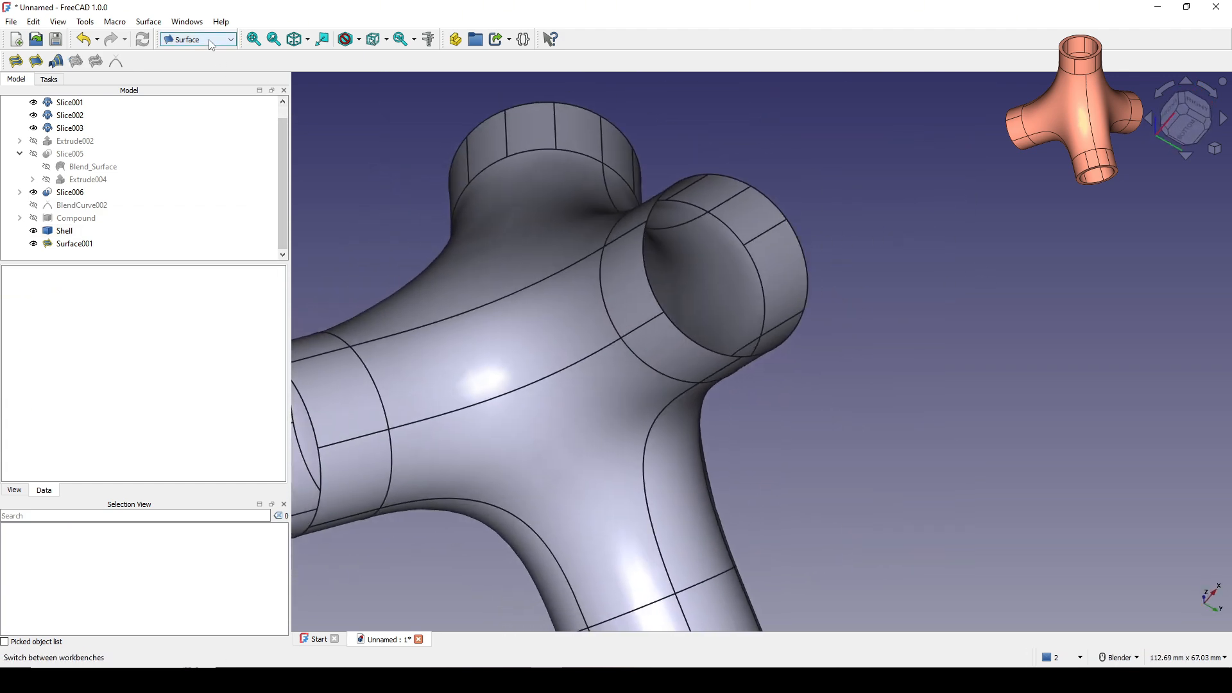
# Step: Cap the open end of the Slice001 ring with a filling surface bounded by its seven outer rim edges
pyautogui.click(16, 61)
pyautogui.moveTo(687, 276); pyautogui.dragTo(686, 321, button='middle')
pyautogui.scroll(-2, 685, 321)
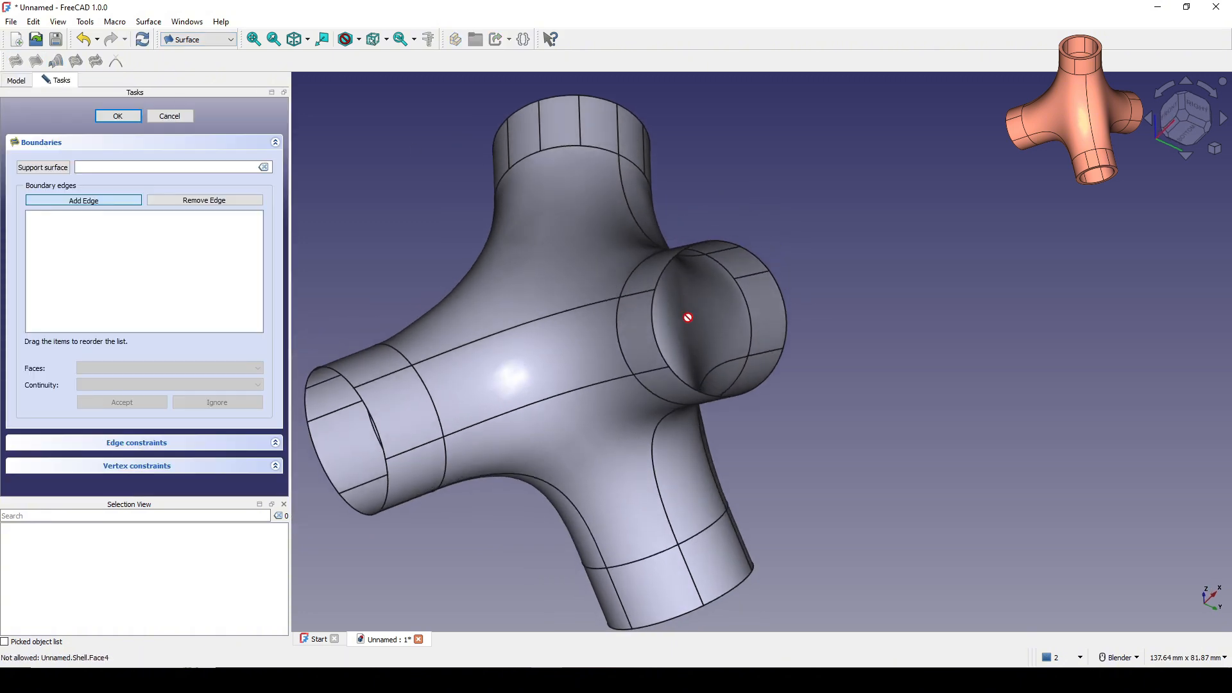
pyautogui.click(684, 376)
pyautogui.click(655, 314)
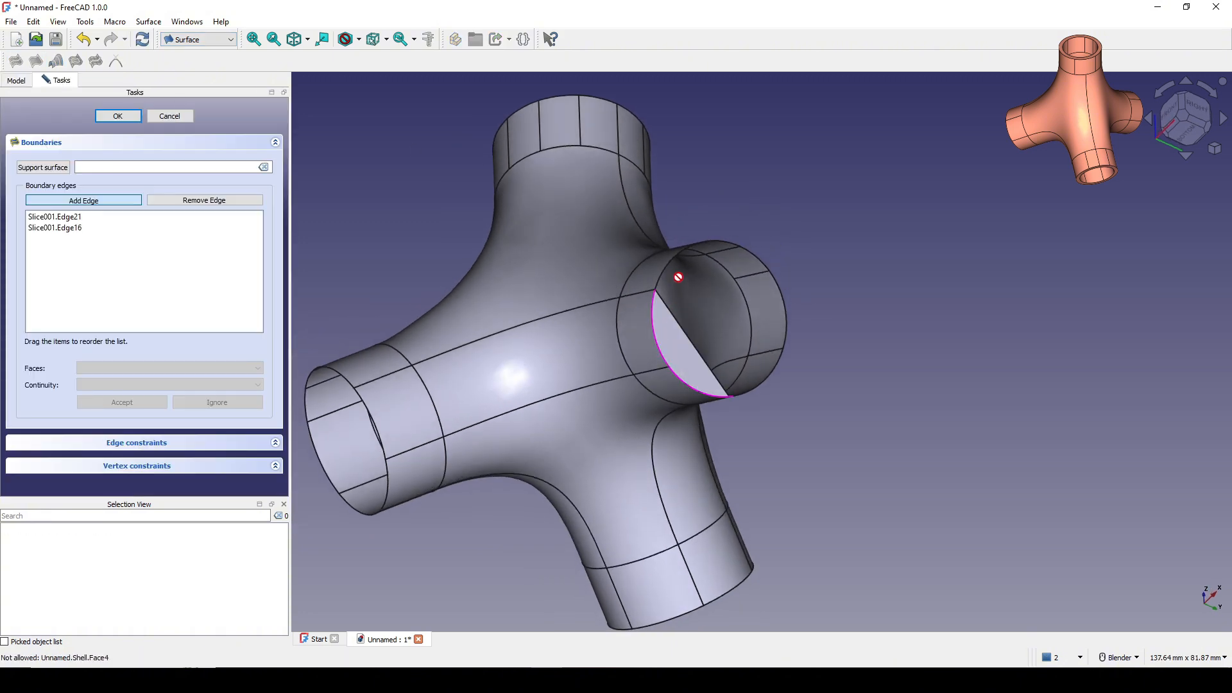
pyautogui.click(673, 273)
pyautogui.click(730, 249)
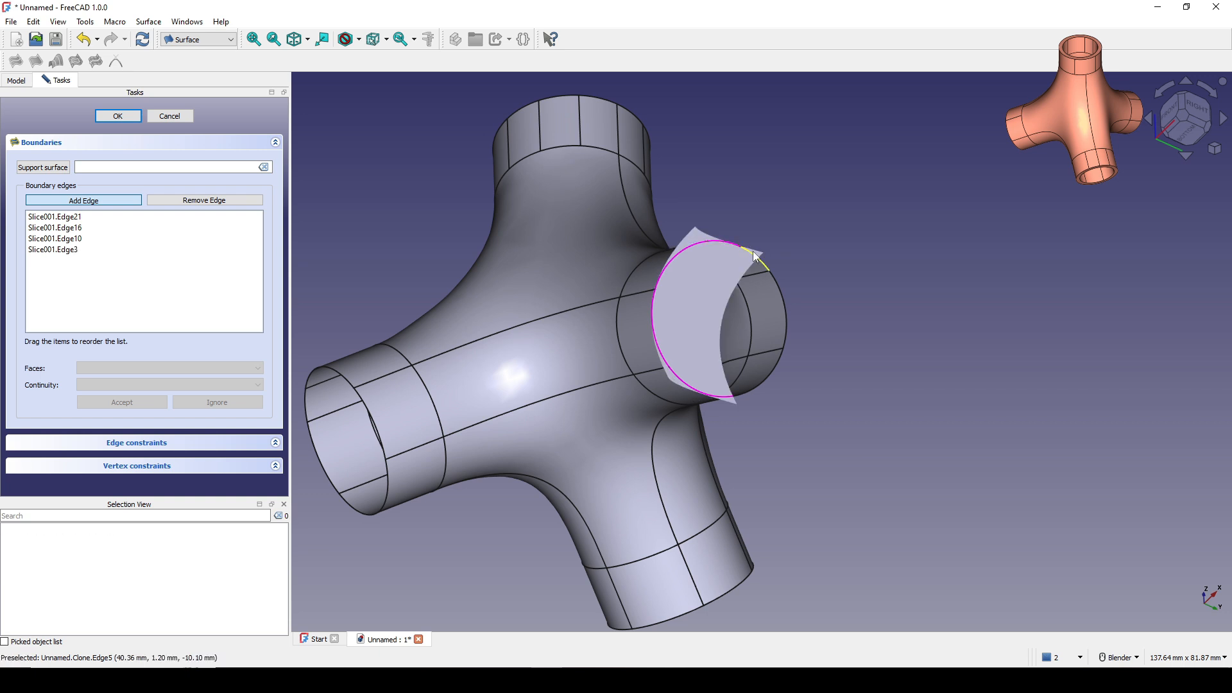
pyautogui.click(757, 254)
pyautogui.click(784, 292)
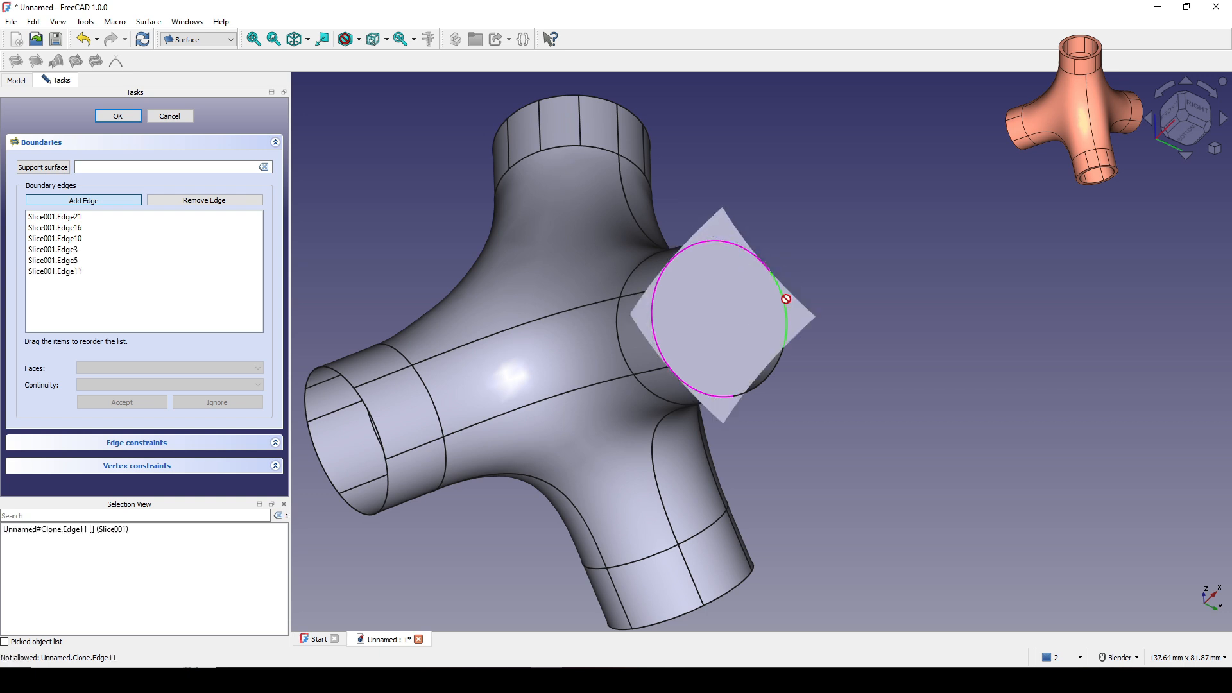
pyautogui.click(784, 356)
pyautogui.moveTo(783, 357); pyautogui.dragTo(781, 424, button='middle')
pyautogui.scroll(-3, 781, 421)
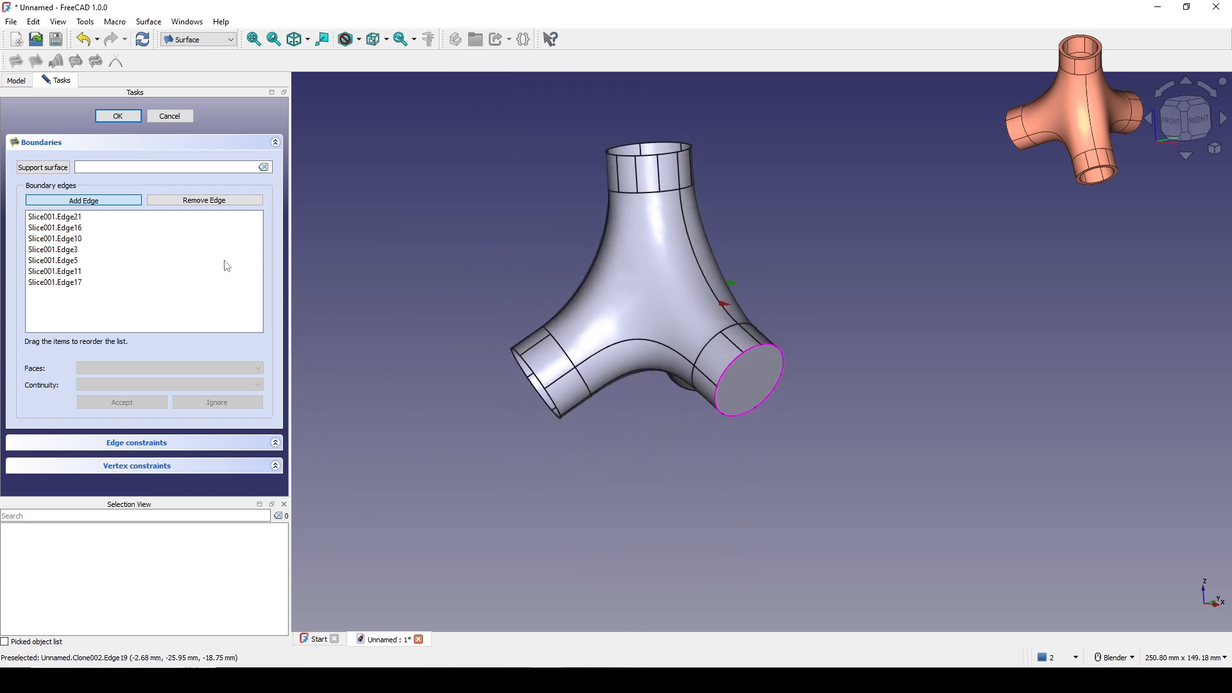
pyautogui.click(133, 120)
pyautogui.moveTo(586, 195); pyautogui.dragTo(642, 294, button='middle')
pyautogui.scroll(2, 642, 294)
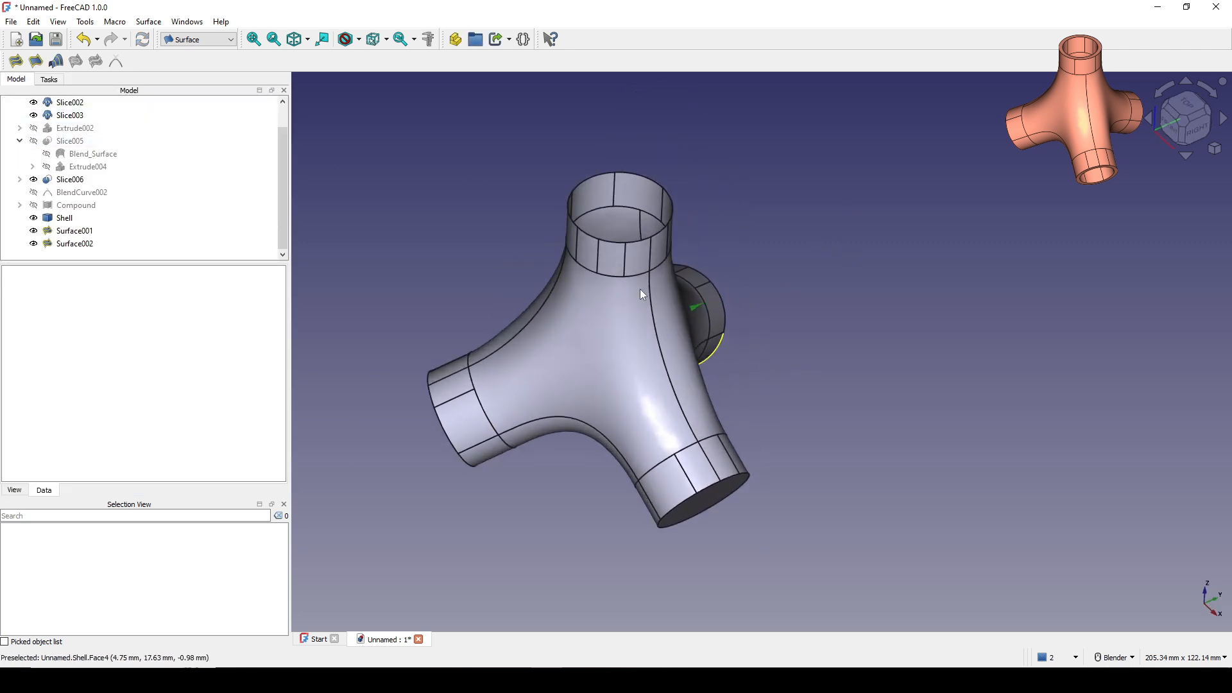
# Step: Cap the open end of the Slice006 ring with a filling surface bounded by its eight outer rim edges
pyautogui.click(15, 60)
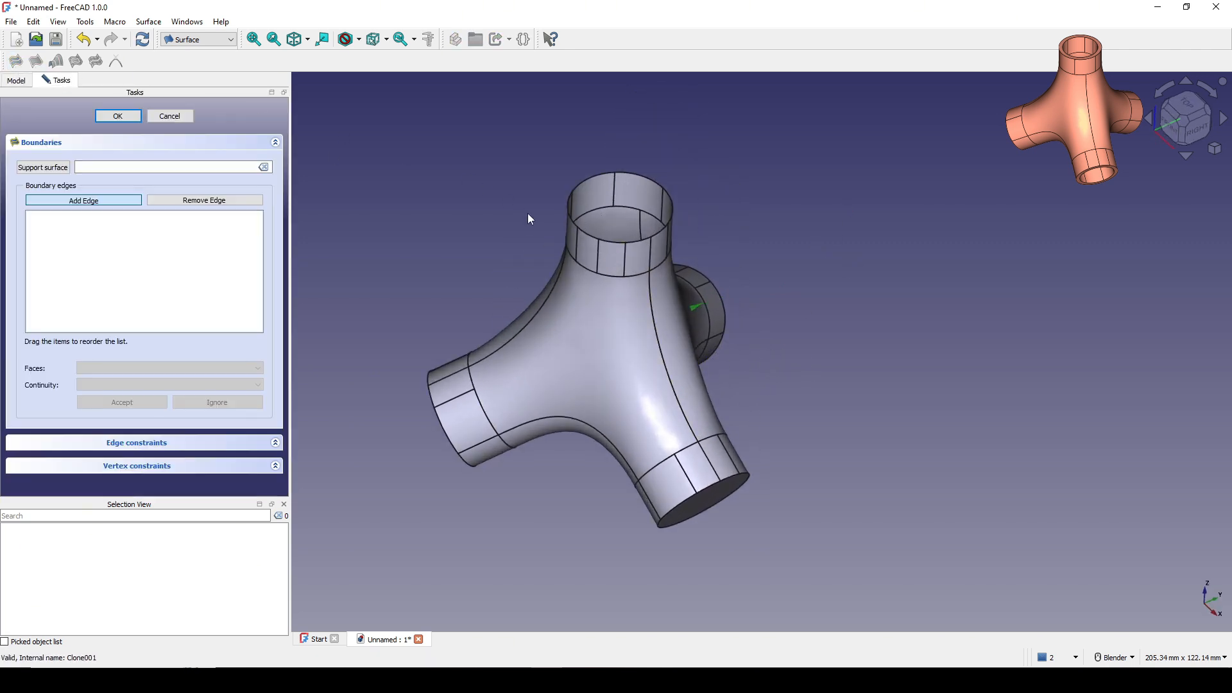
pyautogui.scroll(2, 582, 239)
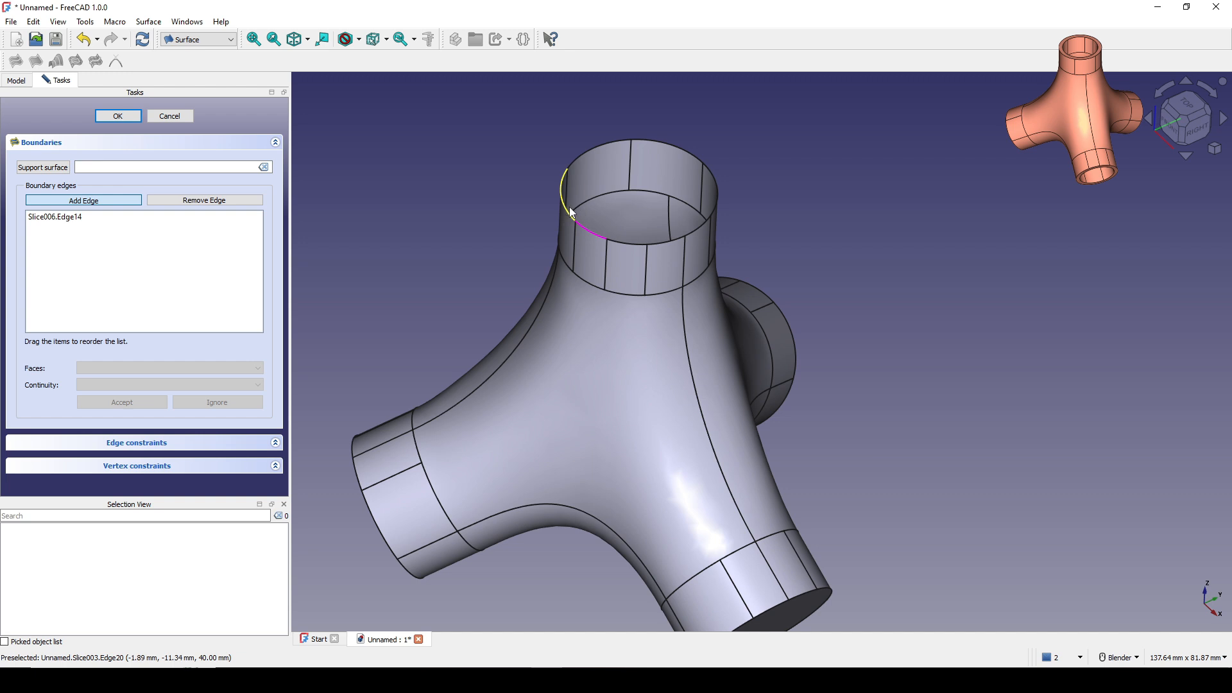
pyautogui.click(585, 167)
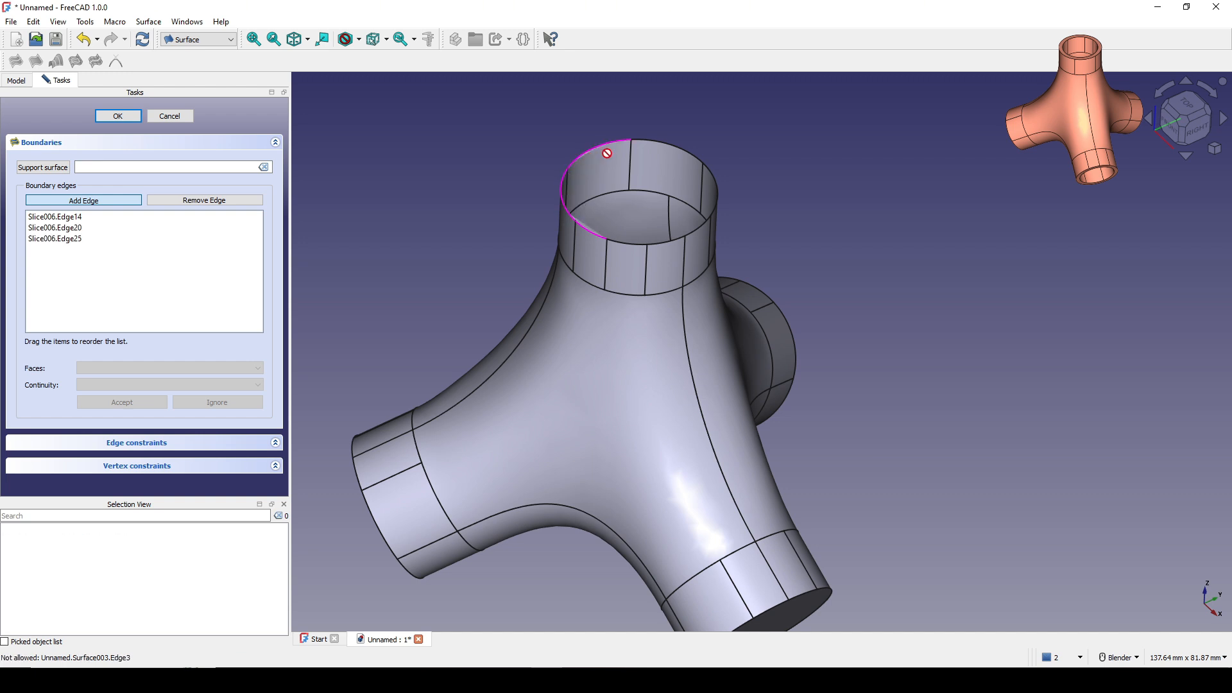
pyautogui.click(649, 141)
pyautogui.click(711, 172)
pyautogui.click(702, 218)
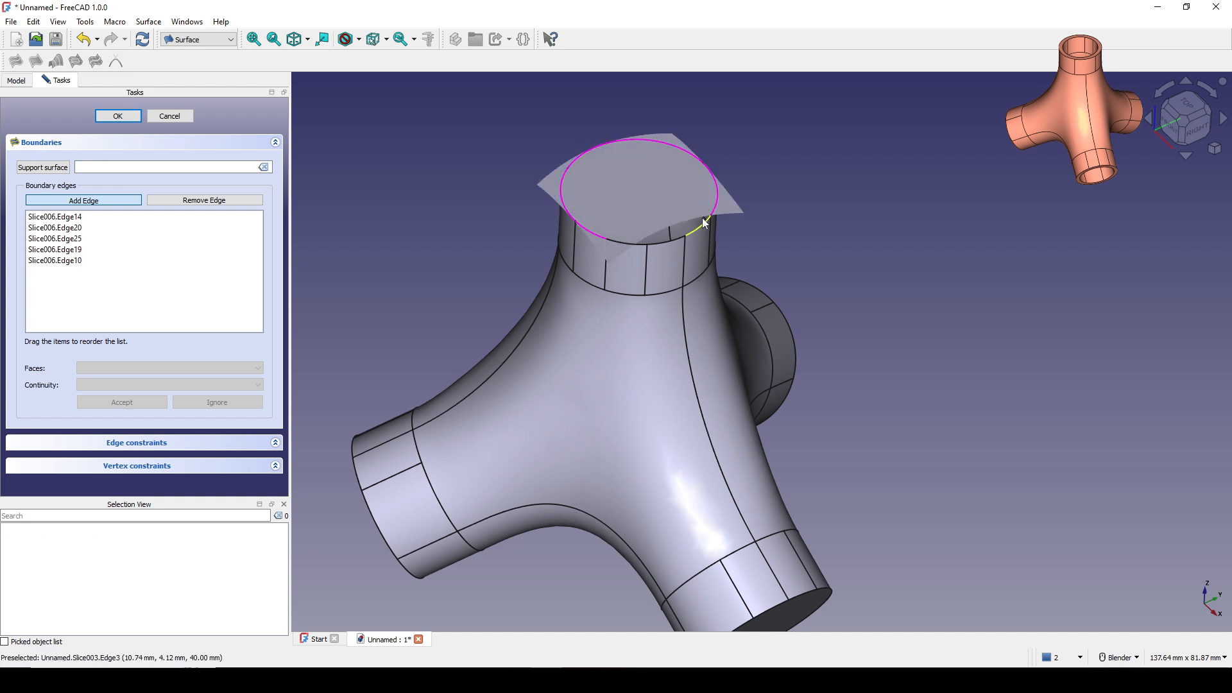
pyautogui.click(676, 242)
pyautogui.click(644, 244)
pyautogui.scroll(-2, 701, 314)
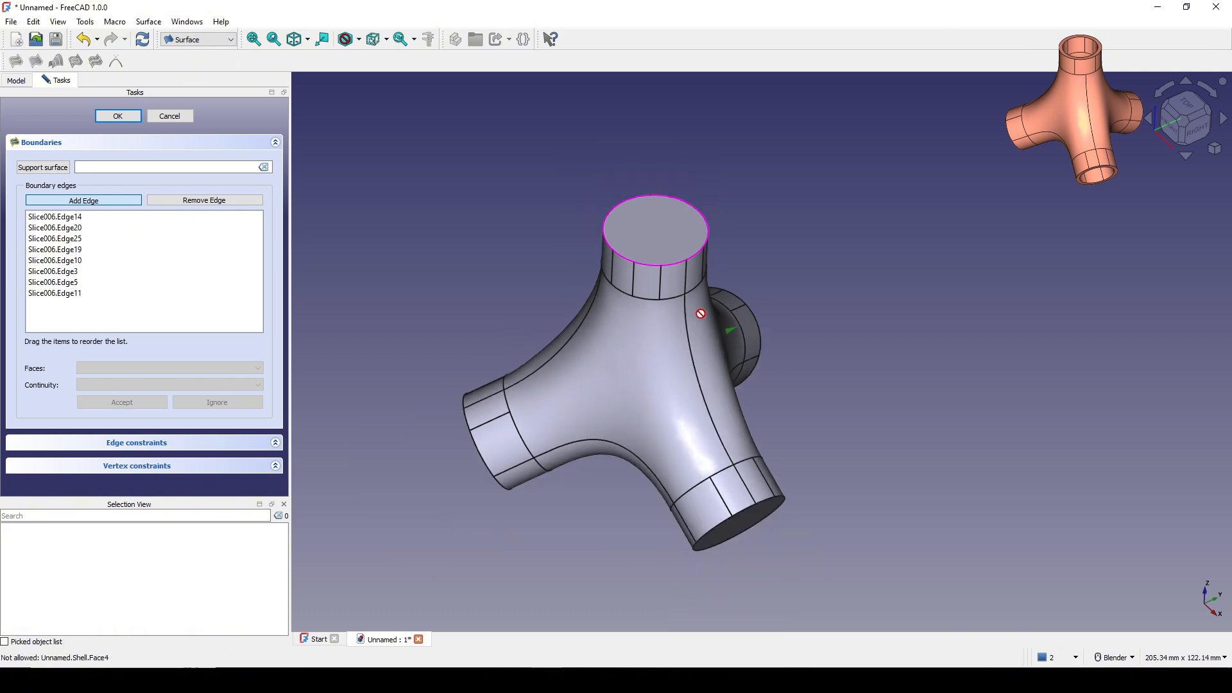
pyautogui.moveTo(701, 314); pyautogui.dragTo(693, 283, button='middle')
pyautogui.click(120, 116)
# Step: Create a 360° polar array of the Surface002 end cap with 3 elements centred on the origin
pyautogui.moveTo(812, 364); pyautogui.dragTo(779, 300, button='middle')
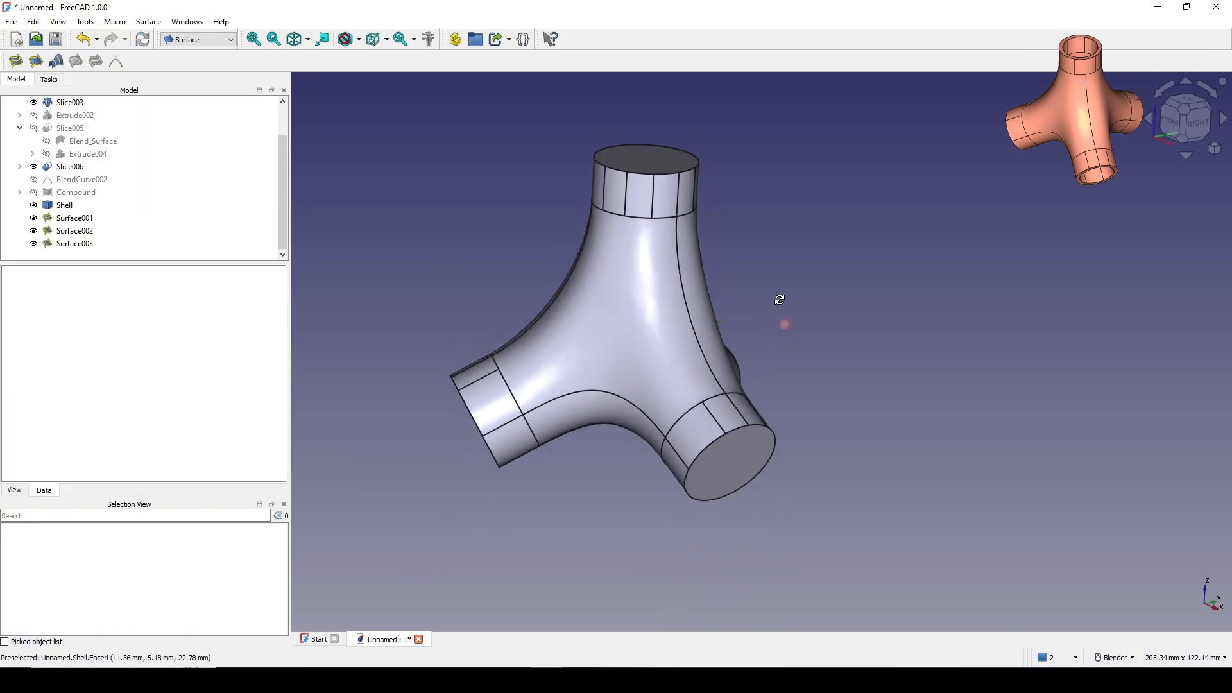
pyautogui.click(765, 461)
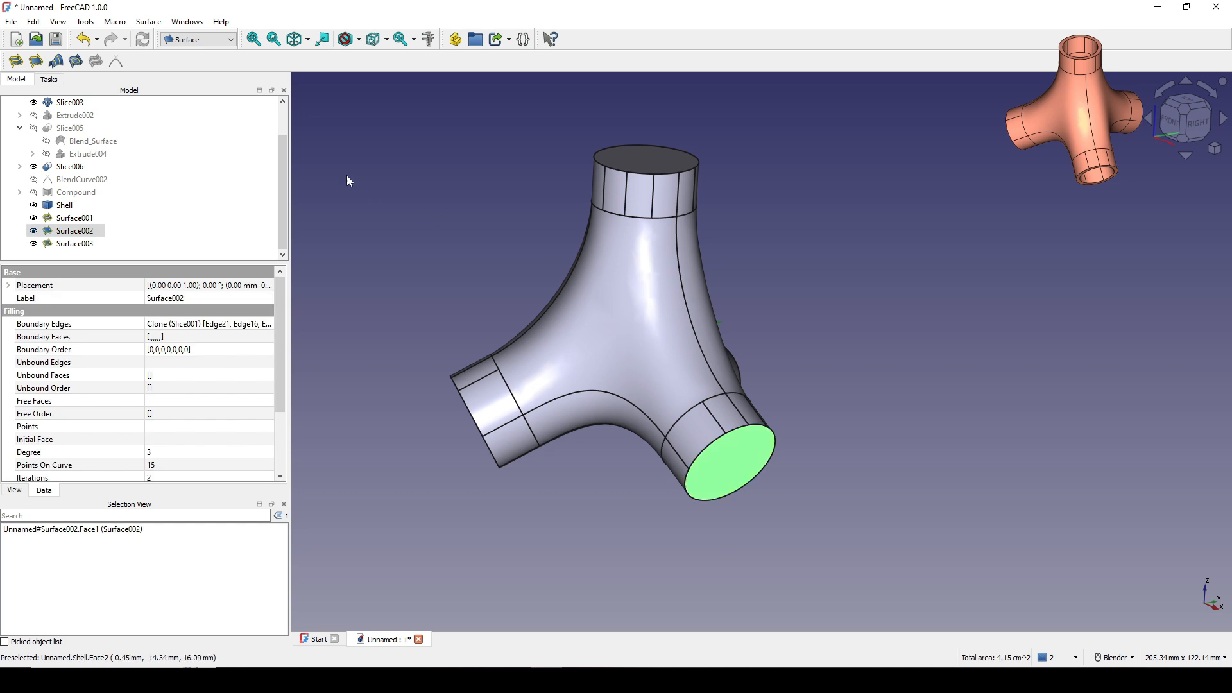
pyautogui.click(196, 41)
pyautogui.click(186, 52)
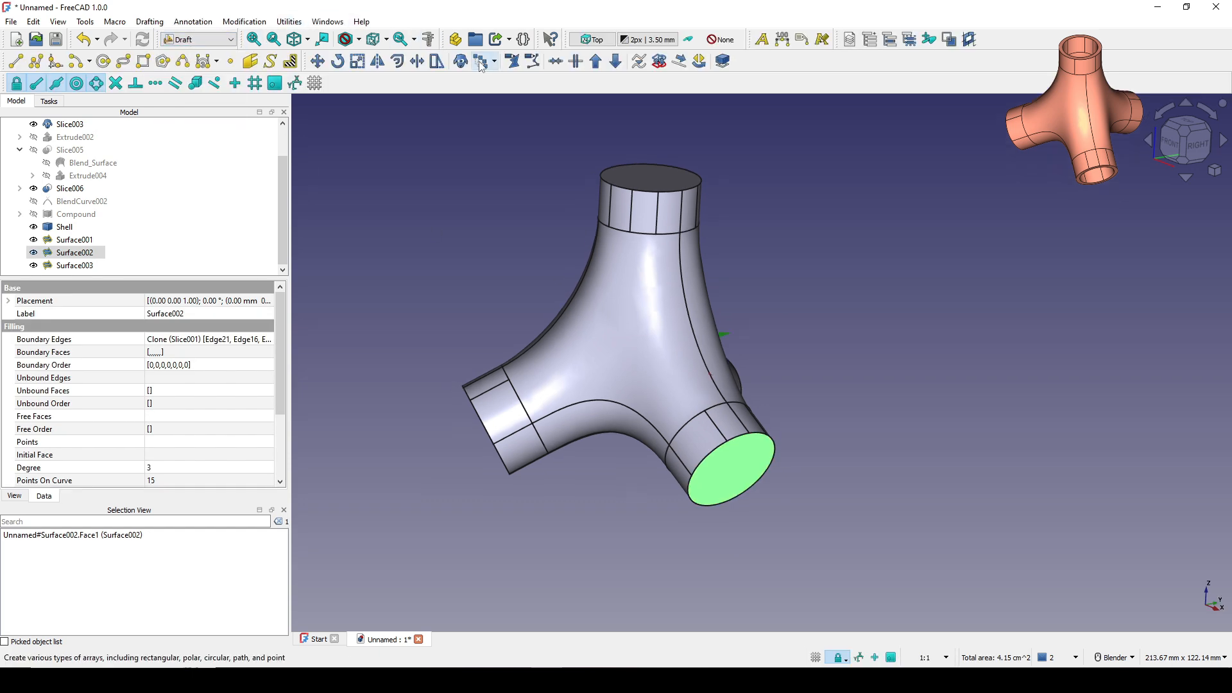
pyautogui.click(245, 21)
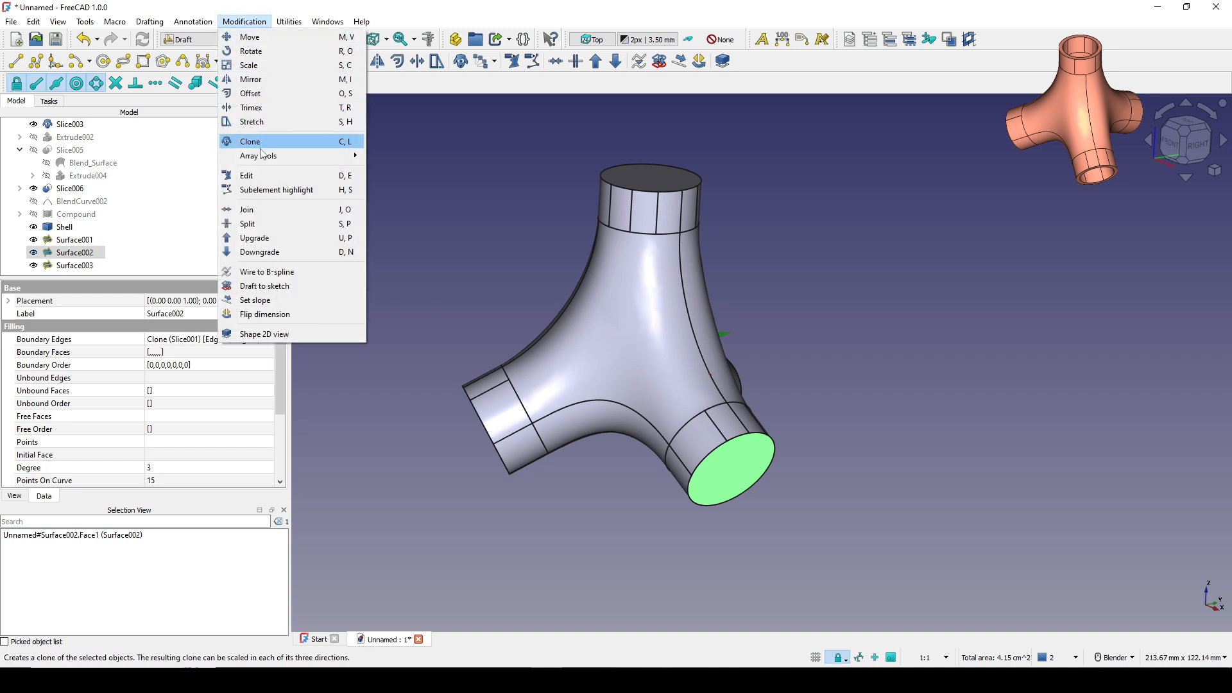
pyautogui.moveTo(262, 155)
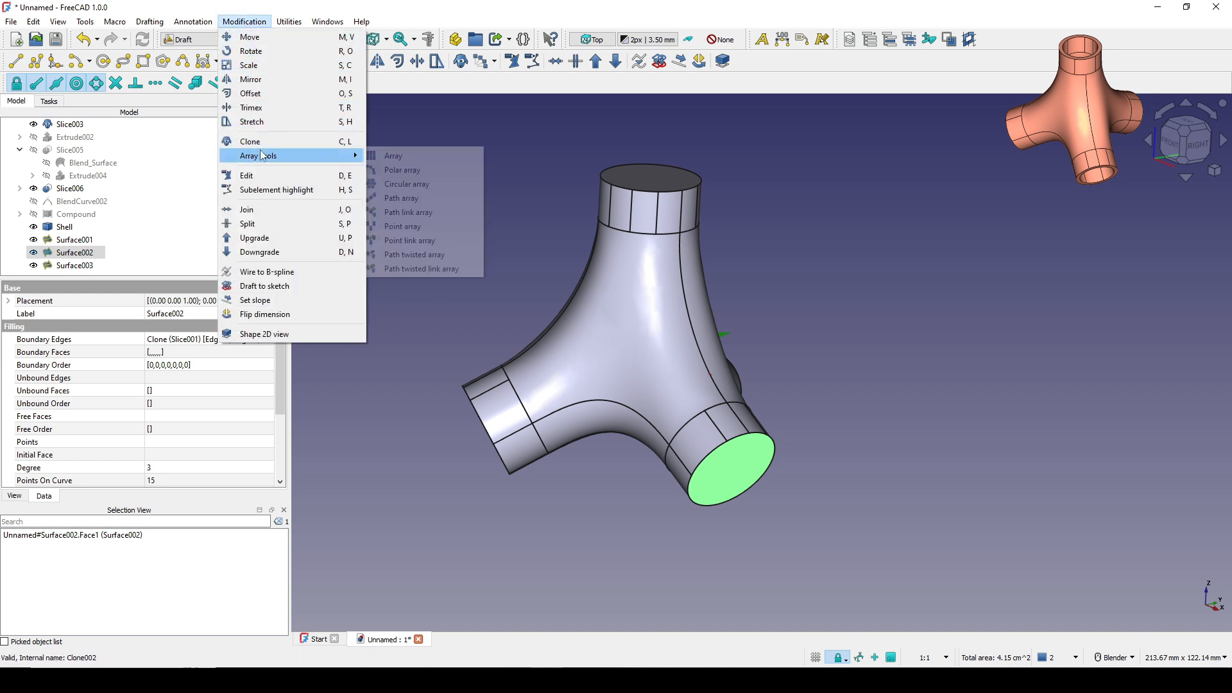
pyautogui.click(421, 171)
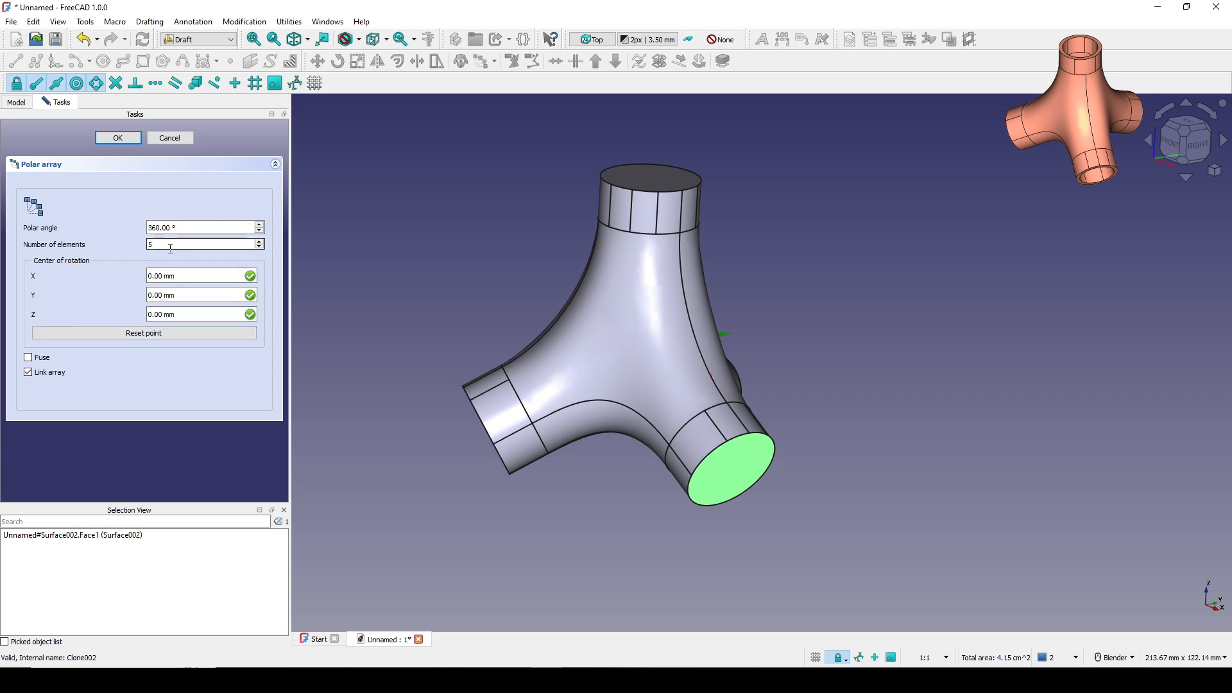
pyautogui.click(121, 137)
pyautogui.moveTo(738, 385); pyautogui.dragTo(788, 175, button='middle')
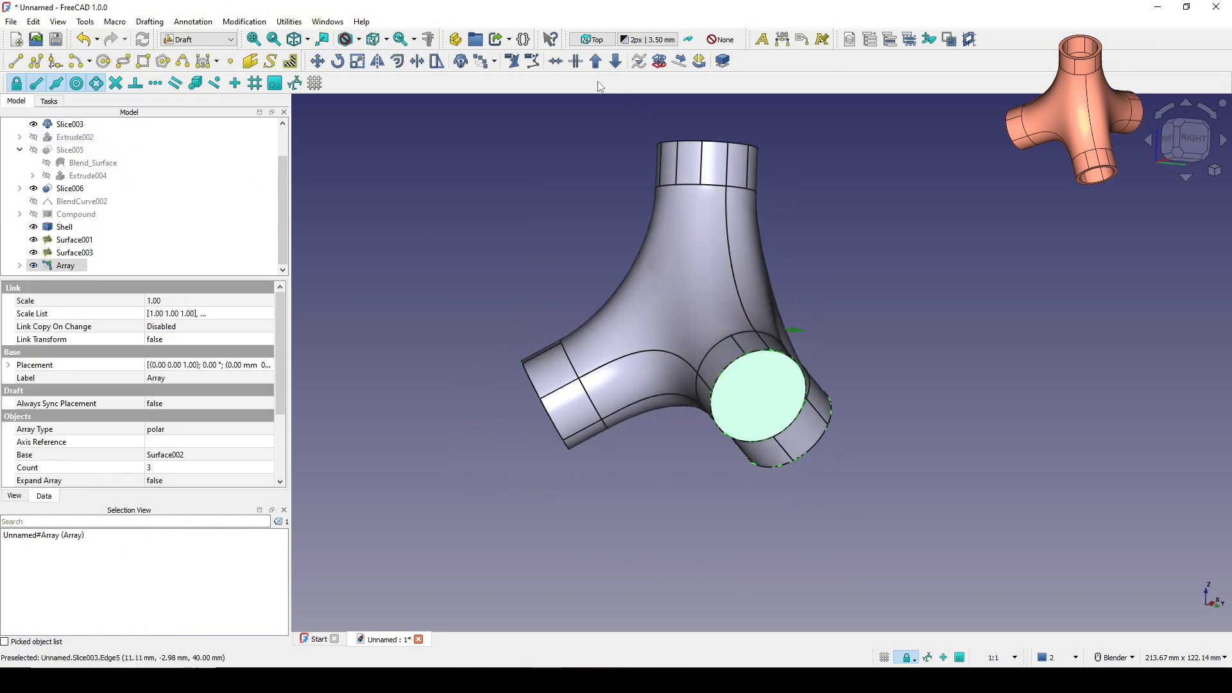
# Step: Downgrade the polar array of end caps into a plain shell and enlarge the model tree to list all objects
pyautogui.click(614, 61)
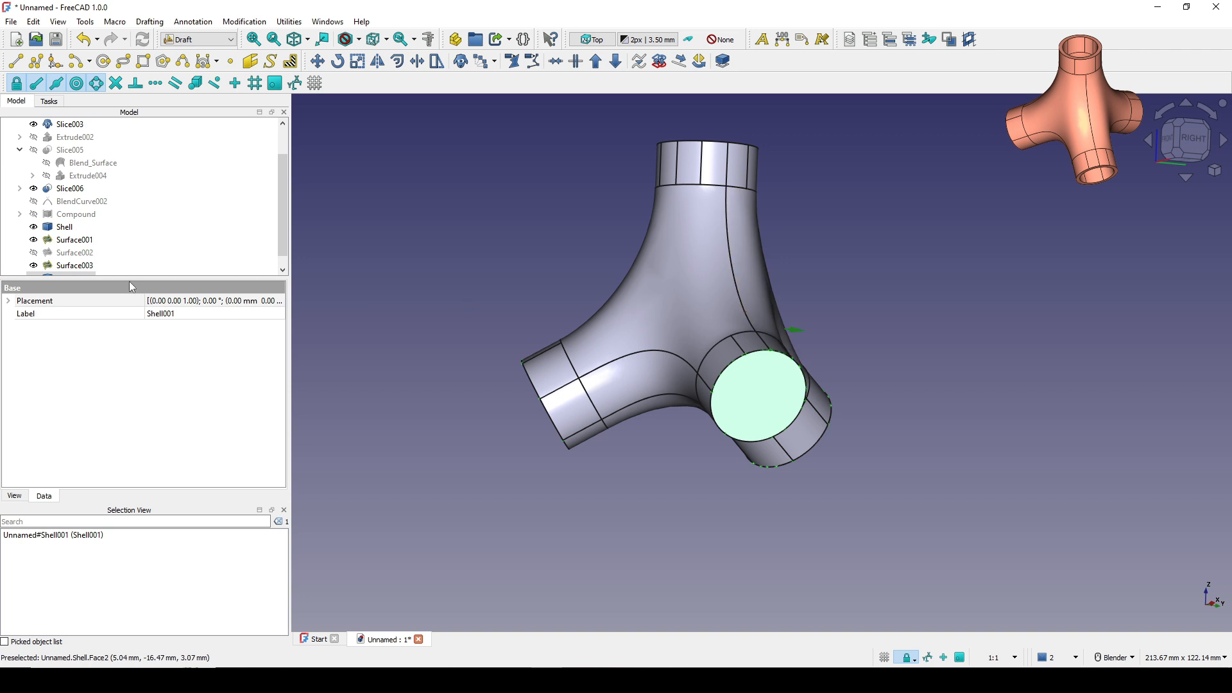
pyautogui.moveTo(146, 276); pyautogui.dragTo(147, 347)
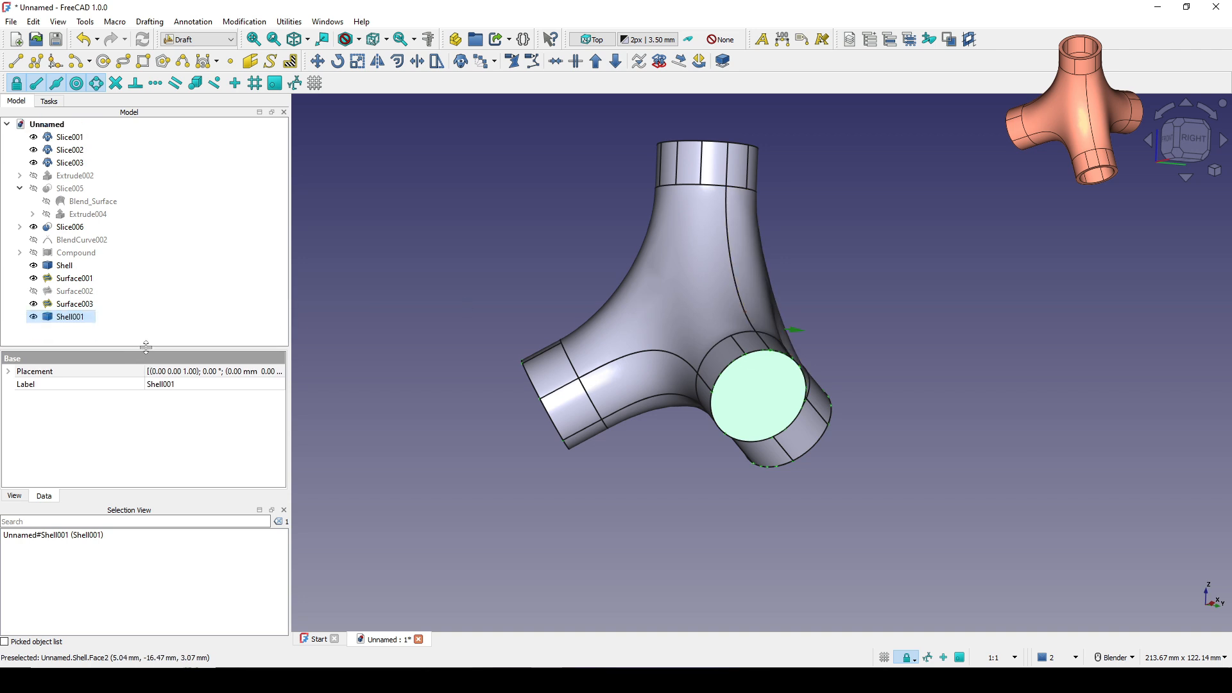
pyautogui.scroll(-2, 497, 356)
pyautogui.moveTo(671, 331); pyautogui.dragTo(834, 305, button='middle')
pyautogui.click(845, 303)
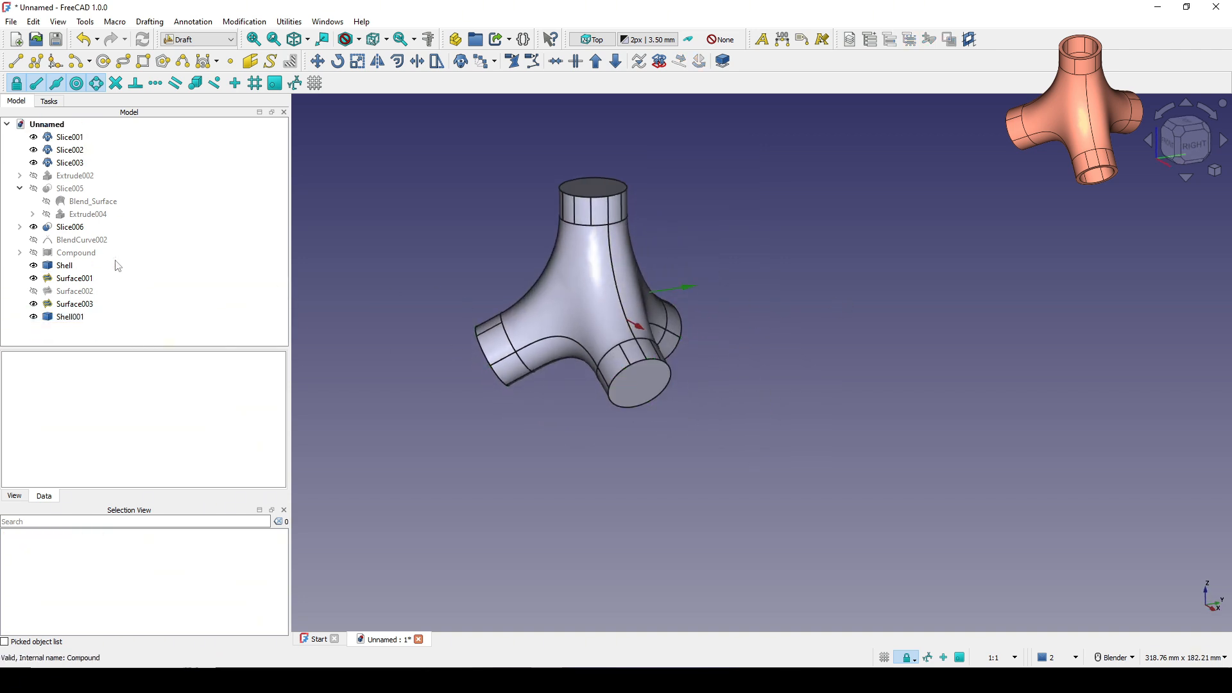
pyautogui.moveTo(616, 283); pyautogui.dragTo(677, 328, button='middle')
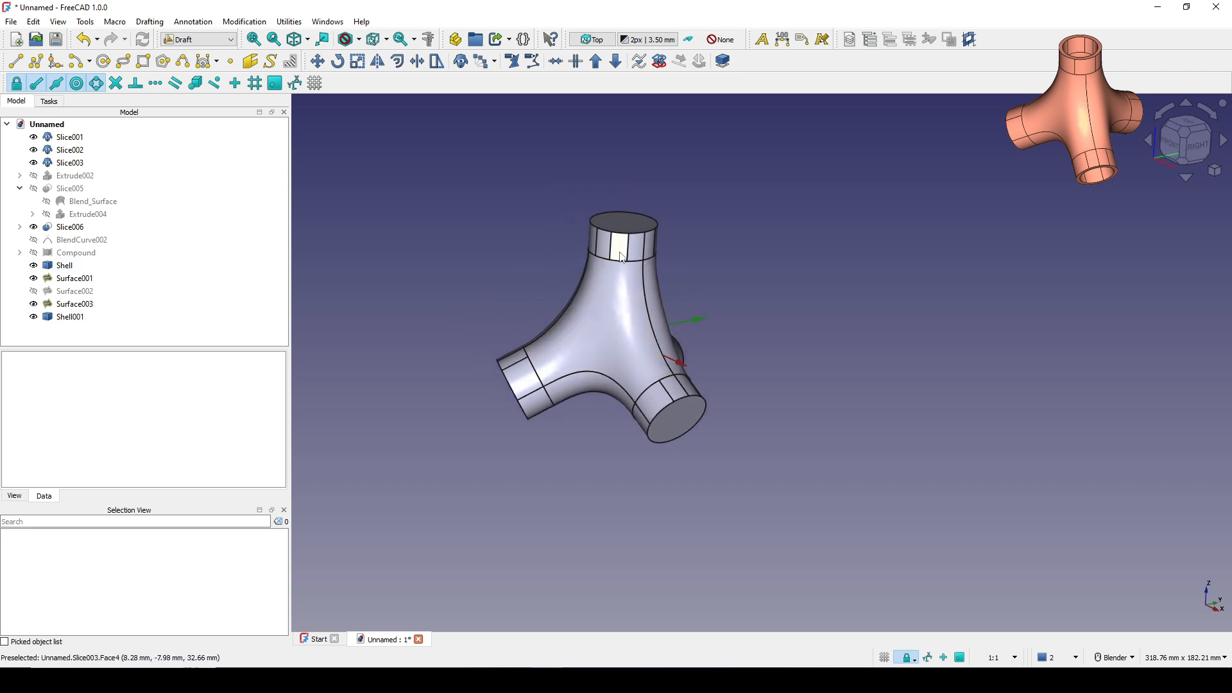
pyautogui.scroll(3, 622, 255)
pyautogui.moveTo(776, 283); pyautogui.dragTo(642, 294, button='middle')
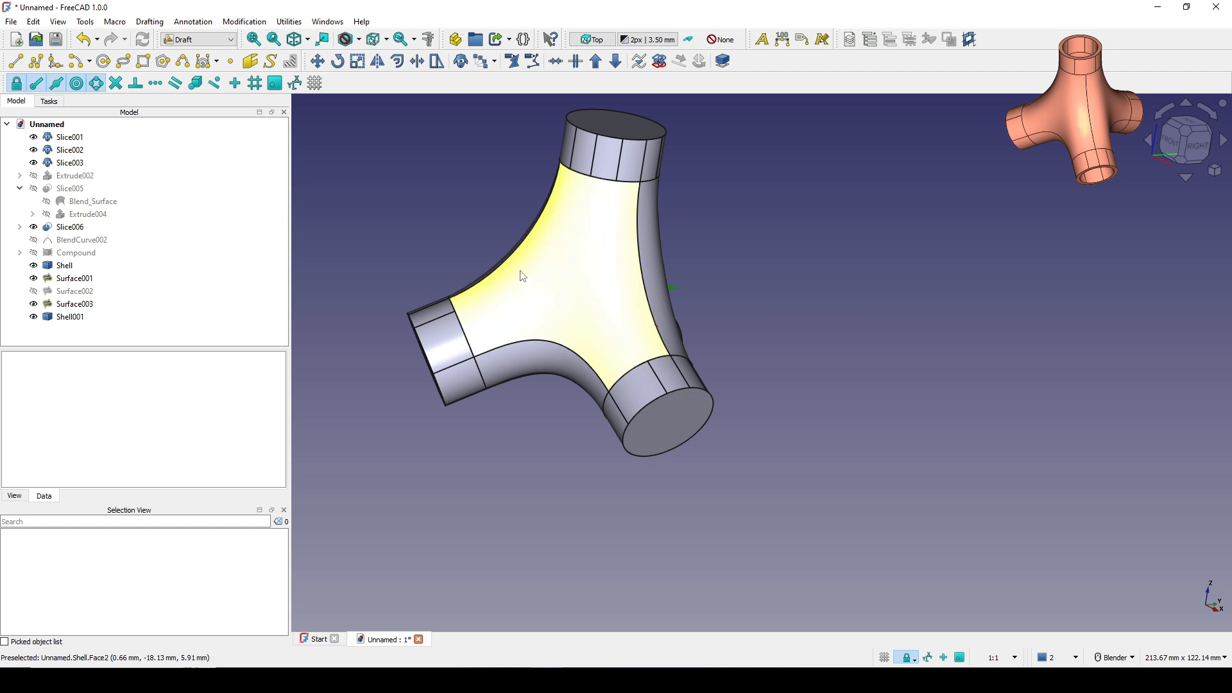
# Step: Build a parametric solid from Slice001, Slice002, Slice003, Slice006, Shell, Surface001, Surface003 and Shell001 using the Curves workbench
pyautogui.click(69, 137)
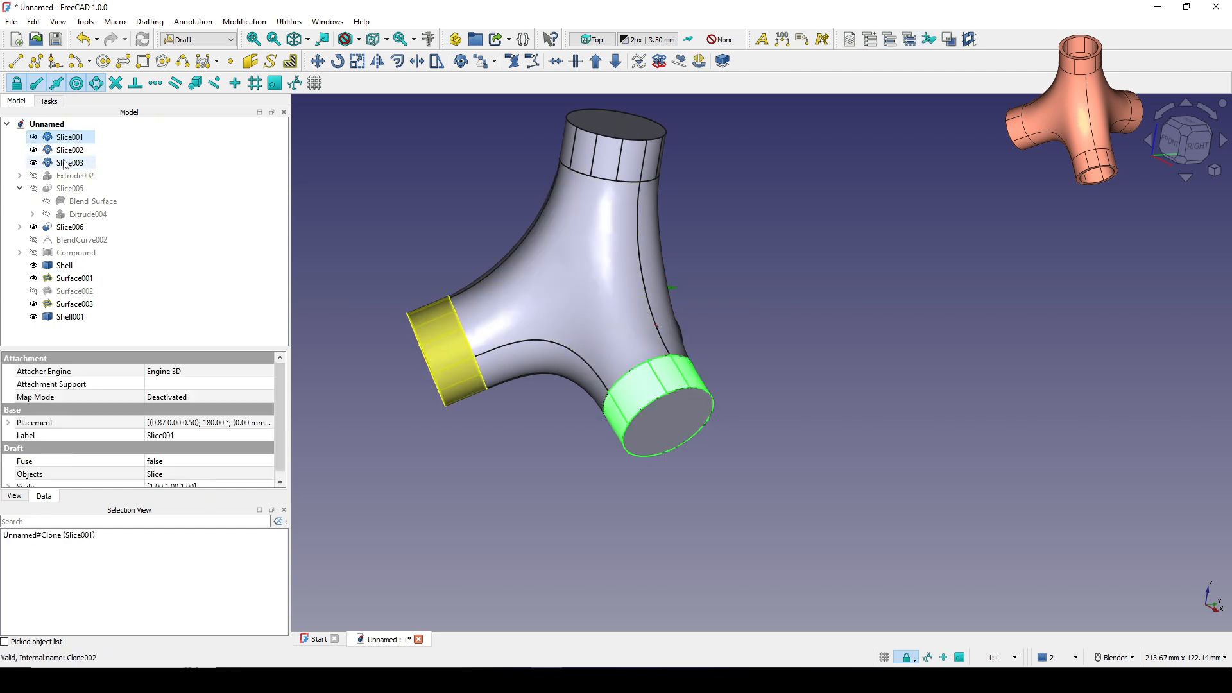
pyautogui.keyDown('ctrl'); pyautogui.click(66, 164); pyautogui.keyUp('ctrl')
pyautogui.keyDown('ctrl'); pyautogui.click(71, 150); pyautogui.keyUp('ctrl')
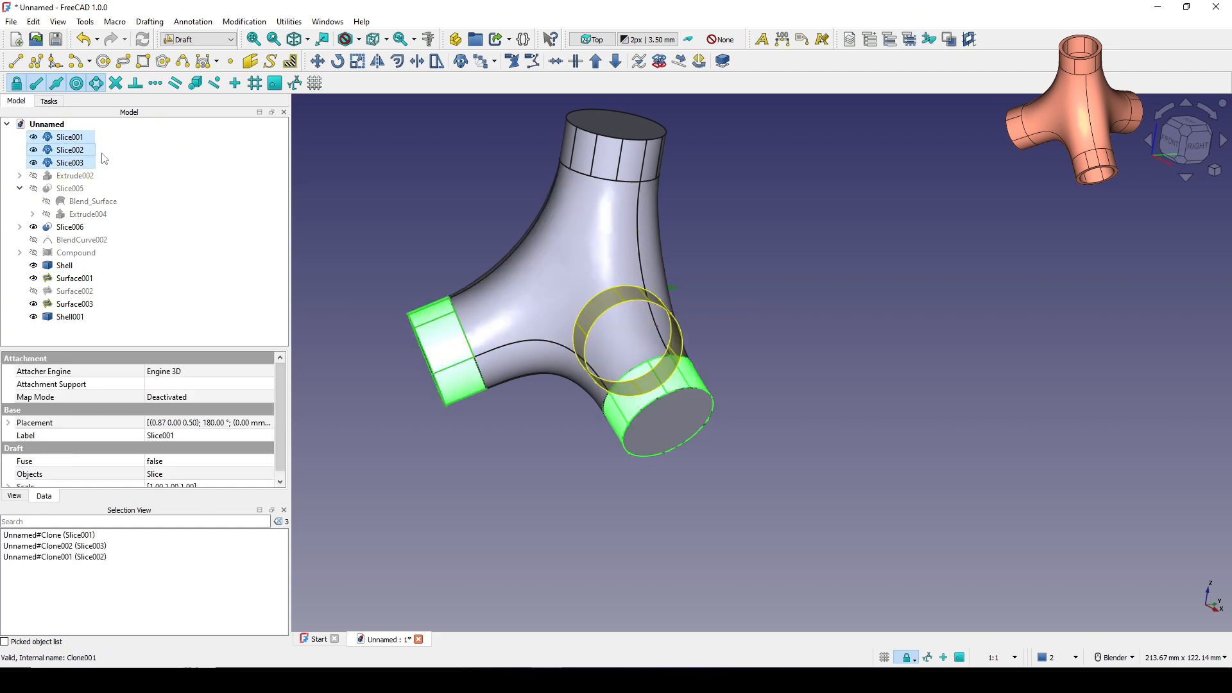
pyautogui.keyDown('ctrl'); pyautogui.click(70, 228); pyautogui.keyUp('ctrl')
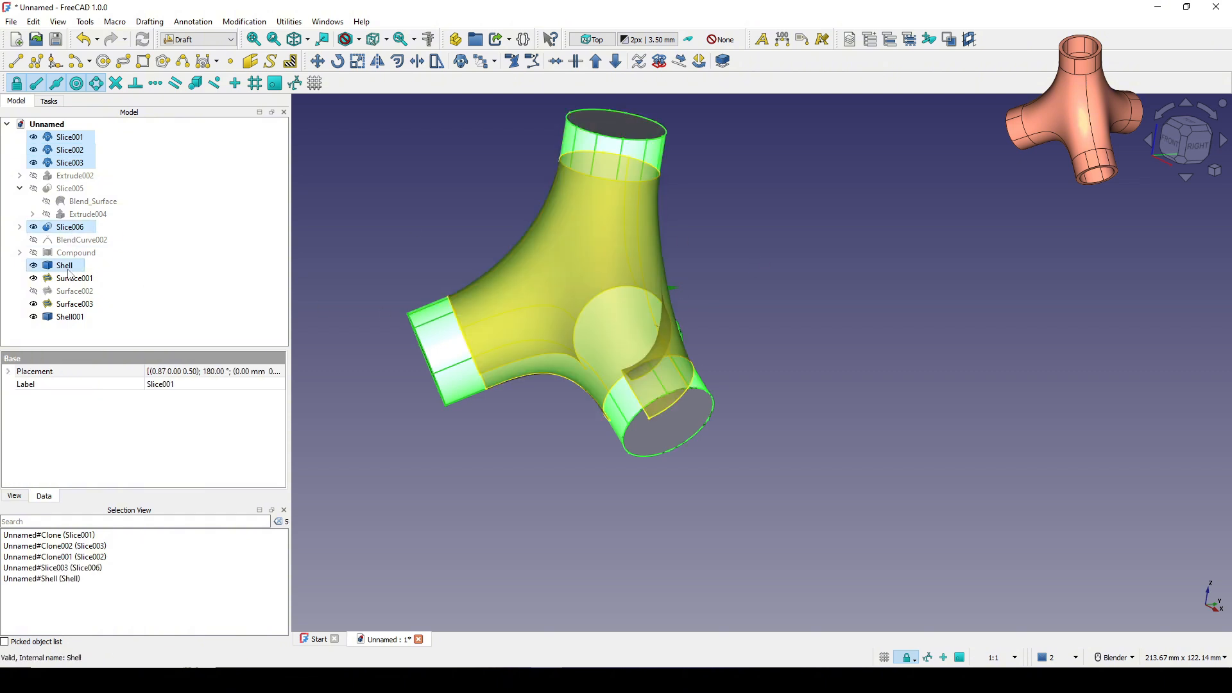
pyautogui.keyDown('ctrl'); pyautogui.click(65, 265); pyautogui.keyUp('ctrl')
pyautogui.keyDown('ctrl'); pyautogui.click(75, 279); pyautogui.keyUp('ctrl')
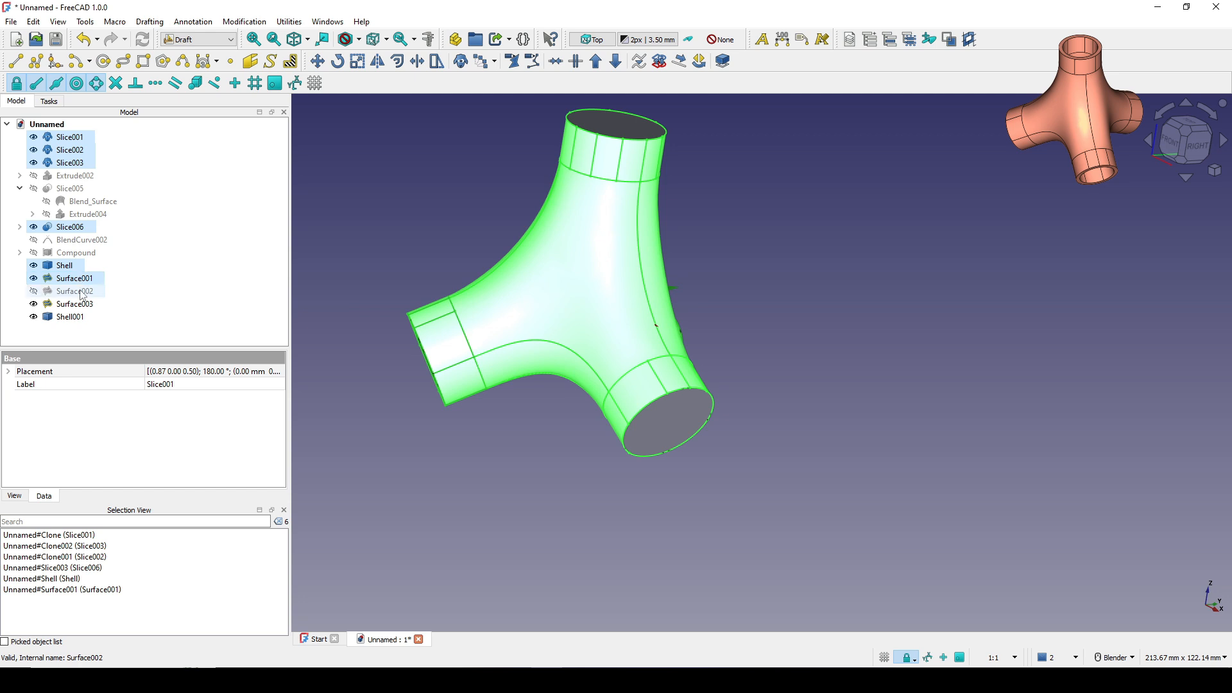
pyautogui.keyDown('ctrl'); pyautogui.click(74, 304); pyautogui.keyUp('ctrl')
pyautogui.keyDown('ctrl'); pyautogui.click(72, 317); pyautogui.keyUp('ctrl')
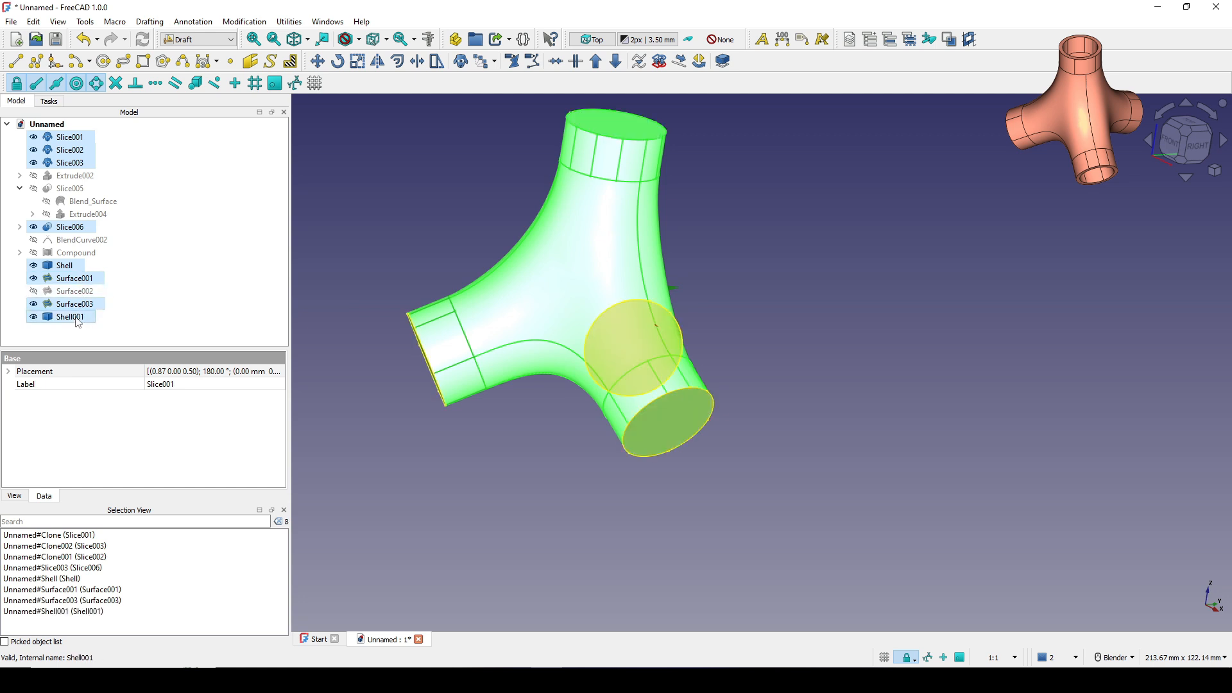
pyautogui.moveTo(706, 269); pyautogui.dragTo(716, 330, button='middle')
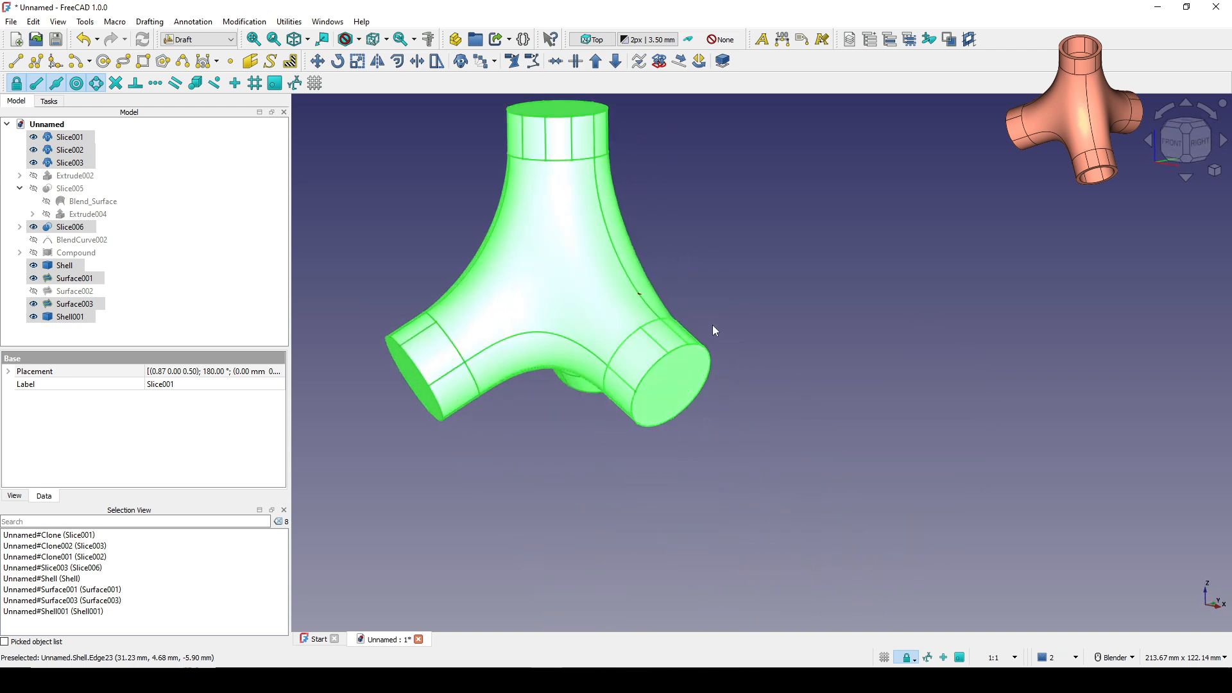
pyautogui.click(198, 39)
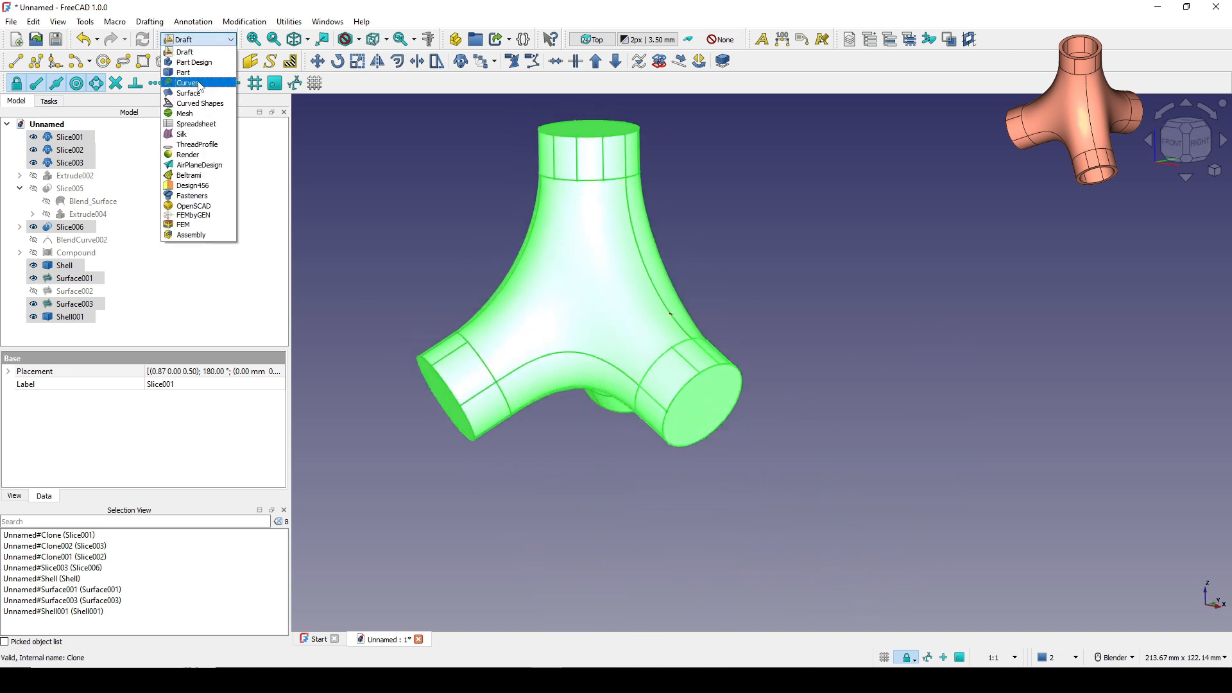
pyautogui.click(199, 83)
pyautogui.click(618, 41)
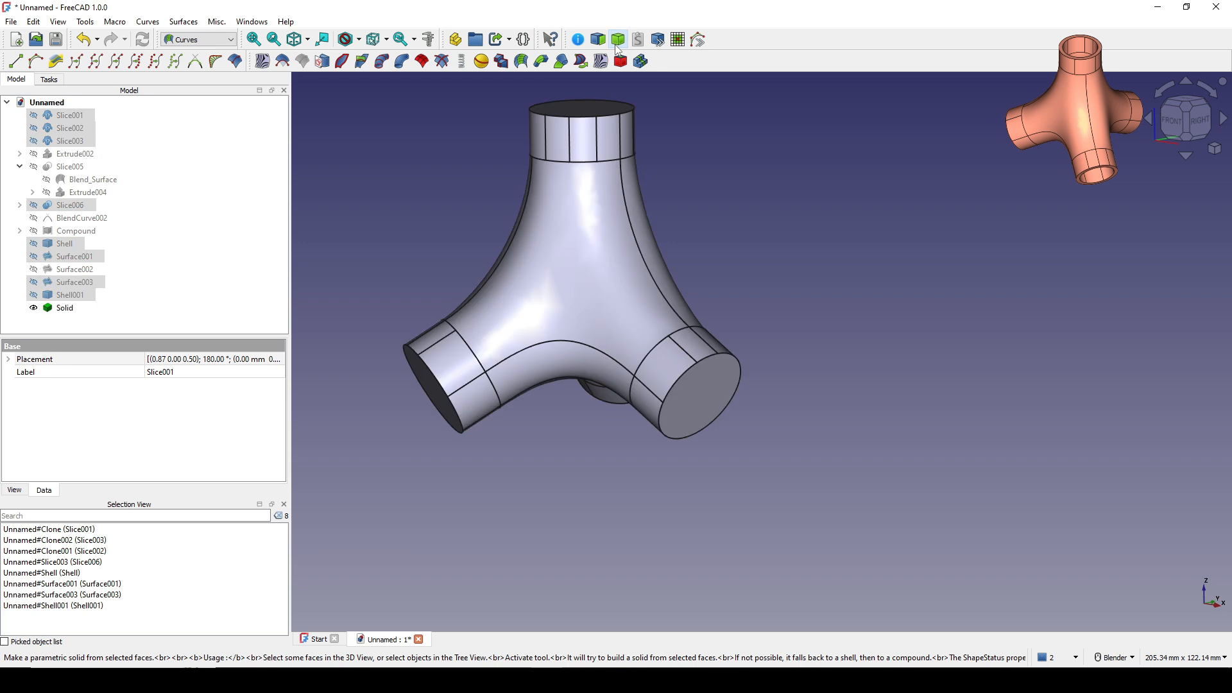
pyautogui.moveTo(711, 220); pyautogui.dragTo(756, 264, button='middle')
pyautogui.click(786, 242)
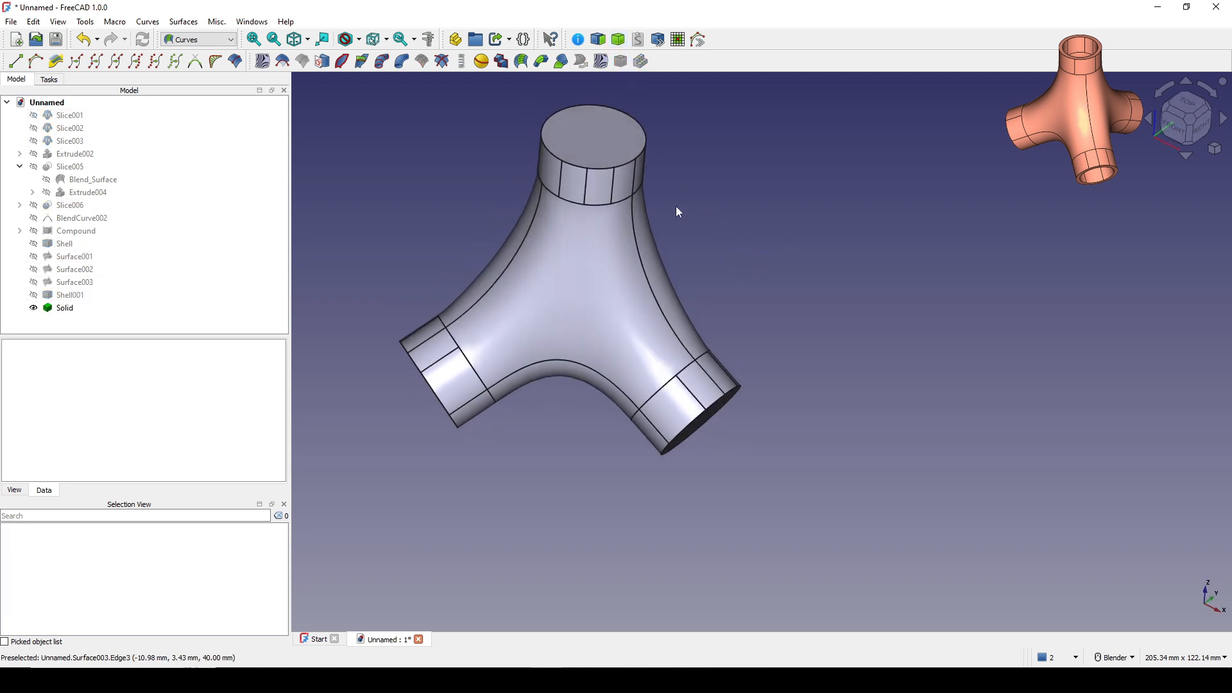
# Step: Apply the Part Thickness operation to the solid, using its four flat pipe-end faces as the openings
pyautogui.click(632, 143)
pyautogui.moveTo(639, 267); pyautogui.dragTo(673, 203, button='middle')
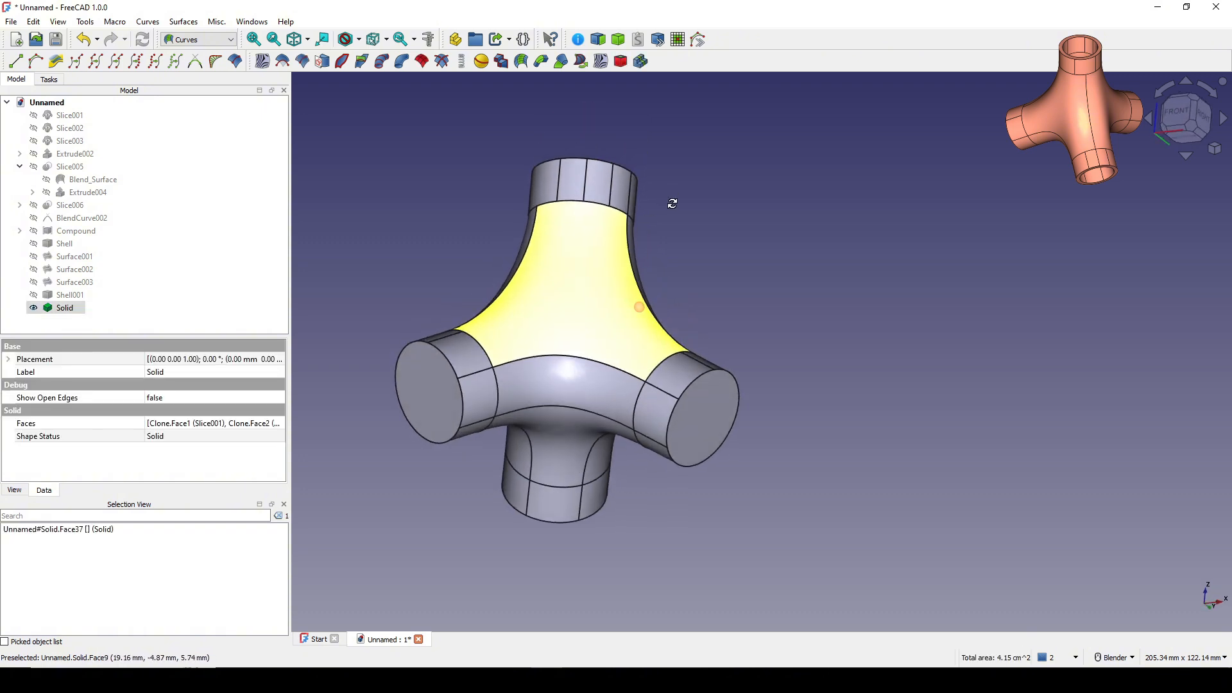
pyautogui.keyDown('ctrl'); pyautogui.click(436, 385); pyautogui.keyUp('ctrl')
pyautogui.keyDown('ctrl'); pyautogui.click(695, 443); pyautogui.keyUp('ctrl')
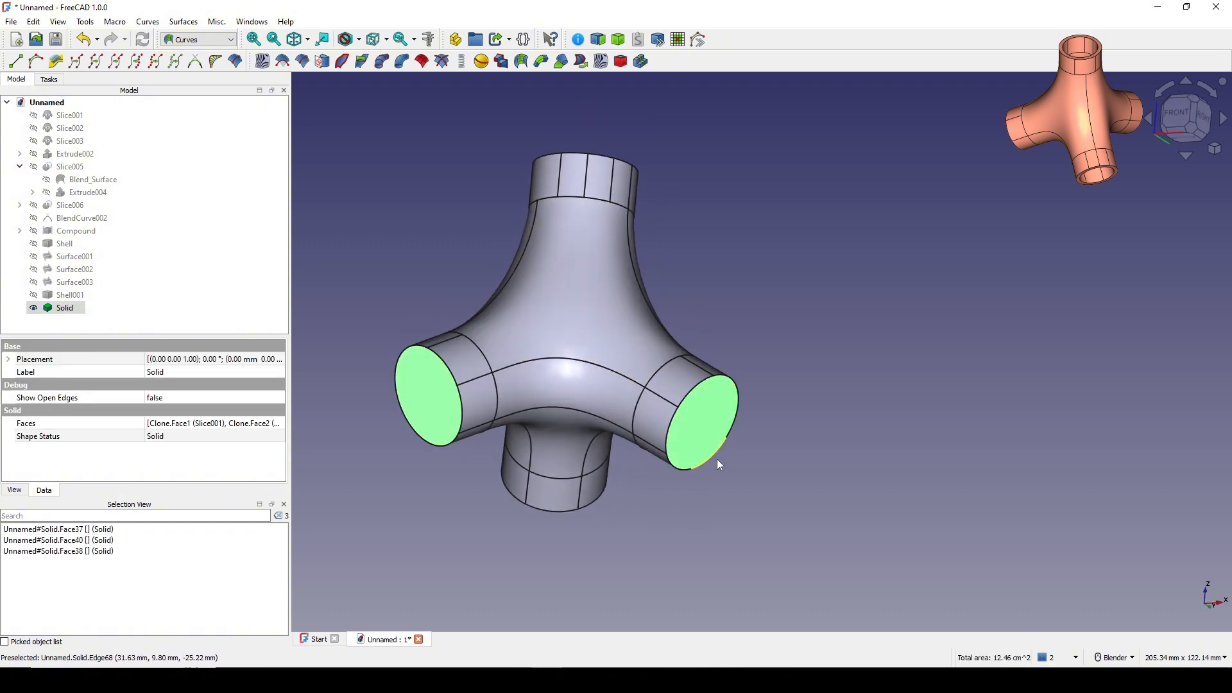
pyautogui.moveTo(719, 460); pyautogui.dragTo(617, 359, button='middle')
pyautogui.keyDown('ctrl'); pyautogui.click(546, 512); pyautogui.keyUp('ctrl')
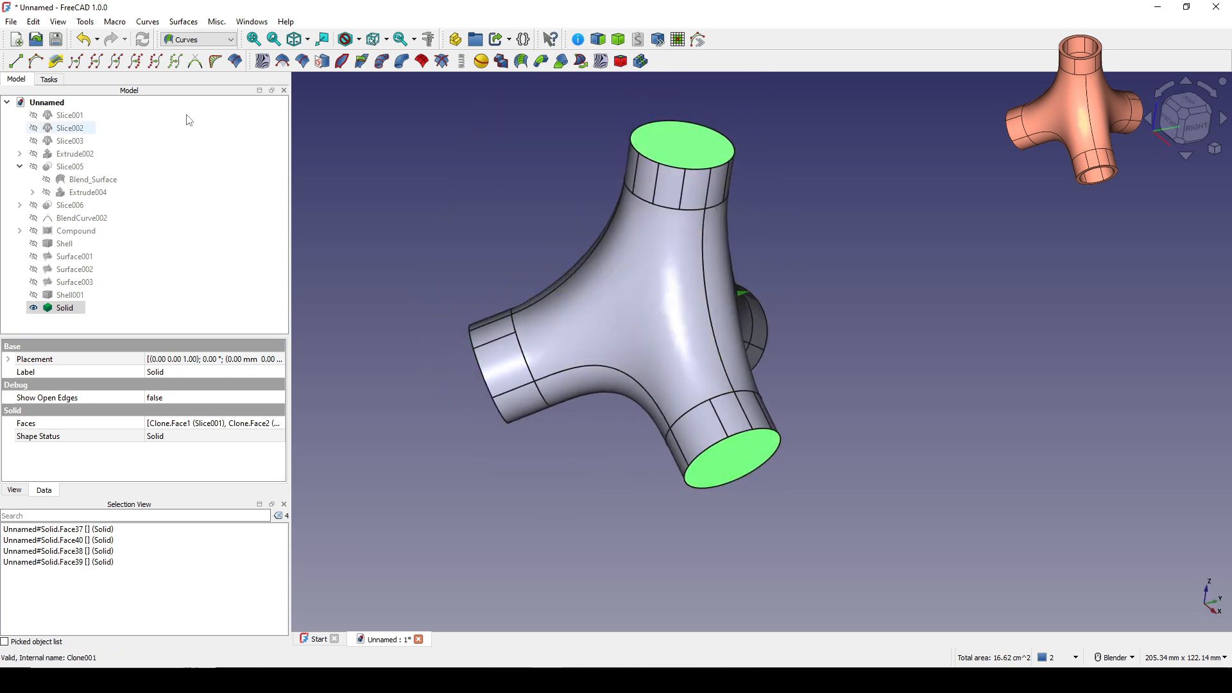
pyautogui.click(193, 39)
pyautogui.click(188, 74)
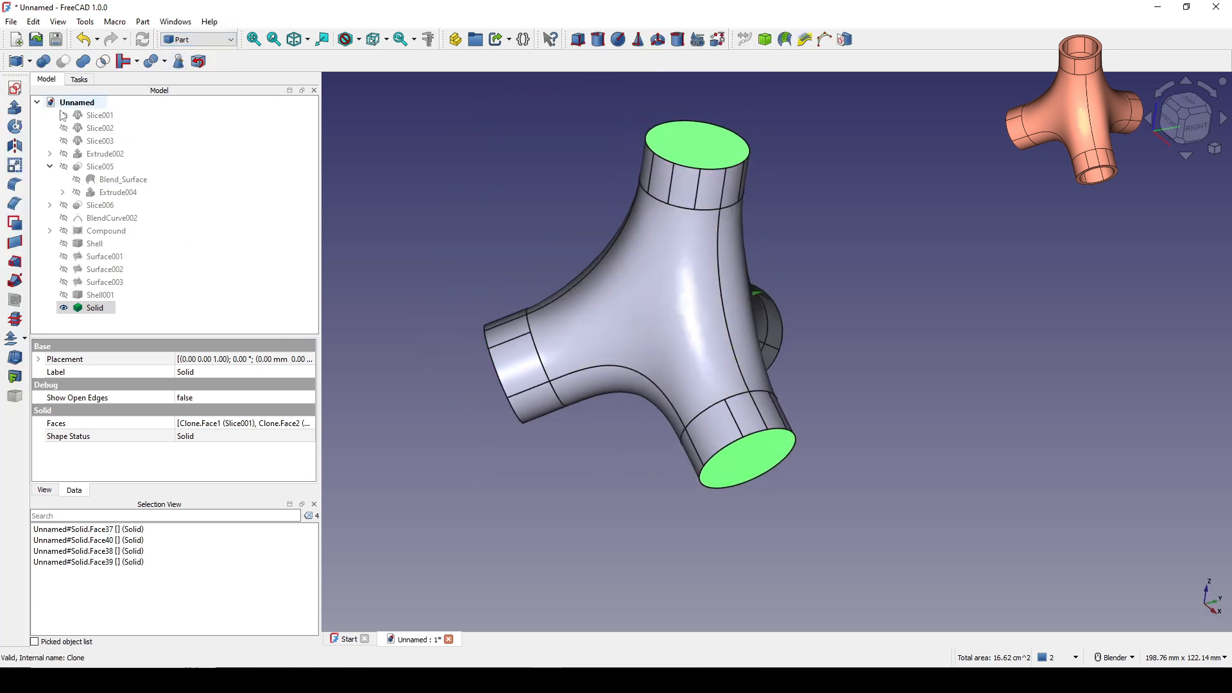
pyautogui.click(15, 357)
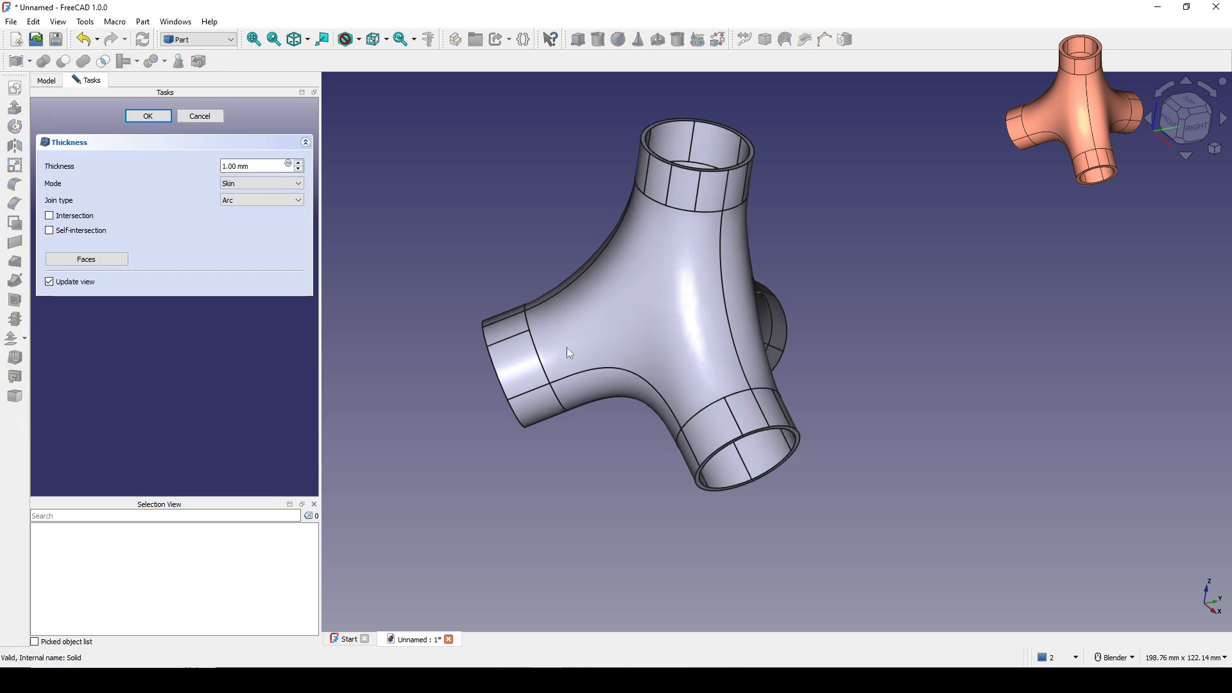
# Step: Set the wall thickness to -2 mm, keeping Skin mode and the Arc join type, and finish the hollow junction
pyautogui.moveTo(756, 329); pyautogui.dragTo(591, 284, button='middle')
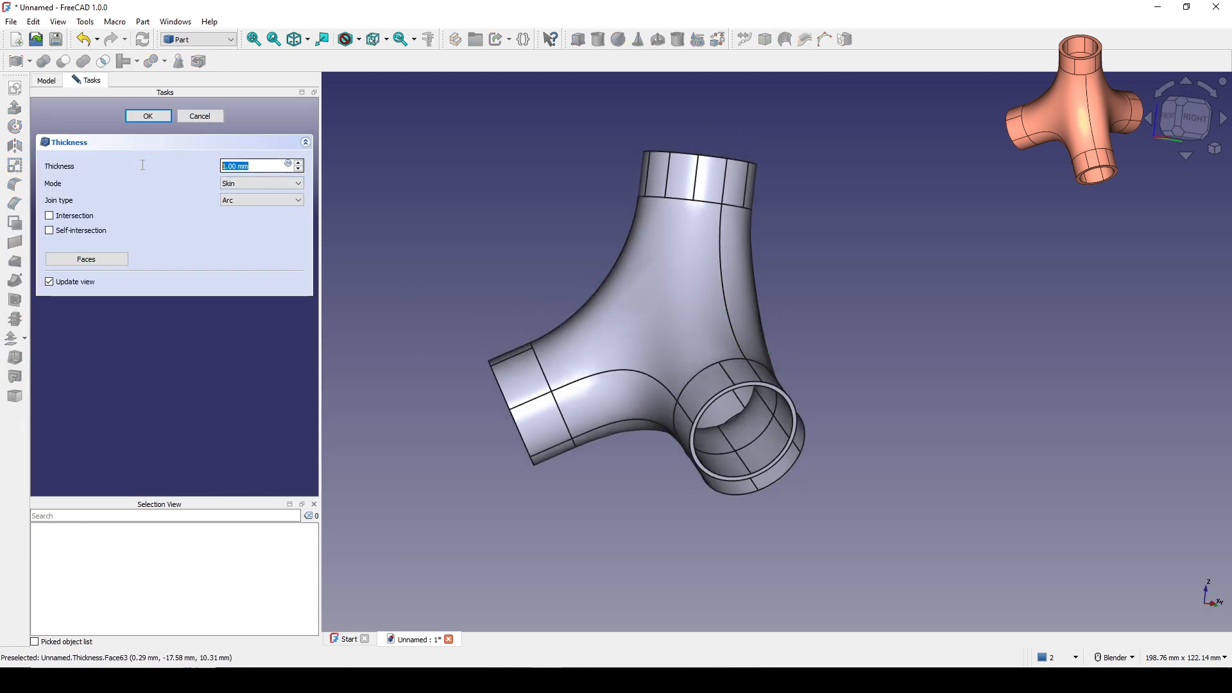
pyautogui.write('-2')
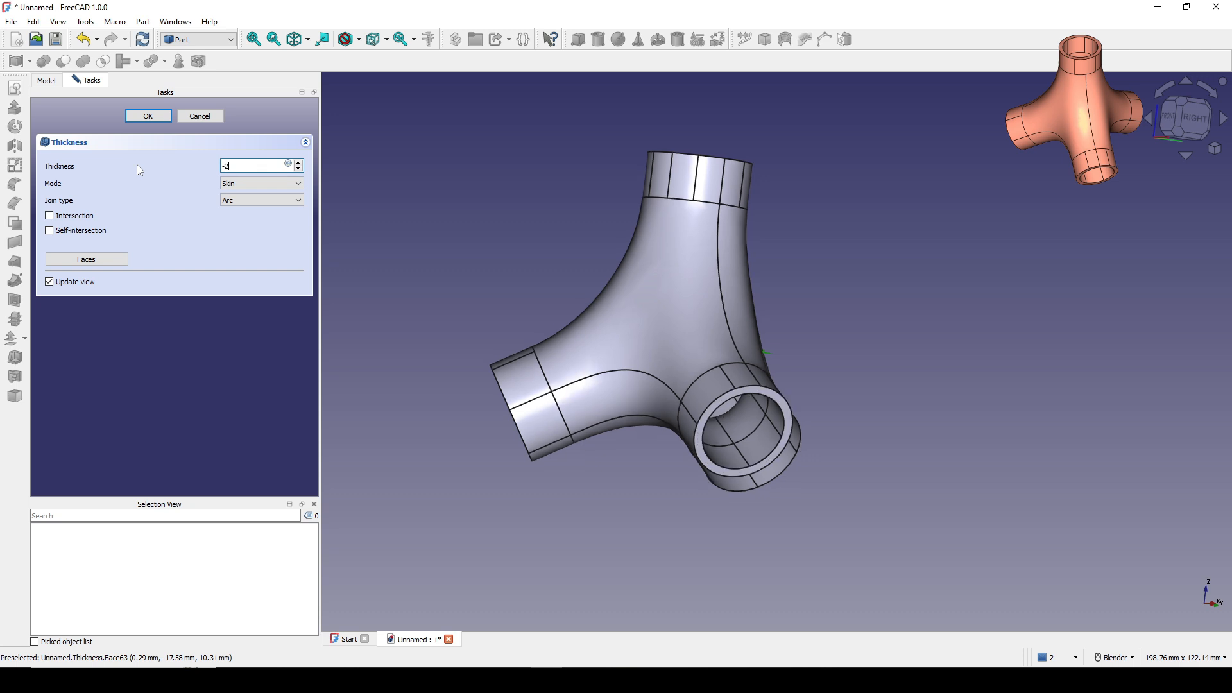
pyautogui.moveTo(806, 319); pyautogui.dragTo(846, 304, button='middle')
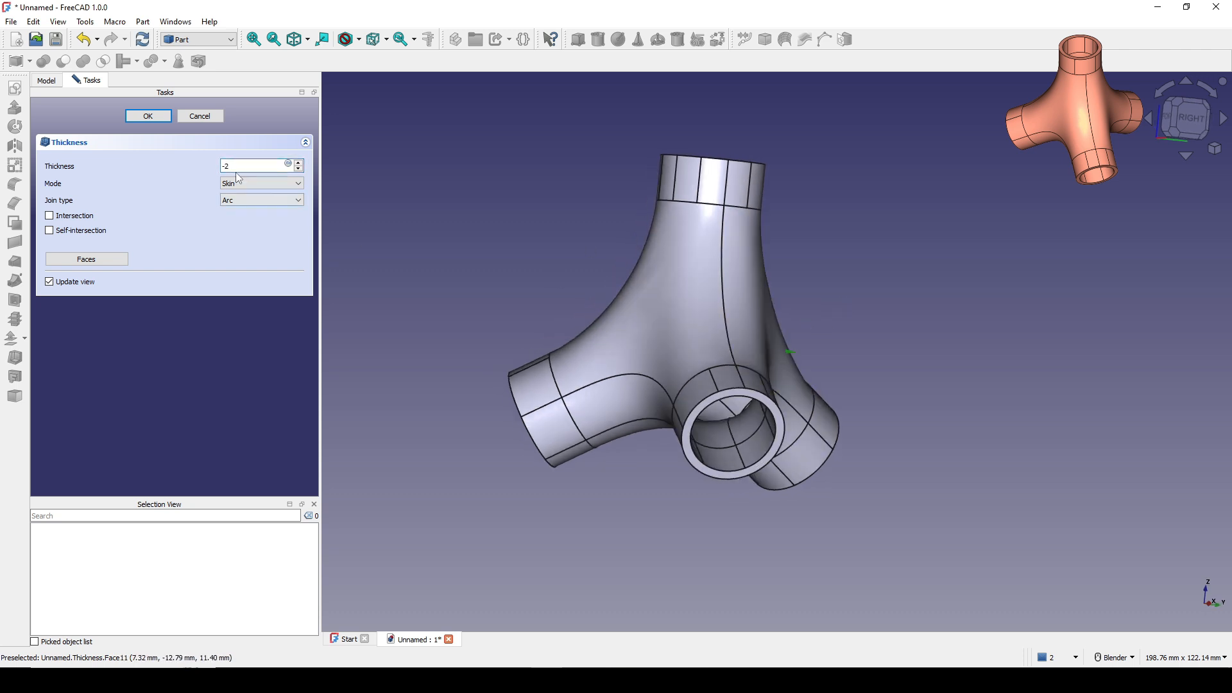
pyautogui.click(148, 116)
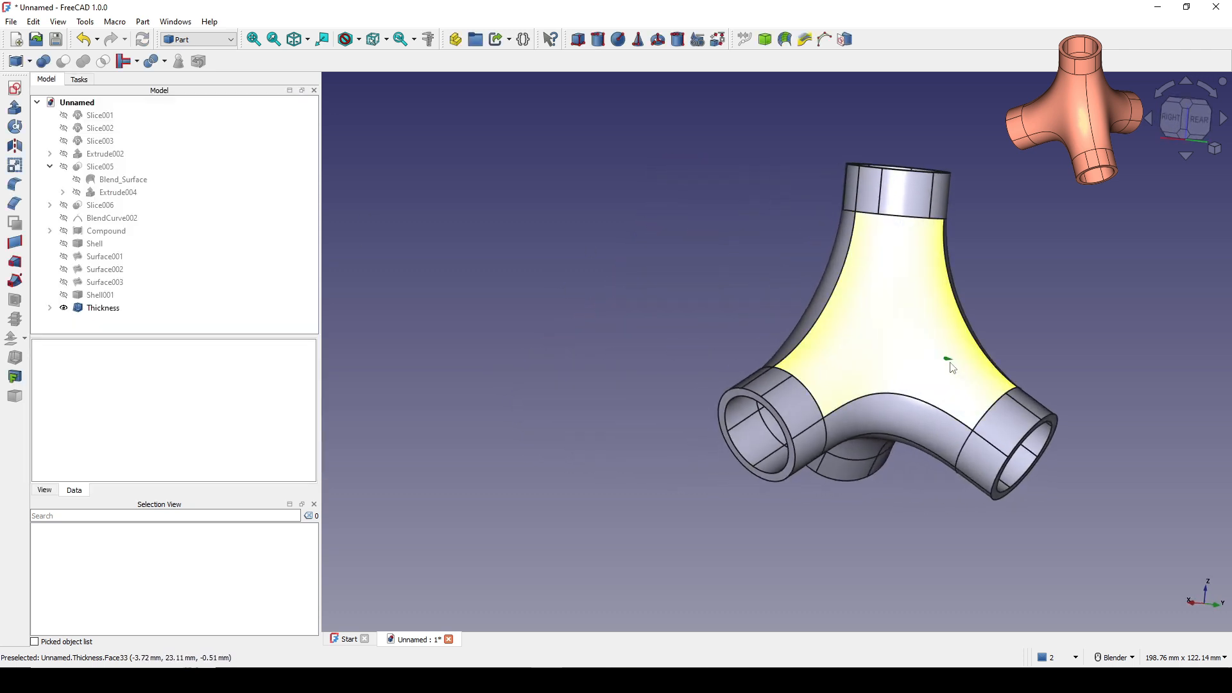